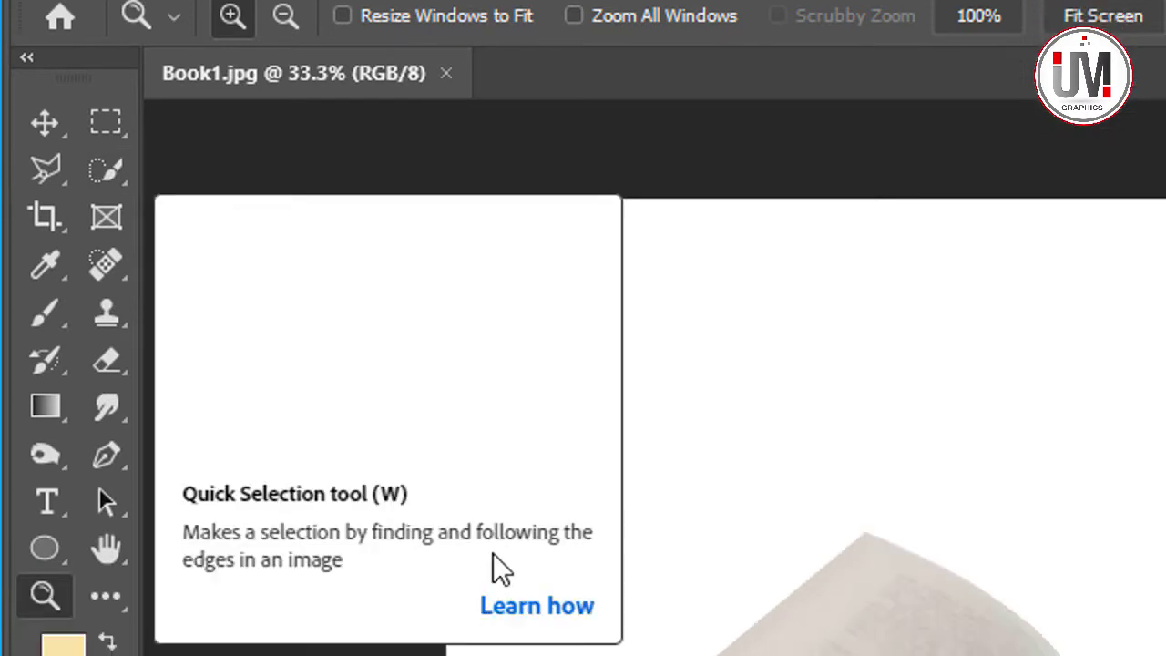
Quick-select the open book in Book1.jpg and mask out its white background on Layer 0.
click(104, 234)
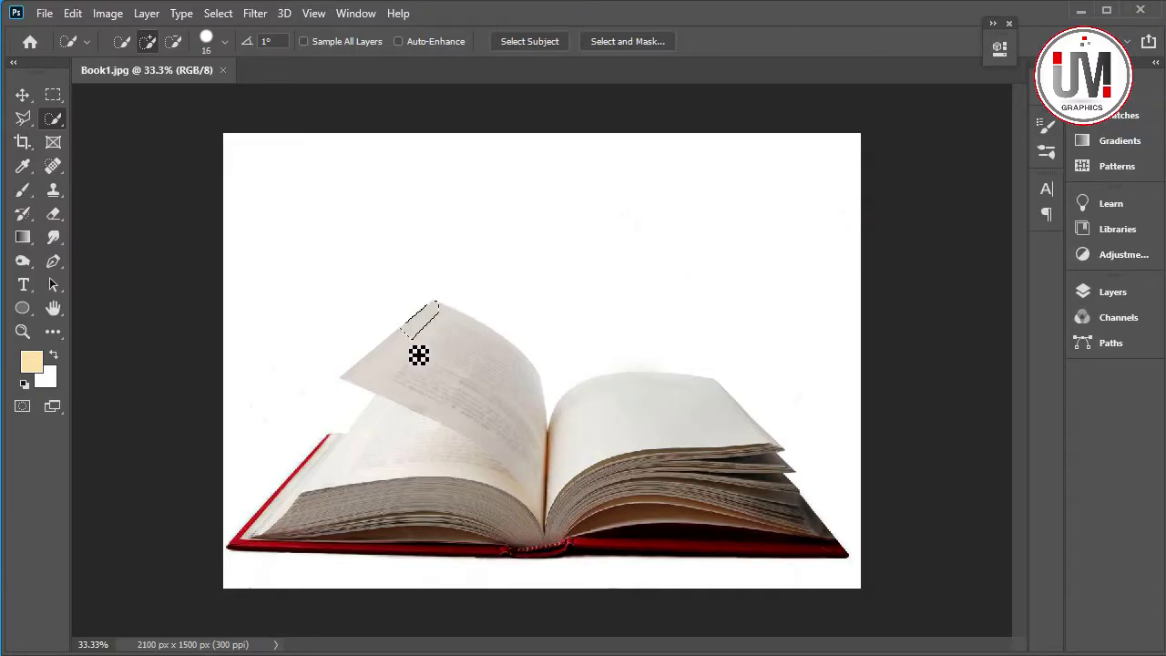
mouse_move(416, 351)
mouse_down()
mouse_move(337, 468)
mouse_move(438, 557)
mouse_move(476, 502)
mouse_move(588, 516)
mouse_move(652, 491)
mouse_move(828, 538)
mouse_move(740, 416)
mouse_move(651, 409)
mouse_up()
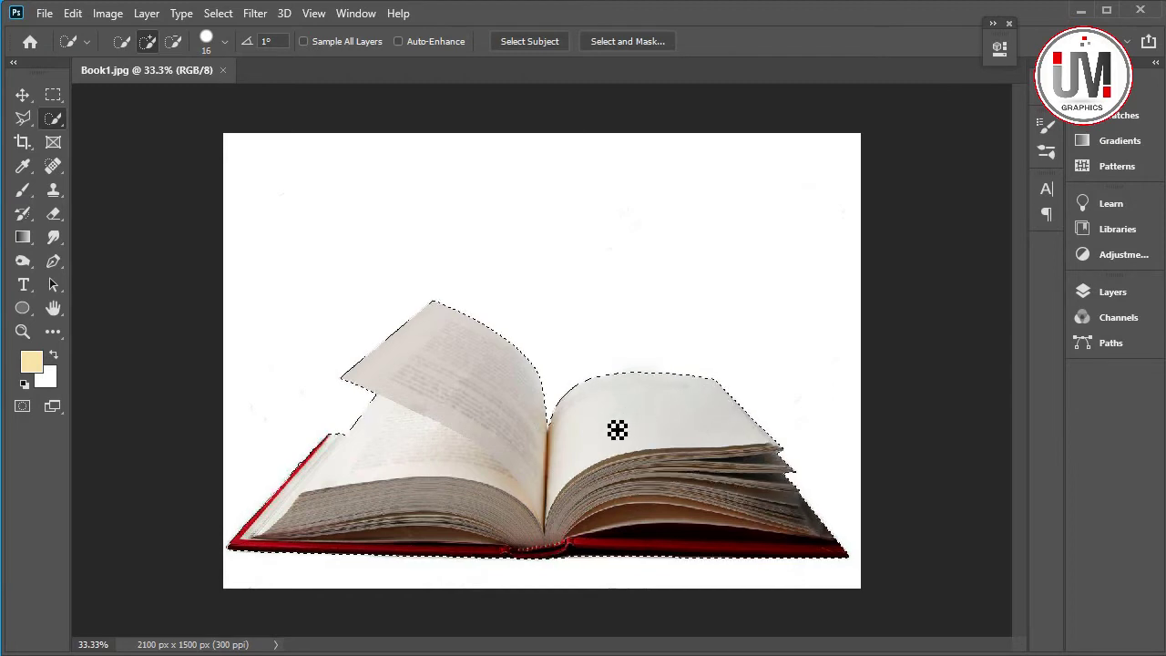
click(1090, 296)
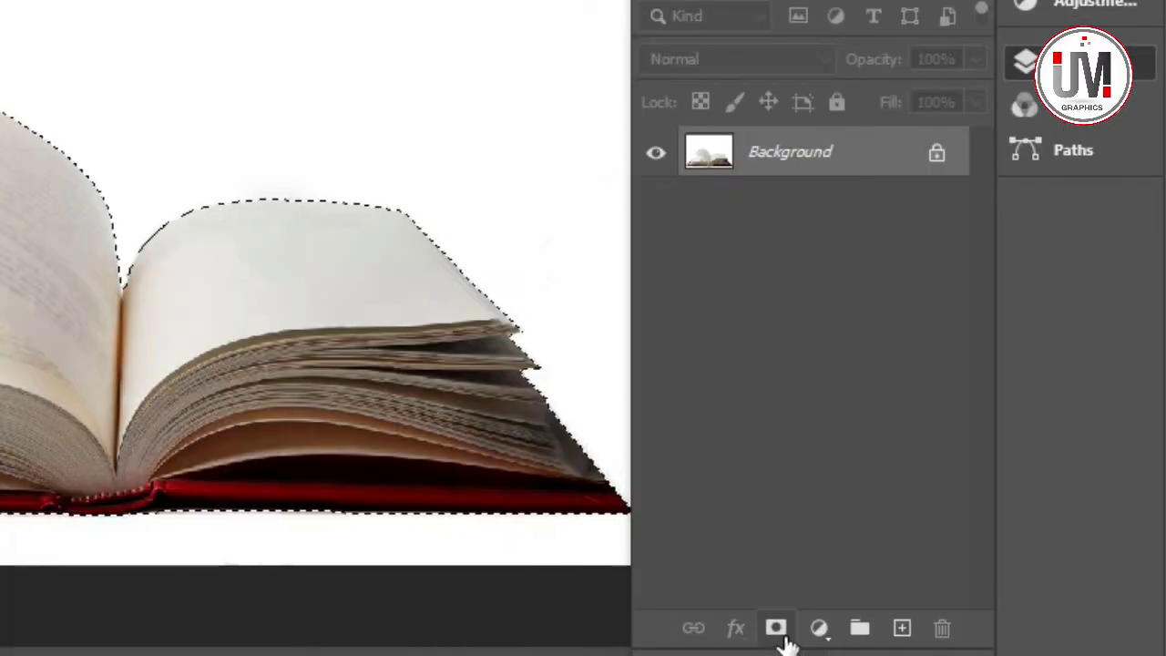
click(776, 629)
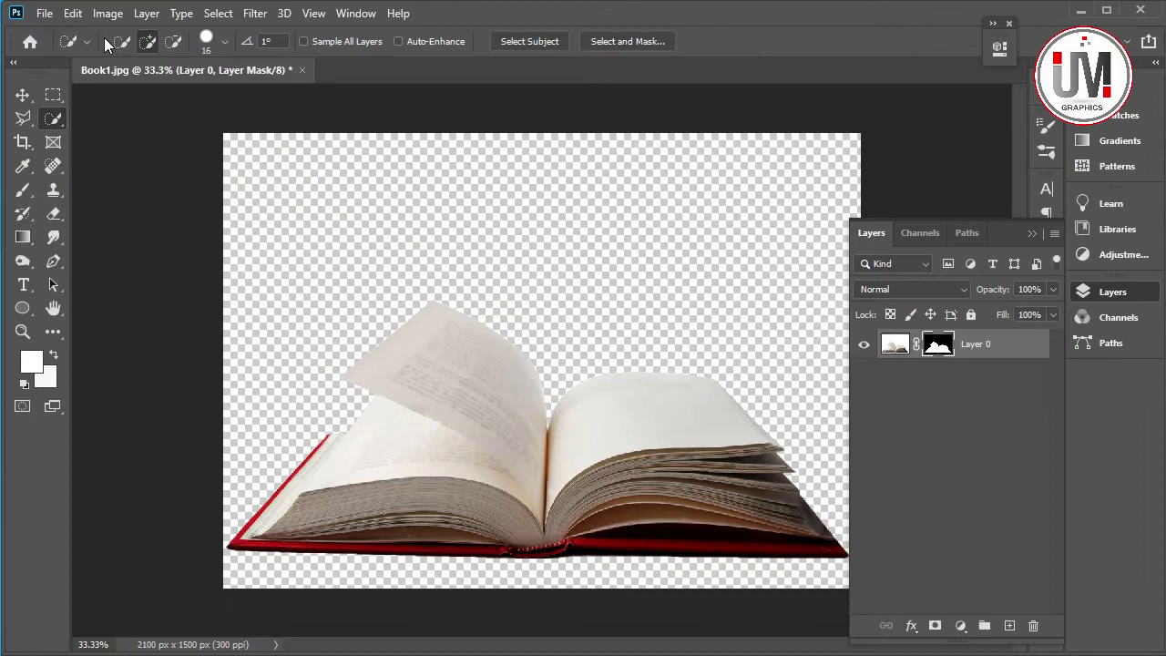
Open the image wood 1.jpg.
click(43, 13)
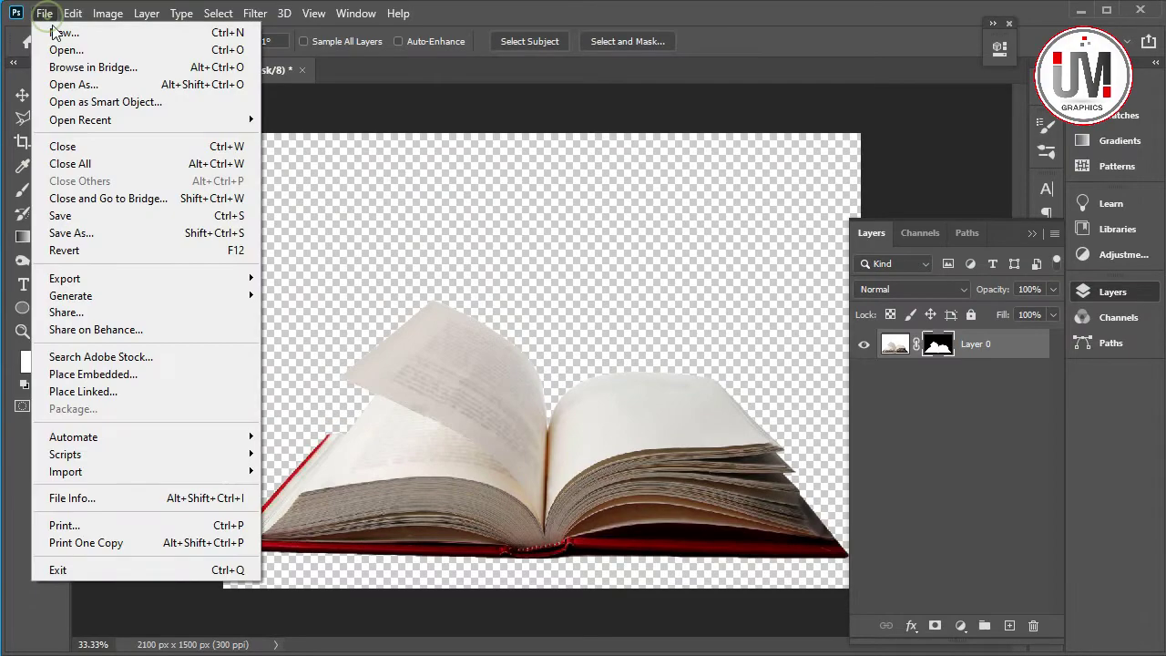
click(56, 26)
click(410, 269)
click(410, 437)
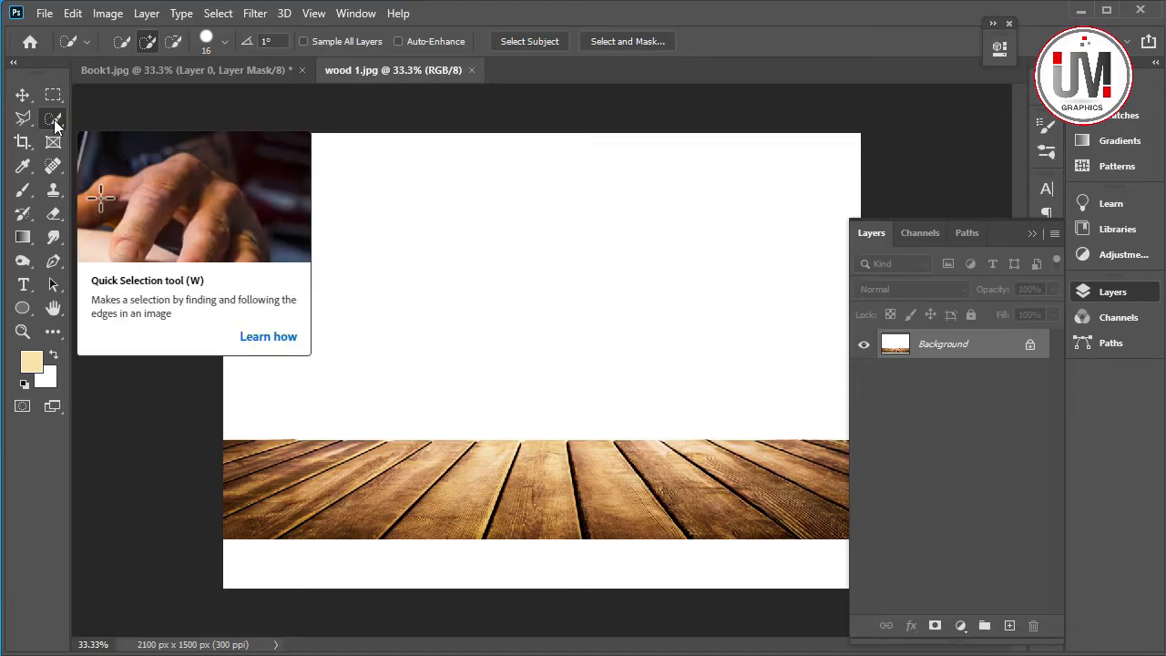
Mask the wooden floor strip free of its background and drag it into Book1 as Layer 1.
mouse_move(240, 453)
mouse_down()
mouse_move(442, 497)
mouse_move(854, 485)
mouse_move(862, 455)
mouse_up()
click(1082, 293)
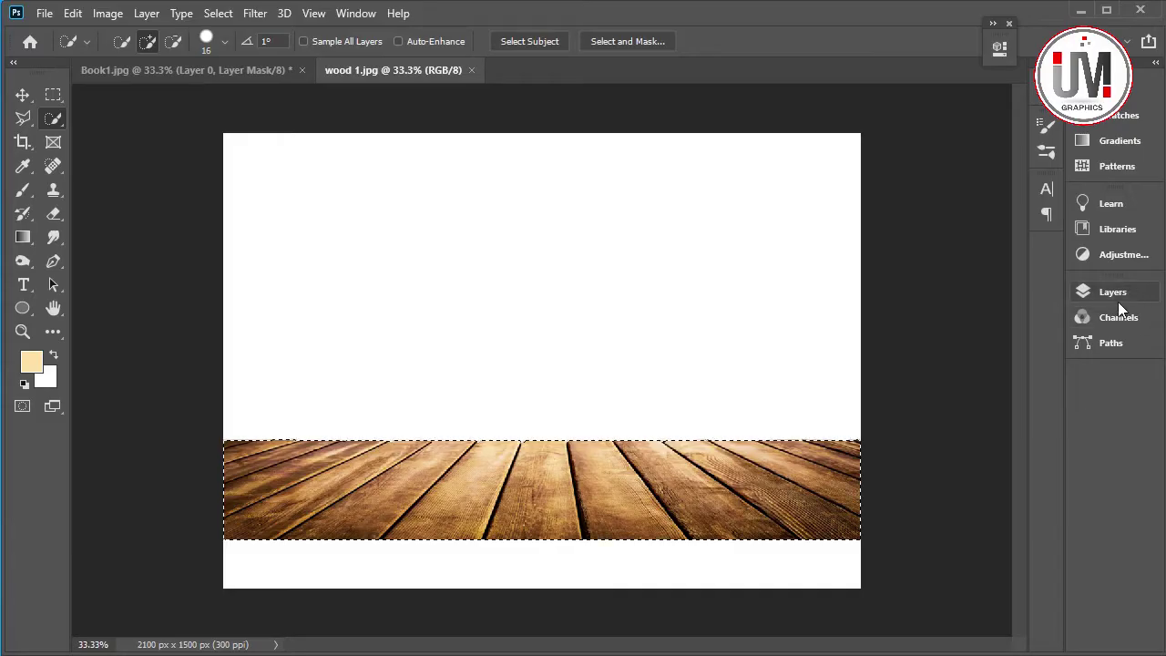
click(1115, 290)
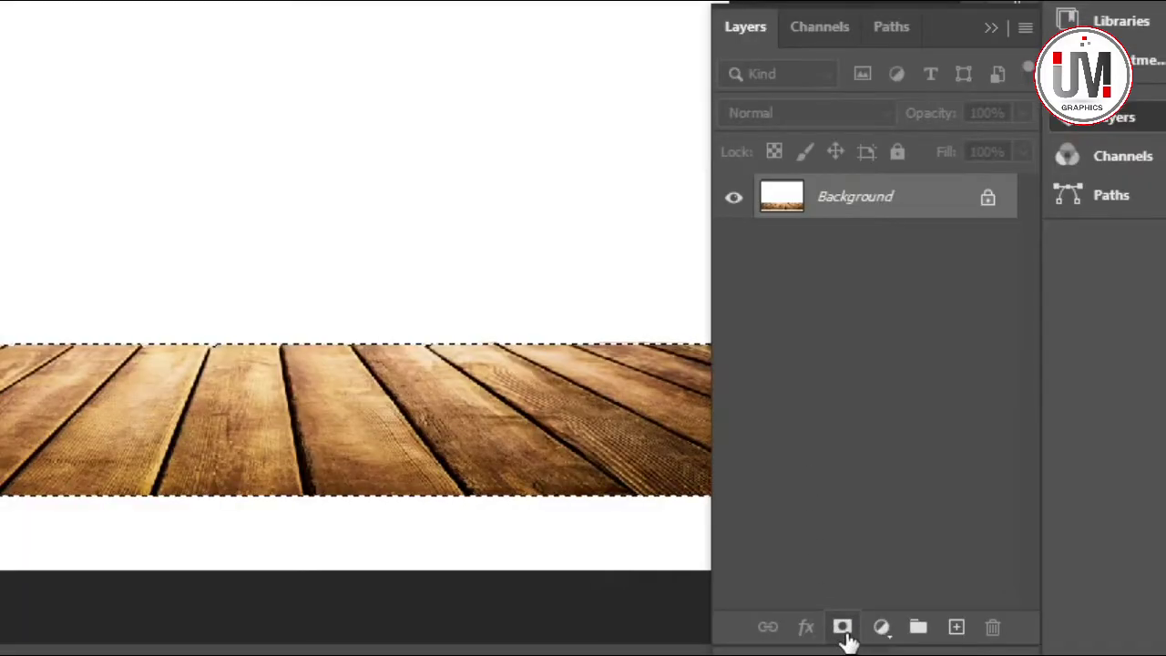
click(842, 627)
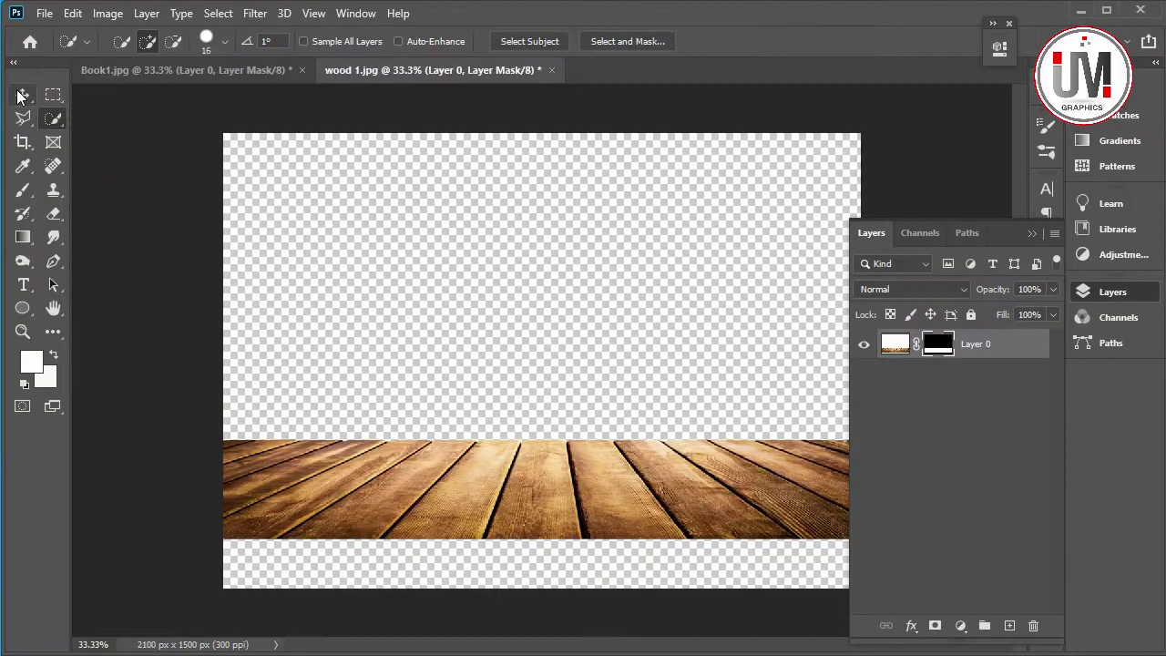
click(22, 95)
mouse_move(421, 460)
mouse_down()
mouse_move(483, 496)
mouse_move(569, 471)
mouse_up()
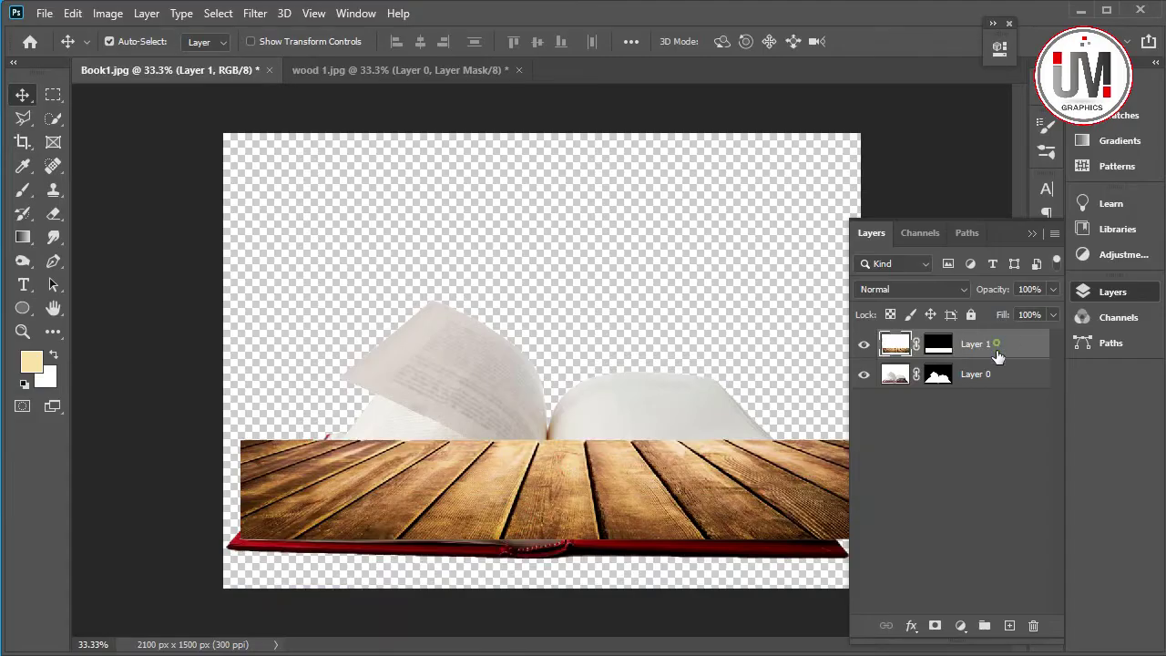
Move the wood layer beneath the book and stretch it taller.
drag(998, 355, 995, 425)
click(1093, 291)
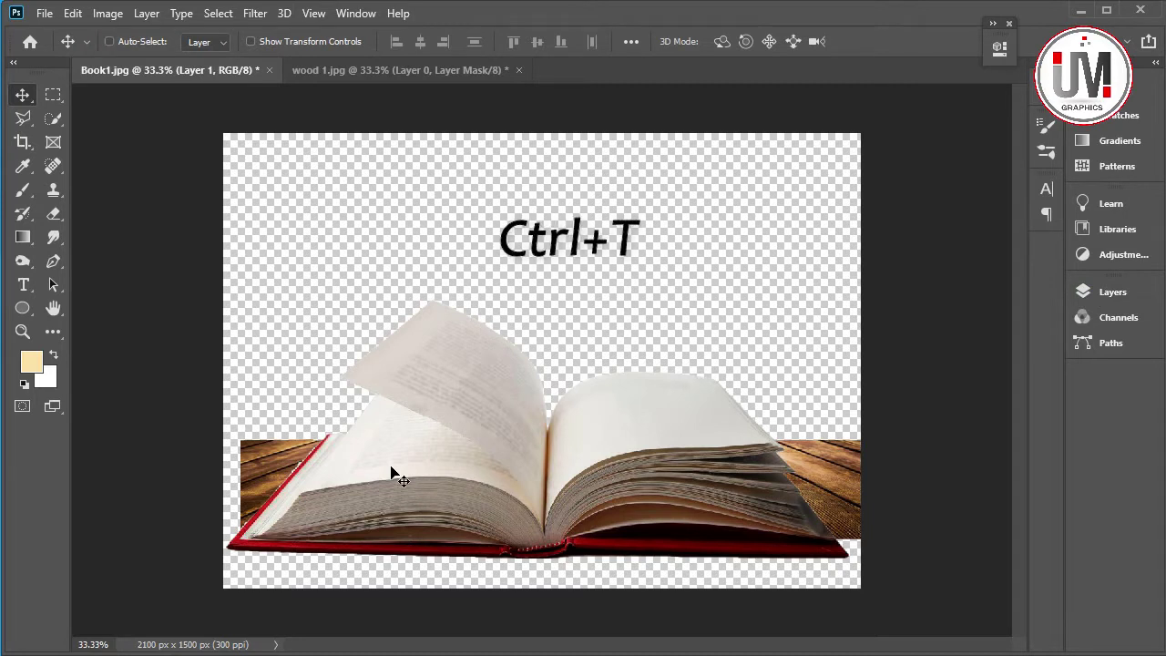
key(ctrl+t)
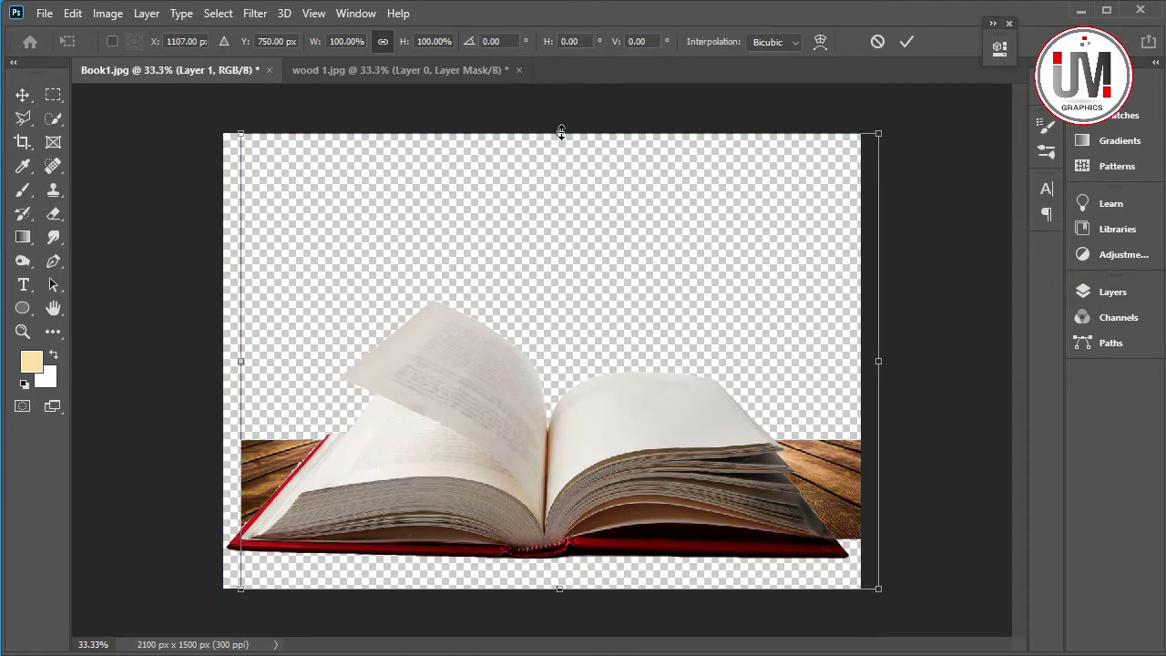
drag(560, 135, 559, 92)
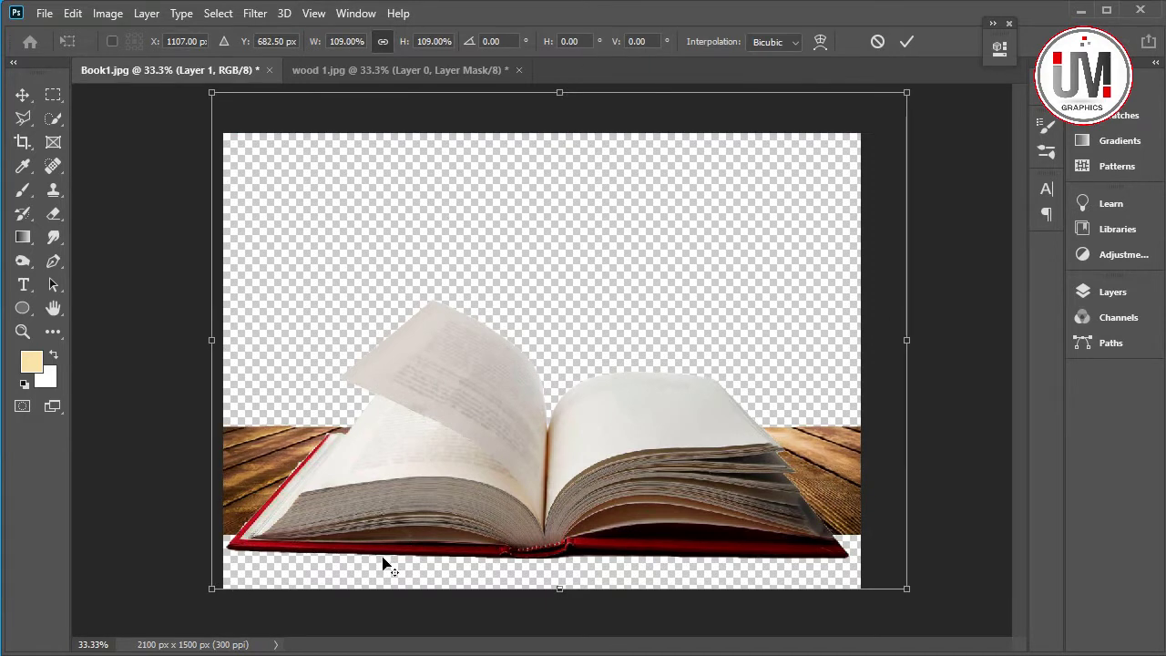
drag(560, 595, 560, 647)
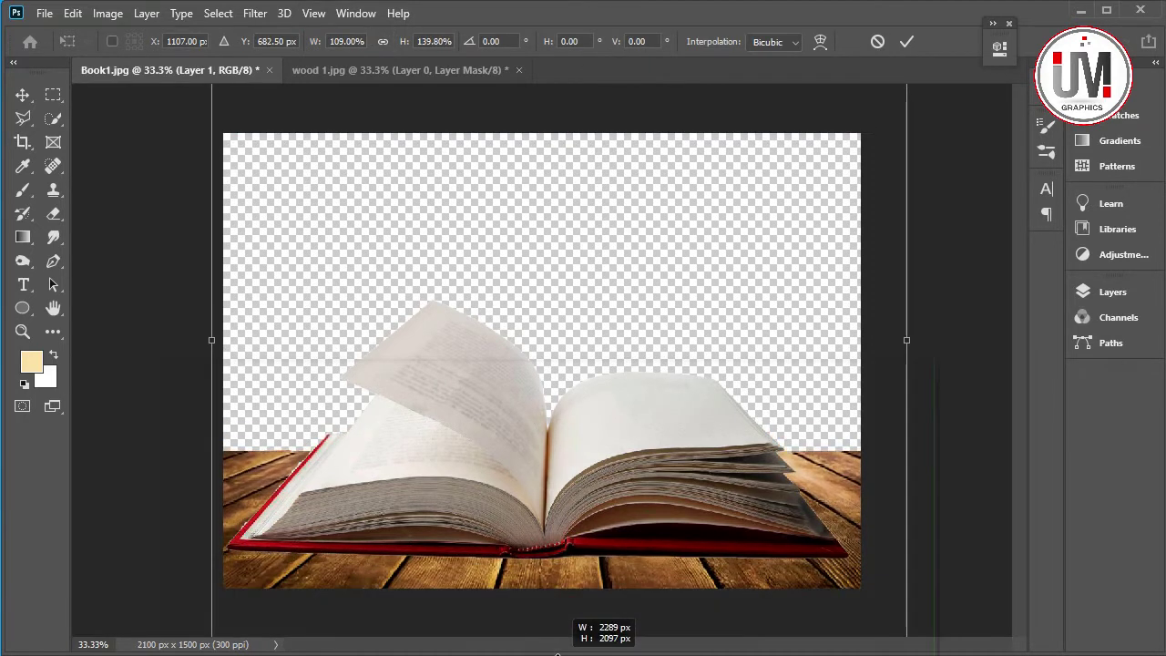
key(Return)
Zoom out and enlarge the wood from its top-left and bottom-left corners.
key(z)
right_click(546, 442)
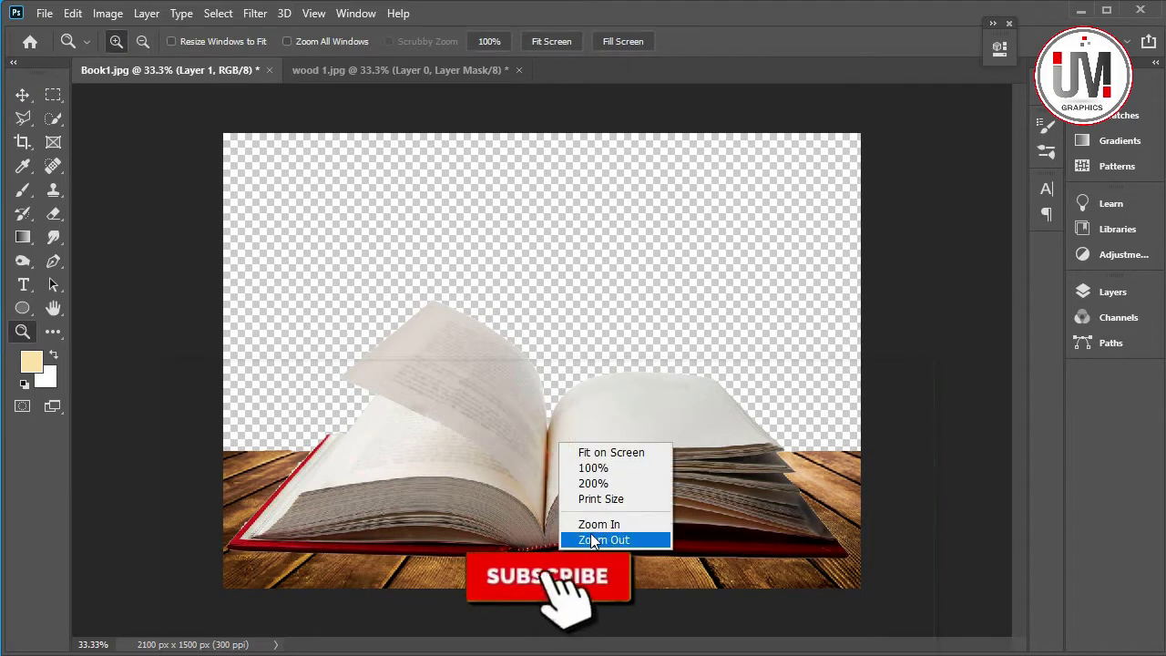
click(592, 539)
key(ctrl+t)
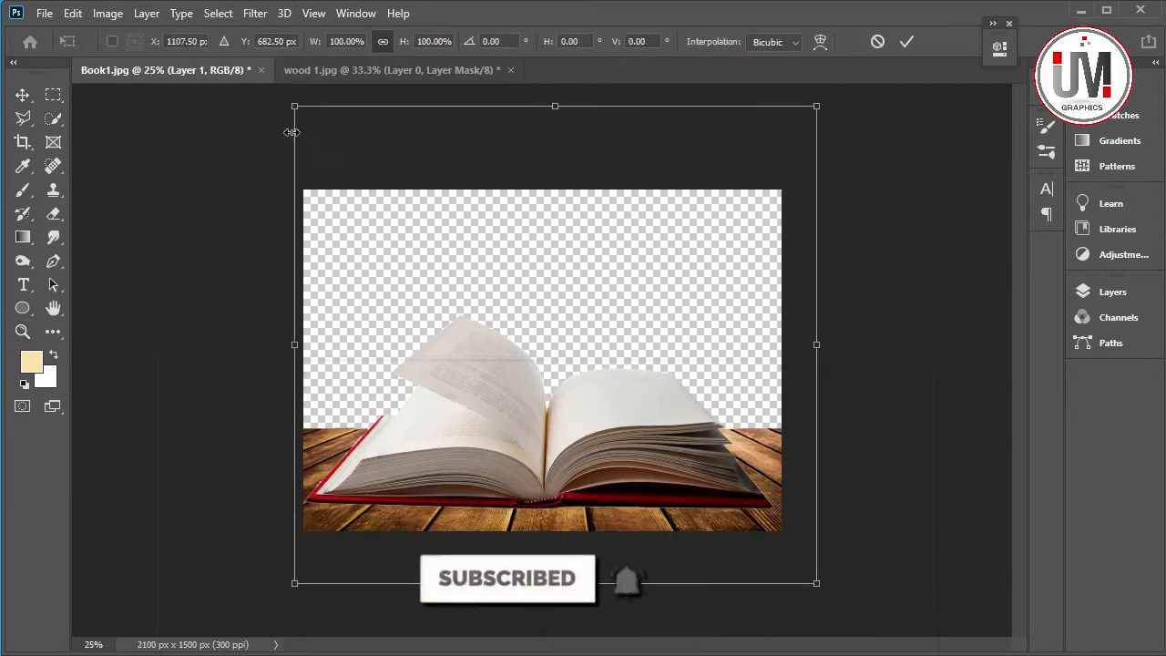
mouse_move(286, 102)
mouse_down()
mouse_move(264, 101)
mouse_move(236, 124)
mouse_up()
drag(361, 321, 372, 314)
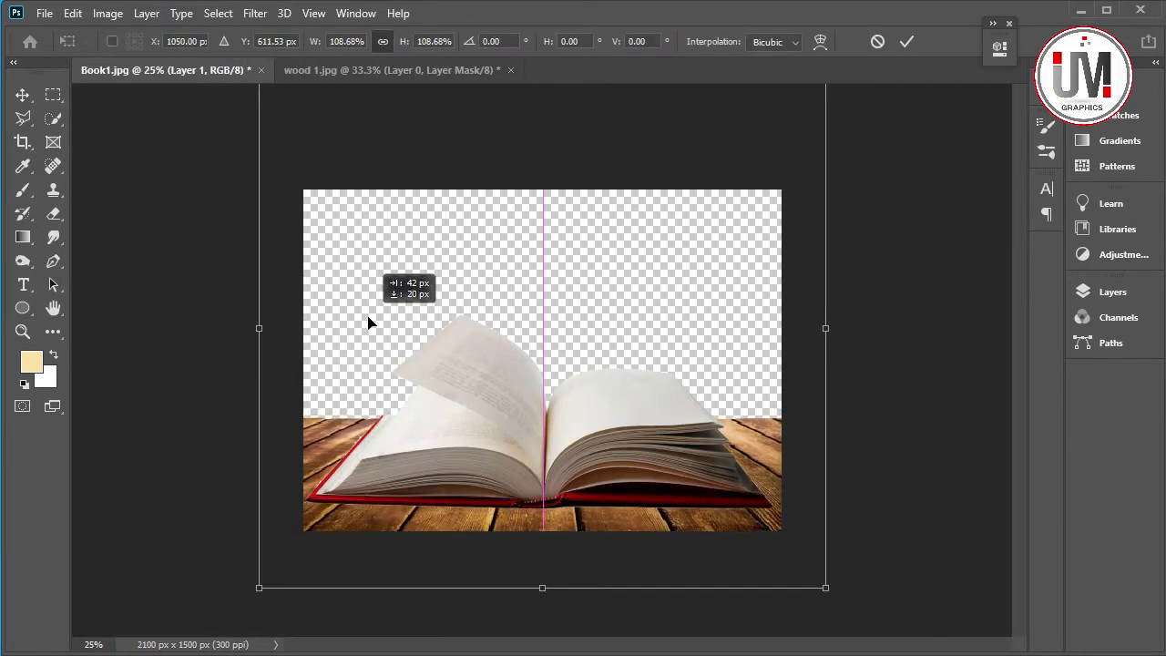
drag(259, 588, 186, 652)
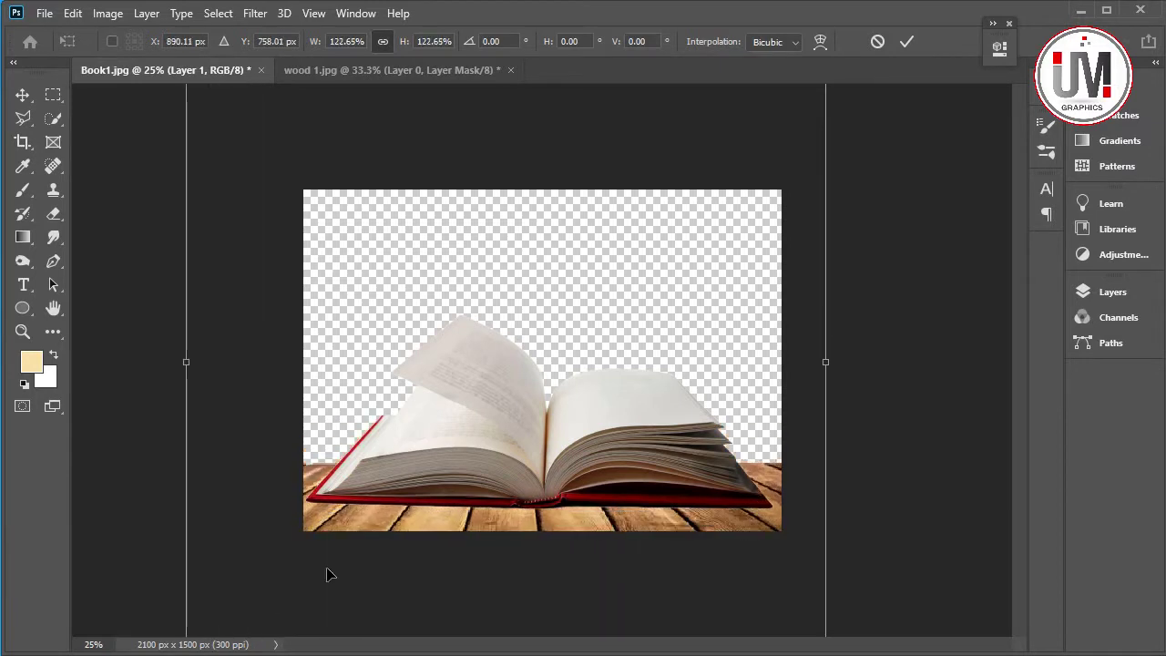
Widen and reposition the wood to span the canvas bottom at about 135% by 151%.
drag(398, 532, 453, 462)
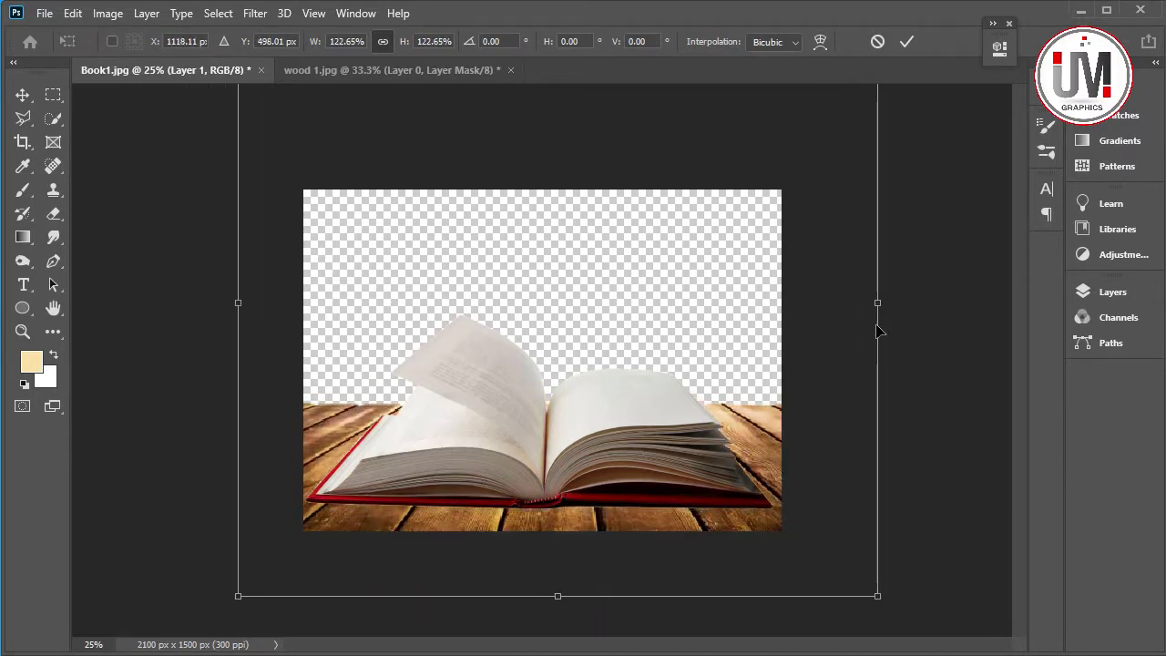
drag(877, 295, 941, 301)
drag(804, 429, 767, 406)
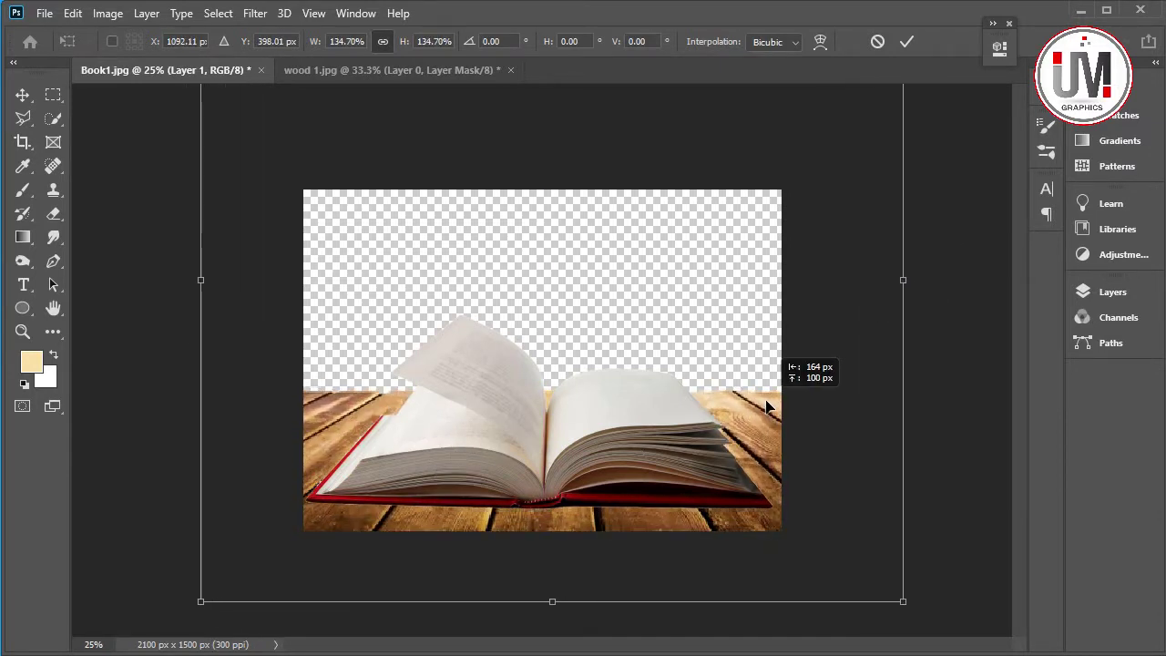
drag(548, 627, 552, 629)
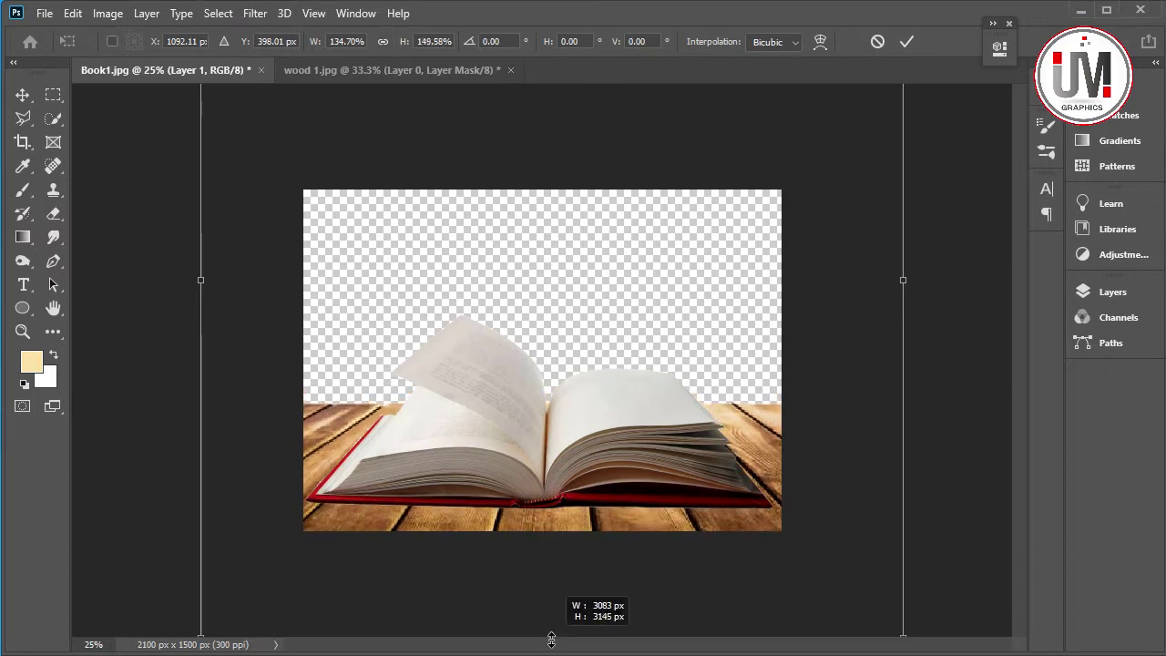
drag(556, 554, 555, 520)
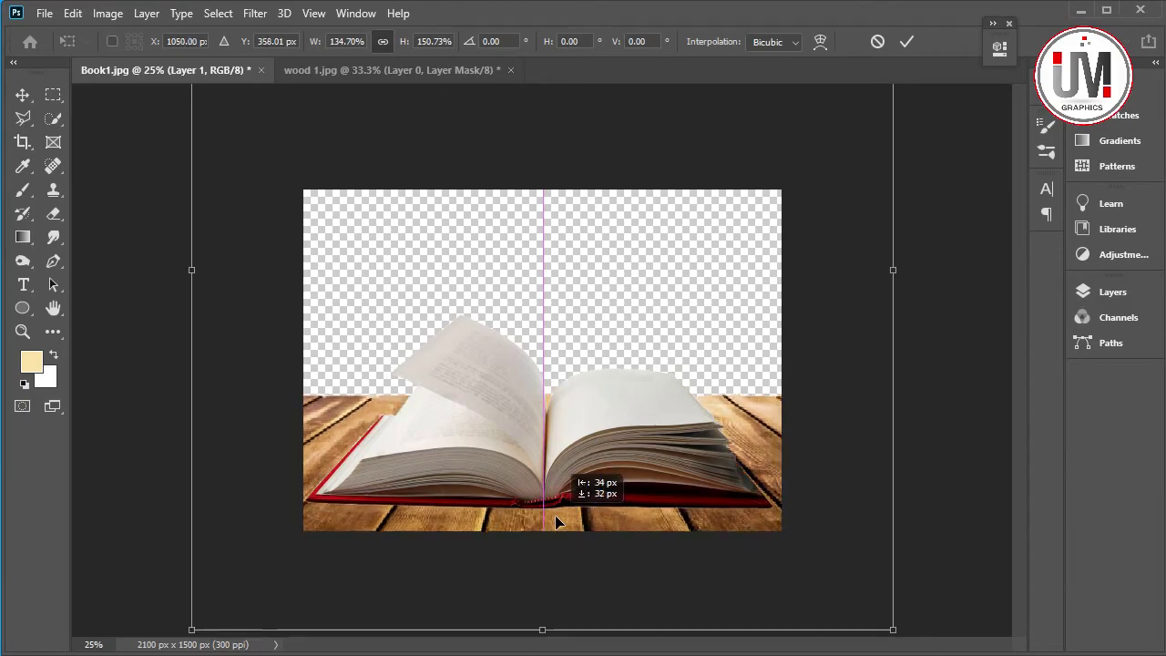
key(Return)
key(z)
click(43, 13)
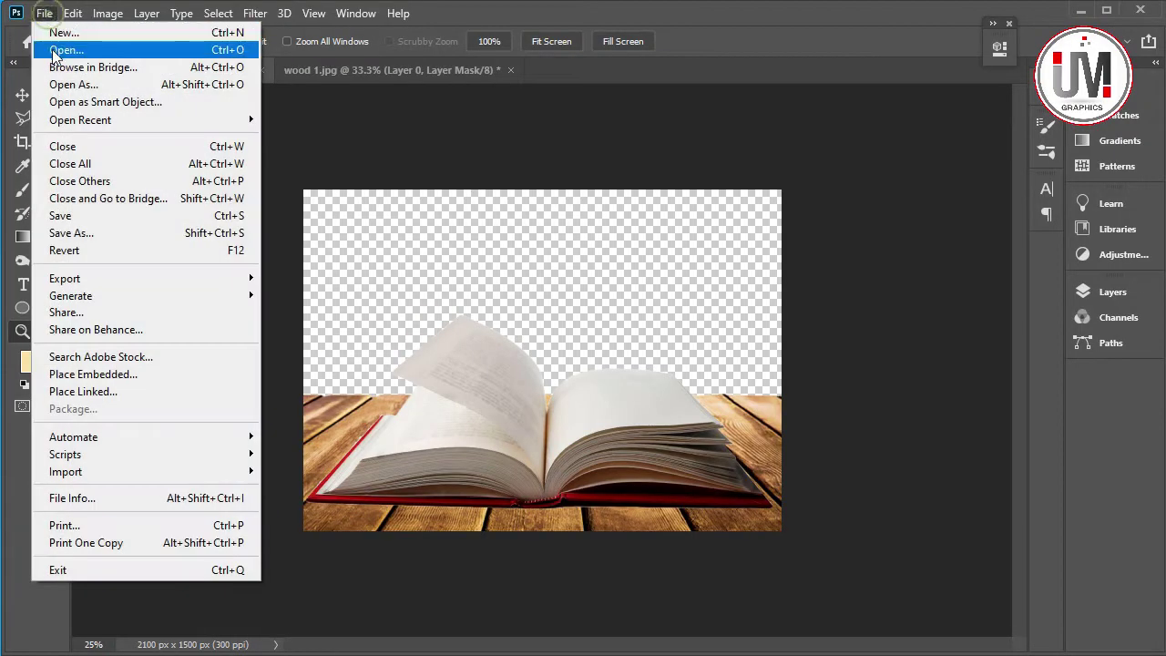
Open the image cloudy sky.jpg.
click(52, 48)
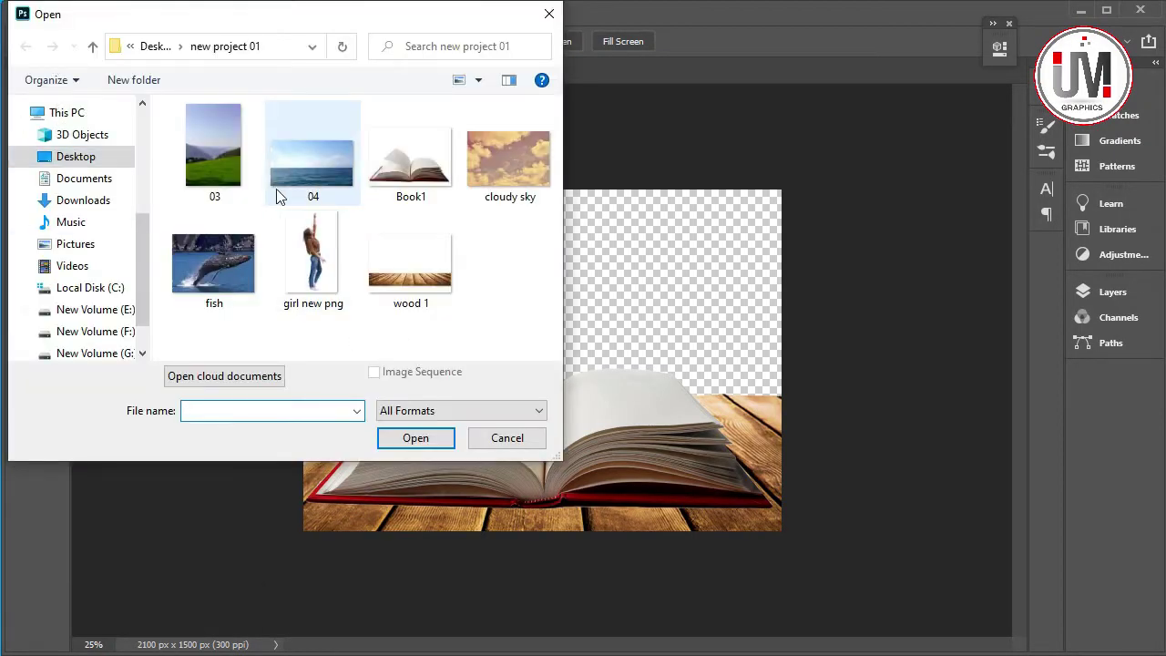
click(508, 160)
click(429, 437)
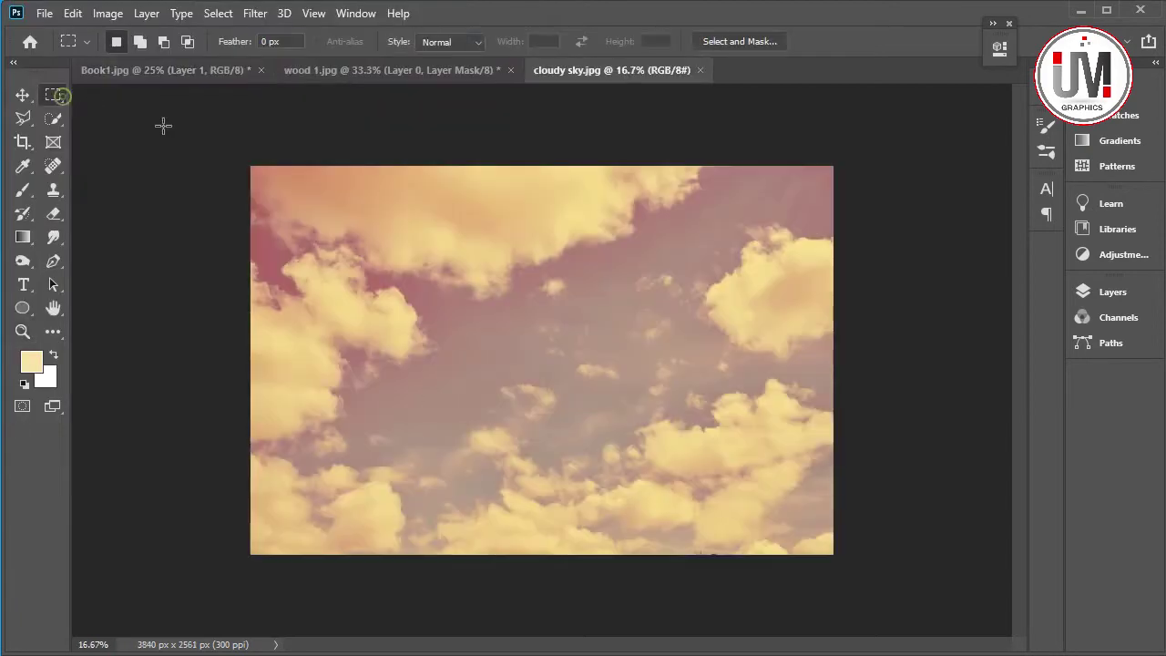
Select the whole sky and drag it into Book1 as Layer 2.
drag(163, 126, 964, 578)
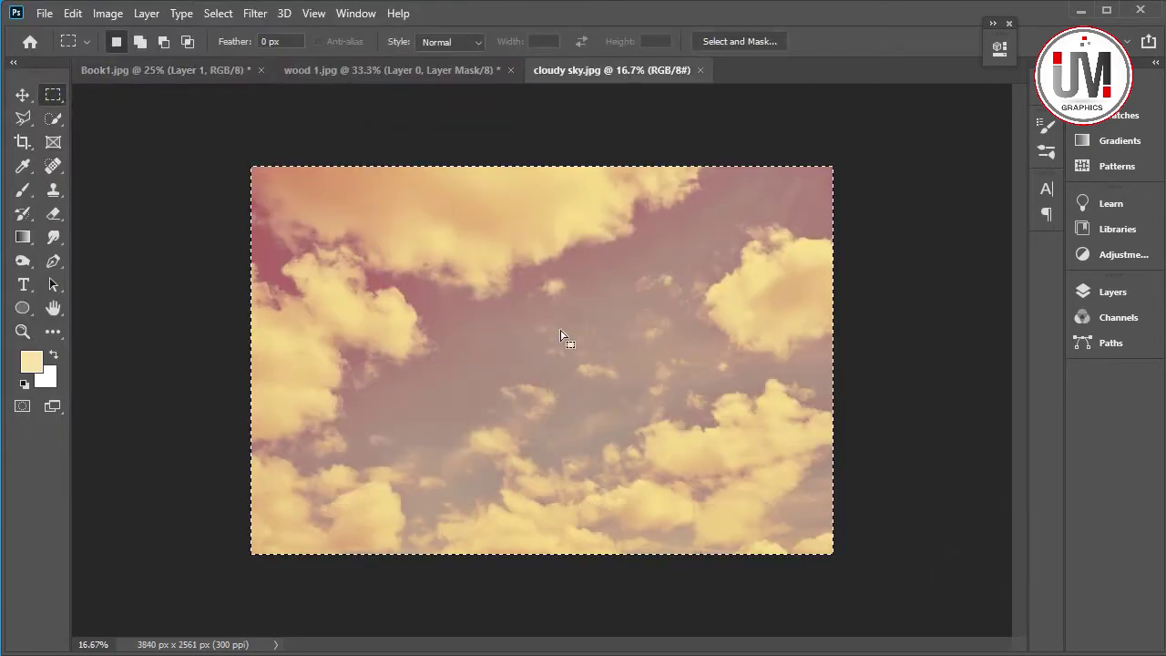
click(23, 94)
mouse_move(541, 375)
mouse_down()
mouse_move(143, 70)
mouse_move(351, 252)
mouse_up()
click(1097, 292)
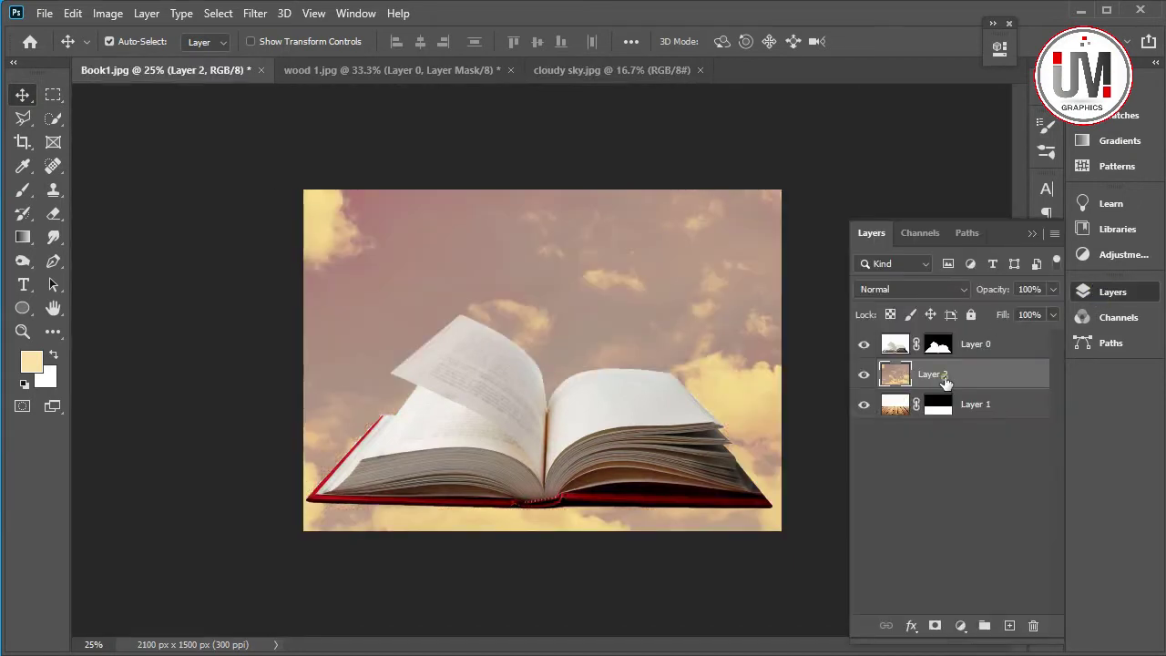
Place the sky below the wood and scale it to about 62.75% by 42.51% across the canvas top.
drag(945, 380, 946, 446)
key(ctrl+t)
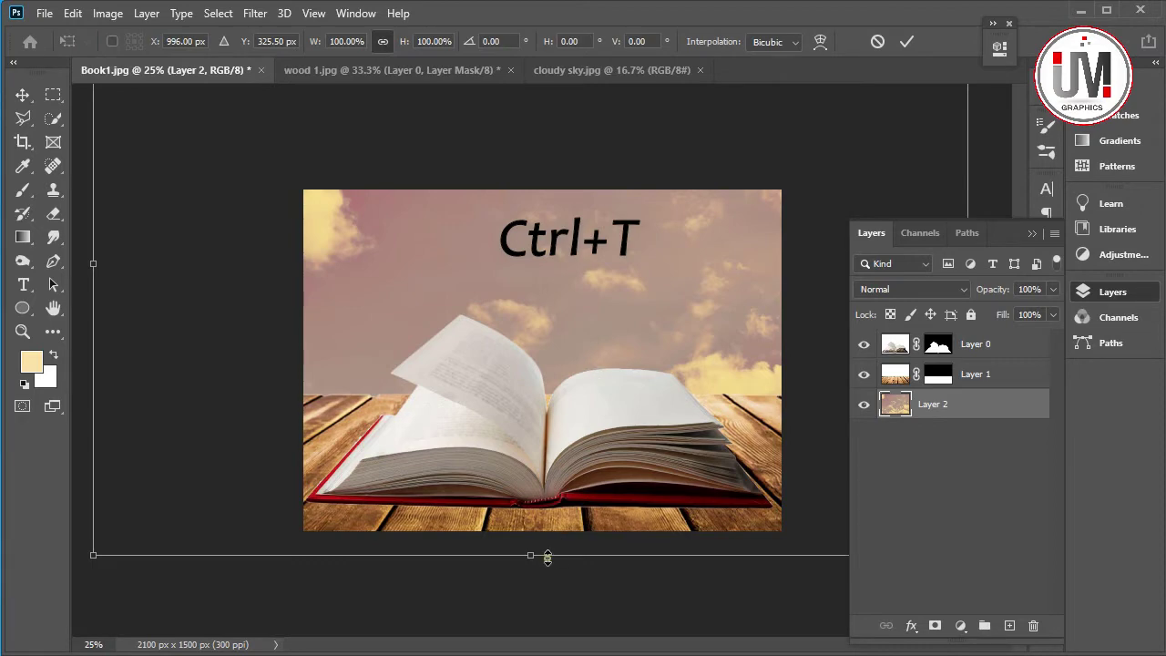
drag(547, 557, 573, 476)
drag(799, 469, 807, 468)
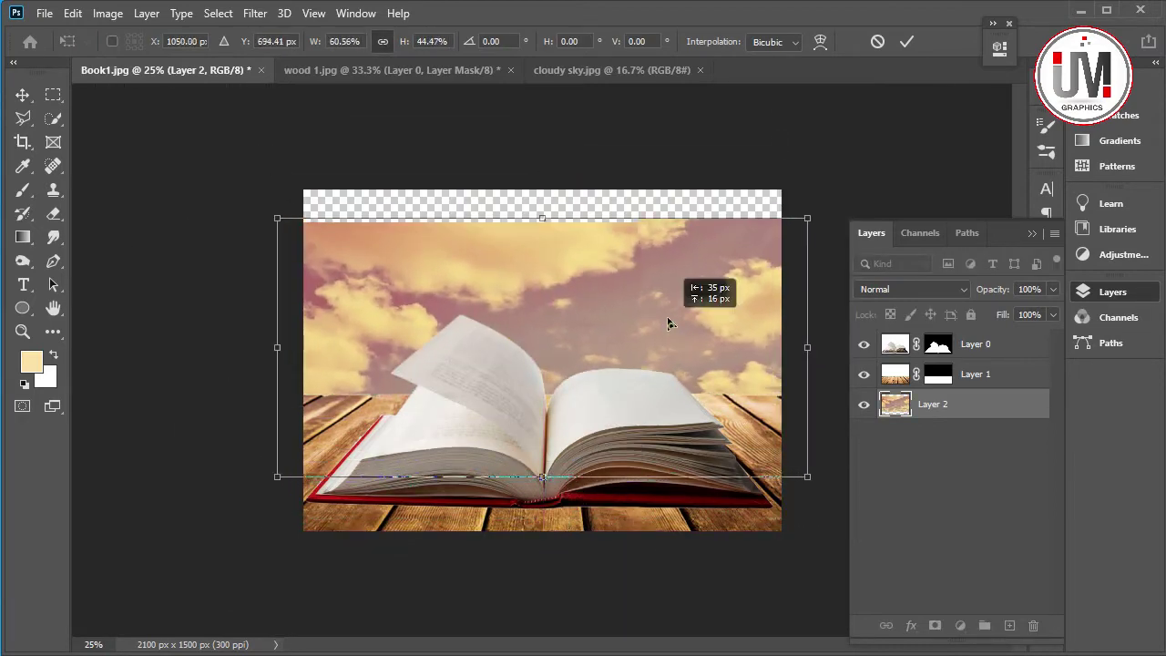
drag(670, 323, 659, 297)
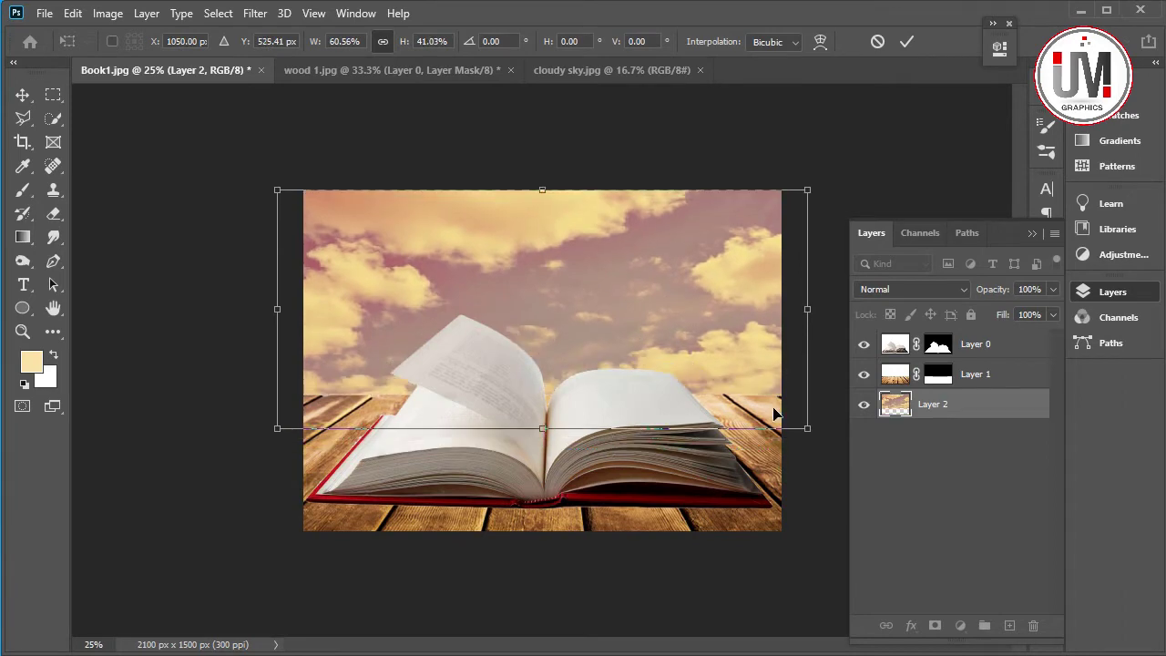
drag(807, 447, 826, 437)
mouse_move(650, 363)
mouse_down()
mouse_move(631, 339)
mouse_move(646, 336)
mouse_up()
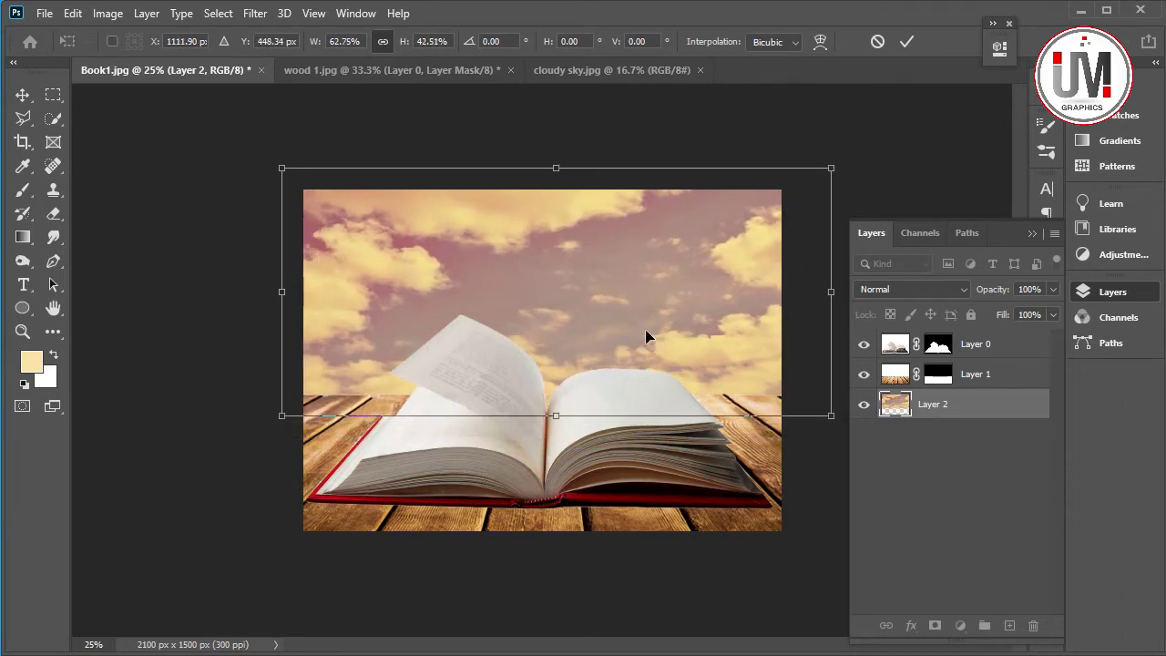
key(Return)
Convert Layer 2 to a smart object and apply a 2.5 px Gaussian Blur.
right_click(925, 394)
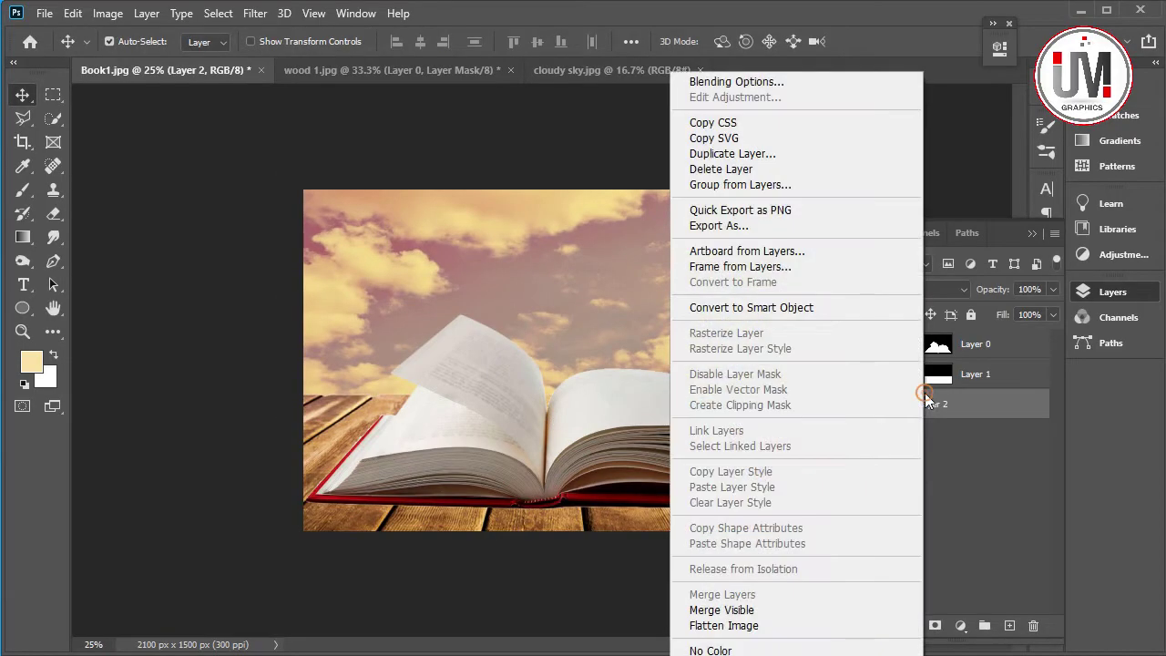
click(774, 310)
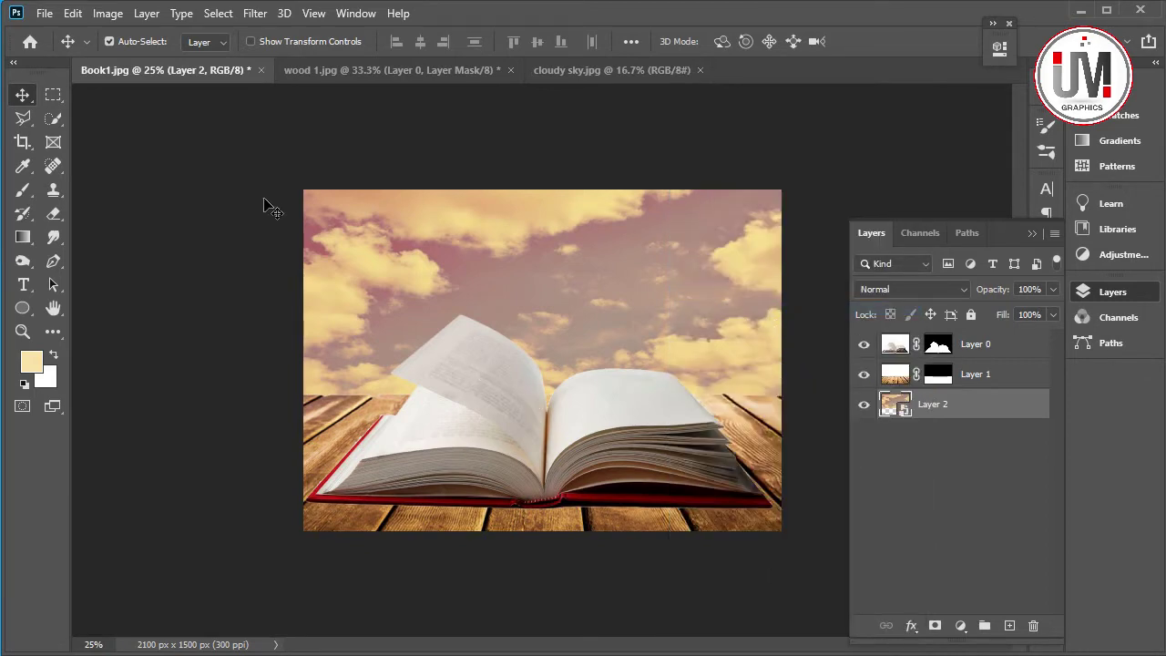
click(252, 14)
mouse_move(266, 219)
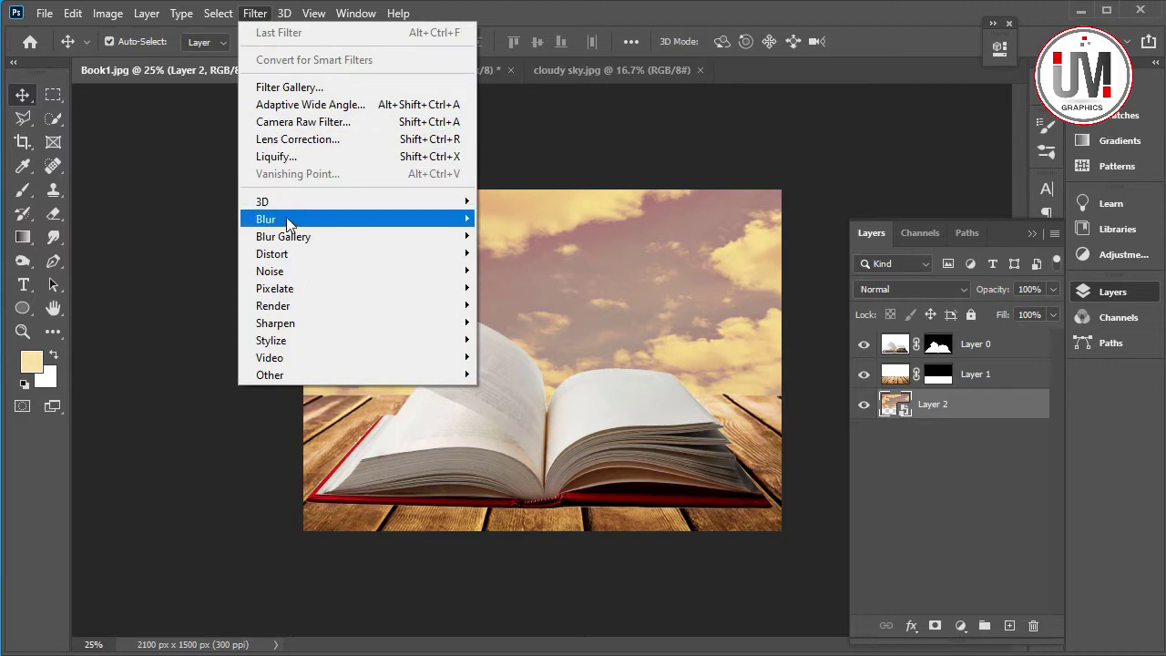
click(524, 288)
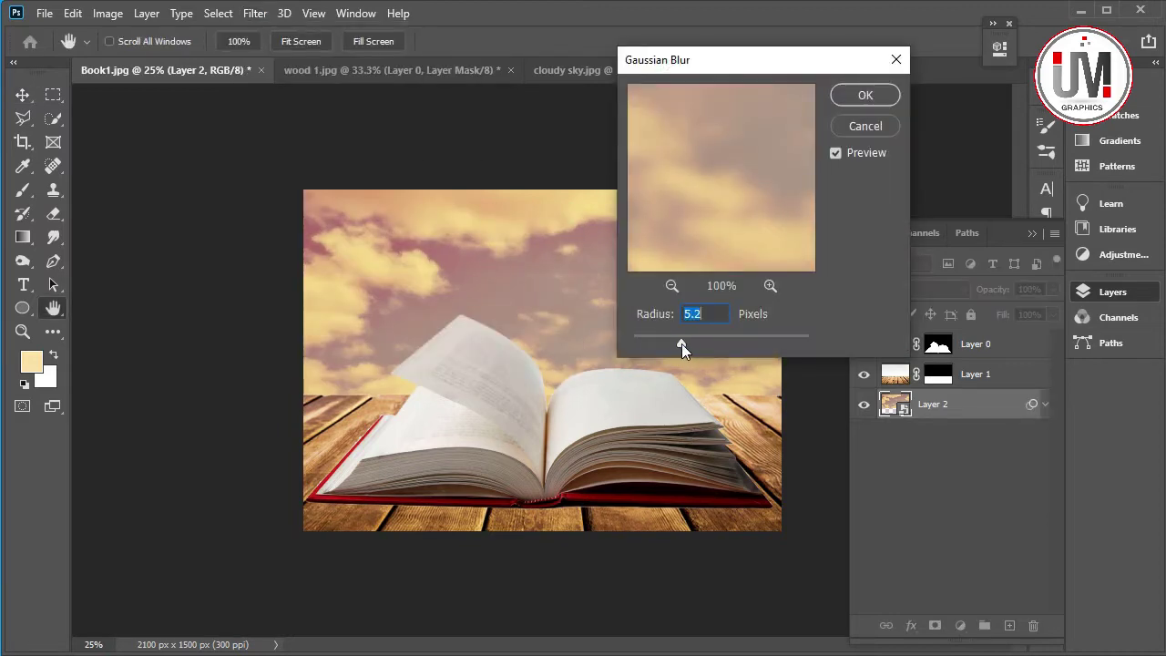
drag(681, 344, 658, 341)
key(Return)
click(107, 12)
mouse_move(136, 60)
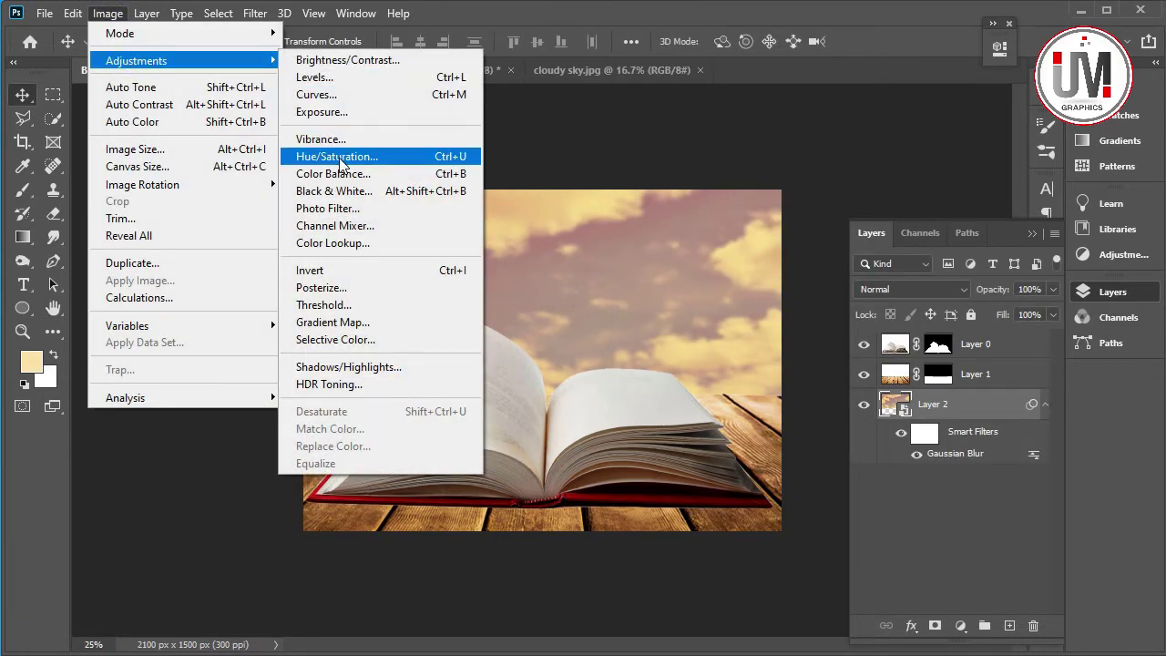
Apply Color Balance to the sky's midtones: Cyan/Red -43, Yellow/Blue +34.
click(337, 173)
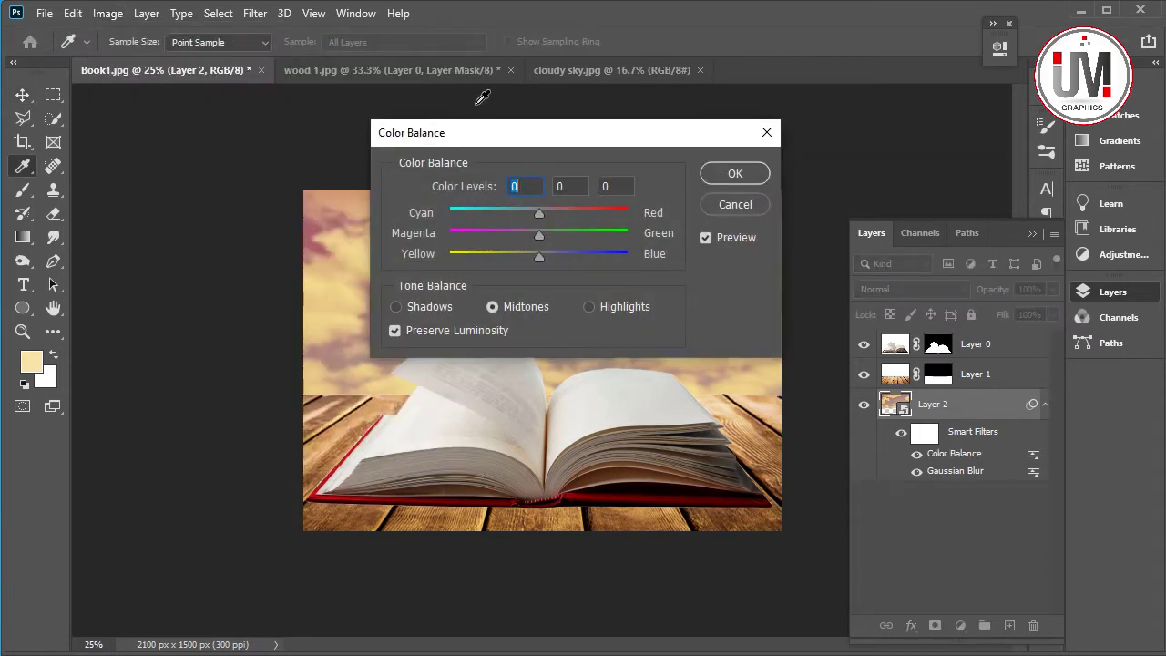
mouse_move(483, 132)
mouse_down()
mouse_move(739, 109)
mouse_move(794, 77)
mouse_up()
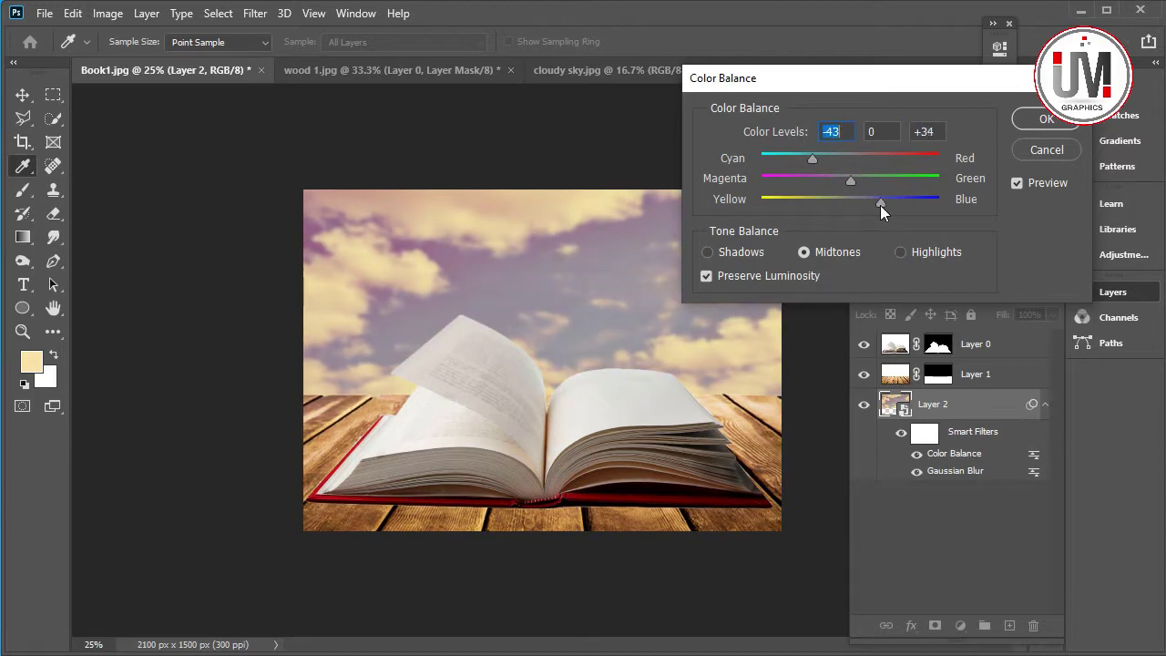
key(Return)
click(1046, 406)
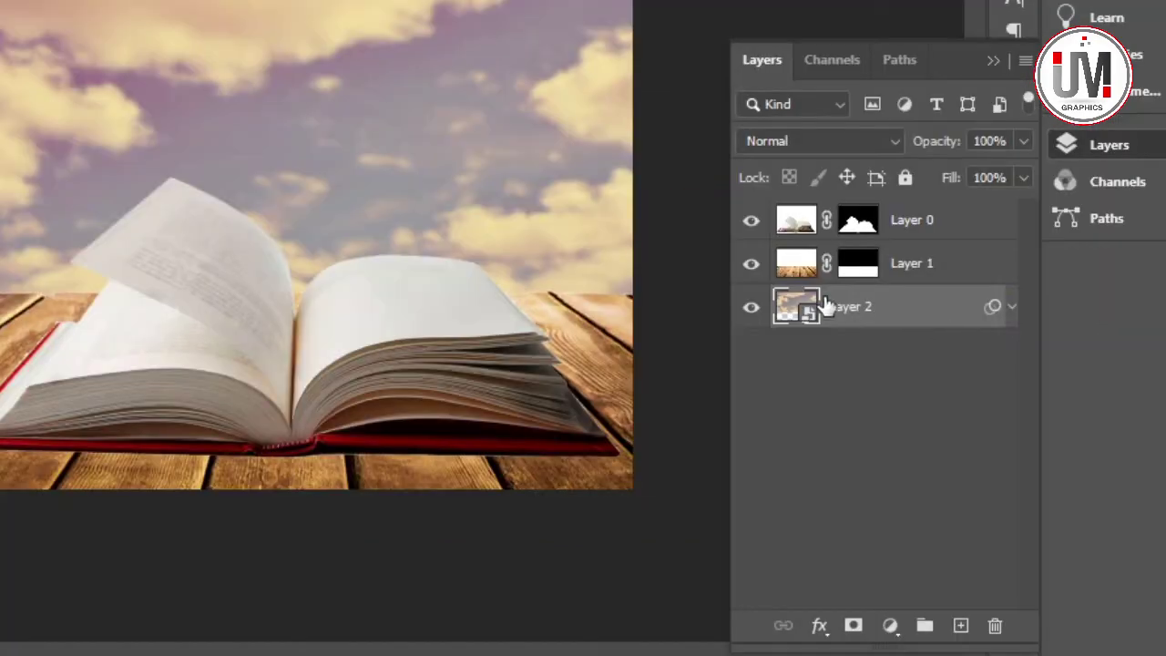
Add a Curves layer clipped to wood Layer 1, lowering the highlight point and moving the black point in.
click(914, 266)
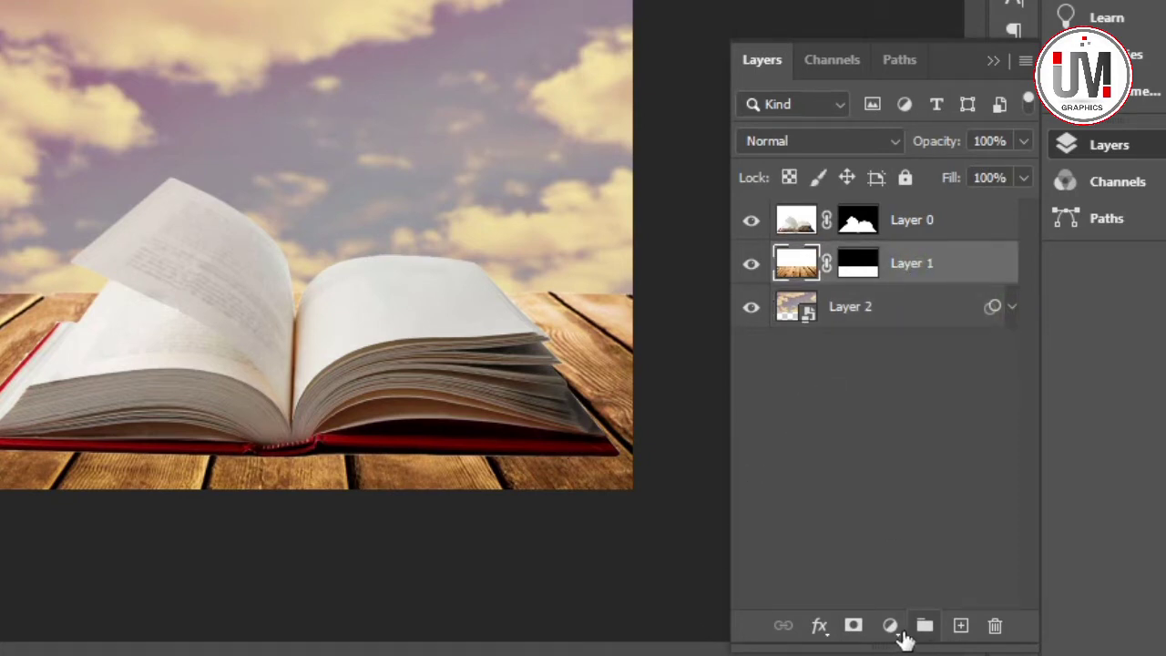
click(900, 631)
click(902, 296)
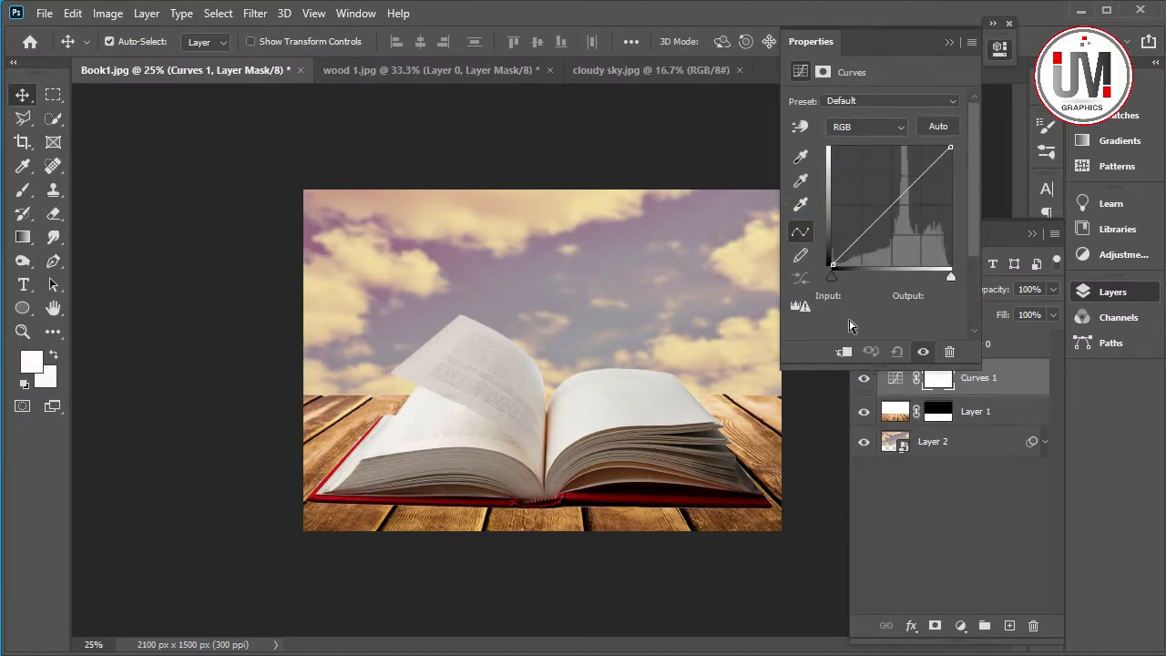
click(844, 351)
mouse_move(951, 147)
mouse_down()
mouse_move(950, 196)
mouse_move(952, 186)
mouse_up()
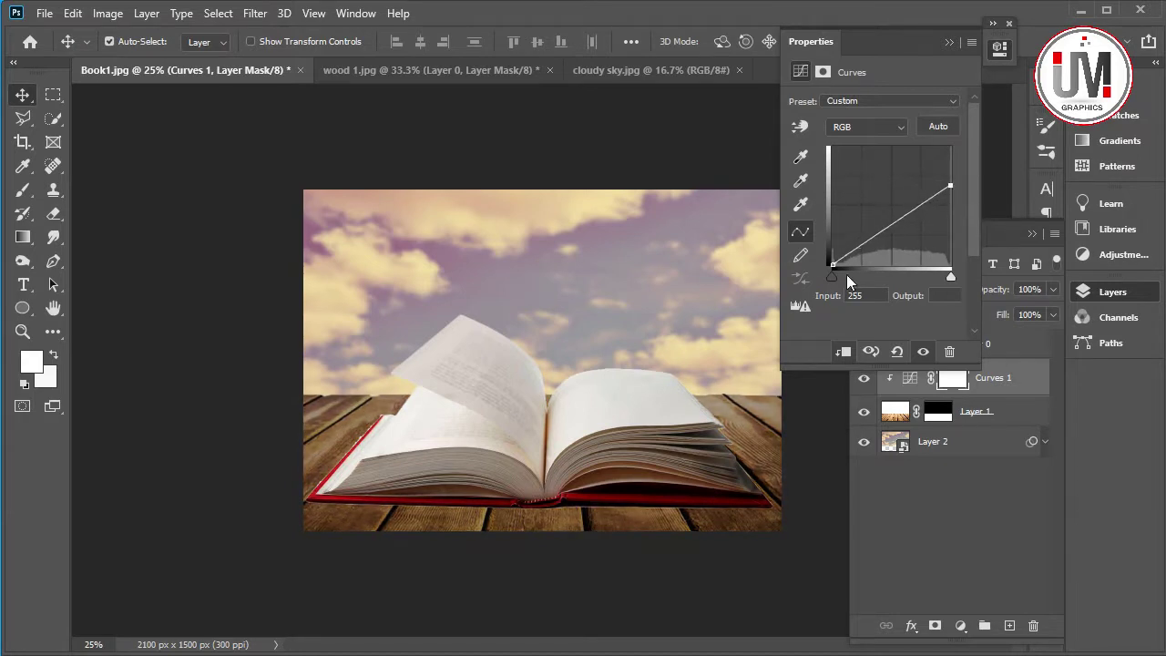
drag(833, 278, 841, 278)
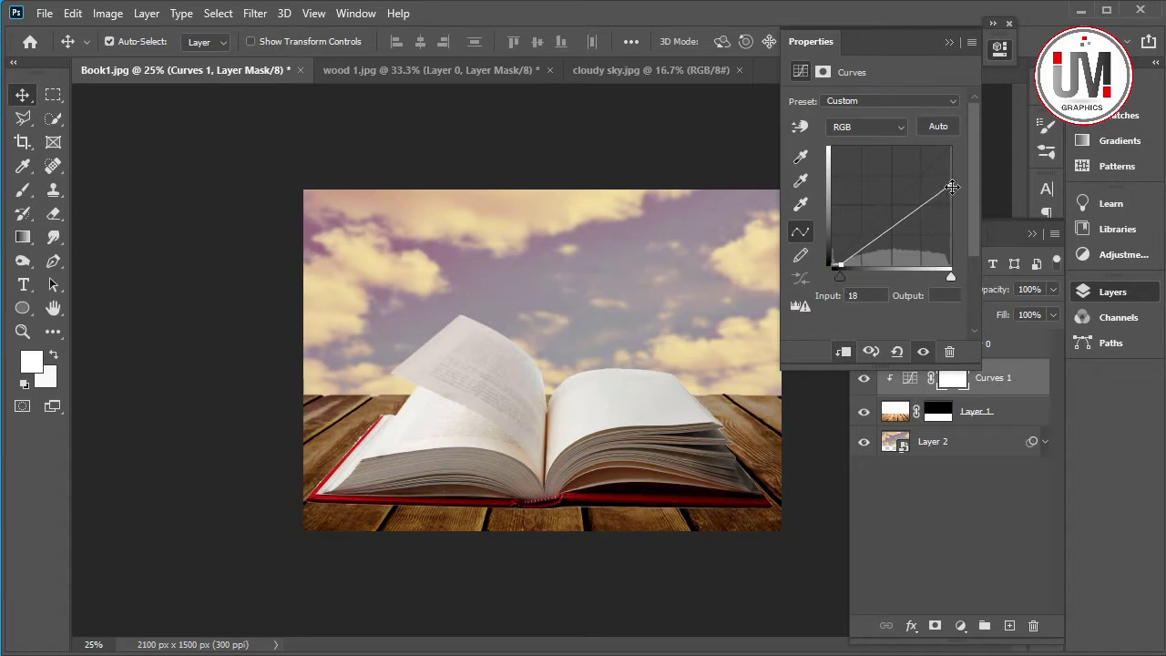
drag(951, 185, 951, 185)
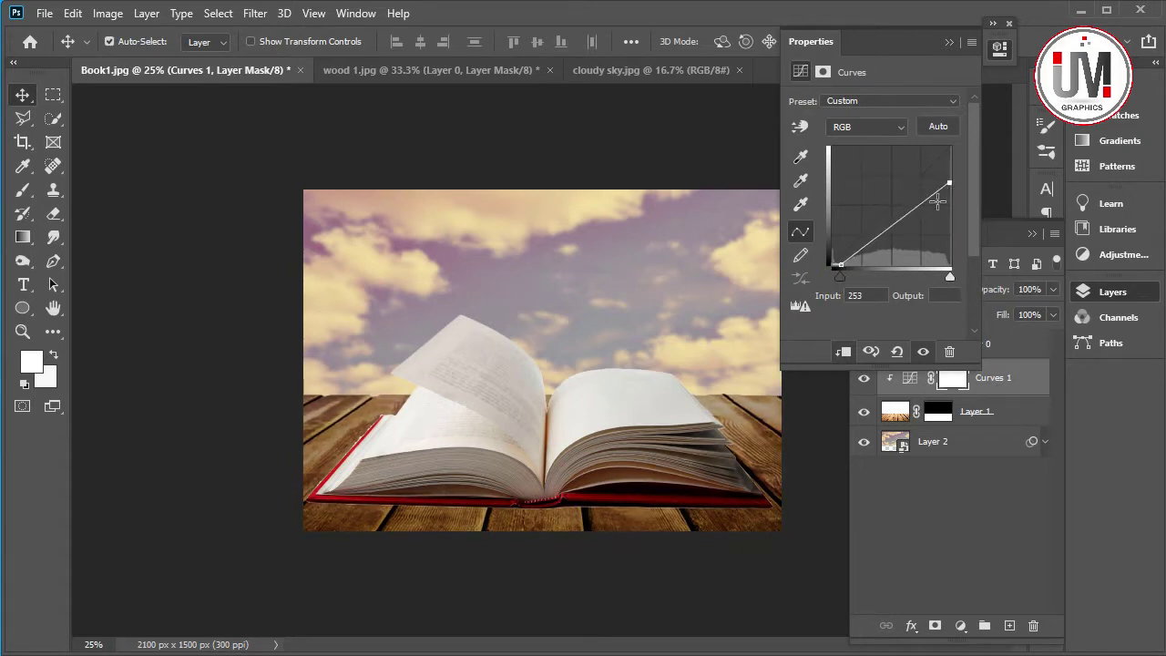
click(950, 45)
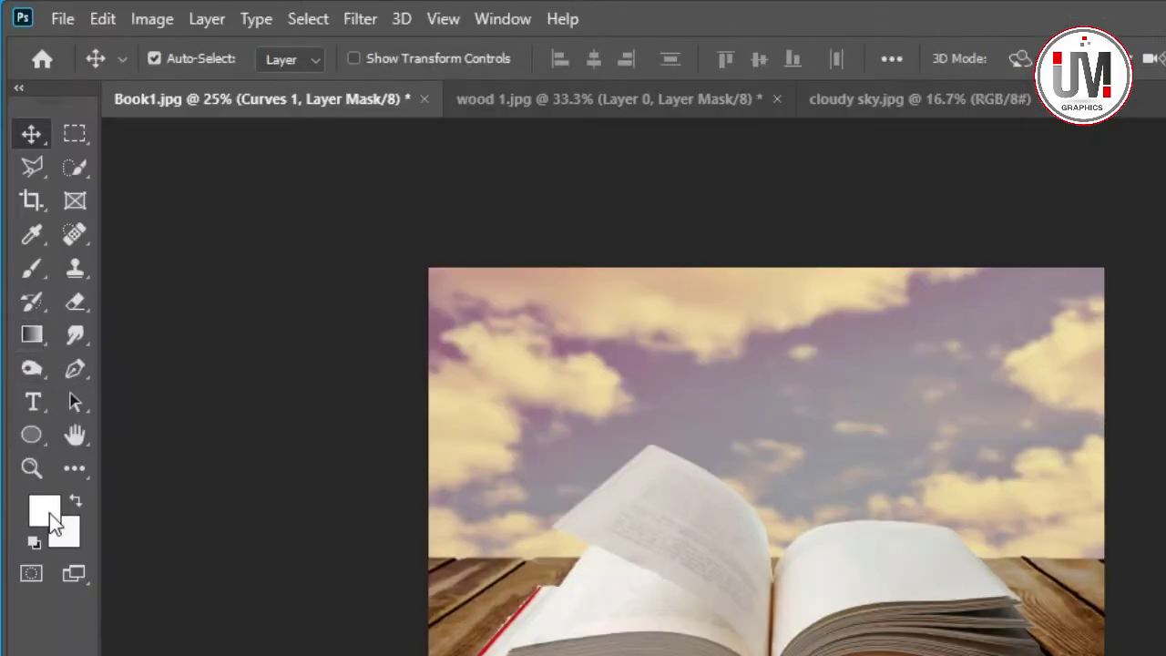
Set black as foreground and use the Brush at about 50% opacity.
click(24, 384)
click(74, 501)
click(32, 268)
click(597, 59)
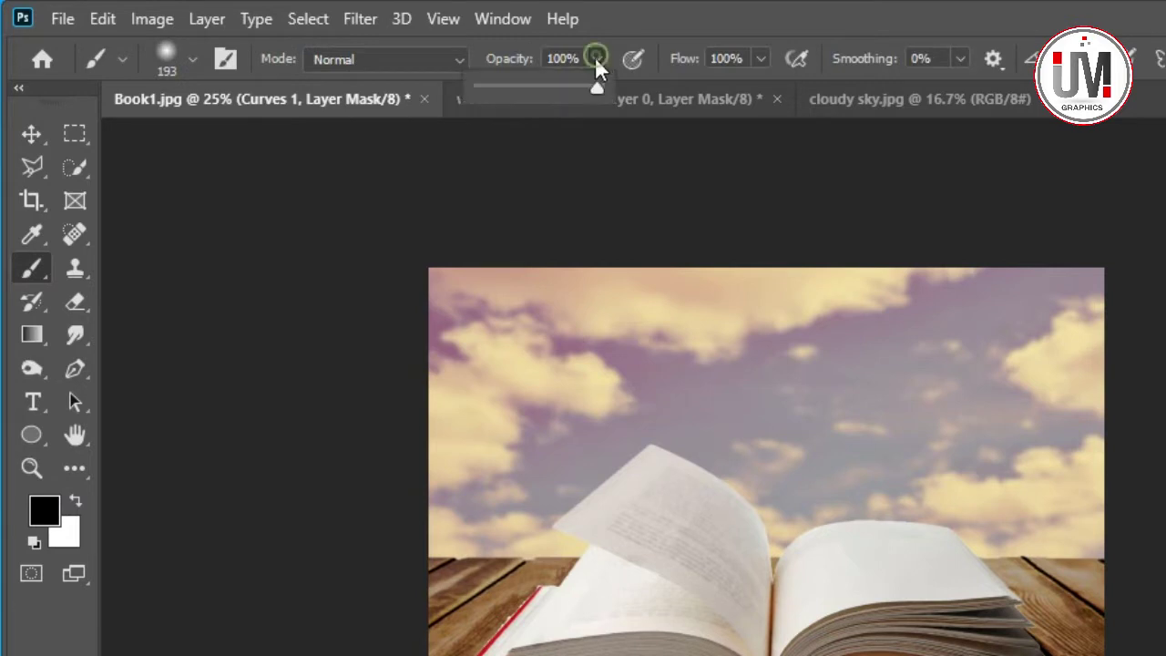
drag(593, 84, 540, 86)
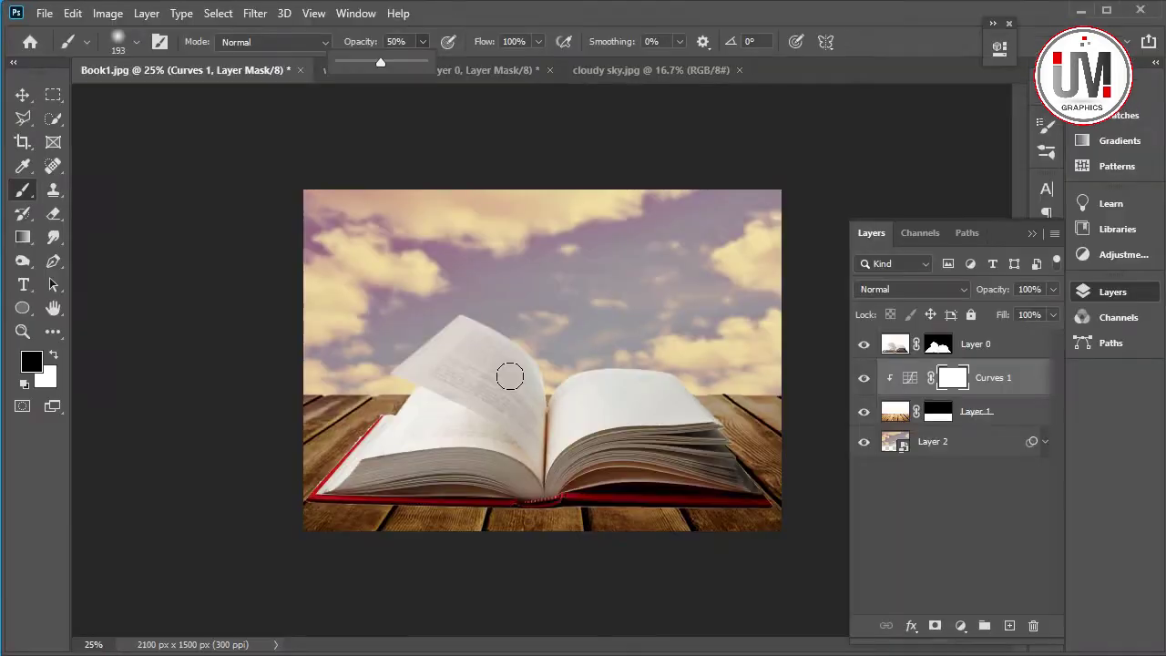
right_click(530, 345)
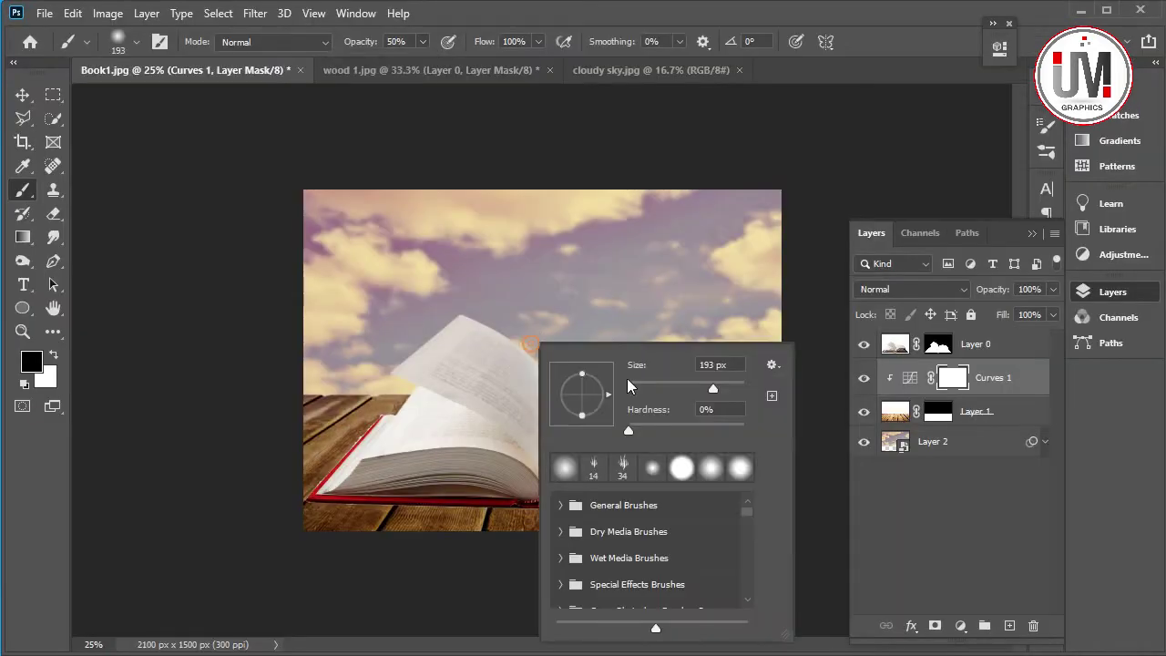
key(Return)
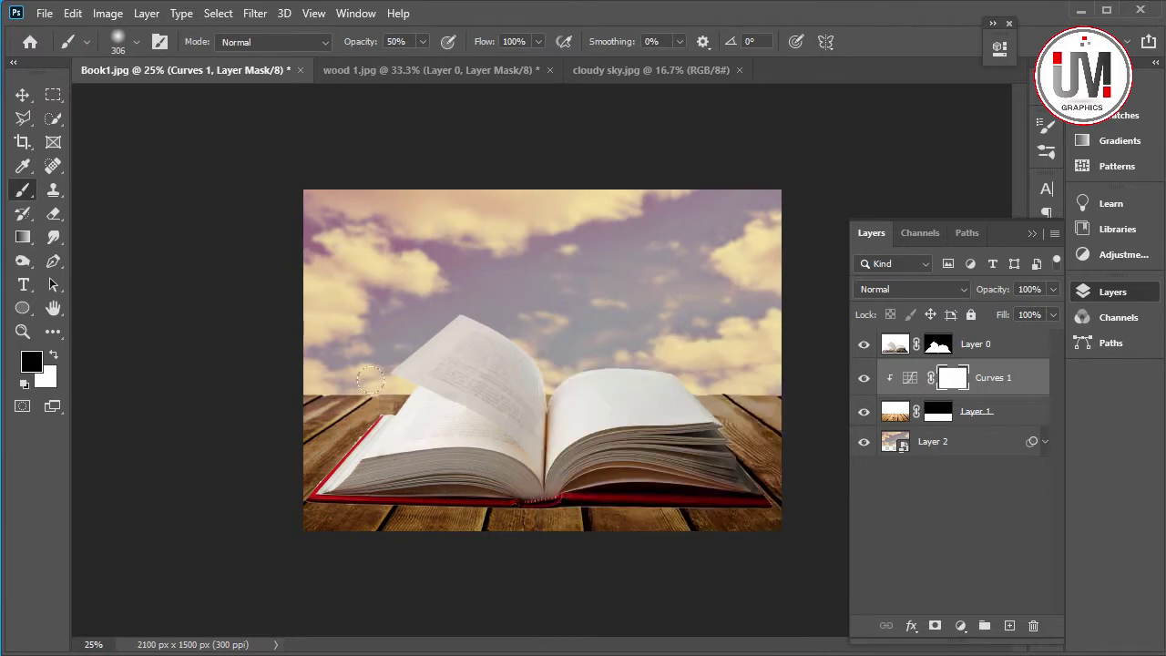
Paint on the Curves 1 mask over the wood with a 401 px brush.
drag(701, 391, 756, 455)
right_click(720, 428)
text(401)
key(Return)
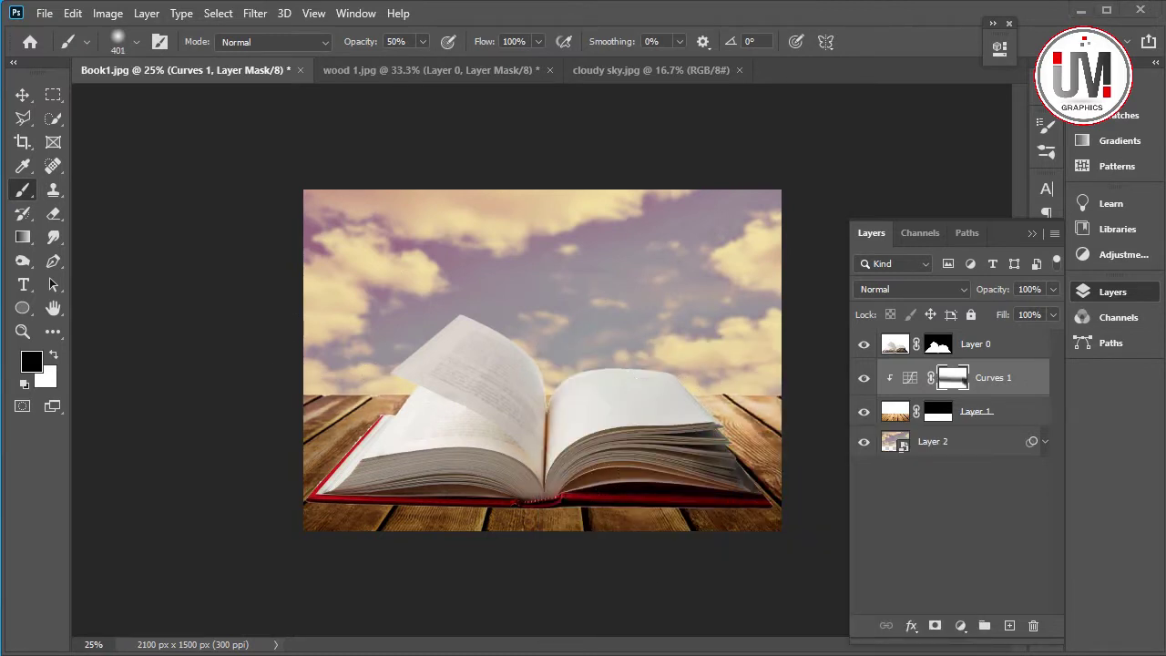
click(22, 334)
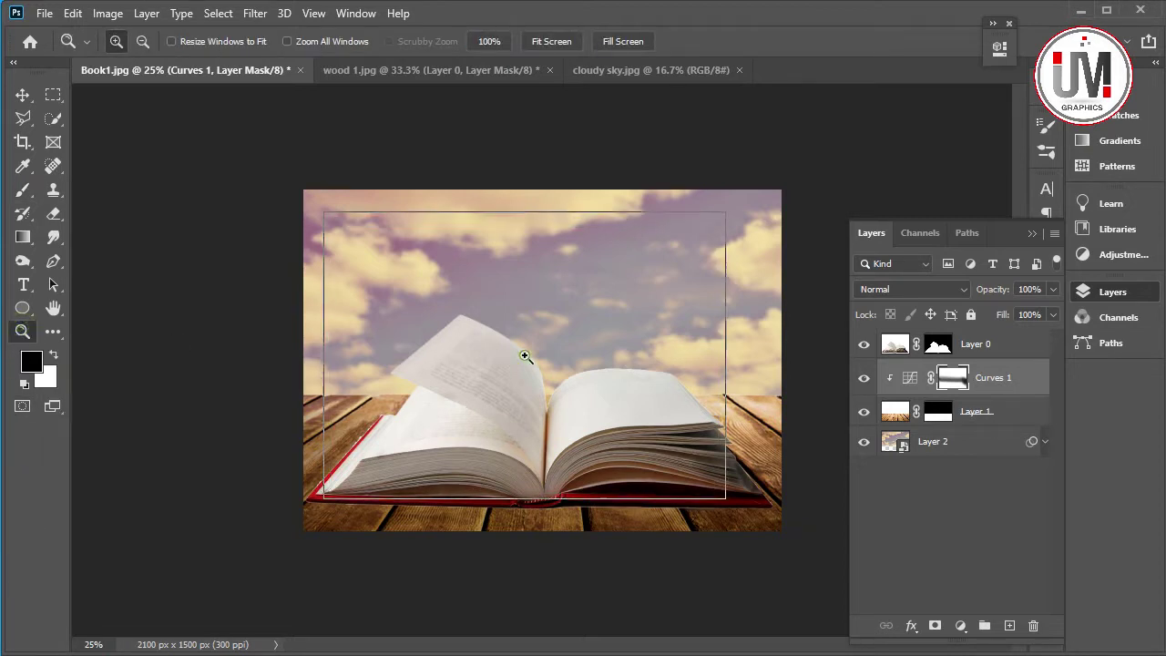
key(b)
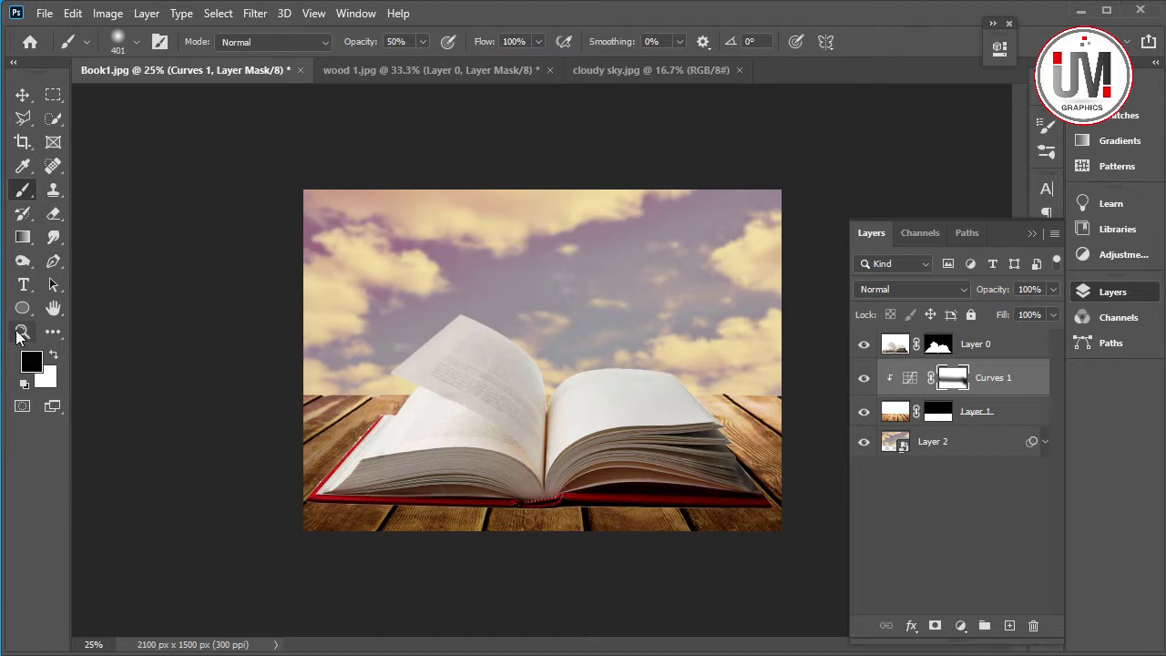
click(22, 333)
Zoom to 33.3%, add Layer 3 beneath the book, and shift the book up 30 px.
click(519, 356)
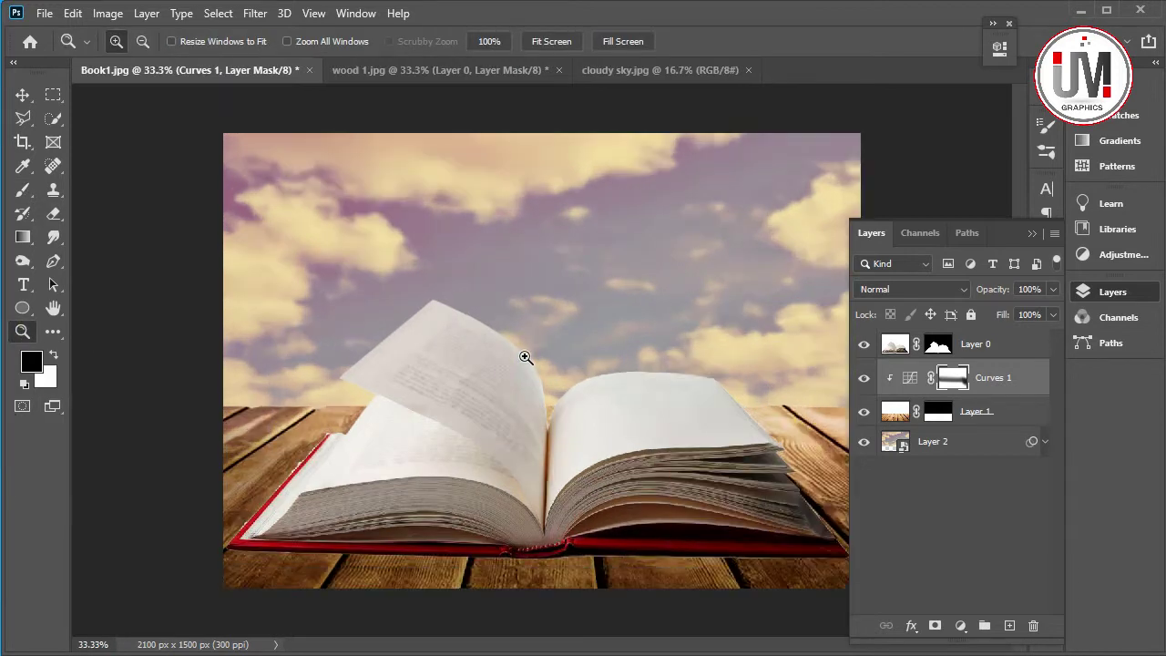
alt+click(519, 356)
click(525, 358)
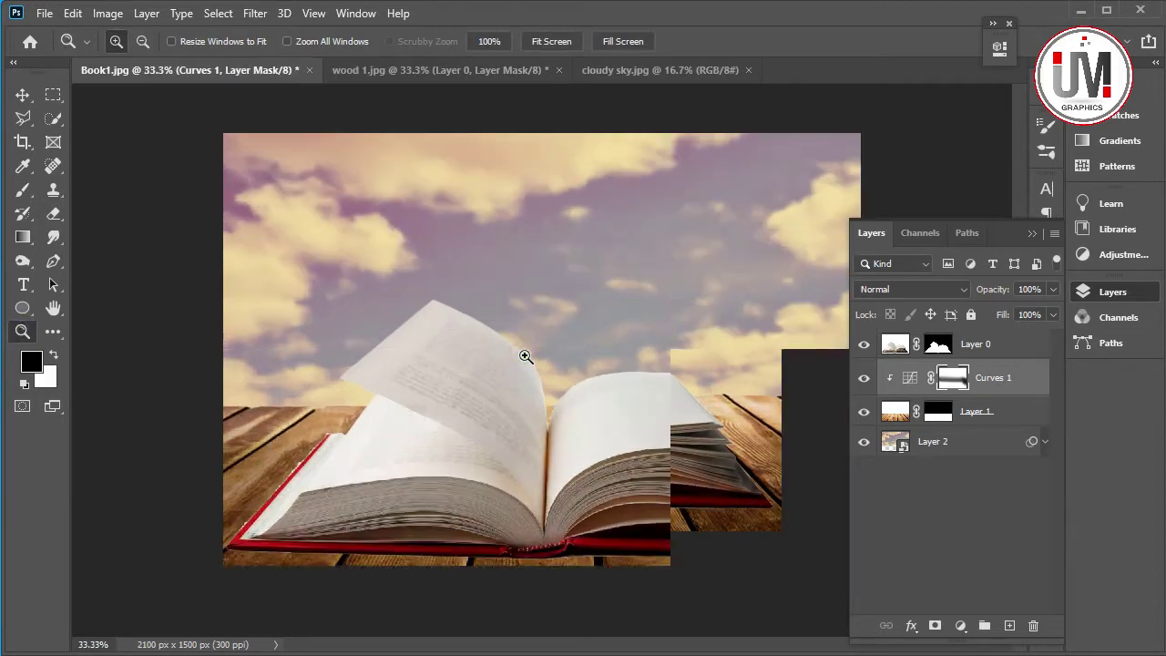
click(1010, 626)
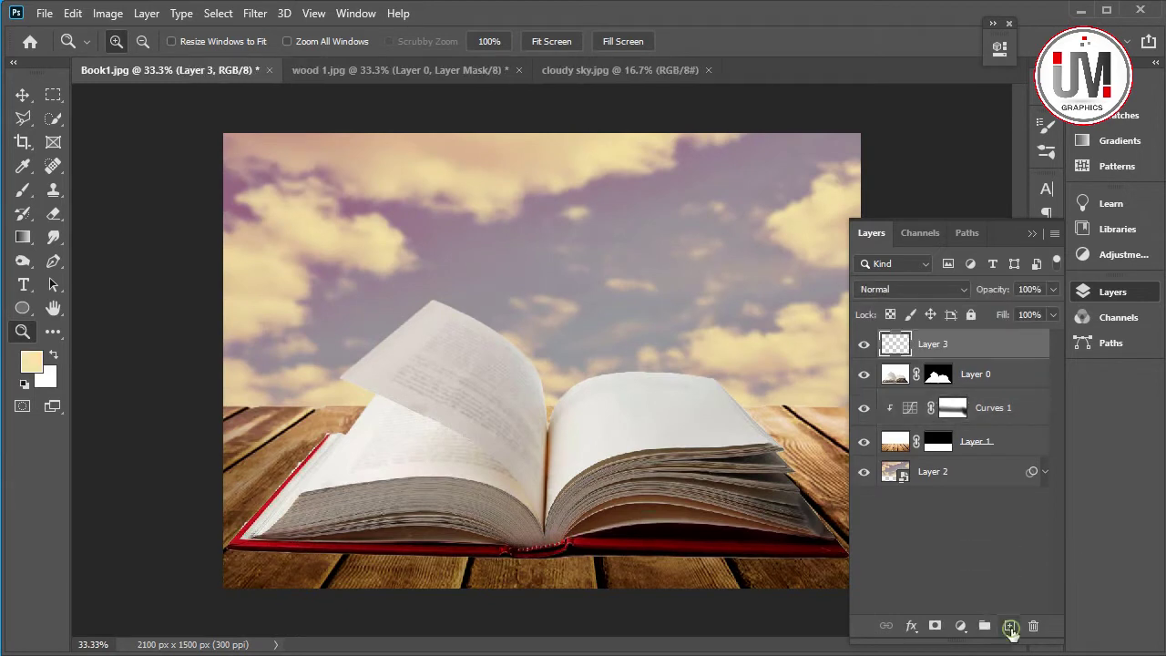
drag(975, 373, 966, 339)
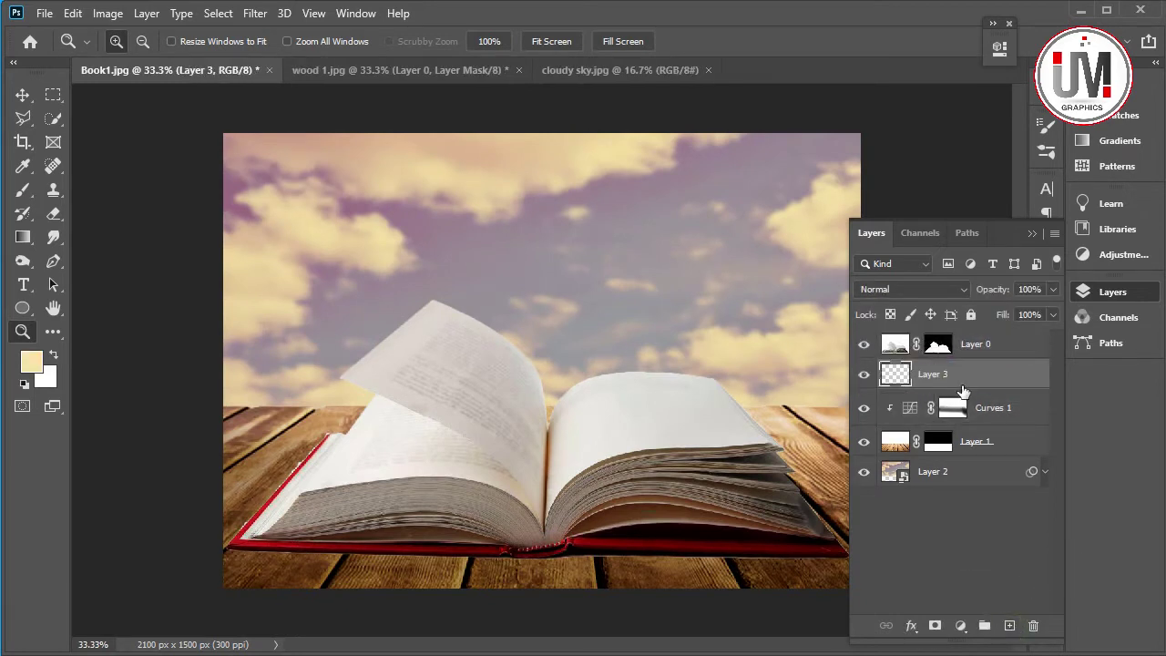
key(v)
drag(486, 472, 479, 463)
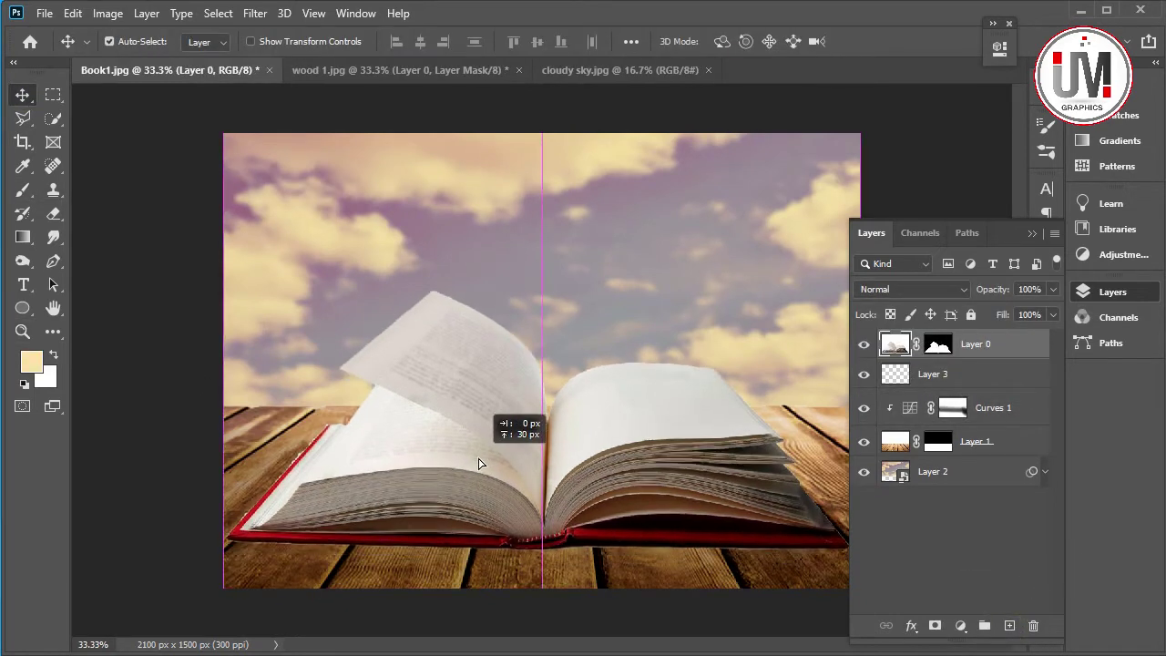
On Layer 3, paint black shadows under the book's bottom edge and right corner with a ~146 px brush.
click(944, 374)
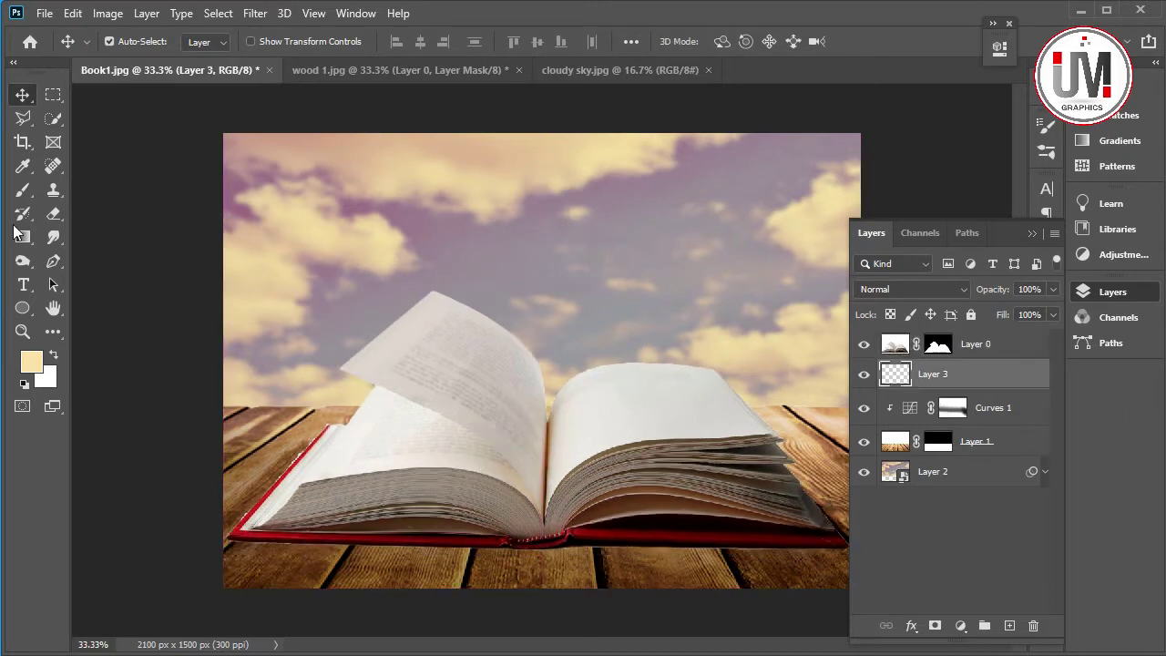
click(23, 190)
right_click(388, 499)
drag(558, 545, 537, 546)
click(31, 362)
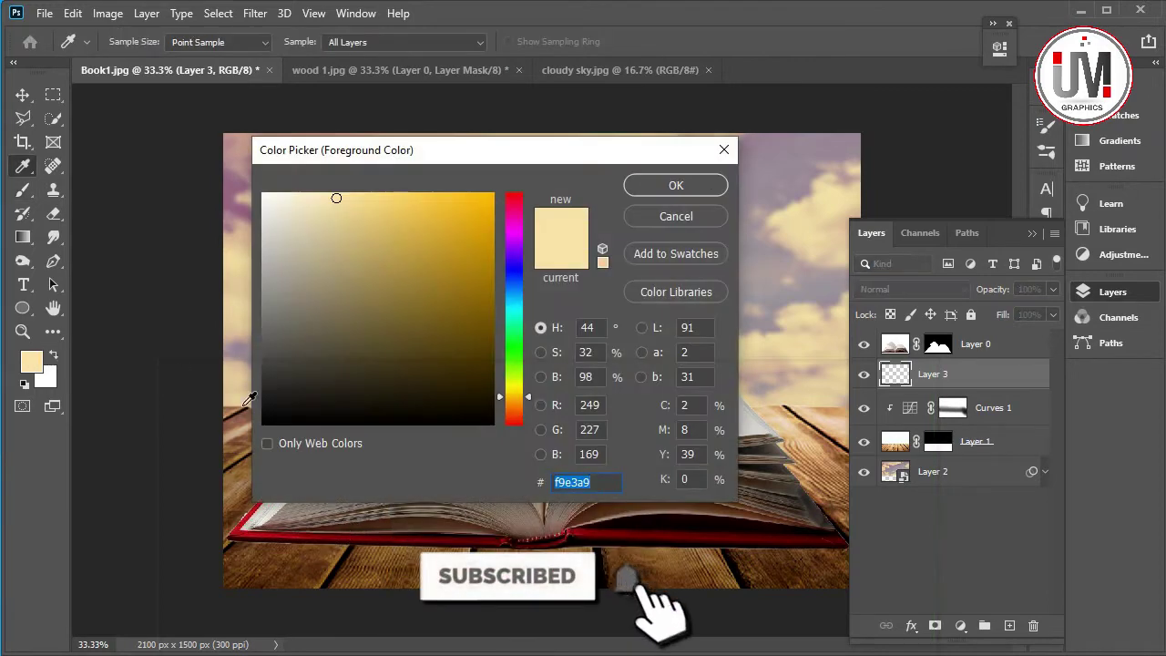
click(679, 182)
key(d)
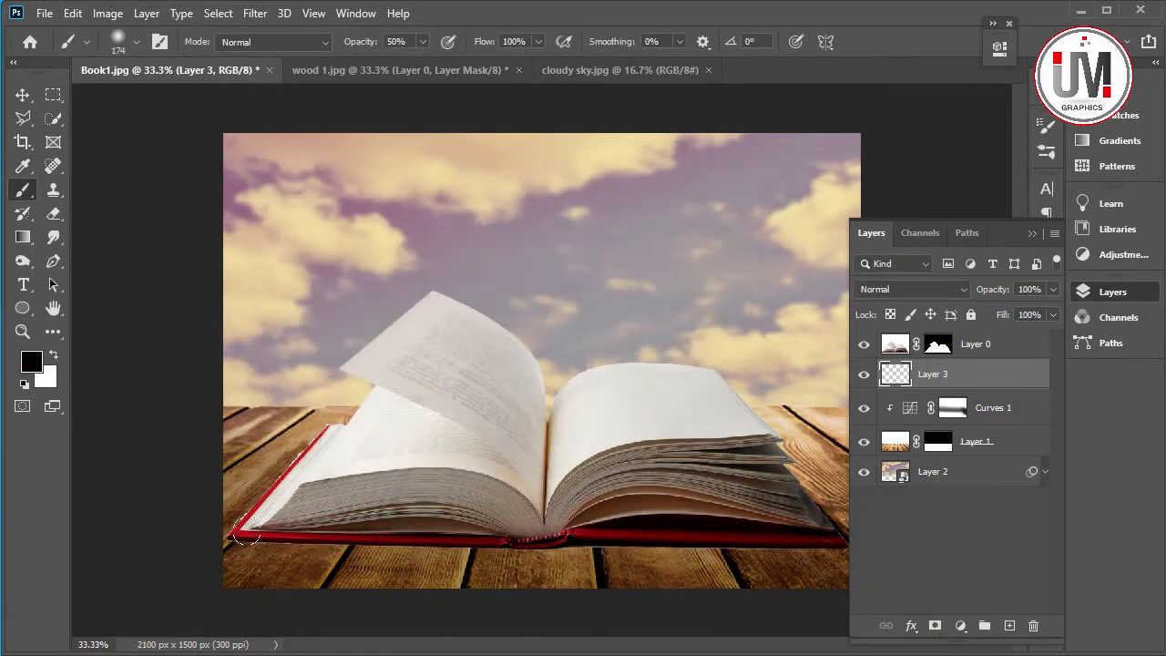
mouse_move(641, 533)
mouse_down()
mouse_move(775, 534)
mouse_move(264, 526)
mouse_move(804, 539)
mouse_up()
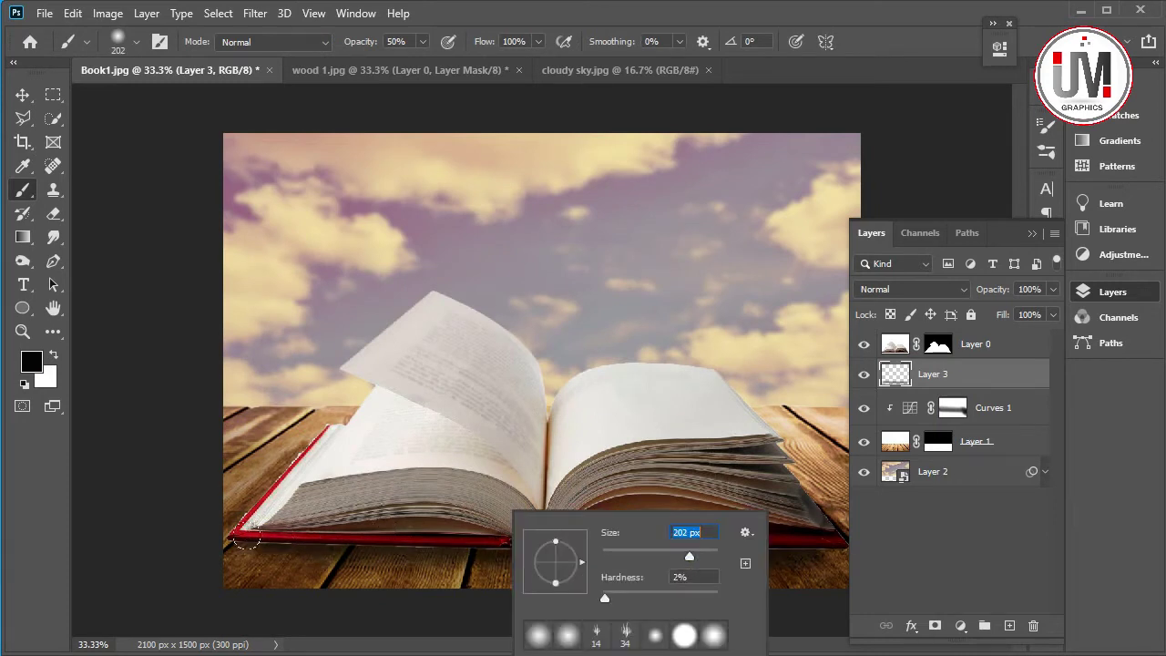
key(Return)
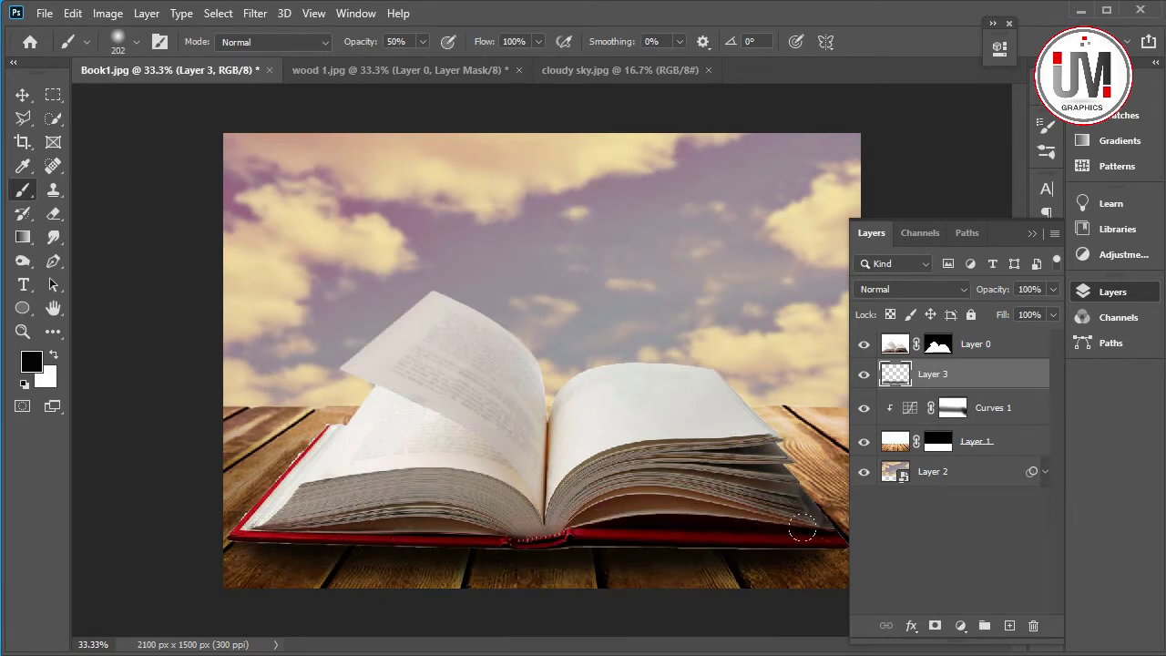
drag(812, 519, 802, 533)
Lower the brush opacity to 31%.
right_click(330, 526)
drag(551, 575, 569, 575)
key(Return)
click(424, 42)
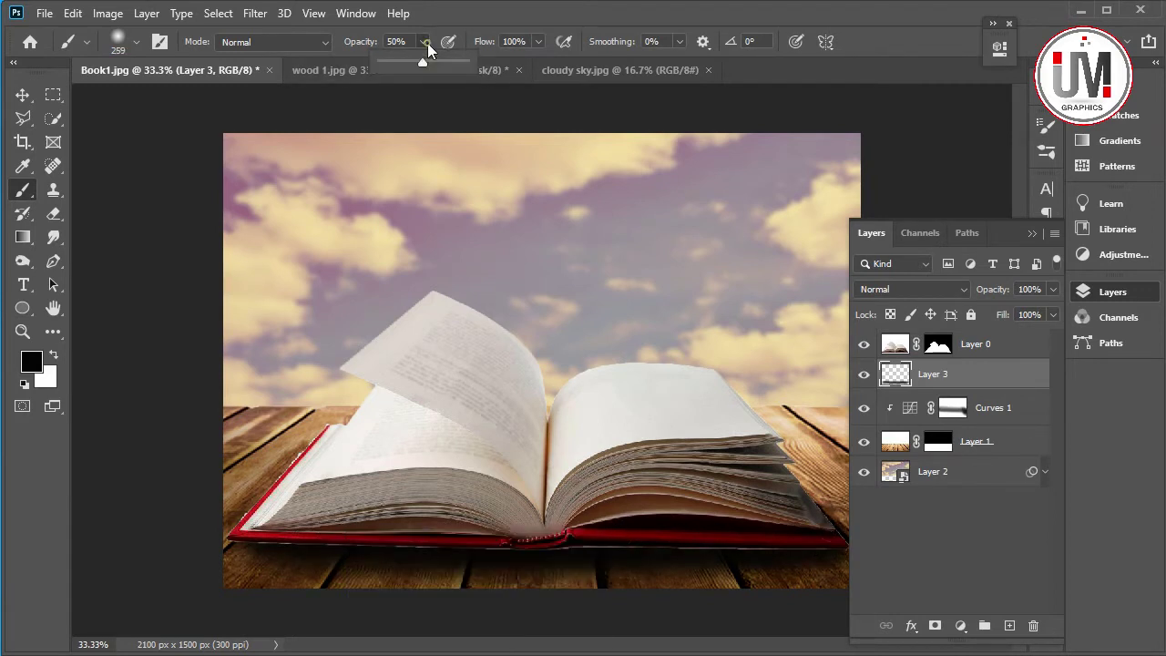
key(Return)
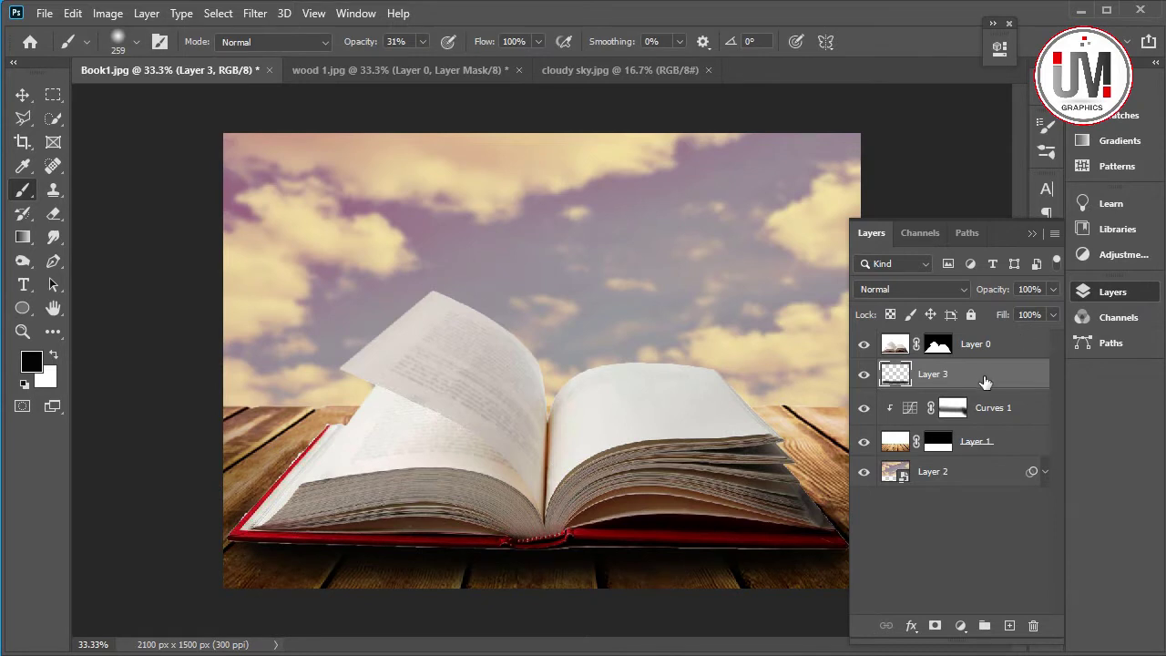
key(ctrl+t)
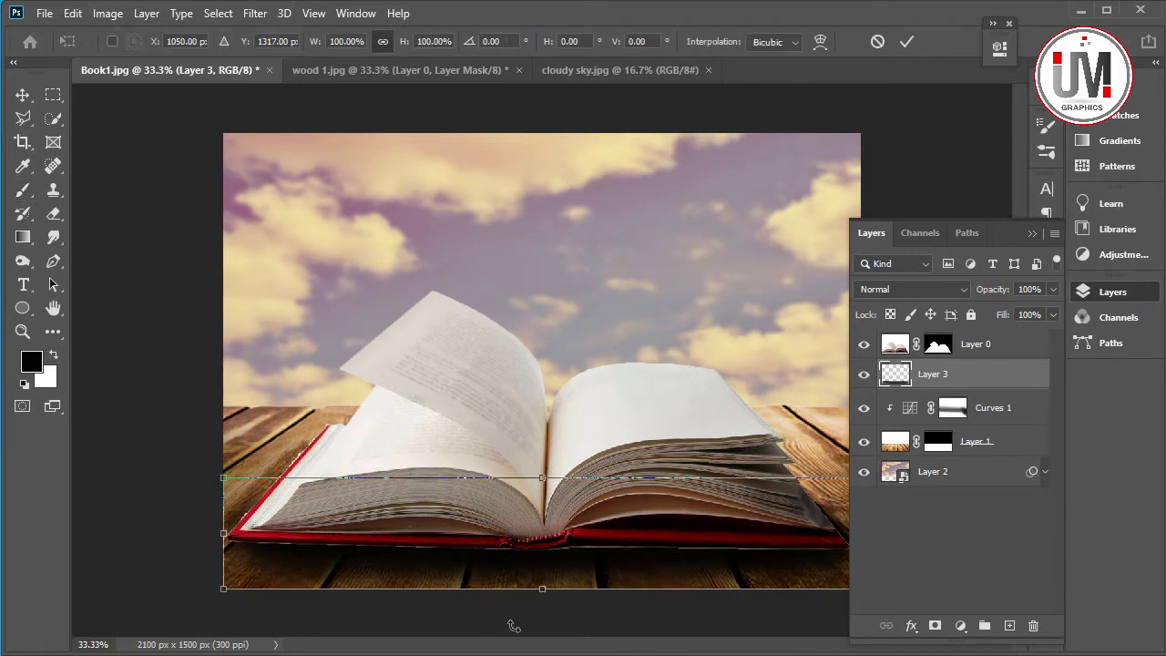
Squash Layer 3's shadow vertically to about 84% height under the book.
drag(569, 589, 578, 544)
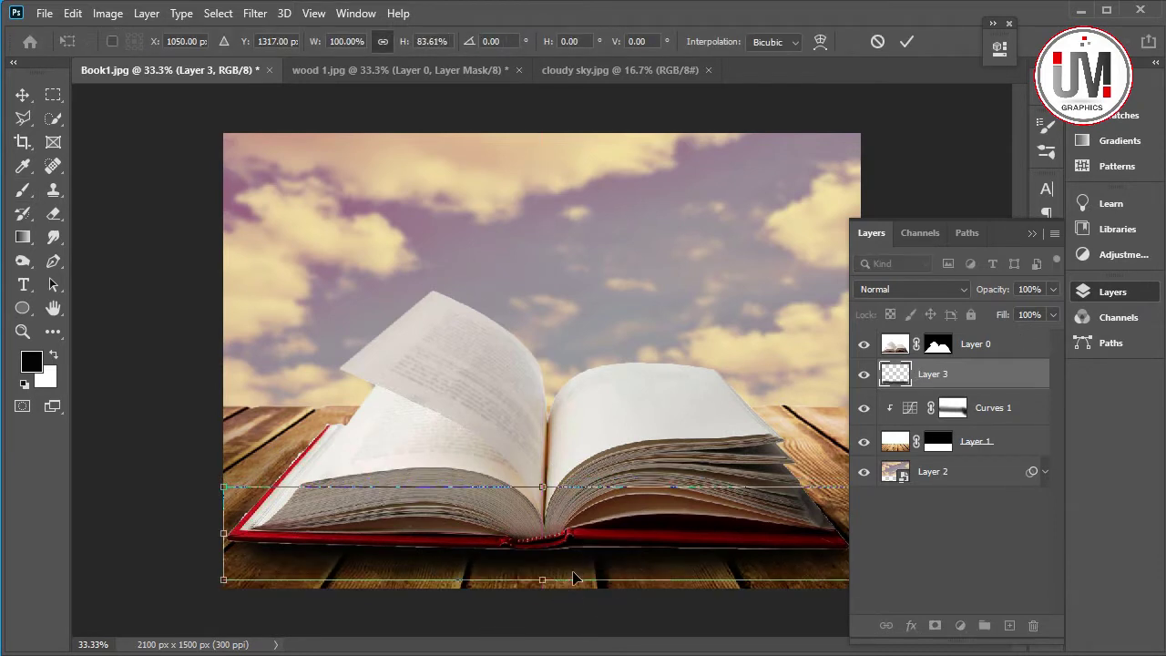
key(Return)
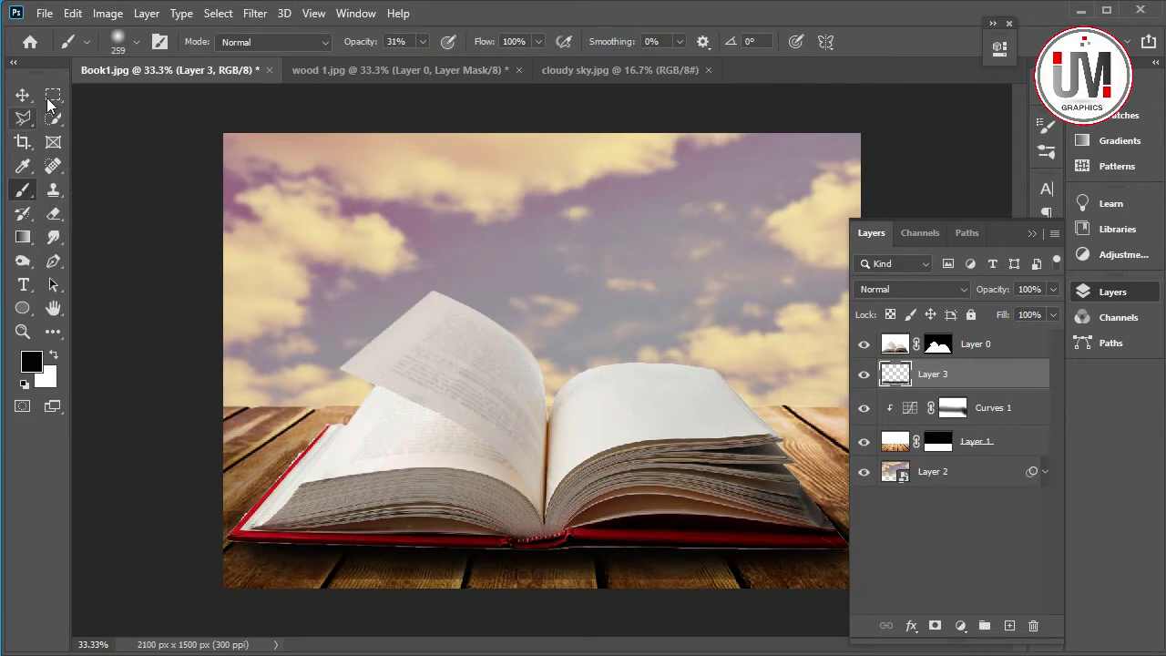
click(52, 95)
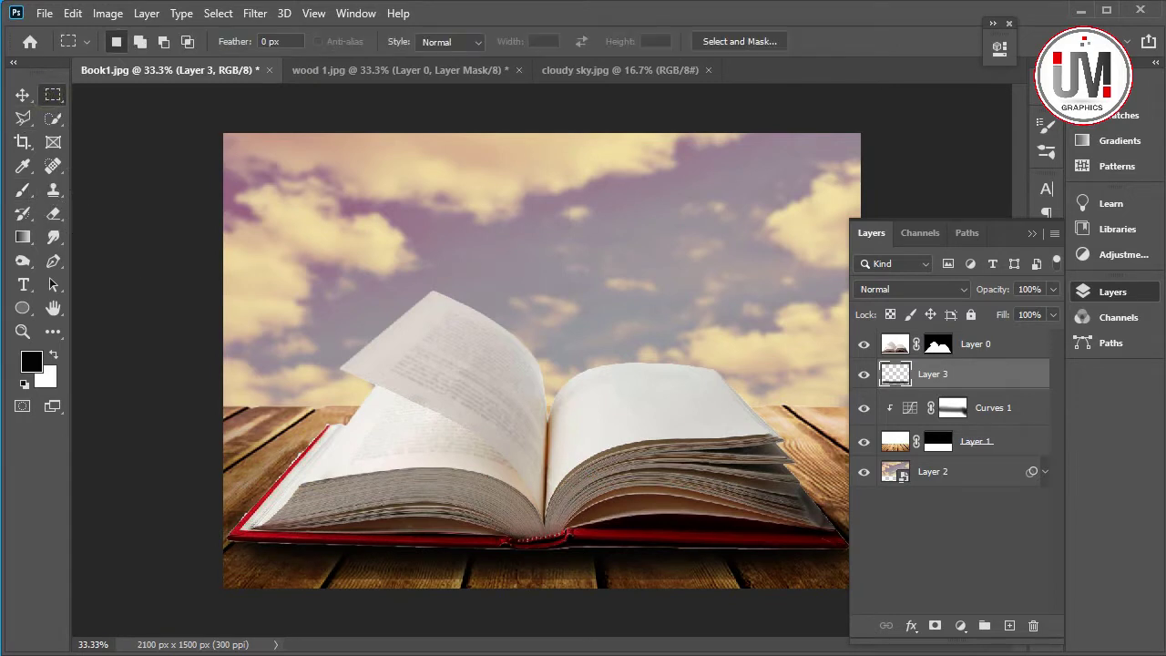
click(23, 95)
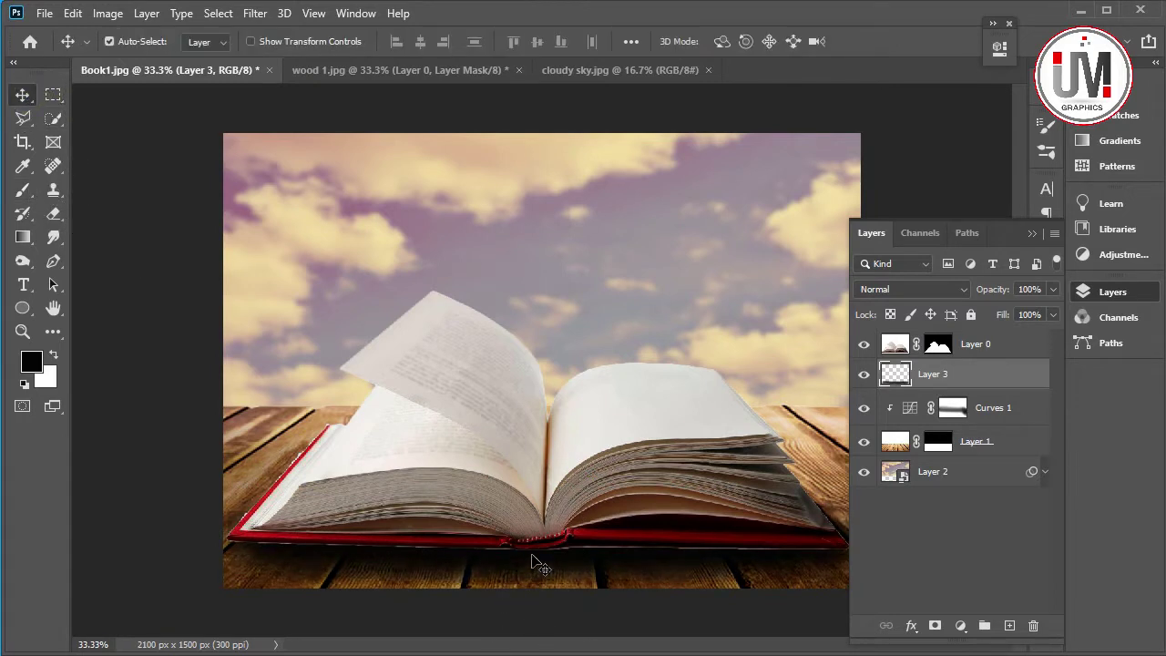
key(b)
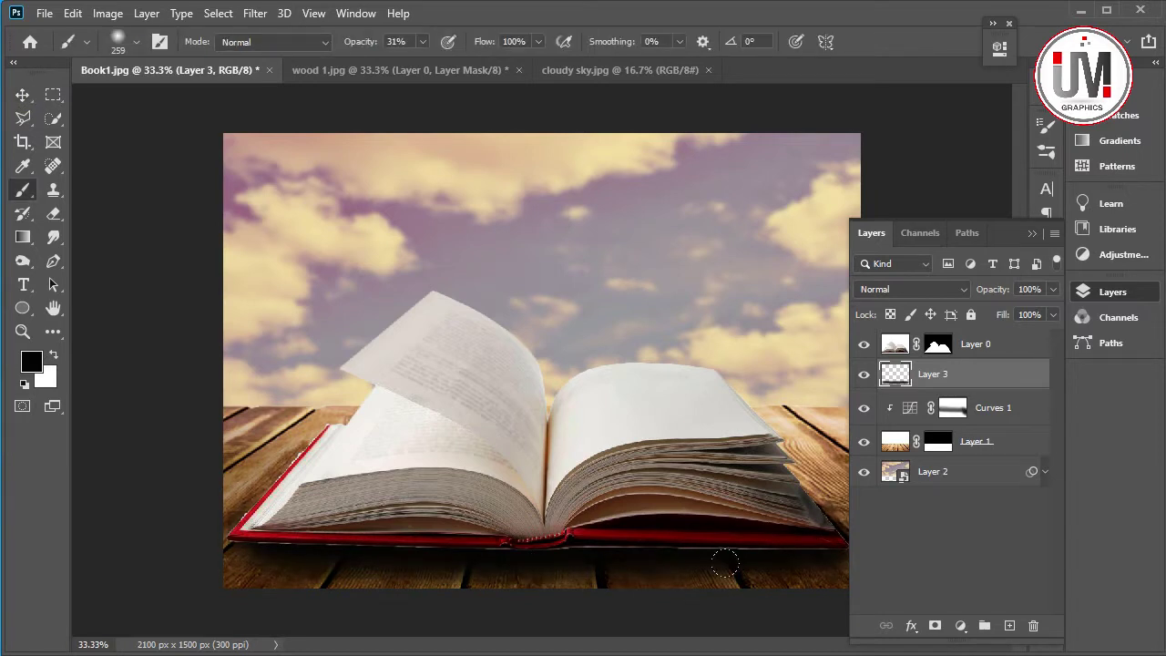
key(ctrl+t)
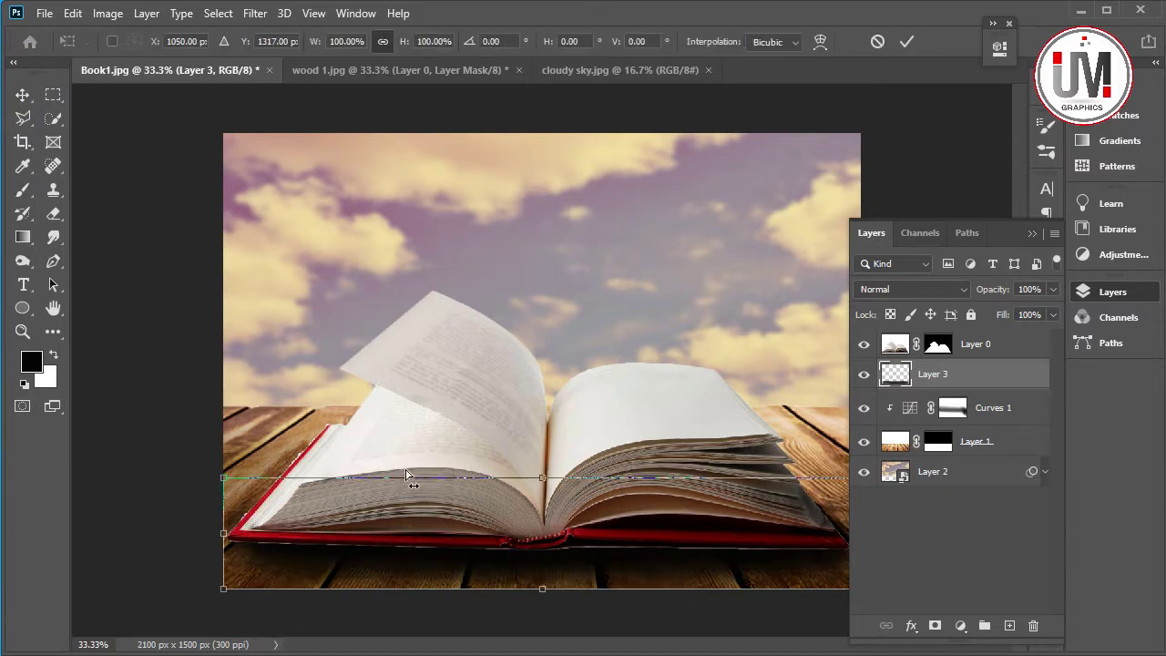
key(Return)
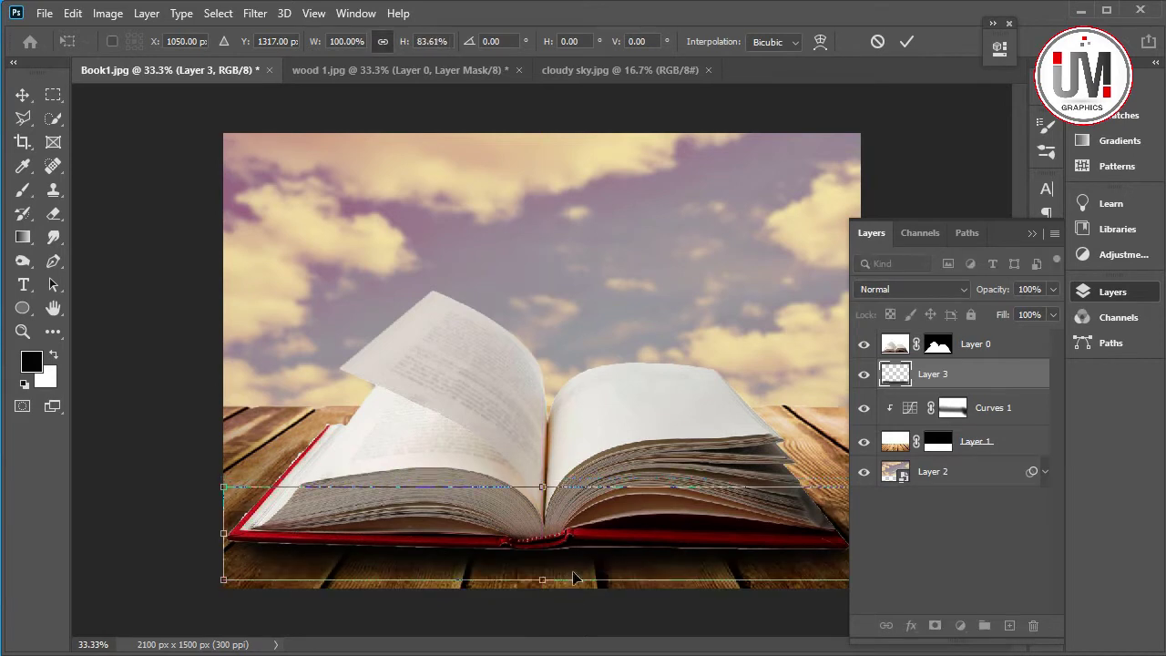
Nudge the shadow under the book, set Layer 3 to 95% opacity, and zoom in.
click(53, 95)
click(28, 99)
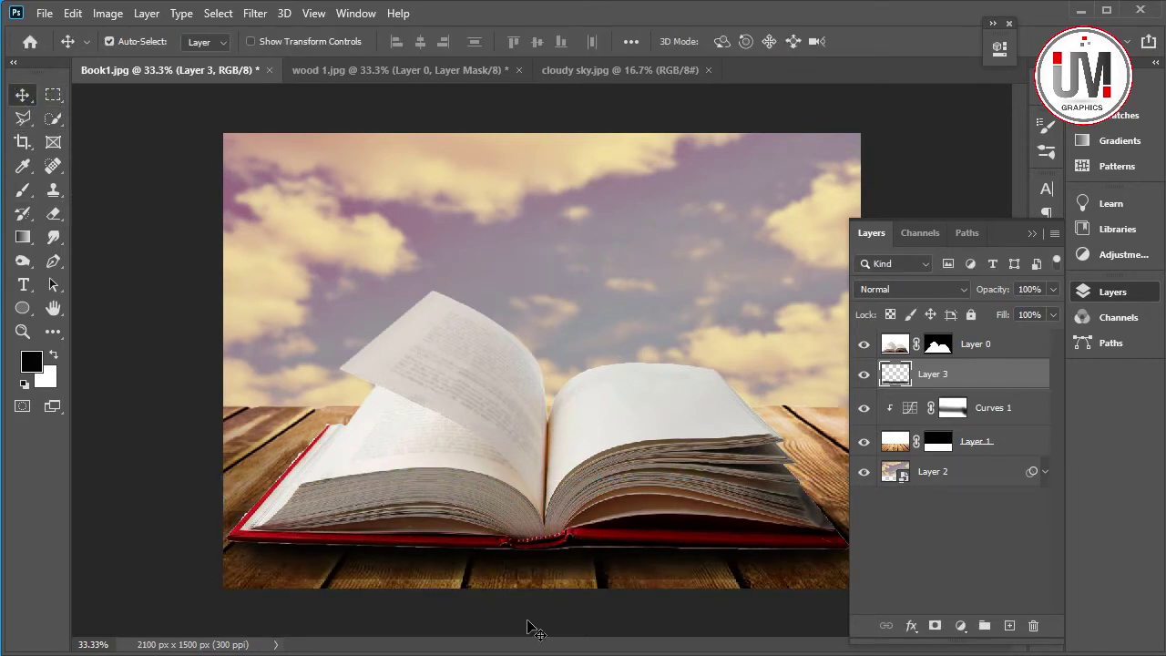
key(Down)
key(Down)
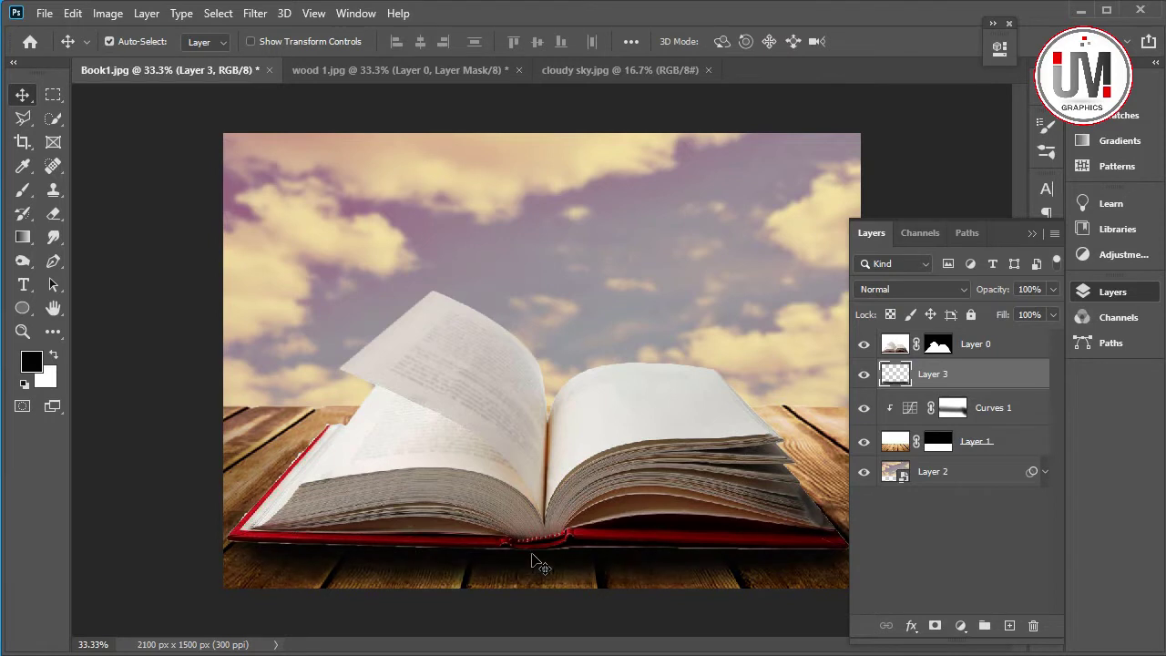
click(1052, 290)
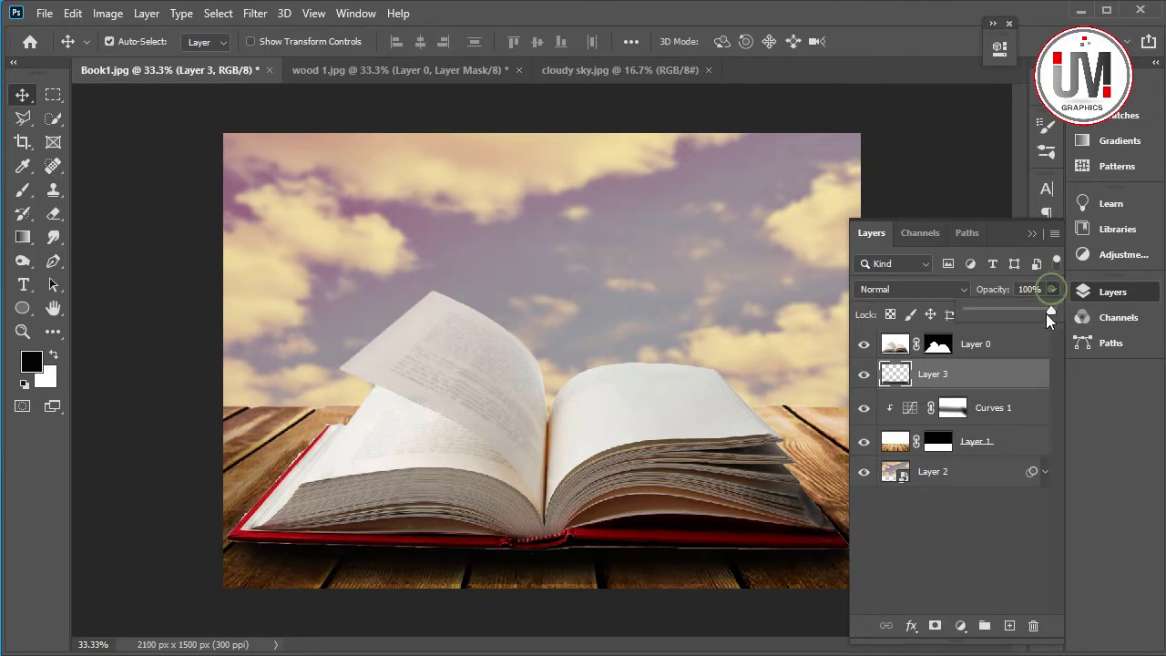
mouse_move(1048, 311)
mouse_down()
mouse_move(1036, 312)
mouse_move(1047, 311)
mouse_up()
key(Return)
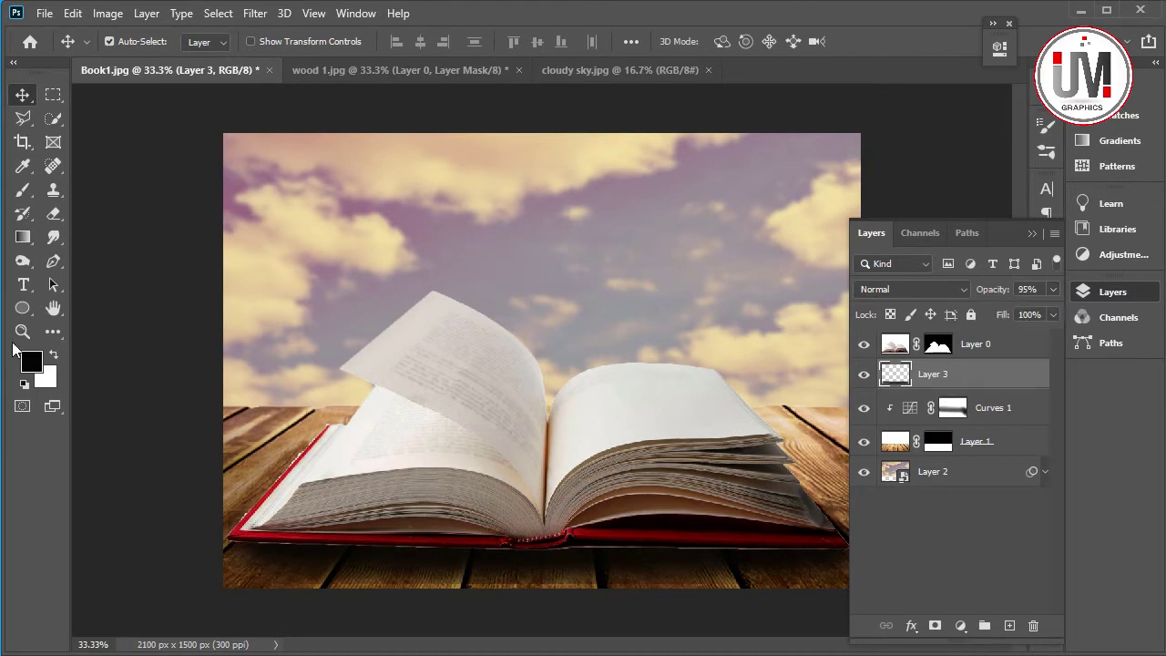
click(22, 331)
click(554, 468)
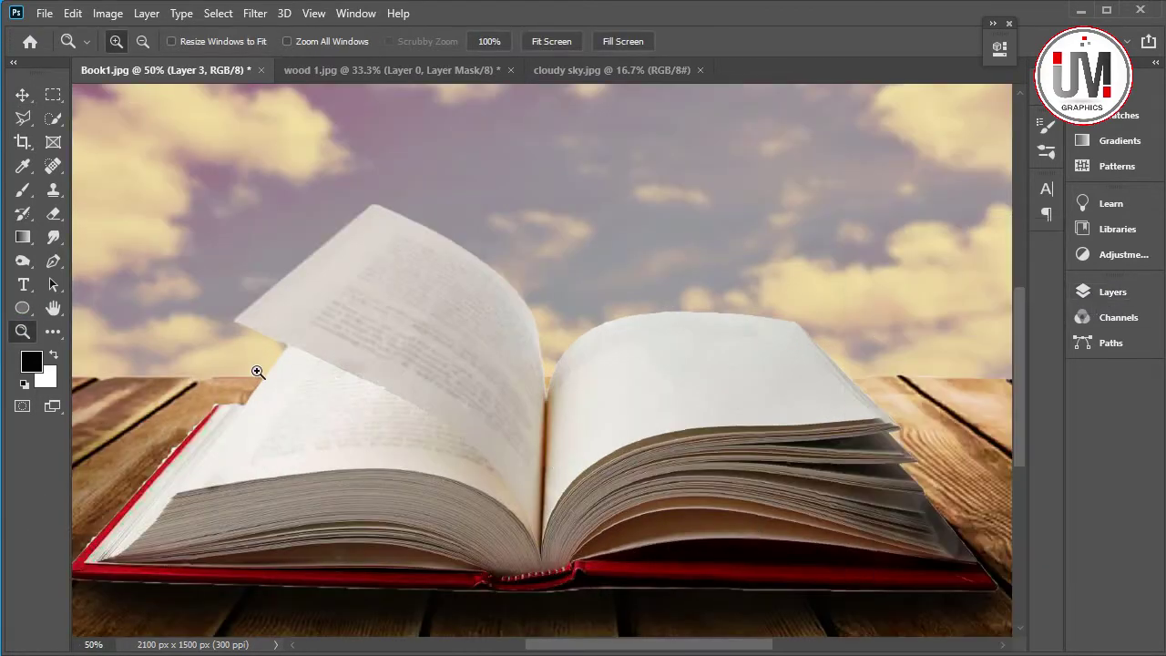
Set up the Eraser with the Soft Round brush at 158 px, slightly harder.
scroll(258, 371, down, 2)
key(e)
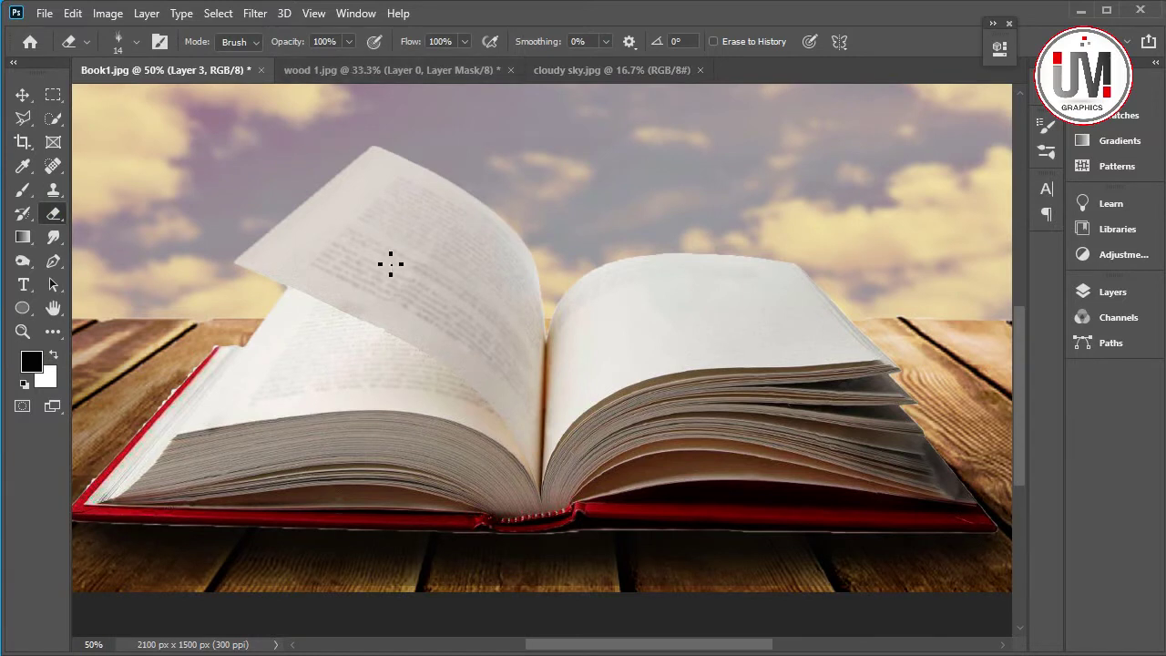
right_click(390, 264)
click(499, 305)
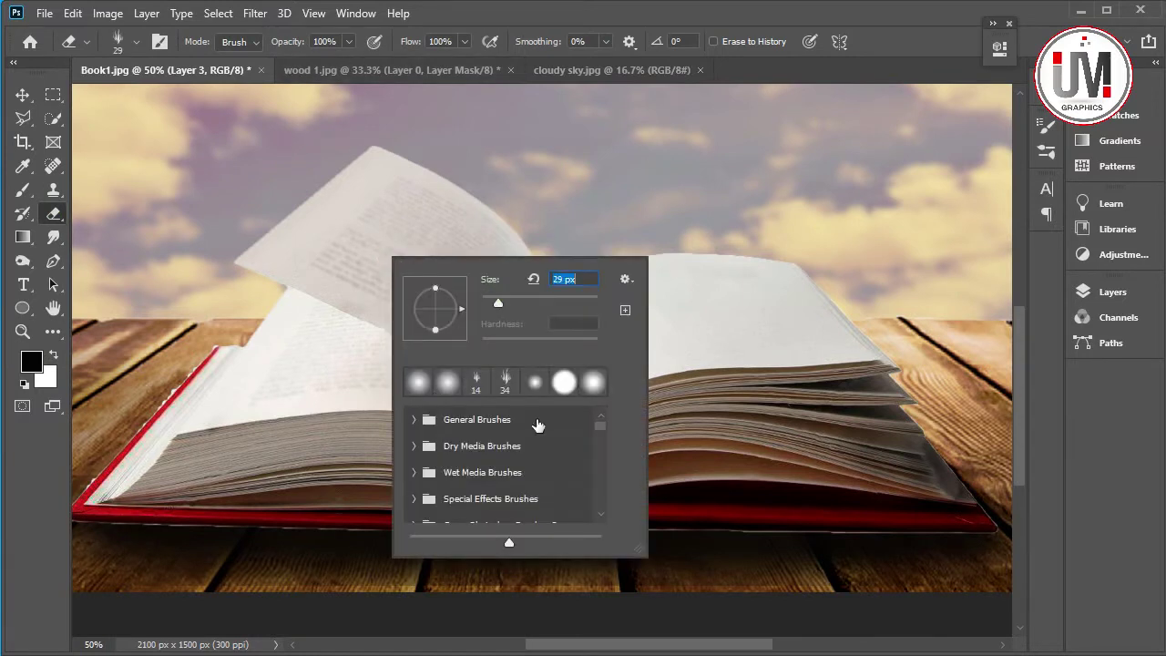
click(415, 419)
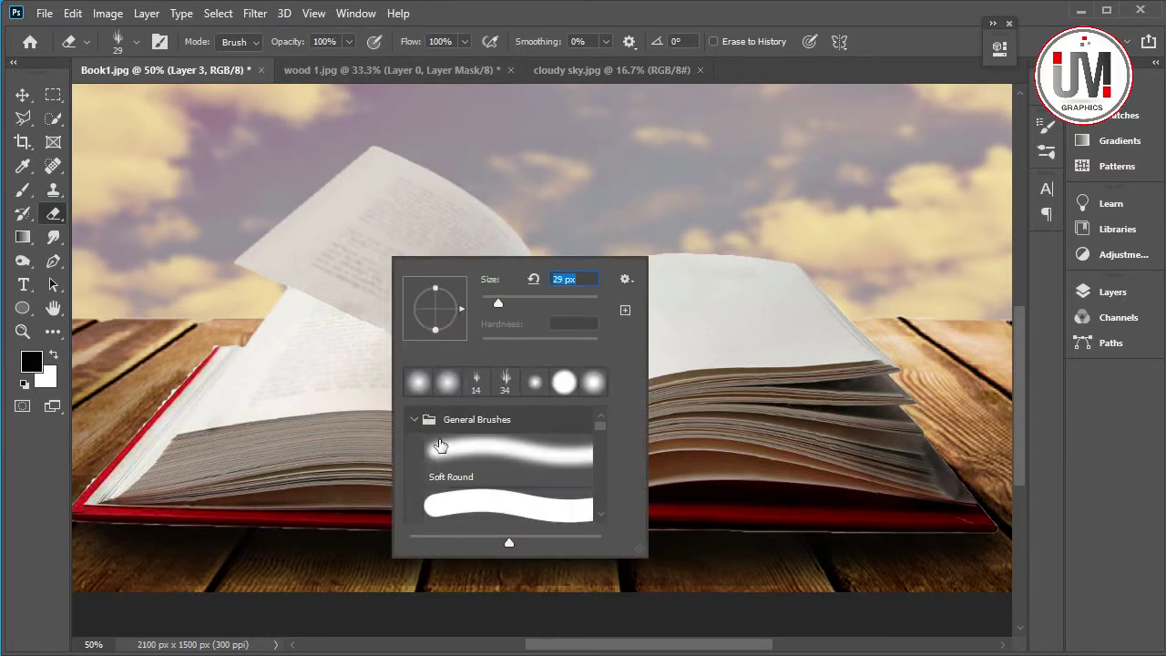
click(446, 451)
drag(499, 303, 511, 304)
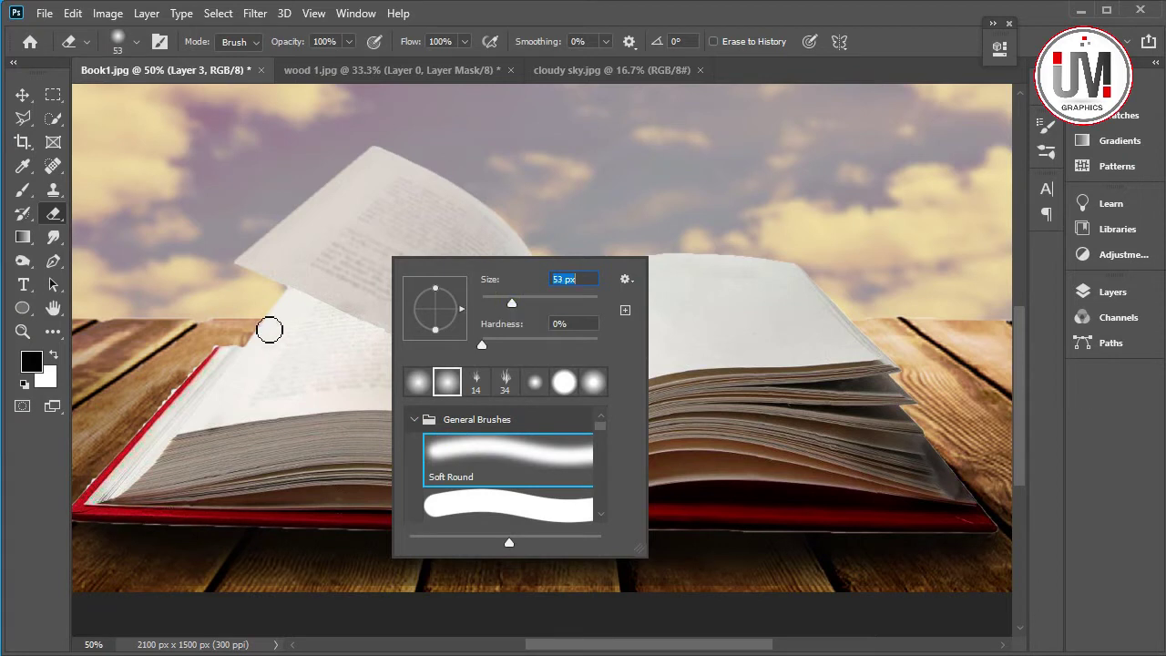
click(549, 303)
click(493, 343)
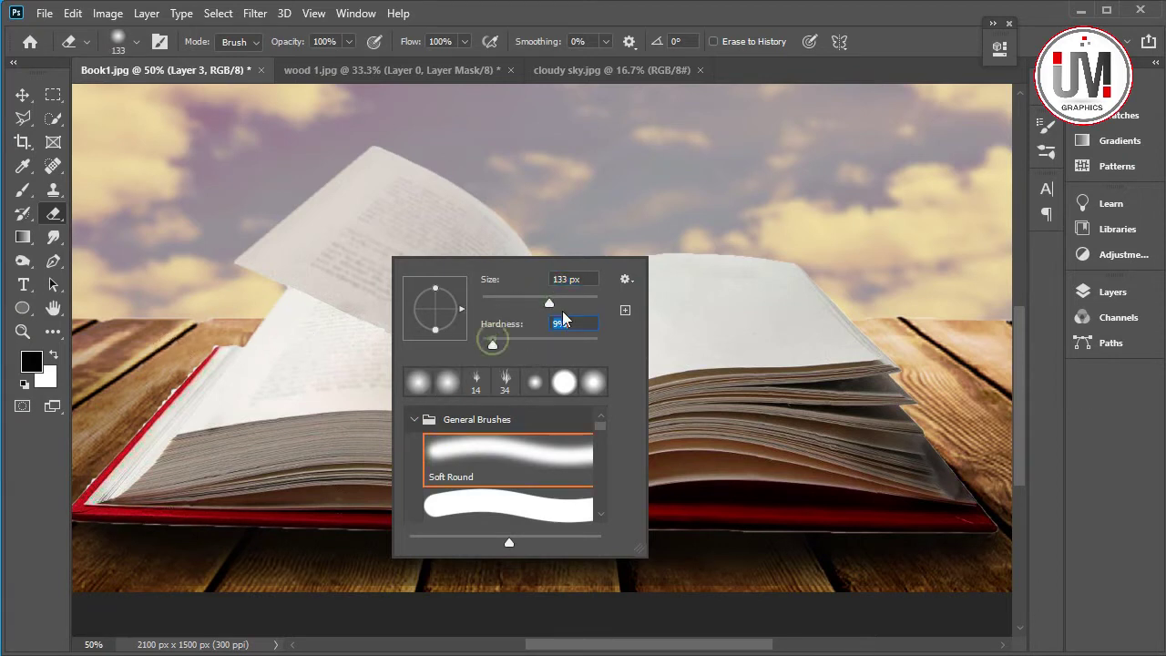
click(556, 304)
key(Return)
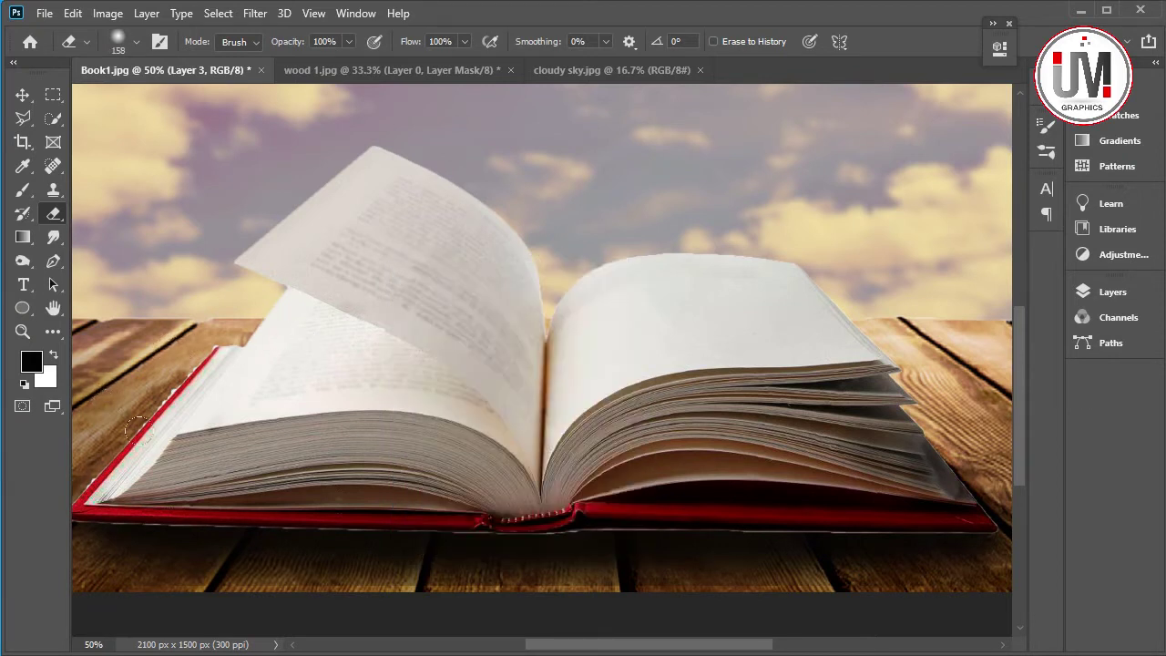
Zoom to 100% on the book's bottom edge and set the eraser to 39 px, 31% hardness.
key(F7)
key(F7)
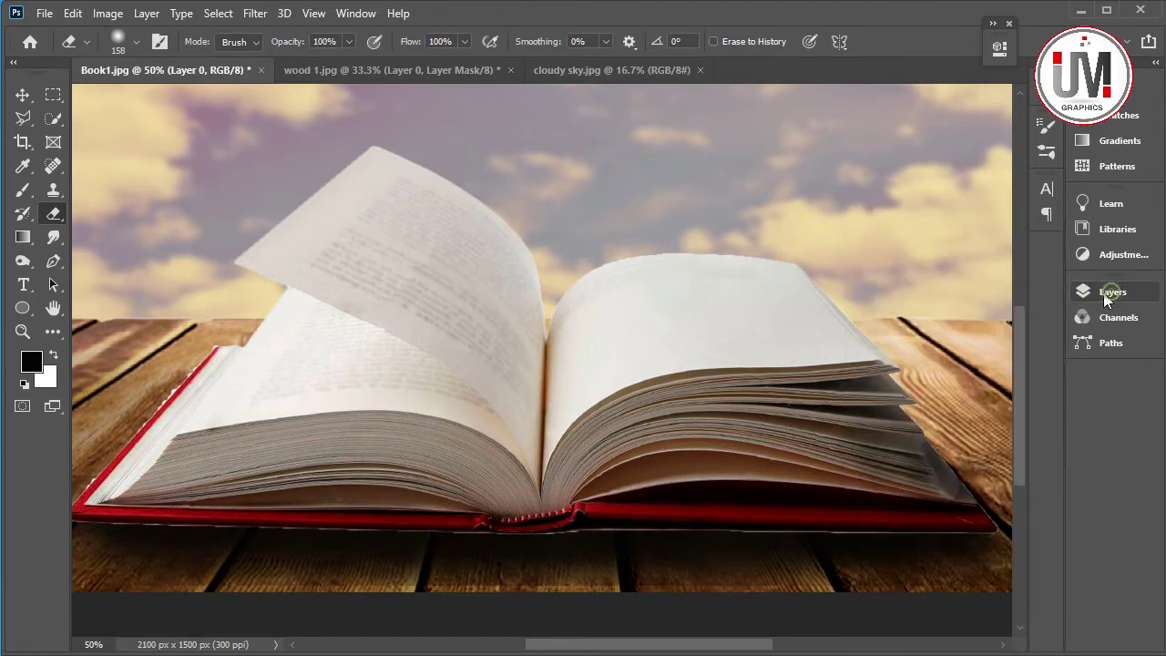
right_click(679, 537)
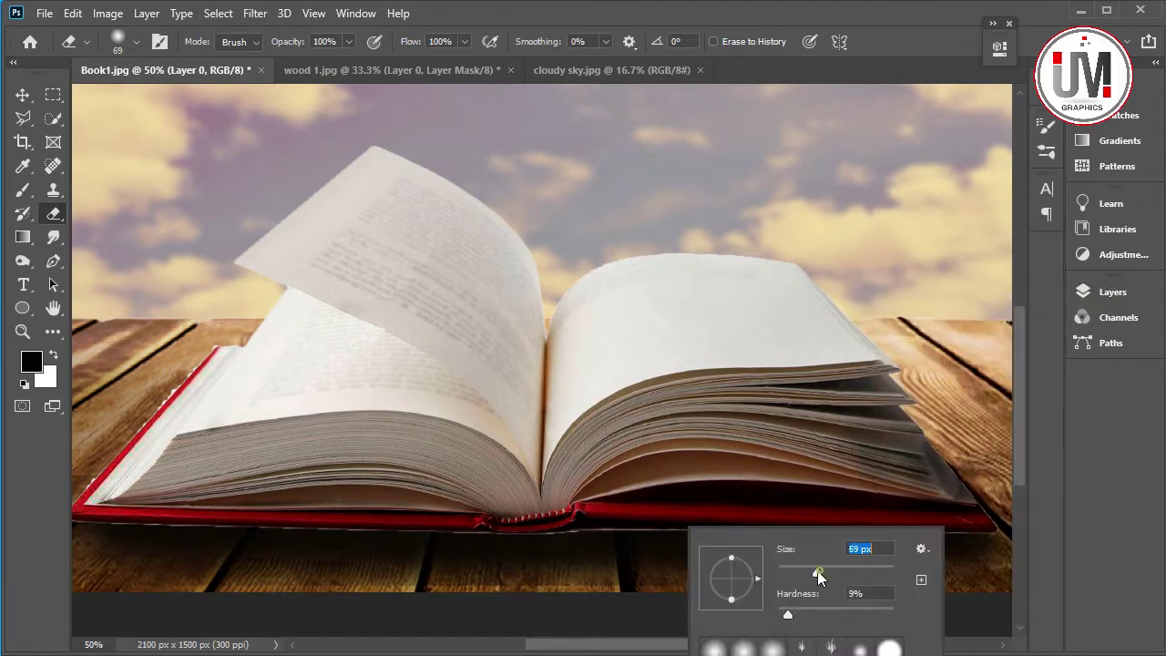
drag(819, 574, 802, 572)
click(23, 331)
click(566, 552)
click(782, 525)
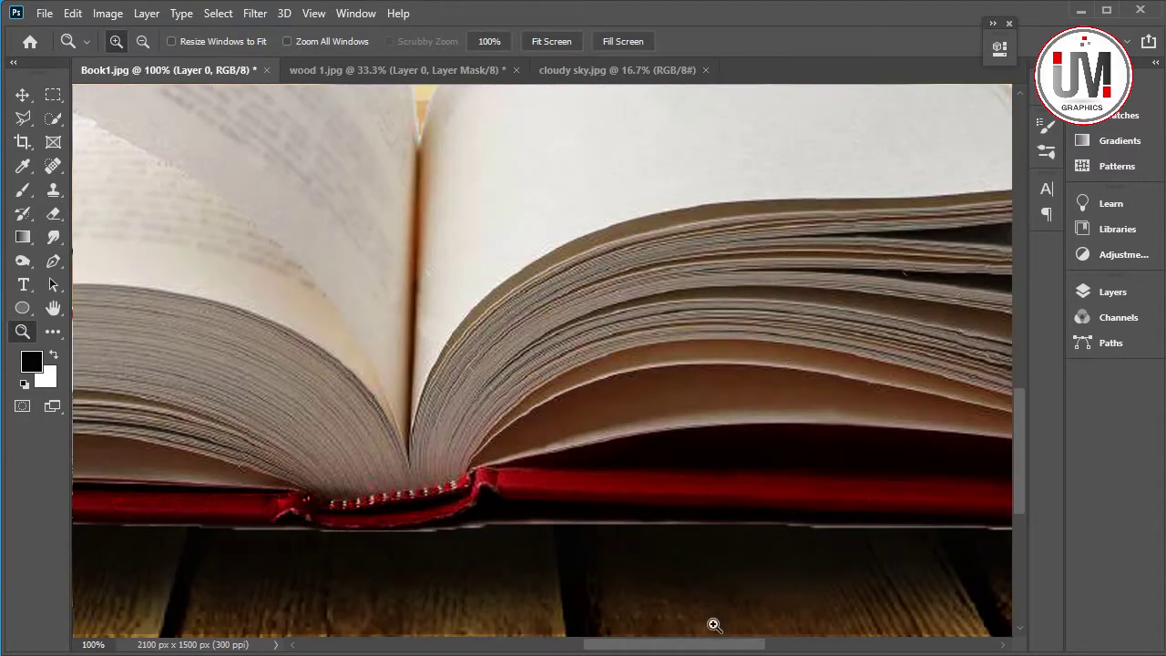
drag(714, 645, 781, 644)
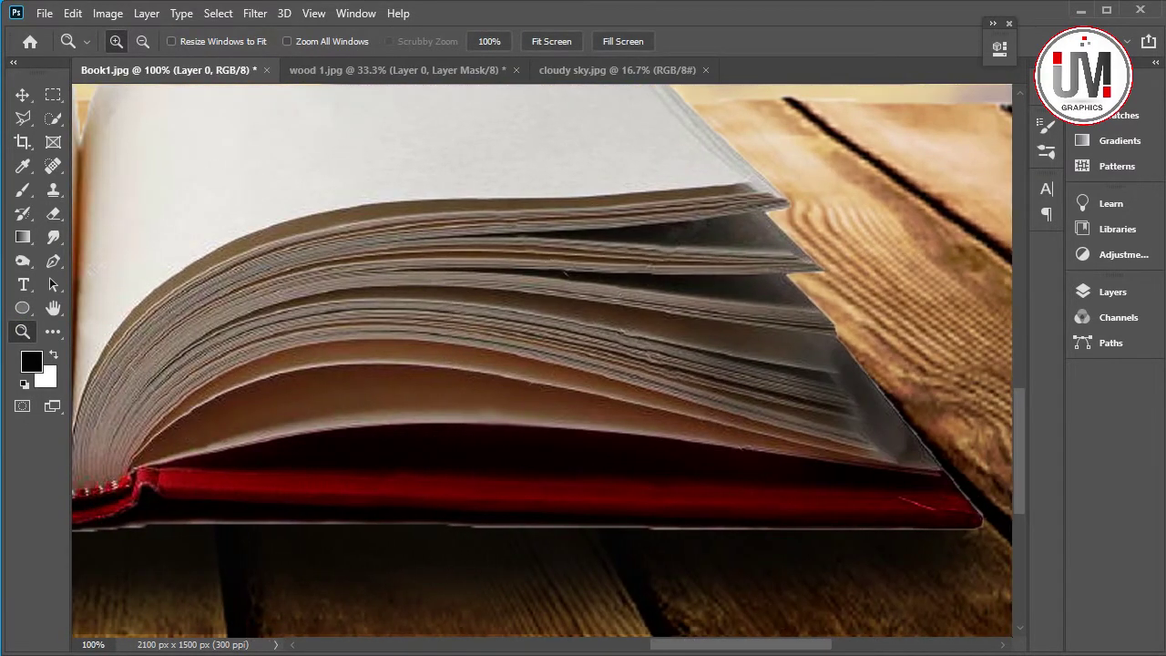
click(52, 213)
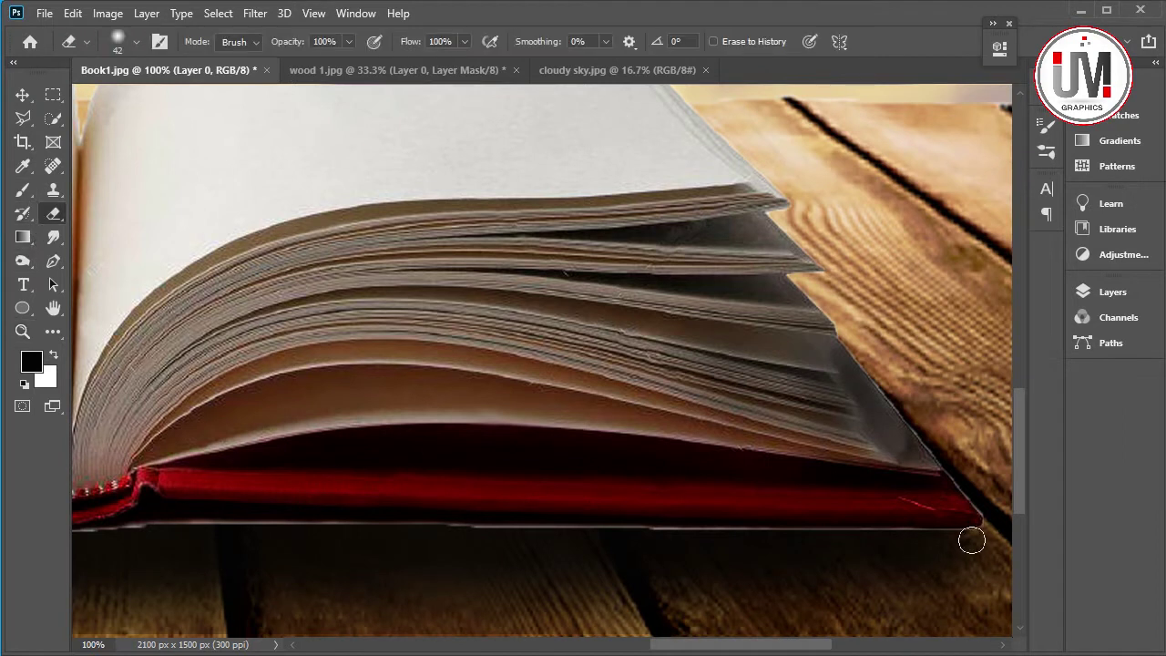
right_click(785, 539)
drag(887, 613, 921, 617)
drag(914, 572, 908, 576)
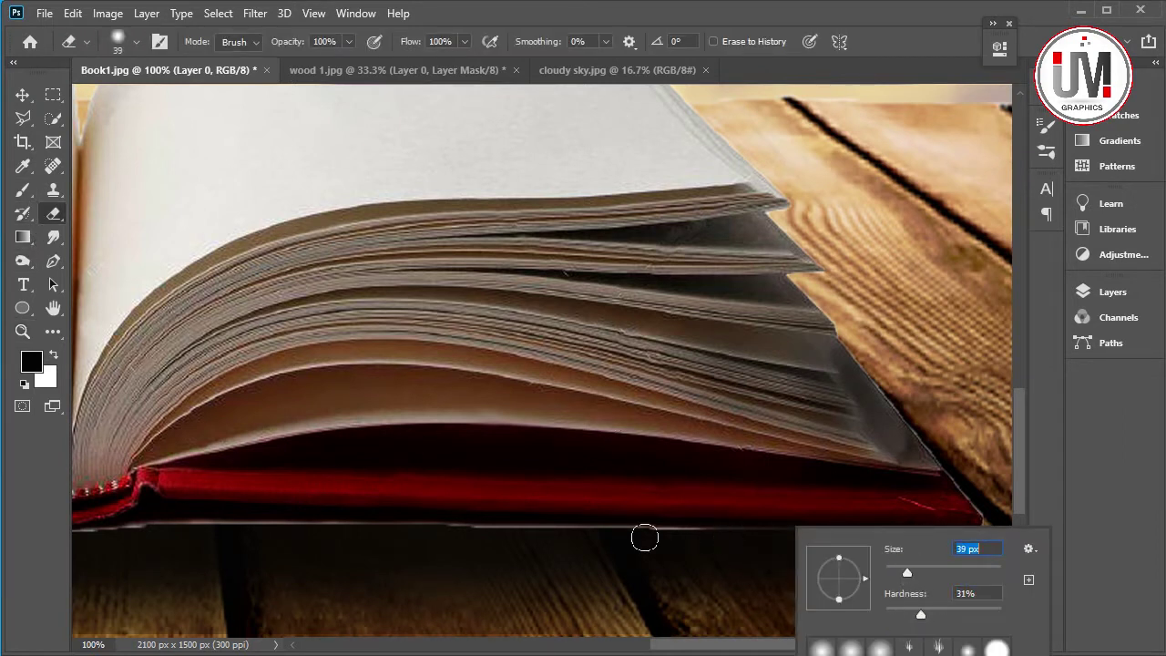
click(637, 536)
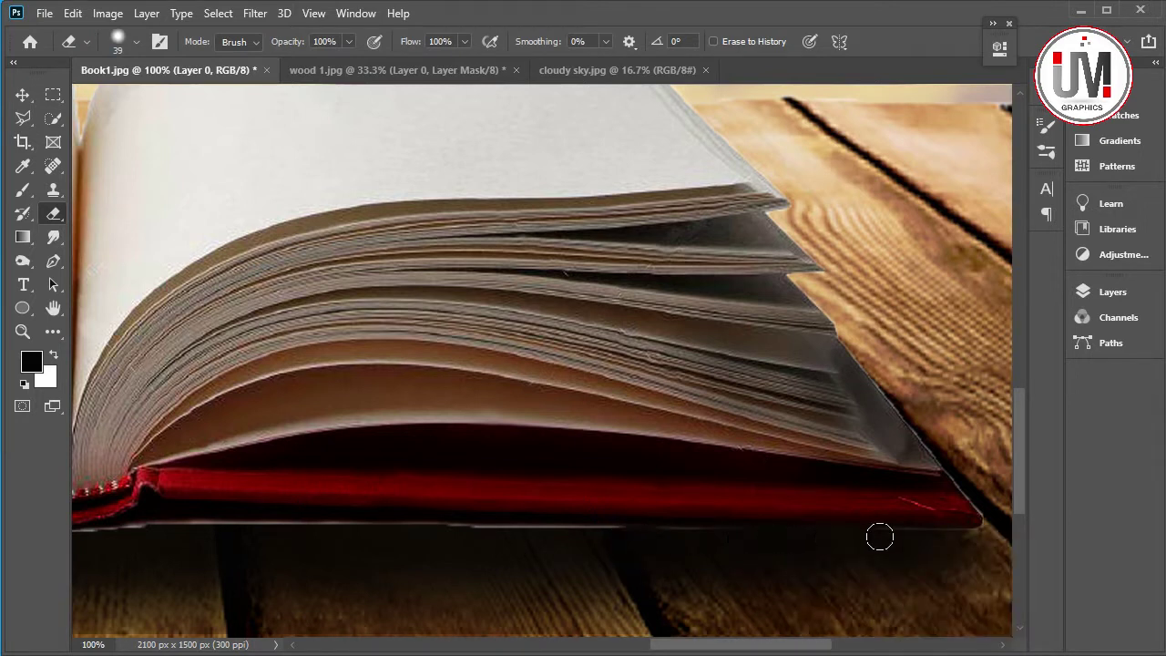
Erase the pale fringe along the red cover's bottom edge.
drag(141, 536, 712, 539)
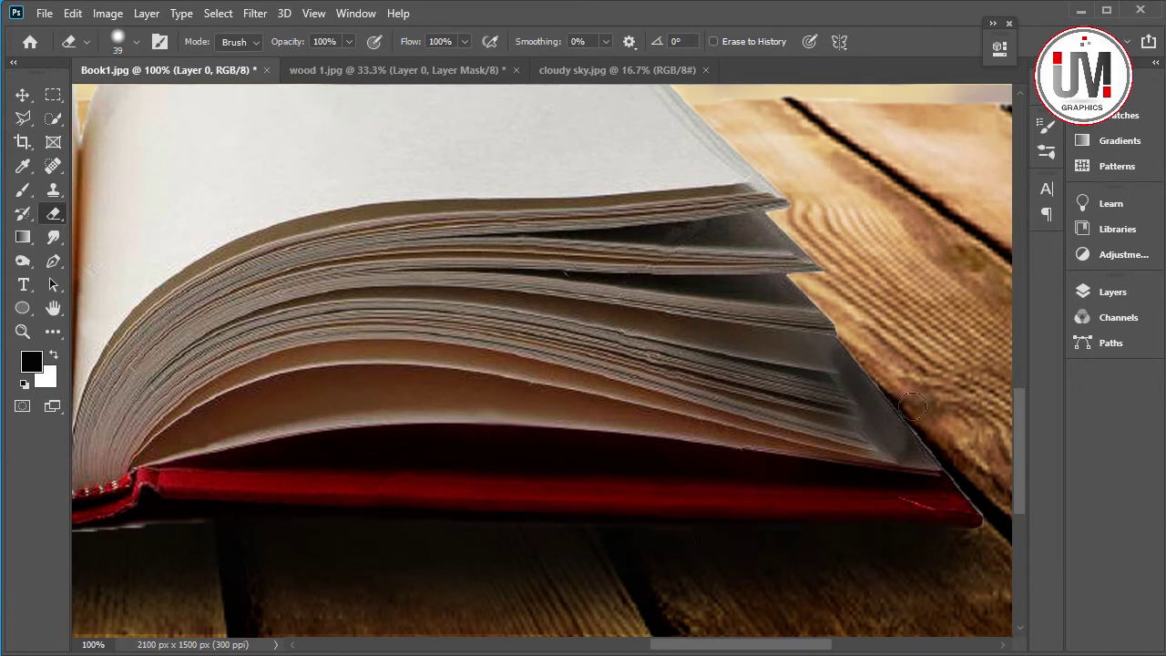
drag(913, 406, 983, 514)
scroll(576, 595, left, 10)
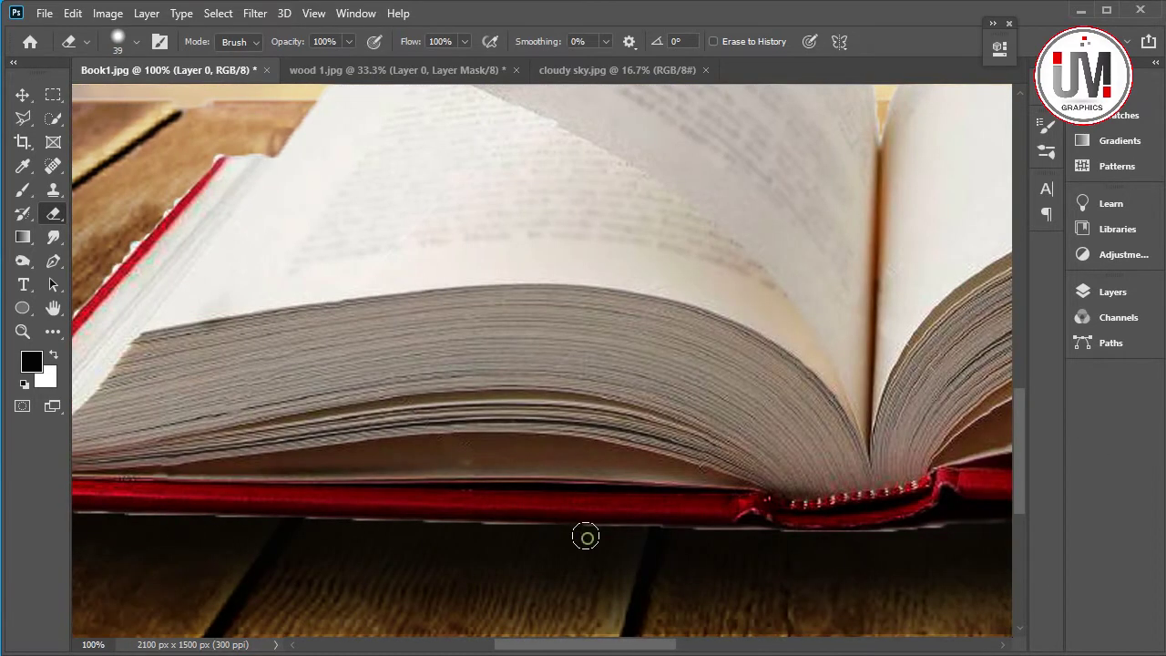
drag(586, 537, 699, 540)
drag(885, 538, 1007, 528)
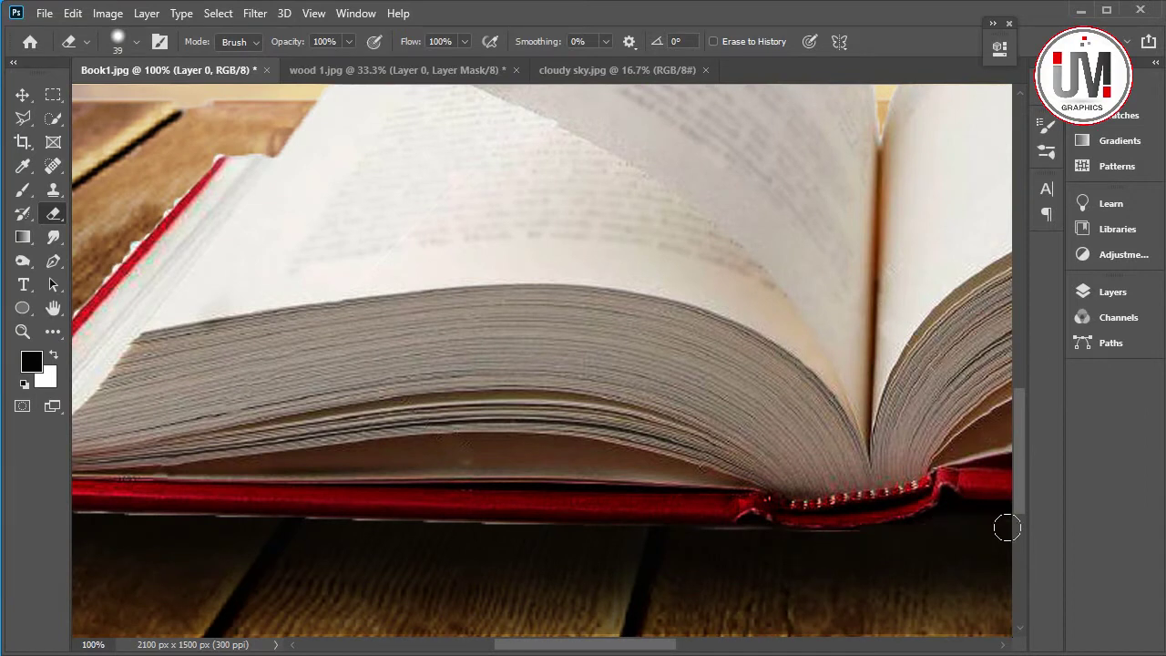
drag(827, 541, 715, 534)
drag(613, 537, 494, 532)
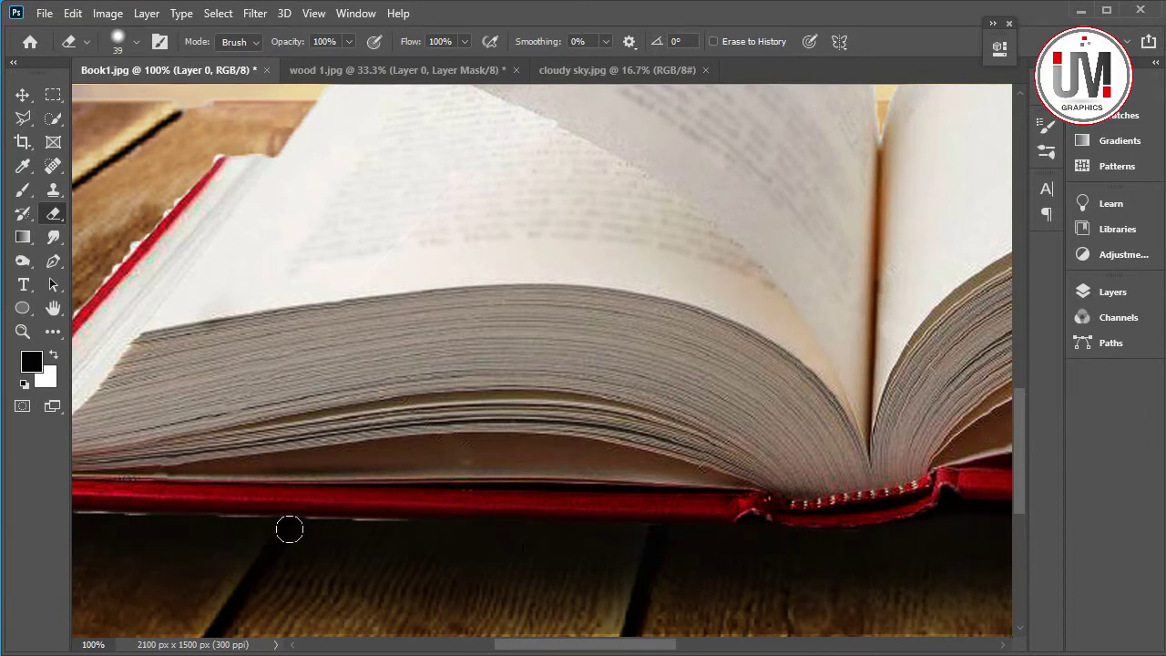
drag(172, 523, 395, 531)
drag(204, 522, 91, 521)
drag(553, 645, 492, 652)
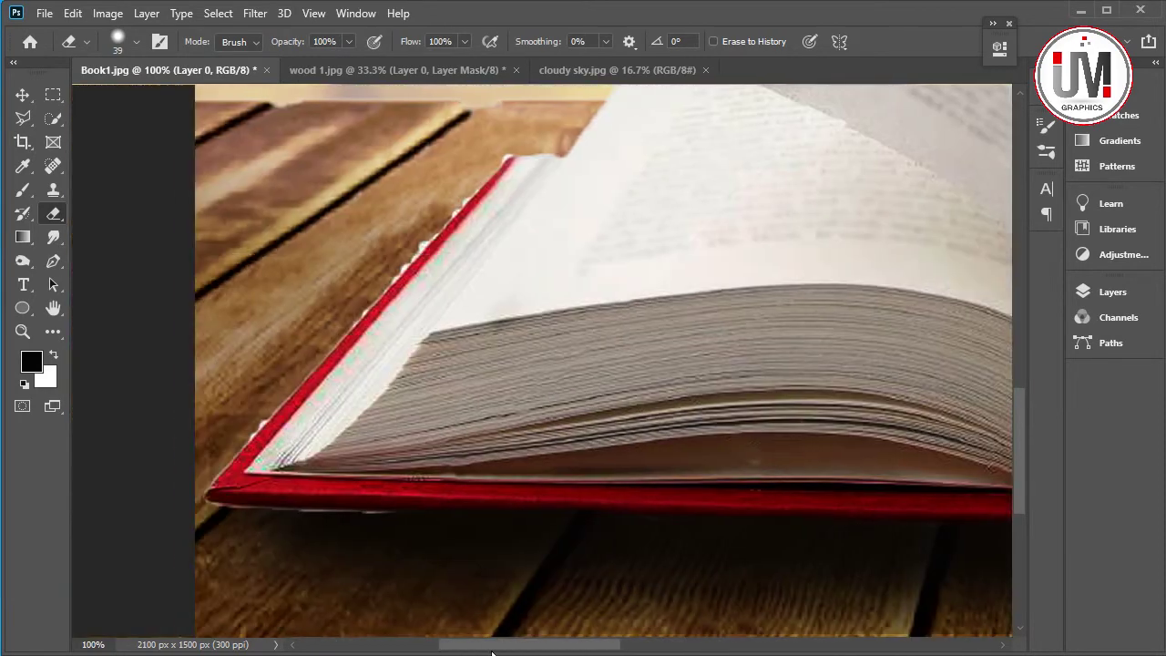
drag(217, 516, 391, 526)
Erase the white fringe down the cover's left edge, then fit the image on screen.
drag(461, 177, 230, 428)
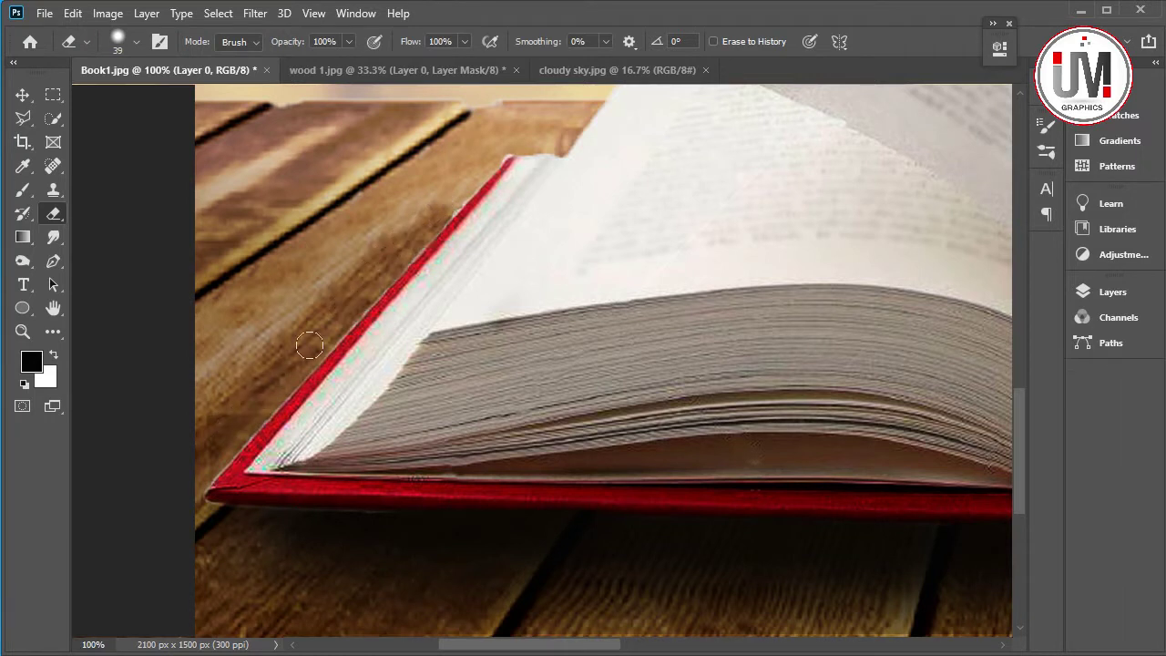
drag(495, 137, 404, 222)
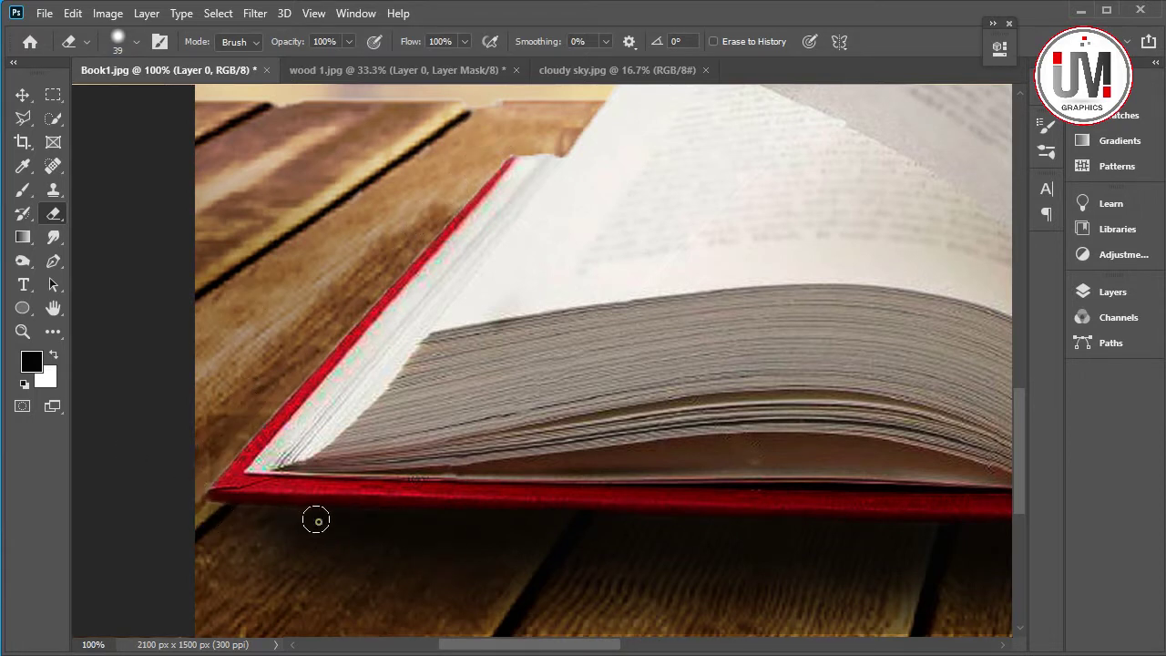
key(z)
right_click(500, 492)
click(513, 505)
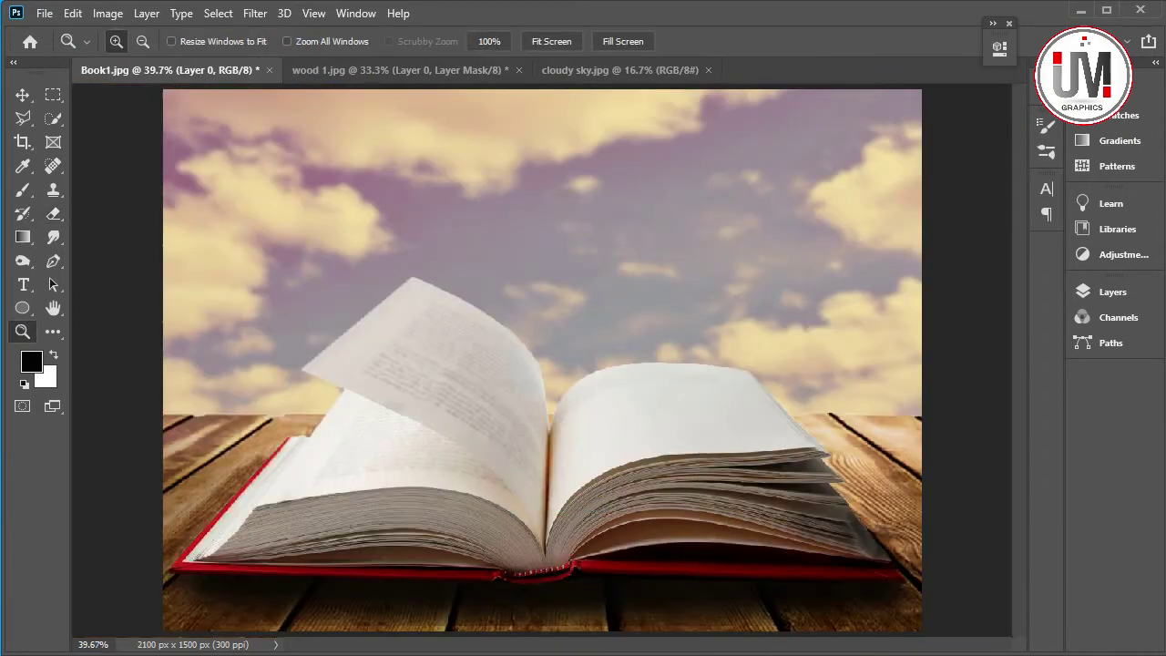
Add a new empty Layer 4 above Layer 3.
click(1102, 292)
click(900, 369)
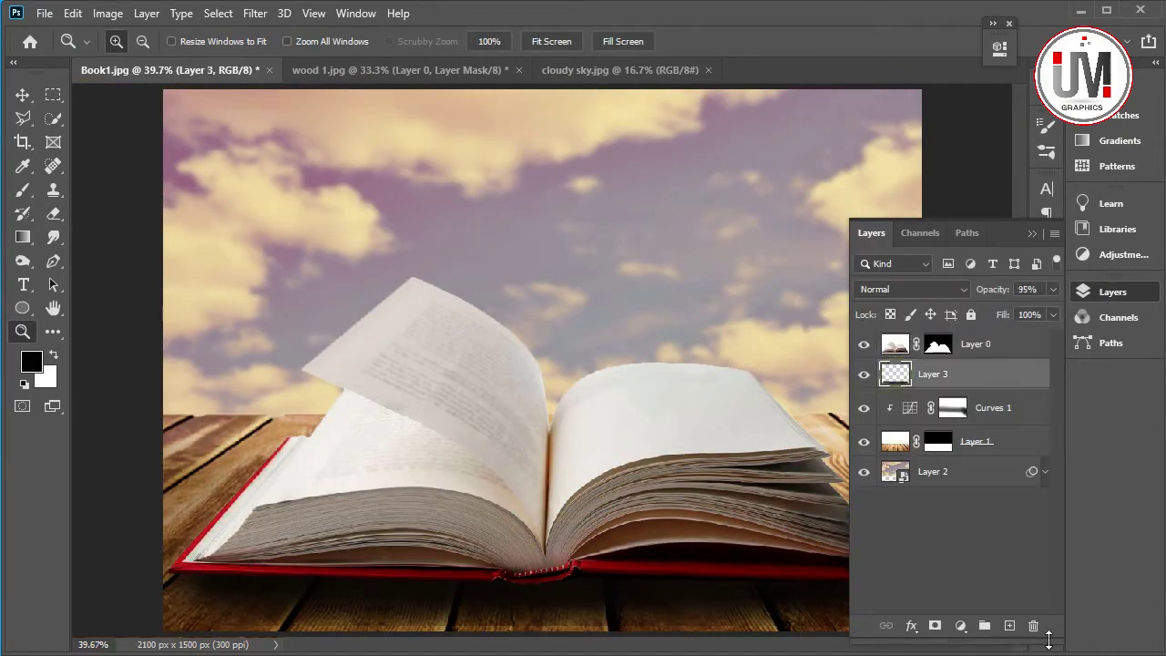
click(1011, 628)
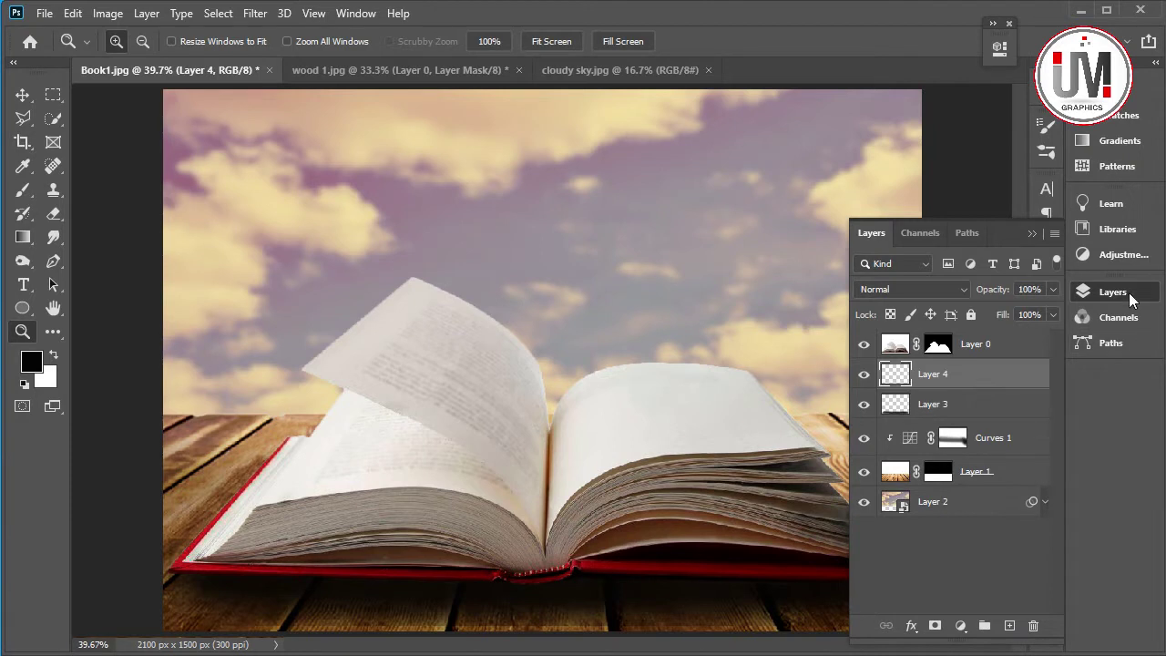
click(1130, 301)
Set the Brush to 64% opacity and 158 px size.
key(b)
right_click(357, 492)
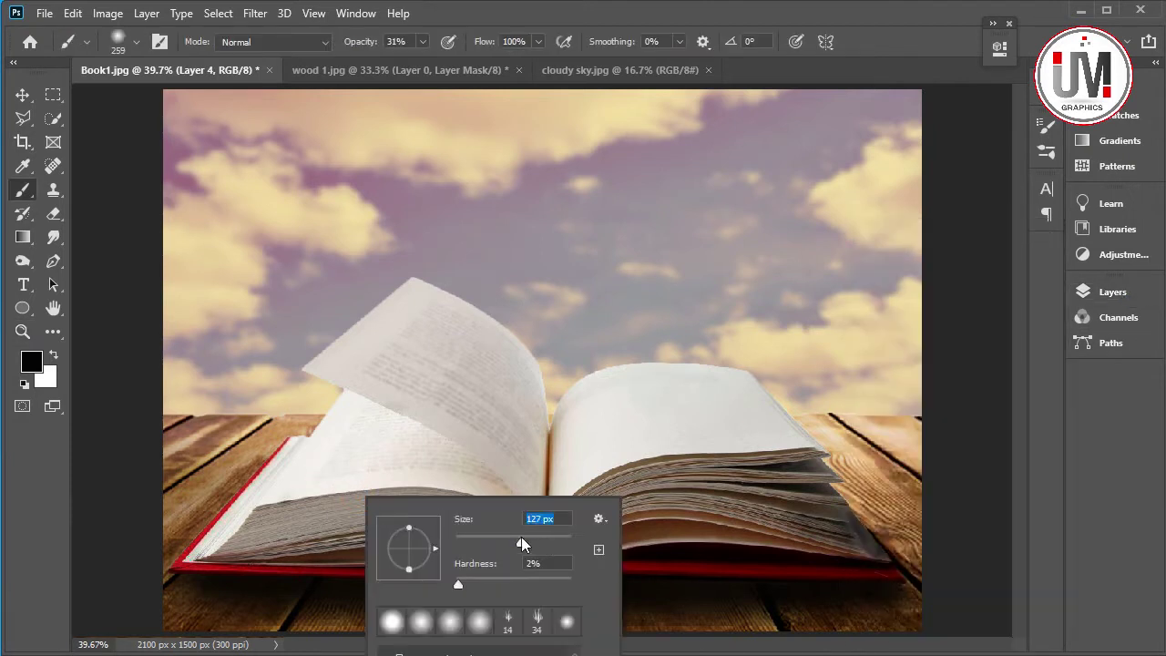
click(421, 42)
drag(421, 60, 440, 60)
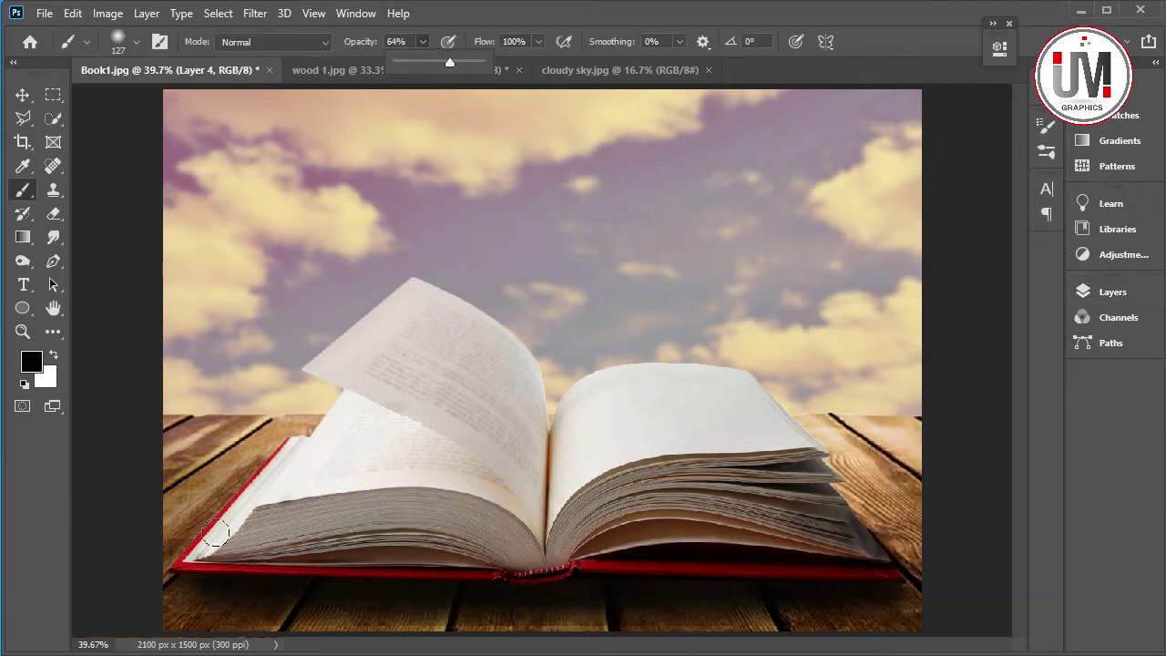
right_click(256, 566)
drag(430, 571, 434, 572)
key(Return)
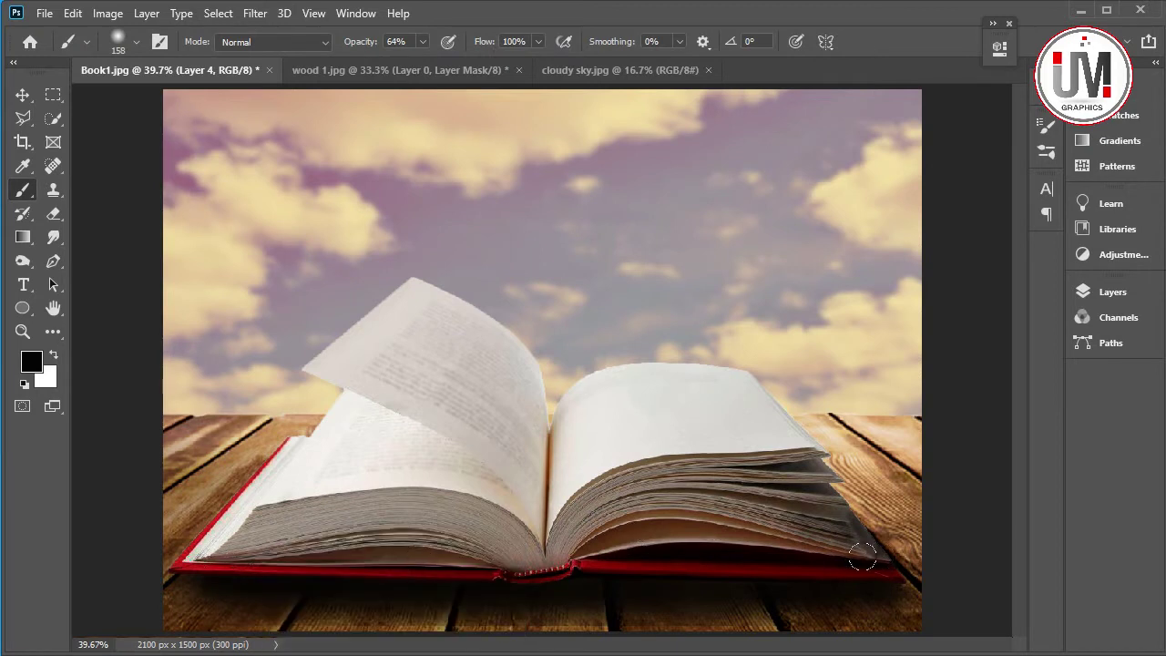
Make Layer 3 the active layer again, with the Zoom tool selected.
click(23, 331)
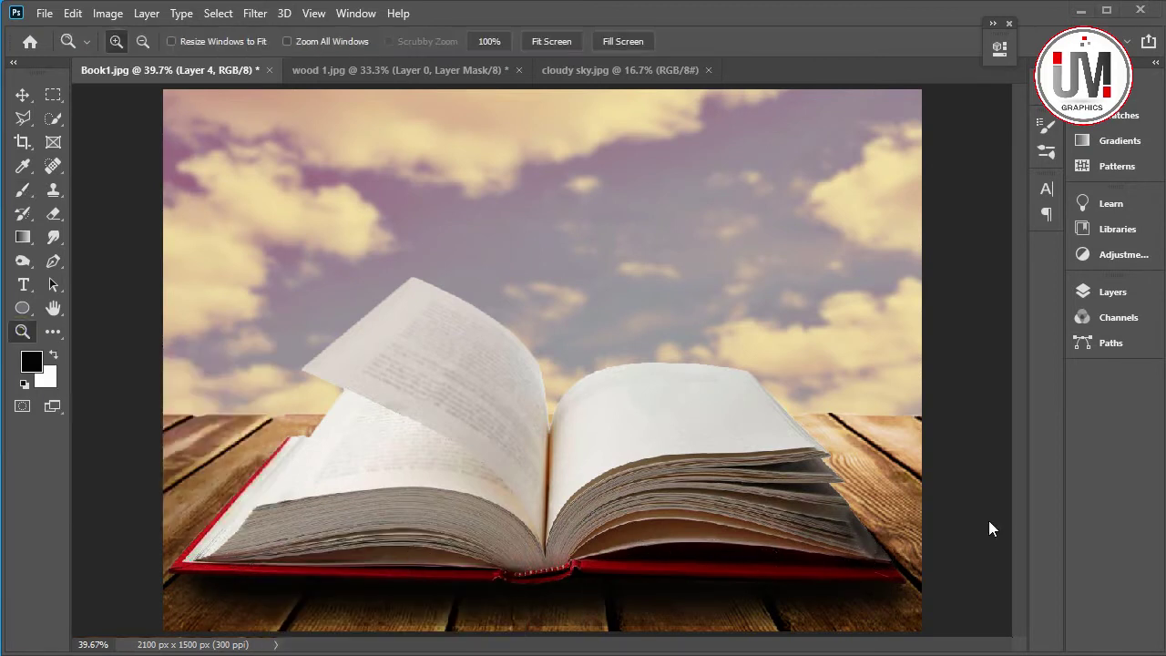
click(1112, 292)
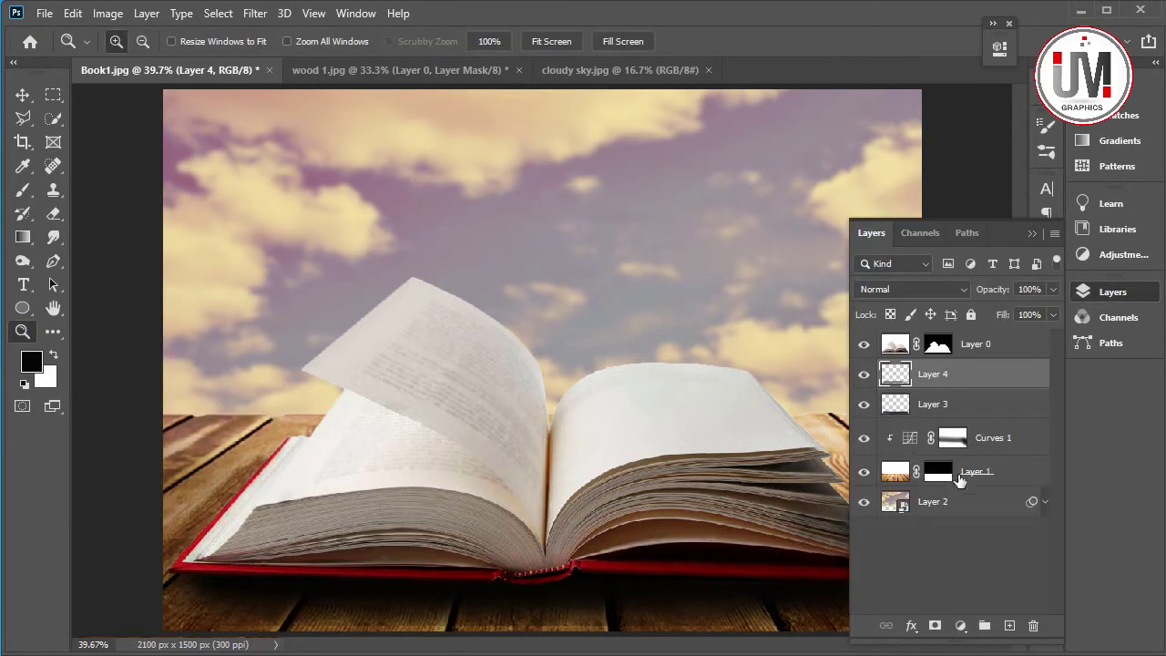
click(908, 406)
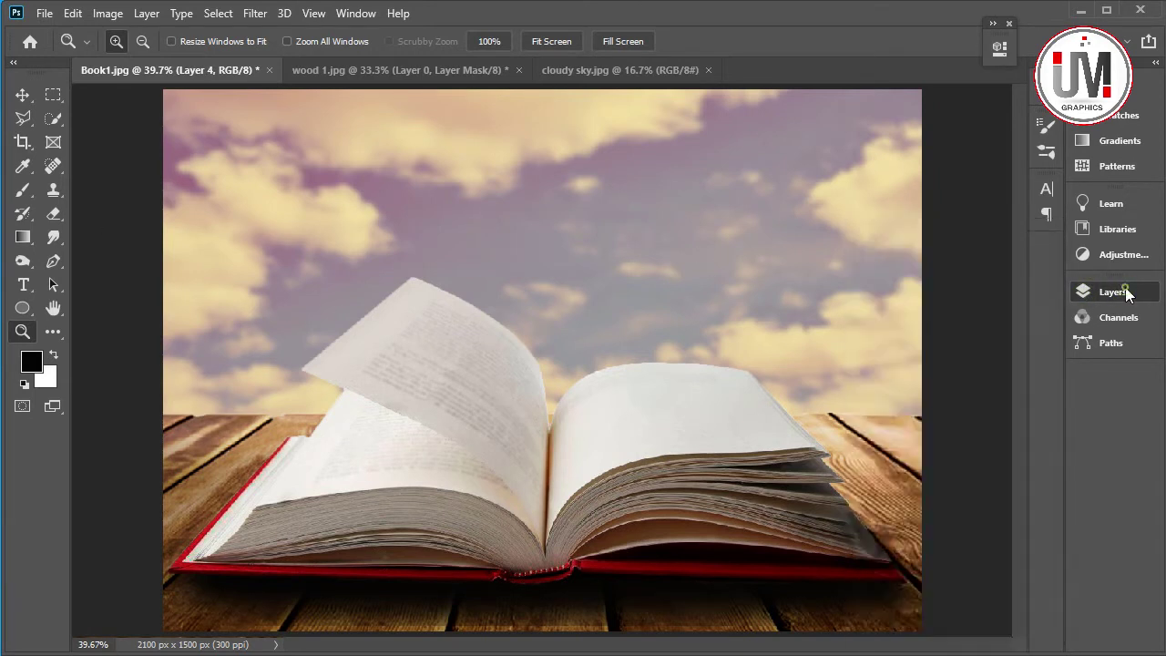
click(1112, 291)
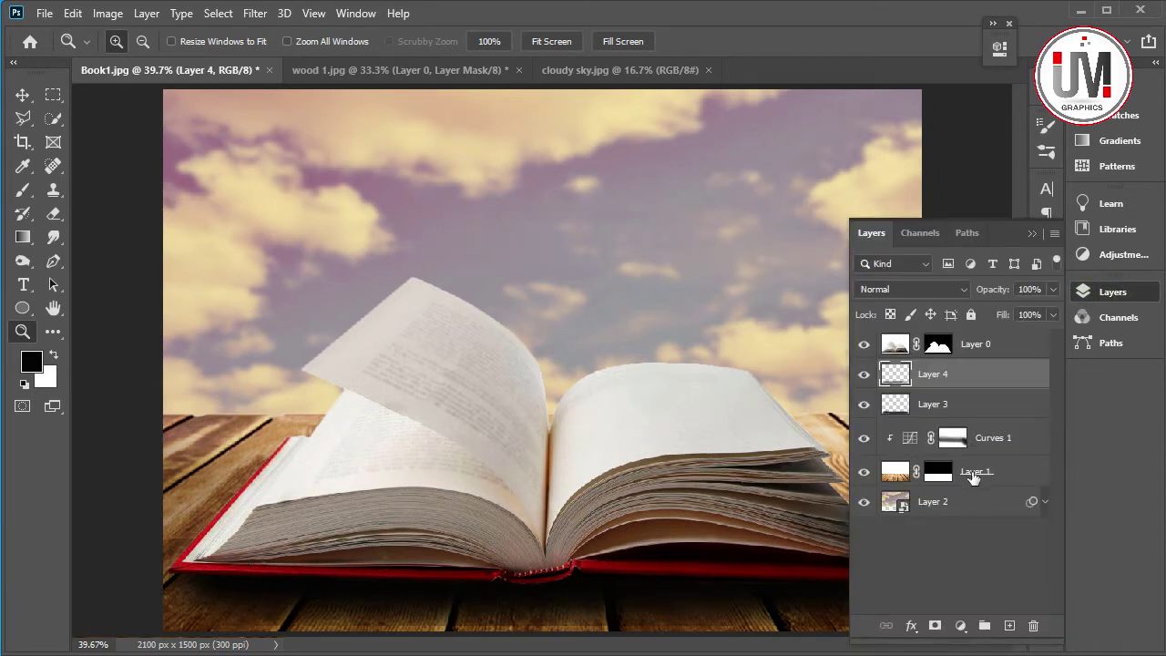
click(908, 406)
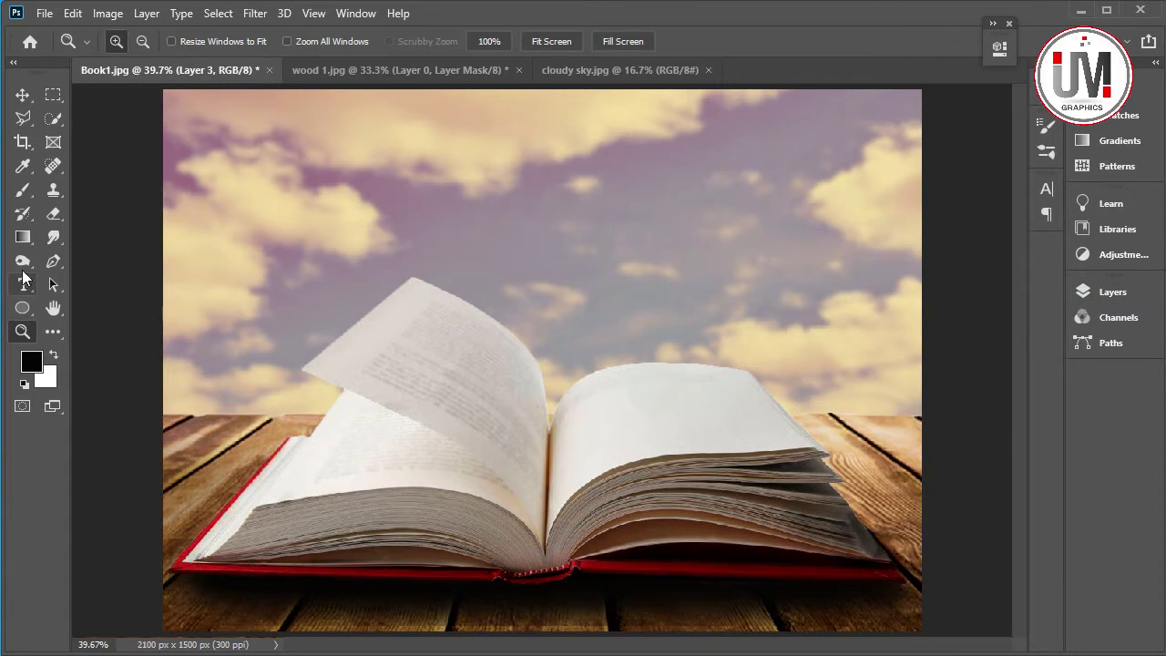
Give the Eraser 0% hardness, 100% opacity and a 73 px size.
click(53, 214)
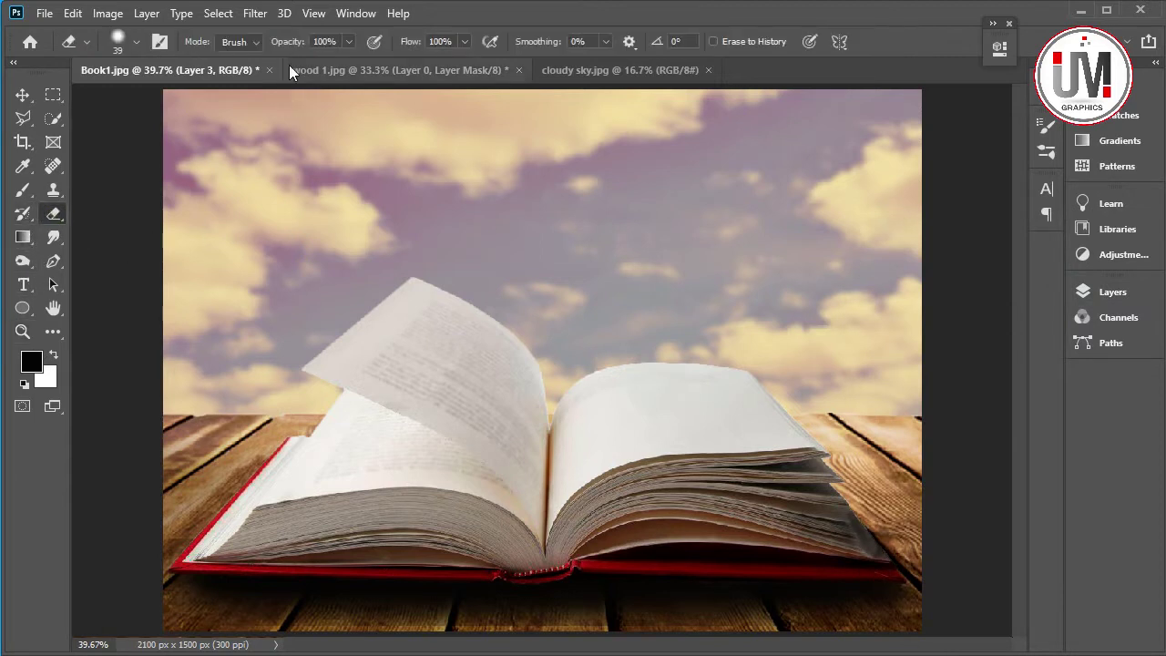
click(349, 41)
right_click(309, 504)
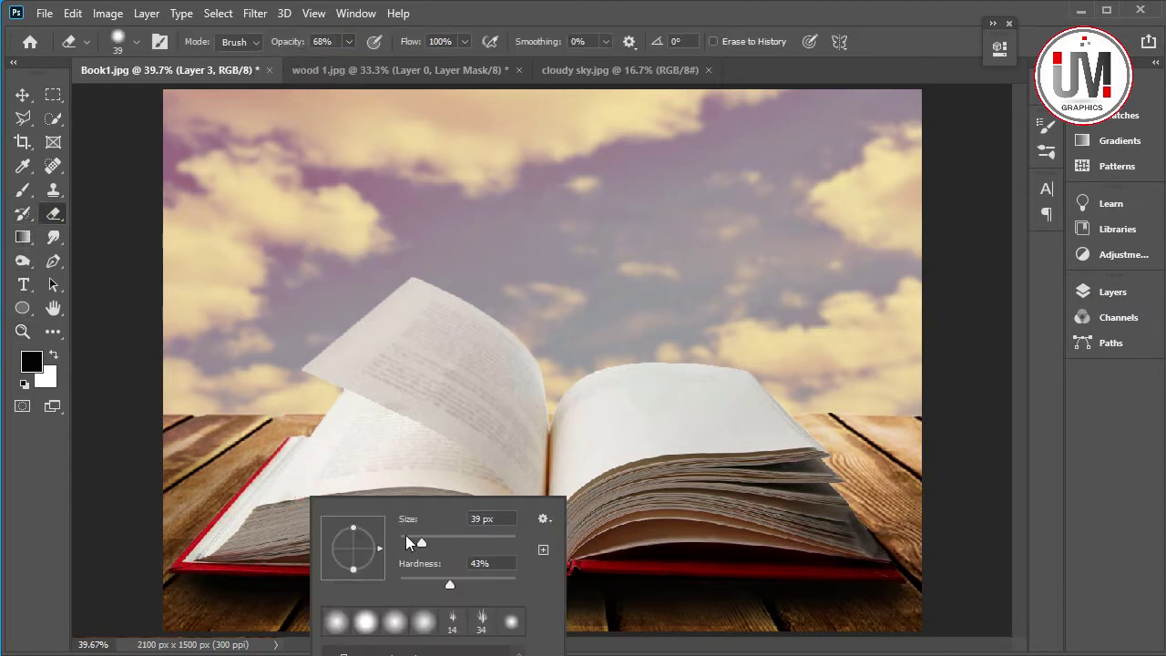
drag(449, 584, 380, 589)
click(348, 41)
drag(354, 62, 375, 62)
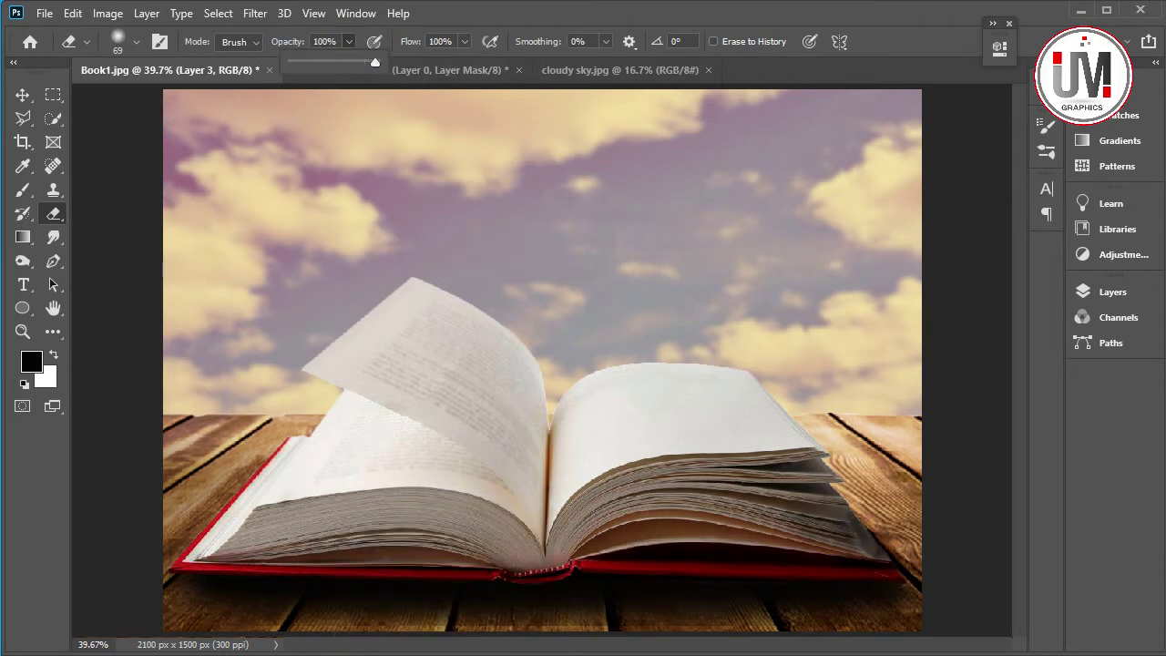
right_click(307, 616)
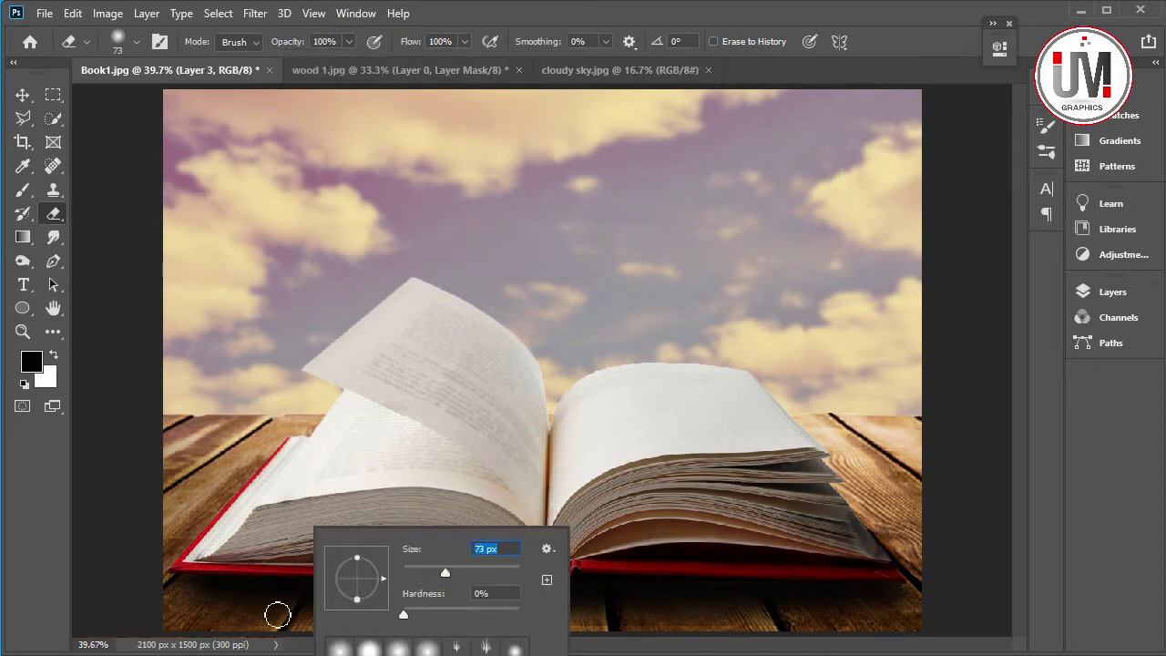
click(233, 633)
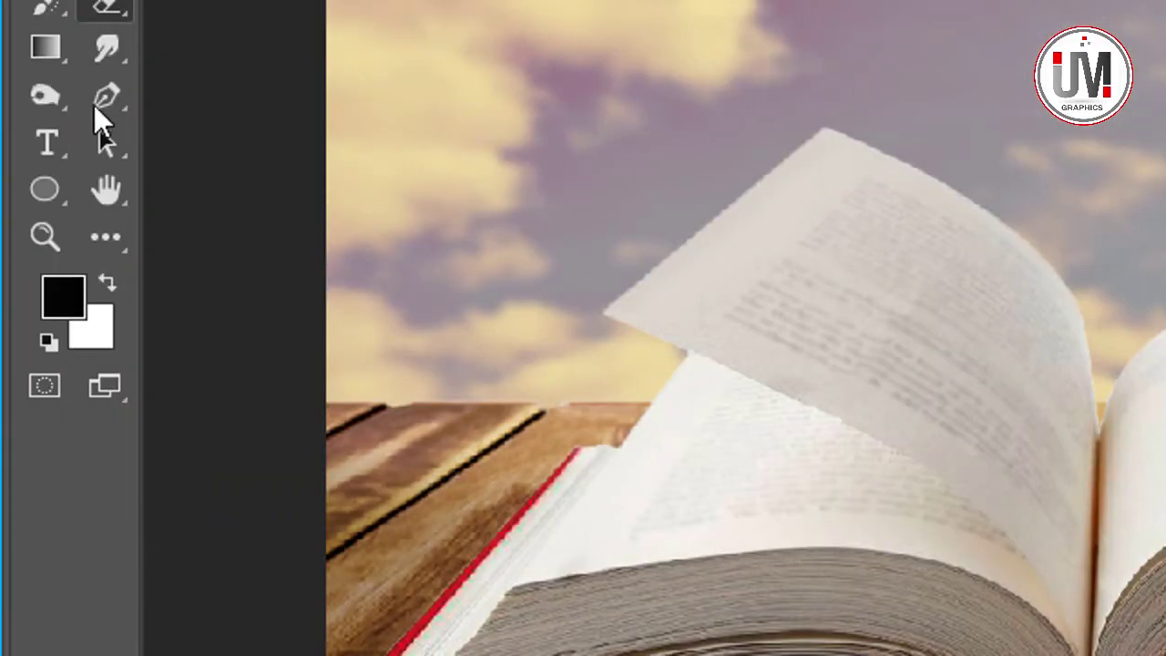
Choose the standard Pen tool with its output set to Shape.
right_click(104, 107)
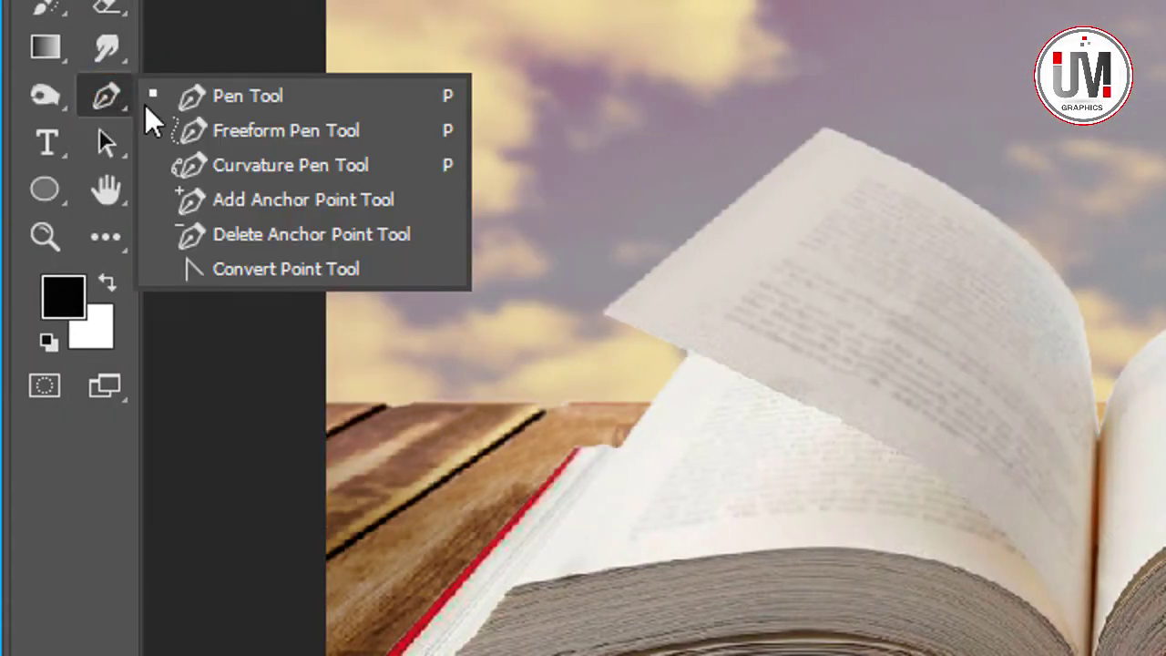
click(172, 107)
right_click(114, 171)
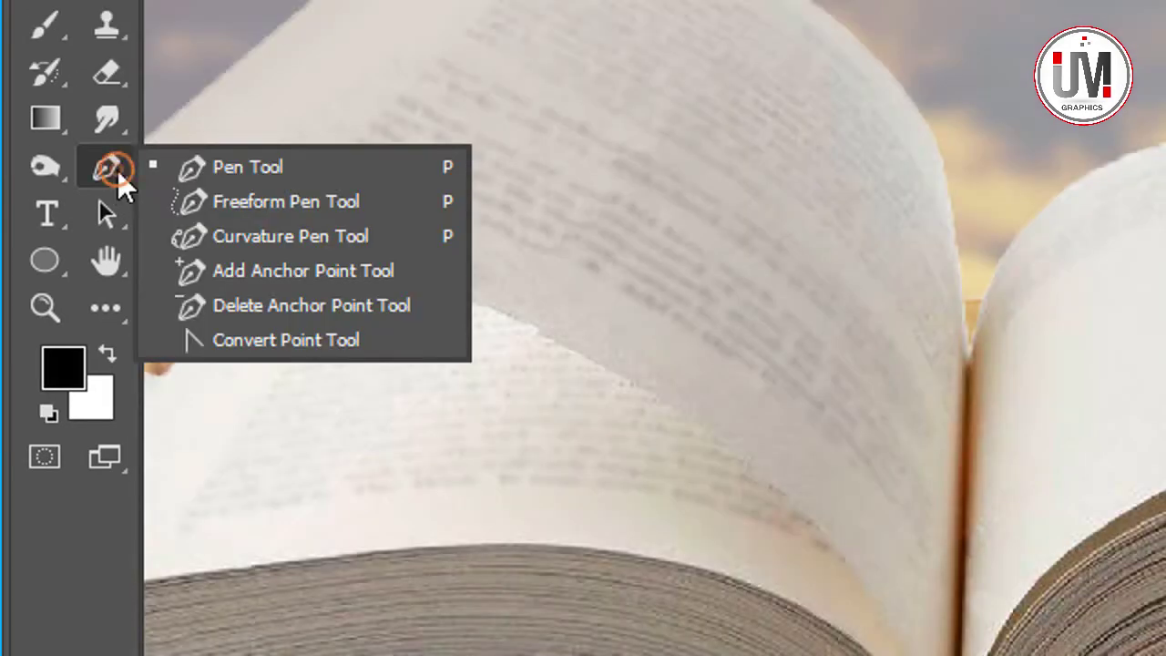
click(150, 173)
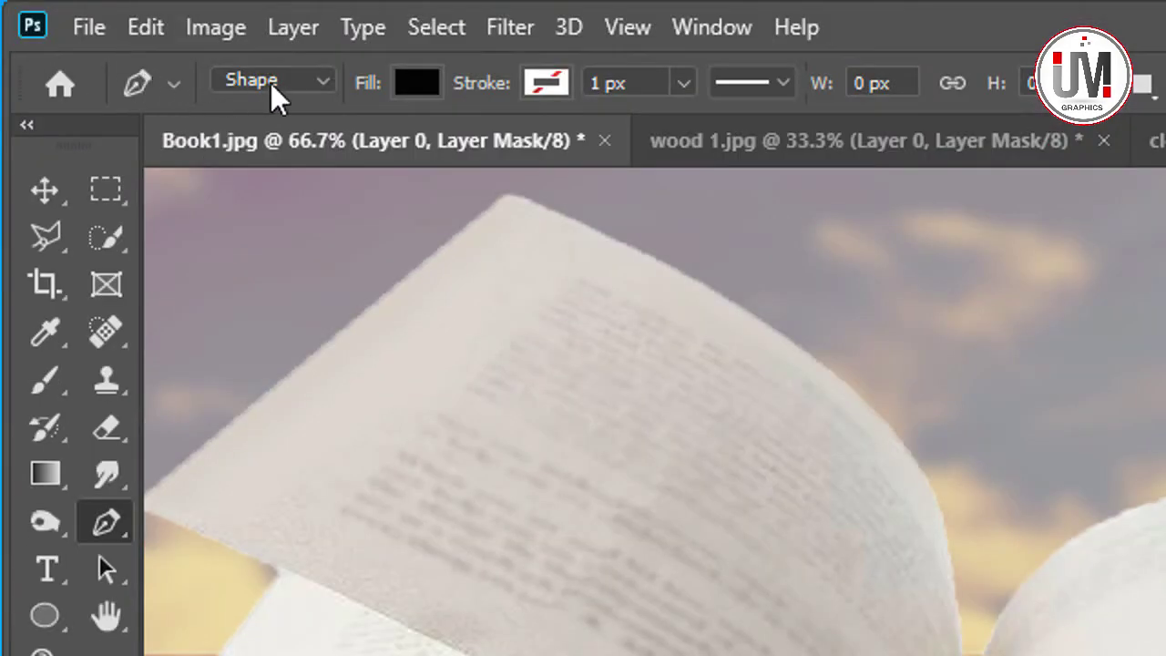
click(318, 83)
click(300, 108)
click(318, 86)
click(318, 87)
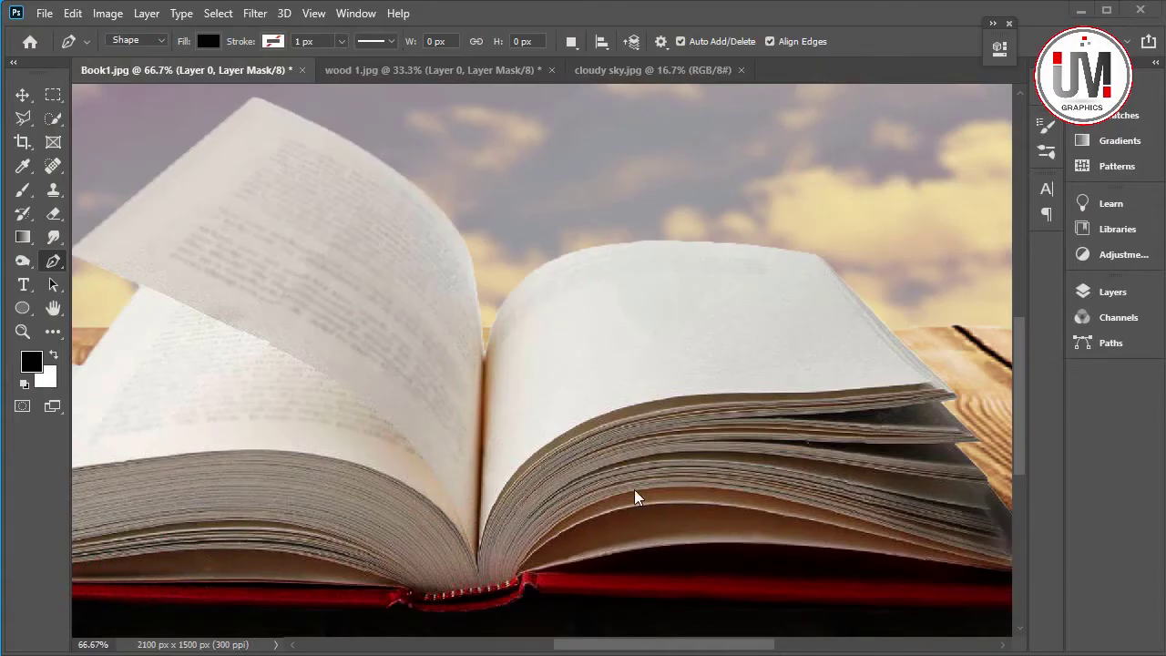
Start the outline at the spine and trace along the right page's top edge.
click(486, 352)
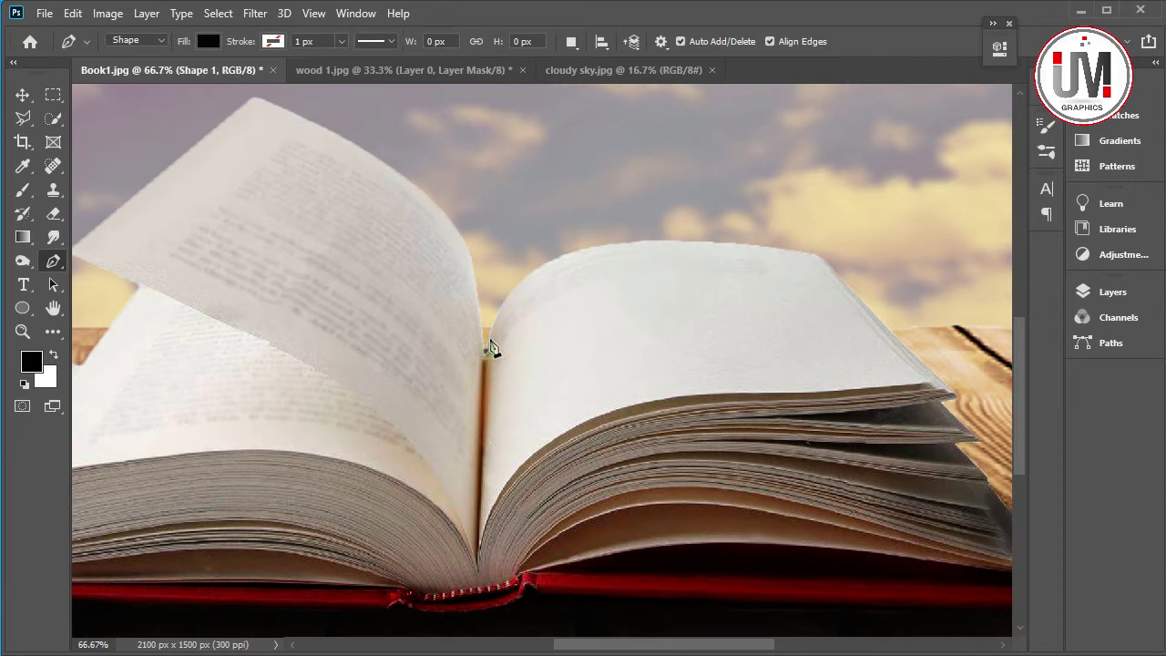
drag(488, 344, 506, 307)
drag(559, 260, 572, 262)
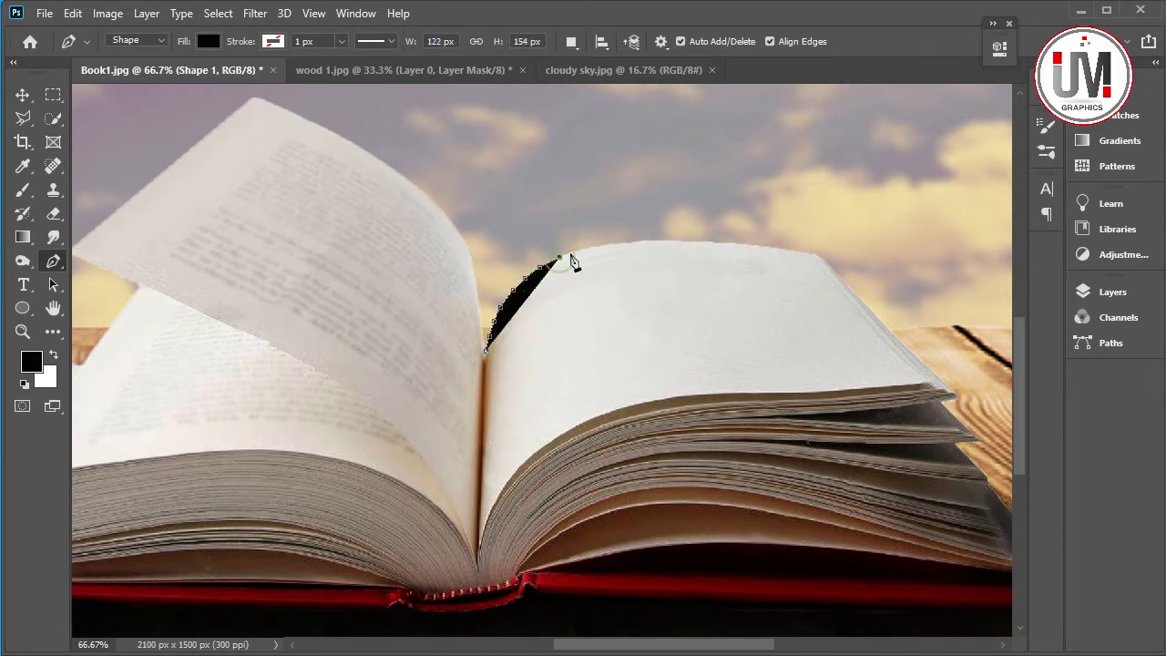
click(584, 251)
click(612, 244)
click(640, 242)
click(667, 243)
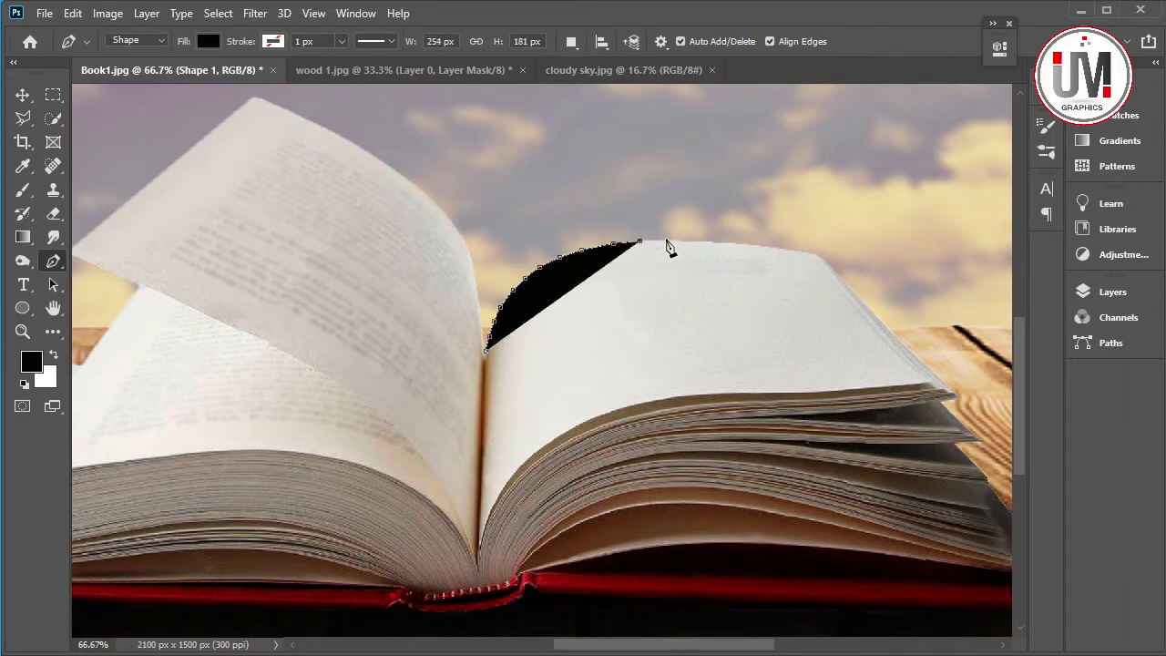
click(703, 243)
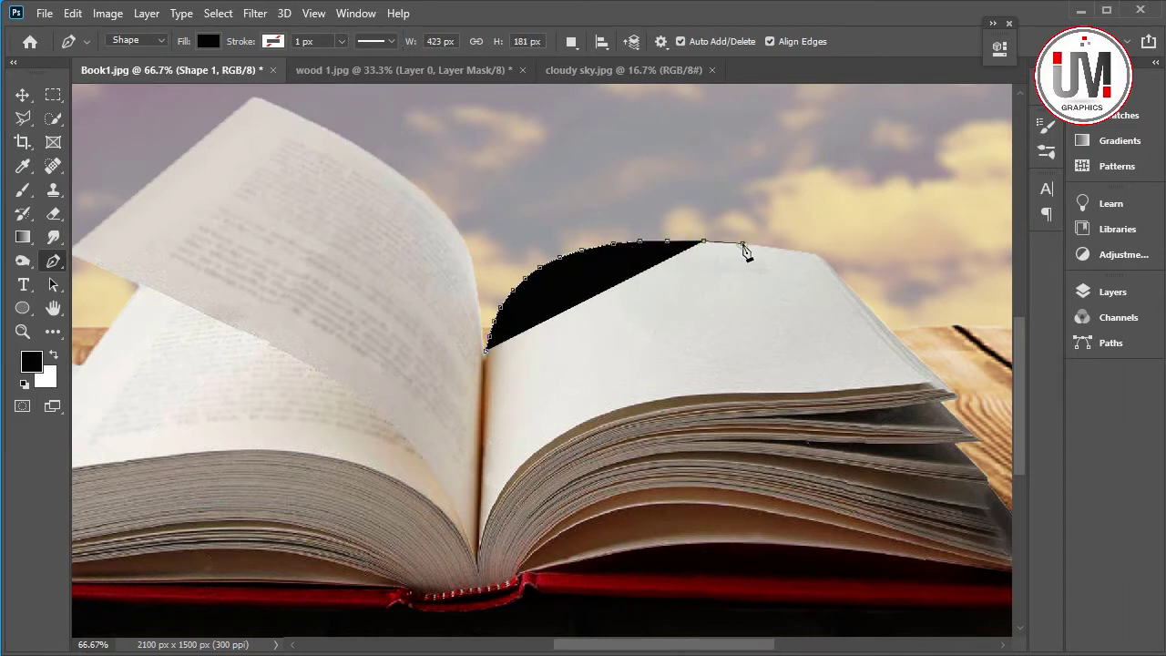
click(744, 244)
click(812, 254)
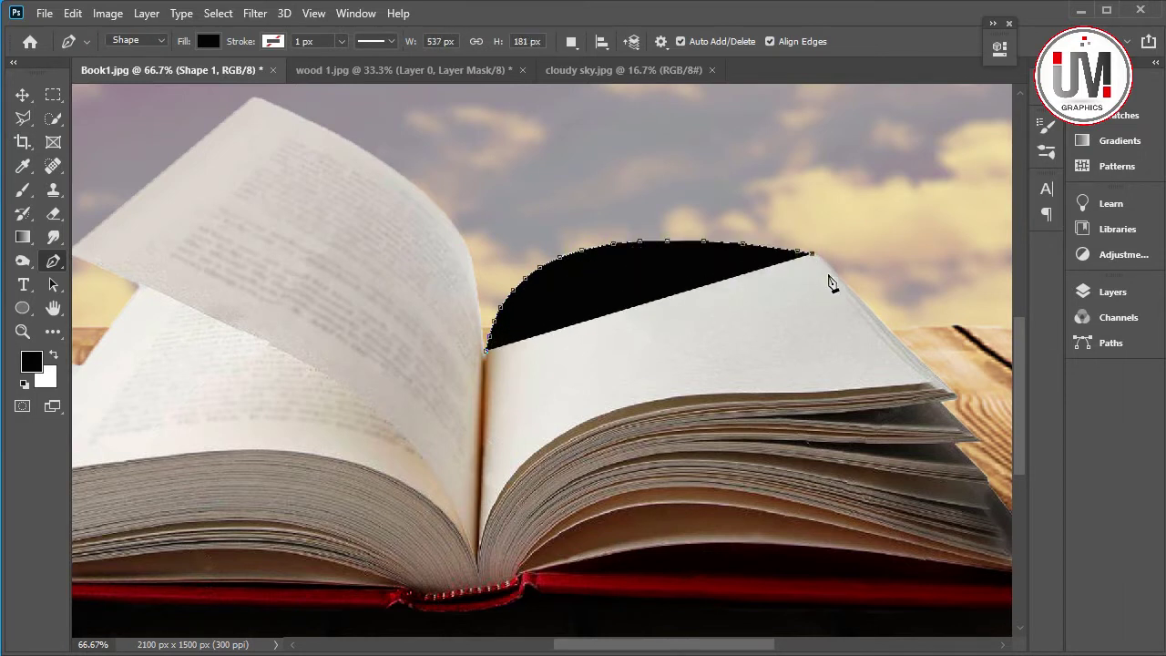
Trace the outline down the page's right edge and left along its lower edge.
click(827, 273)
click(851, 300)
click(873, 330)
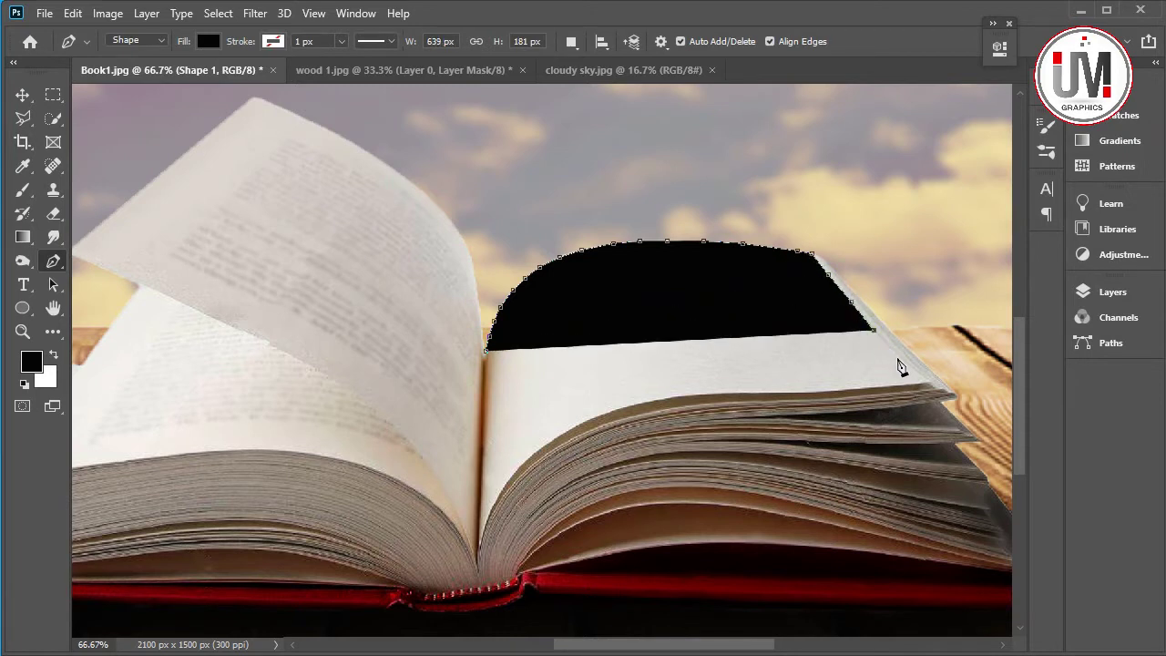
click(898, 357)
click(918, 372)
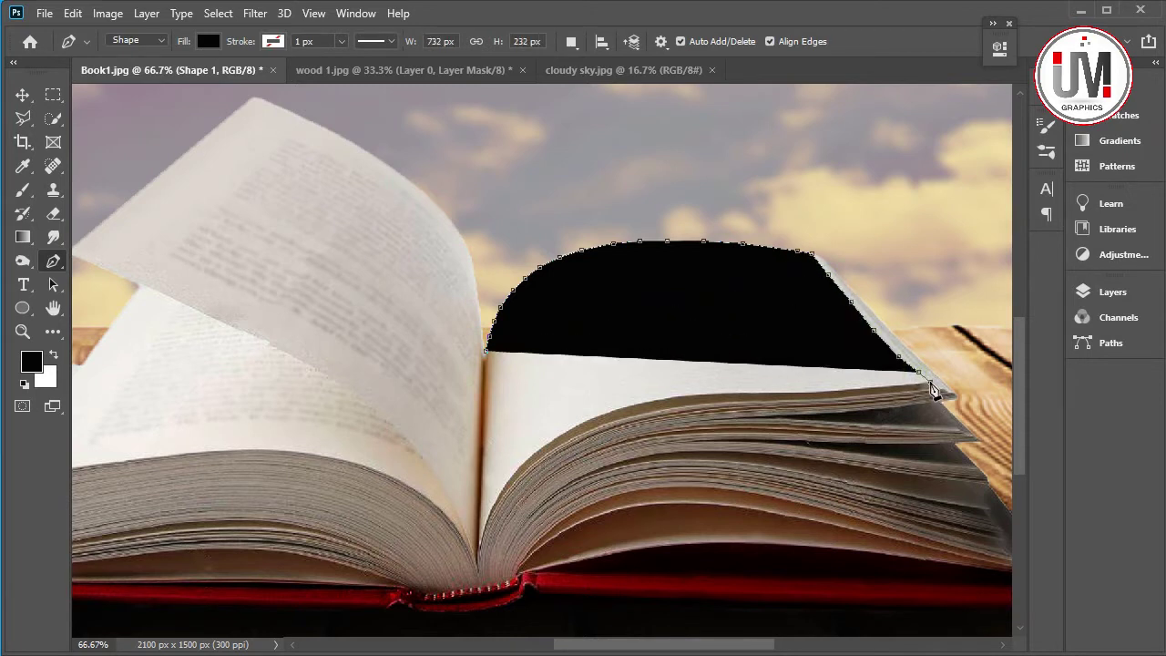
click(911, 385)
click(884, 388)
click(841, 391)
click(797, 395)
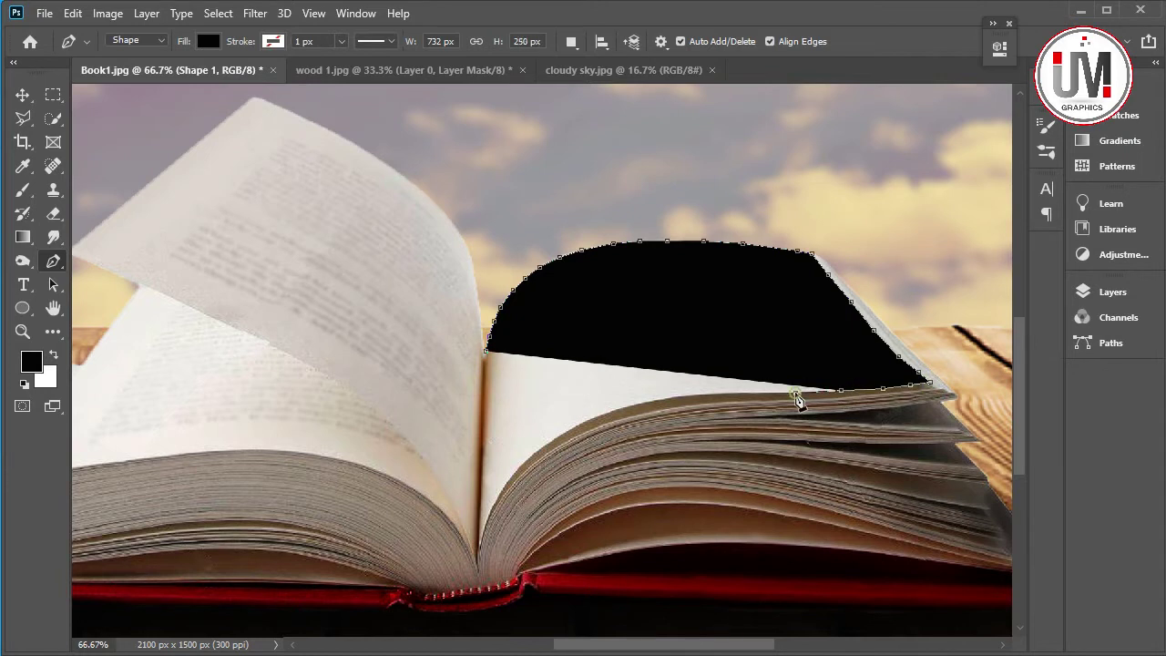
click(756, 395)
click(711, 396)
click(671, 398)
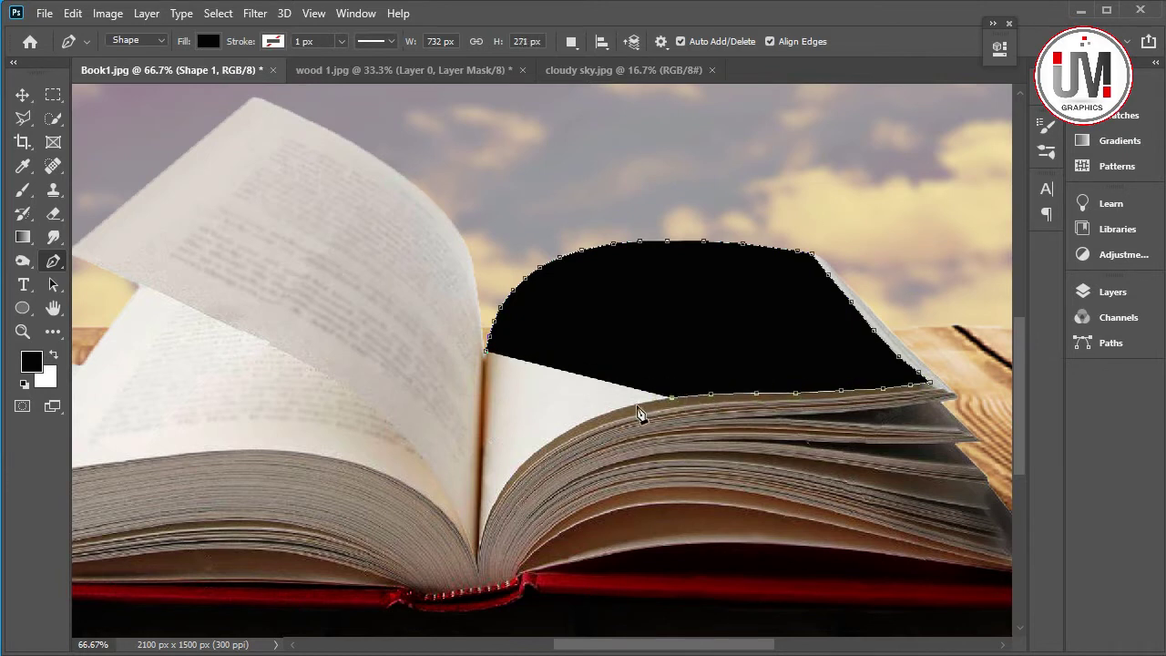
Trace the lower page edge down to the spine and close the outline.
click(636, 405)
click(611, 412)
click(577, 425)
click(548, 440)
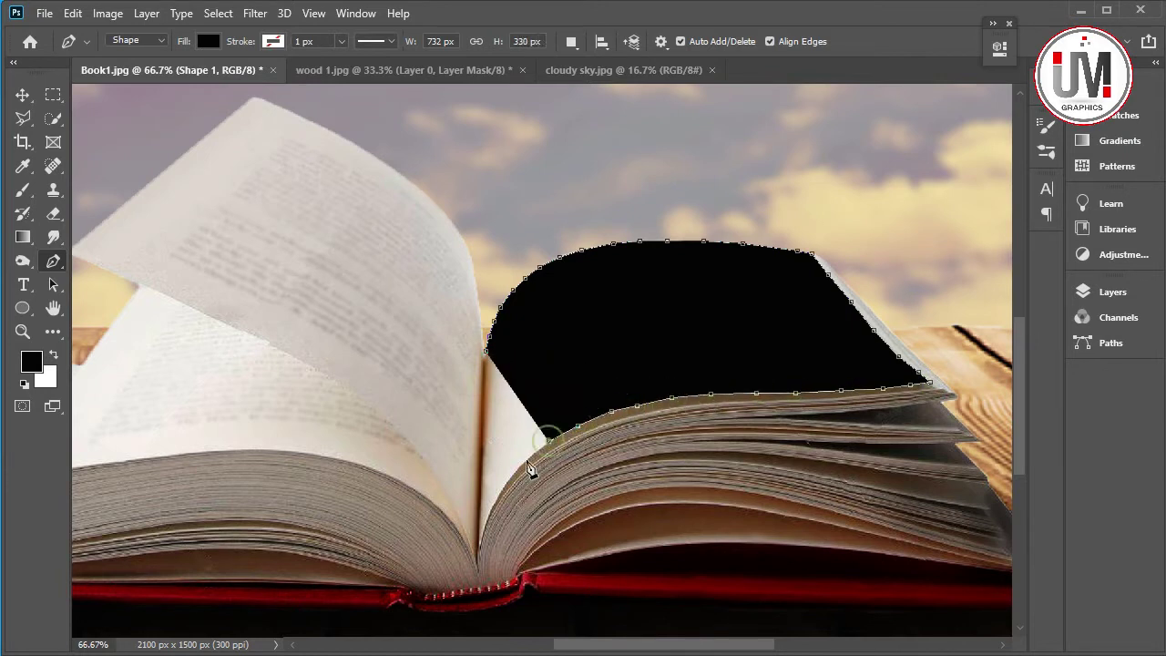
click(526, 459)
click(510, 479)
click(499, 497)
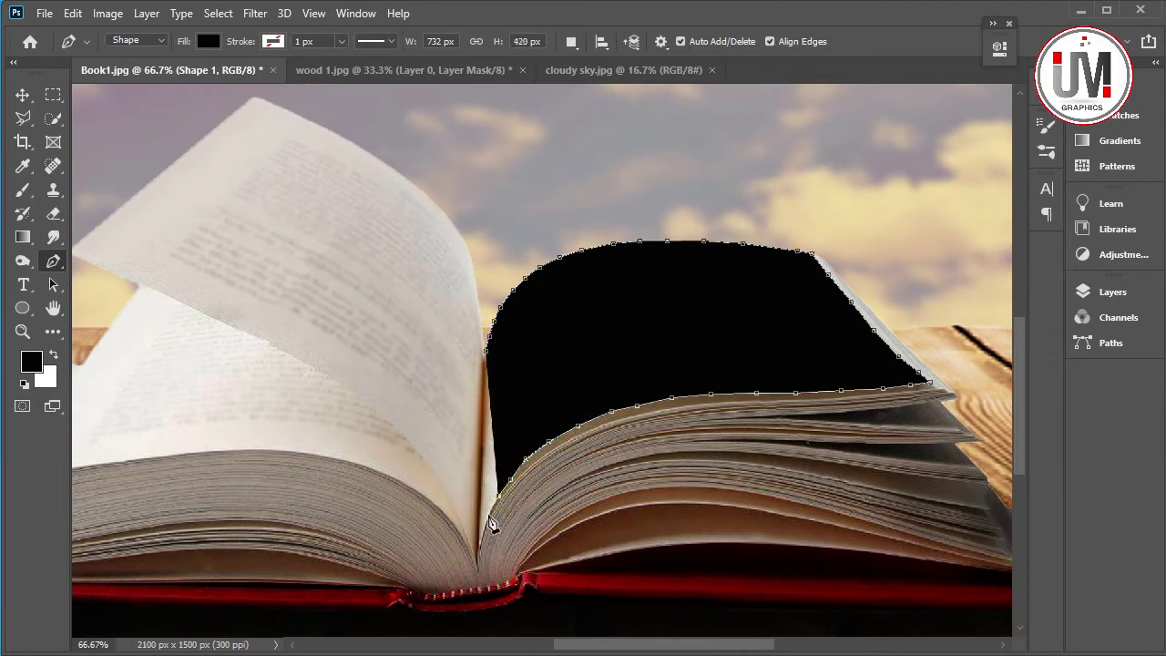
click(489, 517)
click(479, 546)
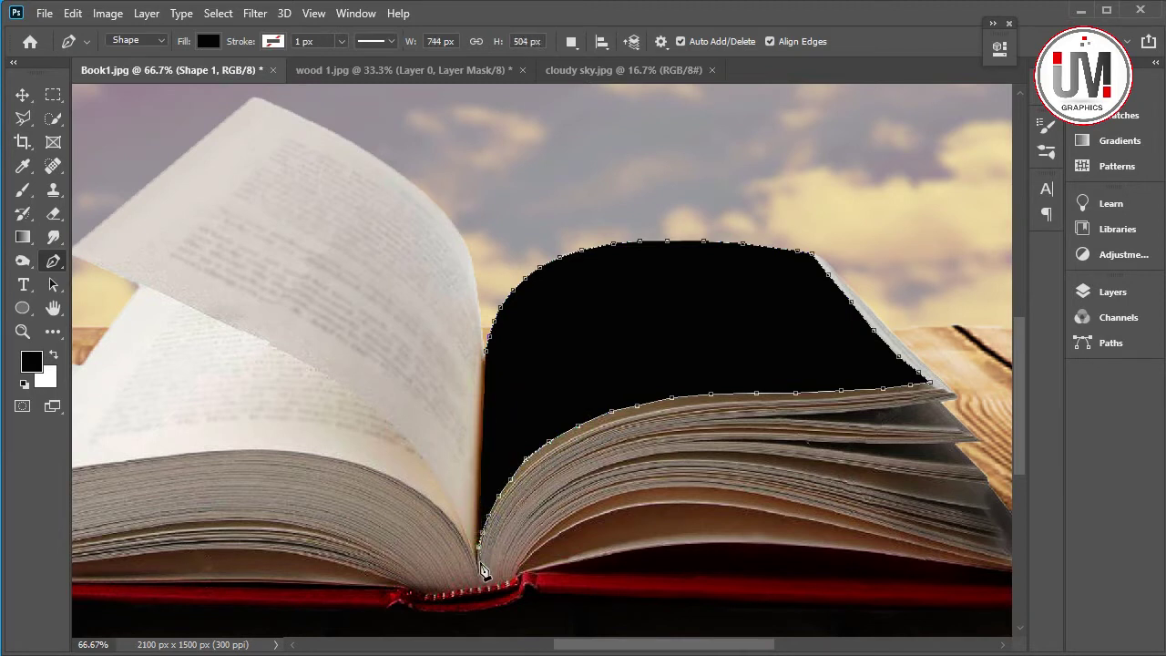
click(479, 564)
click(487, 364)
Turn the traced outline into a selection and select the Shape 1 layer.
right_click(588, 312)
click(601, 387)
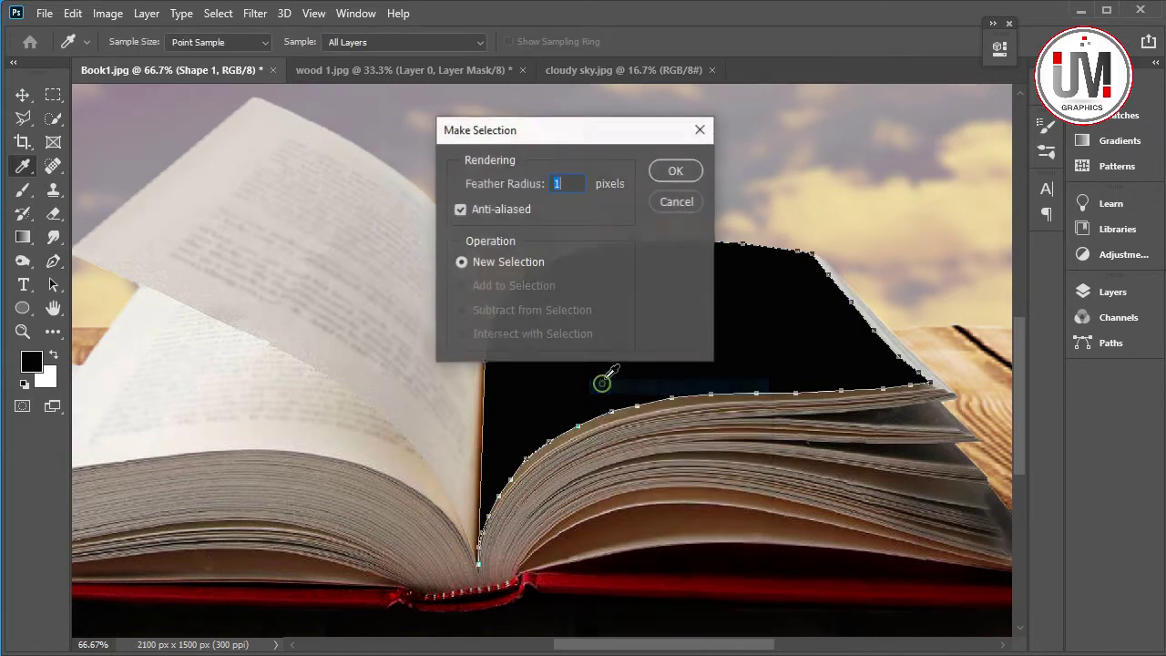
click(674, 172)
click(1130, 300)
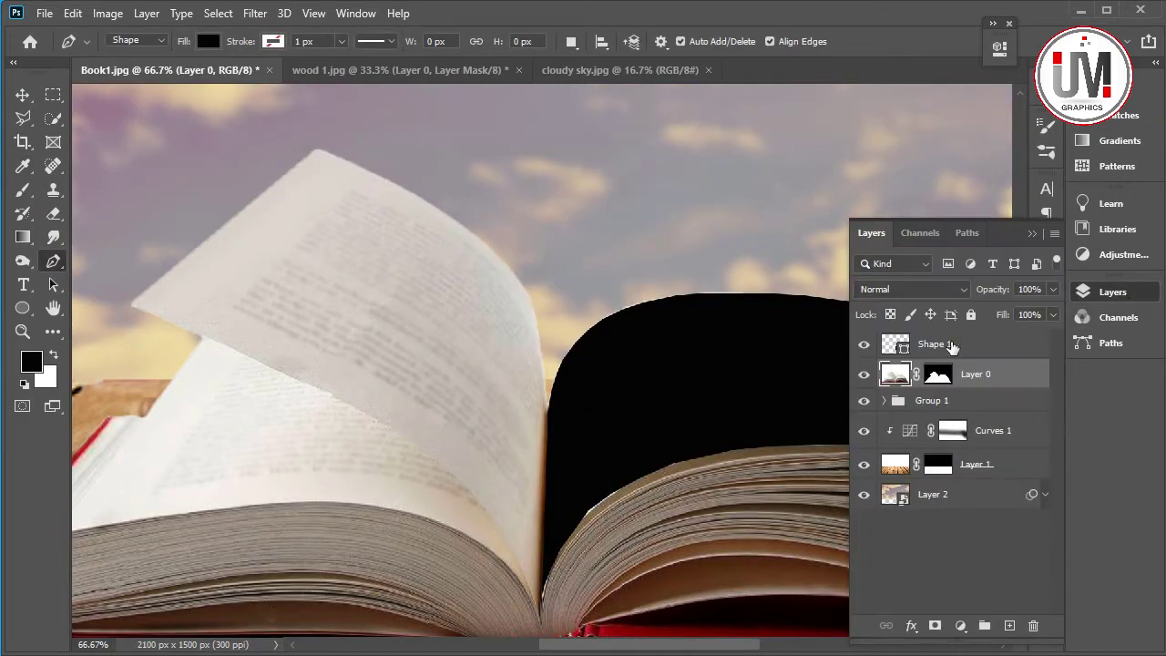
click(951, 344)
click(1130, 293)
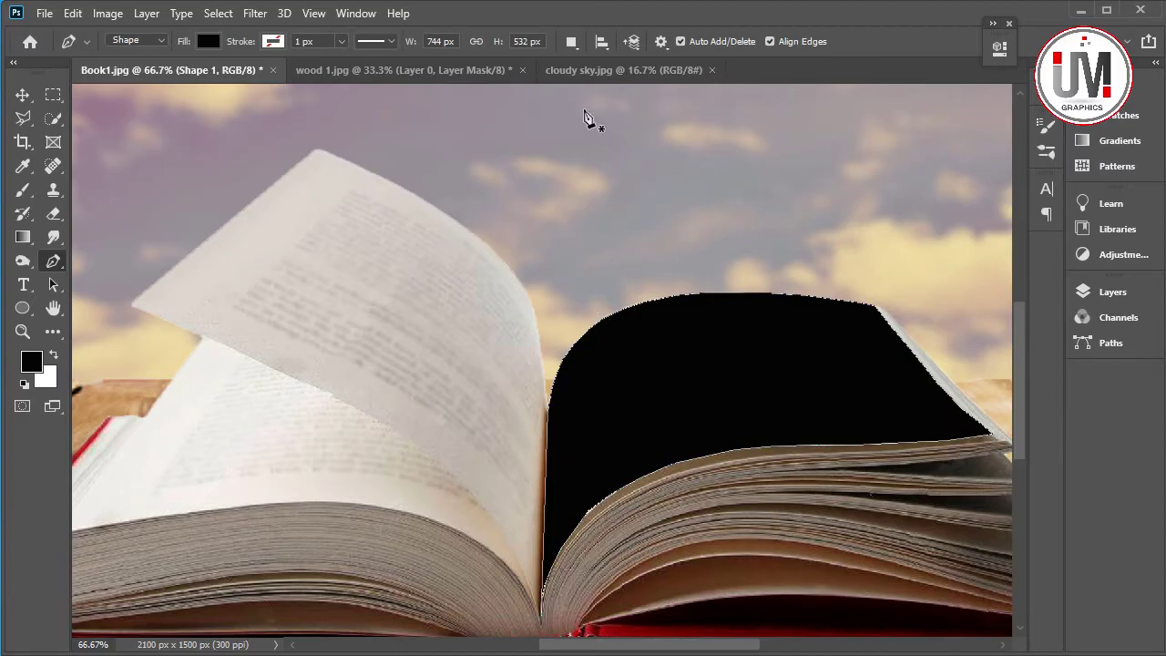
Pen-trace the left page's top edge and its curl down toward the spine.
click(317, 151)
click(344, 159)
click(391, 181)
click(418, 197)
click(446, 214)
click(471, 230)
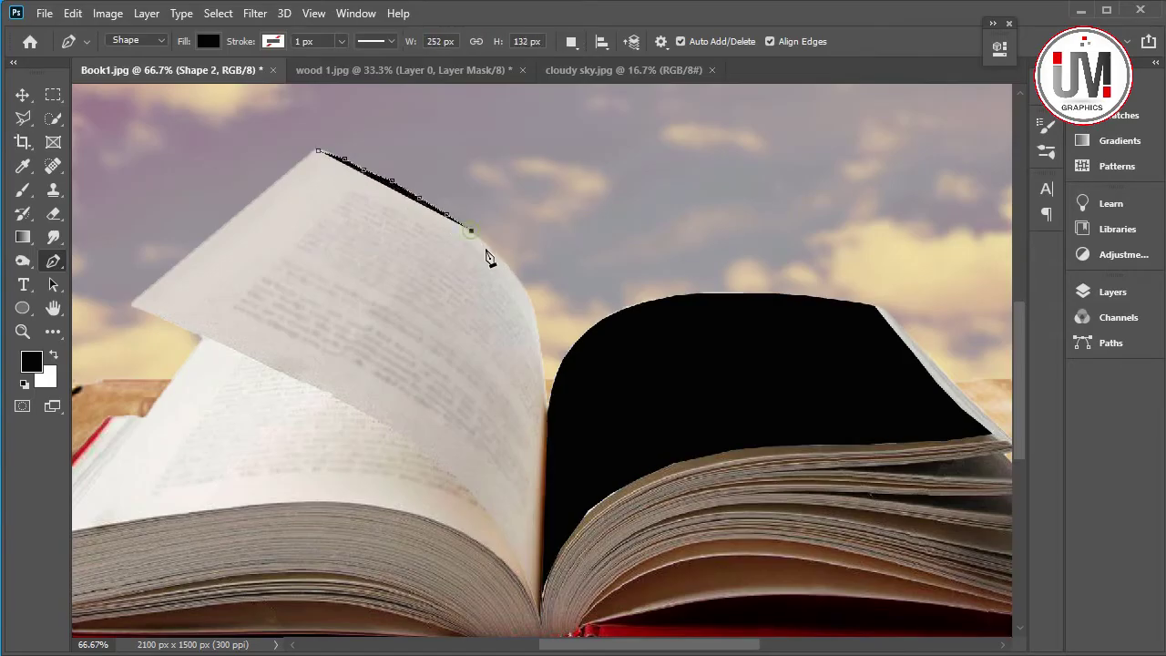
click(493, 250)
click(511, 270)
click(525, 289)
click(539, 340)
click(541, 364)
click(546, 390)
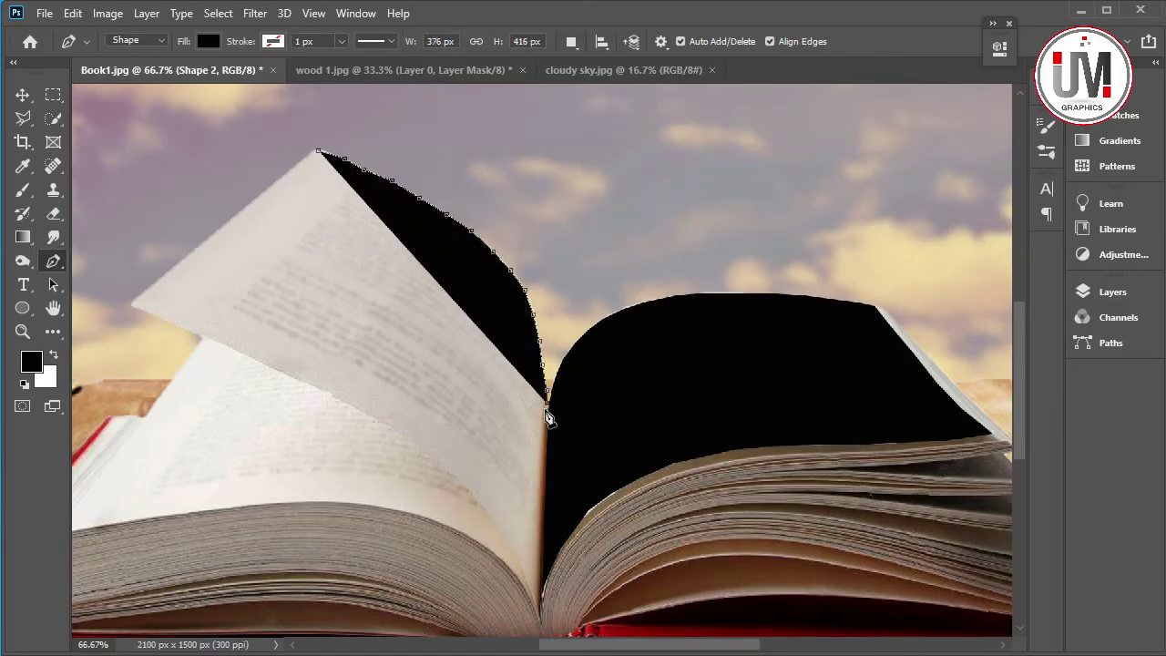
Trace from the spine back up across the left page and close the Shape 2 outline.
click(541, 610)
click(483, 504)
click(462, 482)
click(437, 457)
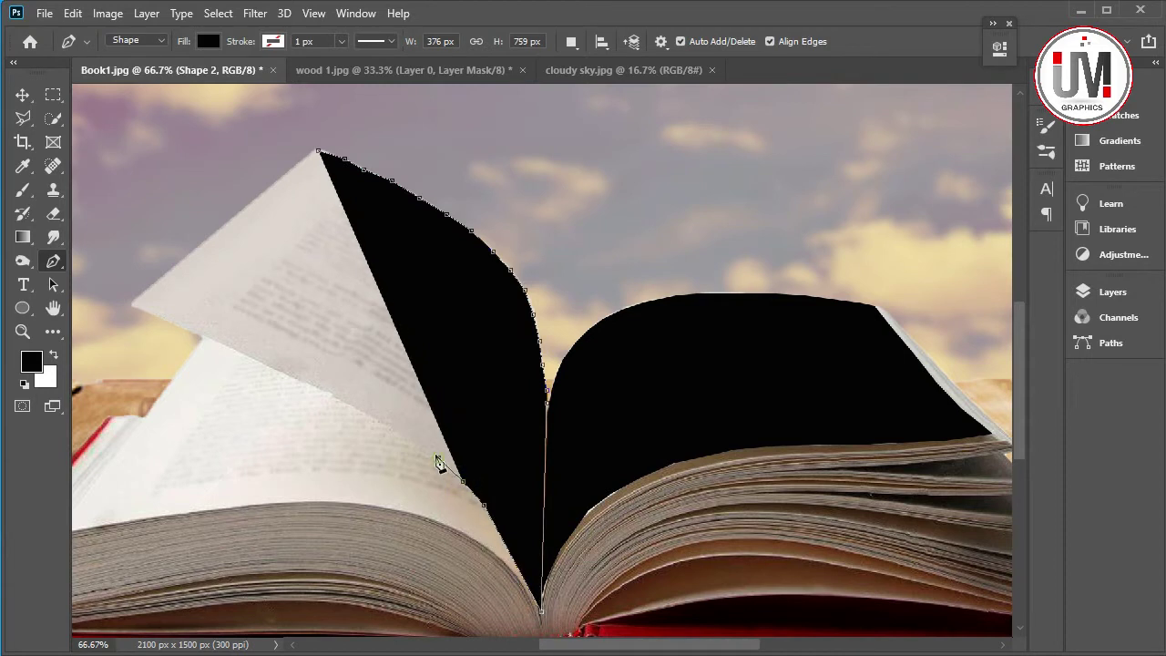
click(414, 441)
click(386, 425)
click(323, 389)
click(287, 375)
click(240, 351)
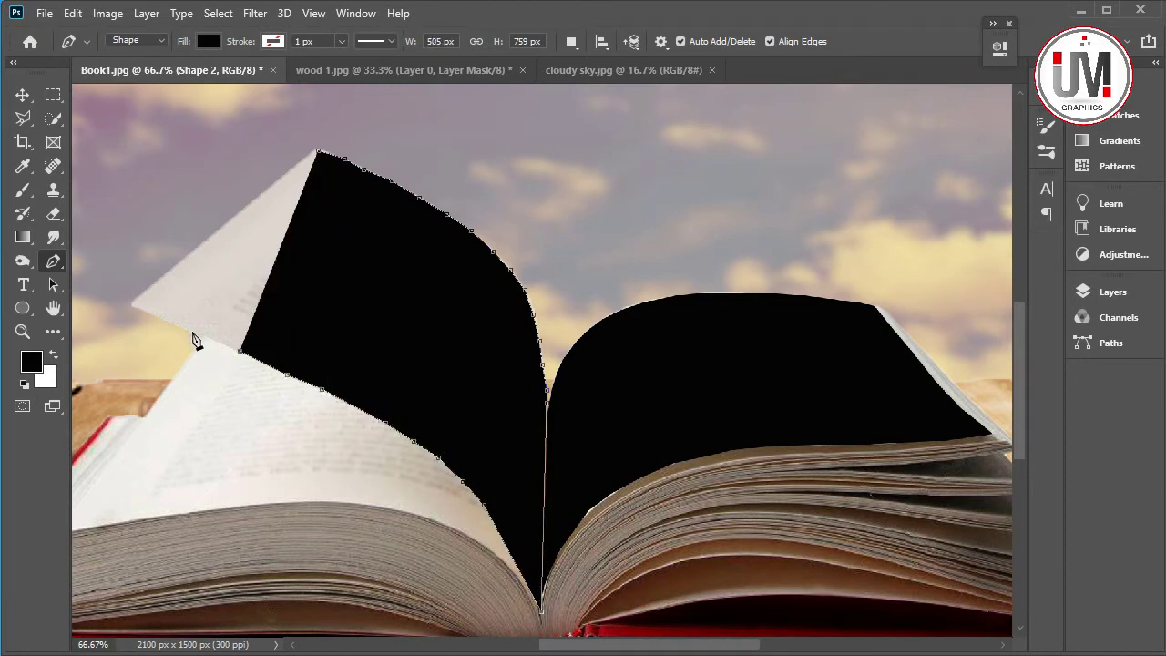
click(194, 332)
click(159, 315)
click(134, 305)
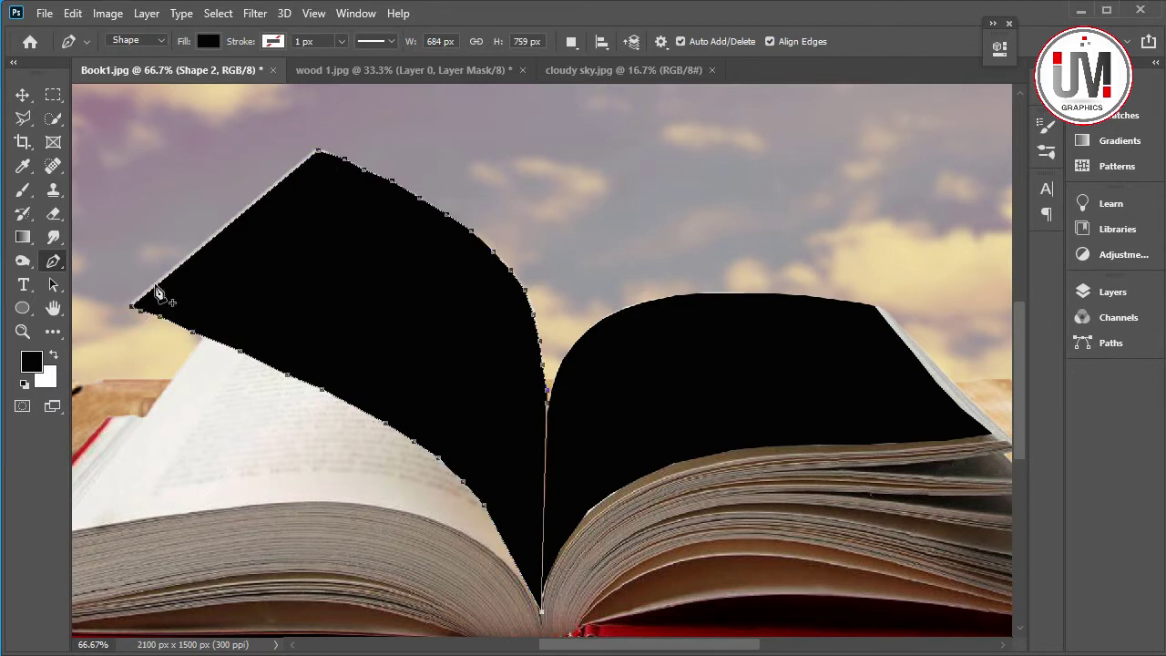
click(133, 306)
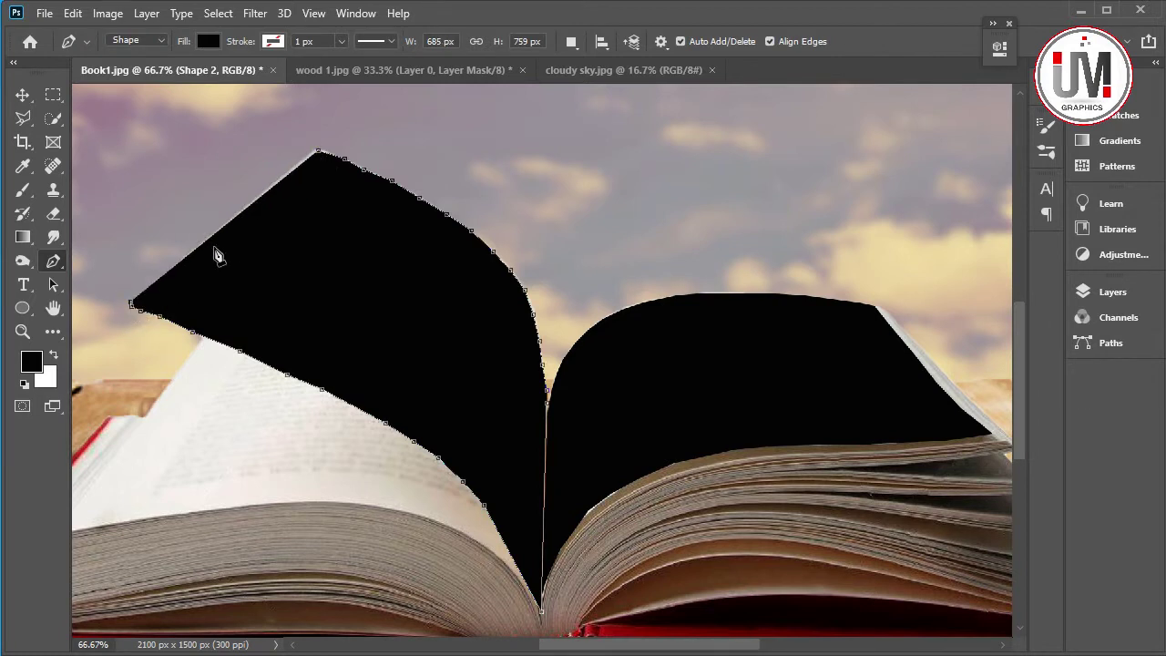
Finish Shape 2, undo a stray point, and nudge its top anchor upward.
key(Return)
key(ctrl+z)
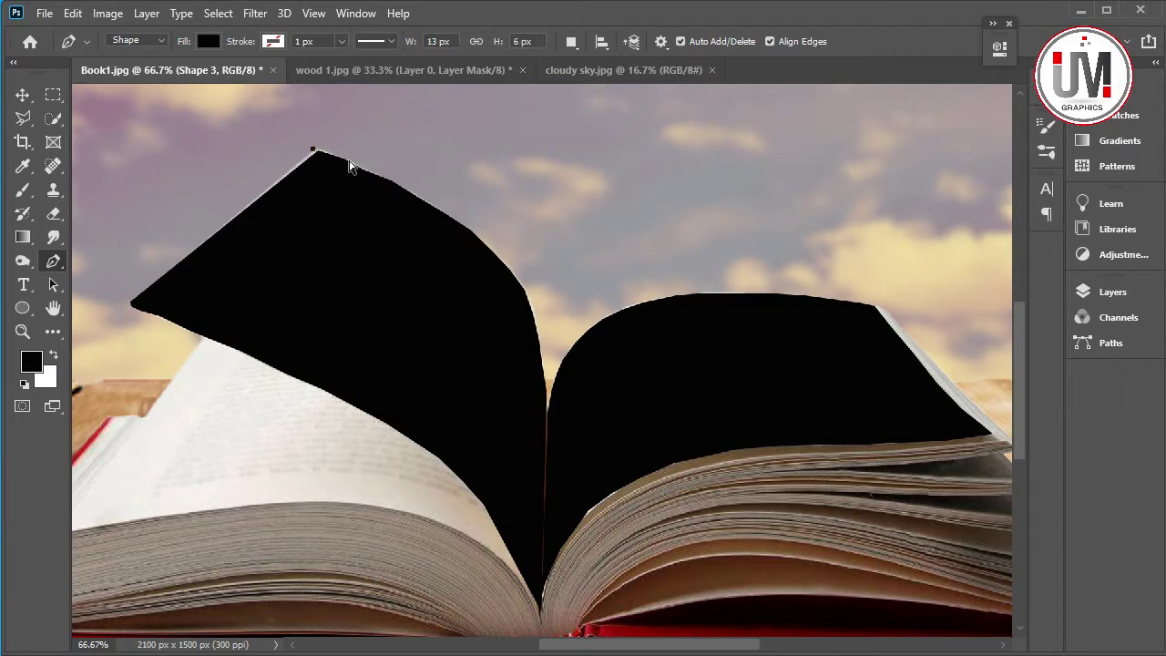
drag(313, 155, 312, 149)
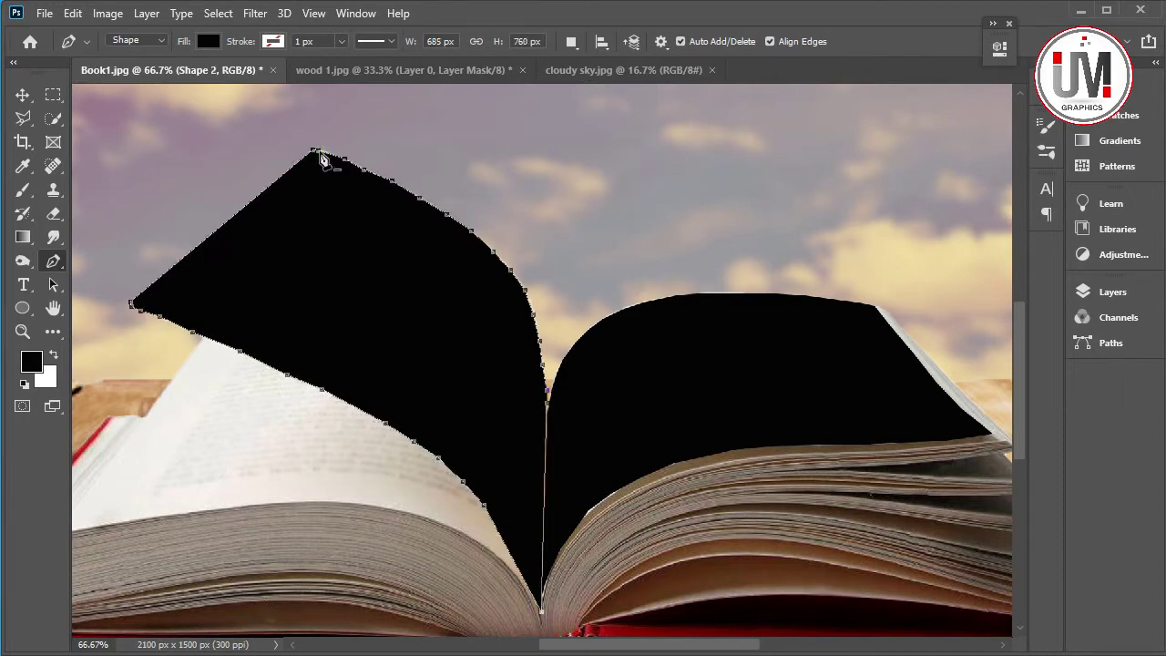
Colour-label the layers: Shape 2 blue, Shape 1 green, Layer 0 orange.
click(1126, 299)
click(1128, 301)
click(1127, 300)
right_click(956, 342)
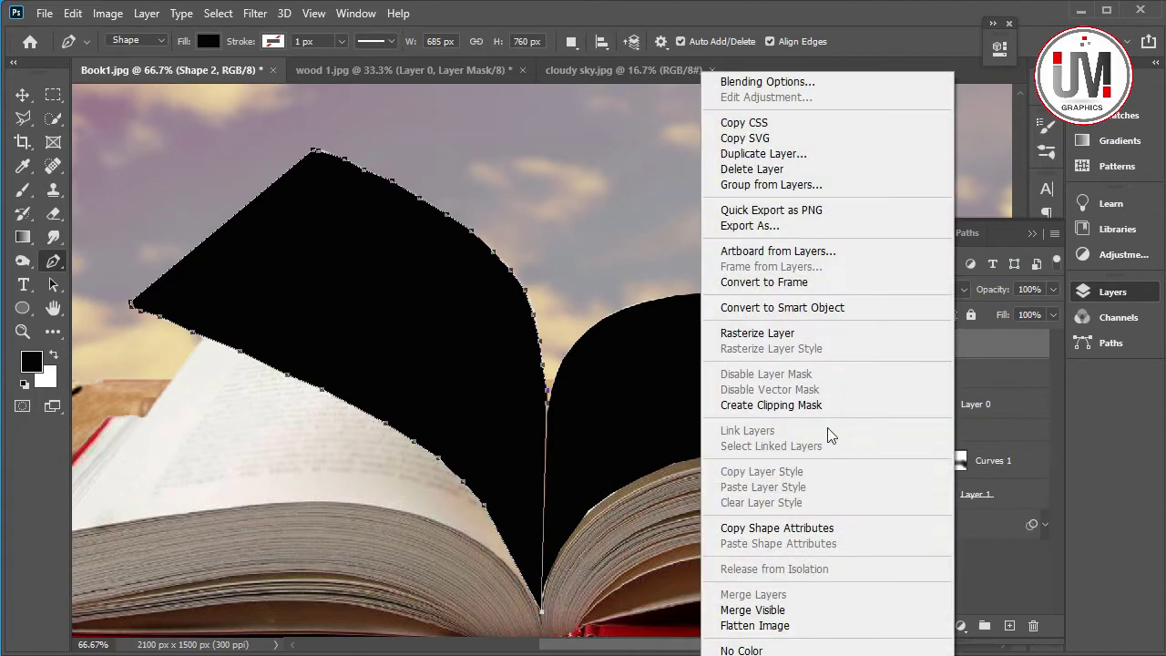
click(851, 576)
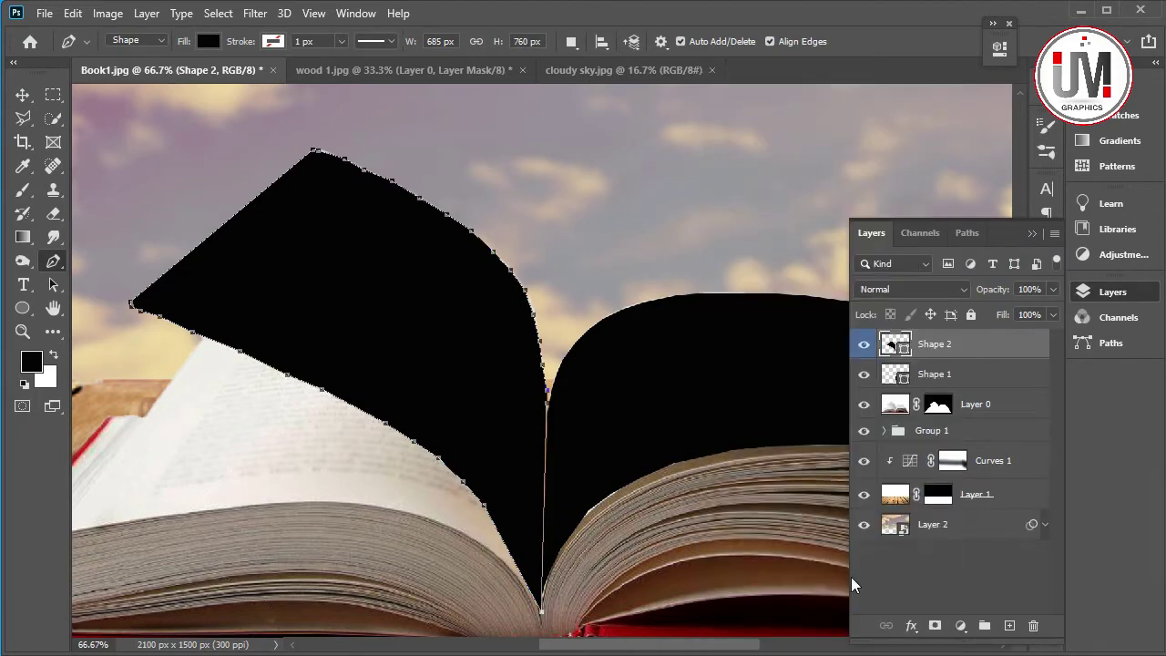
right_click(927, 371)
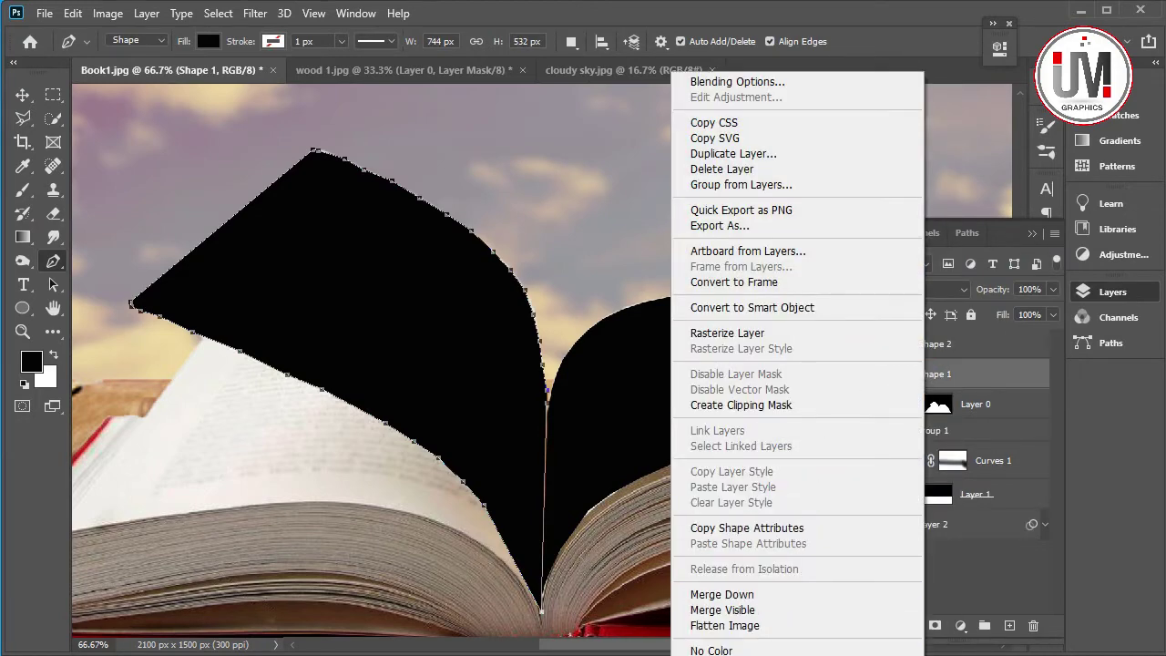
click(837, 529)
right_click(952, 407)
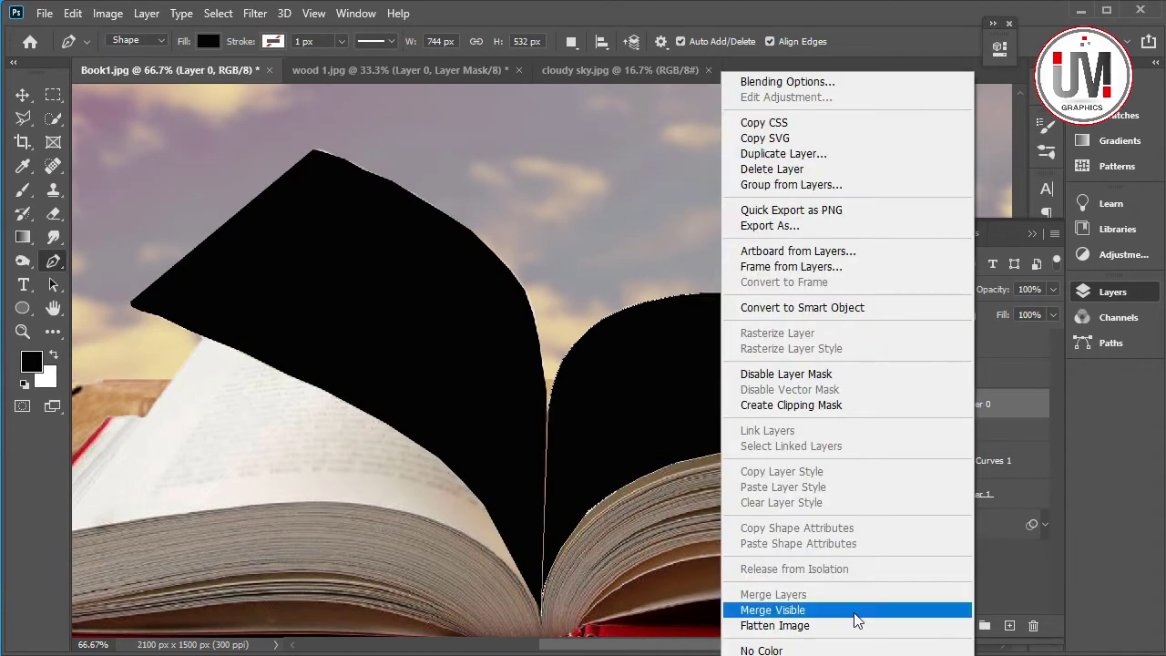
click(765, 649)
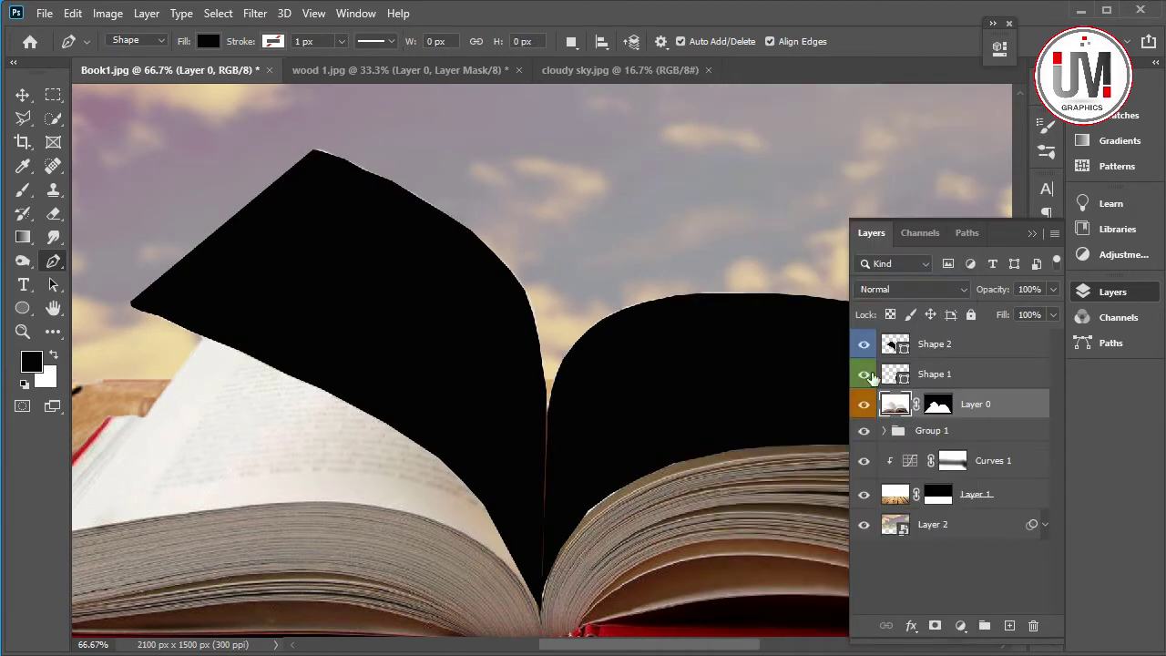
Select Shape 1 and bring up the File > Open window.
click(973, 375)
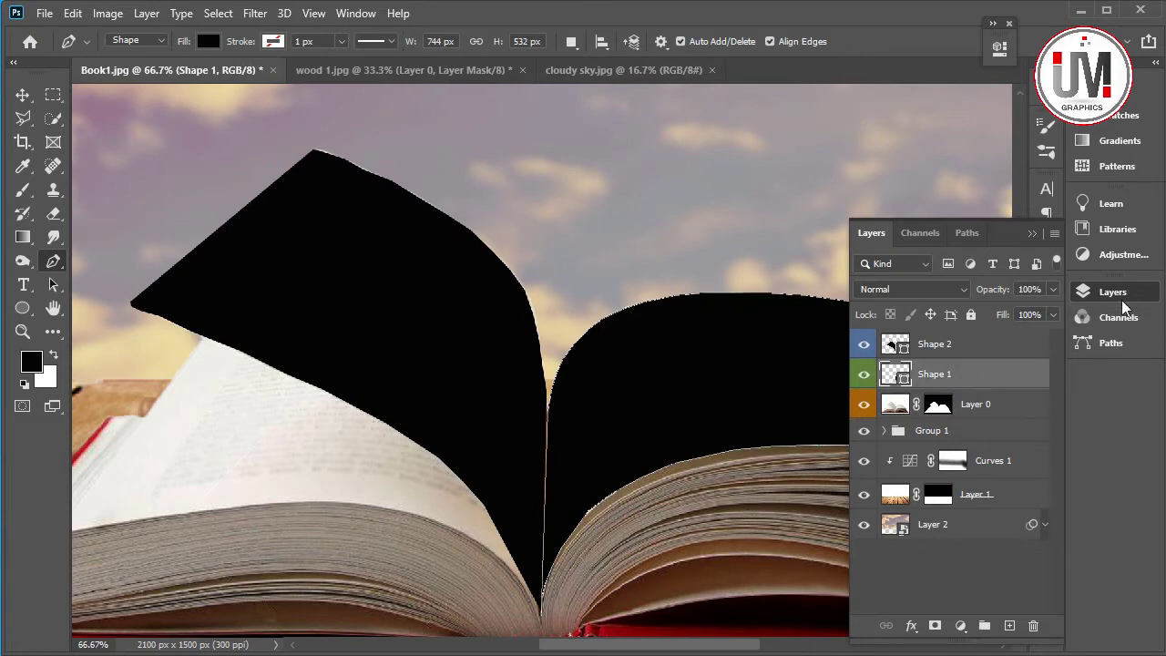
click(44, 12)
click(55, 48)
Open 03.jpg and drag a rectangular selection of its grass into the book composite.
click(214, 146)
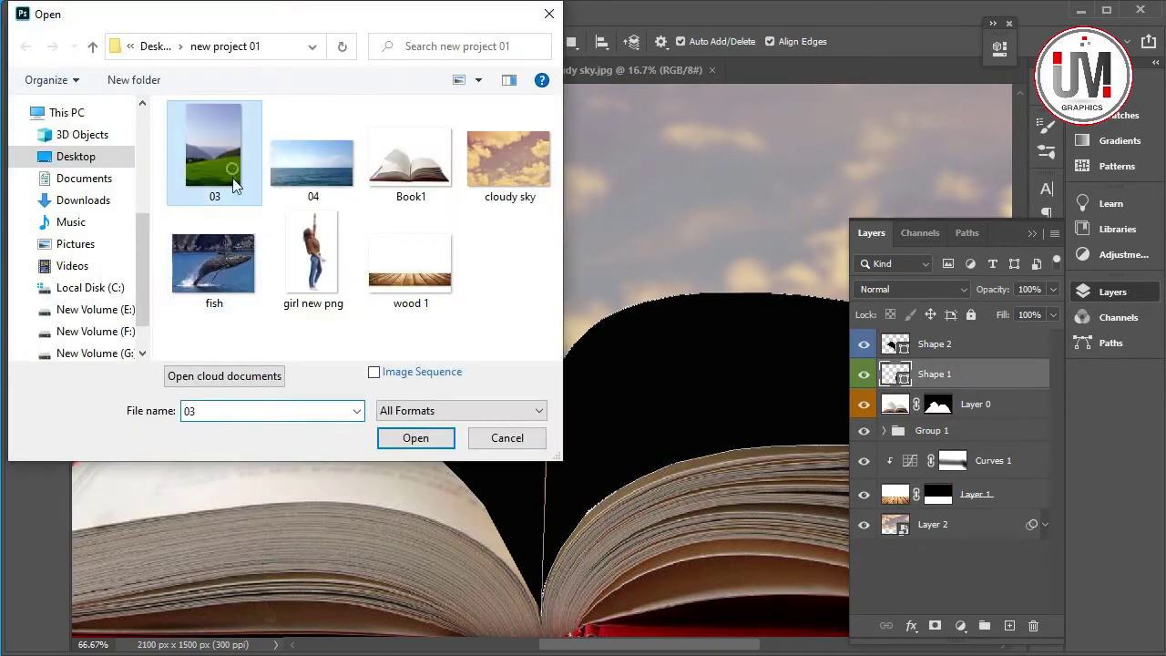
click(402, 440)
key(m)
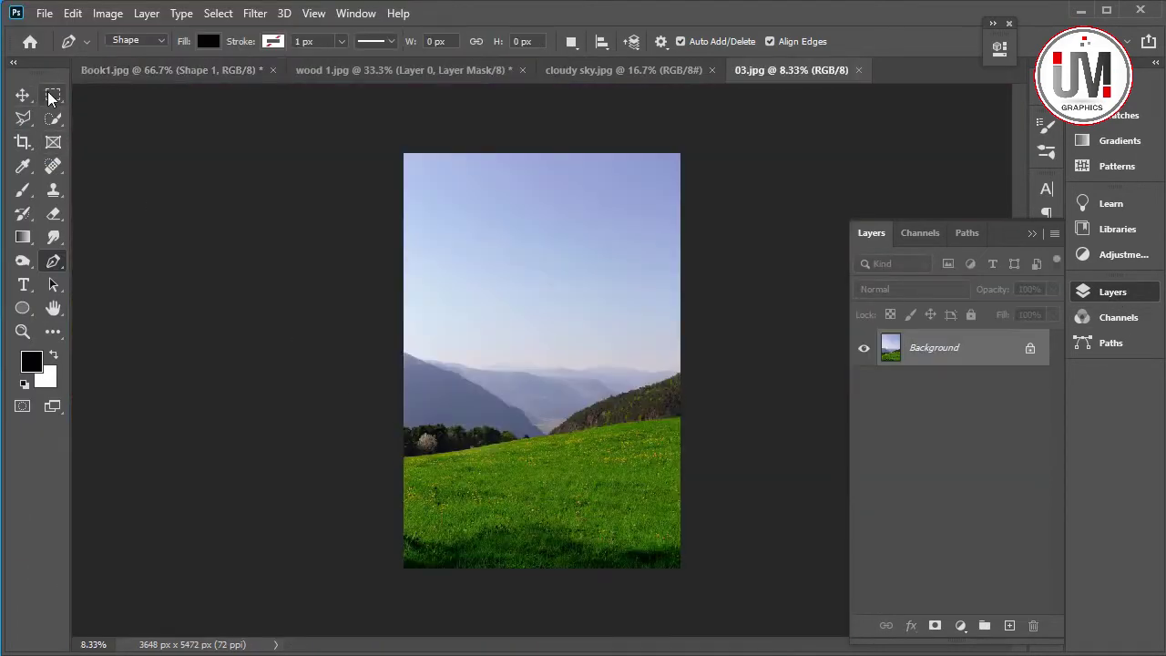
drag(683, 417, 380, 559)
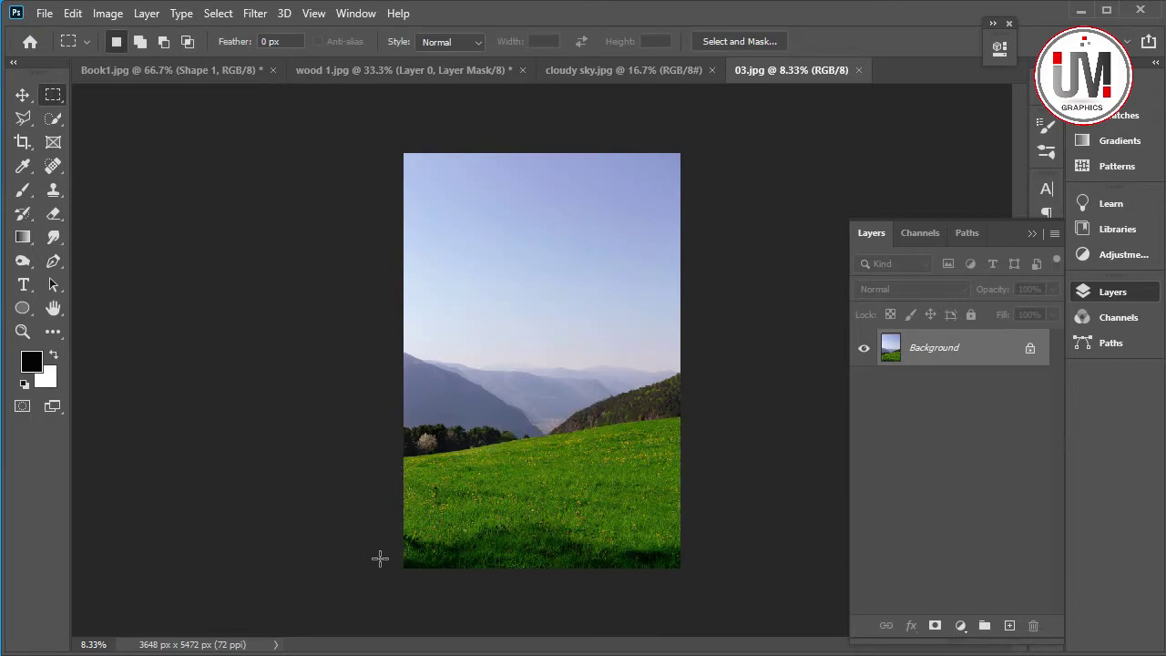
key(v)
drag(509, 468, 519, 378)
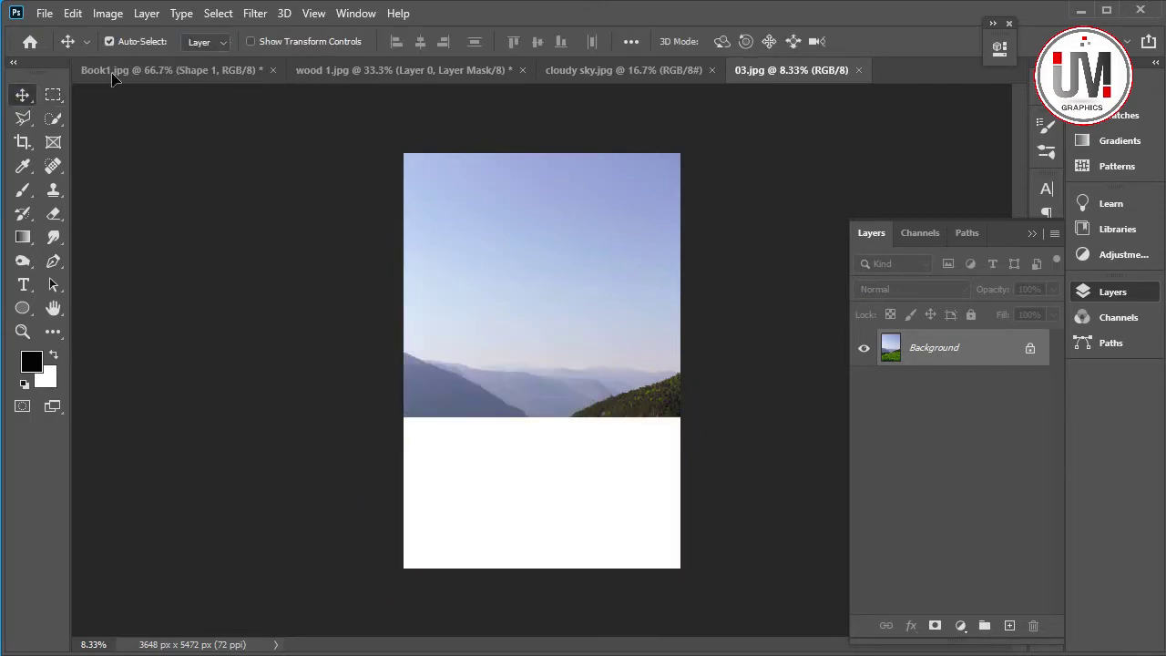
Clip the grass Layer 5 to the right-page Shape 1 layer.
key(z)
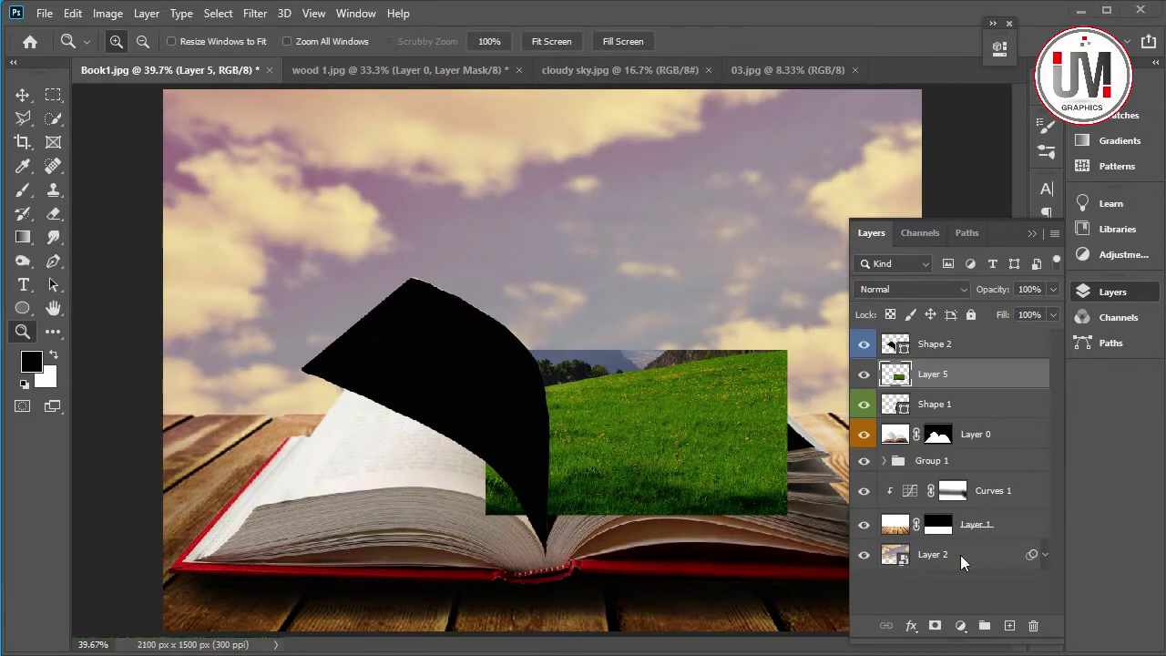
right_click(1014, 374)
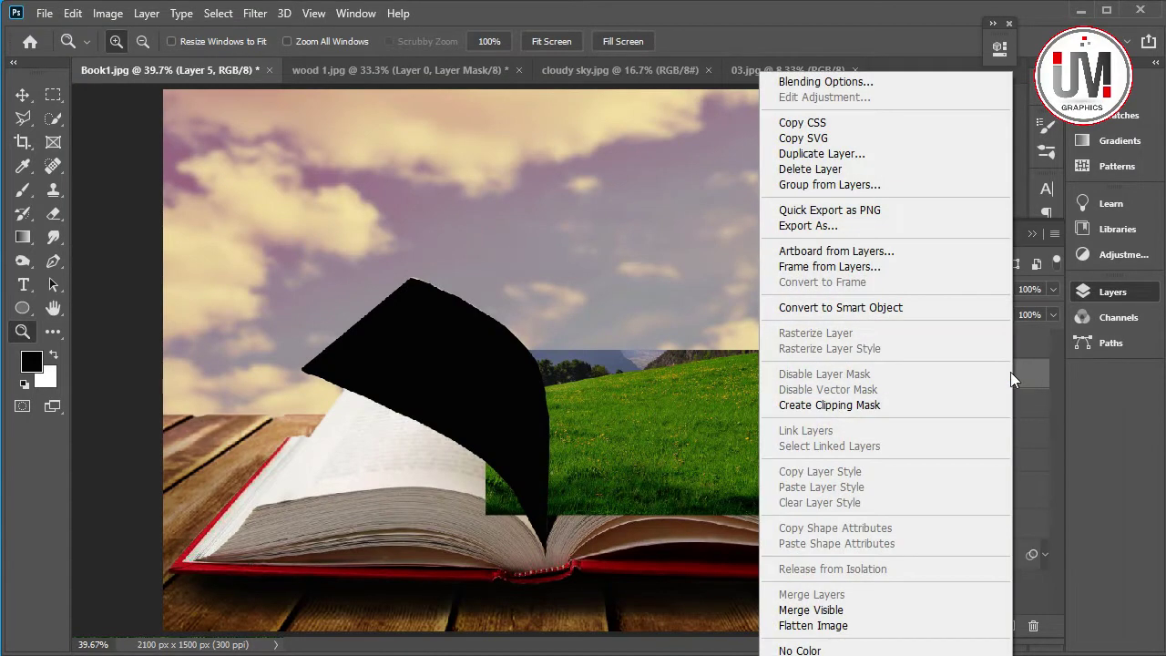
click(900, 412)
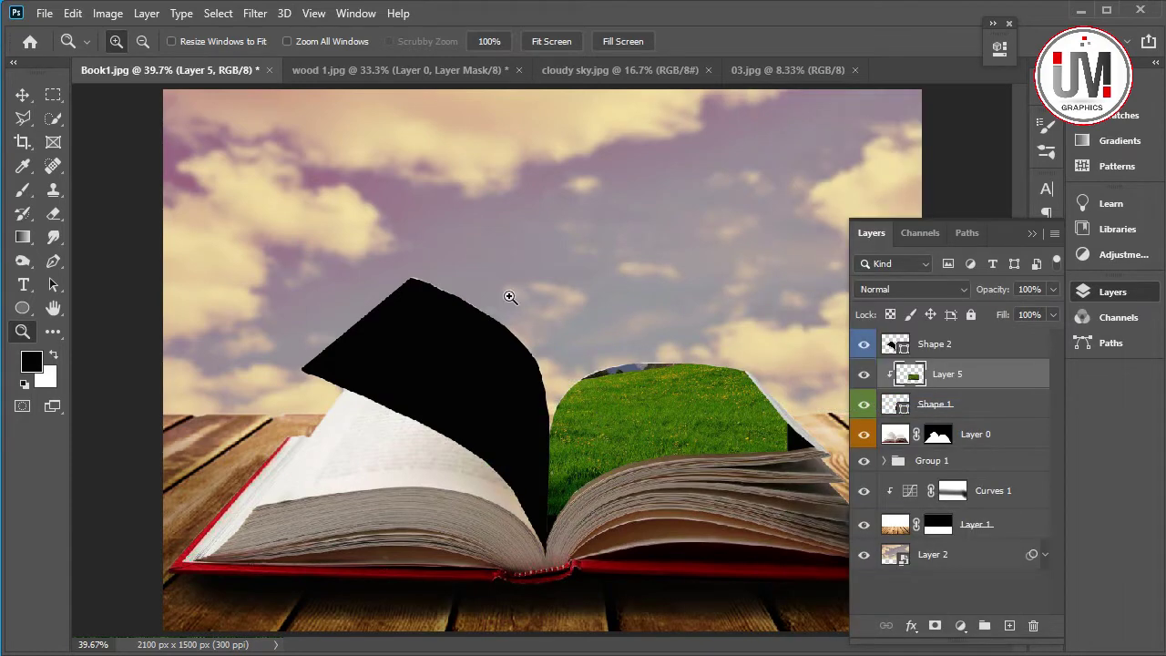
click(21, 95)
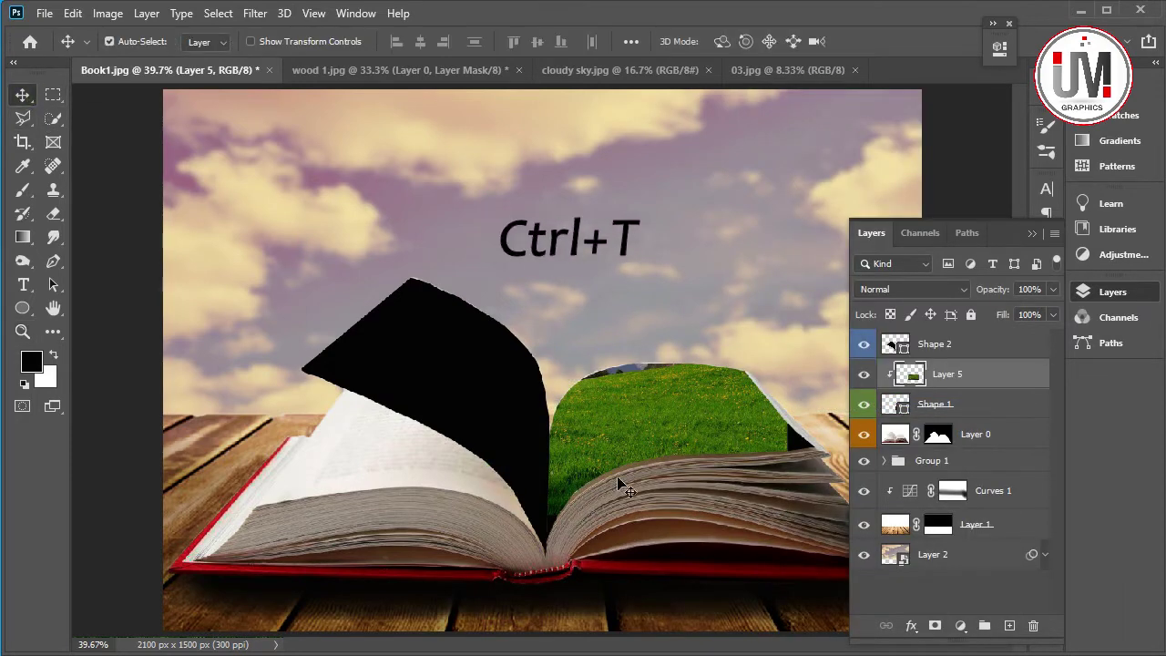
Nudge the grass, then free-transform it slightly larger and shift it up and right.
drag(626, 445, 628, 435)
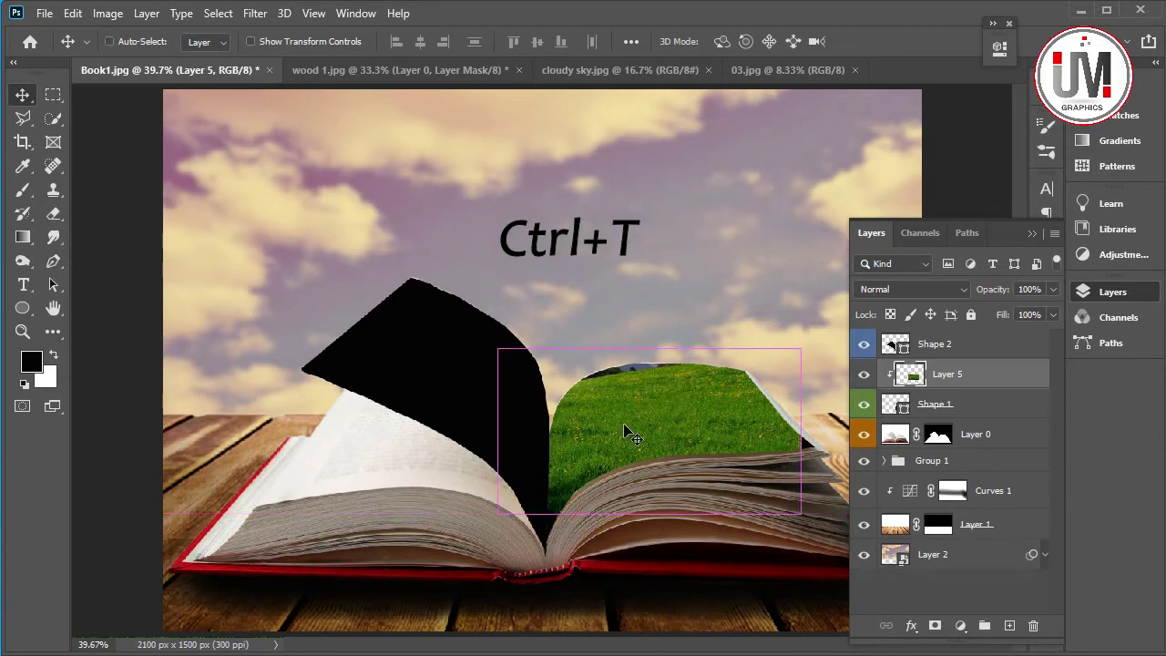
key(ctrl+t)
drag(655, 346, 655, 353)
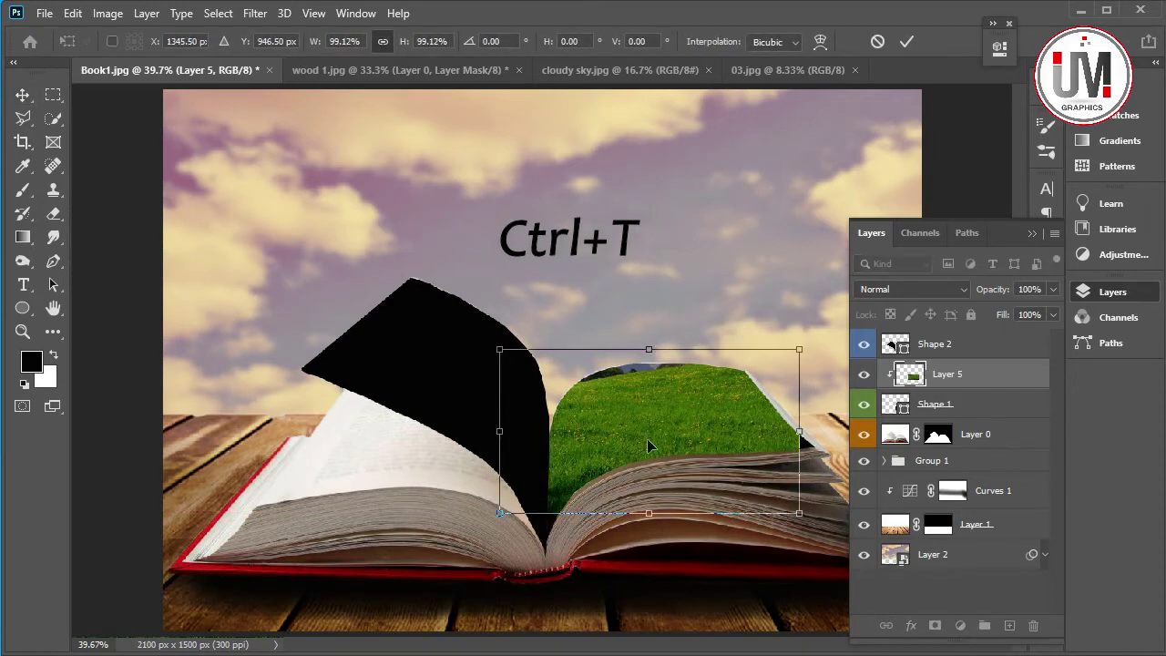
drag(641, 447, 657, 439)
Warp the grass into the spine and curve its top and right side, then commit.
right_click(620, 426)
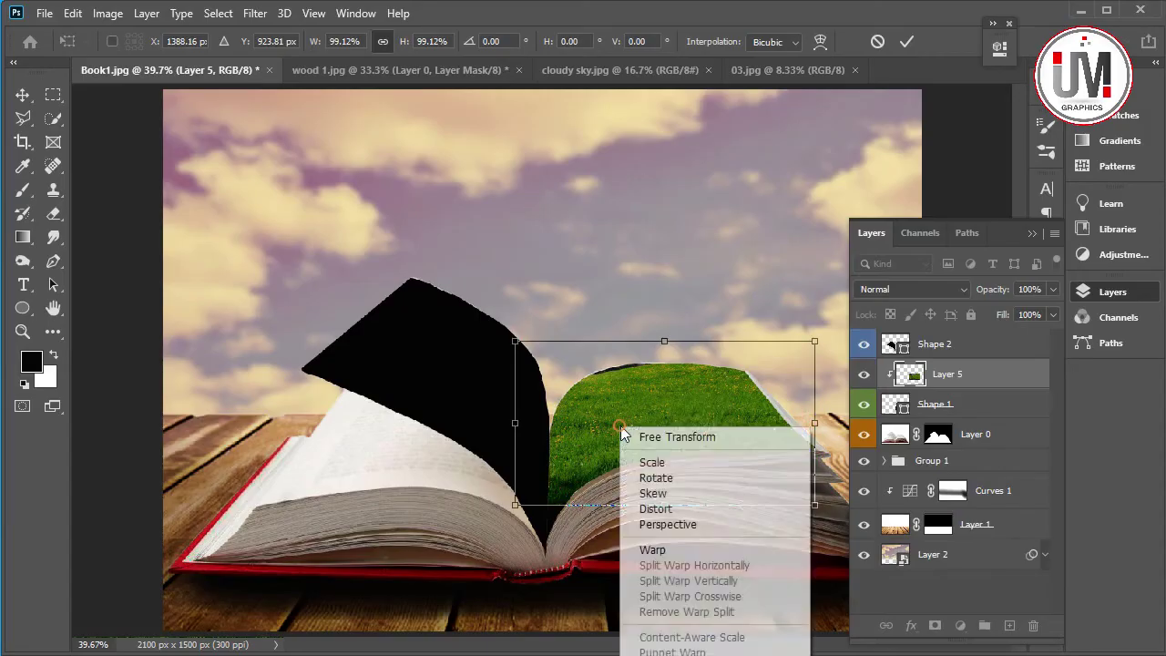
click(641, 552)
drag(516, 504, 497, 567)
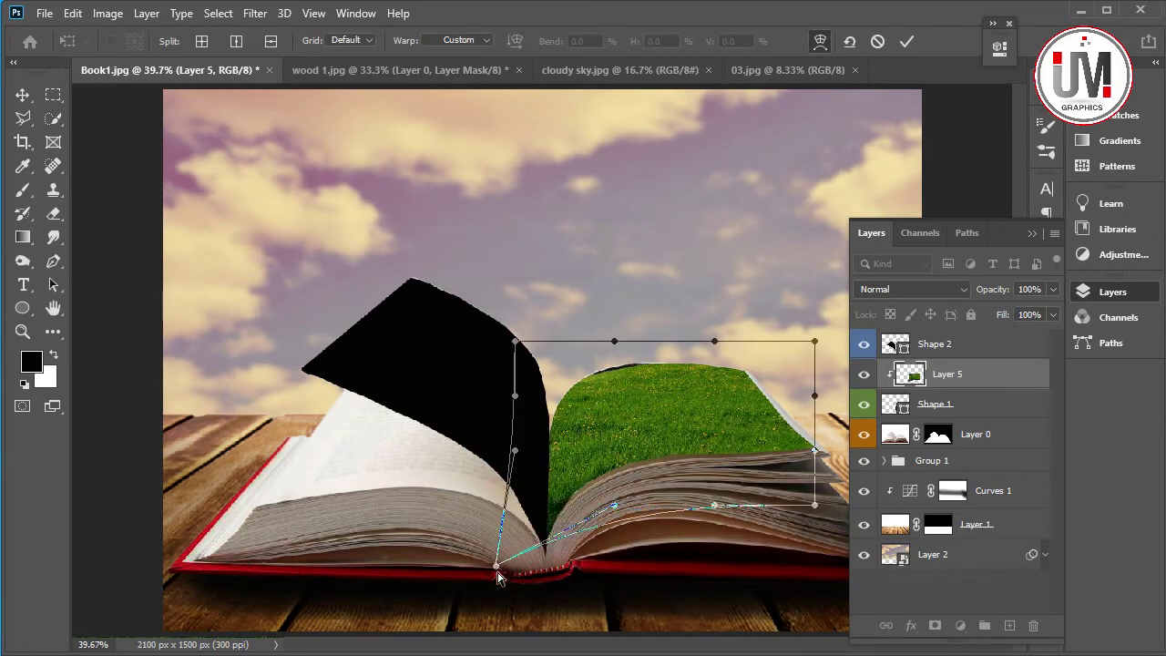
drag(615, 340, 617, 323)
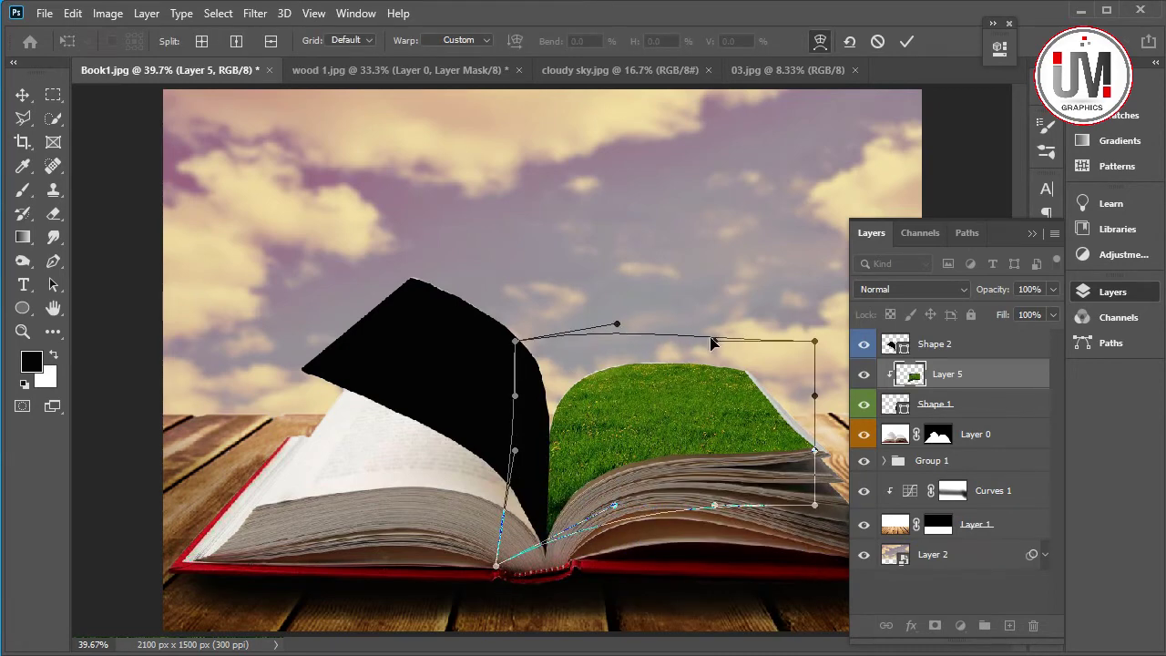
drag(814, 341, 815, 361)
drag(808, 492, 849, 496)
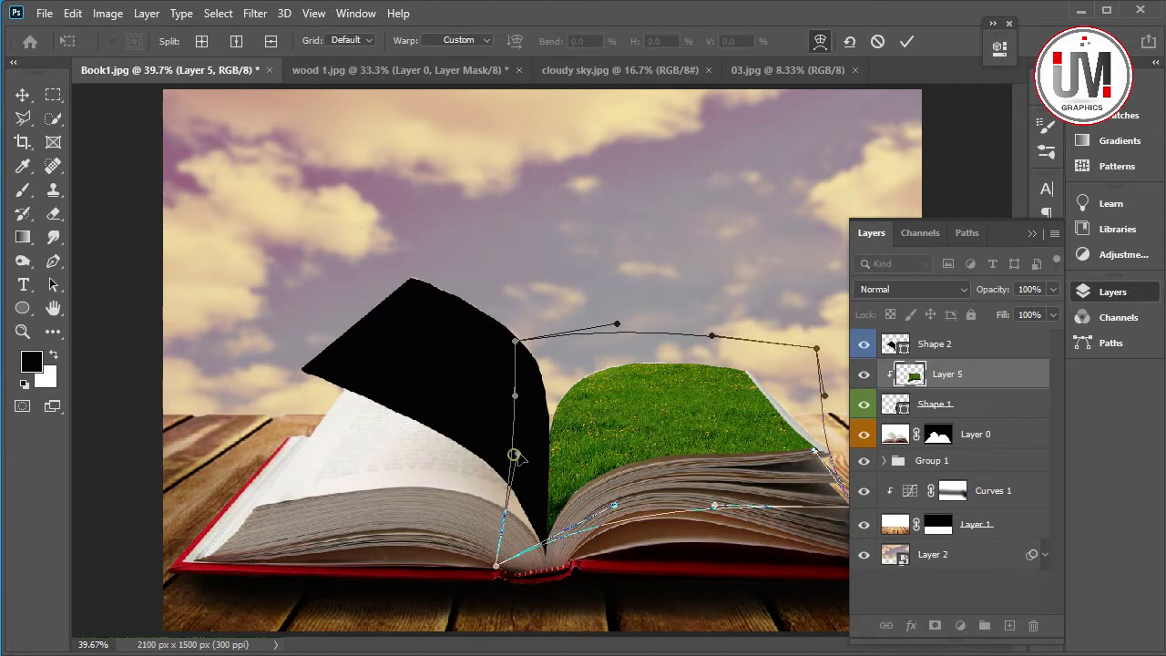
drag(515, 450, 522, 453)
drag(515, 340, 534, 347)
drag(619, 330, 623, 328)
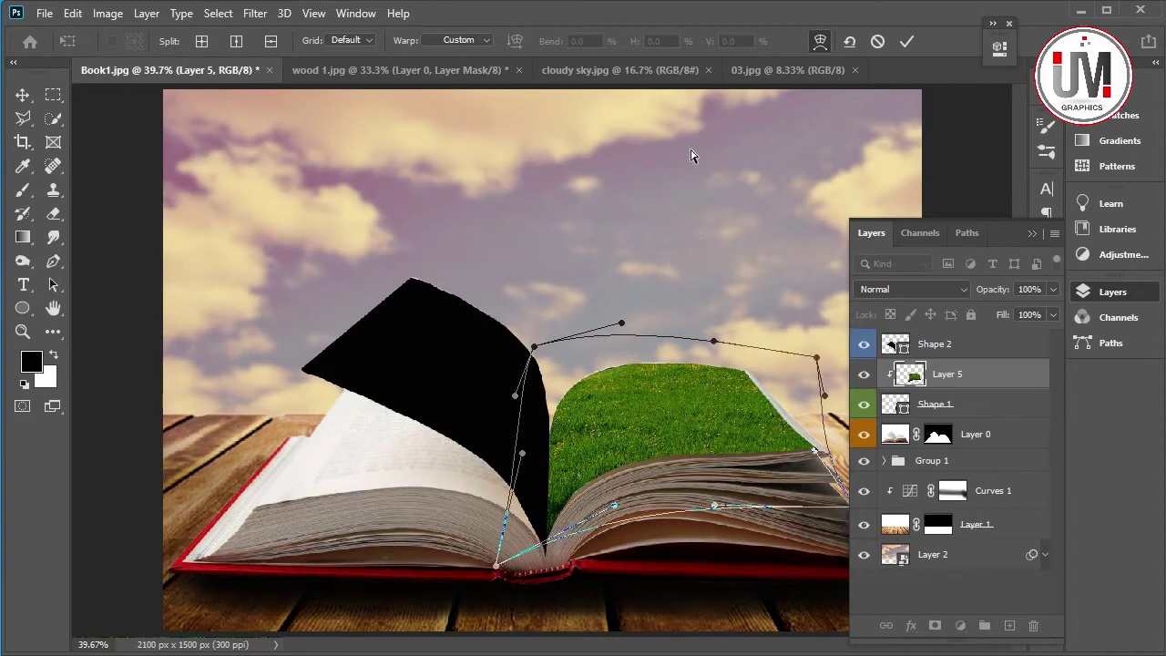
click(907, 41)
Load Shape 1's right-page outline as a selection and add it as Shape 1's layer mask.
click(1004, 411)
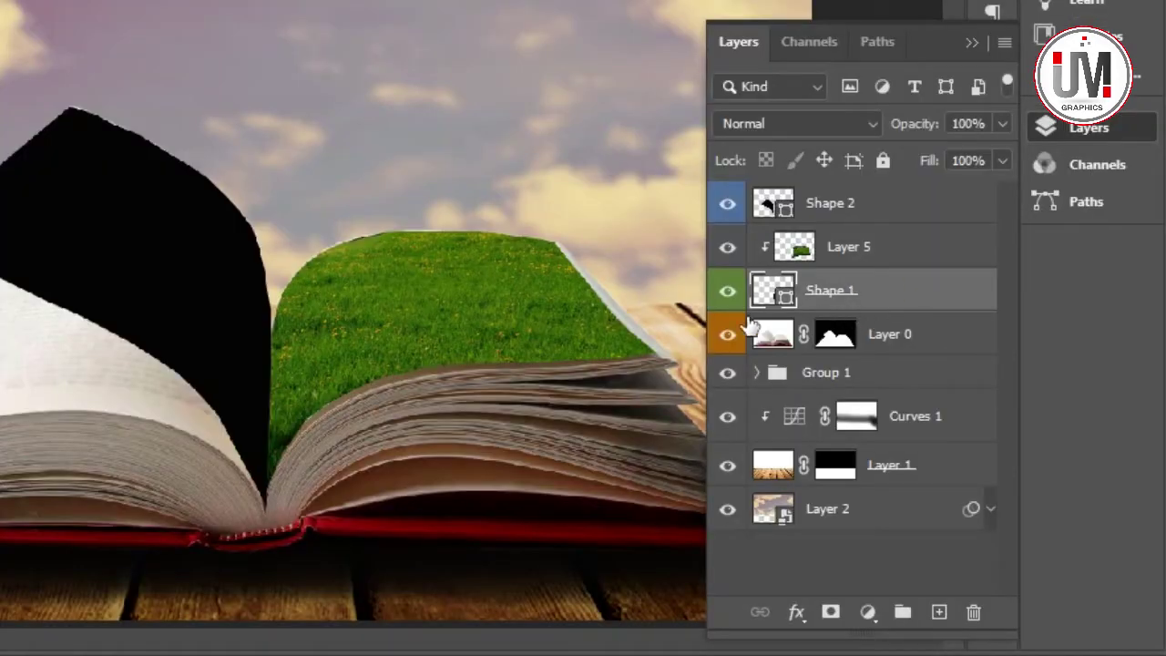
ctrl+click(770, 289)
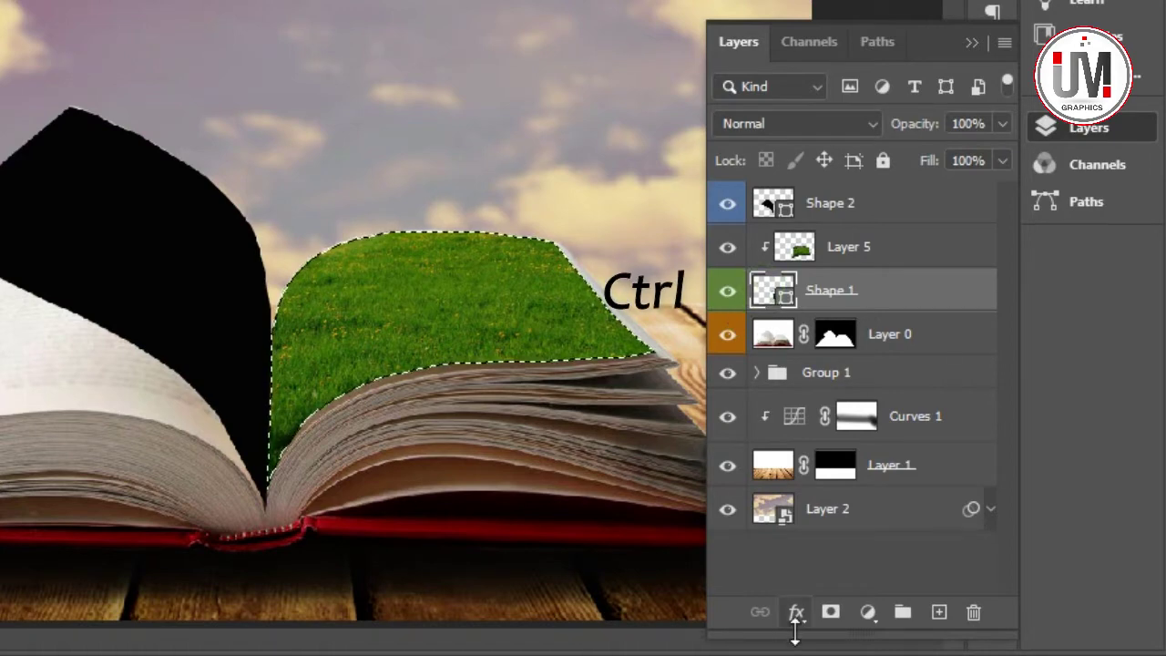
click(830, 613)
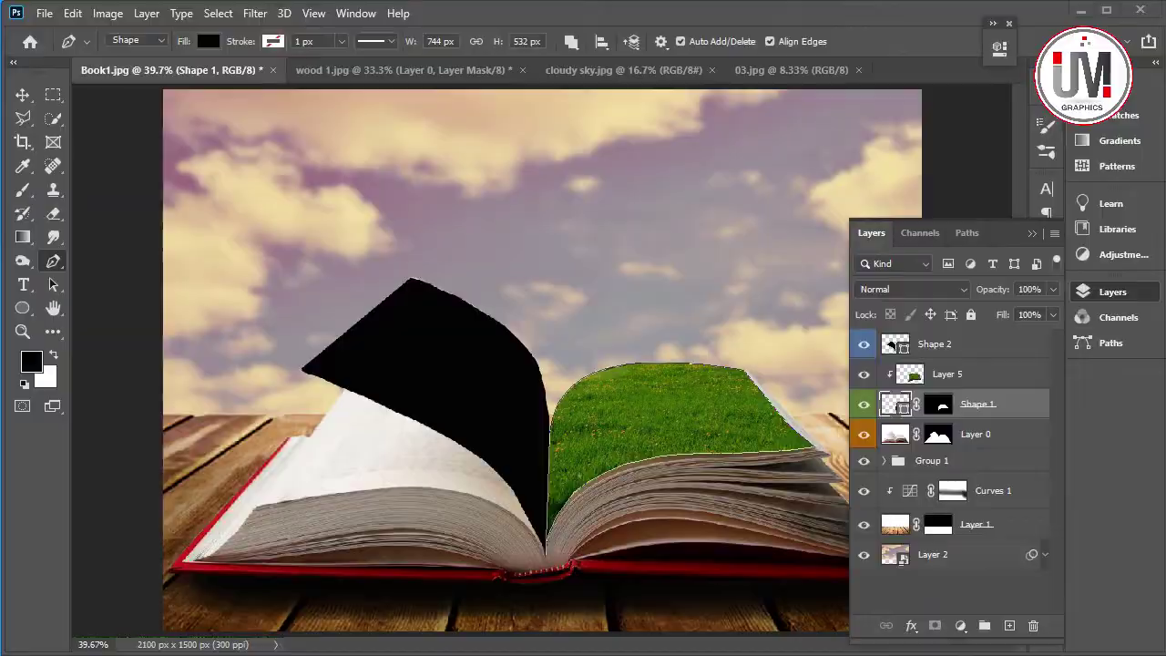
click(1104, 290)
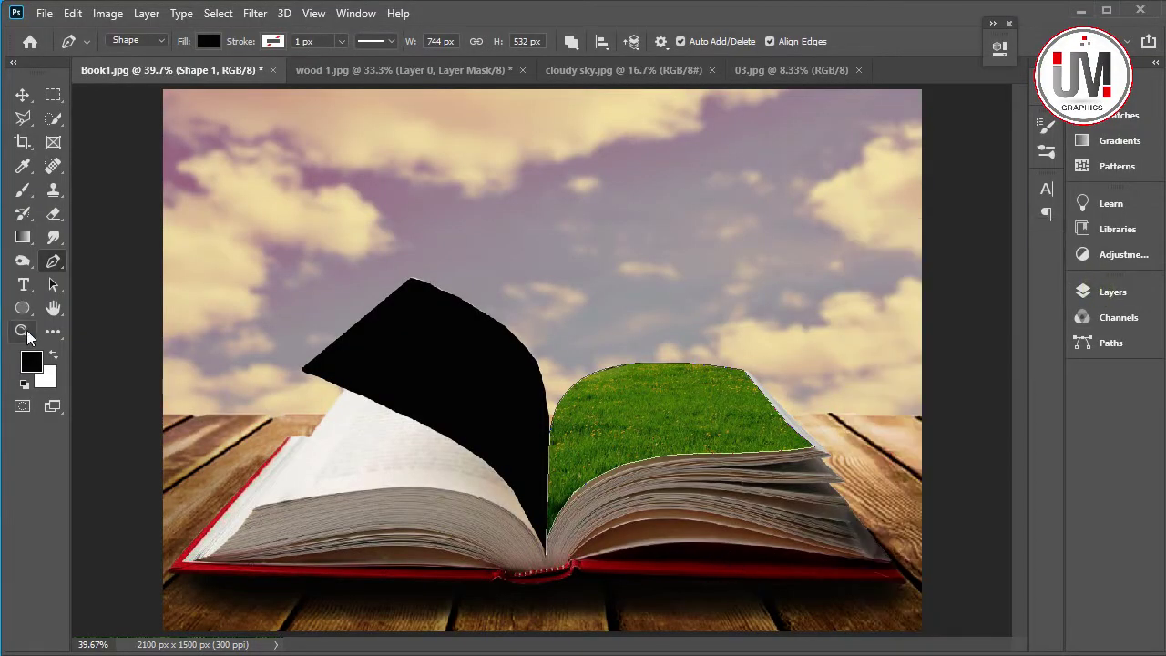
Zoom in on the grass page to 100%.
click(23, 331)
click(782, 466)
click(753, 443)
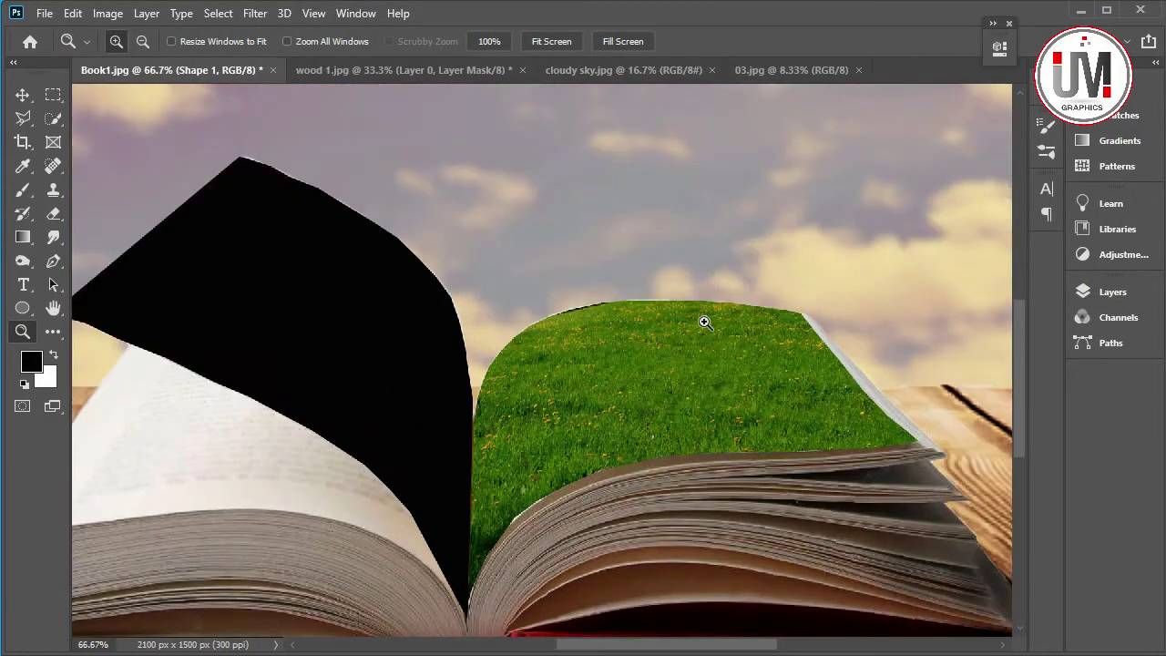
click(705, 323)
Start a Pen path at the hill's left edge, arching through the sky above it.
click(53, 264)
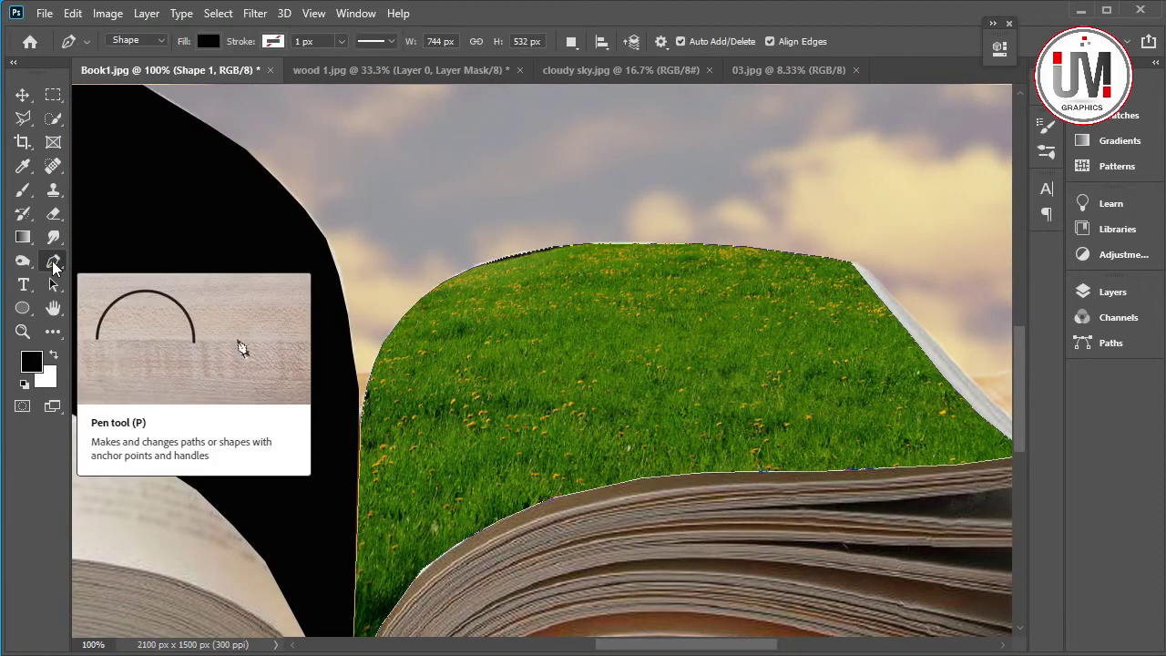
click(368, 301)
click(396, 250)
click(445, 222)
click(531, 196)
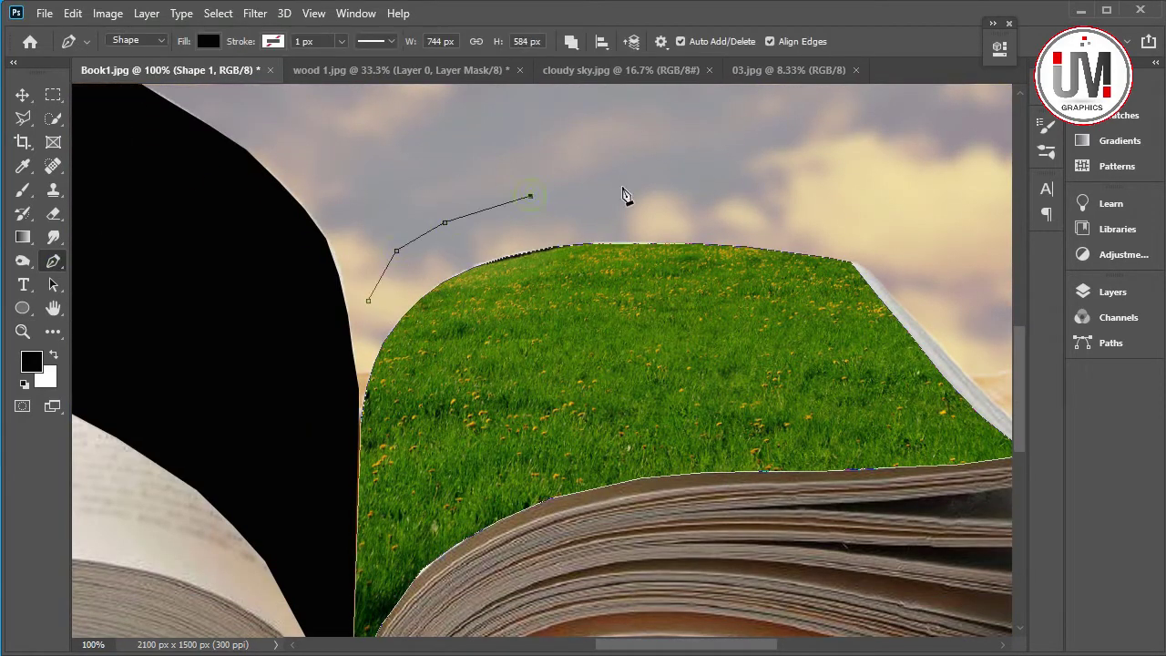
click(633, 184)
click(757, 183)
Run the path down the hill's right side and back leftward across the grass.
click(917, 287)
click(907, 323)
click(830, 340)
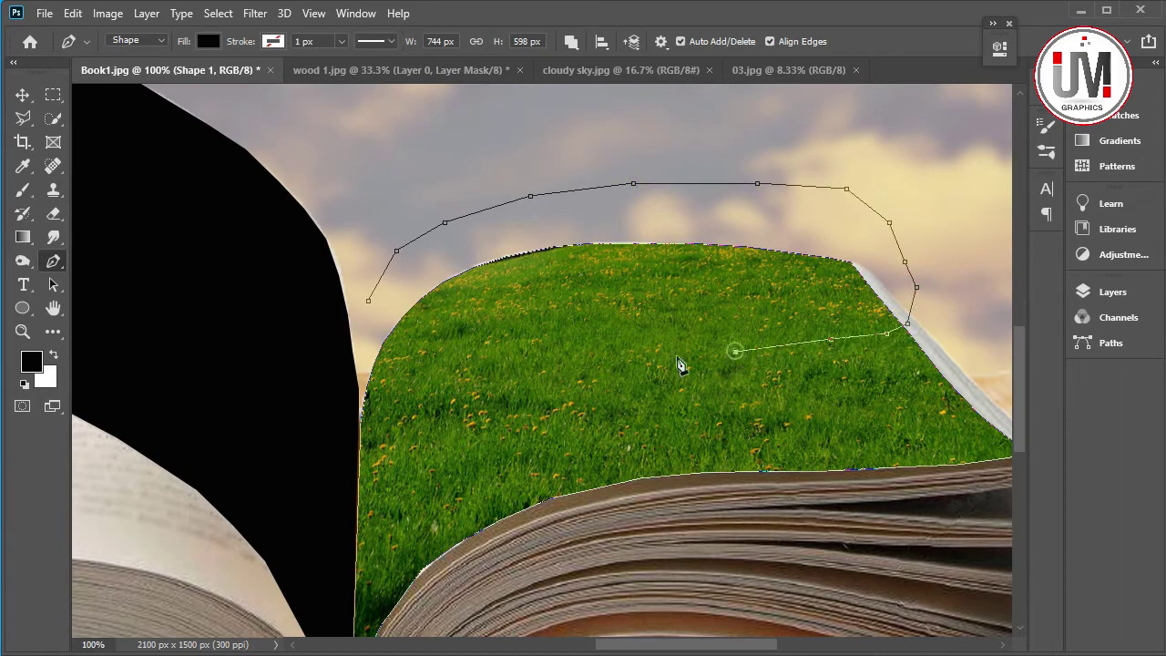
click(665, 358)
click(529, 351)
click(401, 404)
click(381, 426)
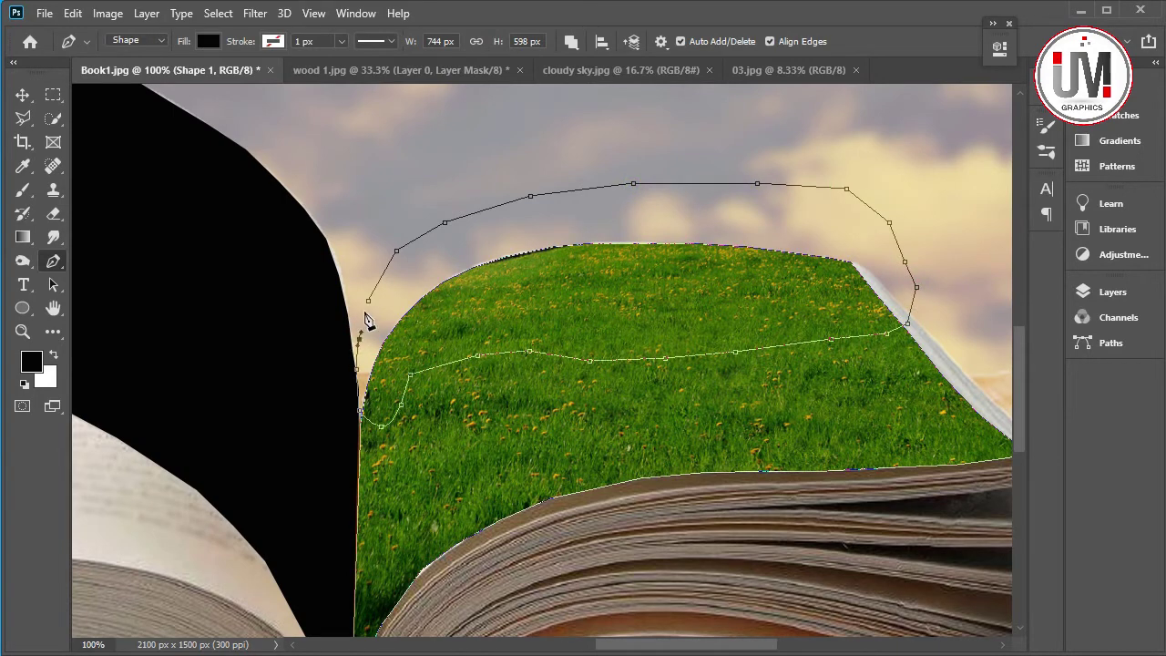
Set up the Brush tool with grass brush 4 at a reduced size.
click(23, 190)
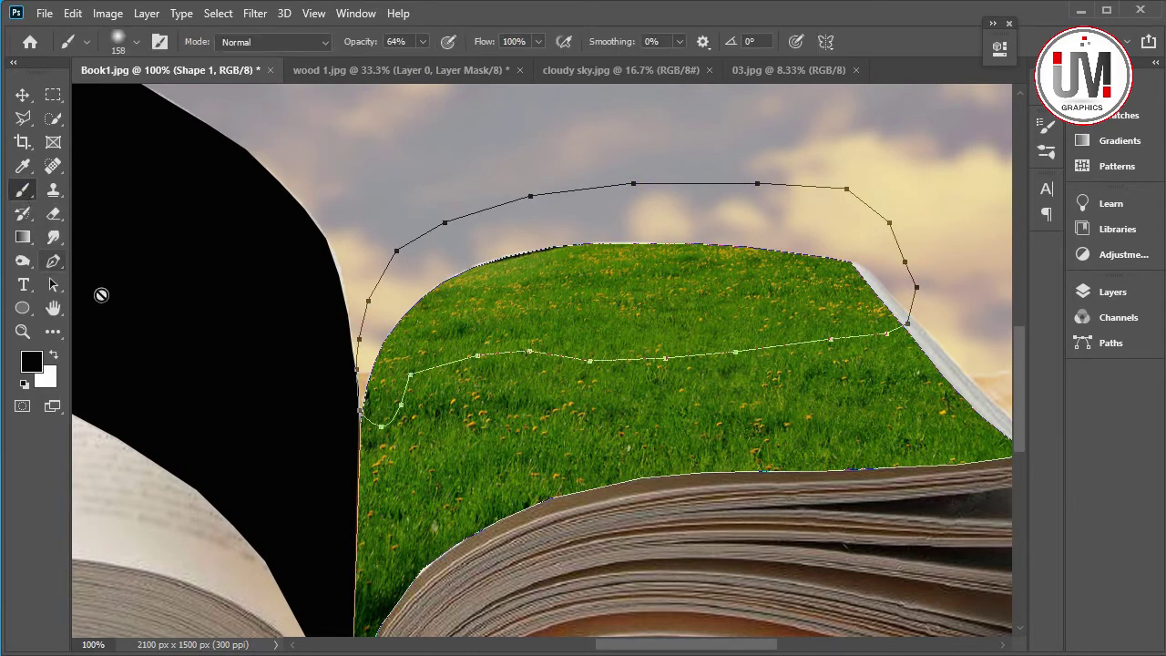
right_click(496, 297)
click(514, 514)
scroll(614, 510, down, 2)
scroll(613, 511, down, 2)
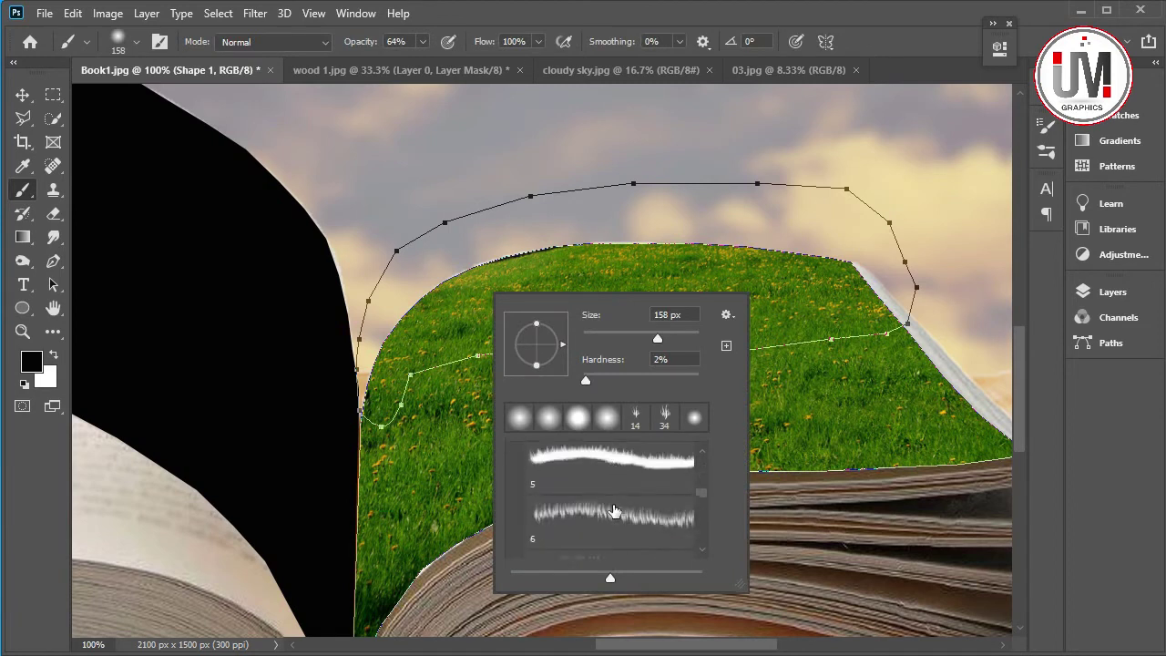
click(614, 515)
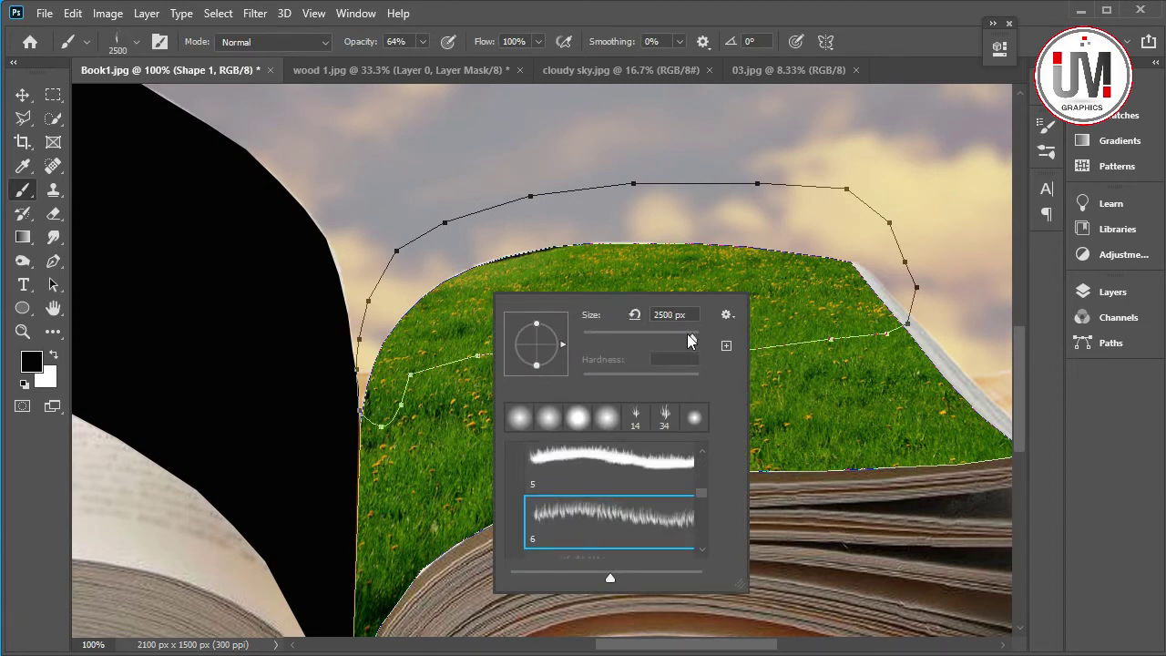
drag(690, 340, 679, 338)
right_click(616, 359)
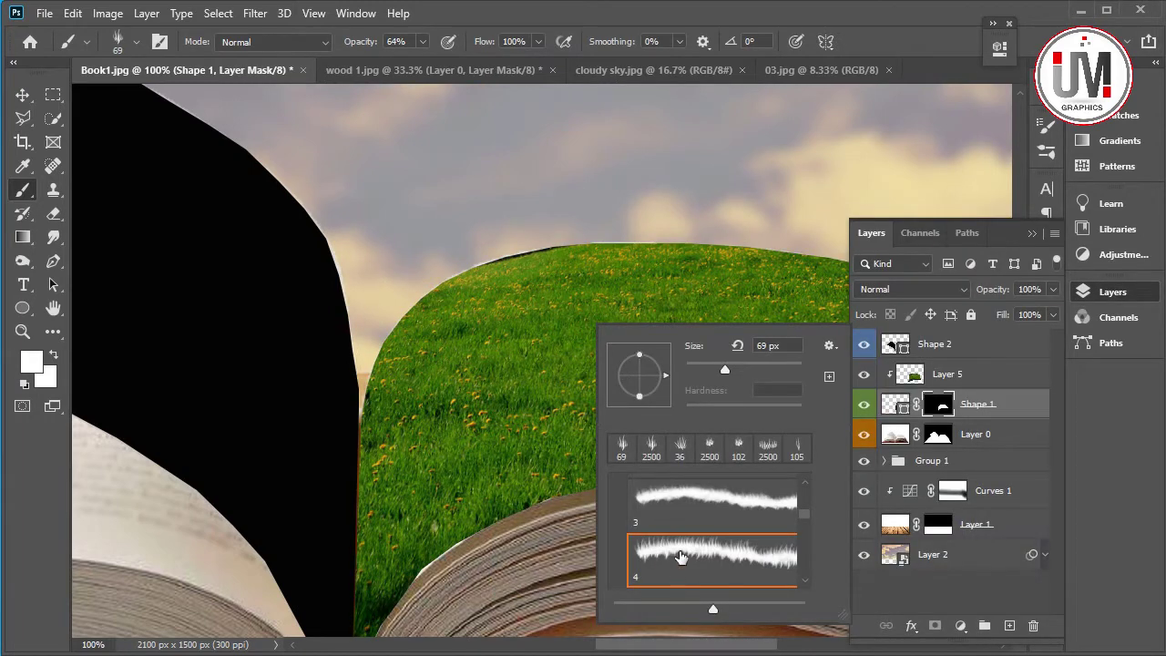
click(681, 556)
drag(749, 369, 741, 369)
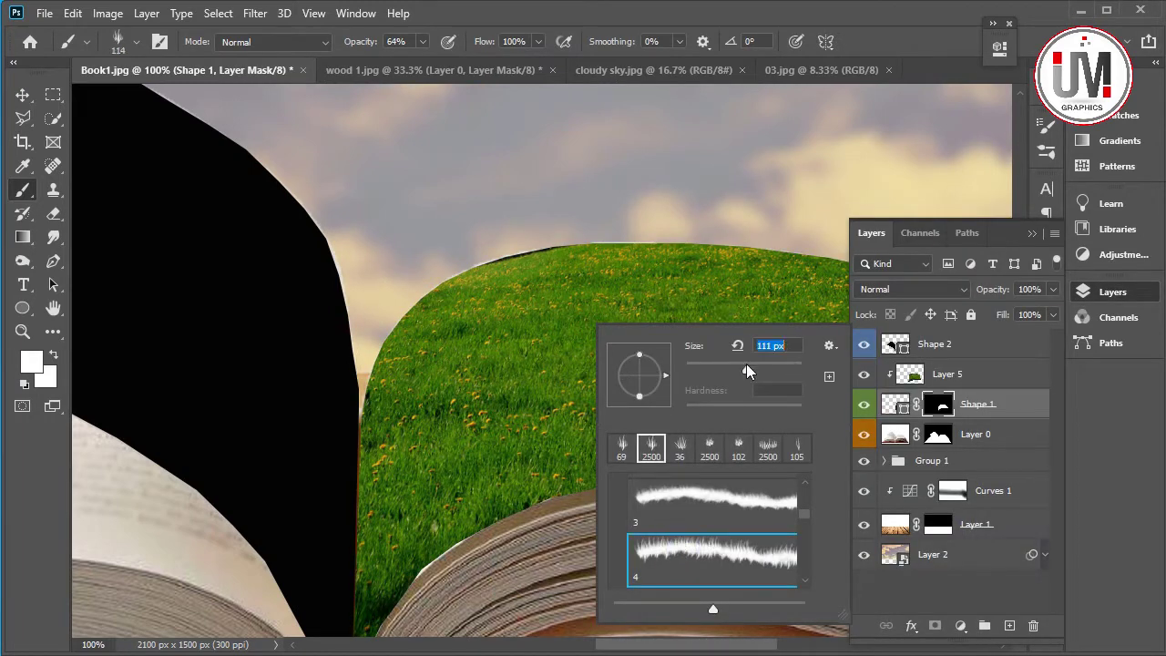
key(Return)
Paint grass blades along the hill's top and sides, resizing the brush to 42 px.
mouse_move(729, 239)
mouse_down()
mouse_move(465, 287)
mouse_move(364, 387)
mouse_up()
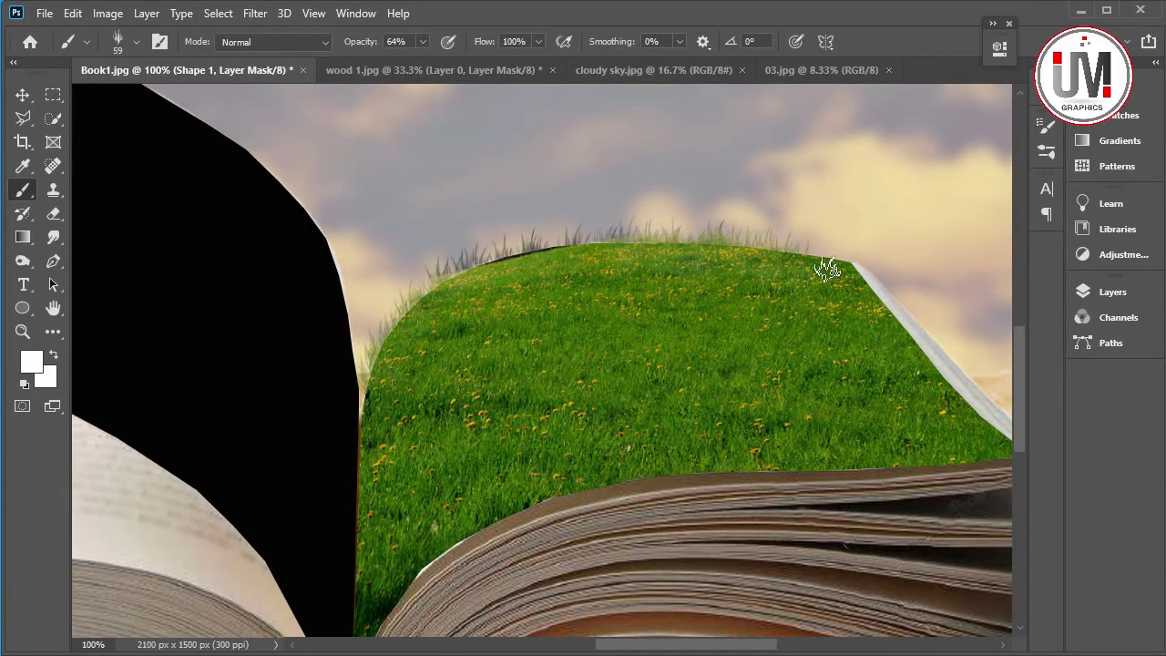
mouse_move(825, 255)
mouse_down()
mouse_move(846, 268)
mouse_move(866, 314)
mouse_up()
drag(990, 366, 982, 367)
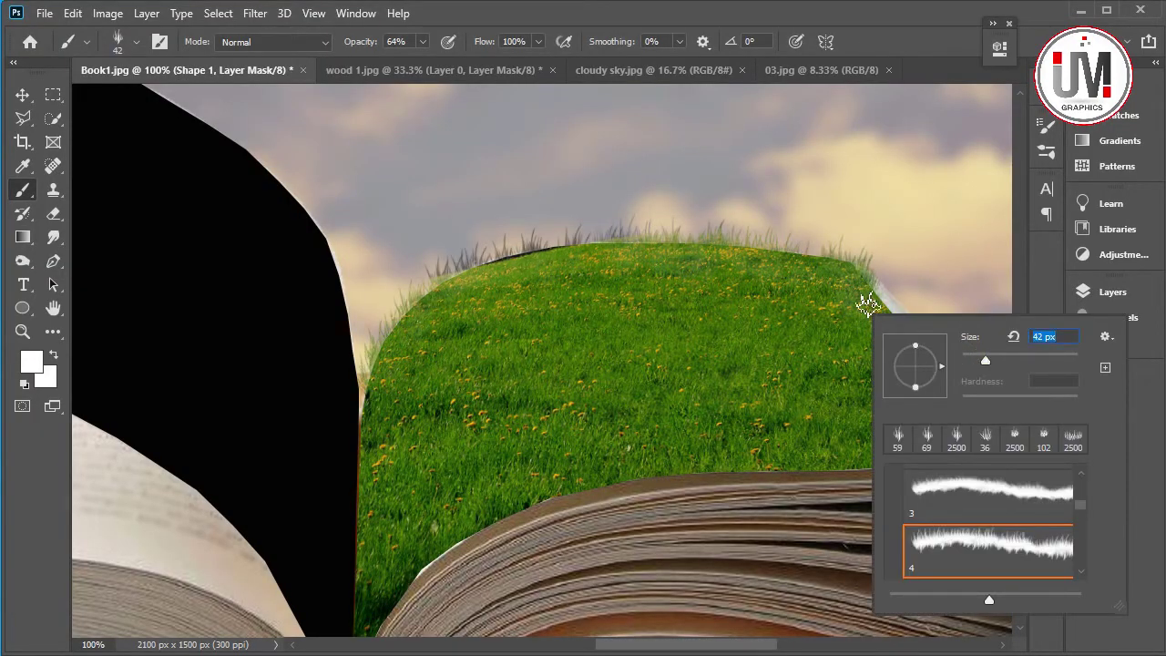
key(Return)
mouse_move(809, 257)
mouse_down()
mouse_move(656, 250)
mouse_move(550, 262)
mouse_move(486, 294)
mouse_move(441, 290)
mouse_move(402, 336)
mouse_move(364, 436)
mouse_up()
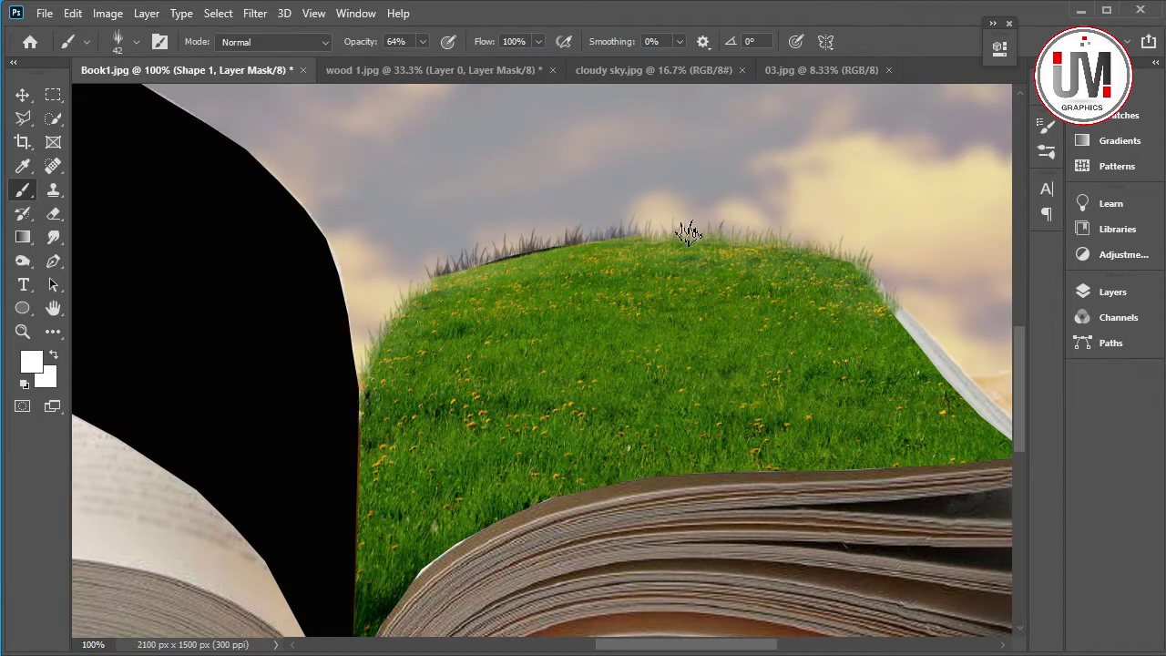
drag(884, 326, 911, 346)
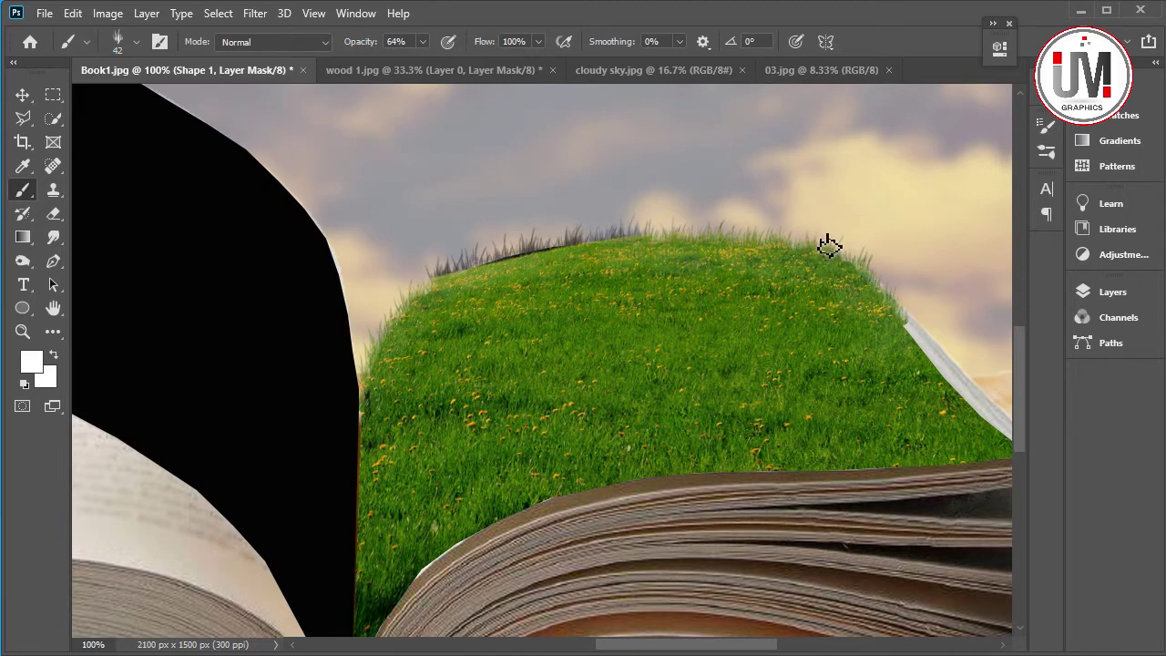
key(F7)
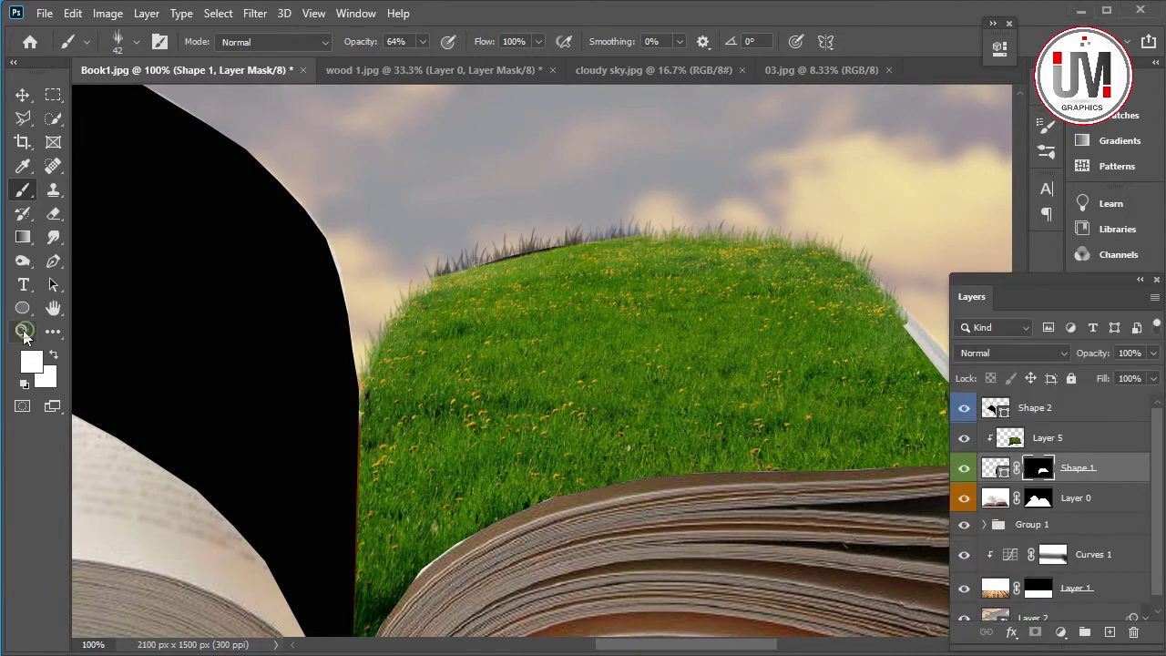
Zoom out, select Layer 5, and burn the hill's top and sides with a 146 px brush.
click(22, 331)
key(ctrl+minus)
key(ctrl+minus)
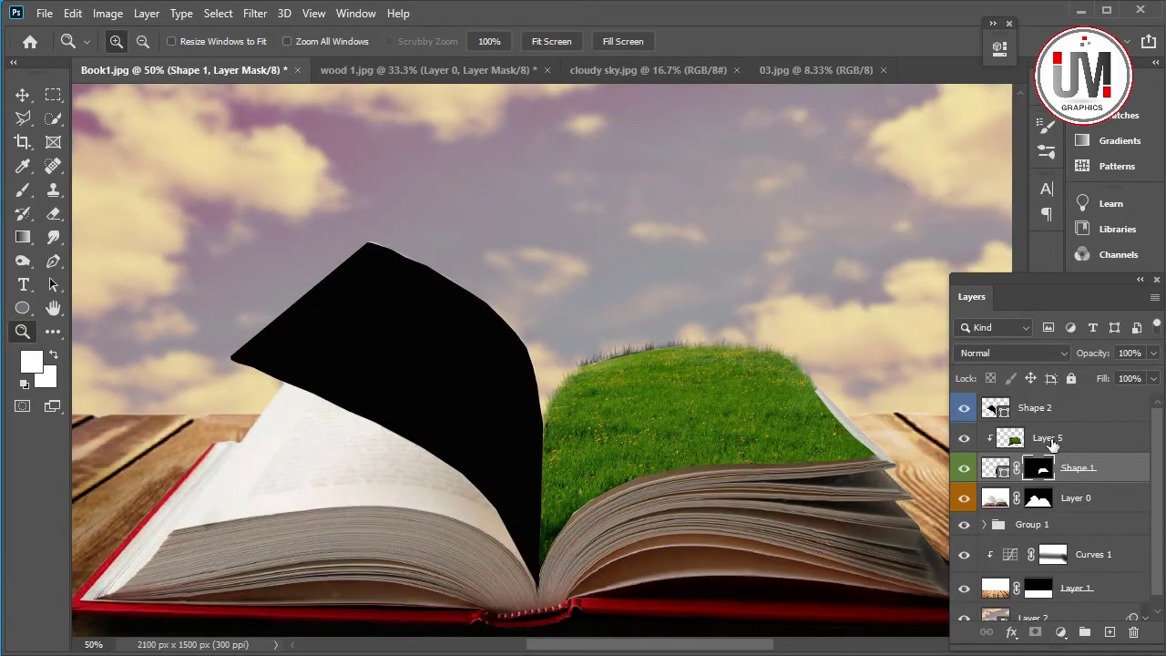
click(1051, 440)
click(23, 260)
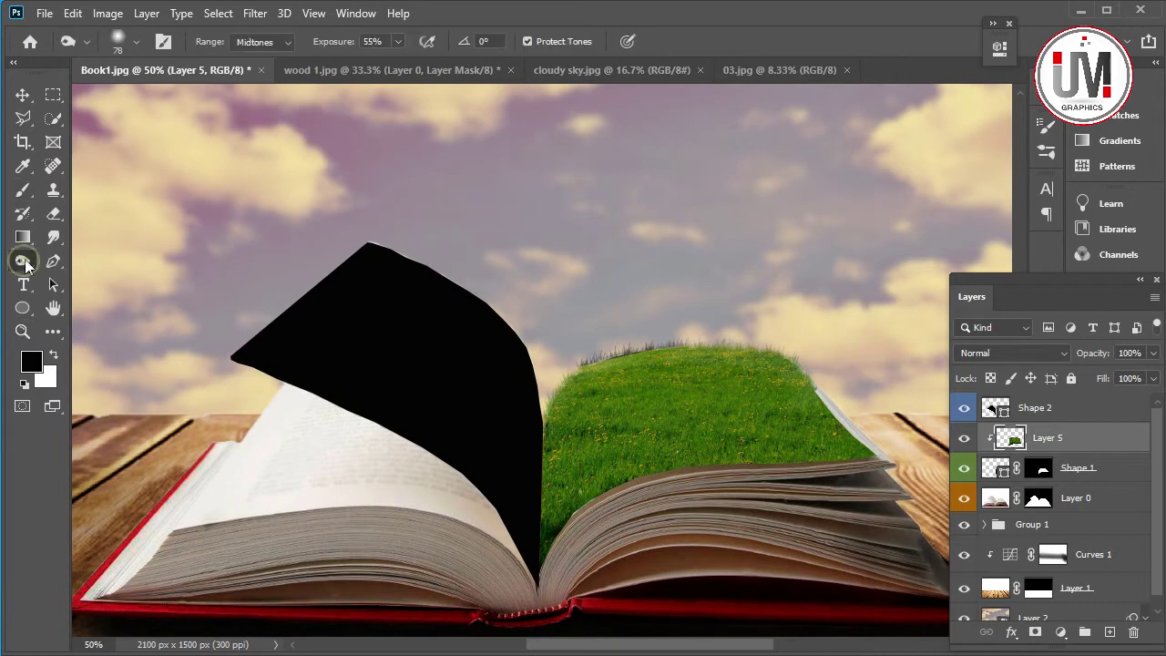
right_click(637, 468)
click(397, 41)
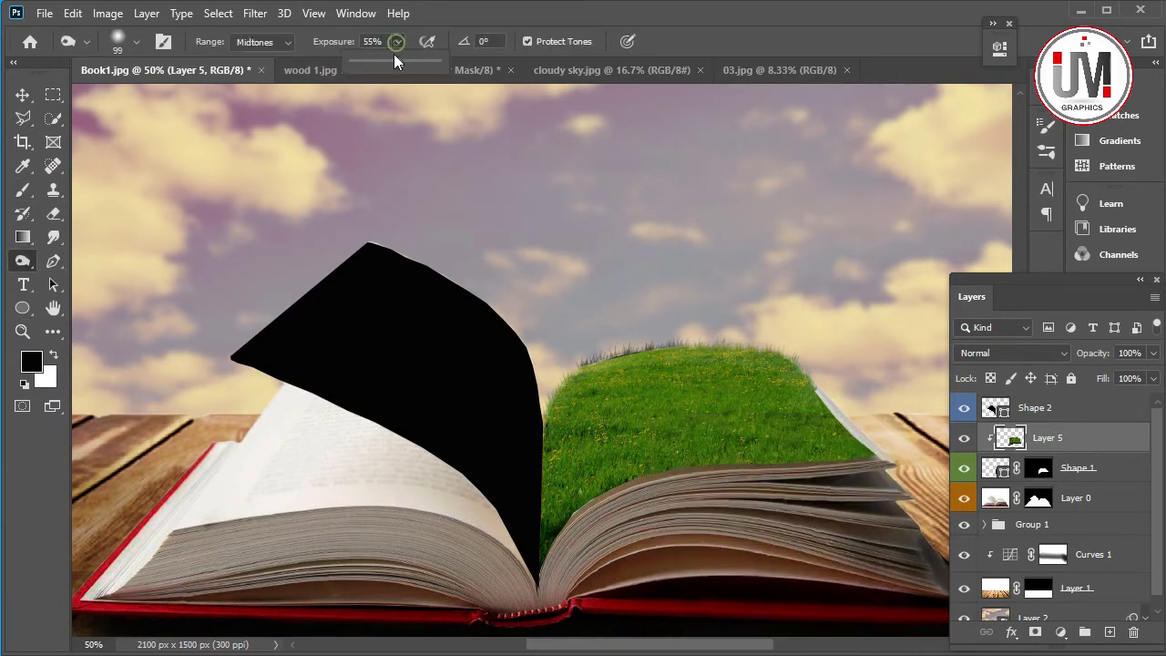
right_click(629, 410)
drag(795, 460, 806, 460)
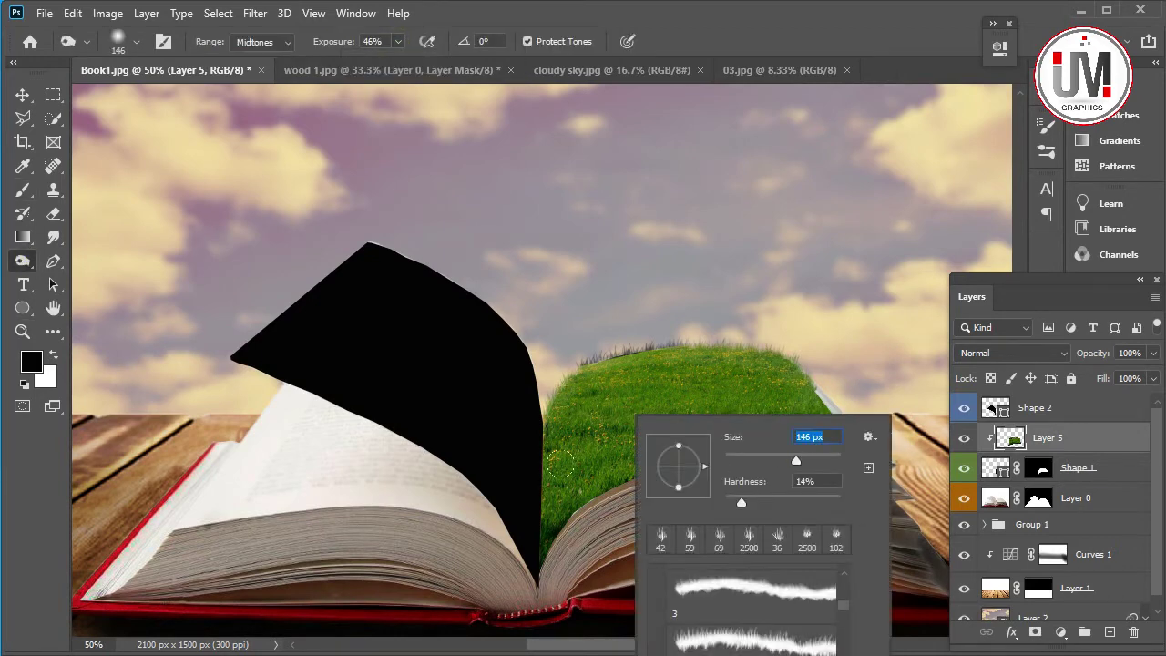
key(Return)
mouse_move(652, 419)
mouse_down()
mouse_move(646, 370)
mouse_move(747, 391)
mouse_move(684, 417)
mouse_move(559, 412)
mouse_move(558, 501)
mouse_up()
Lower the burn exposure to 27%, then switch to Dodge with a 102 px brush.
right_click(23, 262)
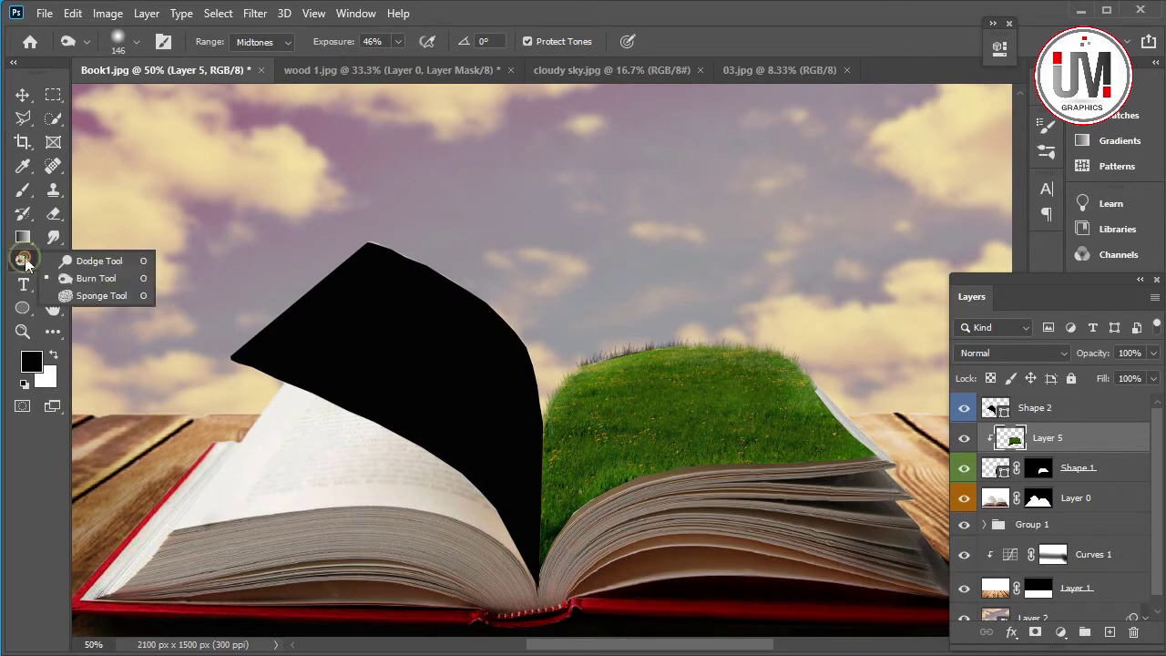
click(91, 279)
click(398, 41)
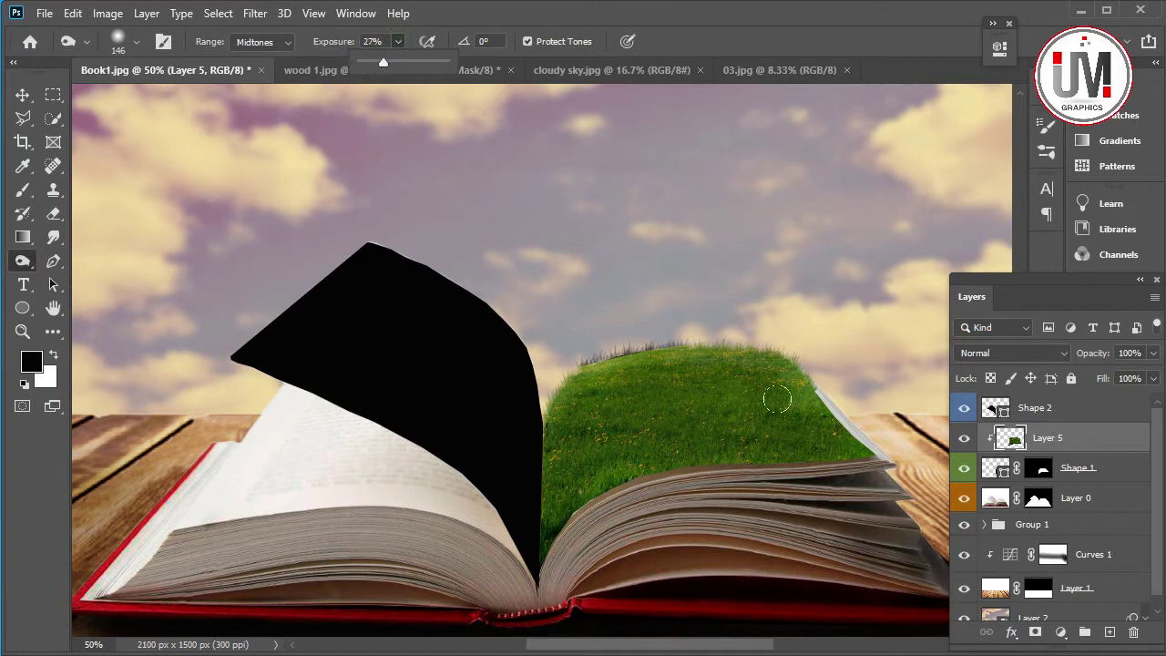
click(692, 364)
right_click(23, 264)
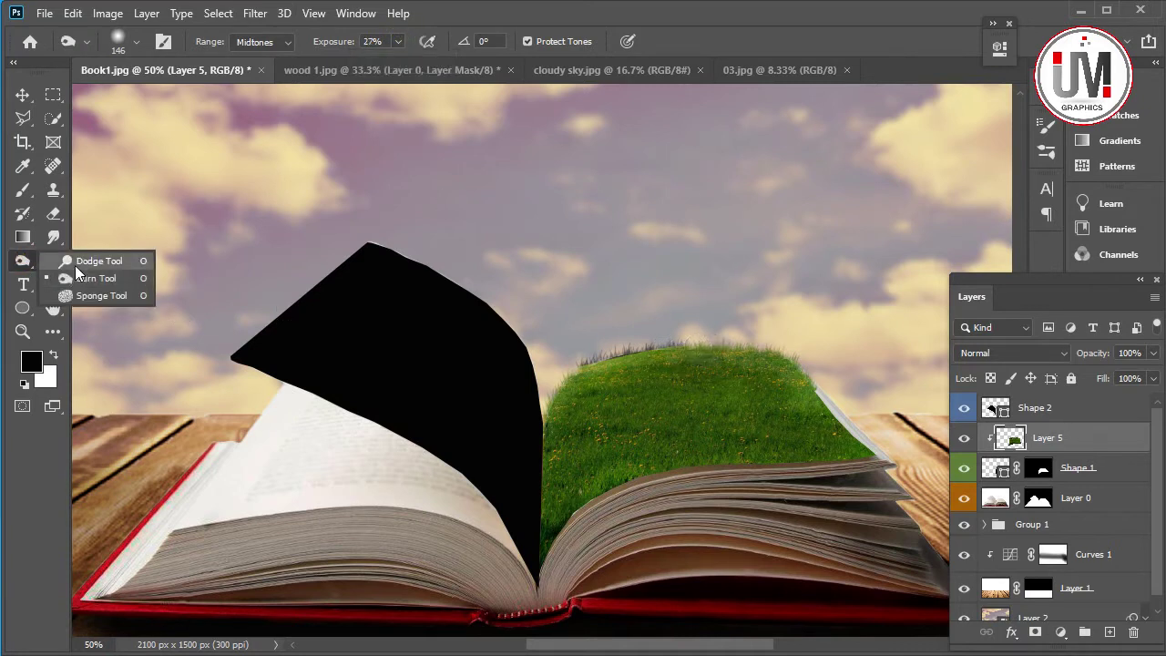
click(91, 262)
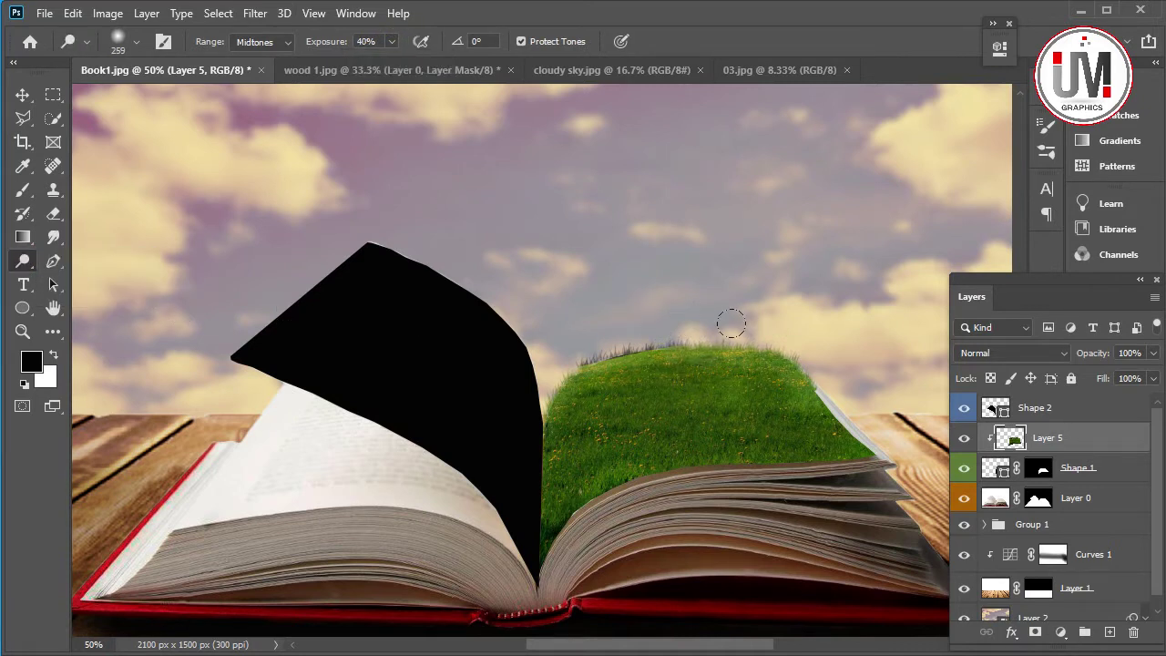
right_click(669, 352)
drag(839, 397, 820, 397)
click(597, 441)
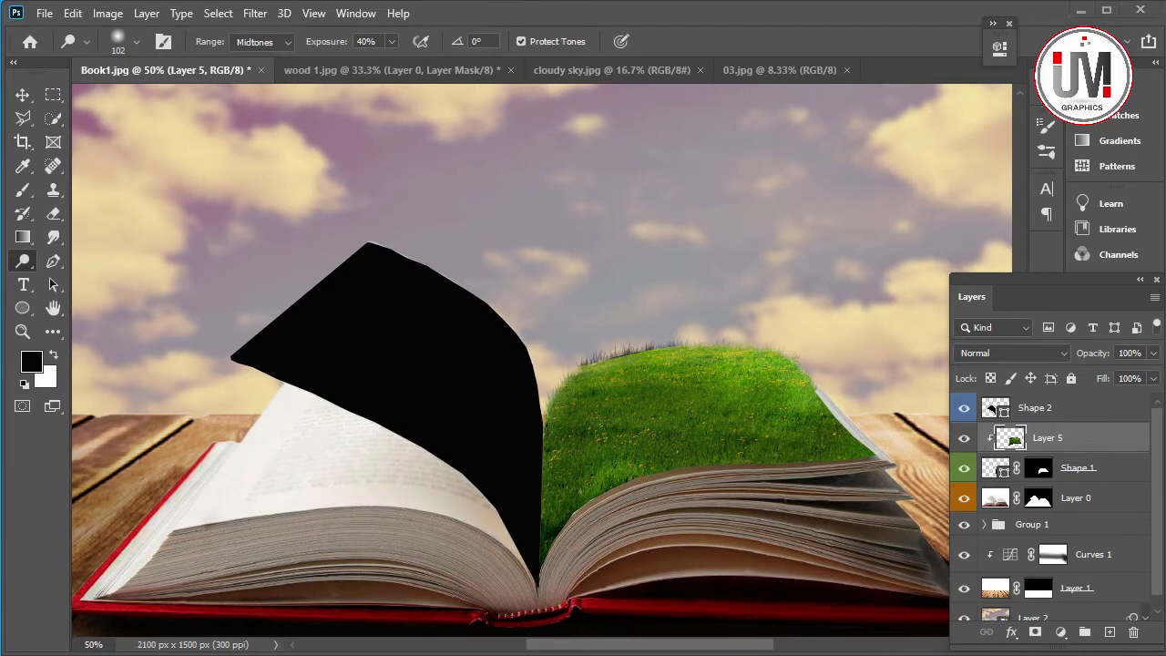
Add a new Layer 6 clipped to the hill and choose the General Brushes Soft Round brush.
click(1110, 632)
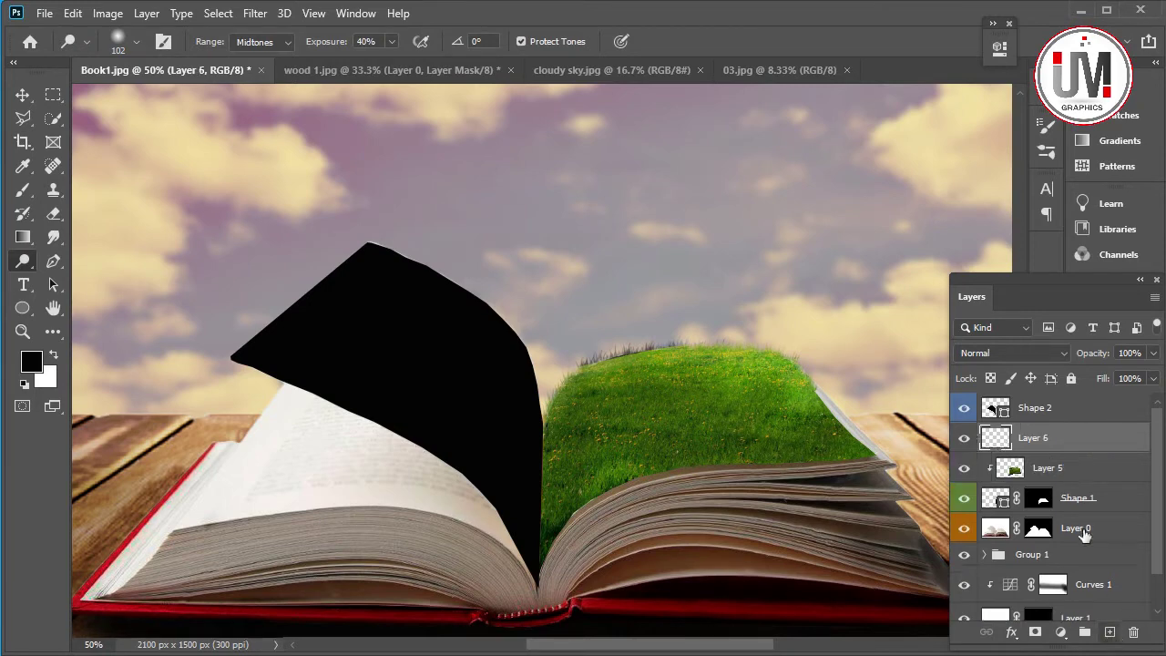
right_click(1072, 442)
click(926, 404)
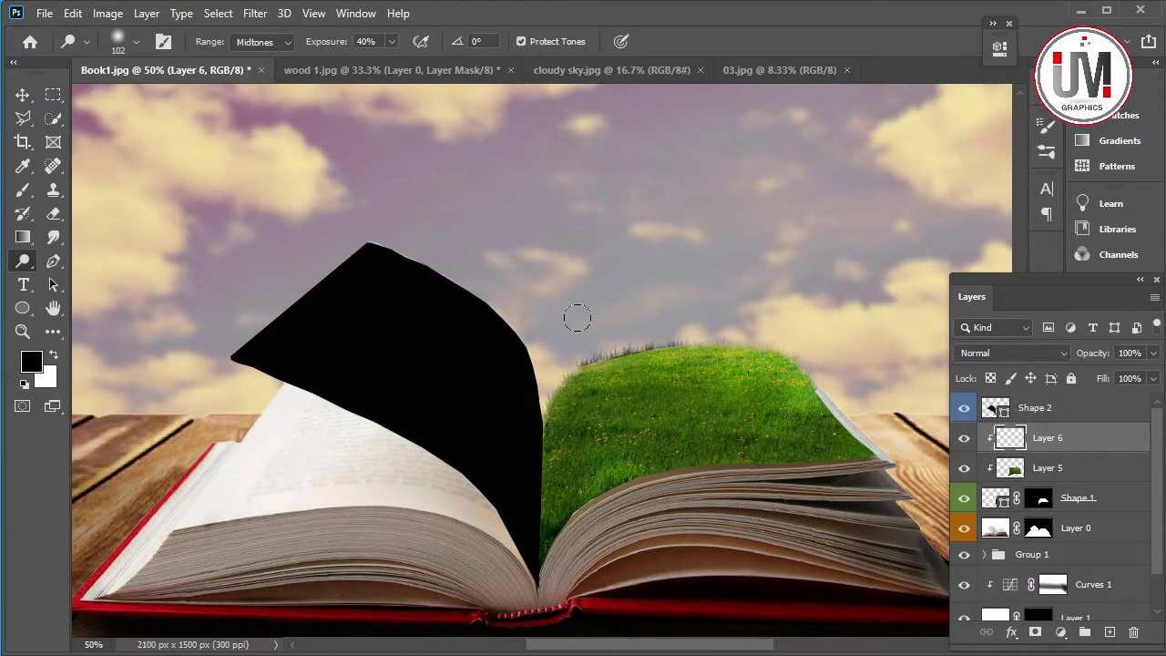
click(22, 189)
right_click(638, 373)
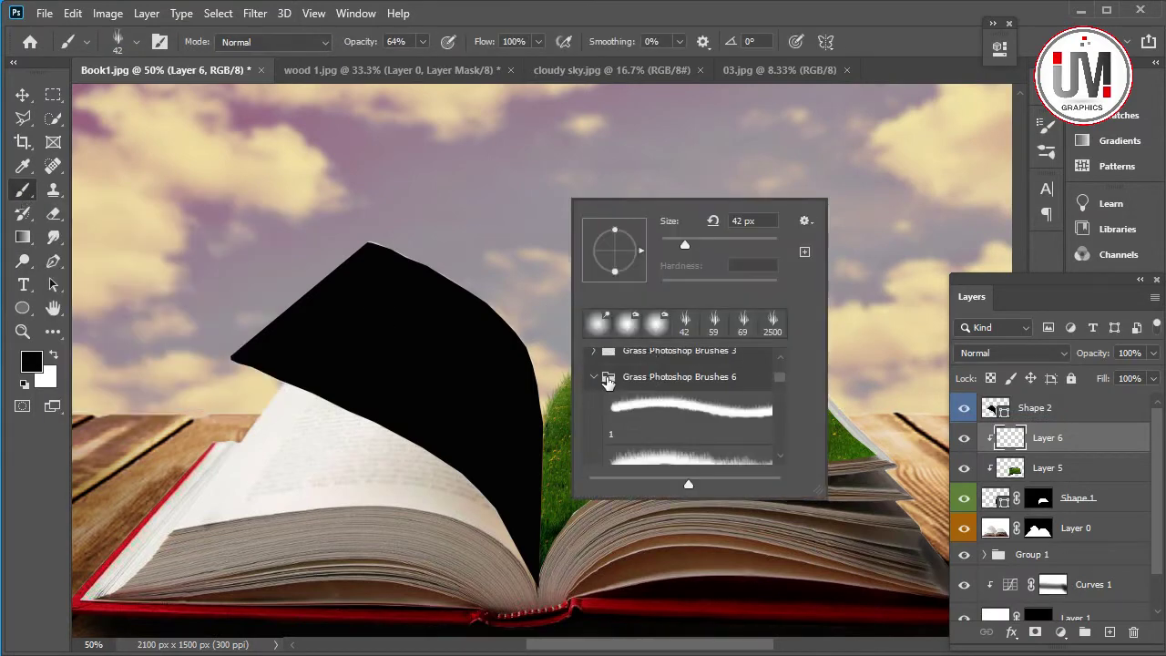
click(609, 379)
scroll(609, 373, up, 3)
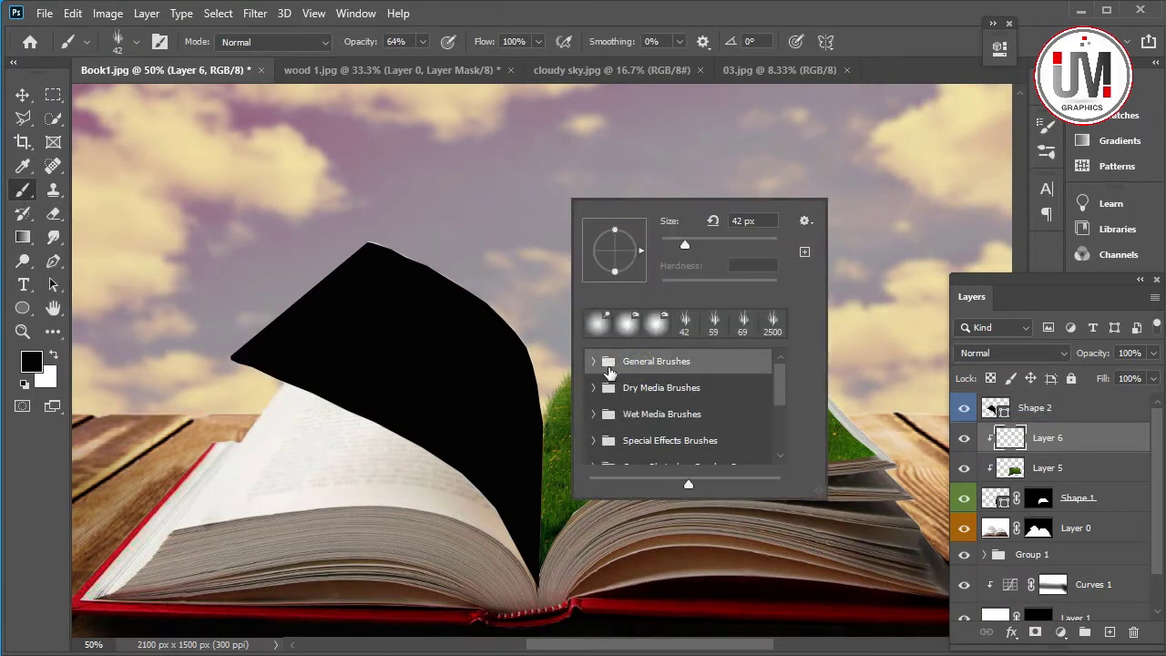
click(609, 369)
scroll(638, 442, down, 1)
click(649, 364)
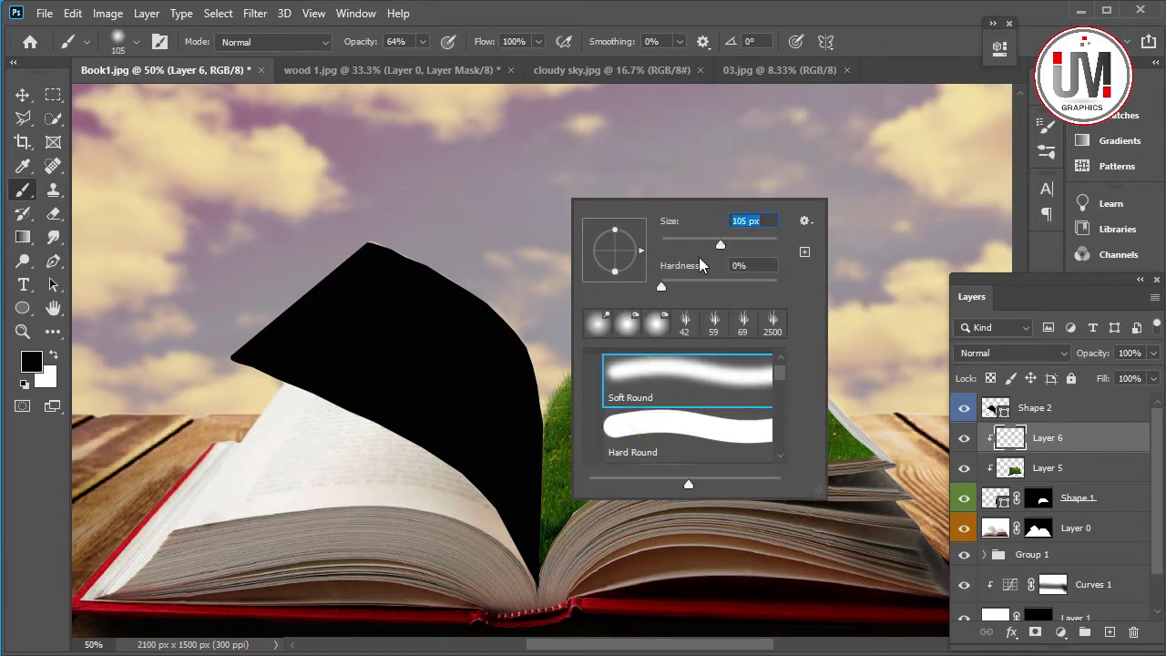
Raise the brush opacity to 72%, enlarge the brush, and adjust the shading layer's opacity.
click(421, 42)
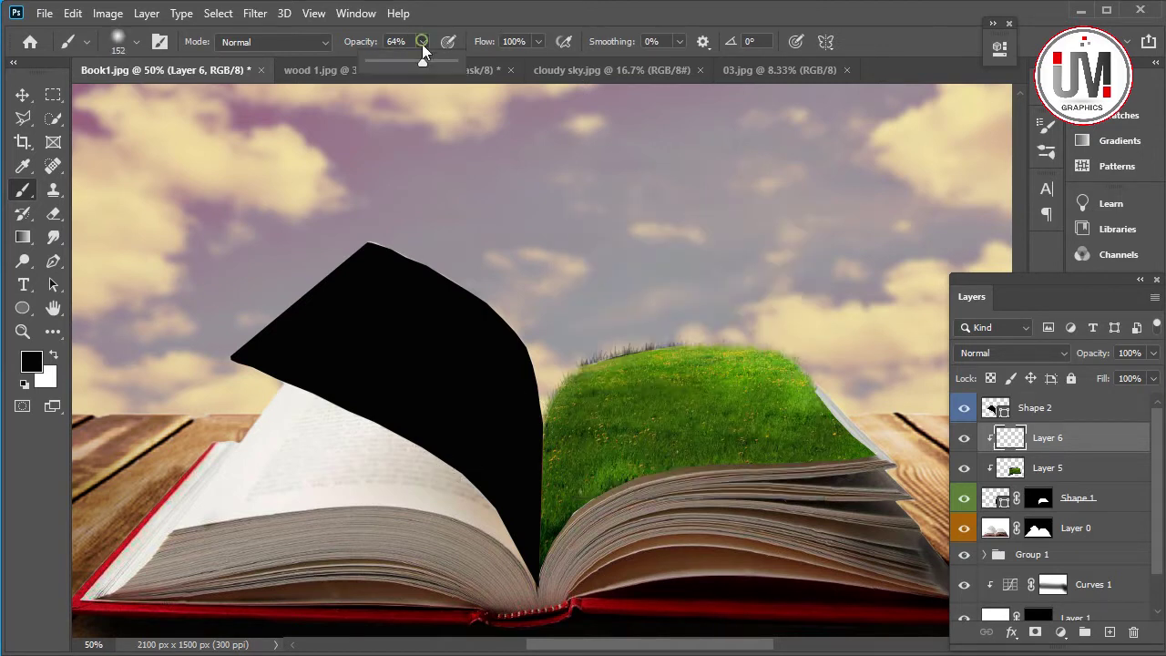
drag(547, 524, 583, 538)
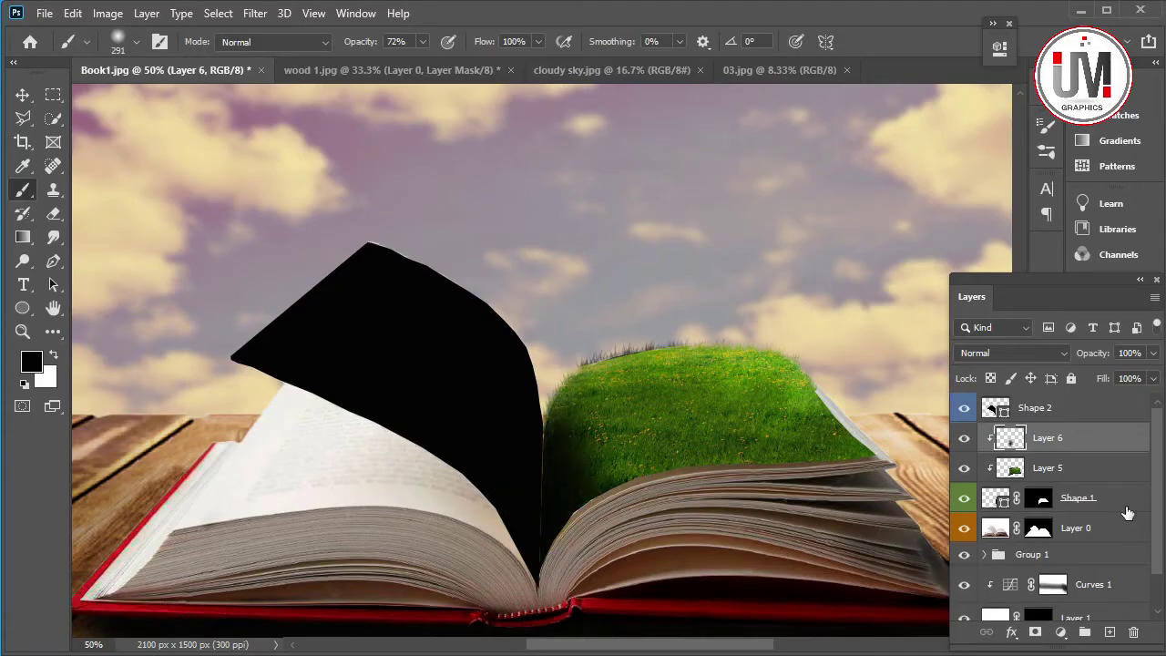
drag(1152, 353, 1142, 382)
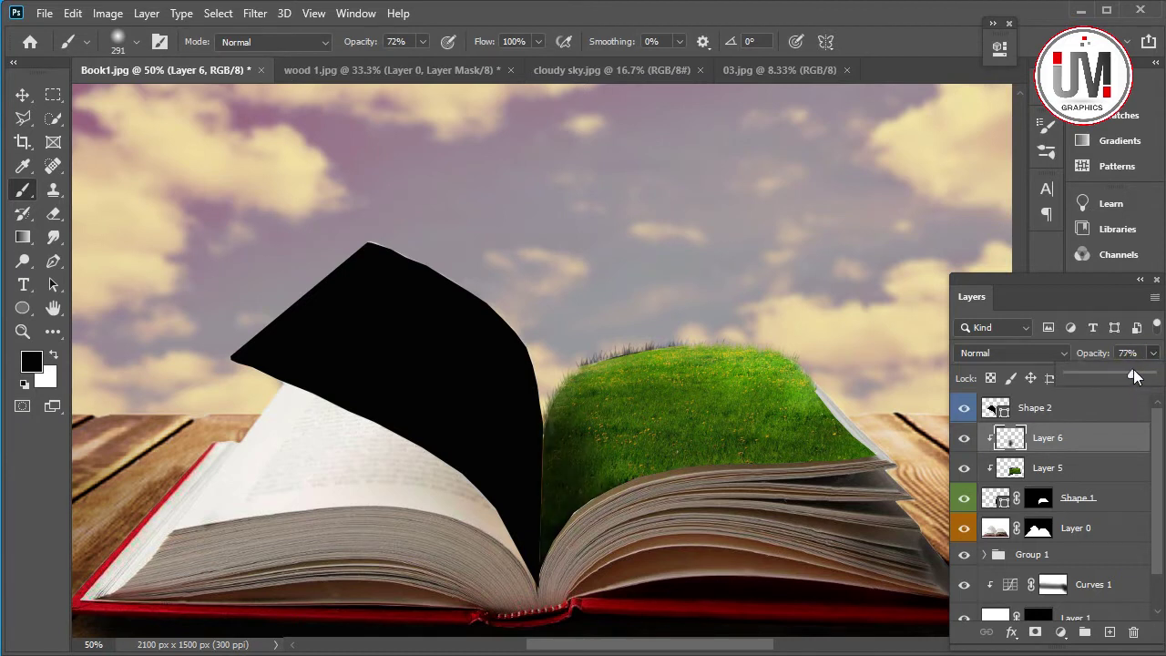
click(1098, 415)
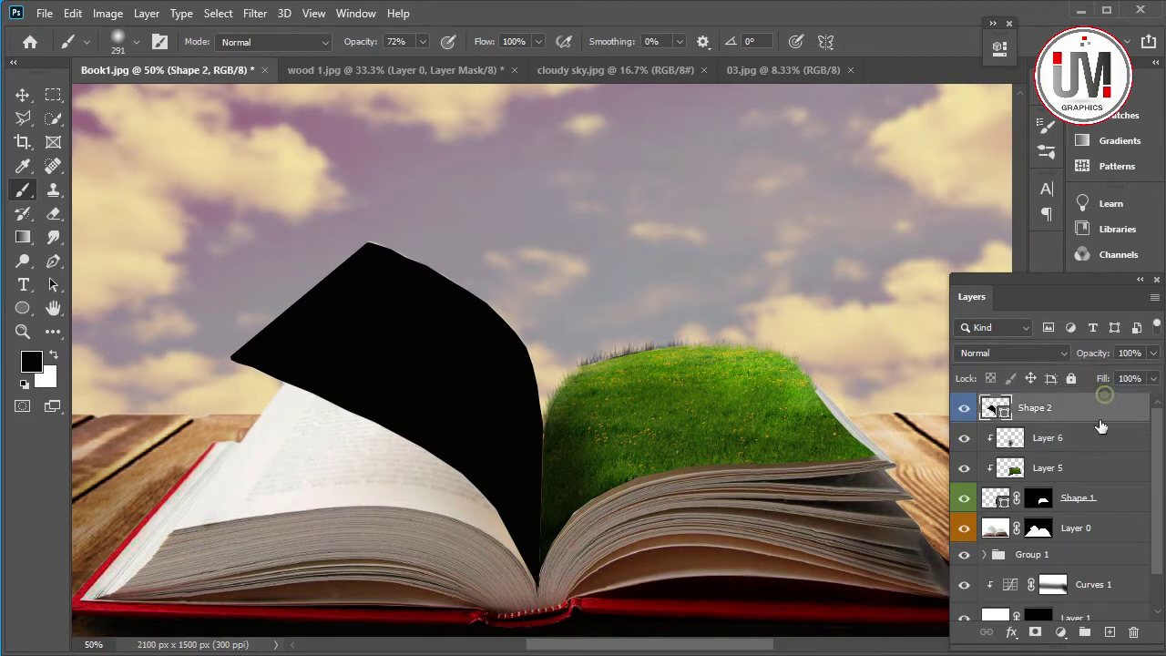
Add Layer 7 clipped to the layers below and shrink the brush to 146 px.
click(1110, 632)
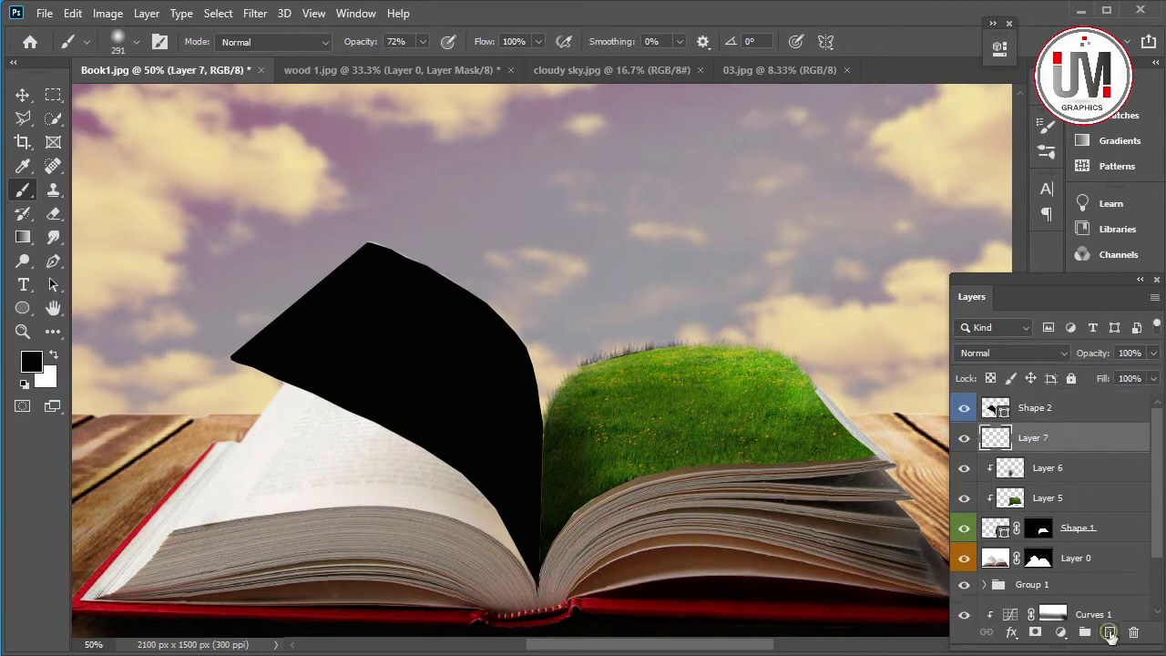
right_click(998, 437)
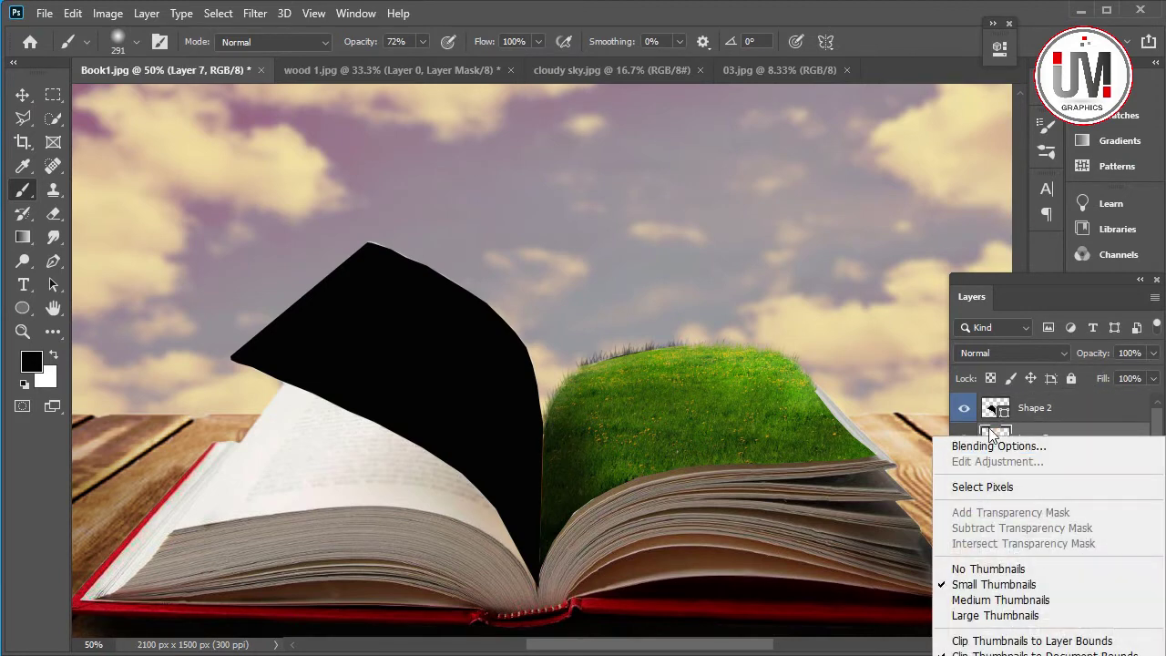
click(1093, 428)
right_click(1092, 428)
click(1002, 406)
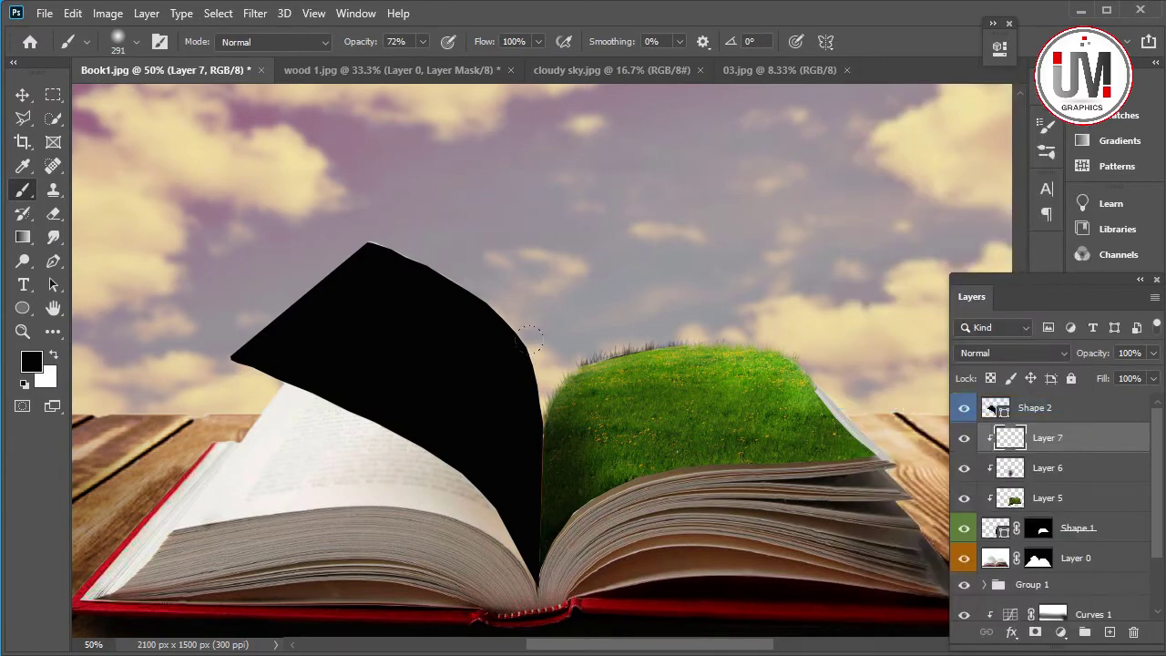
right_click(554, 461)
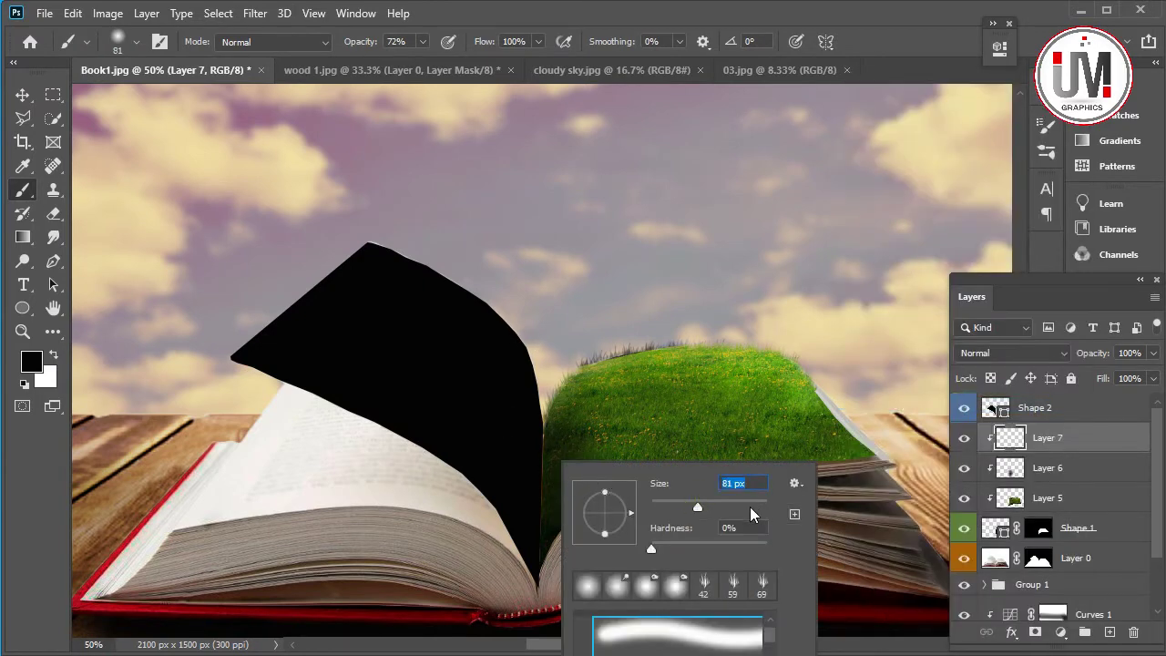
drag(755, 504, 722, 504)
click(519, 439)
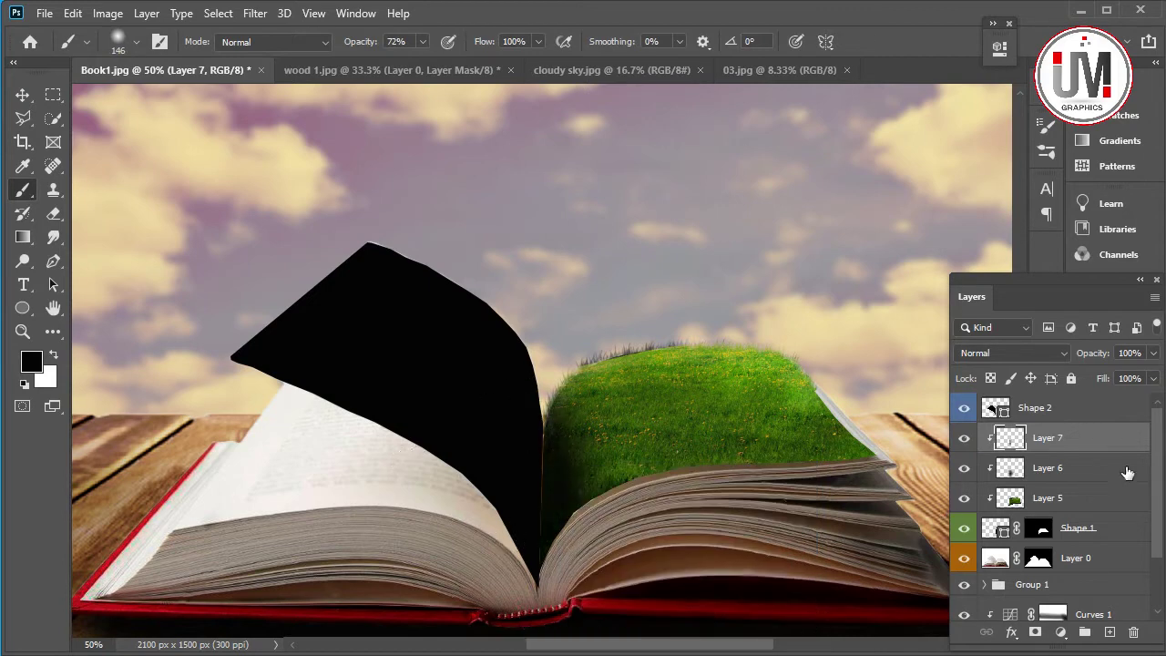
Select the Shape 2 curled page layer and open the 04.jpg sea photo.
right_click(1091, 468)
key(Escape)
click(1035, 407)
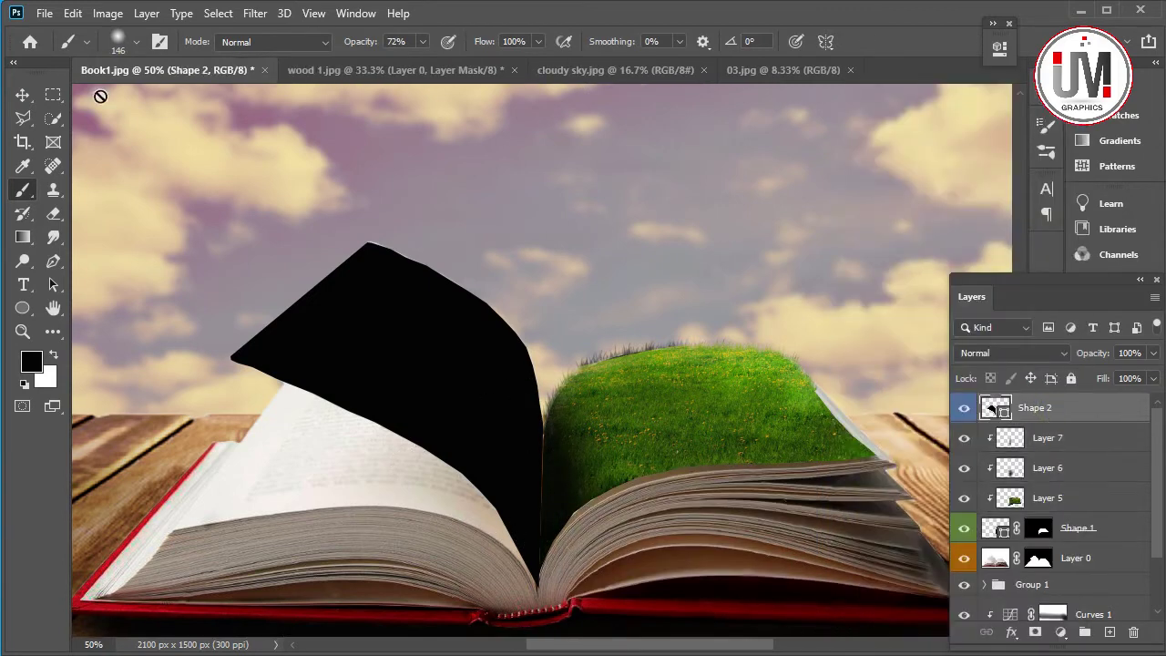
click(44, 12)
click(54, 49)
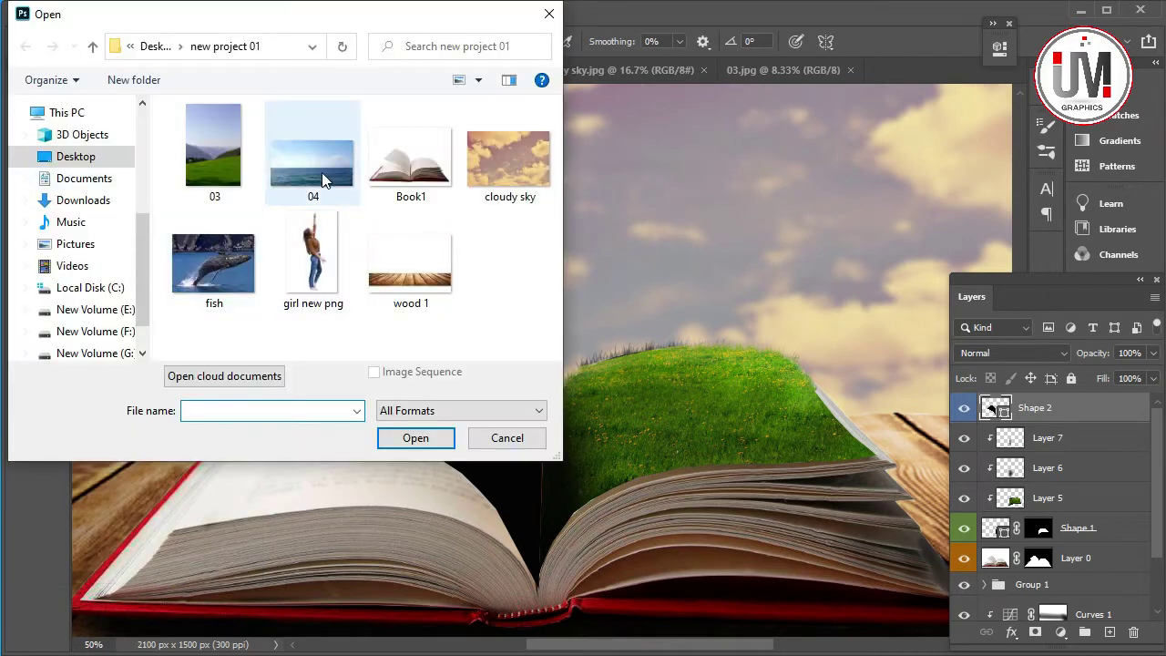
double_click(312, 146)
click(53, 94)
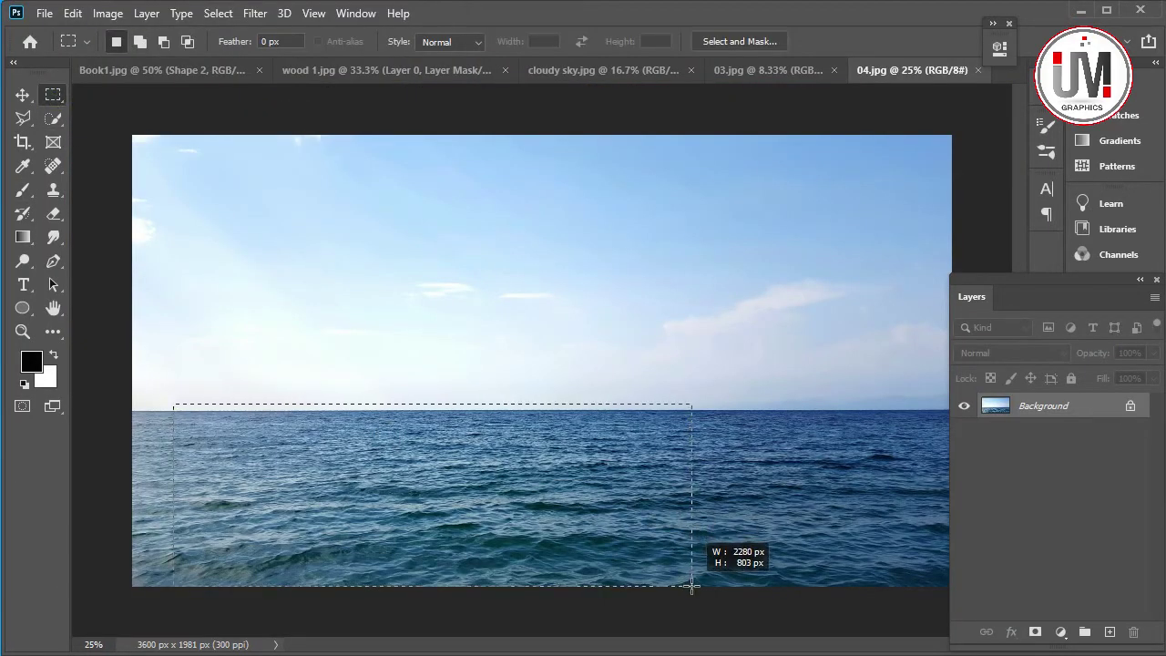
Marquee the sea water in 04.jpg and drag it into the book document.
drag(174, 404, 691, 586)
click(22, 94)
mouse_move(372, 424)
mouse_down()
mouse_move(141, 77)
mouse_move(422, 279)
mouse_up()
Scale and rotate the water to match the tilt of the curled left page.
key(ctrl+t)
drag(544, 180, 545, 361)
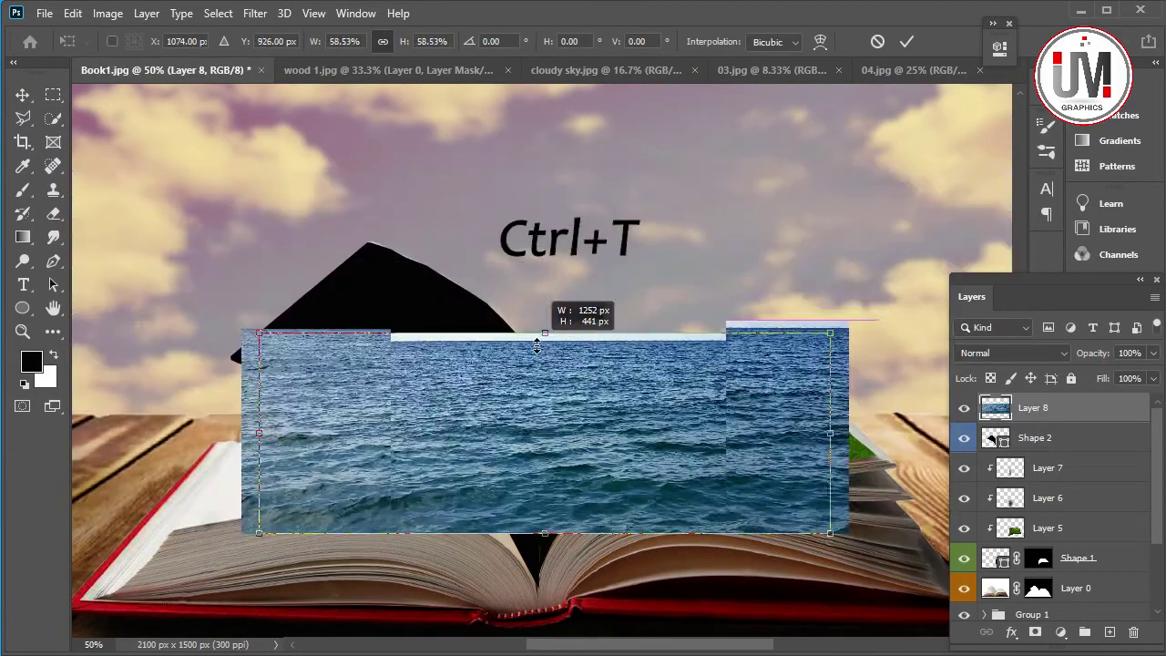
drag(829, 584, 784, 547)
drag(567, 447, 416, 322)
drag(792, 606, 732, 556)
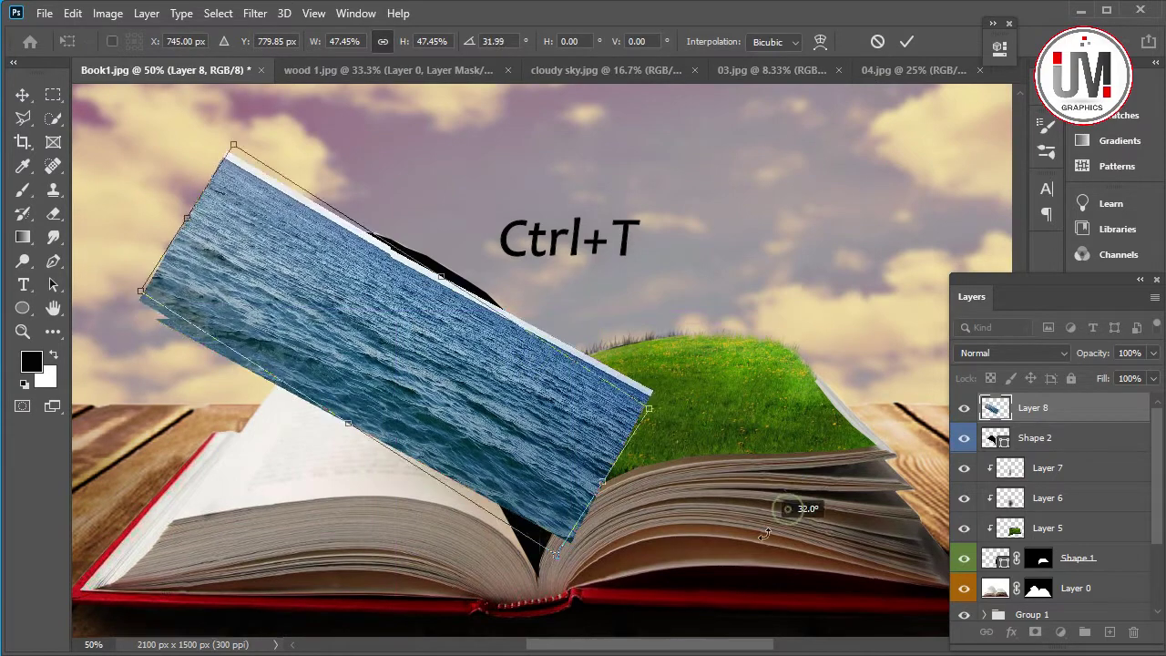
drag(186, 189, 207, 205)
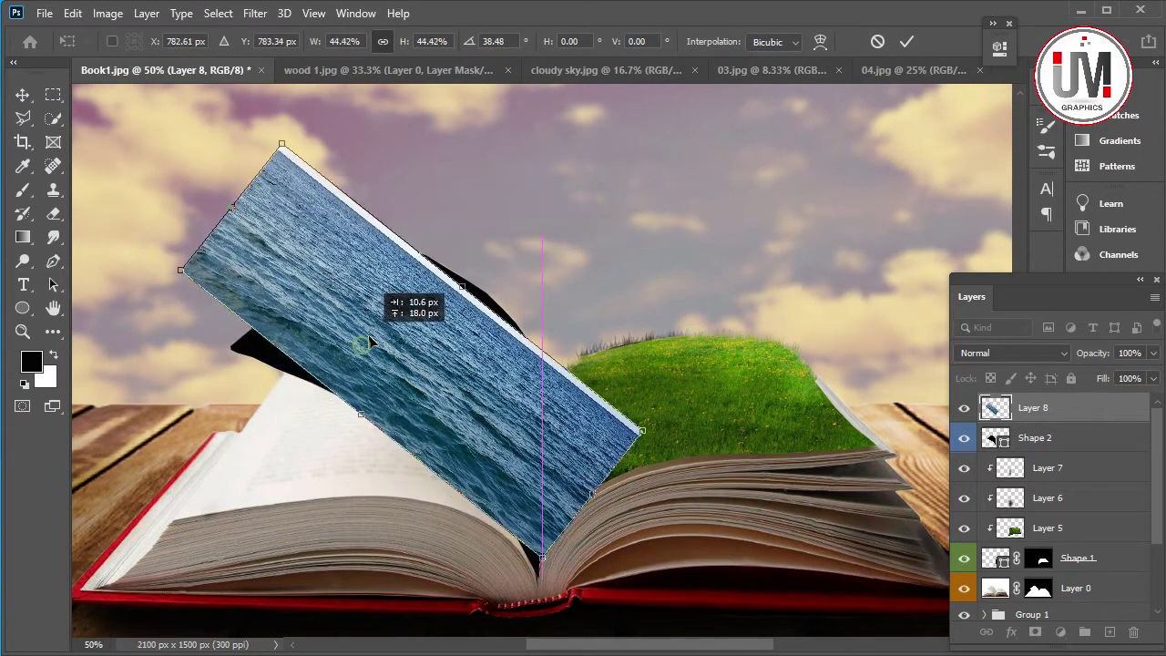
key(Return)
Clip the water layer (Layer 8) to the Shape 2 page shape.
right_click(1093, 410)
click(1049, 410)
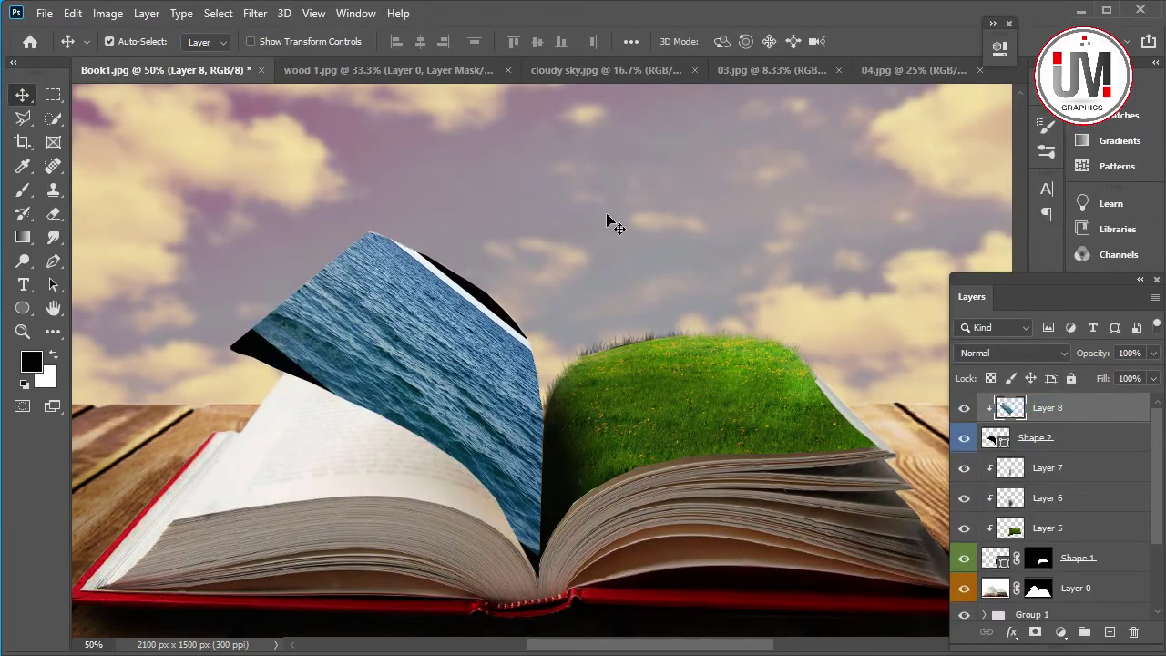
key(ctrl)
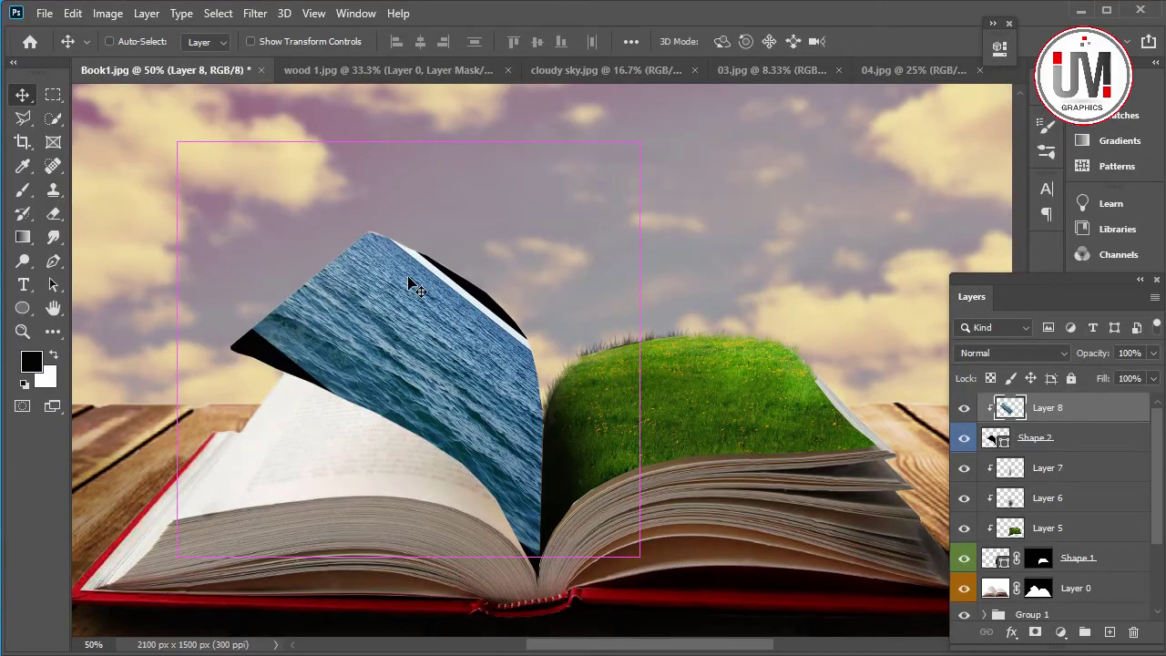
Warp the sea layer, lifting its top-right corner and bowing the top and left edges.
key(ctrl+t)
right_click(425, 313)
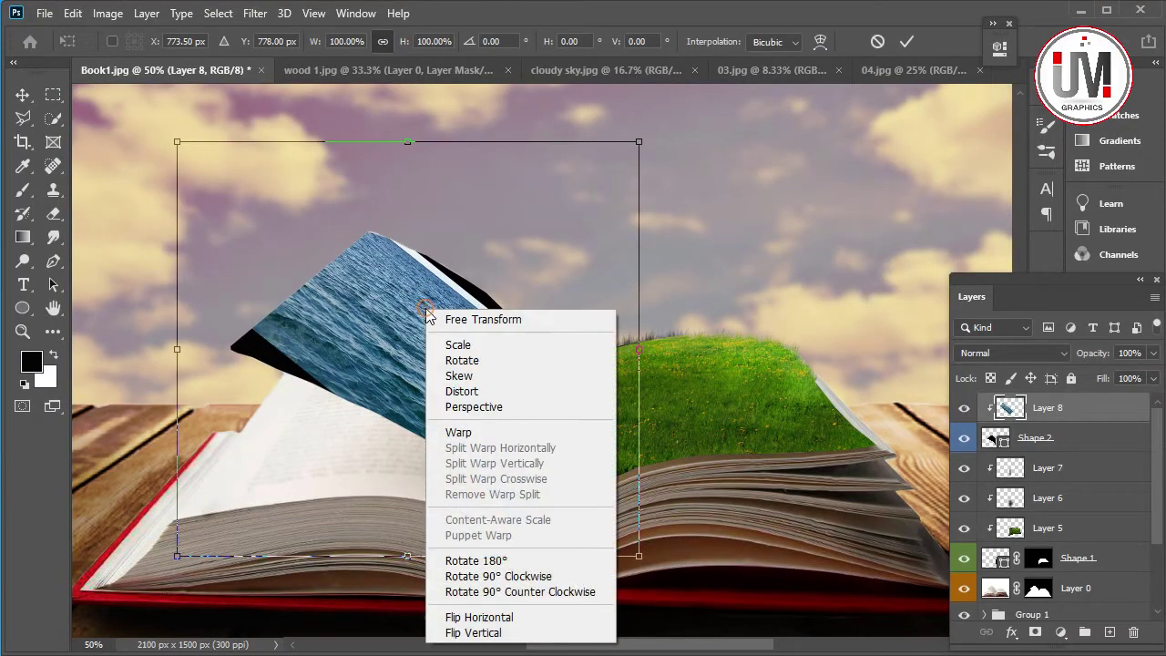
click(453, 432)
drag(639, 141, 670, 127)
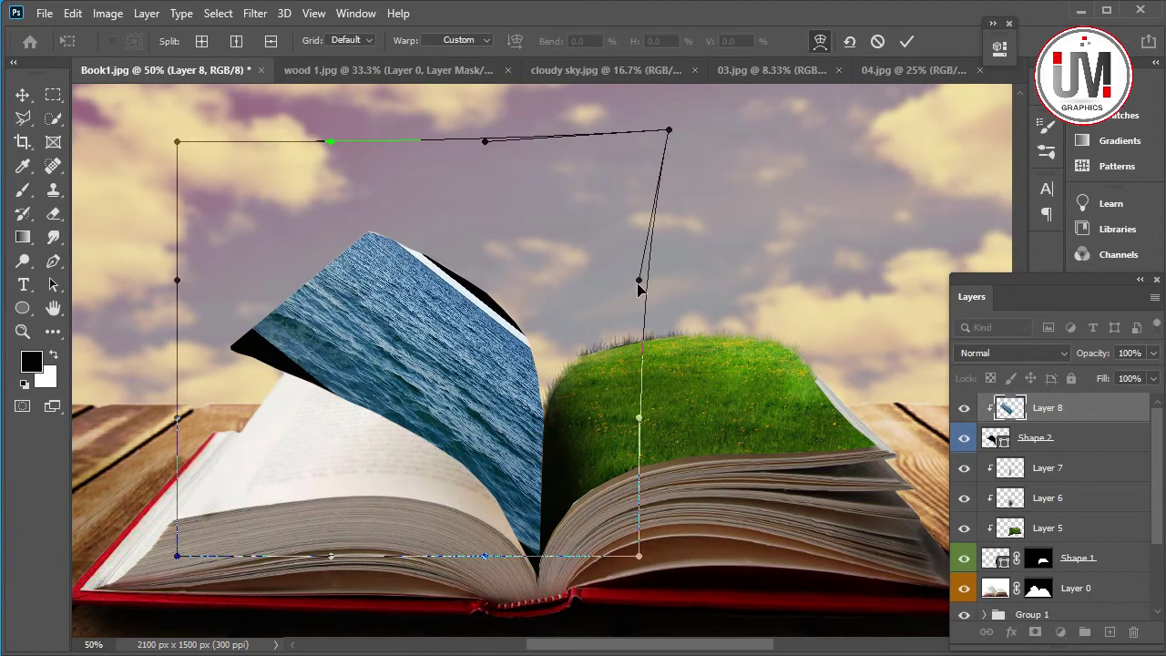
drag(638, 280, 776, 239)
drag(677, 129, 710, 114)
drag(528, 130, 497, 124)
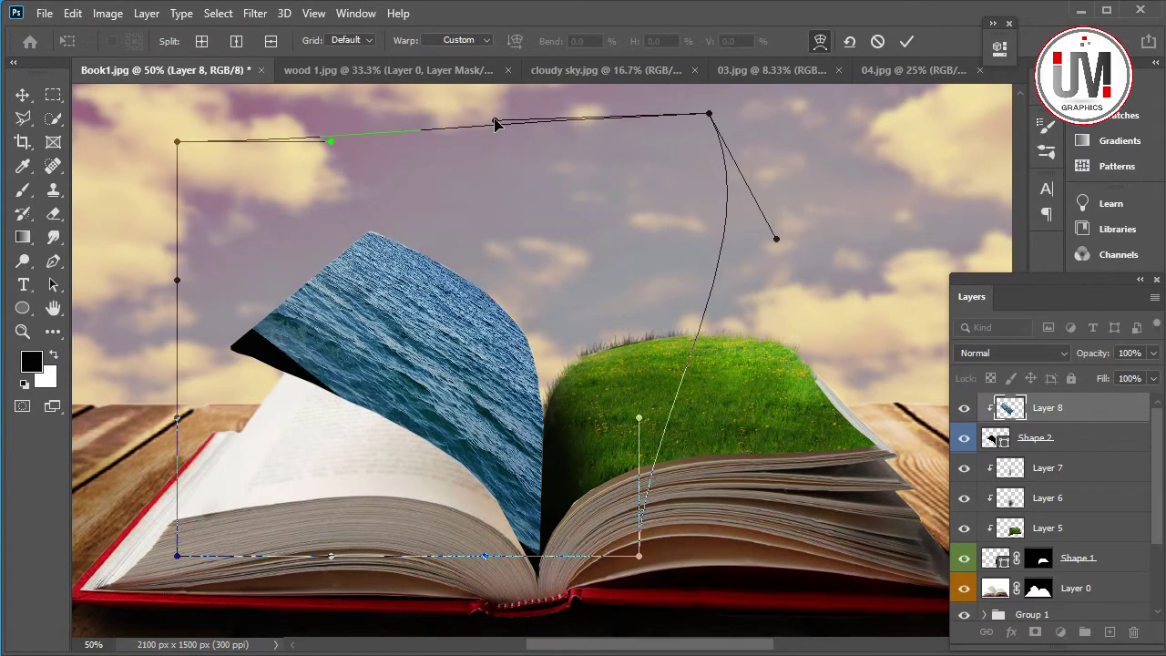
mouse_move(206, 500)
mouse_down()
mouse_move(175, 314)
mouse_move(146, 306)
mouse_up()
drag(175, 424, 132, 449)
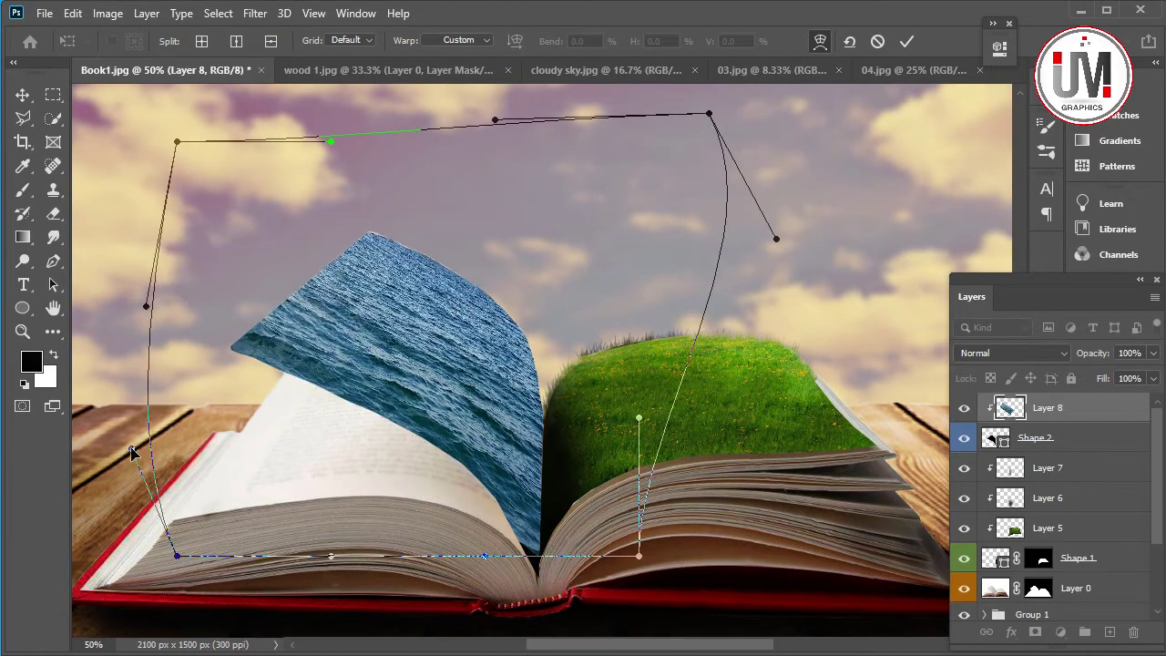
Pull the warp's bottom-right corner toward the spine and raise the top edge further.
drag(639, 556, 645, 629)
drag(468, 563, 527, 522)
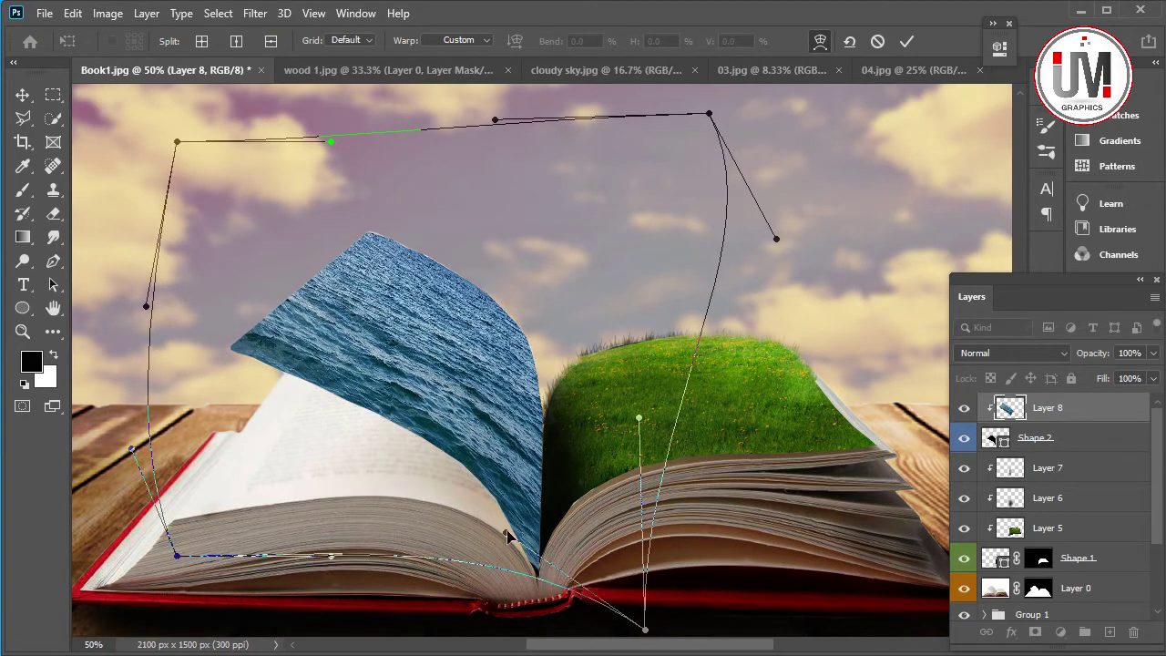
drag(639, 417, 622, 428)
drag(709, 114, 720, 103)
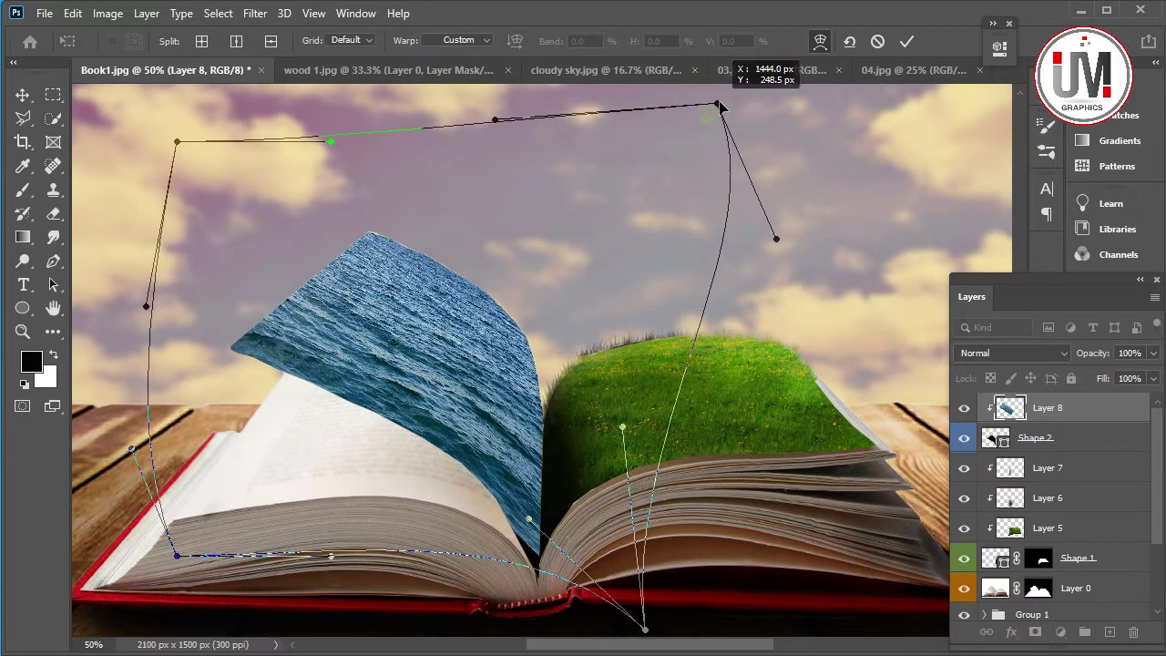
drag(501, 120, 507, 107)
drag(329, 141, 334, 134)
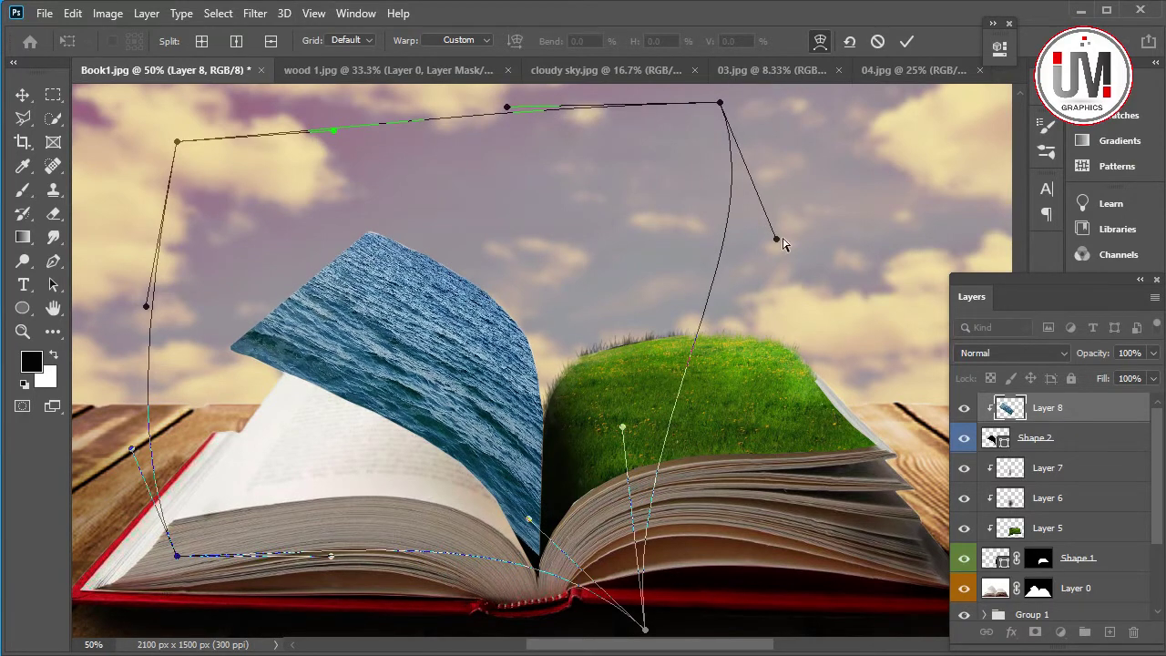
drag(776, 239, 742, 253)
Rewarp the page's lower edge and right side so they curve into the spine.
right_click(480, 429)
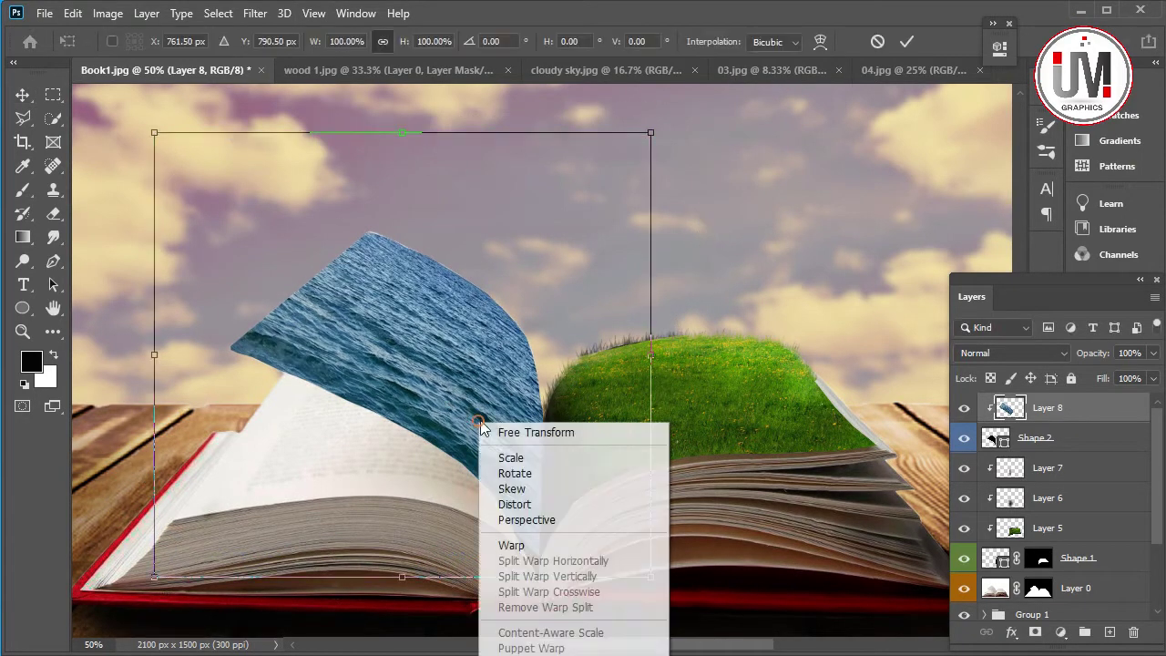
click(516, 545)
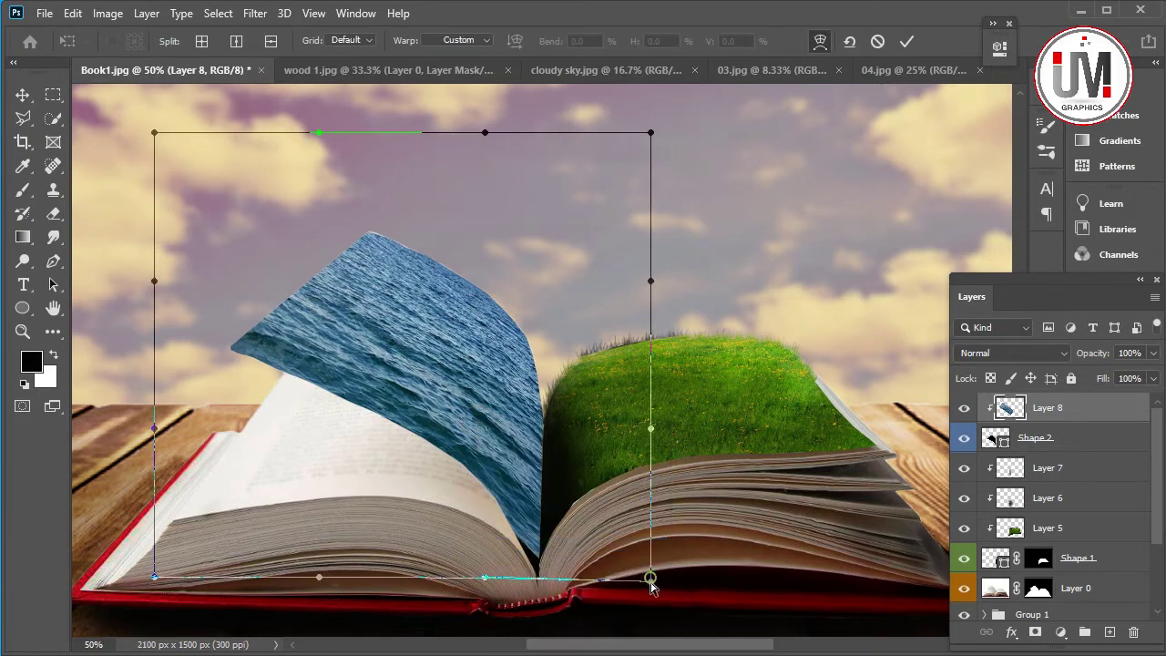
drag(651, 580, 619, 625)
drag(652, 433, 679, 417)
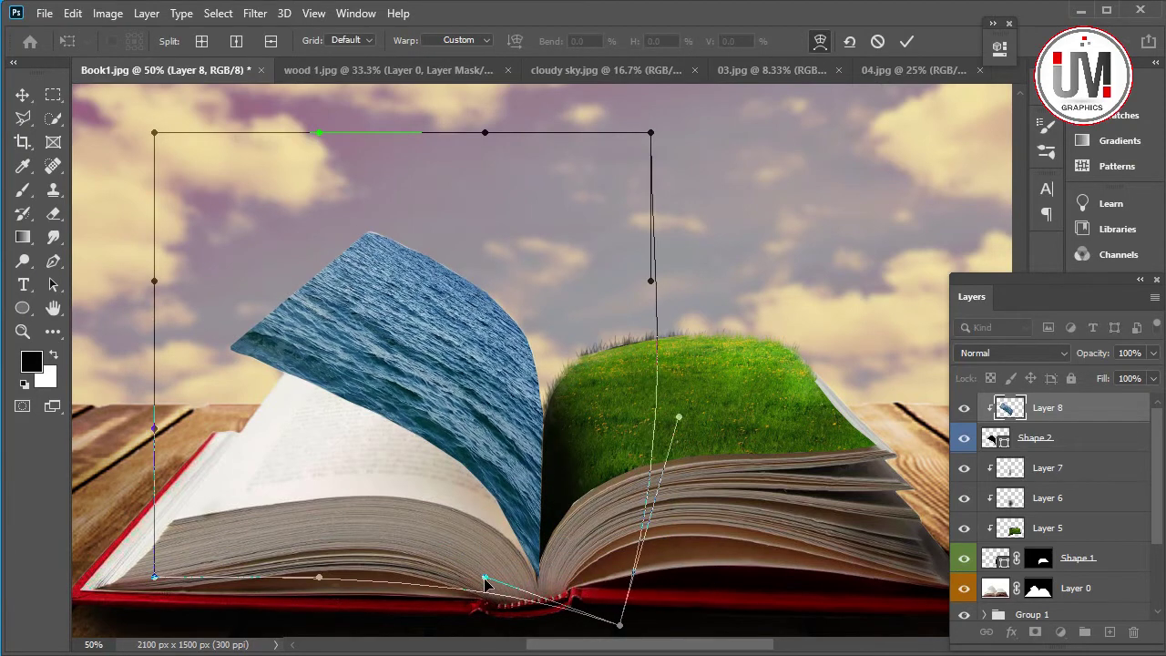
drag(485, 580, 527, 541)
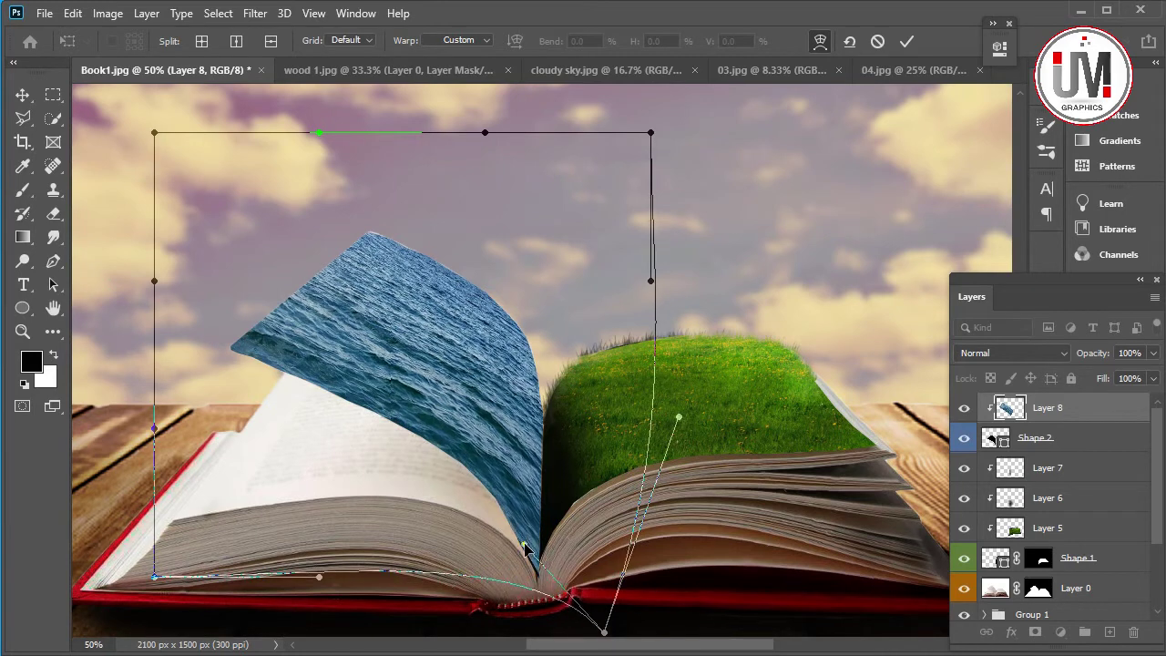
drag(620, 626, 584, 645)
drag(527, 540, 534, 534)
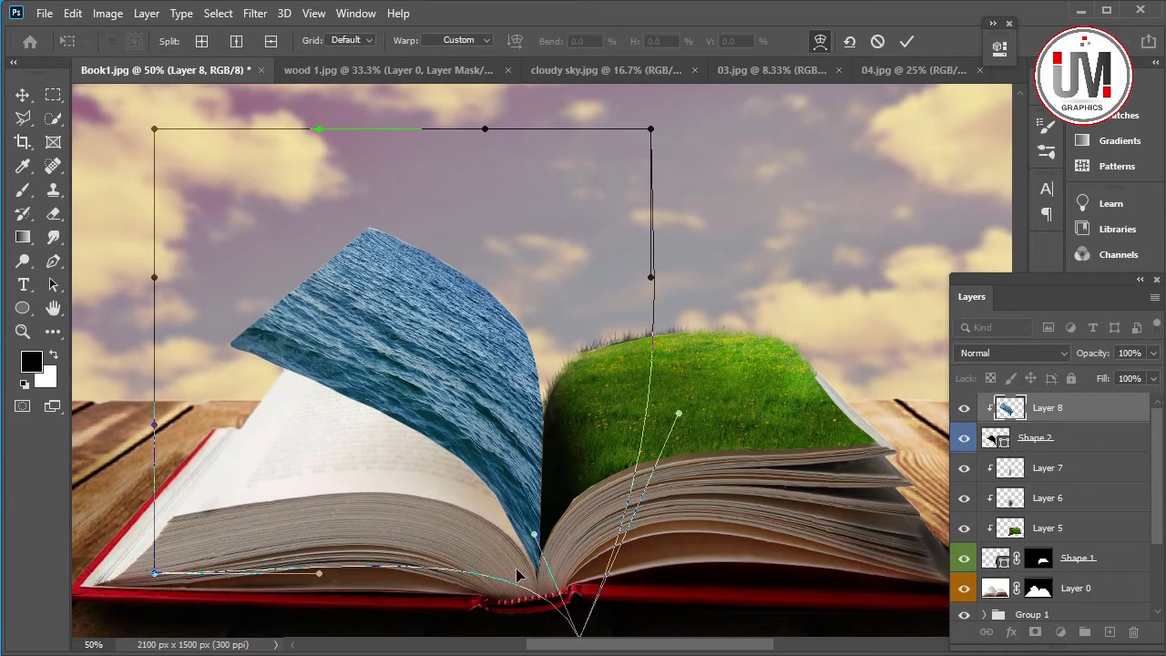
drag(321, 574, 338, 549)
Commit the warp and add a new Layer 9 clipped to the sea page.
click(905, 42)
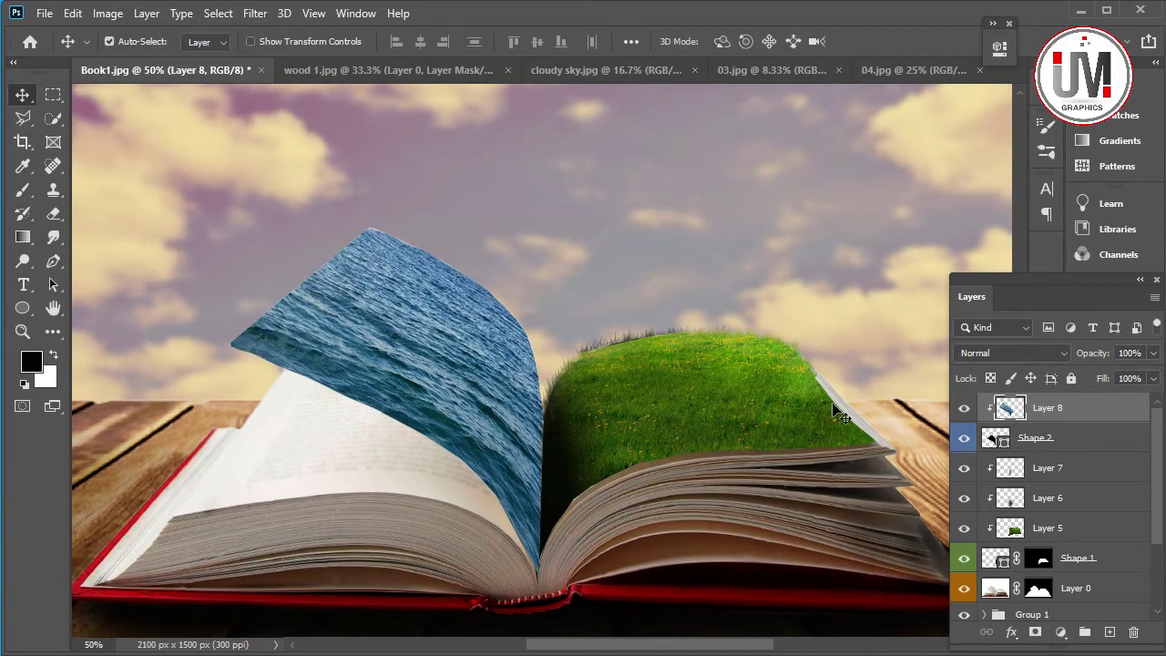
click(1110, 633)
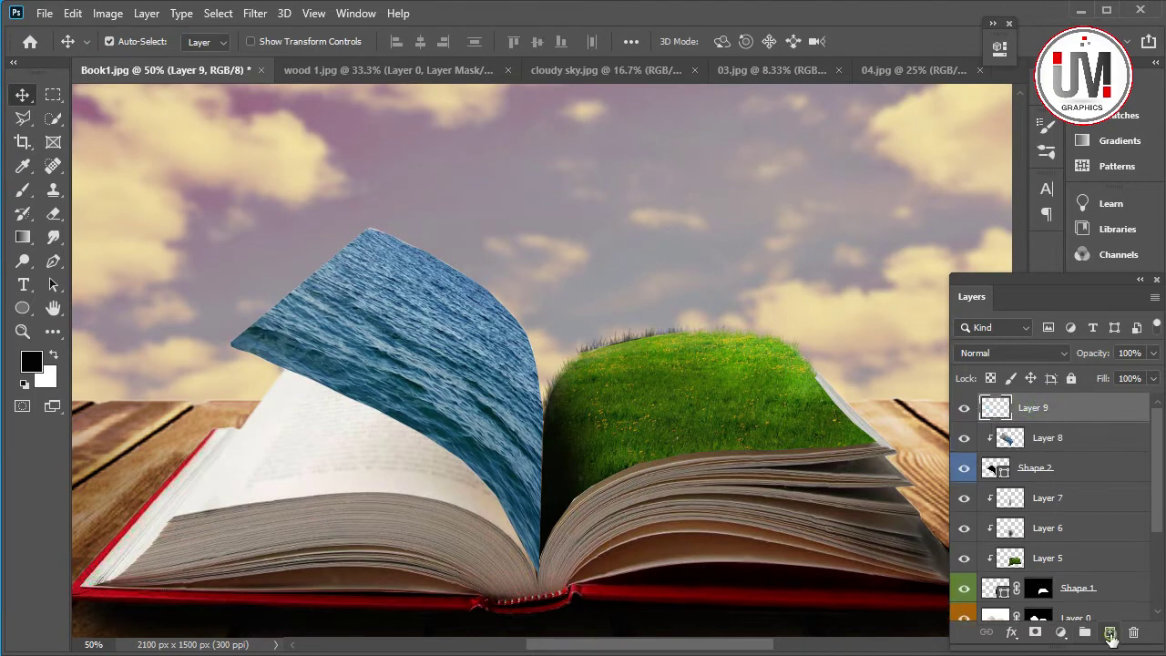
right_click(1017, 411)
click(1007, 406)
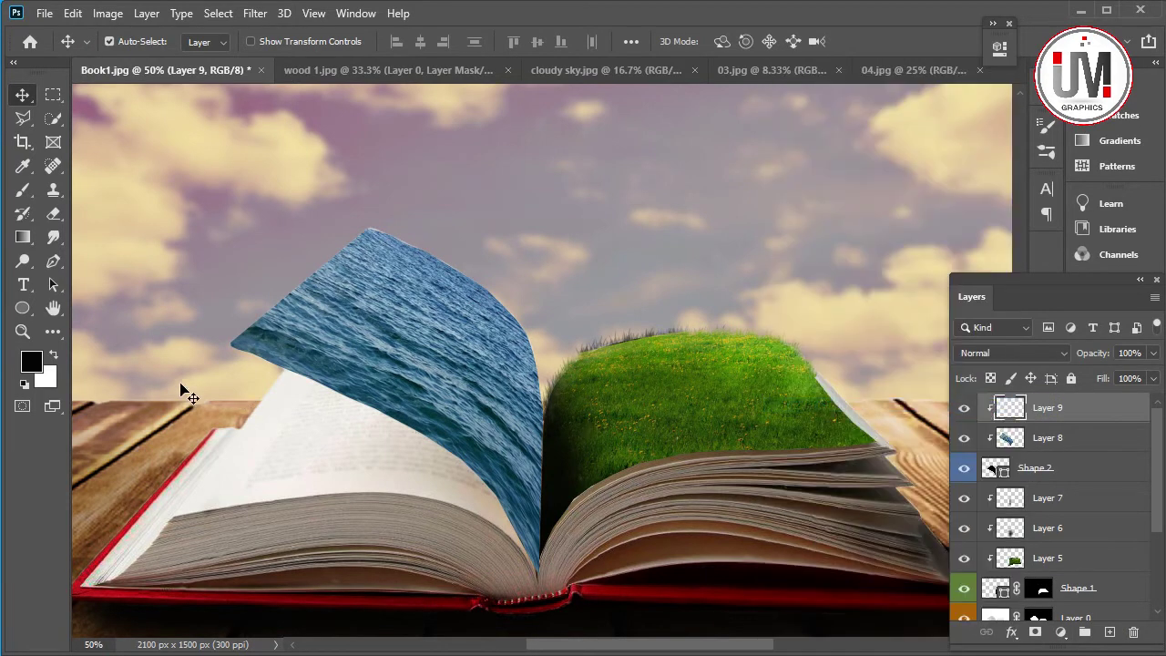
Paint a soft brush shadow at 33% opacity along the book spine.
key(b)
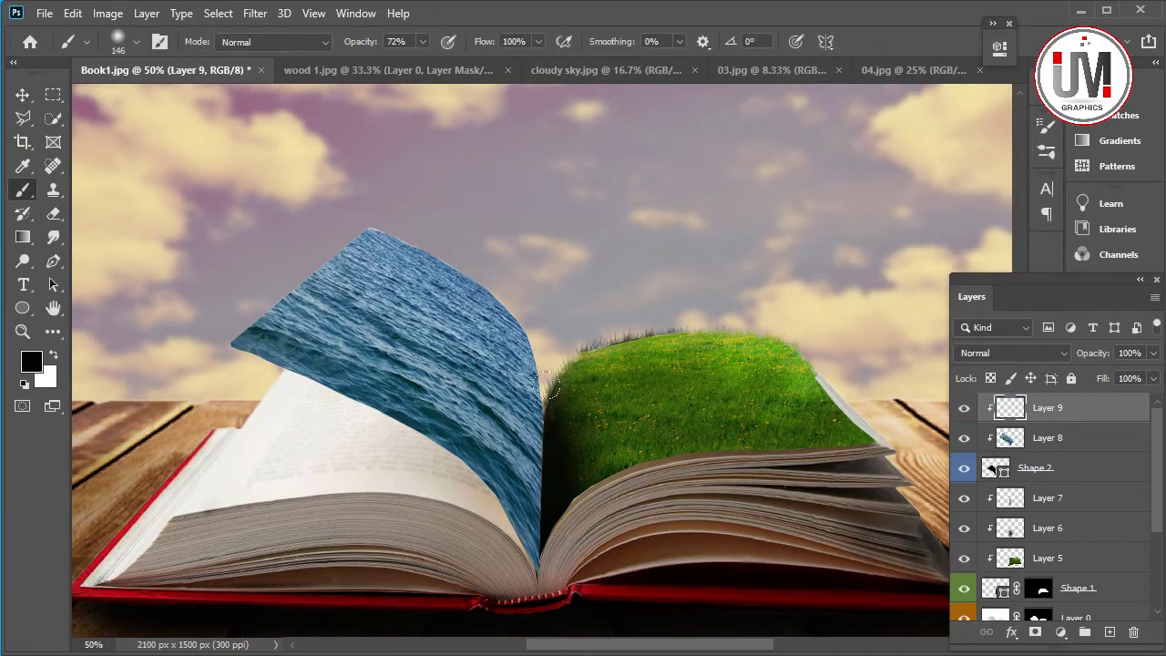
key(3)
key(3)
right_click(560, 390)
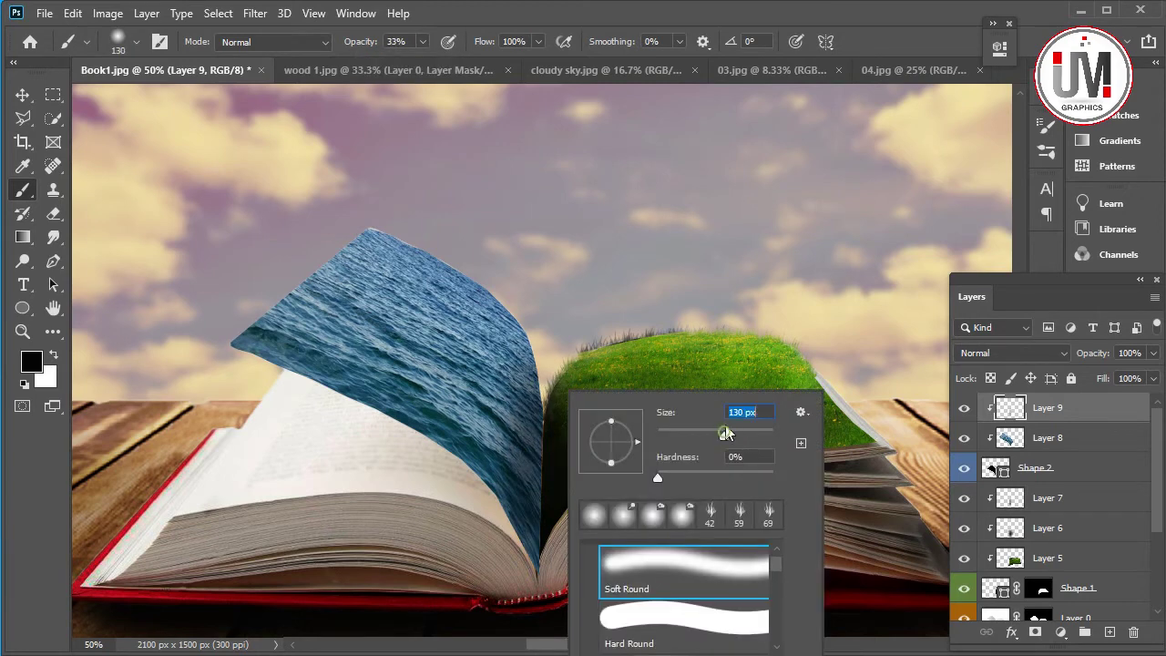
key(Return)
mouse_move(526, 547)
mouse_down()
mouse_move(549, 422)
mouse_move(533, 362)
mouse_up()
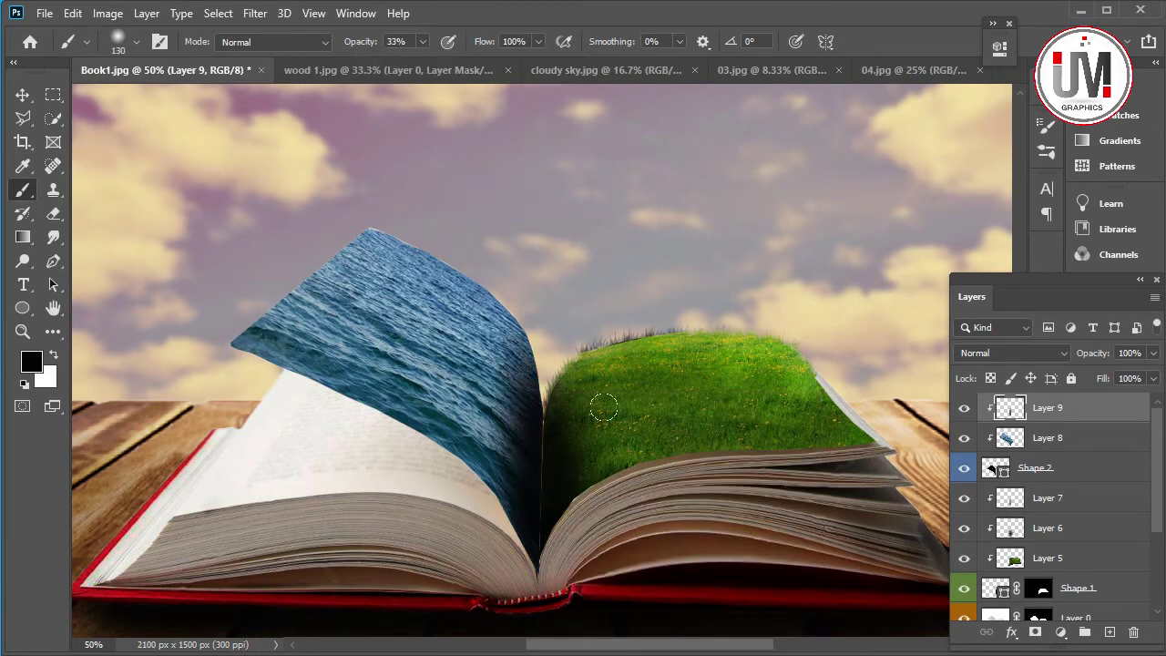
Pick fish.jpg in the Open dialog, retrying once, so it opens as a new document.
click(43, 12)
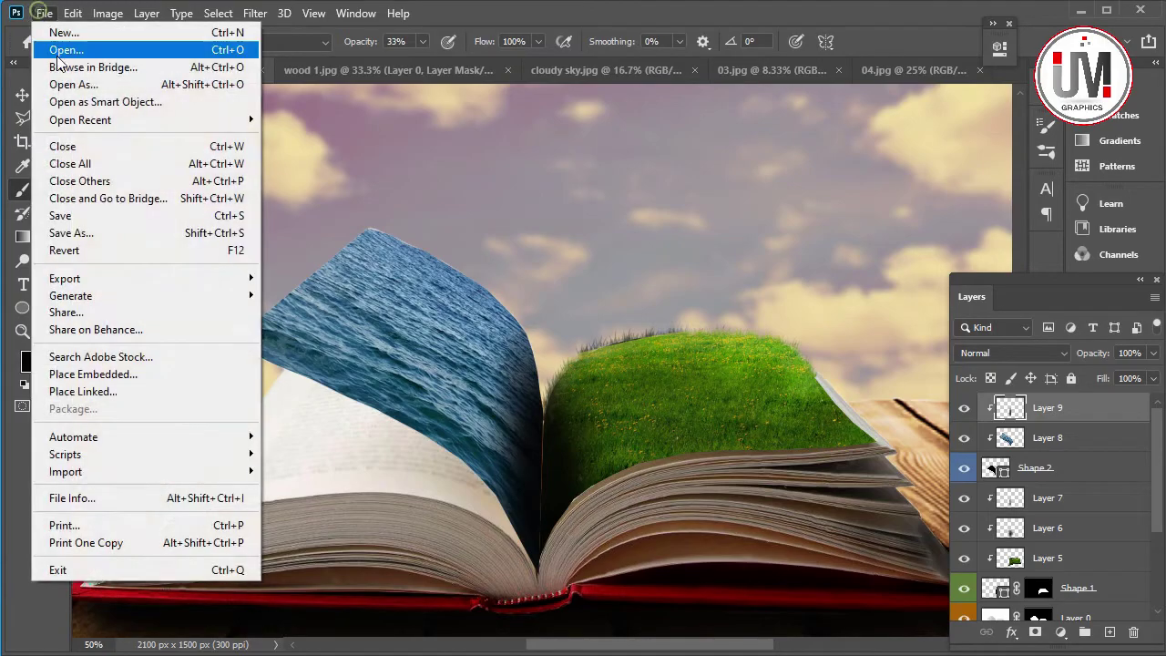
click(58, 46)
click(218, 273)
click(383, 437)
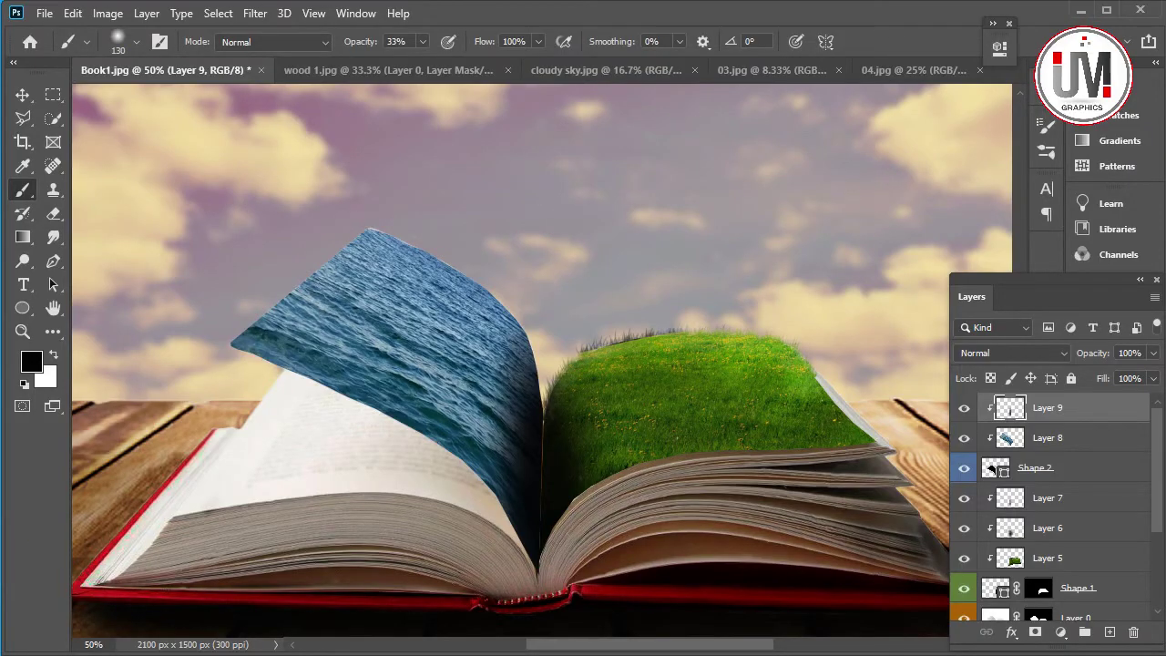
click(44, 13)
click(57, 47)
click(215, 259)
click(391, 436)
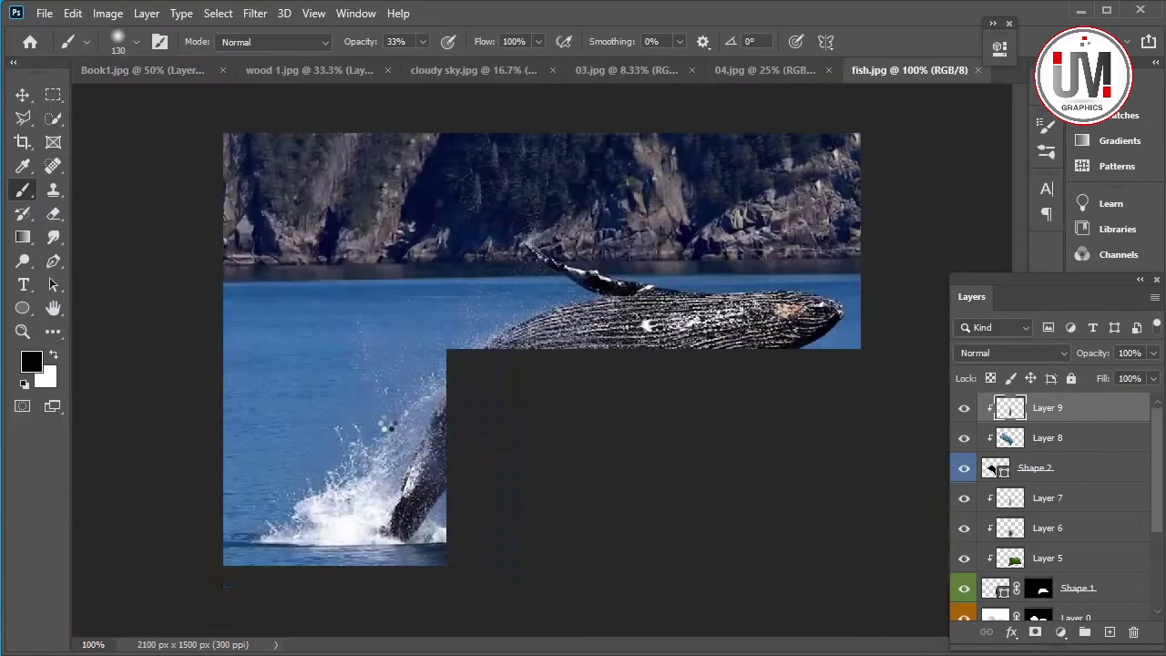
Zoom in on the breaching whale.
click(23, 331)
click(640, 346)
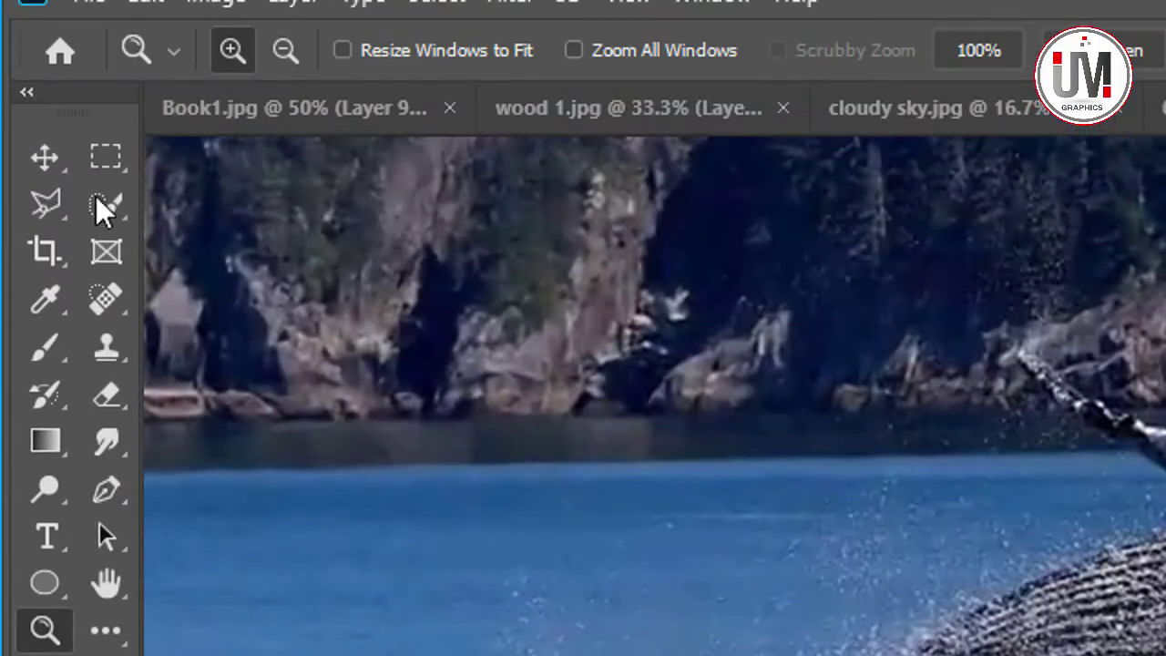
click(52, 118)
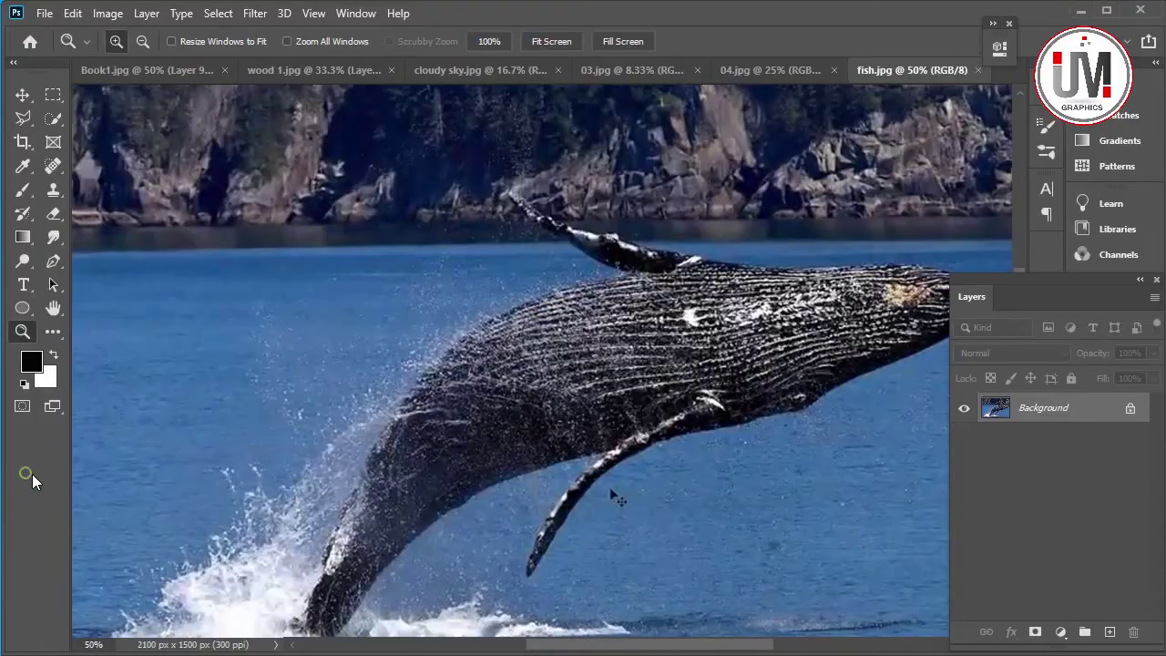
click(623, 336)
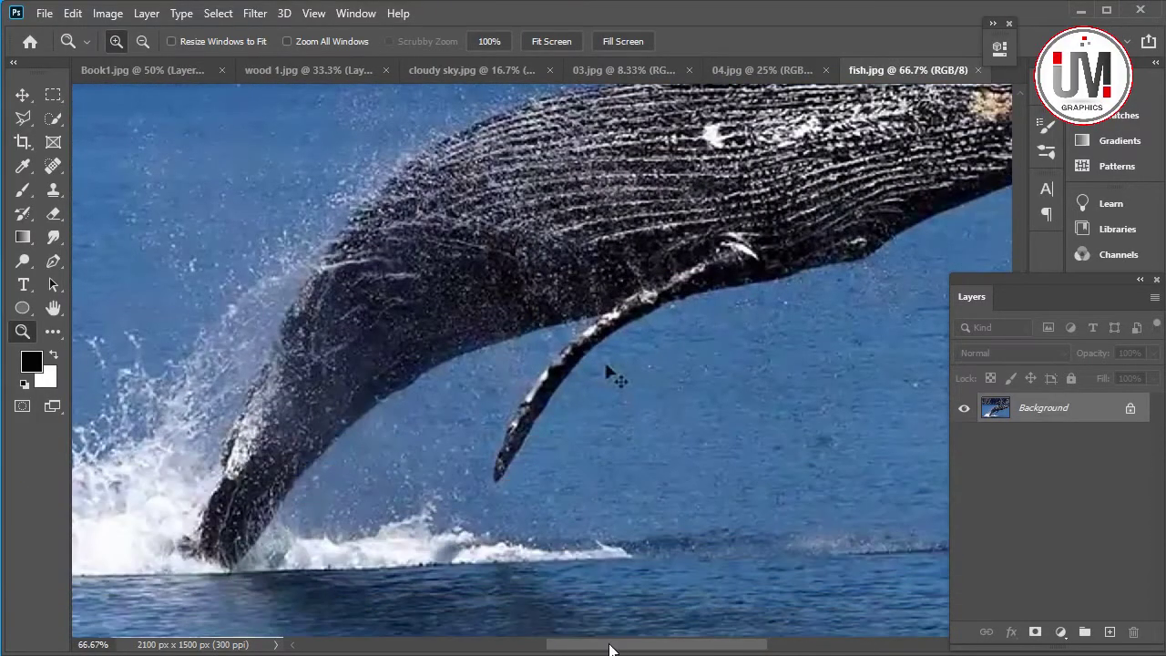
Quick-select the whale's lower body, flipper and the rest of its body.
key(w)
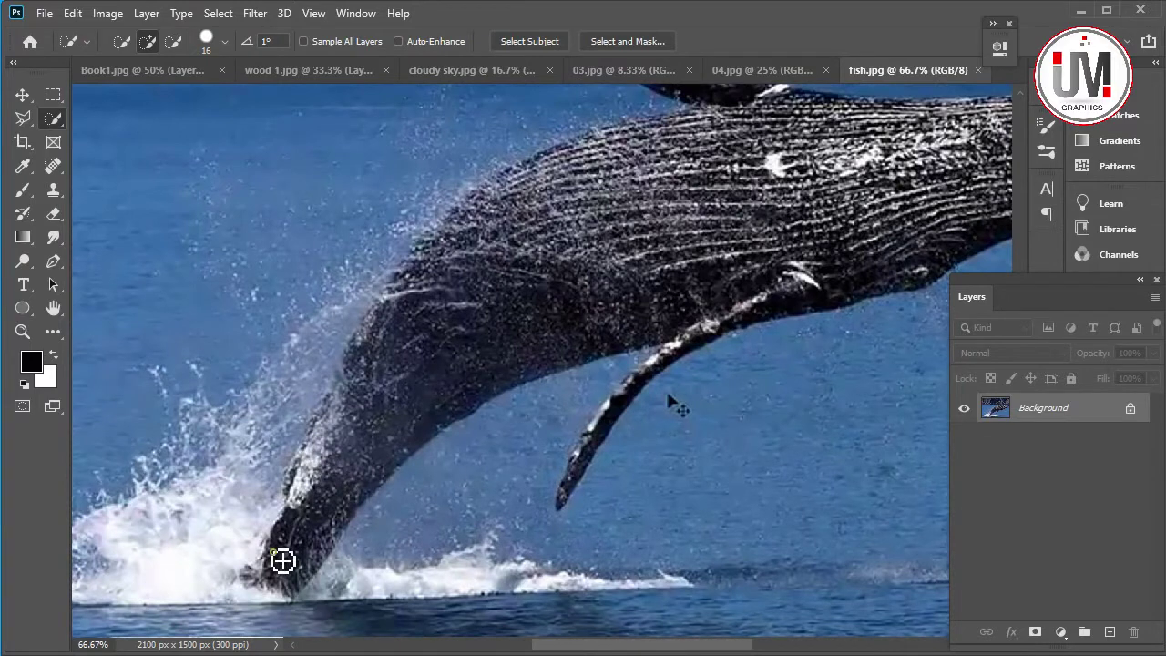
mouse_move(281, 559)
mouse_down()
mouse_move(309, 517)
mouse_move(336, 411)
mouse_move(389, 318)
mouse_move(336, 435)
mouse_move(383, 456)
mouse_move(468, 385)
mouse_move(615, 296)
mouse_move(589, 213)
mouse_move(552, 166)
mouse_move(439, 261)
mouse_move(525, 177)
mouse_move(671, 127)
mouse_move(573, 157)
mouse_move(565, 206)
mouse_move(844, 267)
mouse_up()
mouse_move(756, 317)
mouse_down()
mouse_move(635, 398)
mouse_move(573, 497)
mouse_up()
mouse_move(612, 419)
mouse_down()
mouse_move(685, 346)
mouse_move(818, 307)
mouse_move(944, 243)
mouse_move(849, 180)
mouse_move(719, 141)
mouse_move(992, 136)
mouse_move(829, 149)
mouse_move(952, 249)
mouse_up()
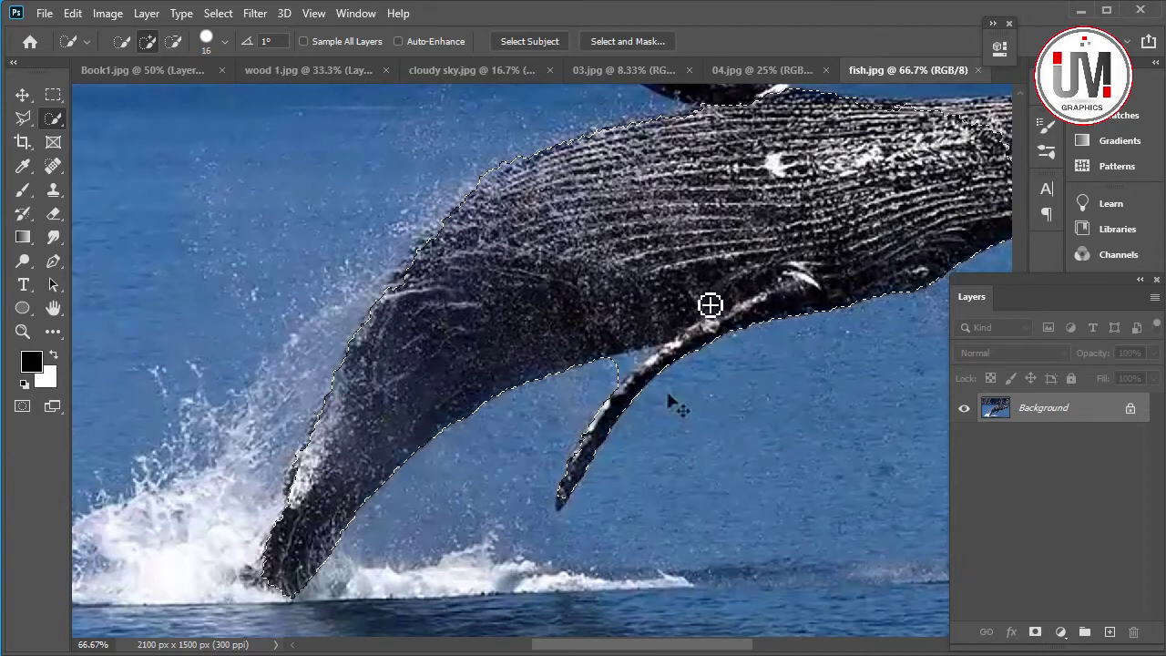
Subtract stray areas along the upper fin and add the whale's head and jaw.
key(alt)
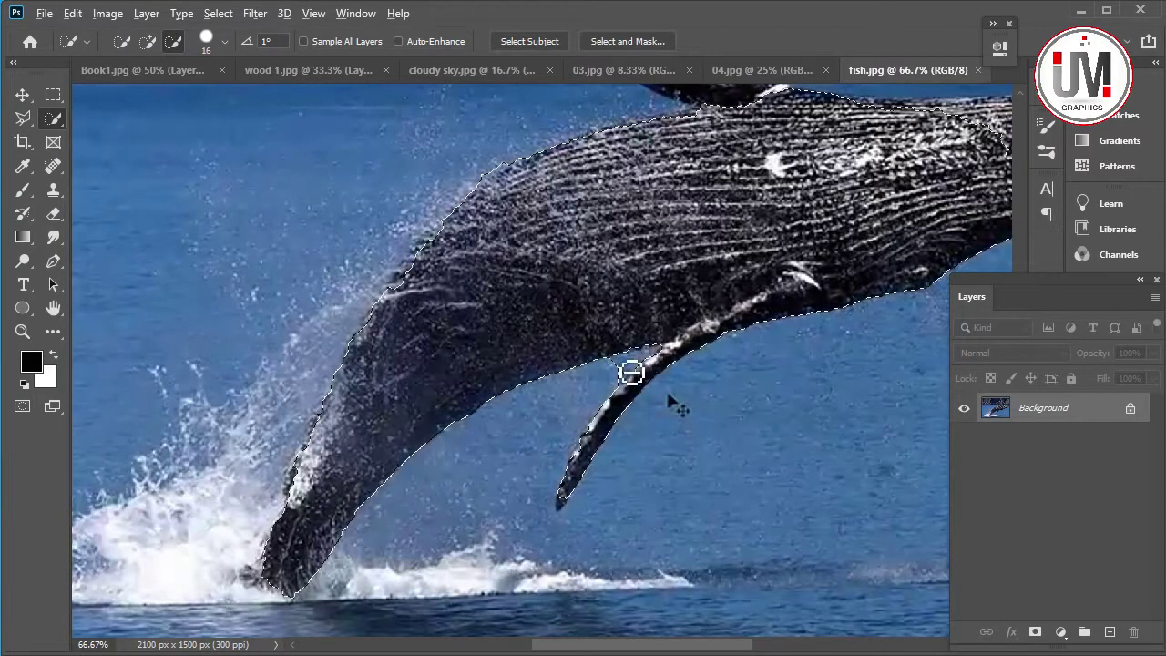
scroll(638, 364, up, 3)
scroll(665, 346, up, 2)
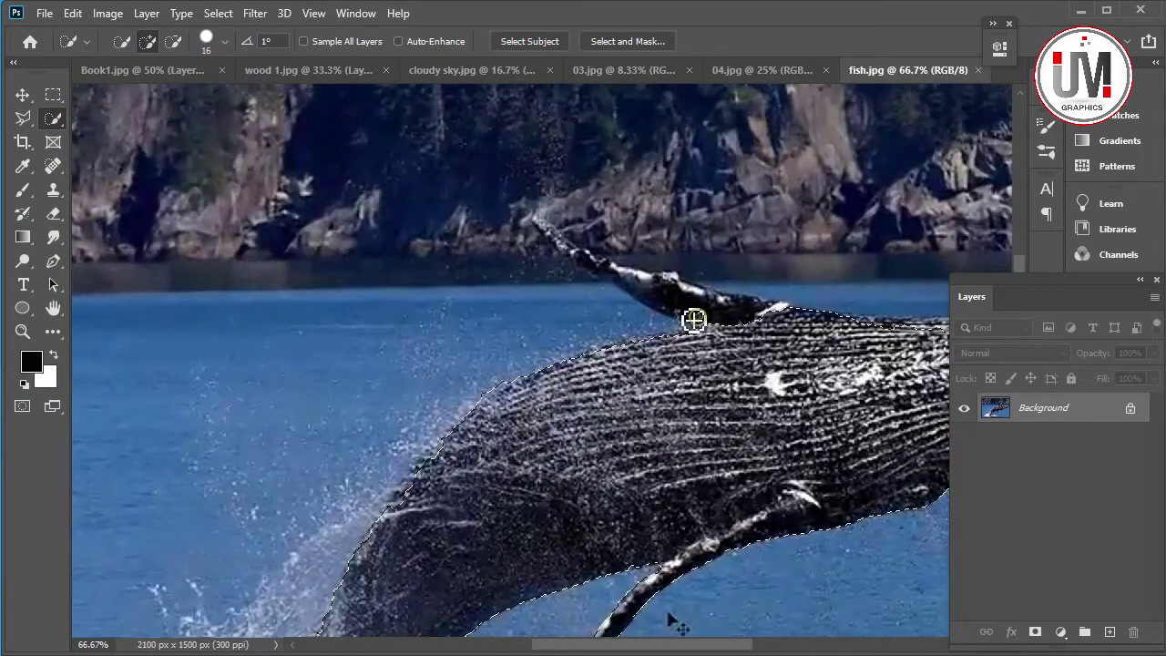
mouse_move(578, 255)
mouse_down()
mouse_move(552, 235)
mouse_move(578, 275)
mouse_up()
key(alt)
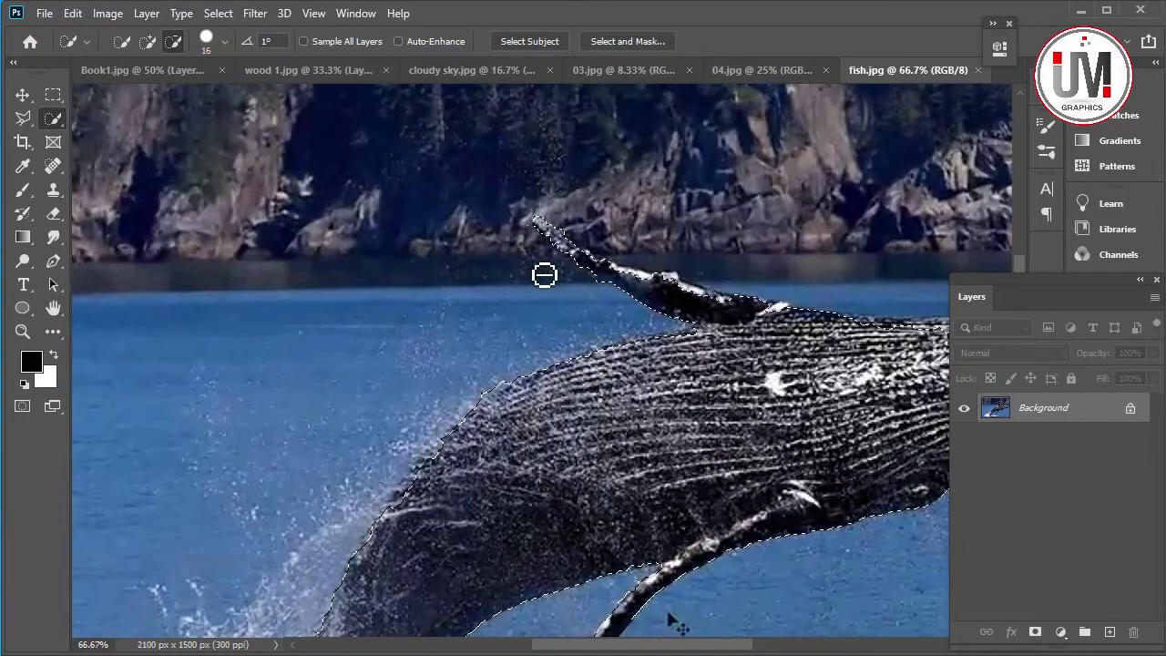
drag(689, 644, 766, 644)
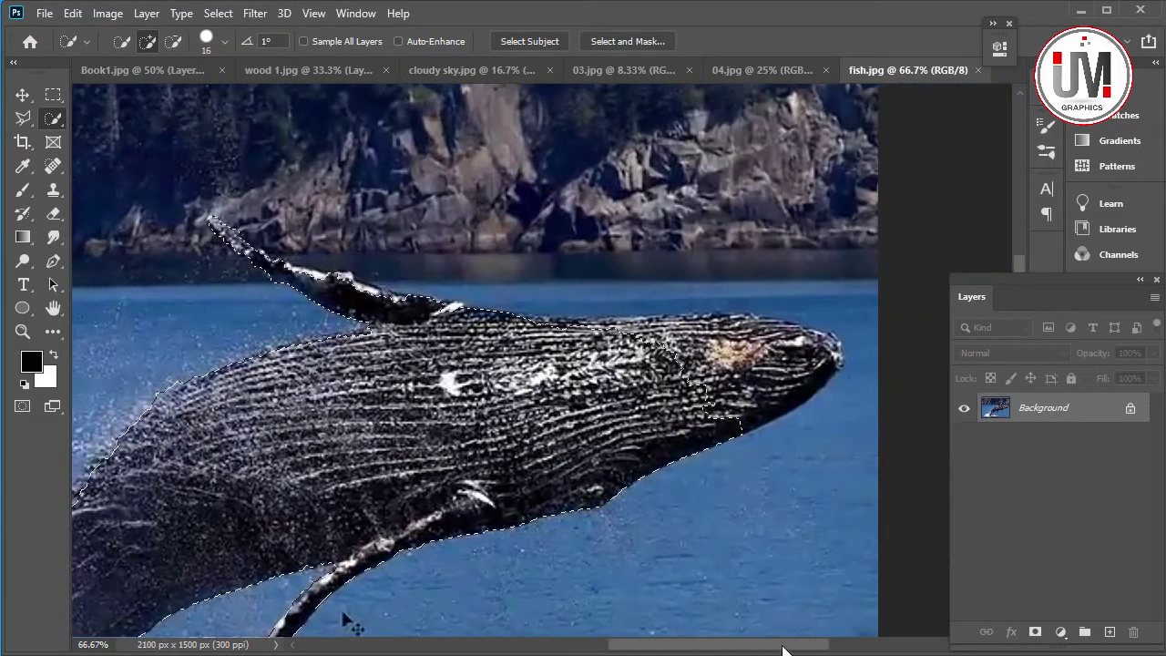
mouse_move(594, 337)
mouse_down()
mouse_move(802, 346)
mouse_move(736, 367)
mouse_up()
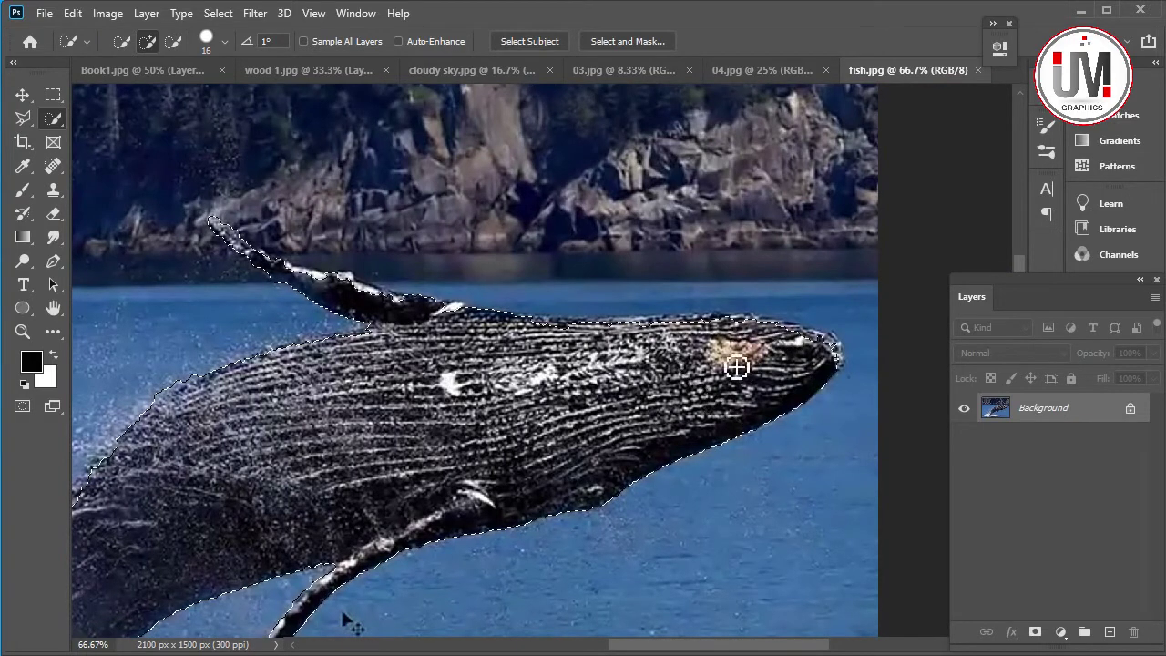
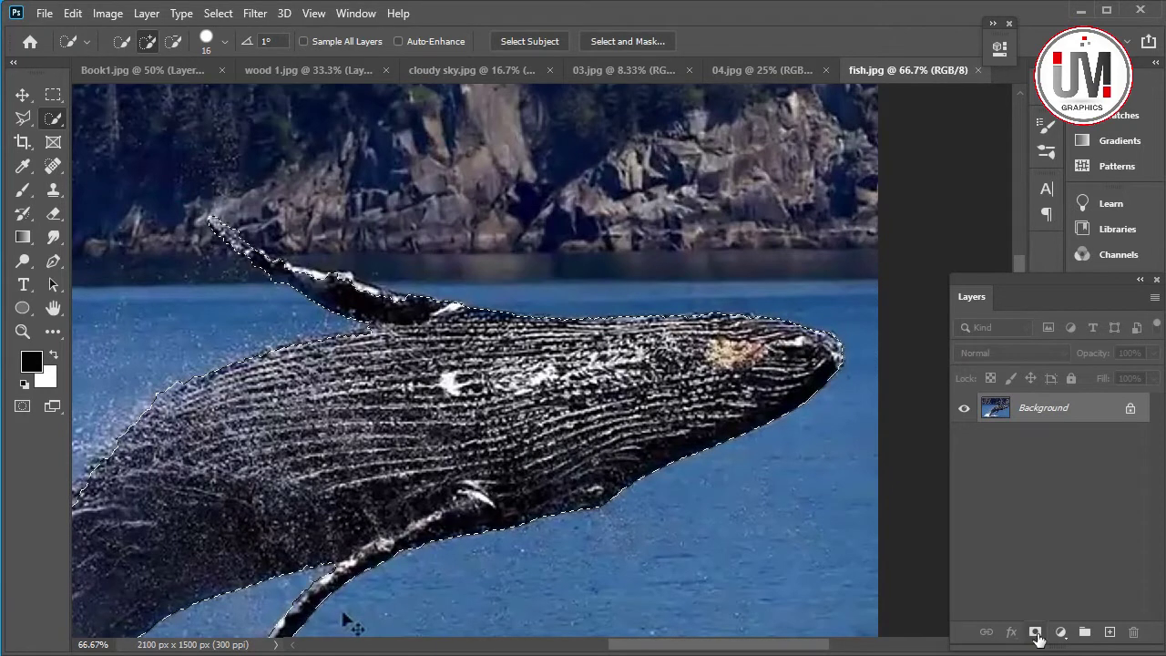
Mask the whale from its selection and drag it into the Book1 composite.
click(1035, 631)
key(z)
key(ctrl+0)
key(v)
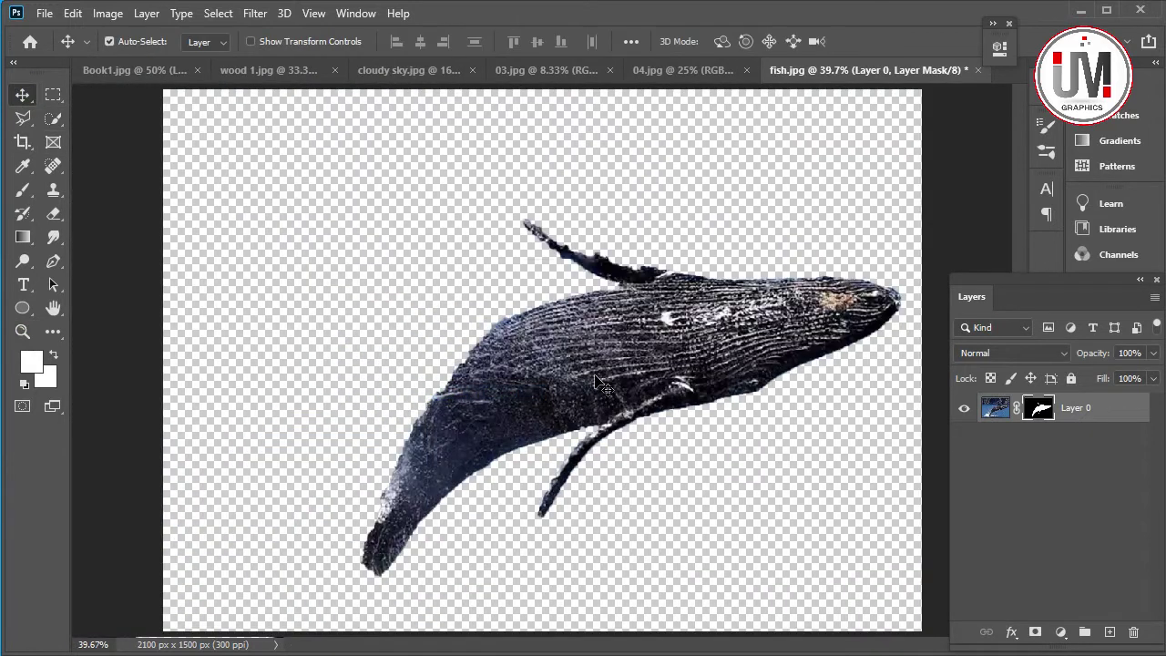
mouse_move(558, 373)
mouse_down()
mouse_move(470, 343)
mouse_move(495, 330)
mouse_up()
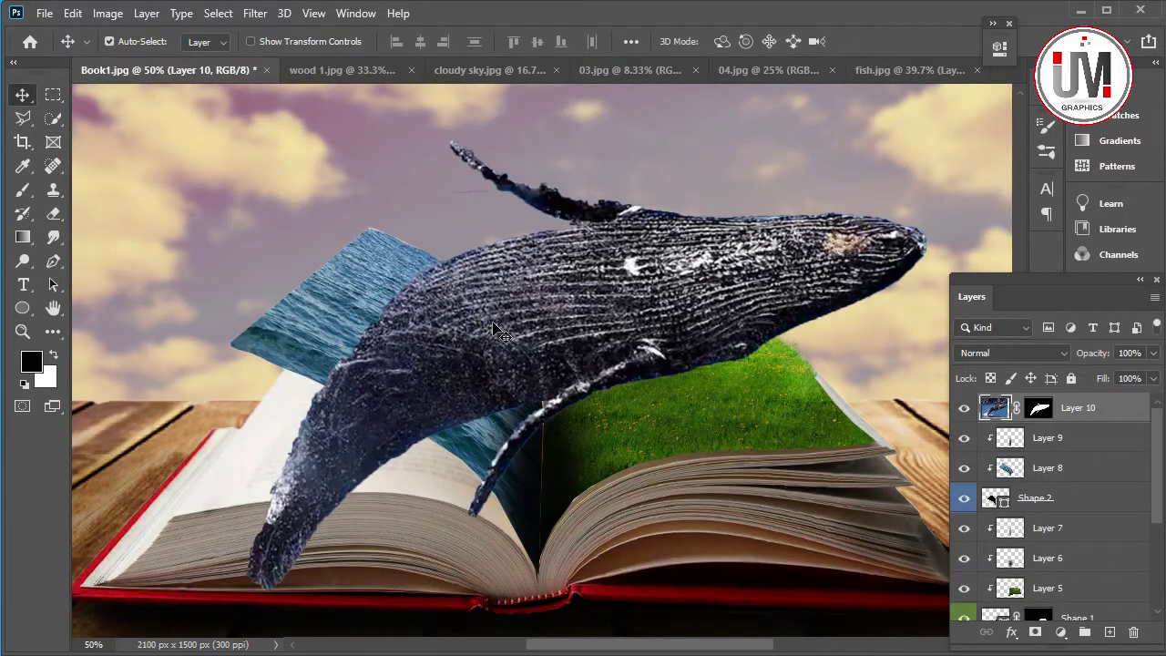
Shrink the whale to about half size, raise it above the book and tilt it.
key(ctrl+t)
drag(956, 234, 534, 318)
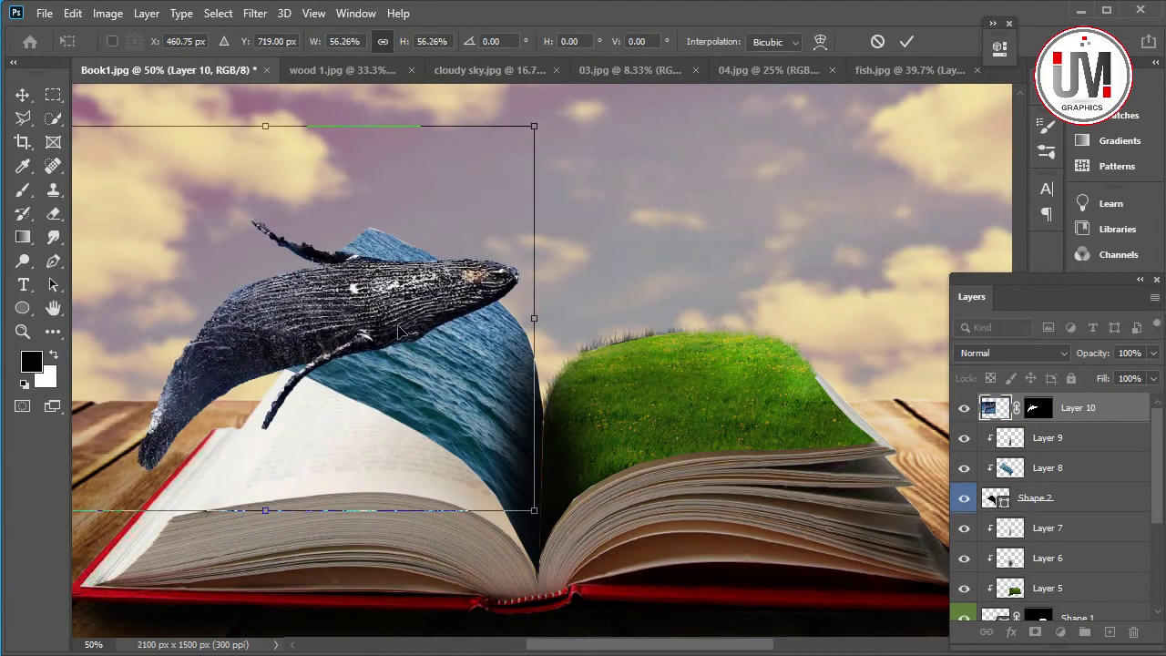
drag(375, 292, 618, 306)
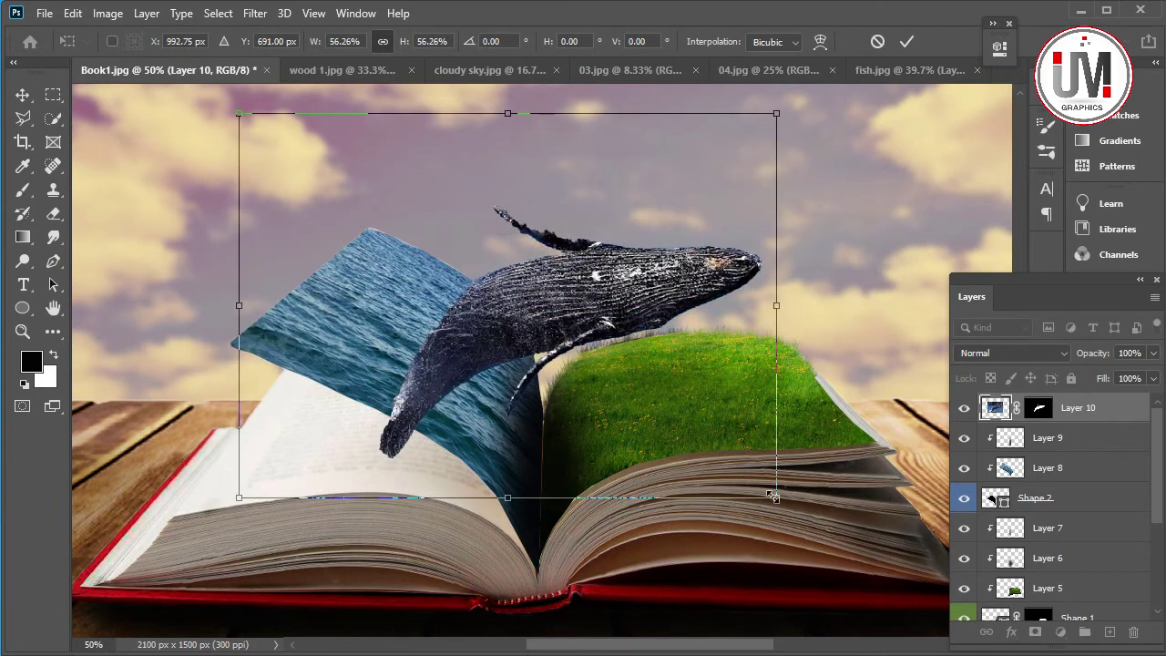
drag(773, 496, 690, 403)
drag(538, 348, 533, 318)
drag(743, 397, 750, 412)
drag(492, 281, 519, 293)
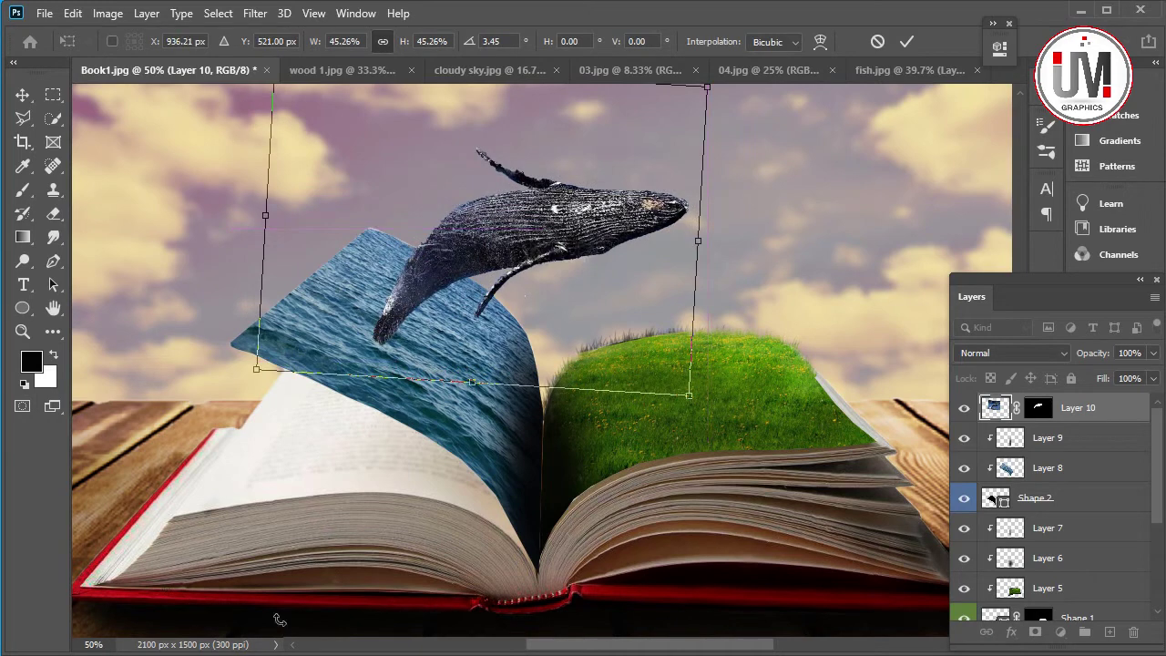
Fine-tune the whale to about 46%, slightly tilted just above the sea page, and commit.
drag(689, 395, 716, 416)
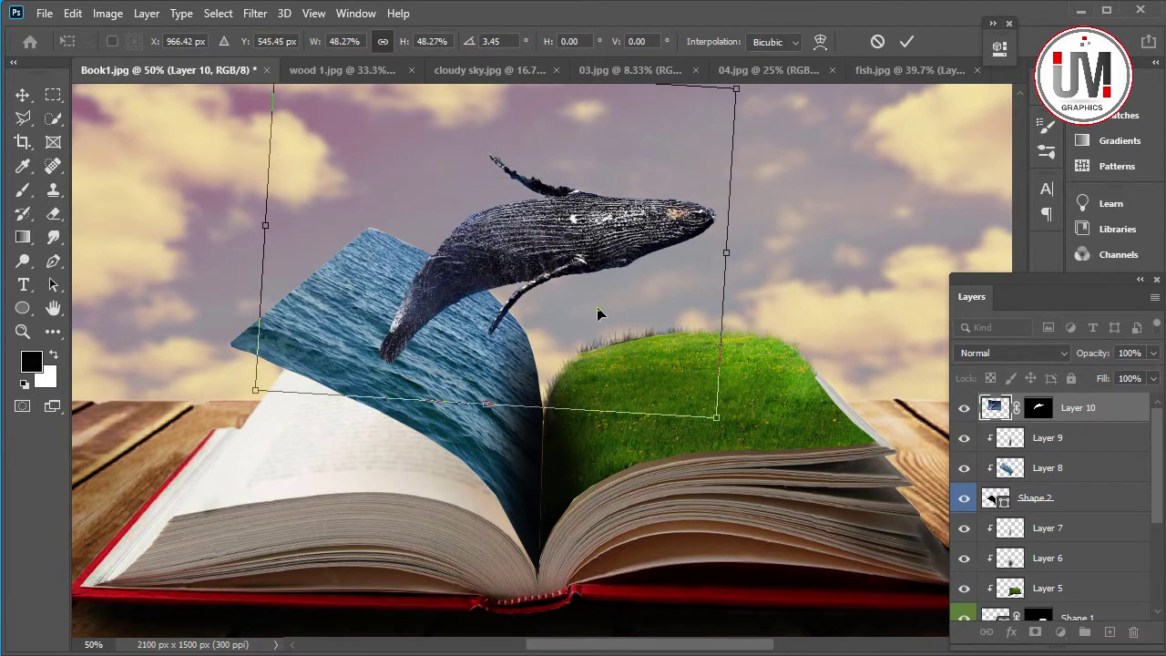
drag(598, 315, 573, 287)
drag(735, 283, 736, 293)
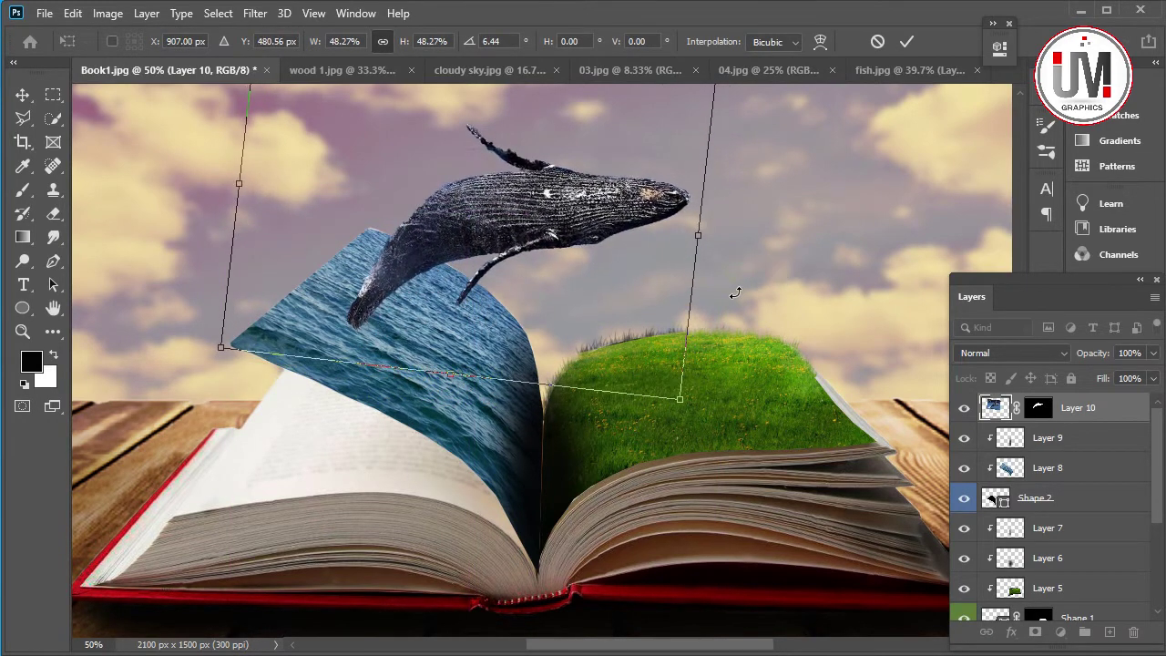
drag(643, 414, 680, 393)
drag(583, 296, 578, 318)
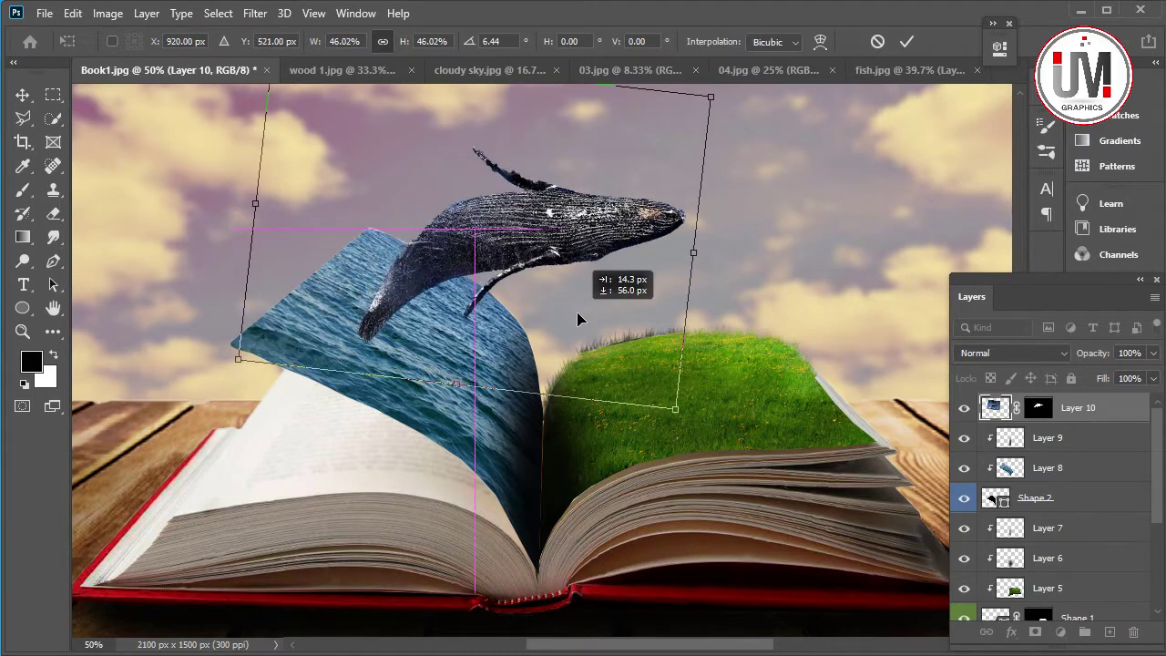
drag(678, 405, 669, 409)
drag(602, 333, 604, 337)
key(Return)
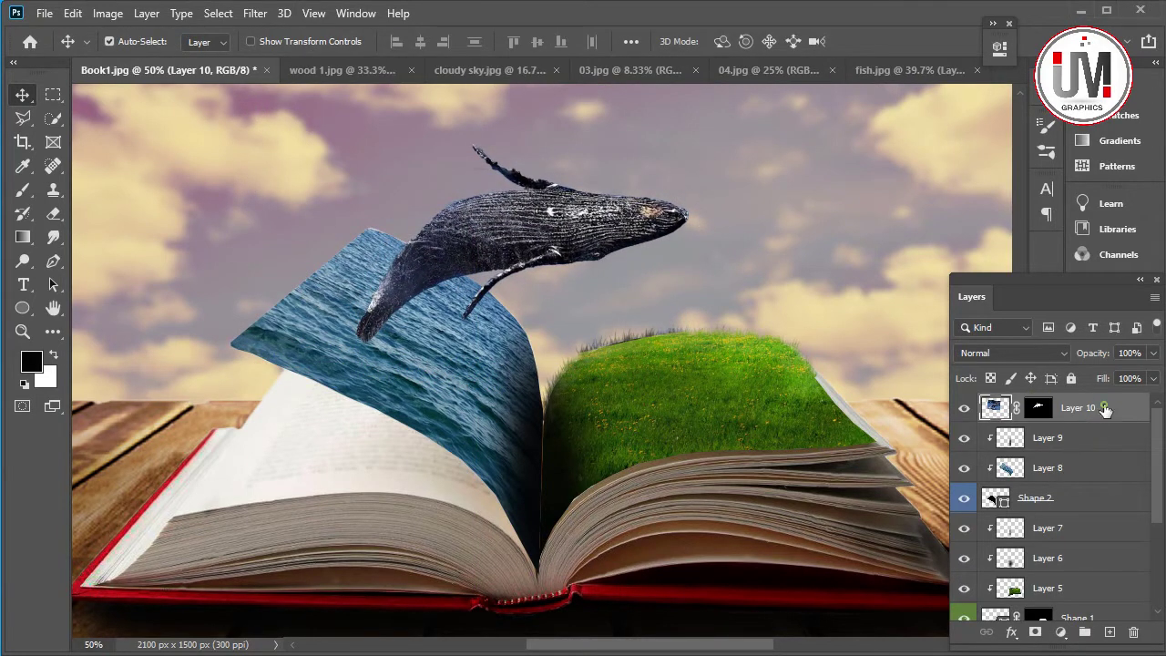
In Select and Mask, give the whale's mask Feather 0.6 px, Contrast 1% and Shift Edge -35%.
right_click(1040, 412)
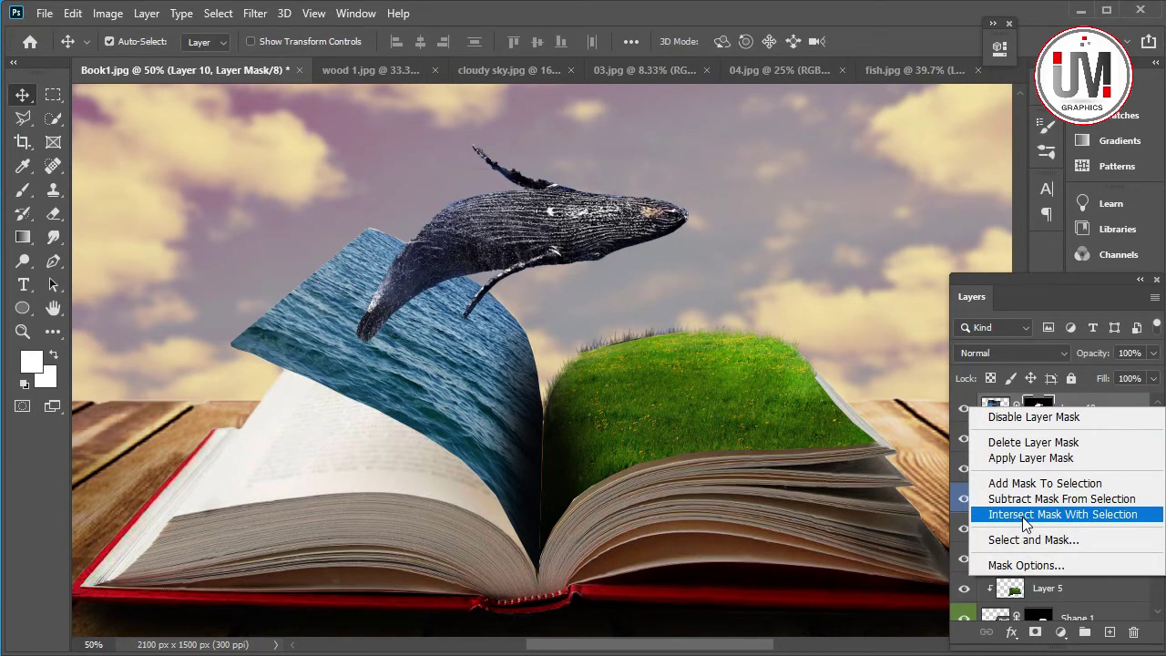
click(1027, 541)
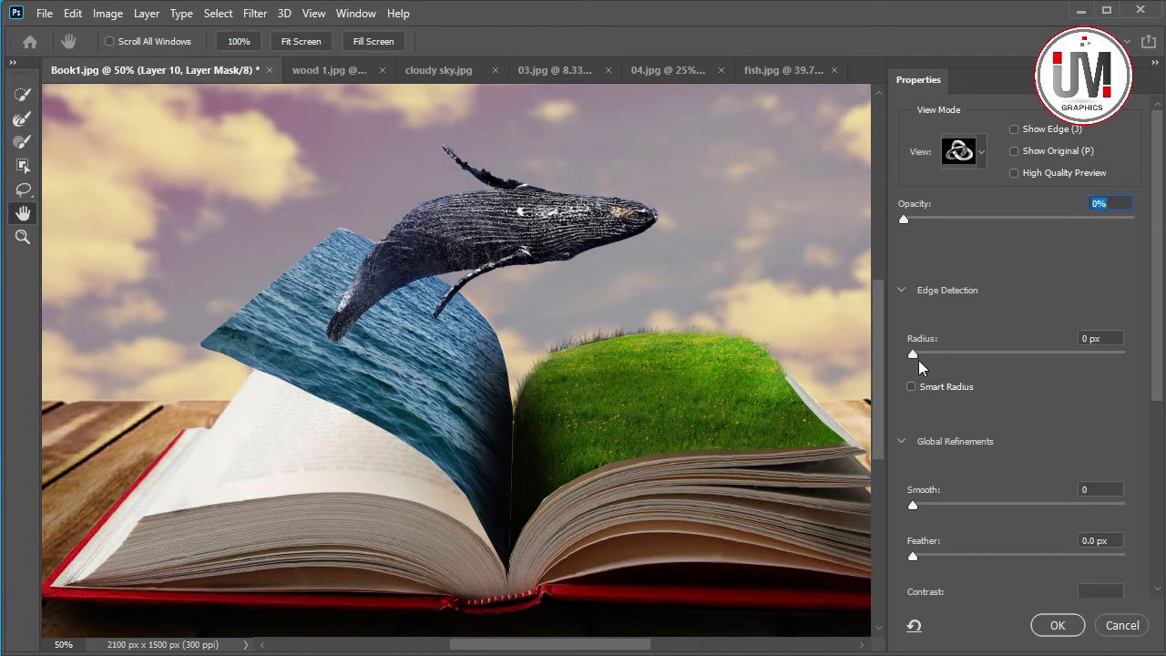
scroll(925, 401, down, 2)
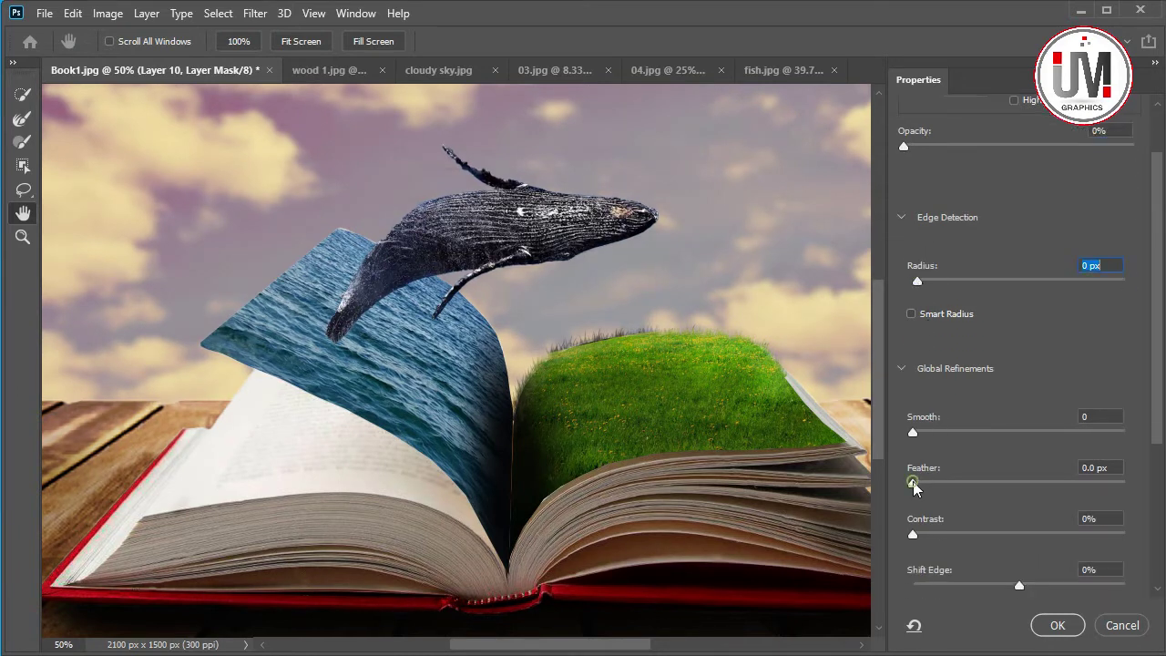
mouse_move(914, 483)
mouse_down()
mouse_move(929, 489)
mouse_move(919, 484)
mouse_up()
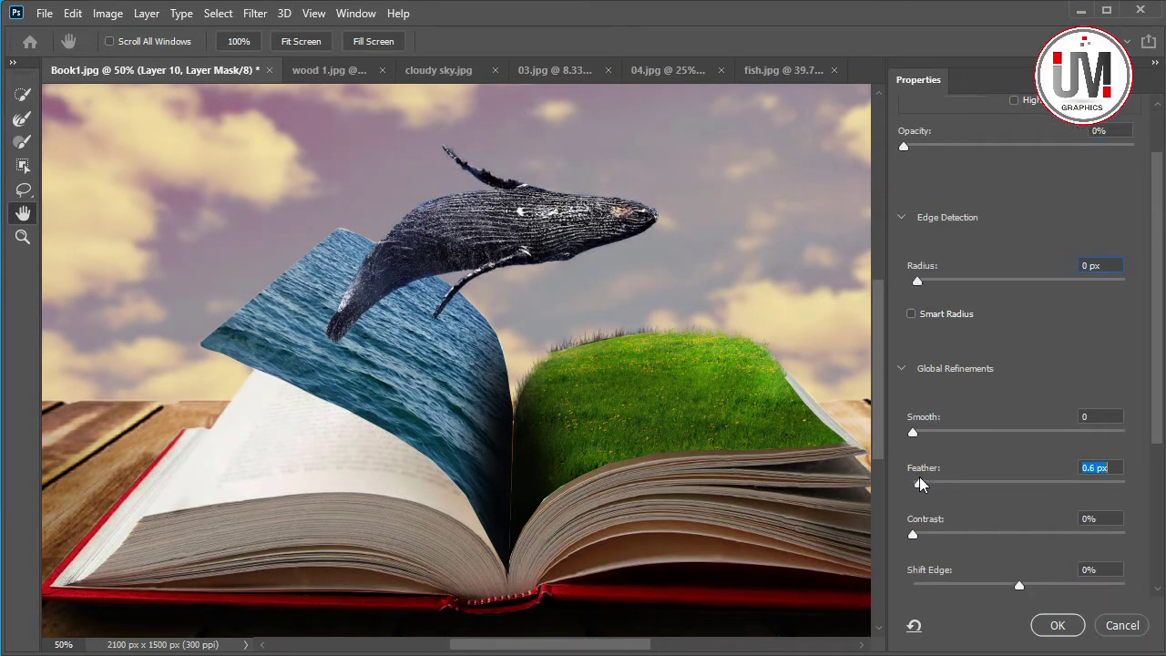
scroll(958, 549, down, 1)
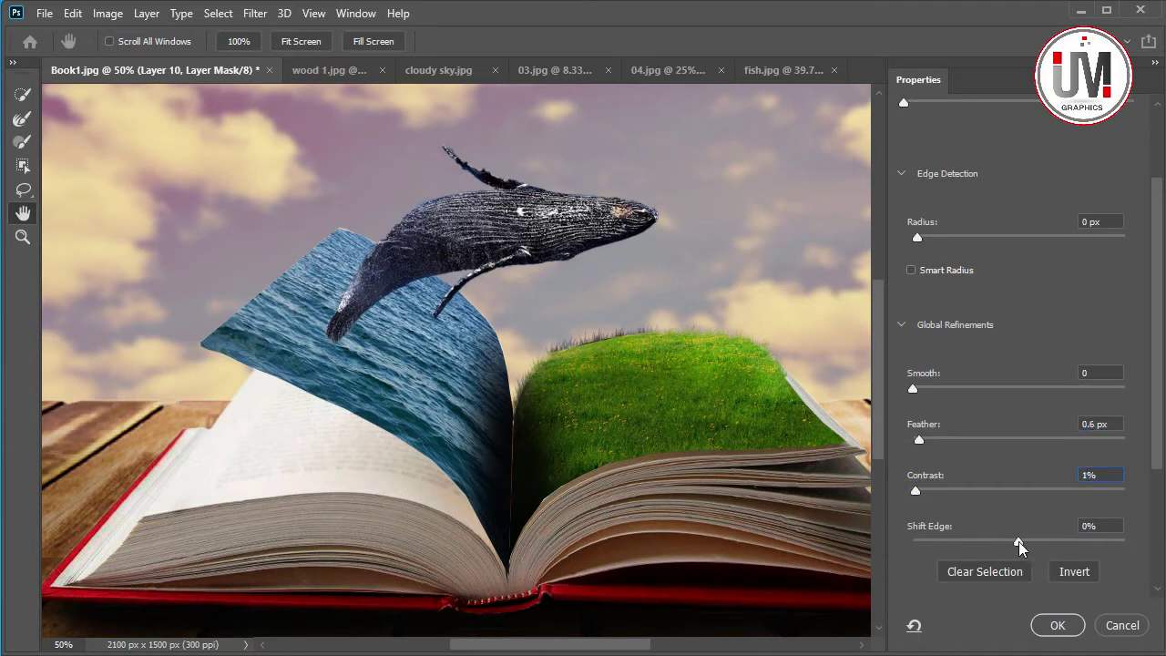
drag(1000, 539, 984, 538)
scroll(990, 535, down, 1)
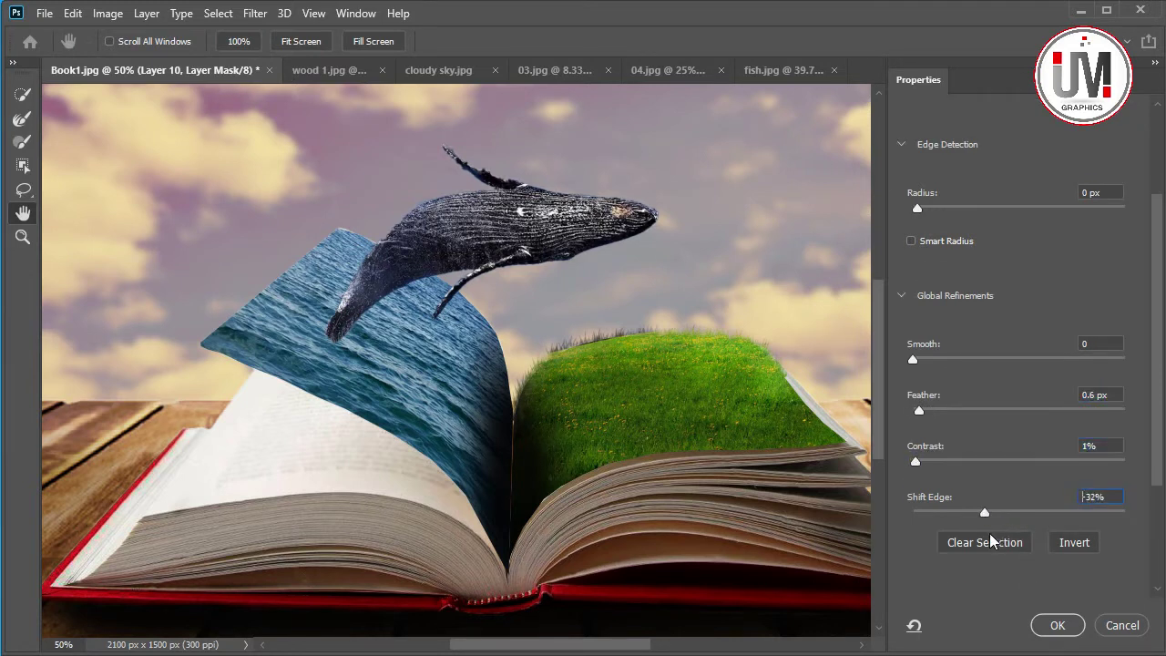
scroll(994, 536, up, 1)
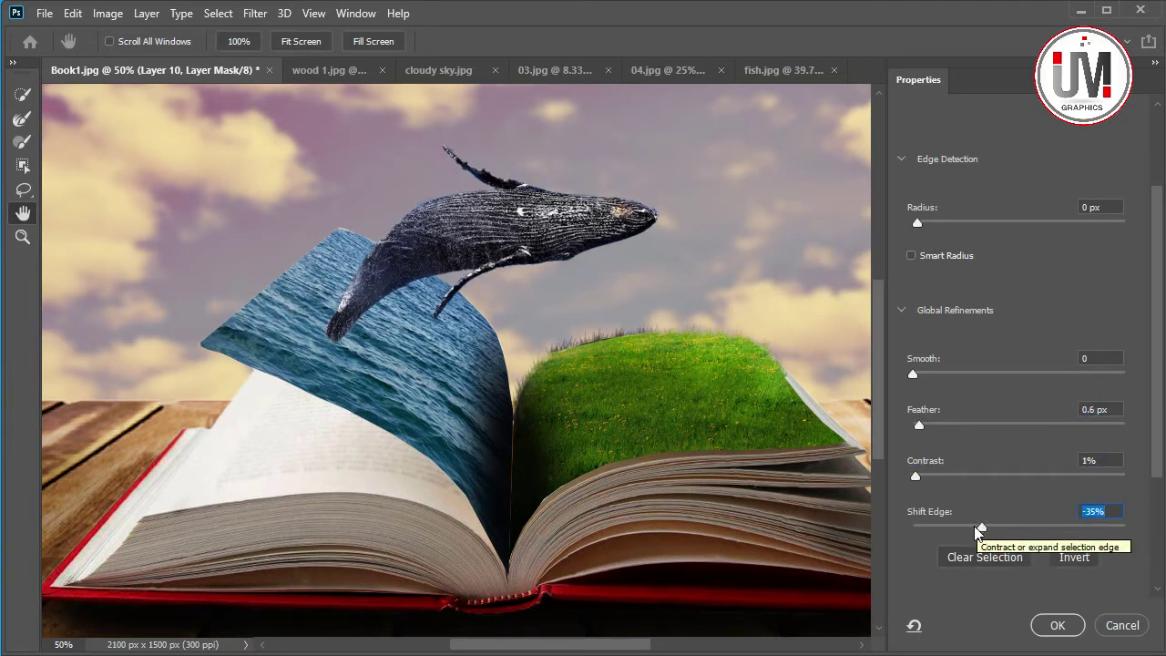
click(1049, 629)
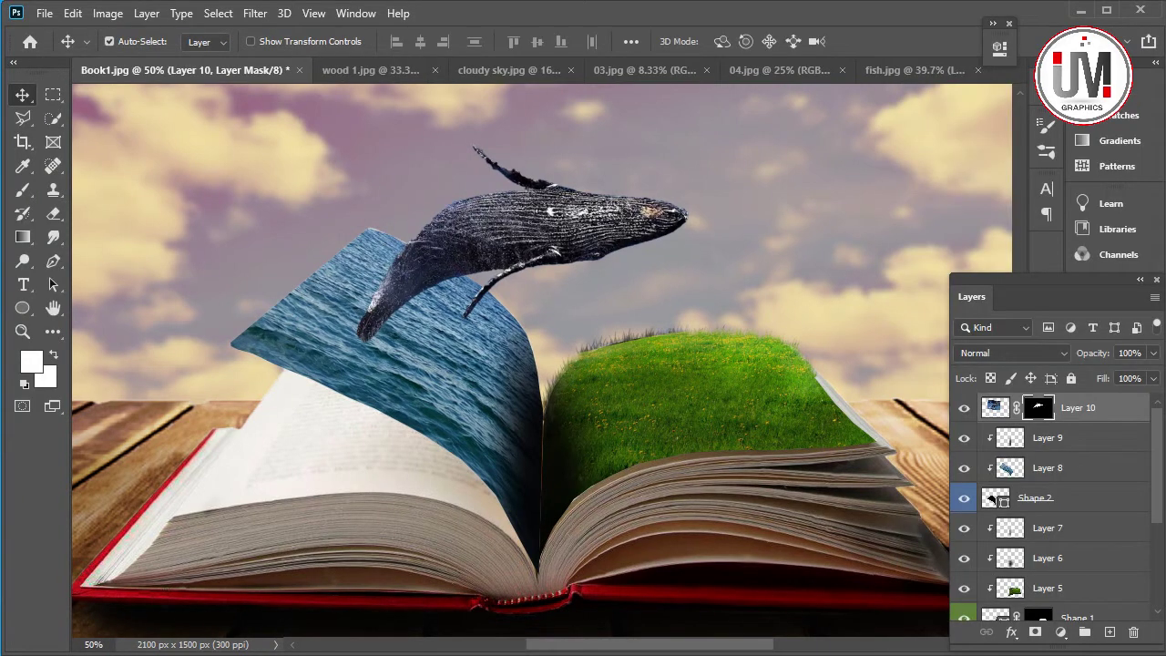
Zoom to 100% on the whale, target its pixels, and set the Burn tool to 50% exposure.
click(23, 331)
click(506, 123)
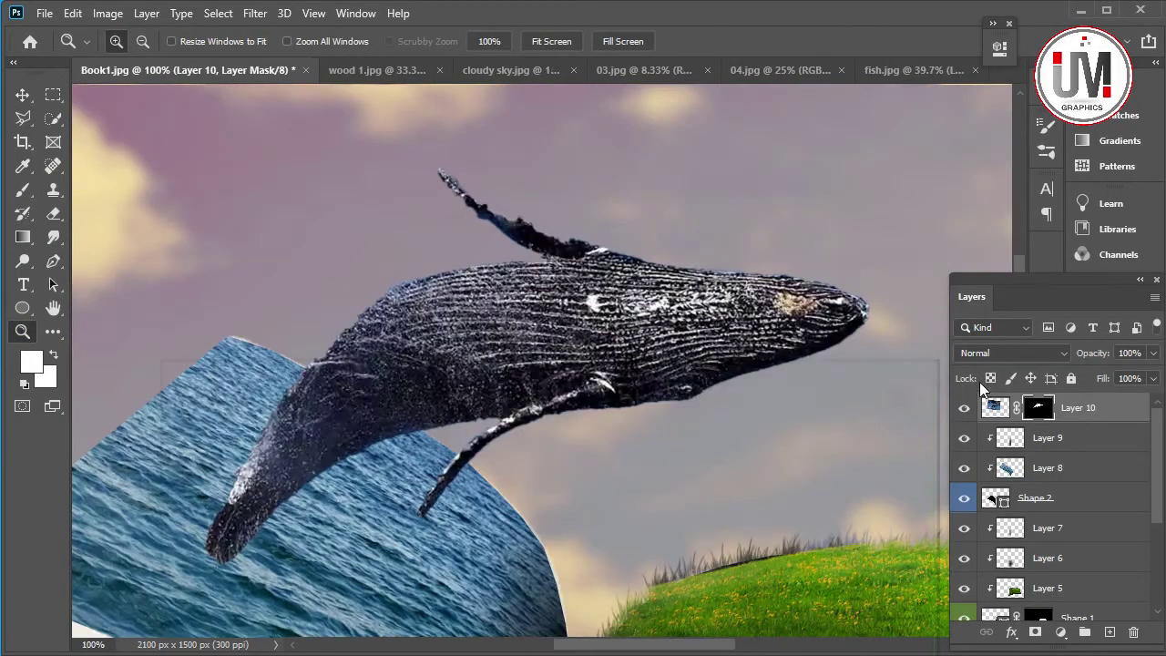
click(997, 414)
click(23, 261)
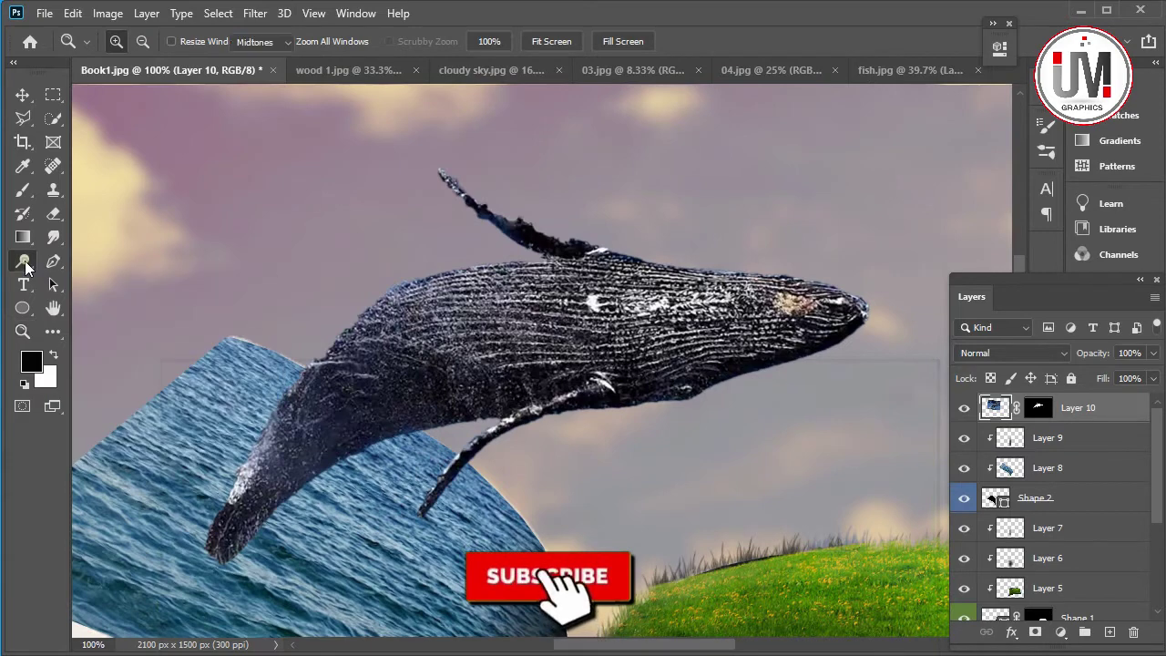
click(96, 277)
click(398, 41)
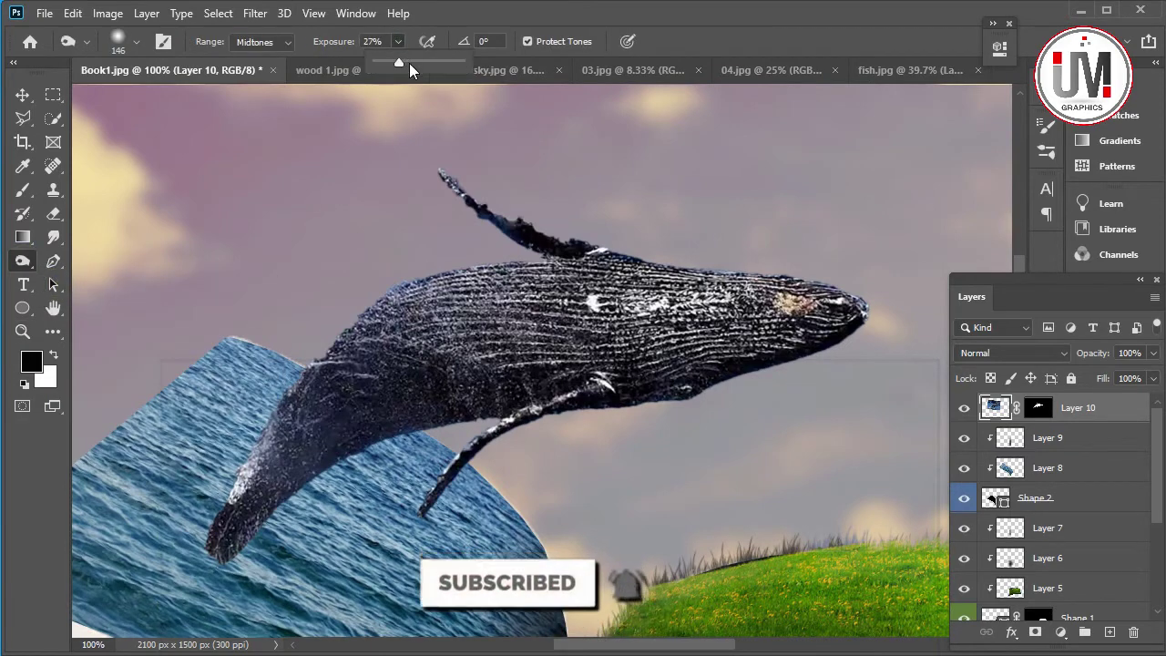
drag(417, 70, 422, 70)
click(235, 408)
Burn the whale's body and belly darker and dodge its head brighter.
drag(235, 408, 510, 364)
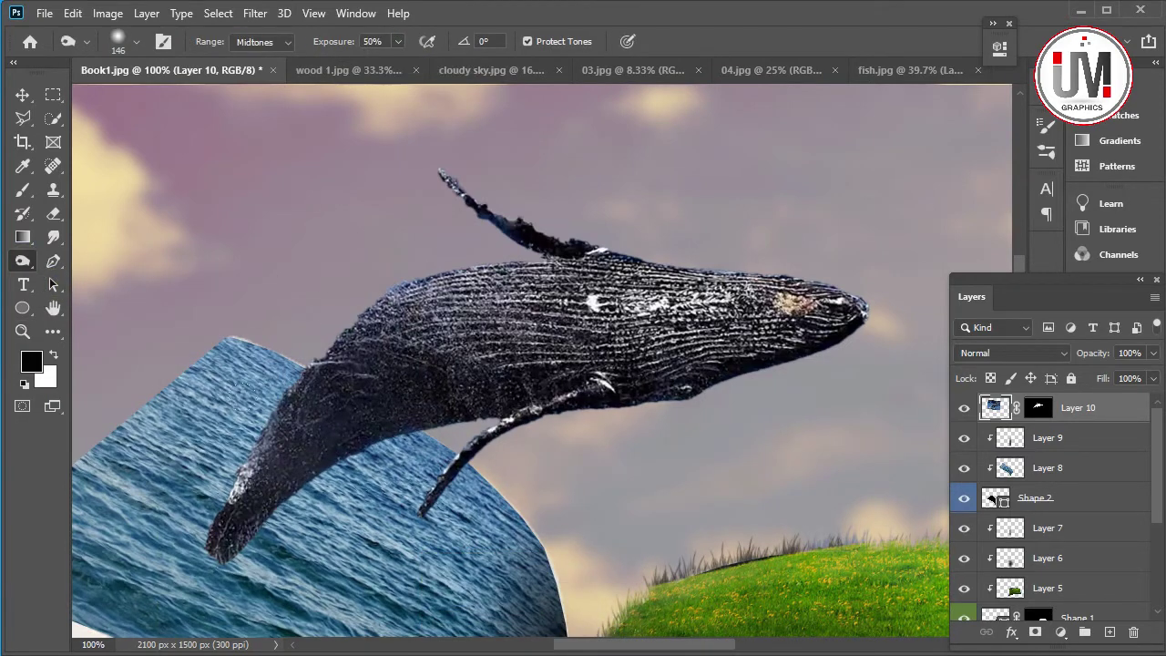
drag(310, 365, 528, 274)
drag(465, 419, 629, 310)
right_click(22, 261)
click(96, 259)
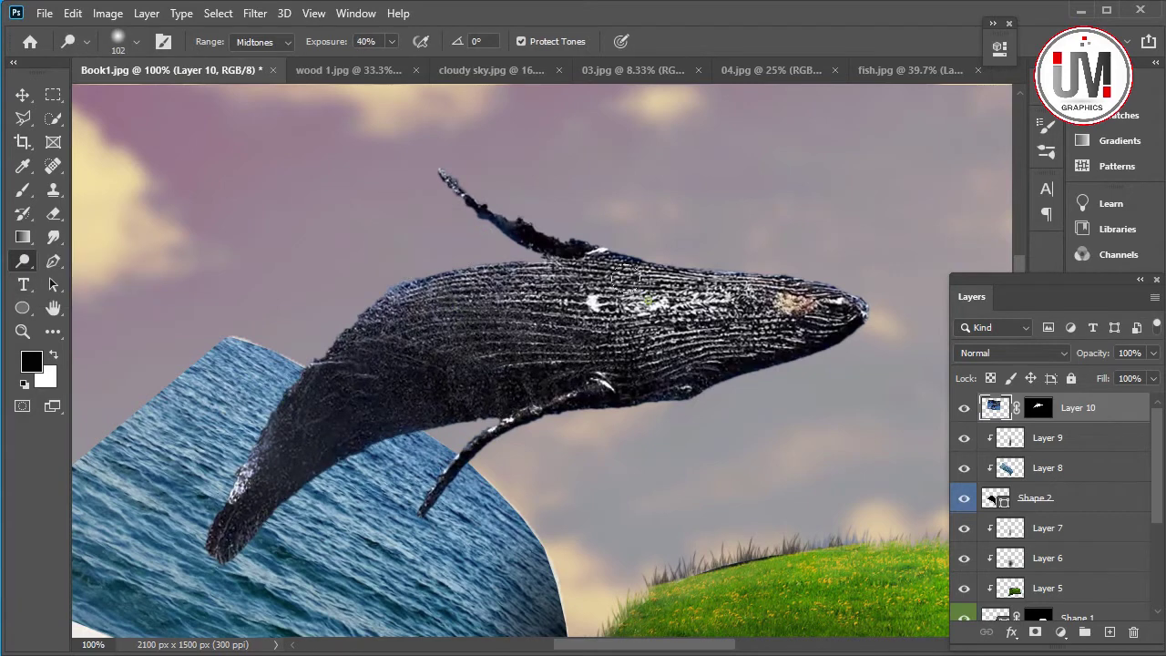
drag(847, 310, 583, 364)
right_click(23, 260)
click(91, 276)
drag(246, 456, 493, 410)
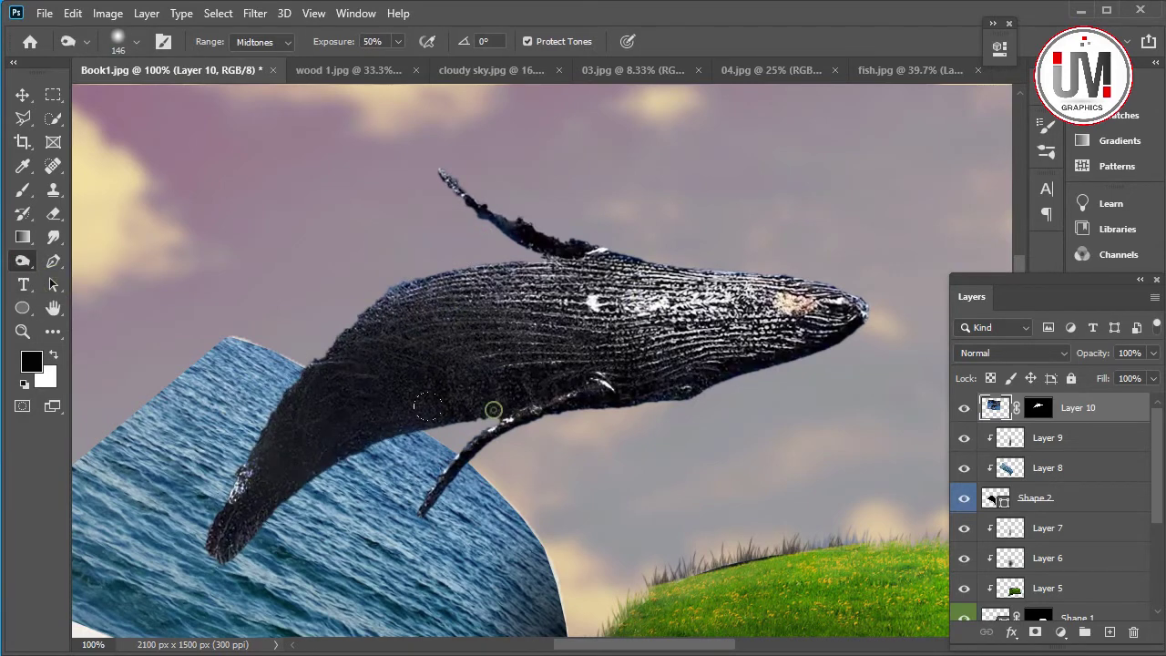
right_click(23, 261)
click(91, 259)
drag(820, 300, 594, 385)
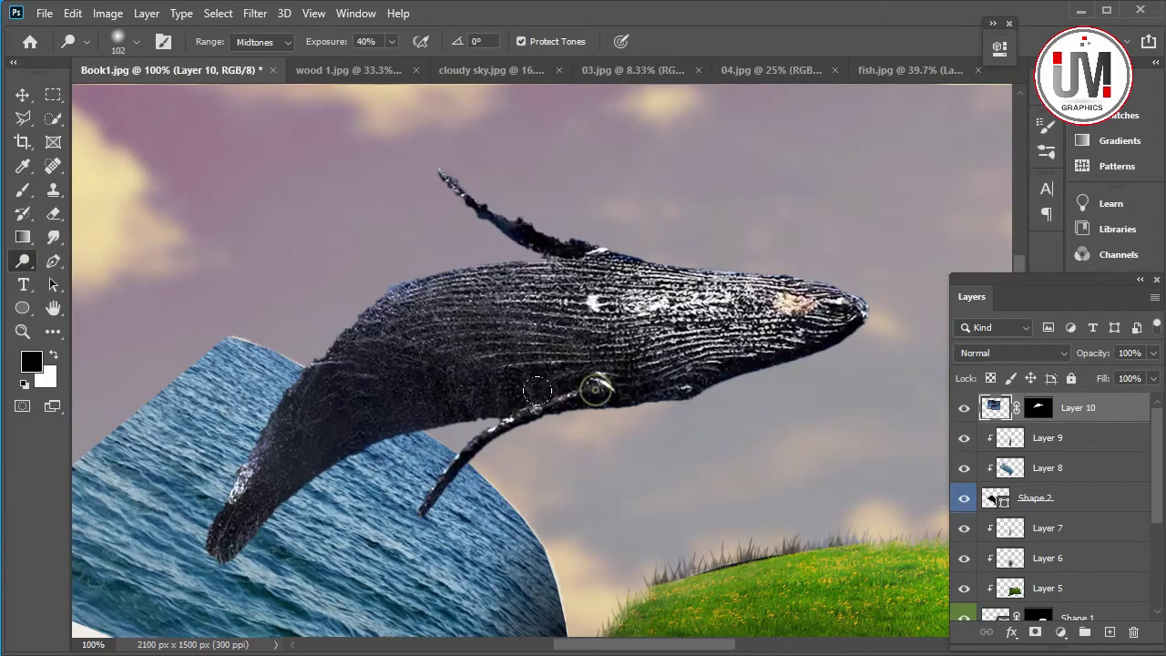
drag(770, 270, 597, 387)
Burn more of the whale's body and dodge its back brighter.
right_click(22, 261)
click(92, 276)
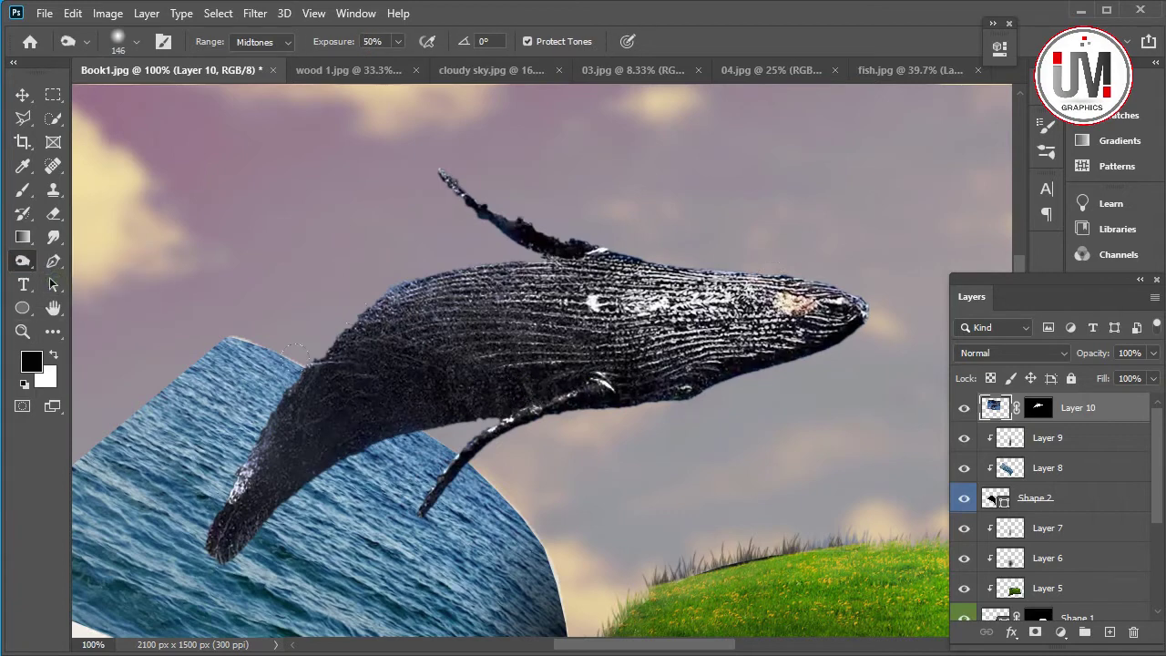
mouse_move(255, 474)
mouse_down()
mouse_move(816, 373)
mouse_move(383, 300)
mouse_up()
click(53, 237)
right_click(23, 260)
click(91, 259)
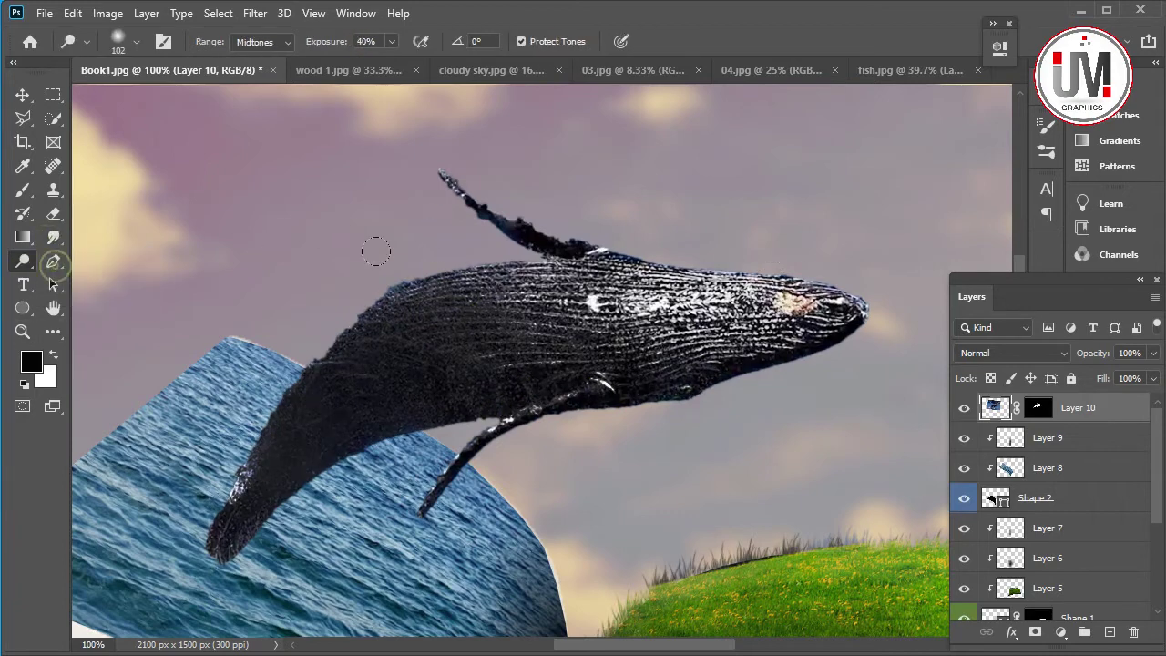
drag(456, 268, 692, 244)
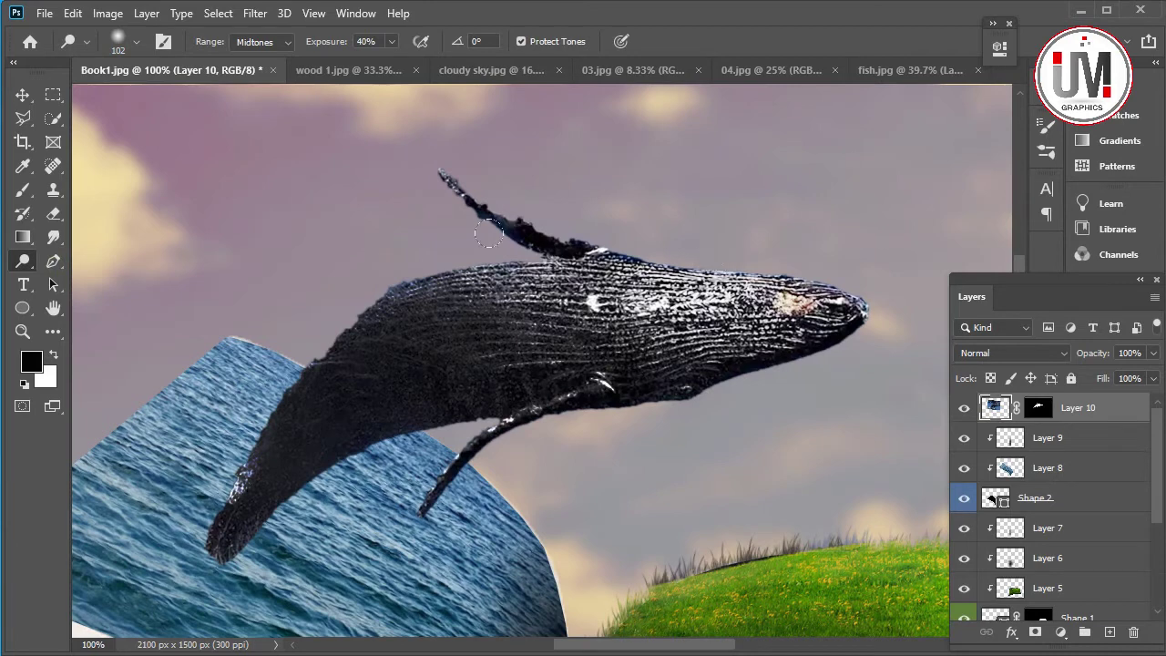
right_click(23, 261)
click(92, 259)
drag(460, 272, 729, 273)
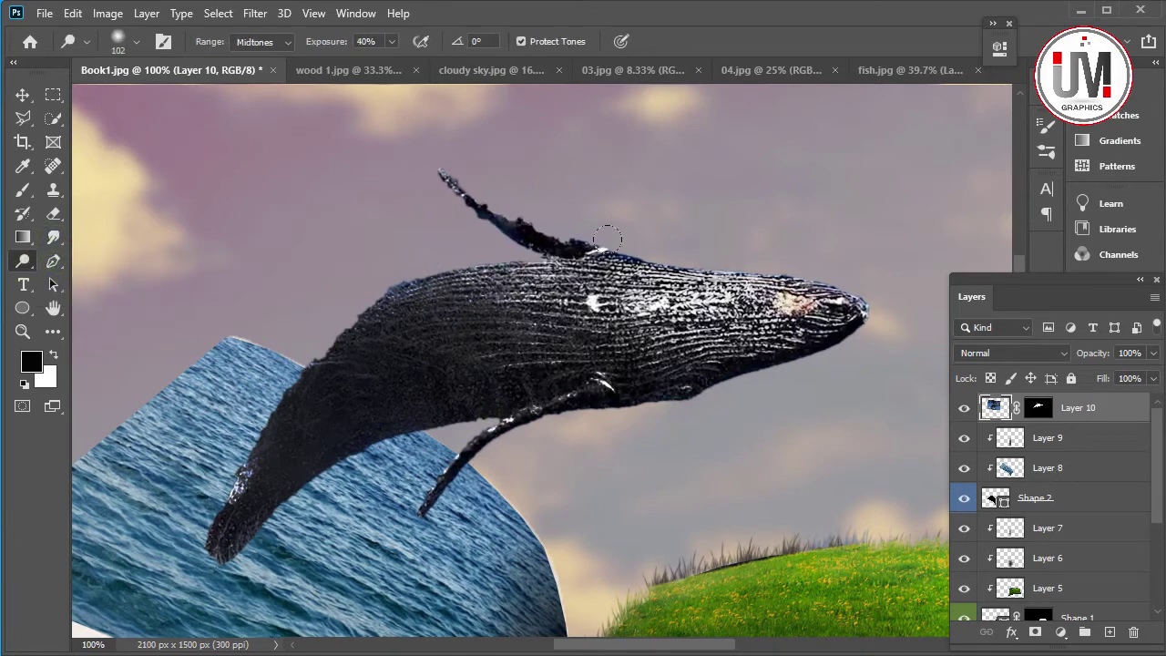
click(23, 332)
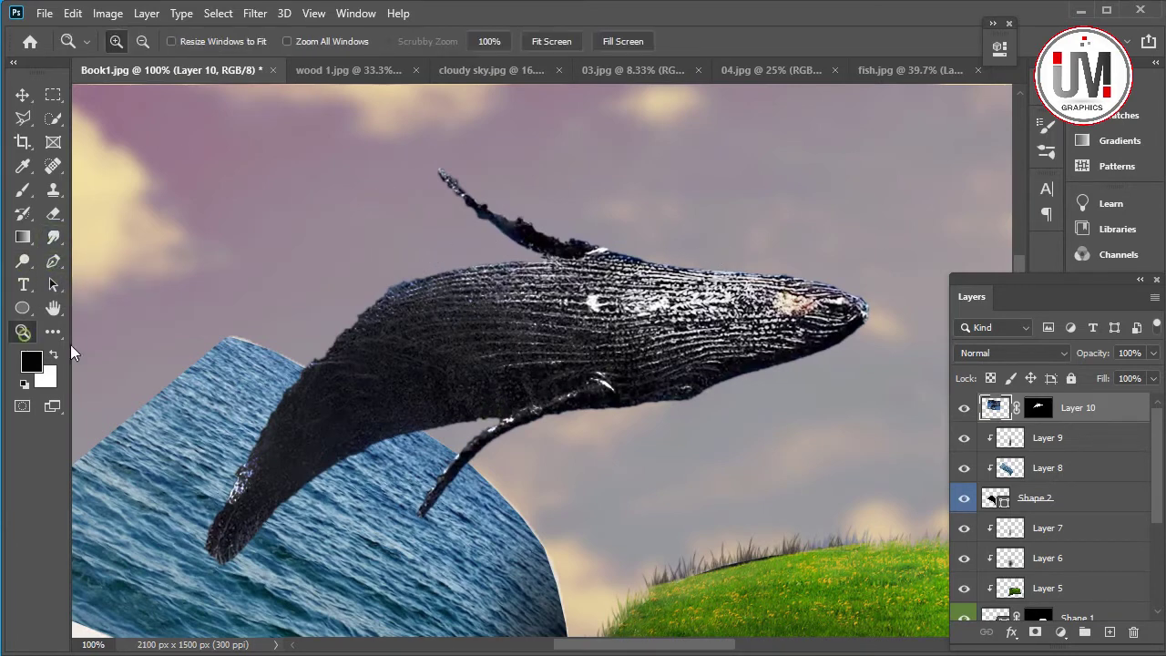
key(ctrl+0)
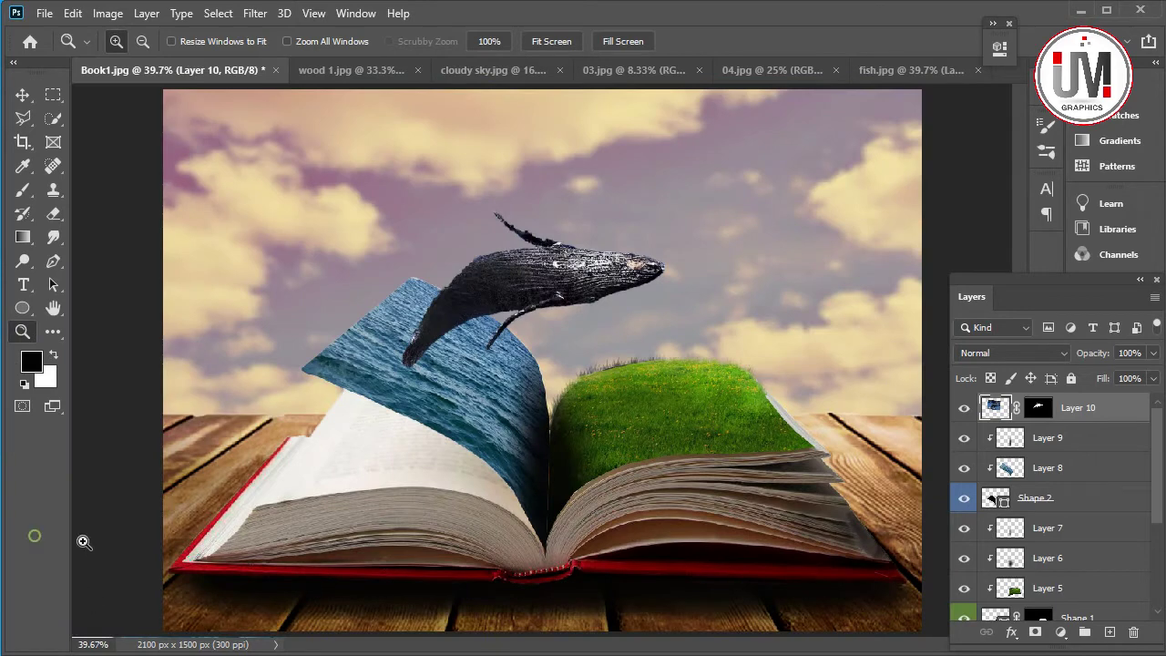
In fish.jpg, delete the whale's layer mask to restore the full photo.
click(875, 71)
key(z)
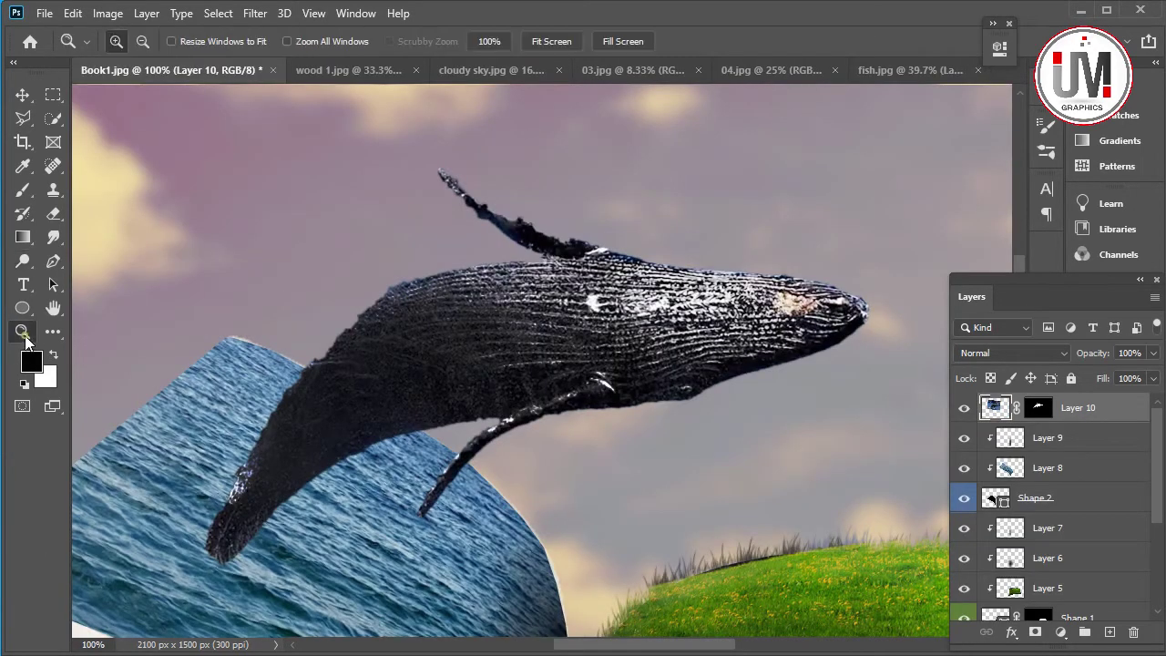
right_click(310, 392)
click(330, 398)
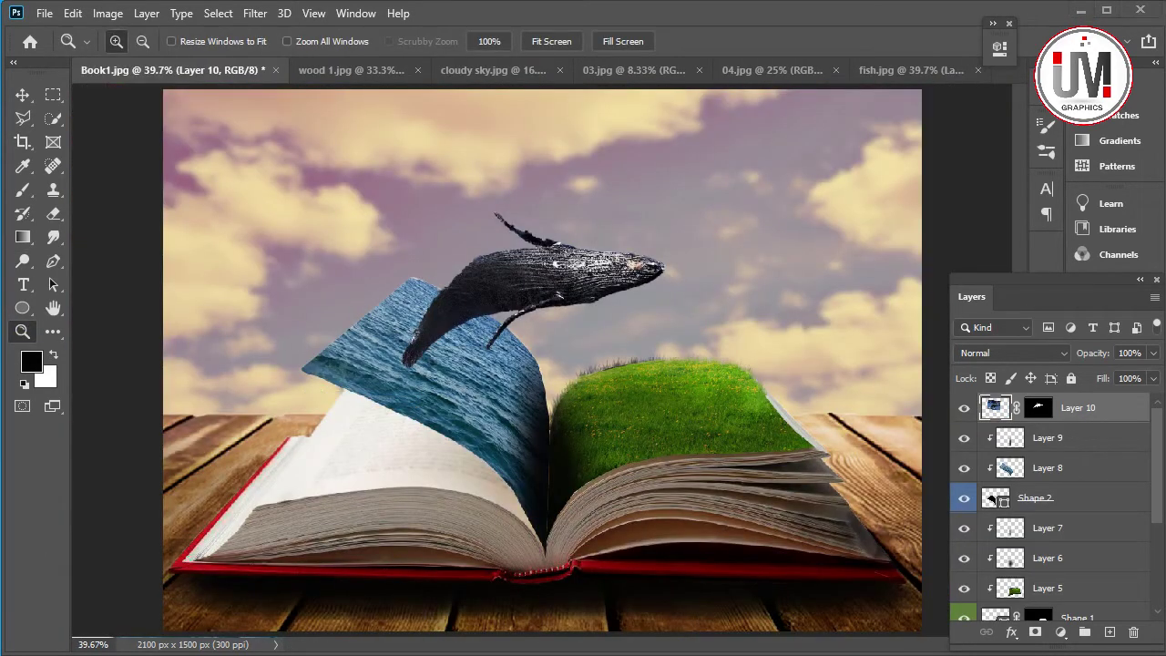
click(877, 72)
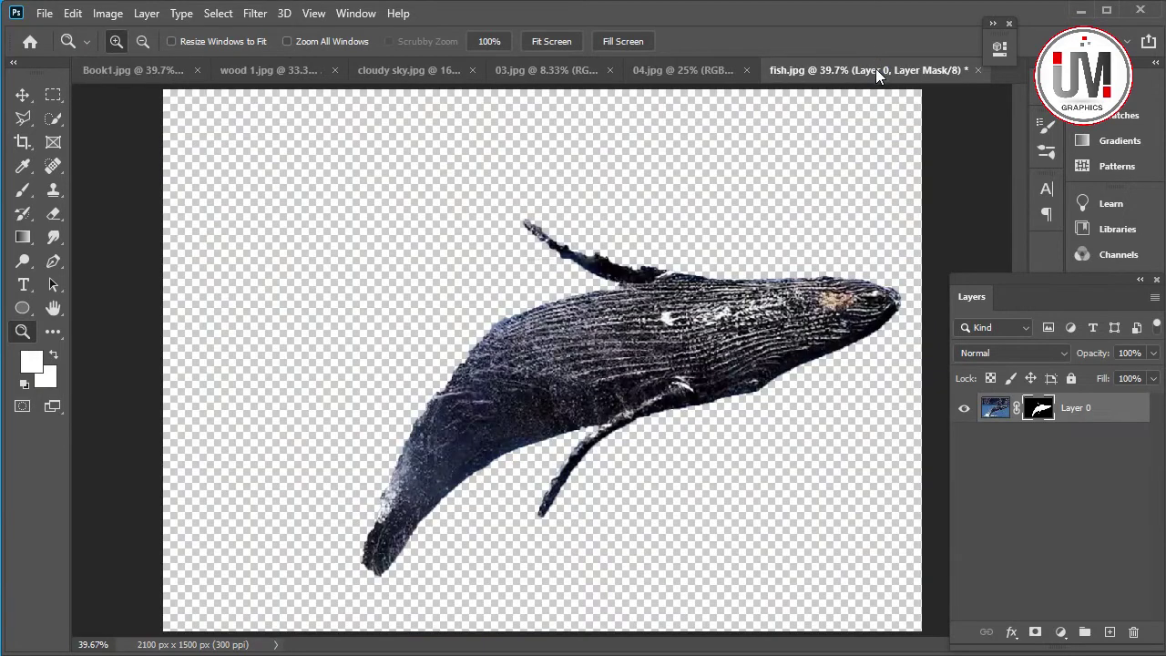
right_click(1028, 414)
click(1039, 441)
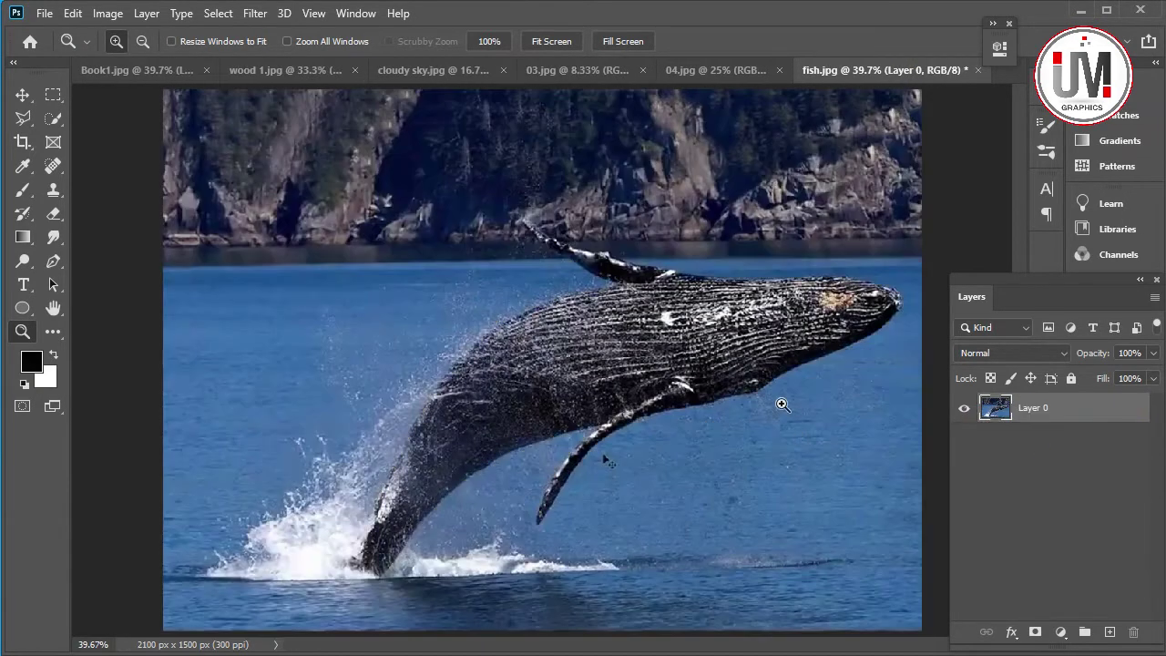
Crop fish.jpg tightly around the splash to 1258 × 1042 px.
click(23, 143)
drag(920, 360, 633, 362)
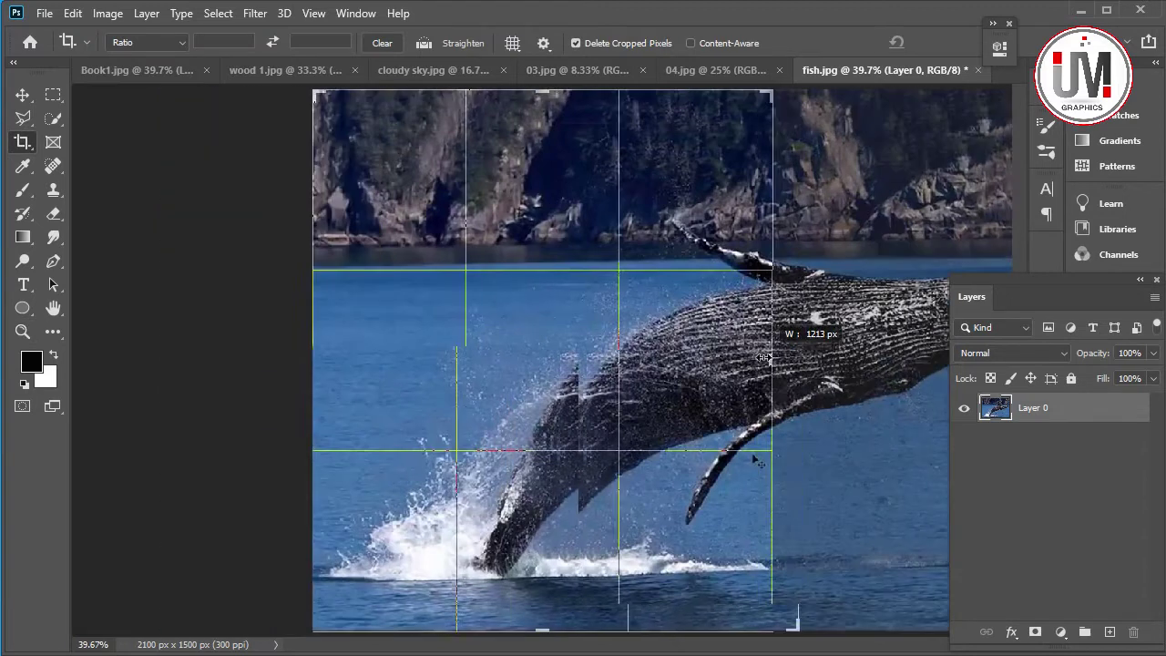
drag(544, 91, 544, 167)
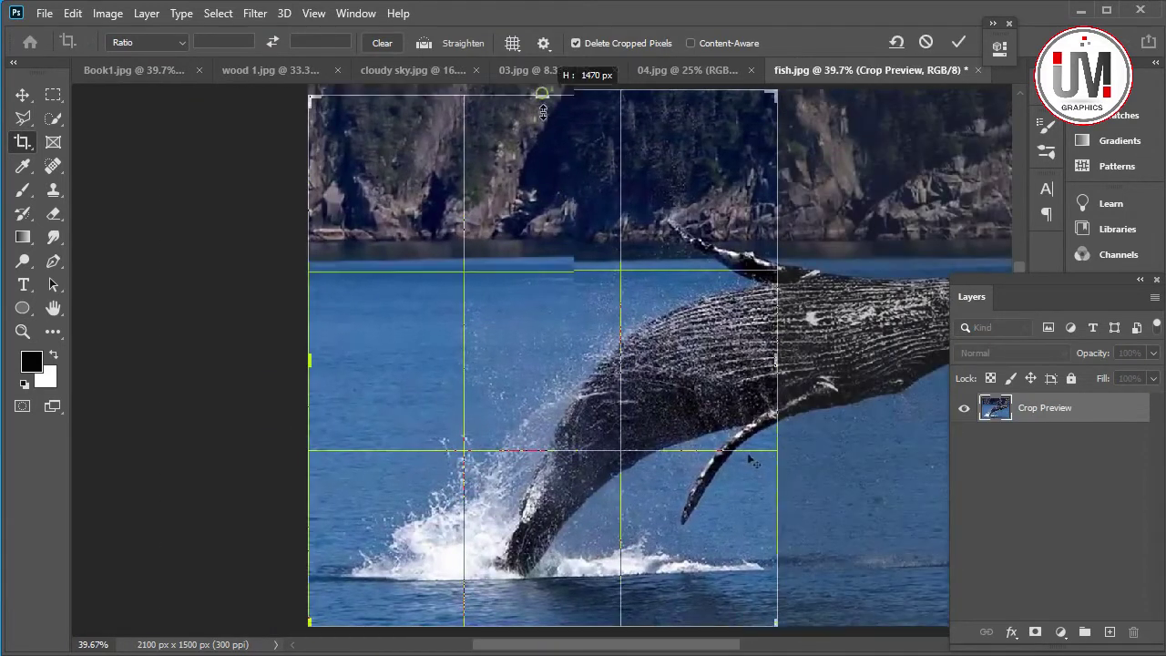
drag(542, 554, 547, 547)
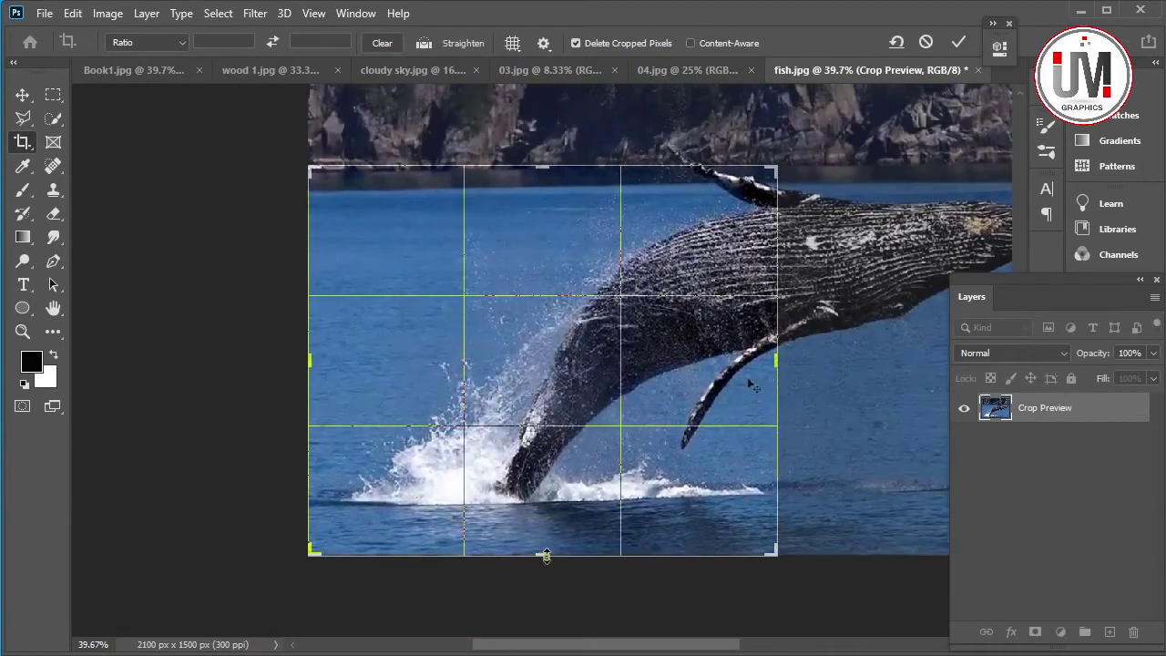
drag(311, 363, 319, 363)
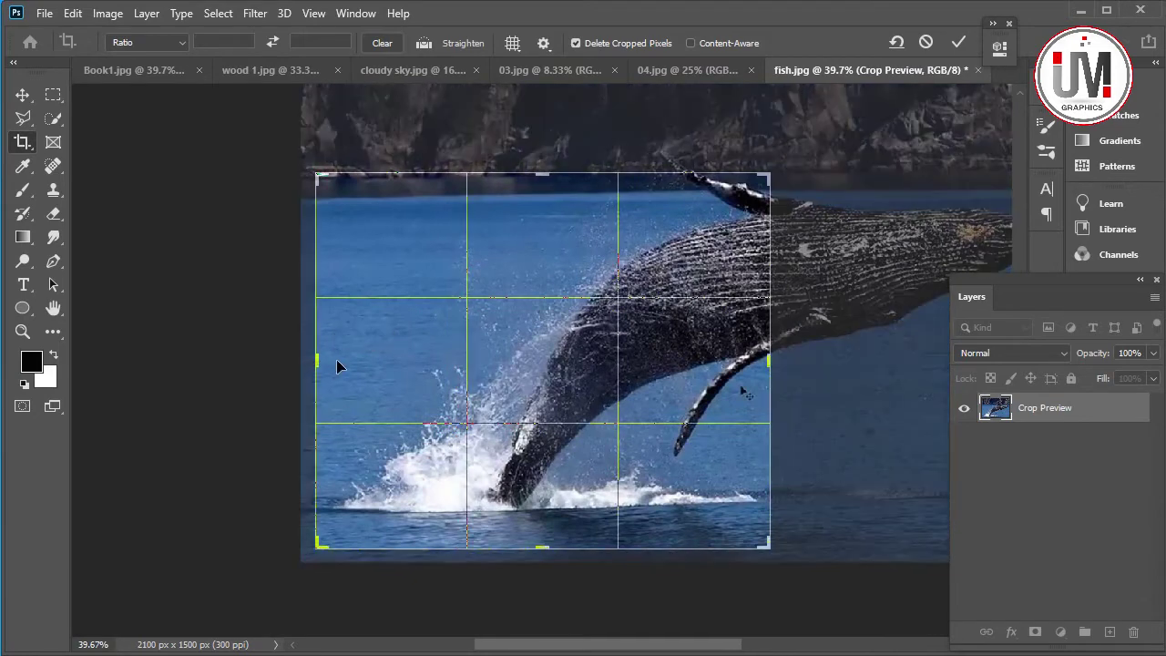
click(956, 43)
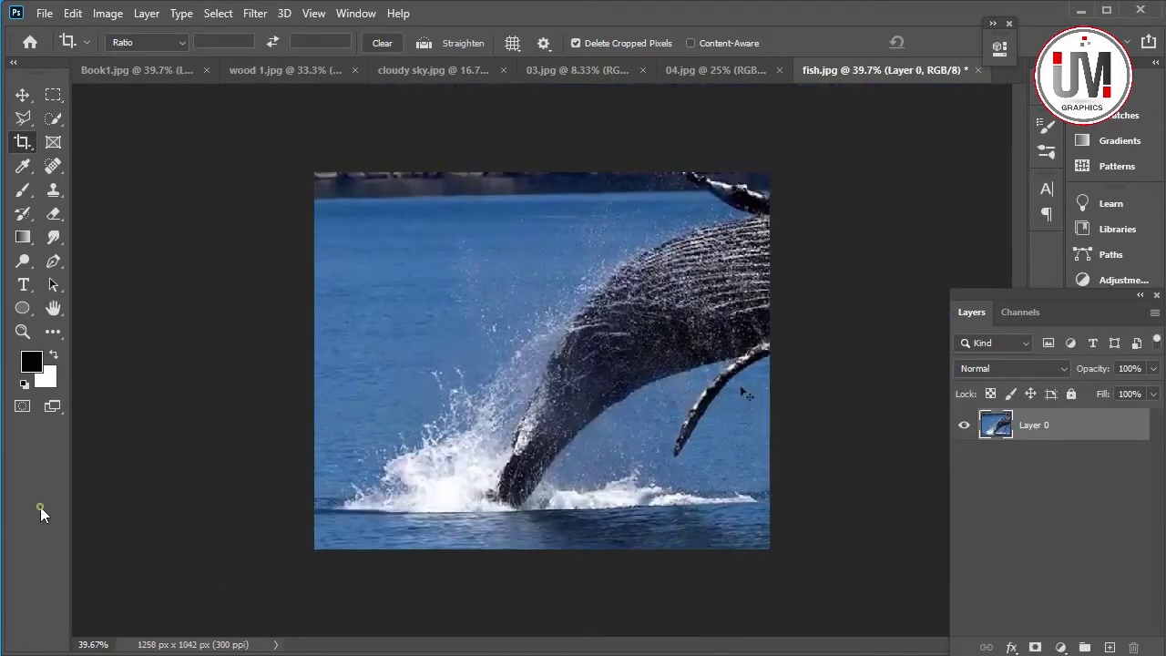
Show the Channels panel and compare the Red, Green and Blue channels.
click(1014, 314)
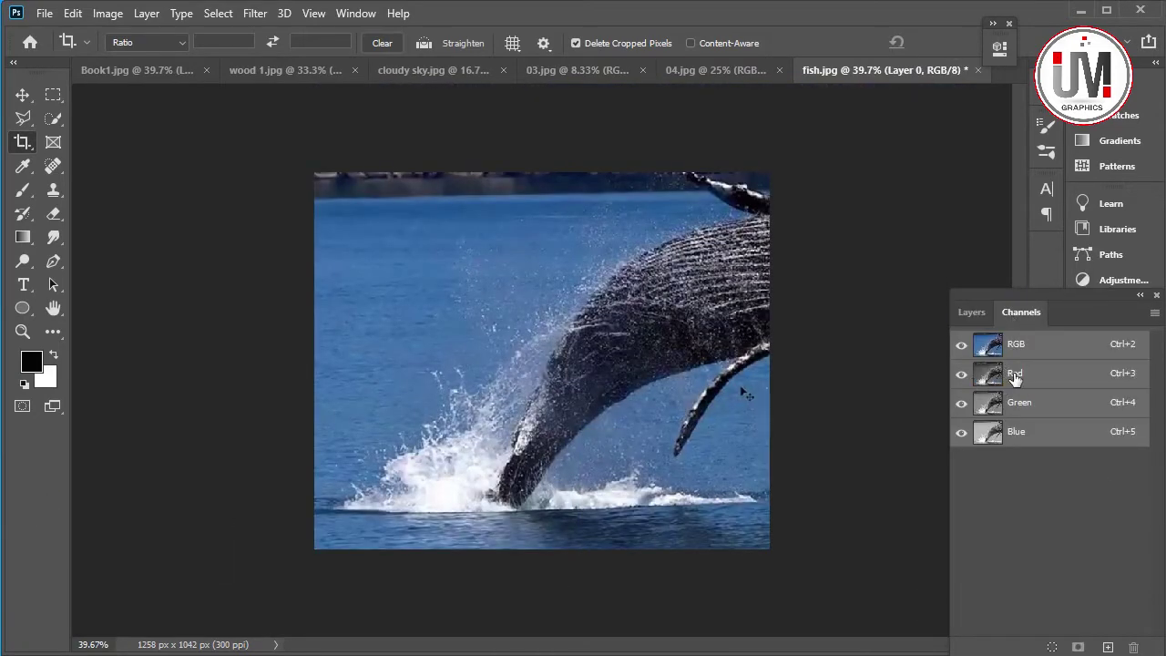
click(1015, 376)
click(1013, 401)
click(1028, 434)
click(1025, 405)
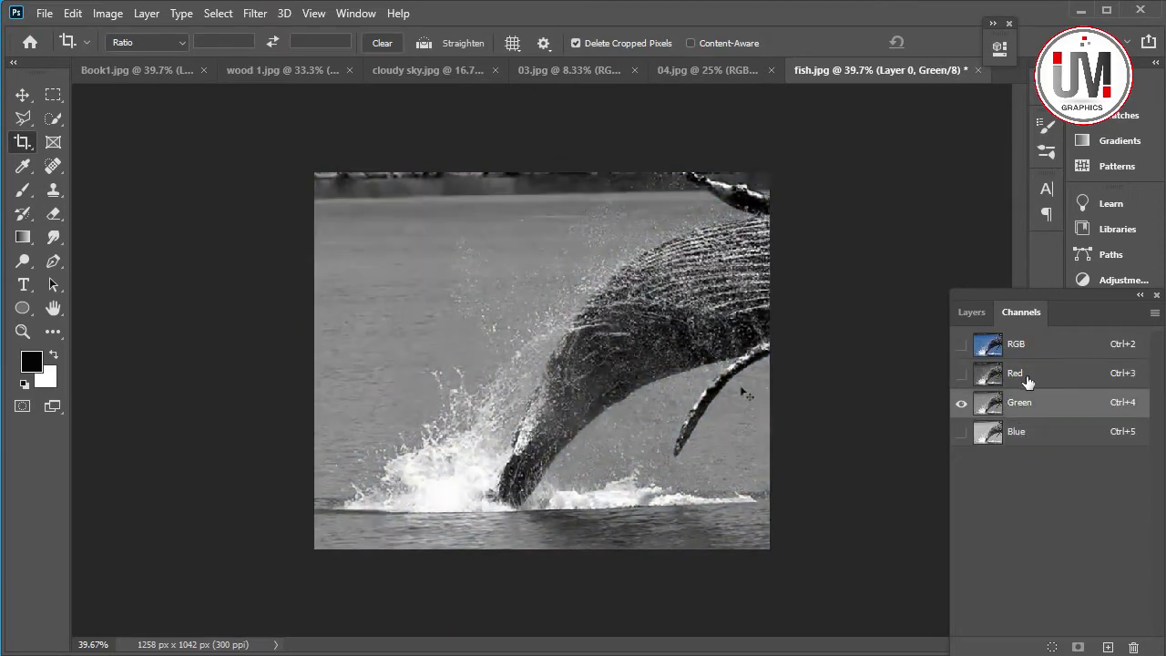
click(1025, 376)
Duplicate the Red channel, view Red copy alone, and bring up Levels for it.
right_click(1028, 380)
click(1085, 387)
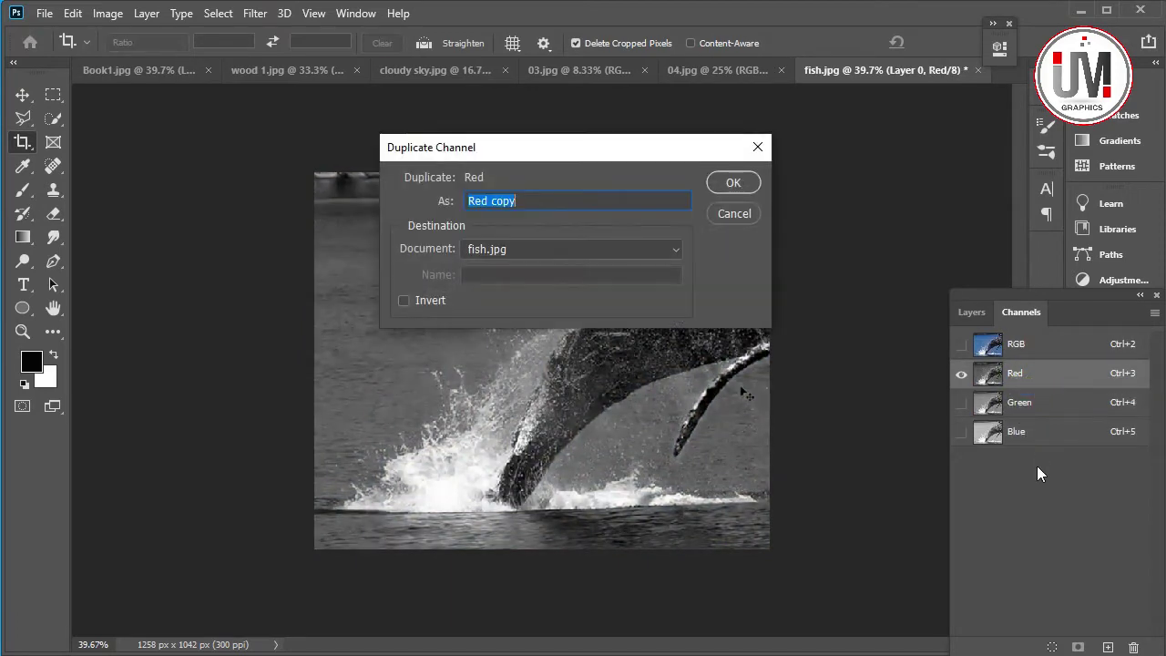
click(733, 185)
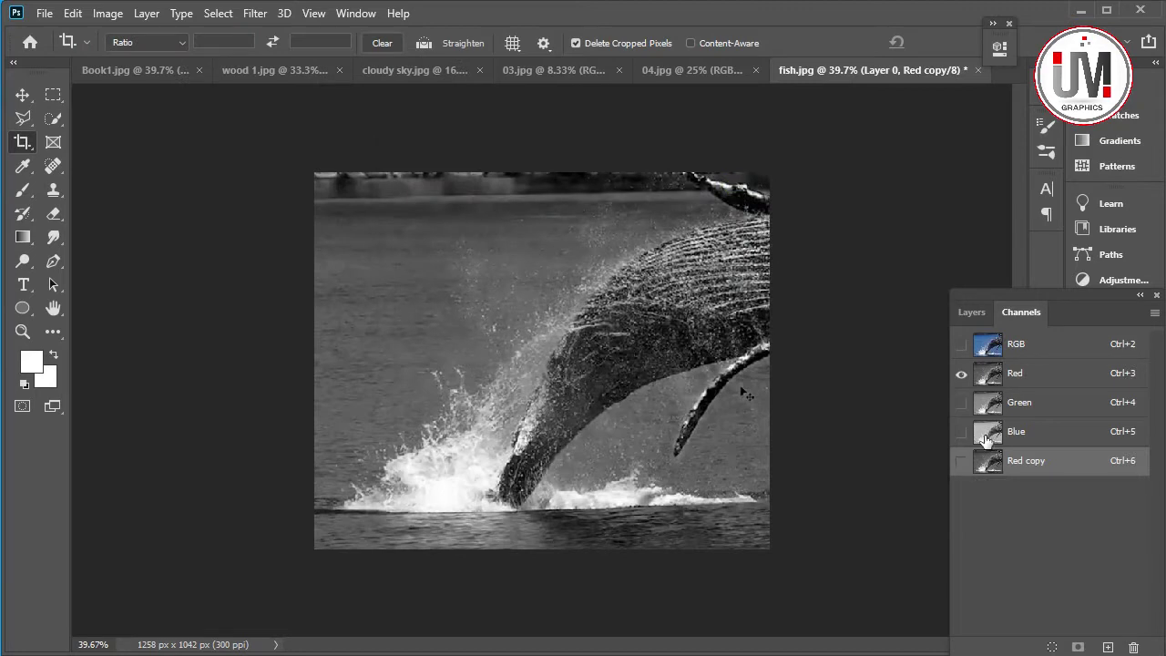
click(963, 463)
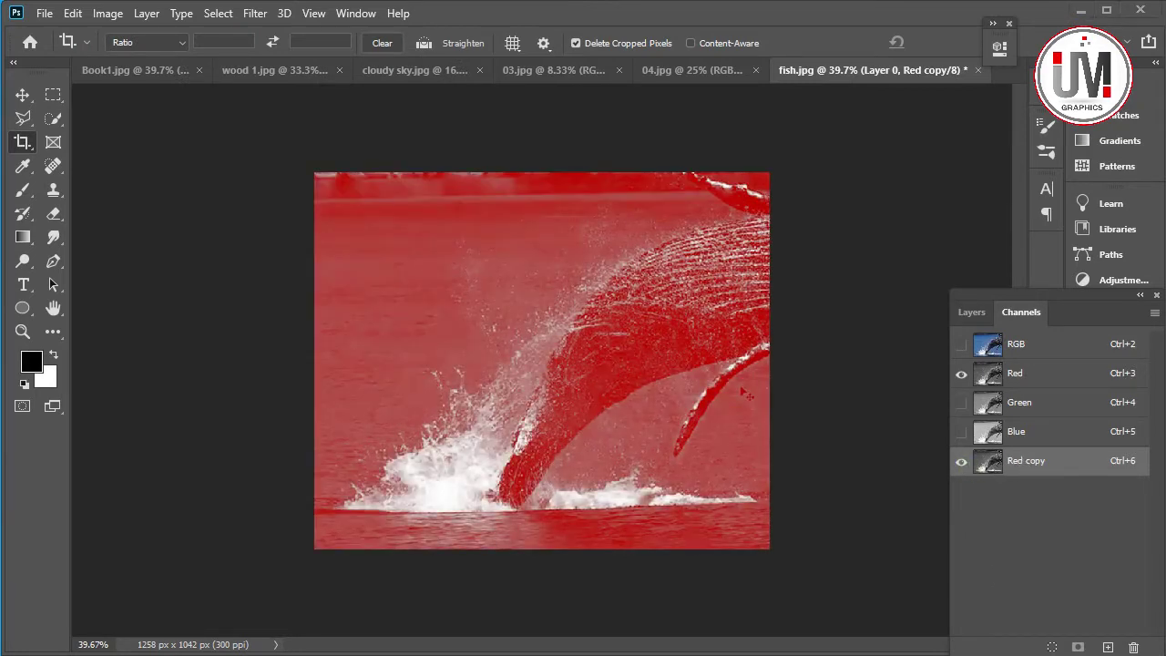
click(962, 374)
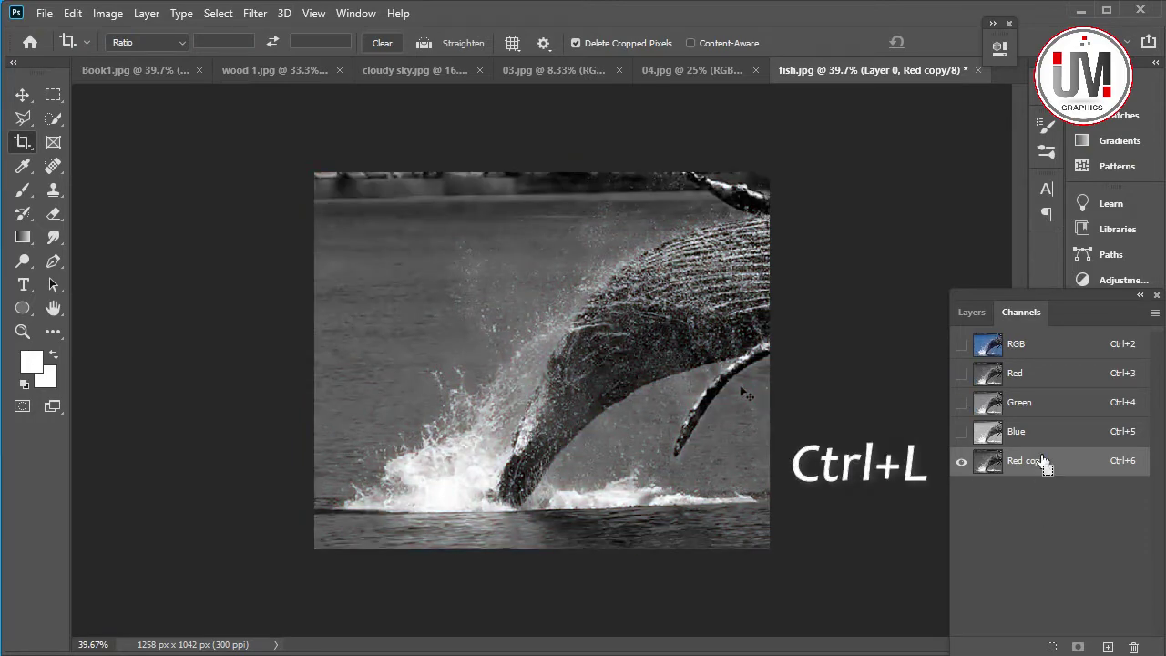
key(ctrl+l)
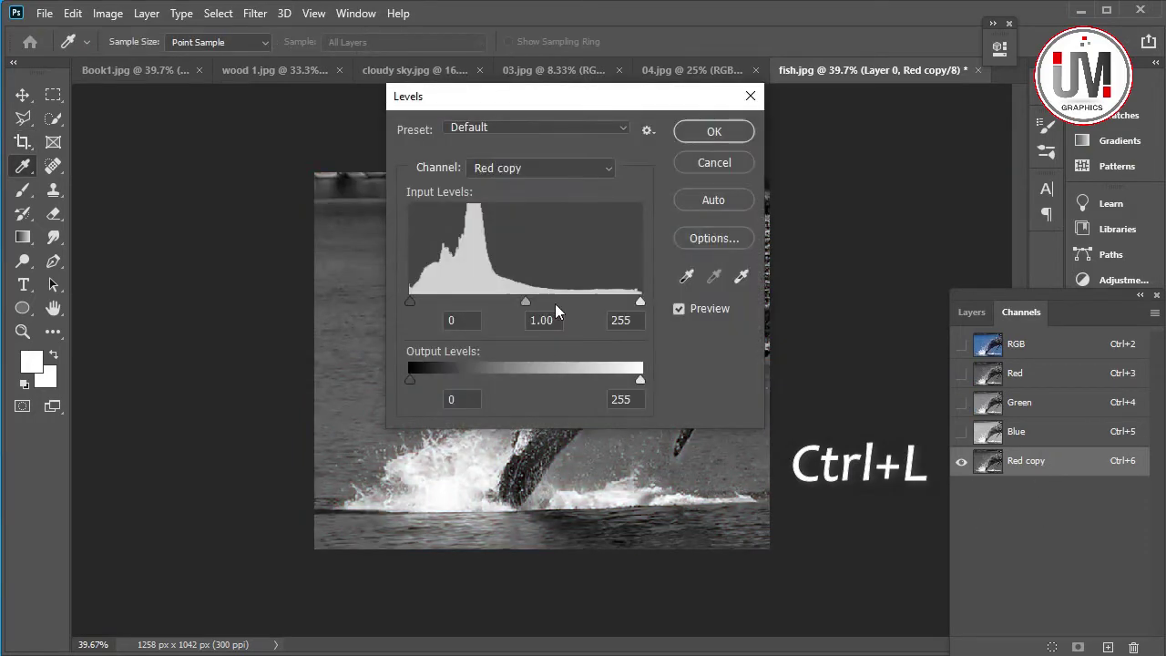
Apply Levels 155 / 0.68 / 207 to Red copy, leaving a white splash on black.
drag(612, 106, 941, 105)
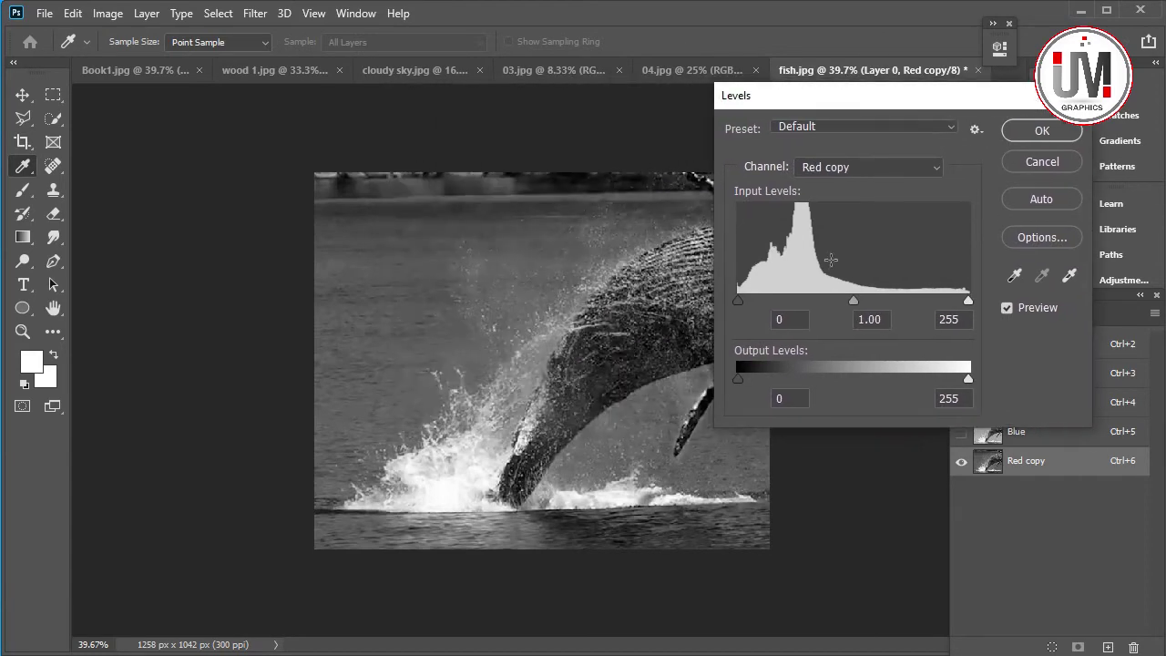
drag(739, 300, 861, 301)
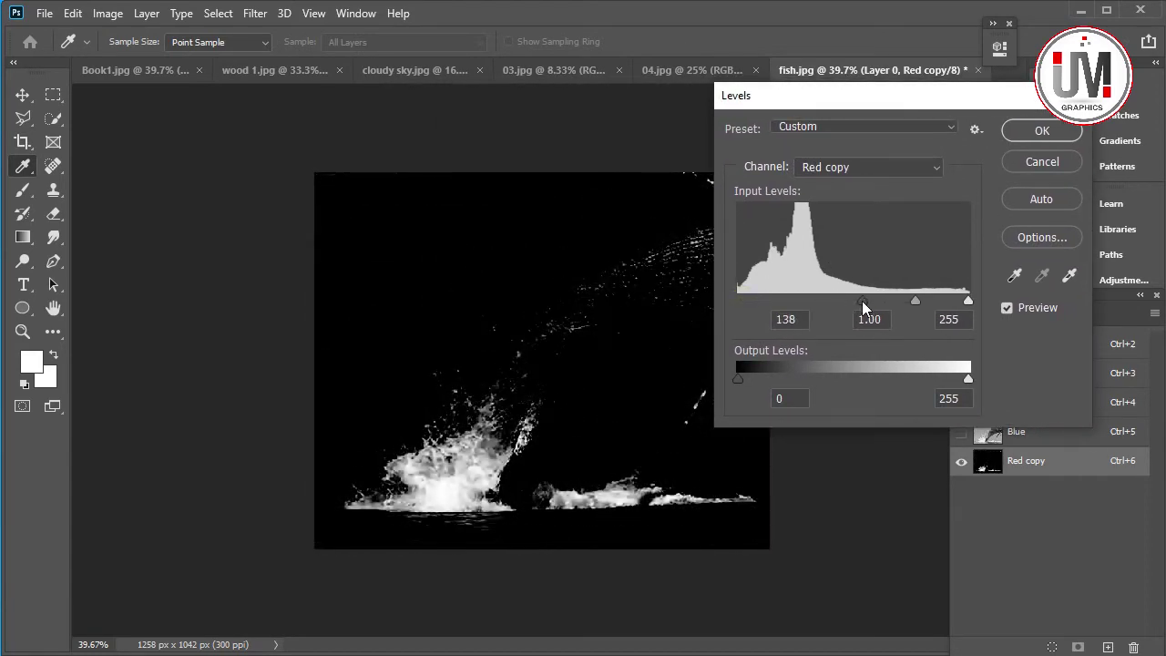
mouse_move(959, 308)
mouse_down()
mouse_move(865, 301)
mouse_move(929, 301)
mouse_move(875, 301)
mouse_up()
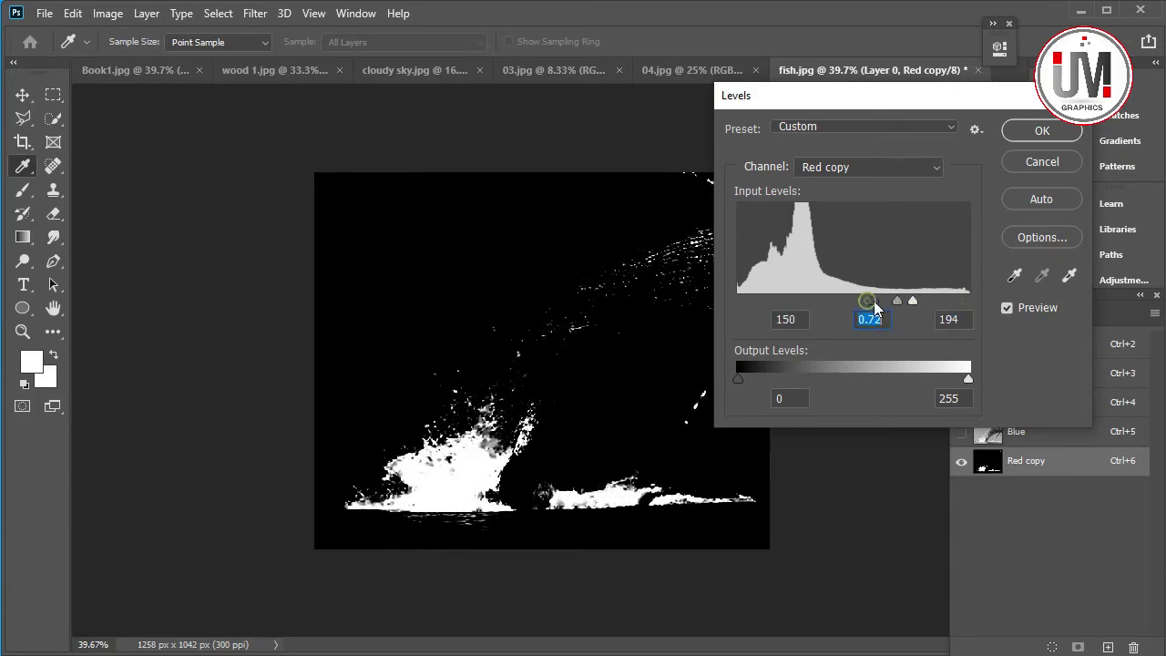
click(1043, 135)
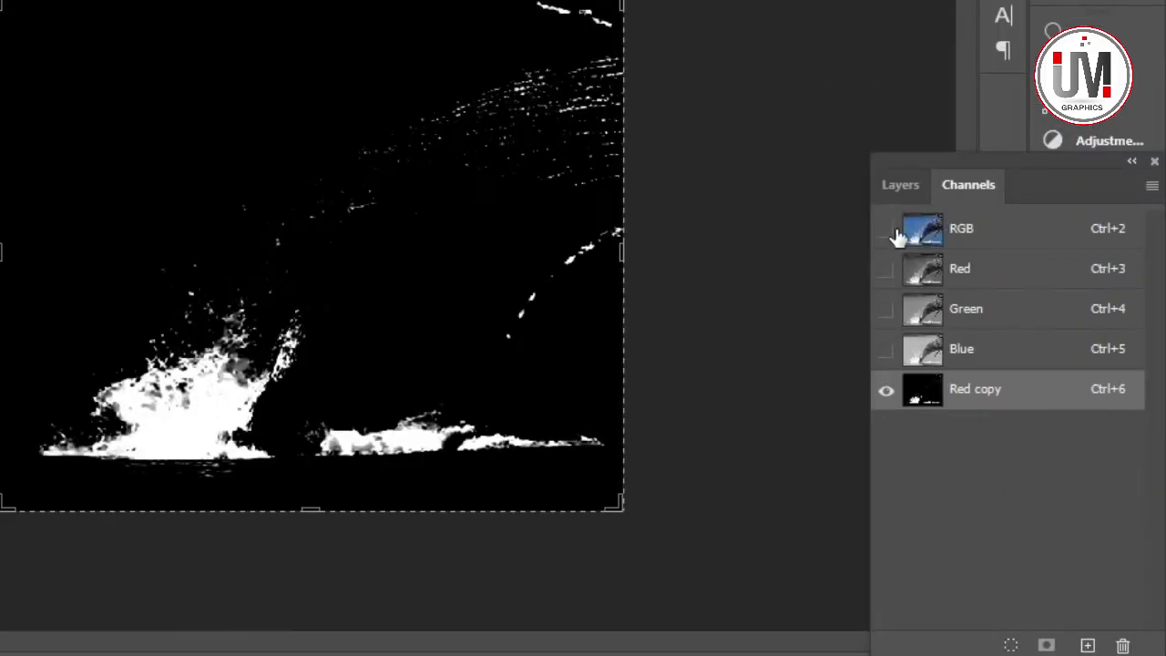
Load Red copy as a selection, mask Layer 0 to the splash, and drag it toward Book1.
click(961, 345)
click(961, 345)
click(1011, 645)
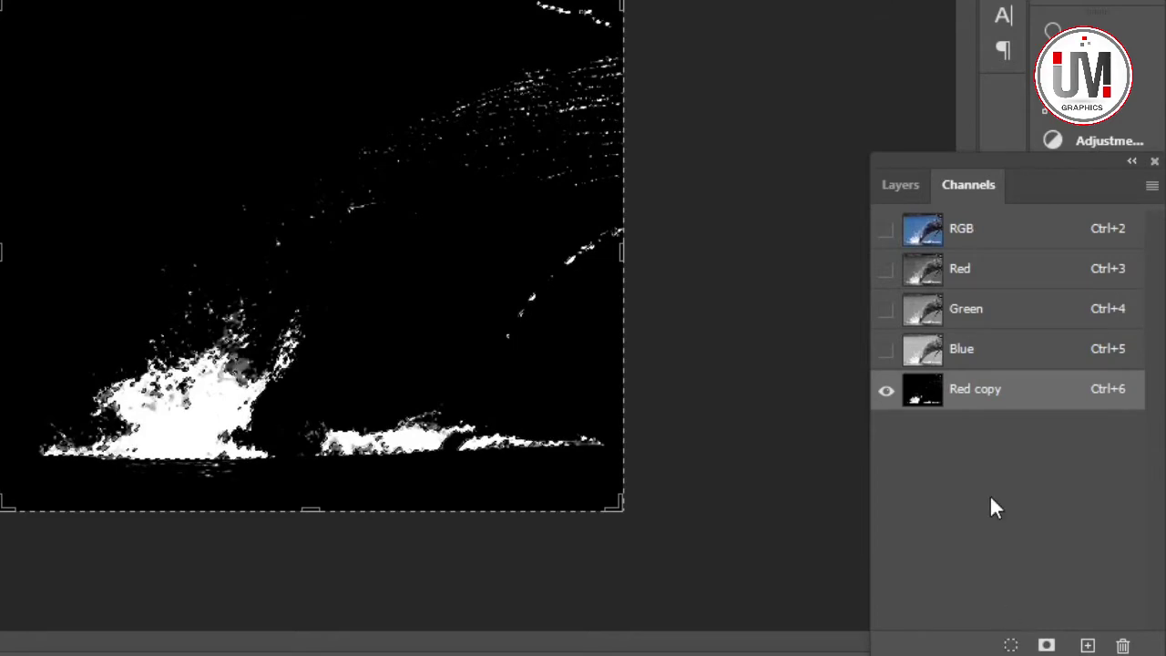
click(887, 229)
click(887, 390)
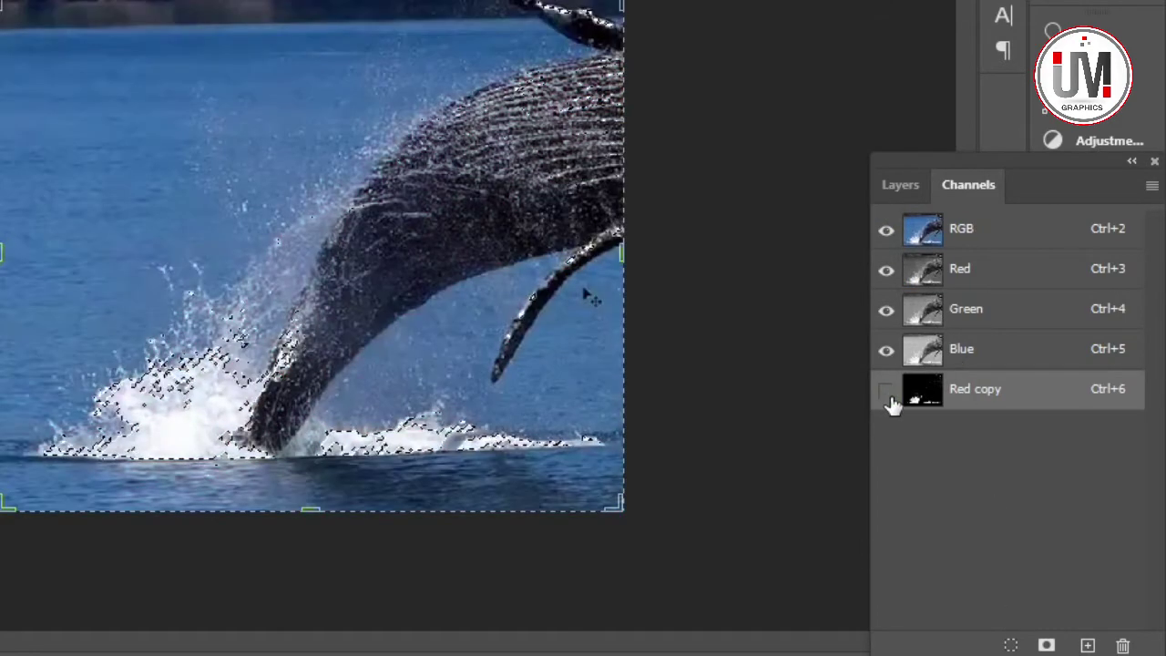
click(902, 186)
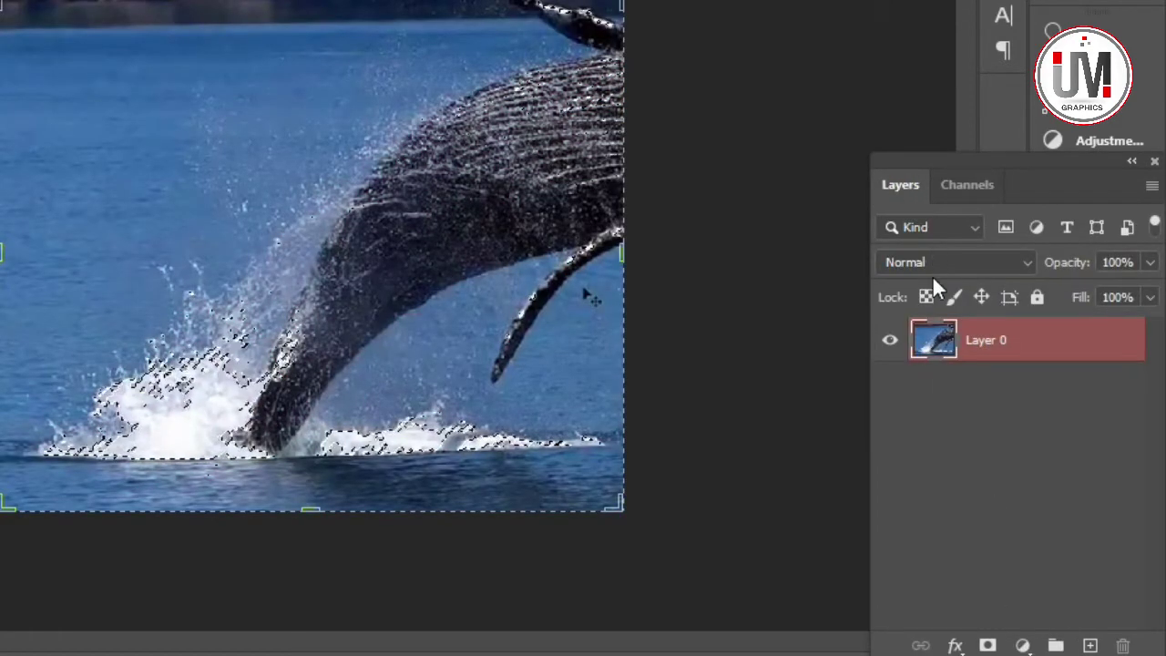
click(987, 646)
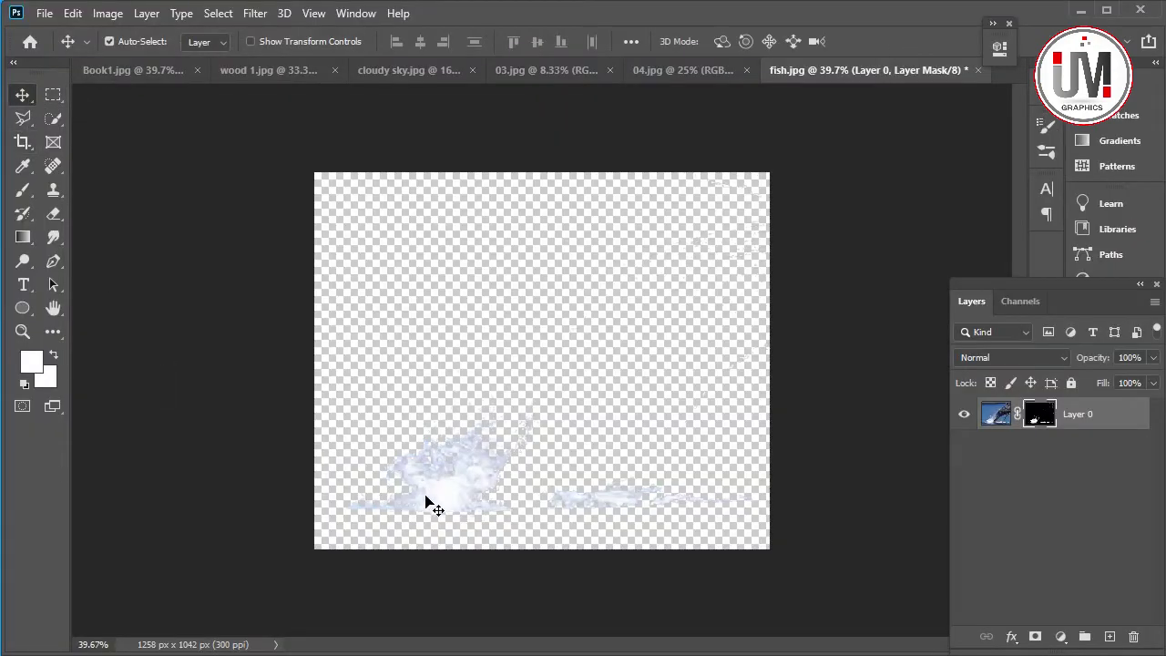
drag(434, 506, 220, 209)
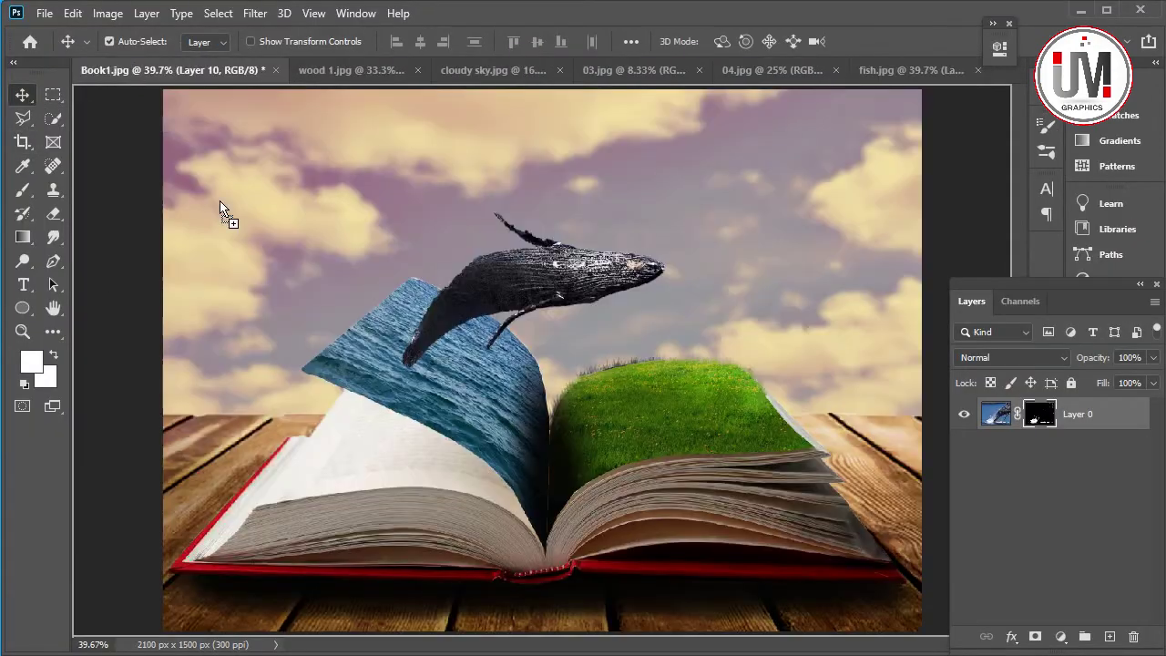
Place the splash at the whale's tail in Book1 and paint out stray spray over the grass.
drag(452, 354, 452, 355)
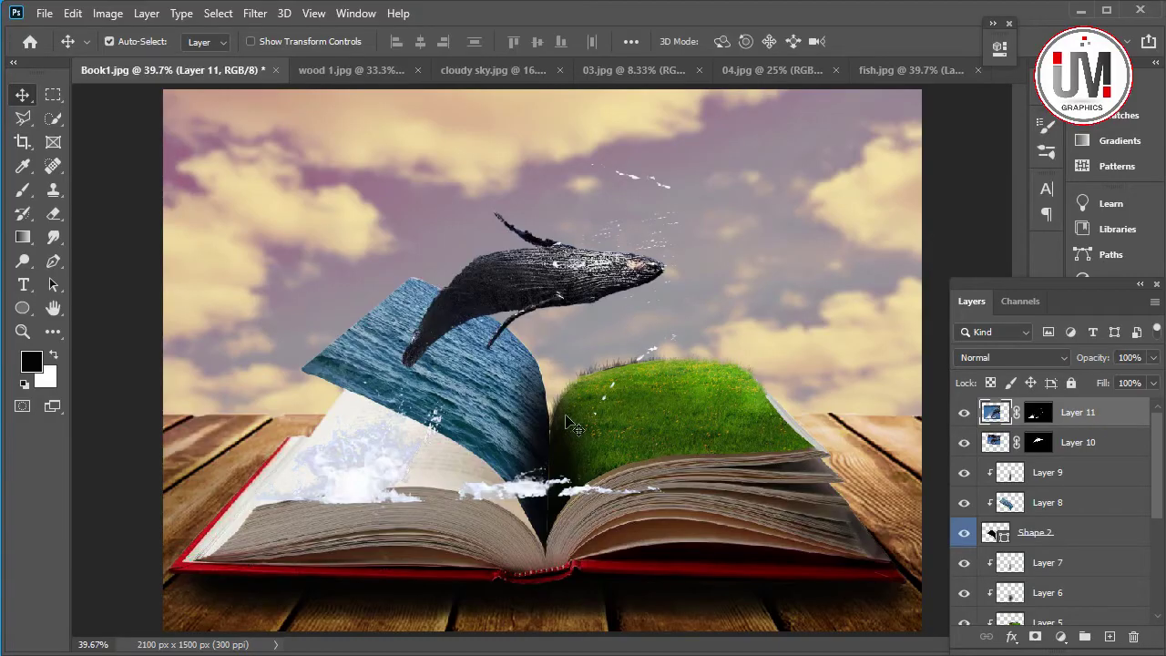
drag(355, 483, 438, 446)
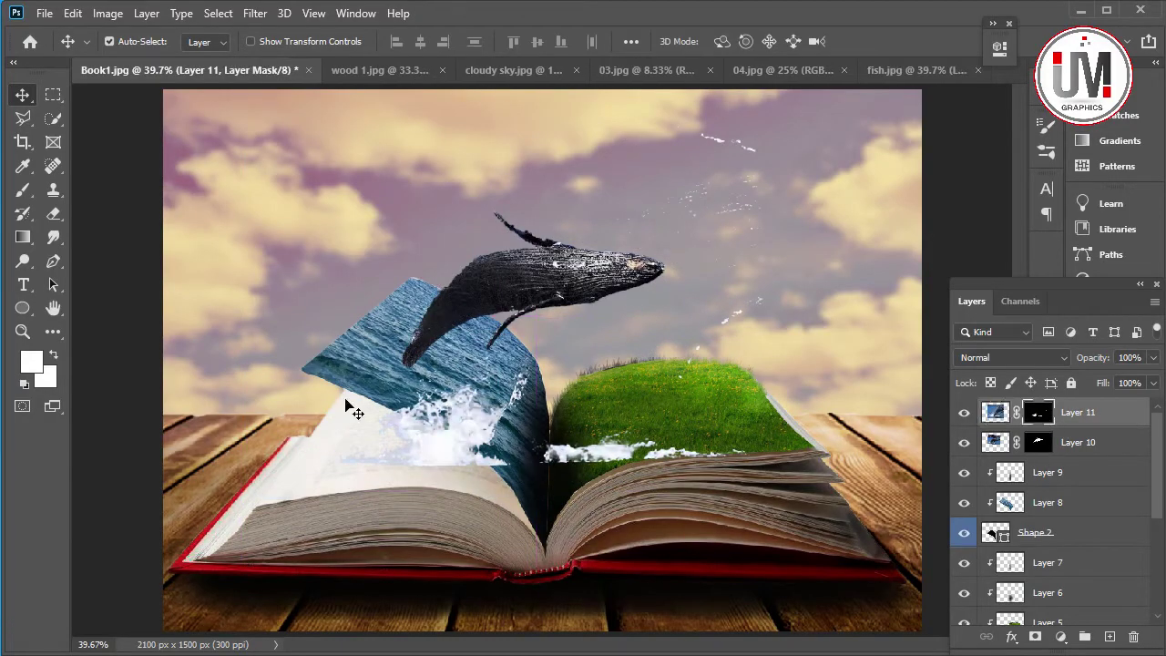
click(25, 384)
click(51, 361)
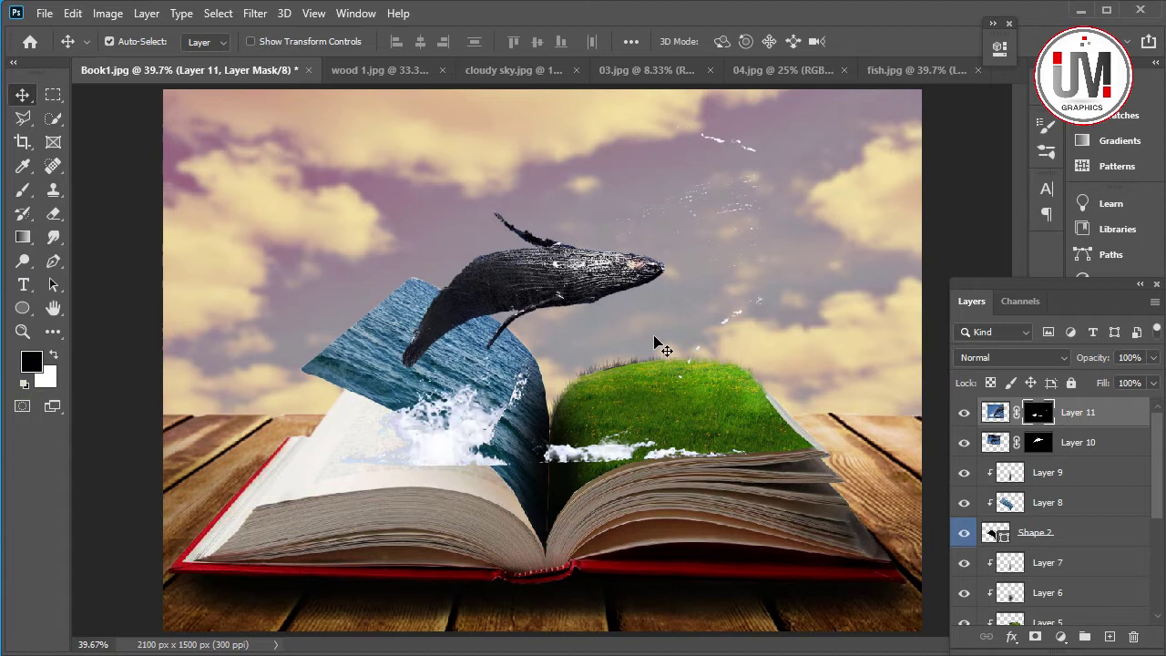
click(22, 191)
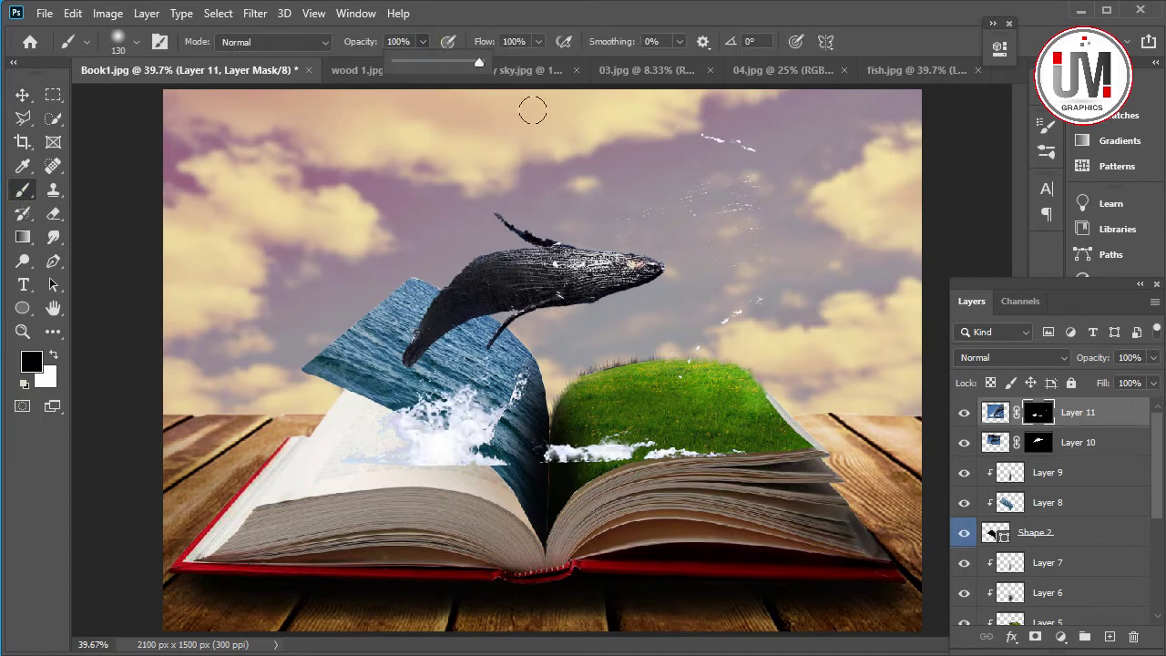
click(683, 132)
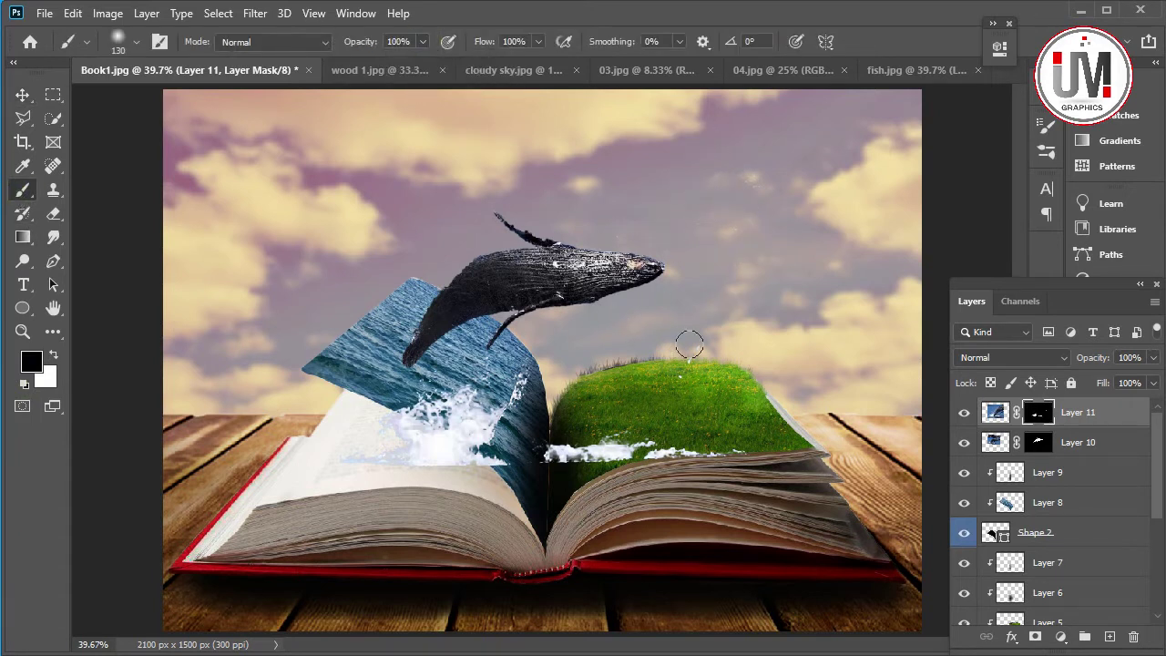
drag(735, 441, 653, 456)
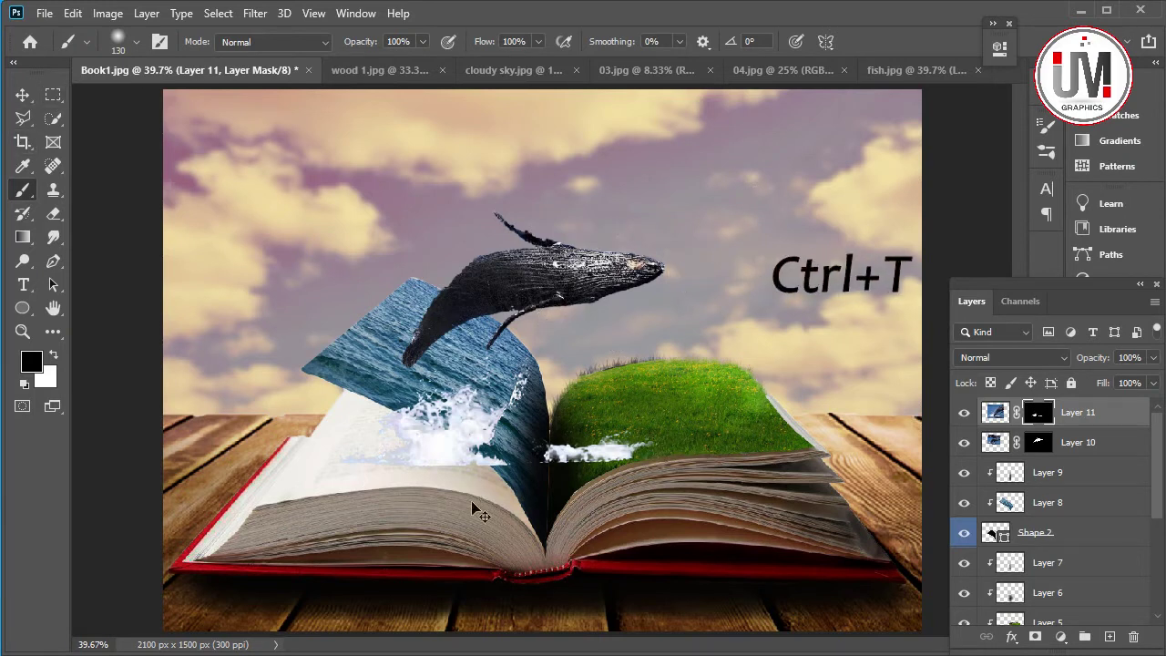
Rotate the splash about 30° and shrink it to roughly half size.
key(ctrl+t)
mouse_move(759, 541)
mouse_down()
mouse_move(807, 406)
mouse_move(704, 308)
mouse_up()
drag(346, 366, 417, 358)
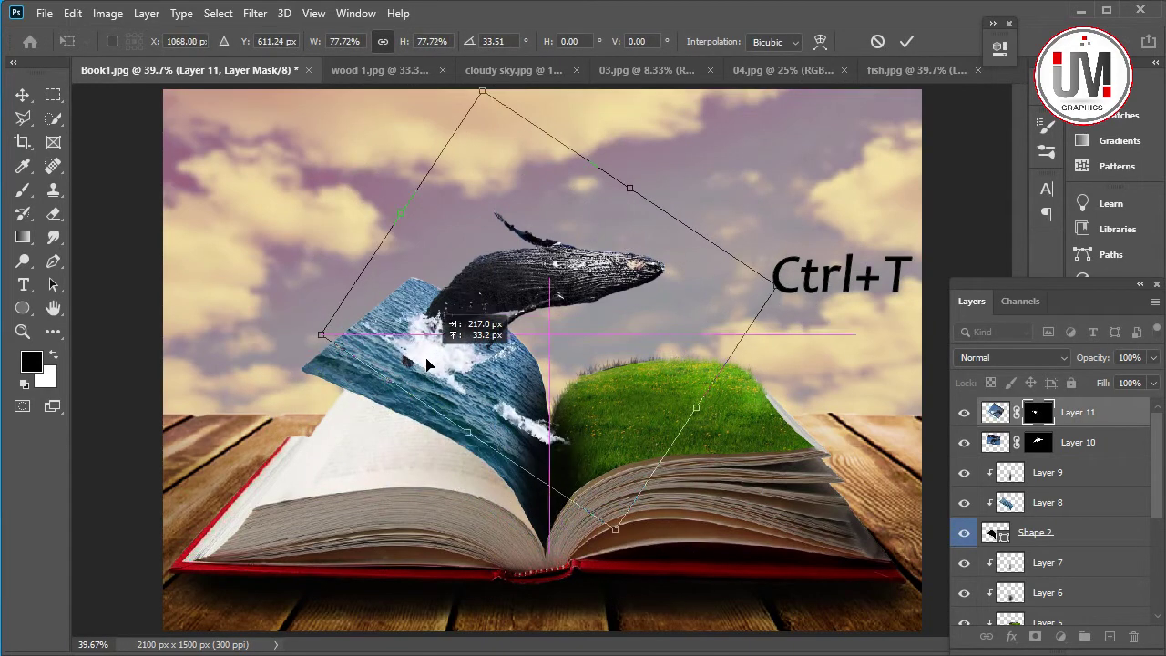
drag(770, 290, 647, 322)
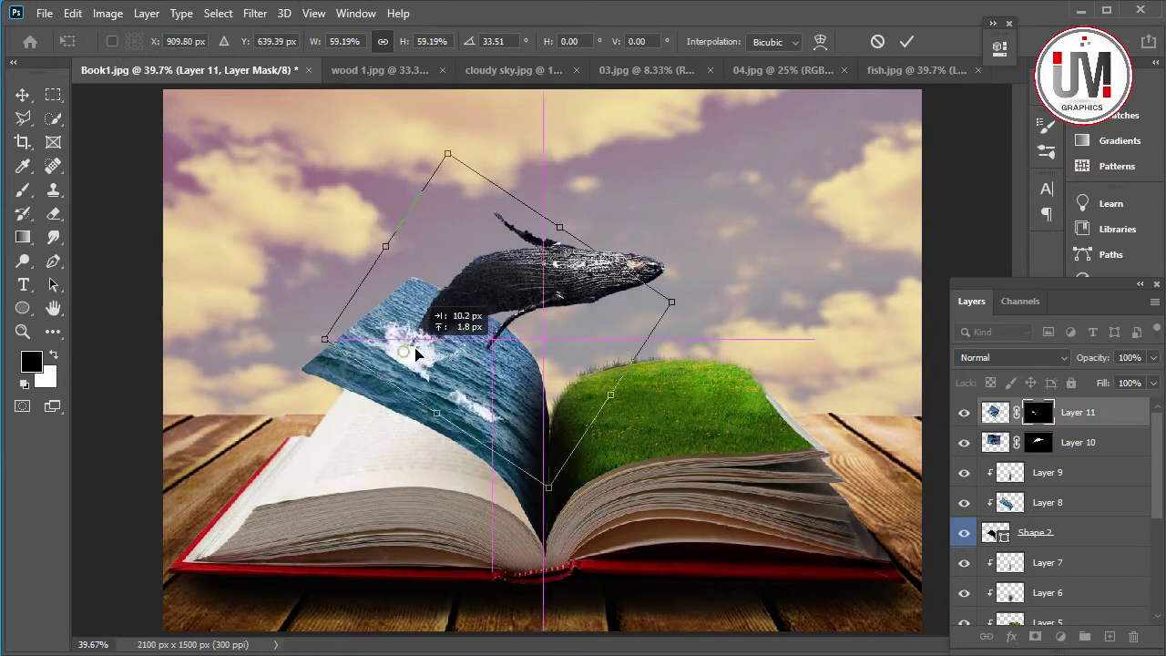
drag(620, 428, 607, 447)
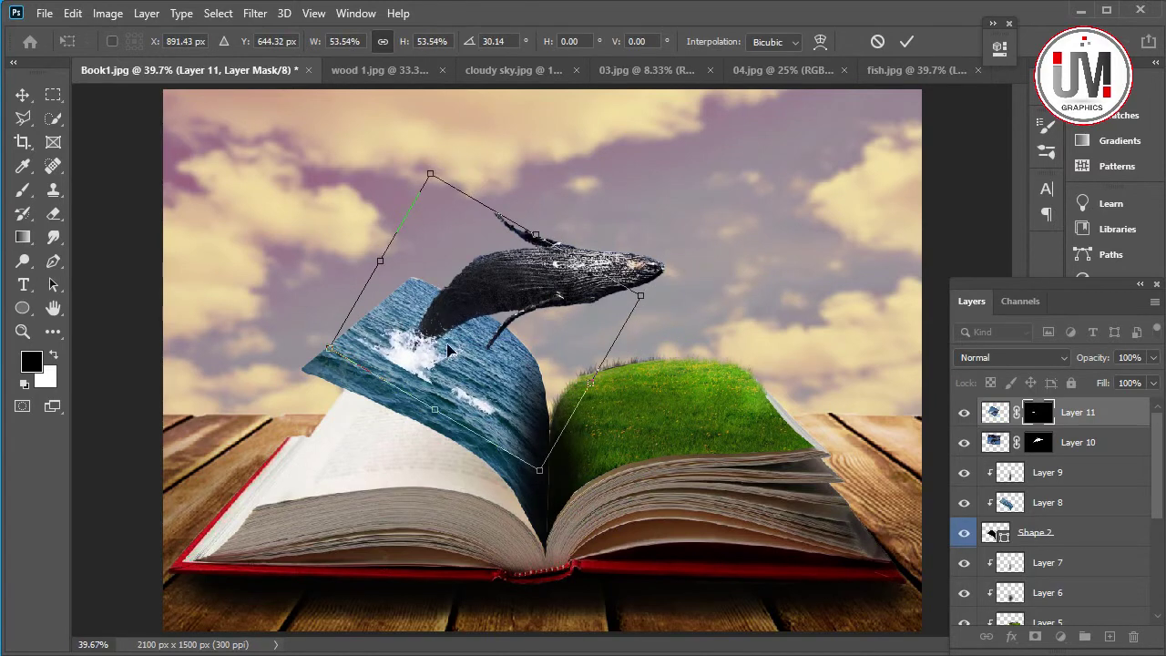
drag(425, 356, 418, 351)
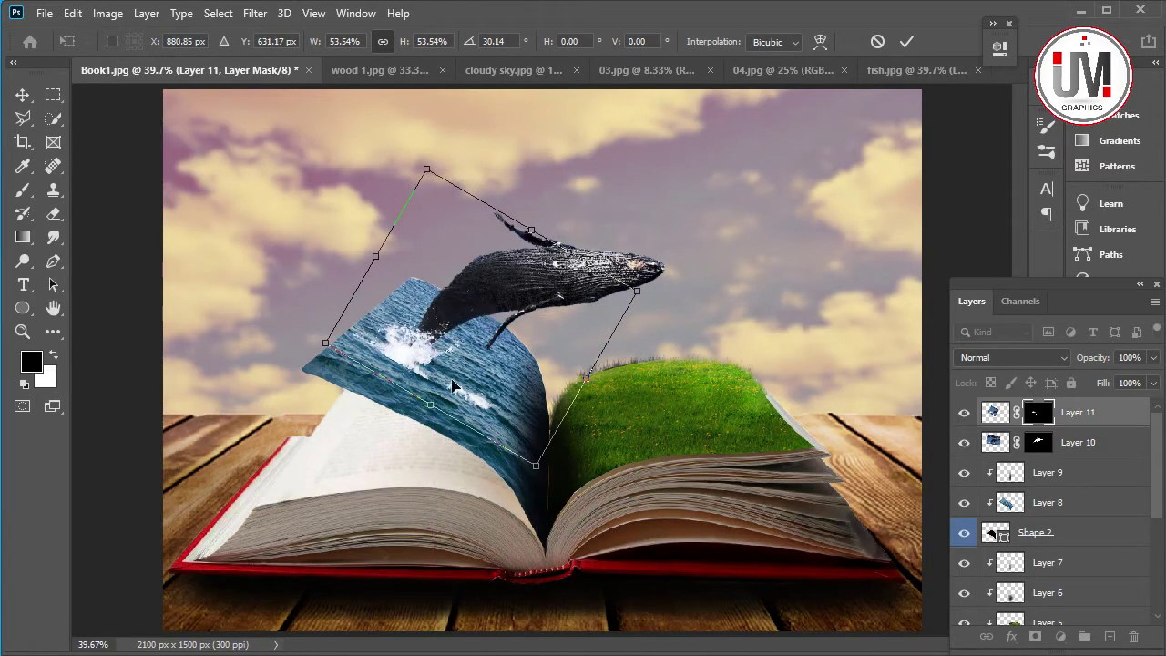
Warp the splash to curve down into the book fold, then nudge it slightly lower.
right_click(459, 362)
click(507, 483)
drag(536, 466, 543, 533)
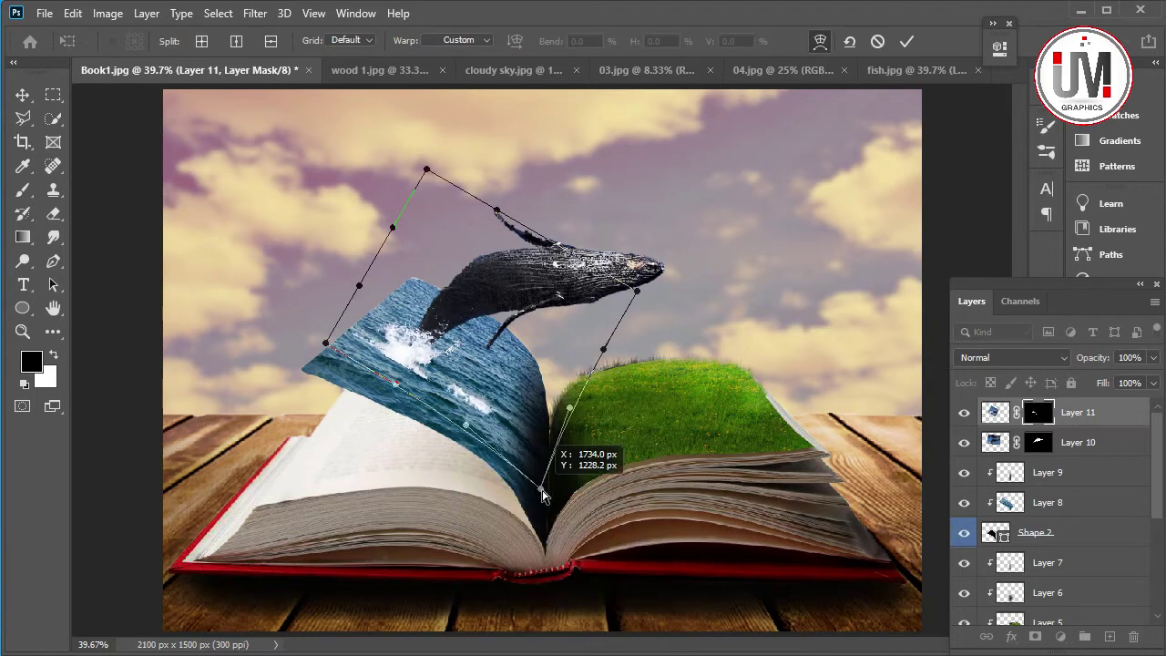
drag(474, 444, 470, 426)
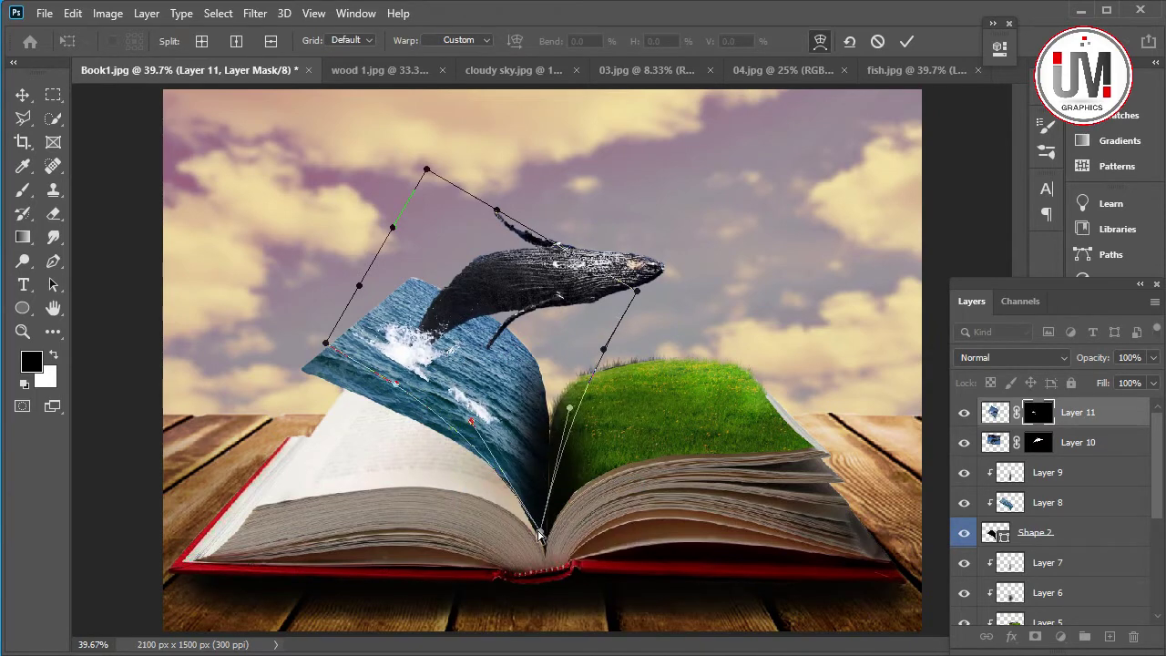
drag(539, 535, 522, 543)
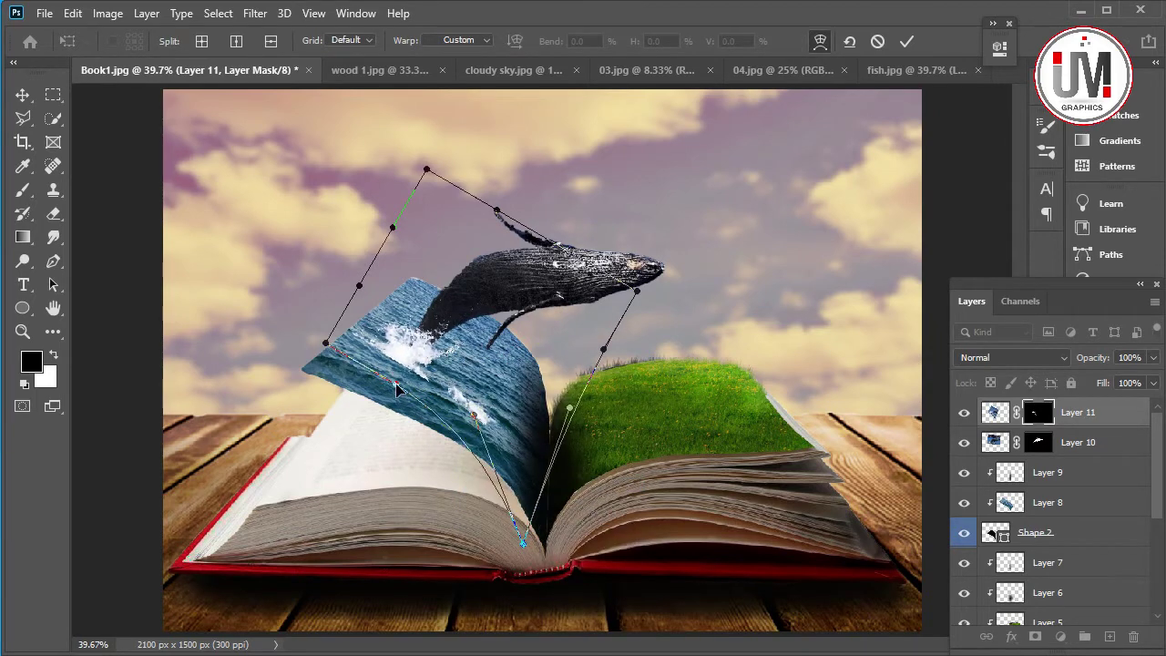
drag(397, 389, 407, 386)
drag(328, 362, 322, 358)
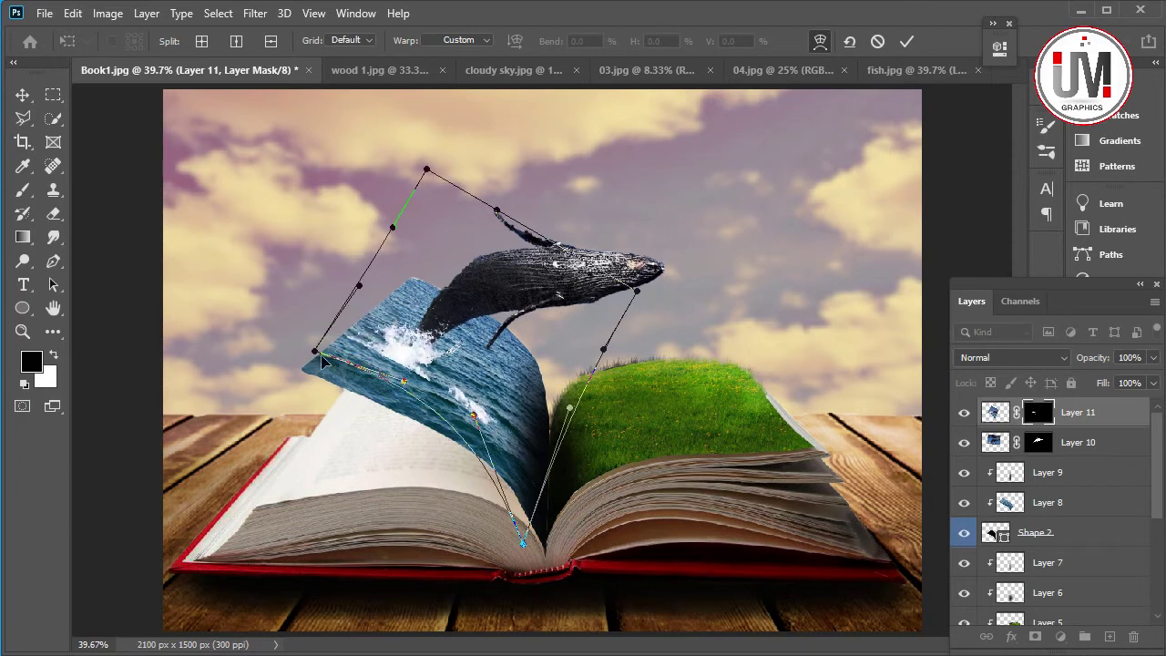
drag(525, 547, 532, 536)
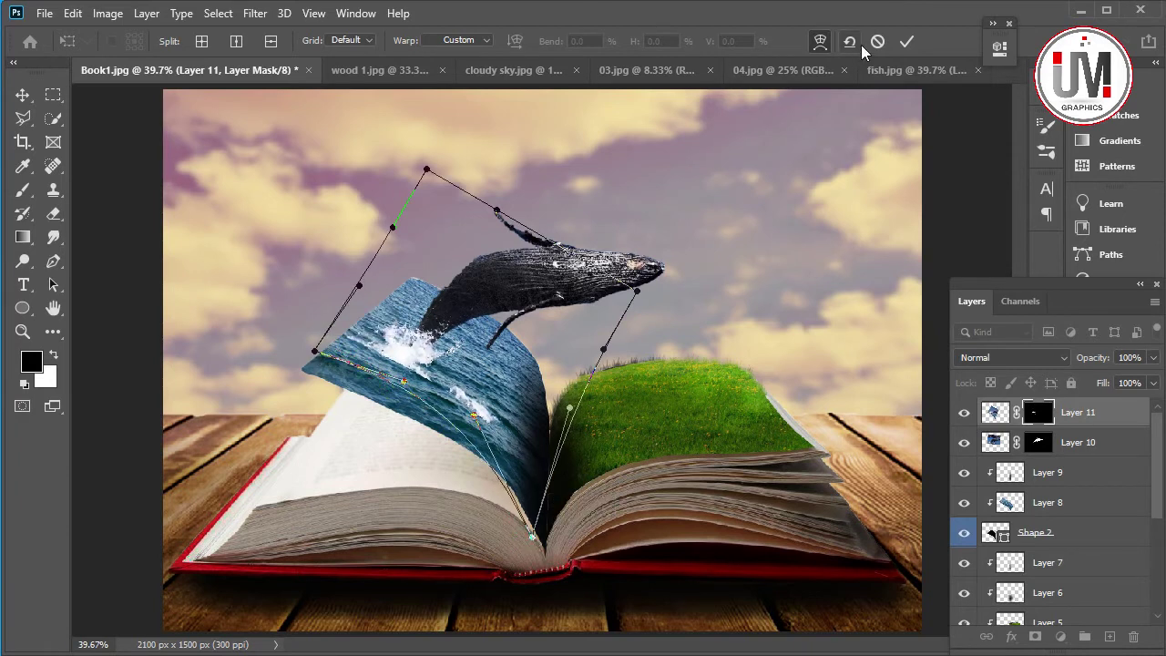
key(Return)
key(v)
drag(407, 343, 410, 351)
Duplicate the splash layer as Layer 11 copy and move it lower along the page.
key(z)
double_click(394, 360)
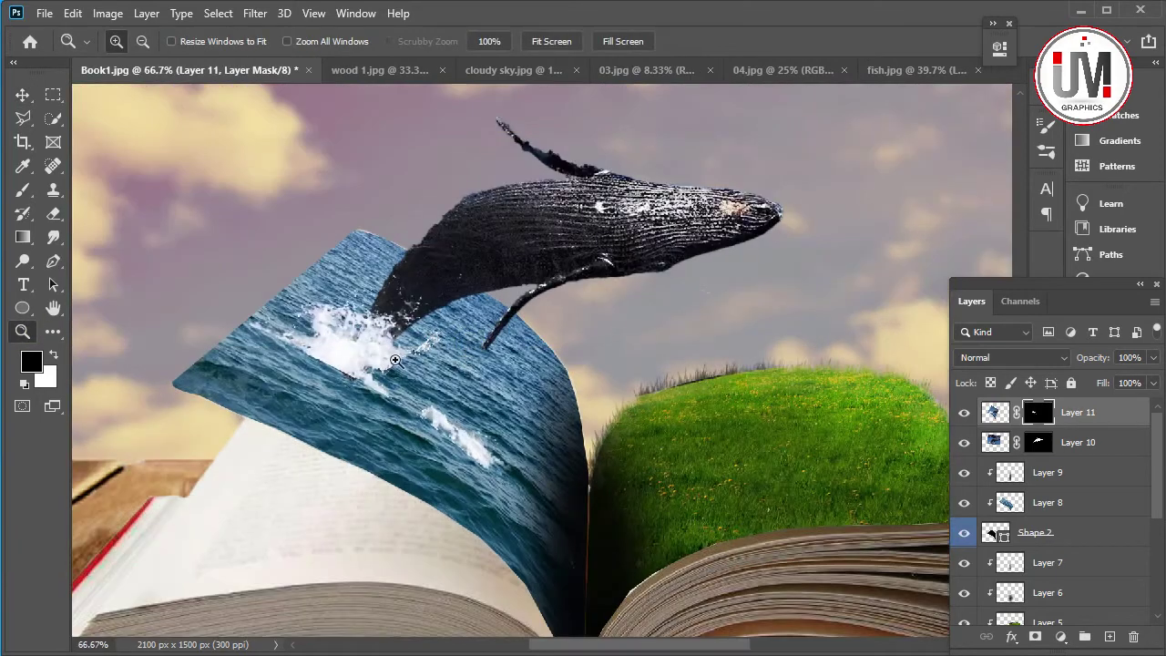
key(ctrl+2)
key(ctrl+j)
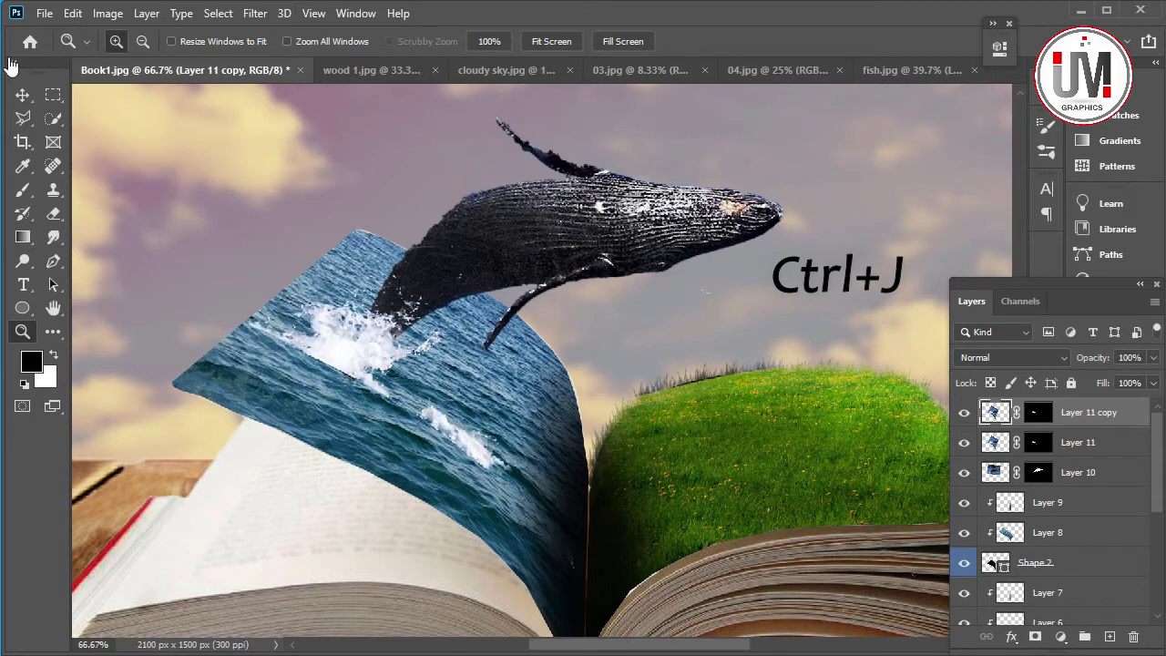
click(26, 102)
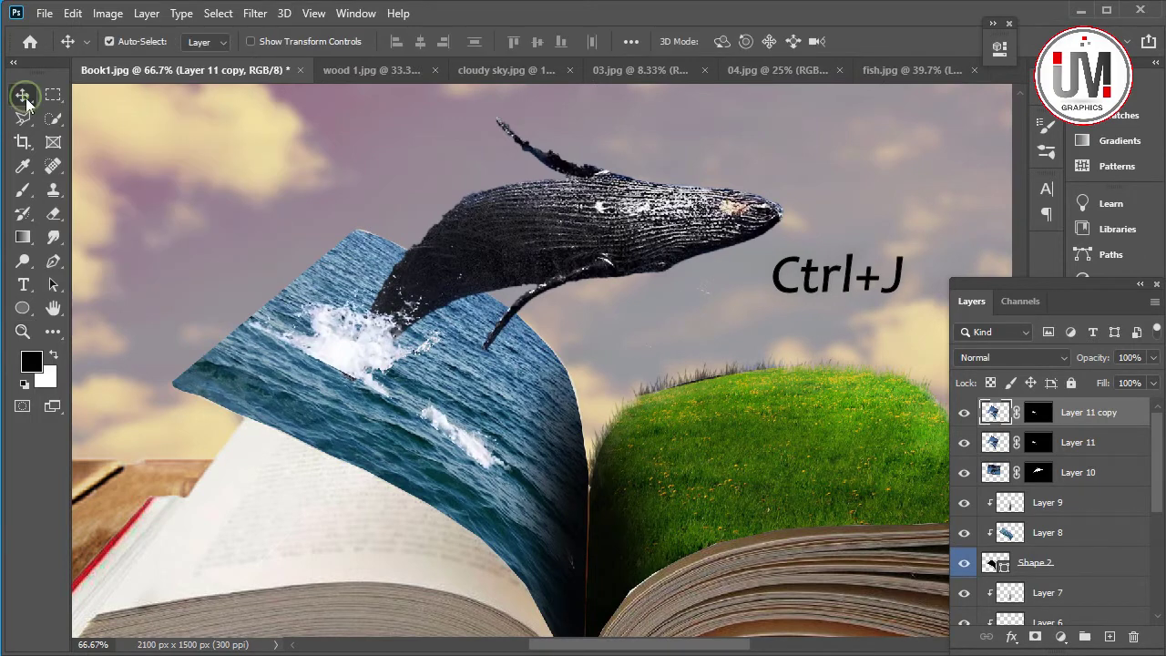
drag(346, 345, 406, 387)
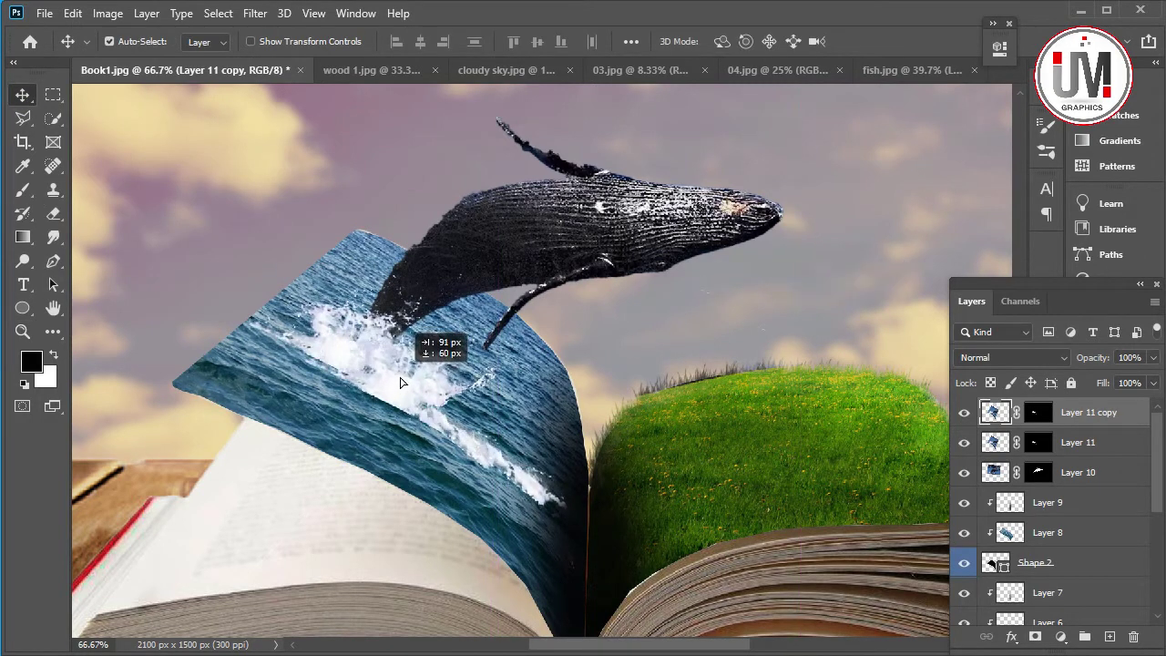
key(ctrl+j)
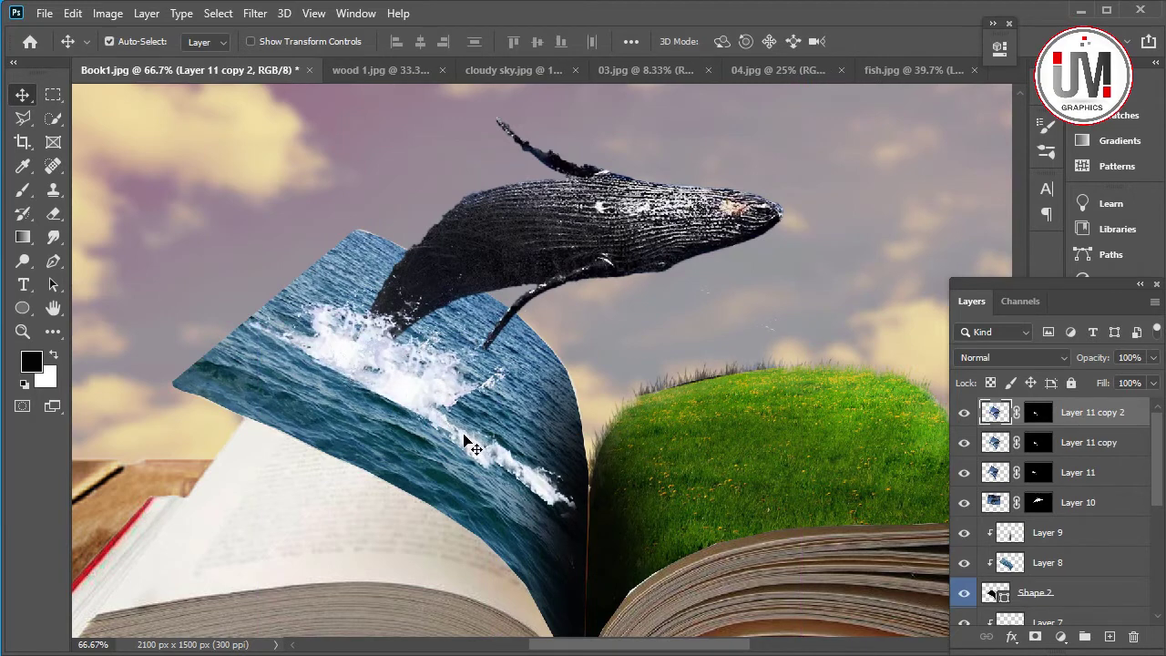
key(ctrl+z)
Scale Layer 11 copy to about 82% and tilt it about 2° on the ocean page.
key(ctrl+t)
drag(904, 391, 884, 408)
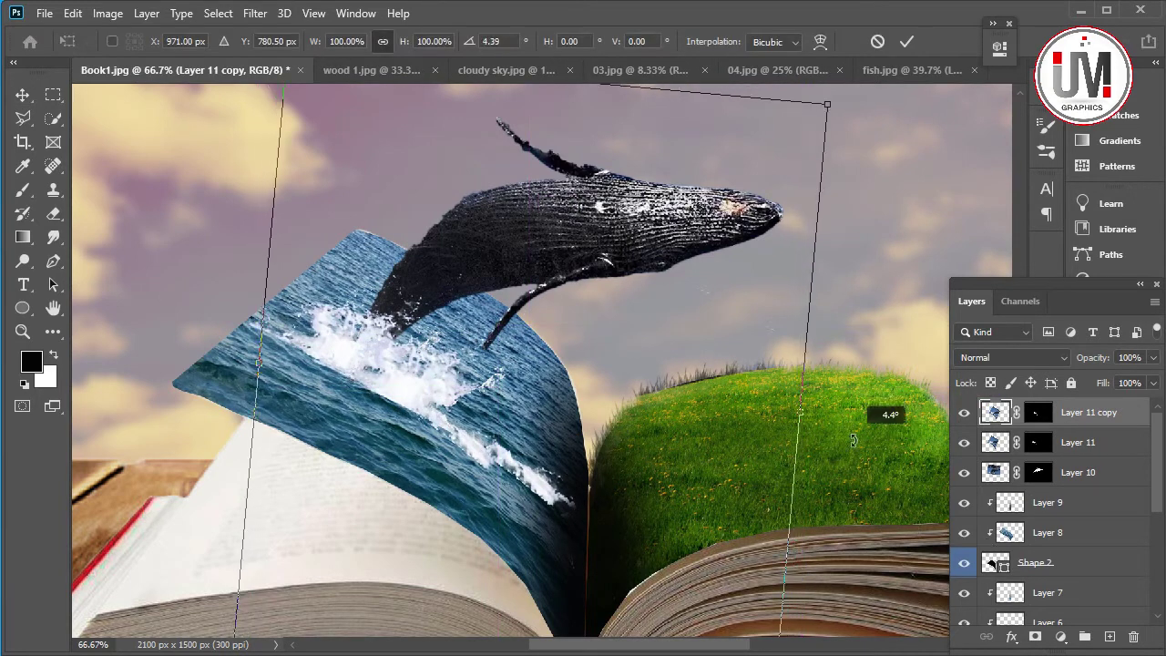
drag(365, 389, 386, 414)
drag(848, 442, 897, 392)
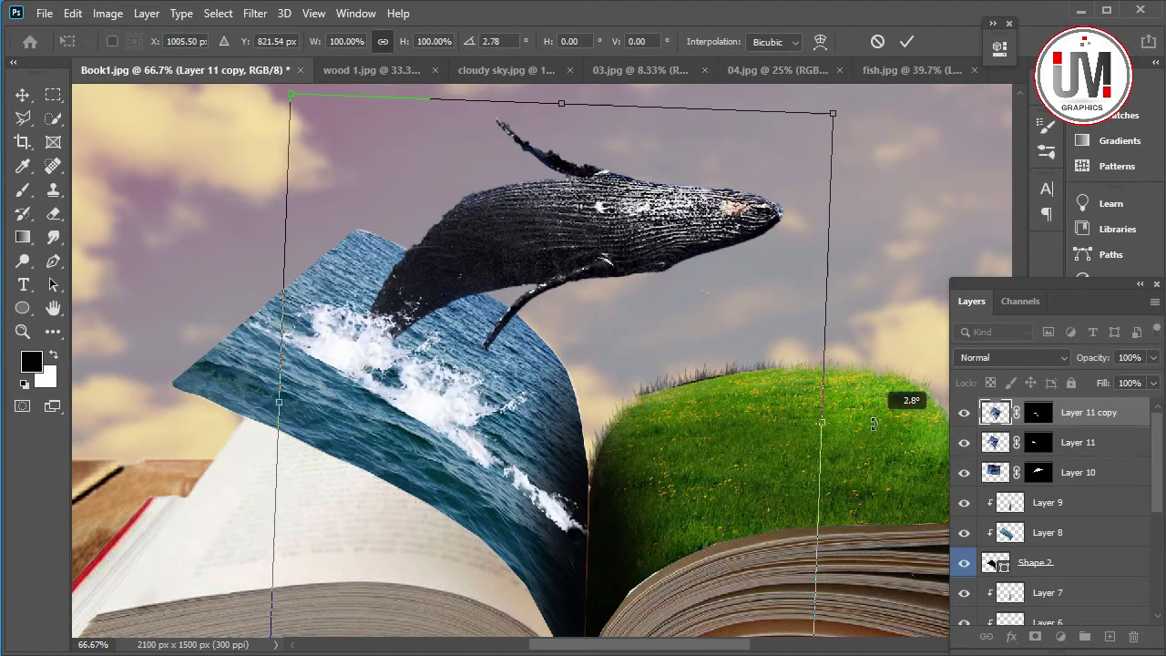
drag(838, 117, 751, 201)
drag(446, 476, 437, 401)
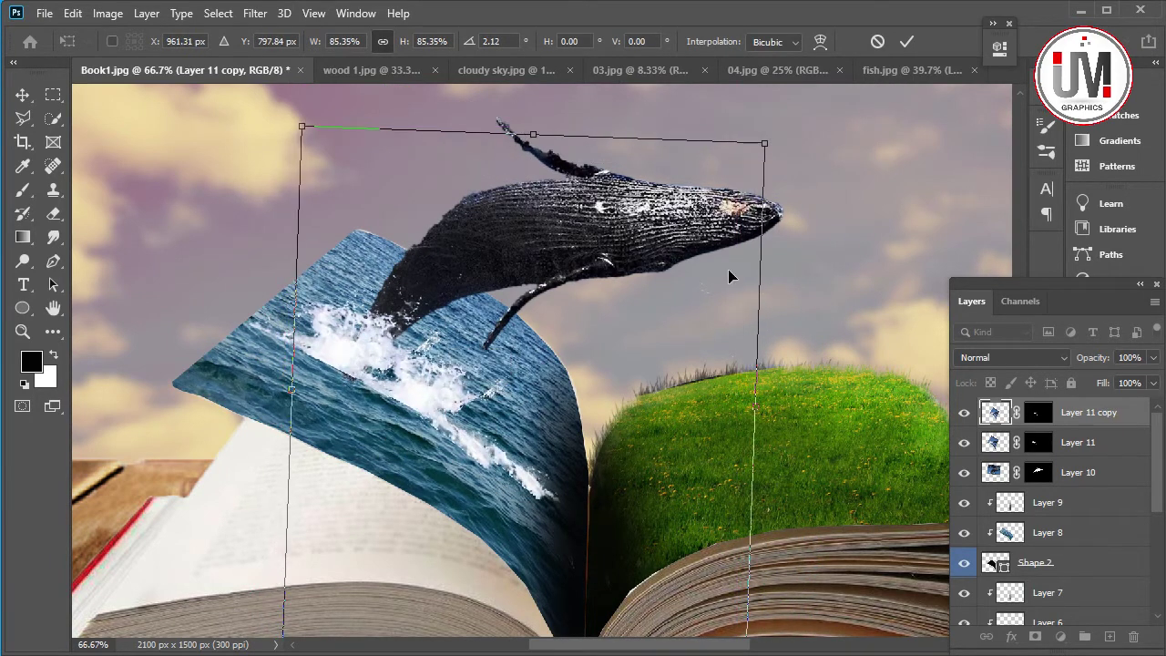
drag(764, 143, 756, 155)
drag(507, 415, 408, 386)
key(Return)
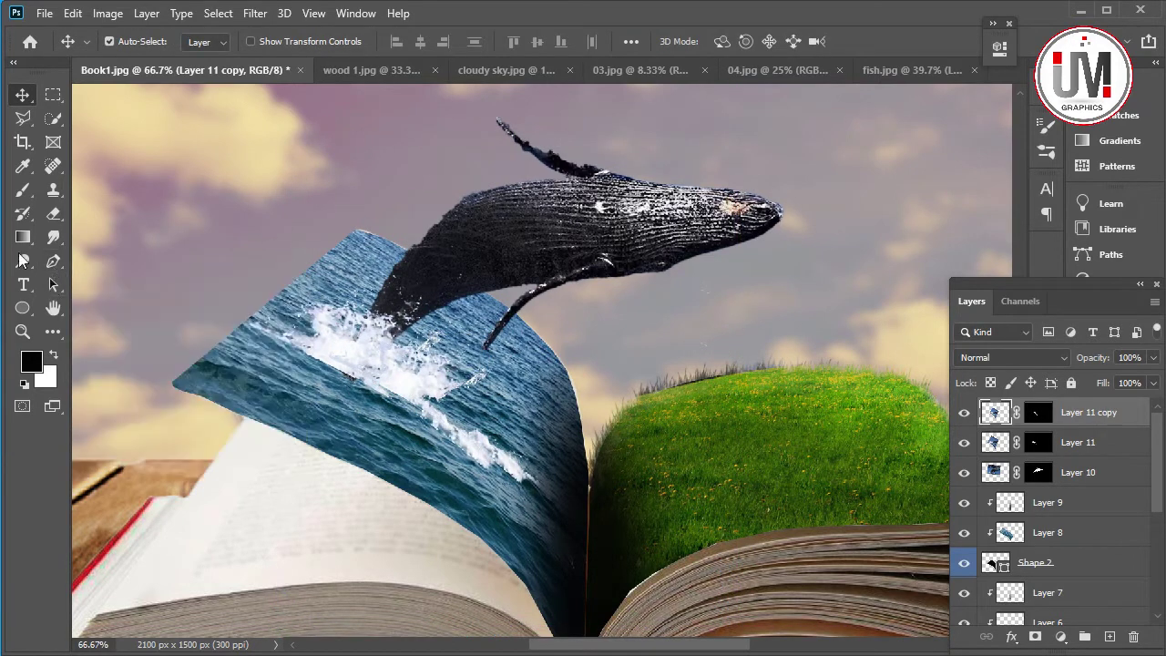
Hide part of the copied splash by brushing on its mask, then view at 100%.
key(b)
click(1033, 415)
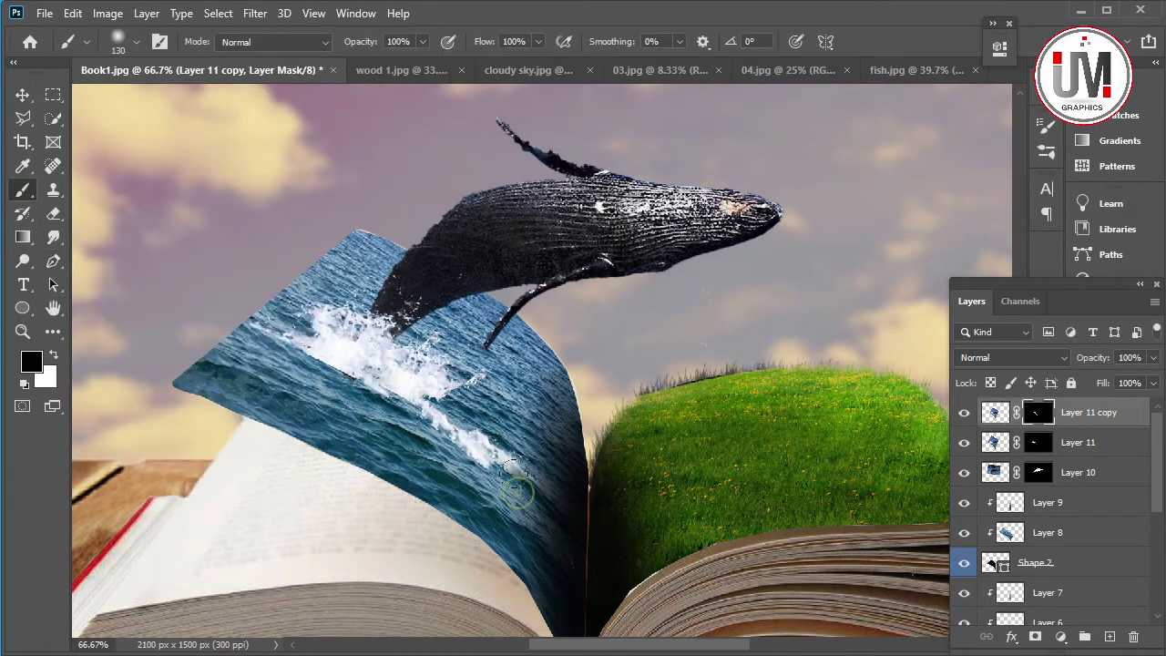
right_click(527, 431)
drag(527, 431, 517, 395)
key(z)
right_click(439, 430)
click(447, 445)
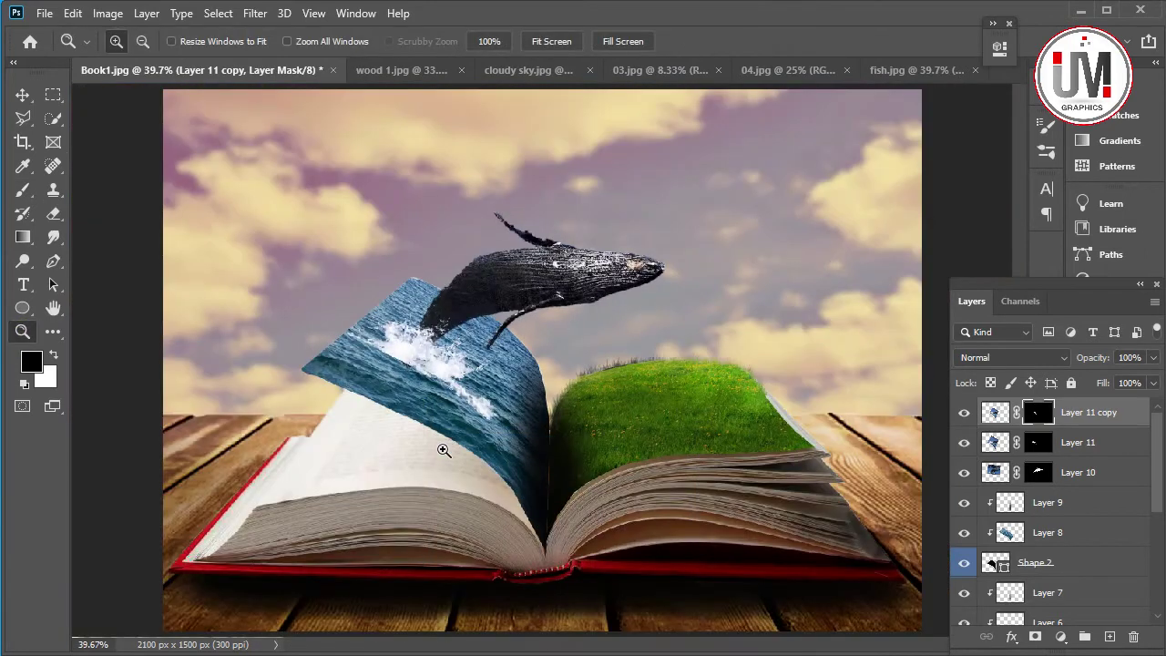
double_click(23, 332)
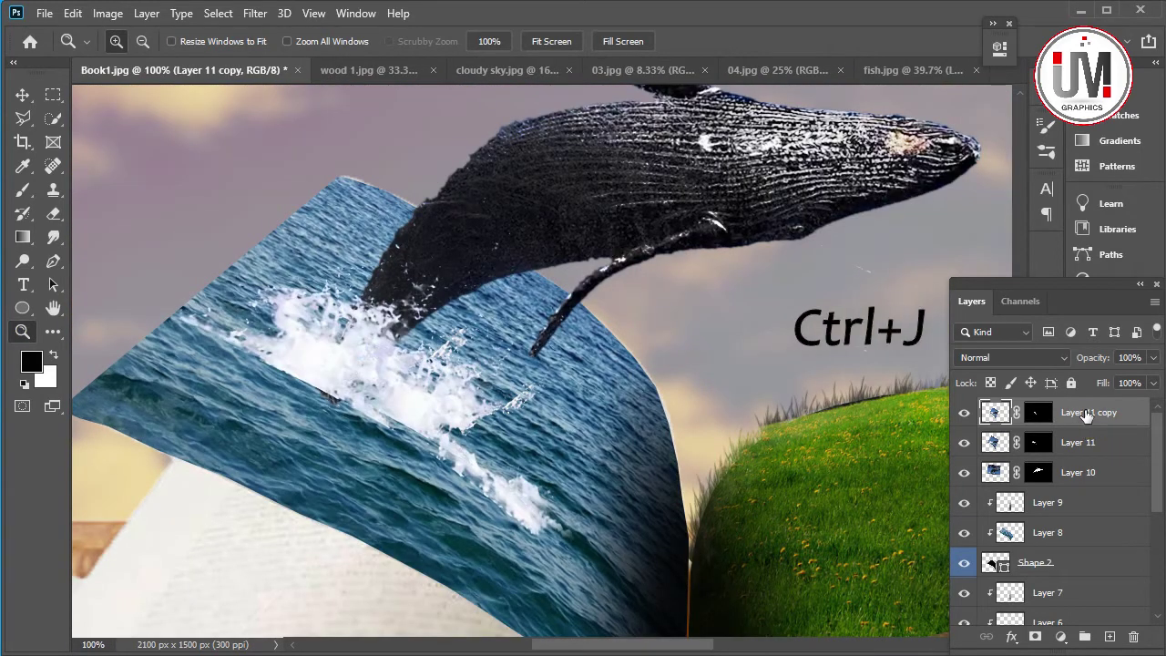
Duplicate the splash again, shift it up-right, and erase its stray white patch.
key(ctrl+j)
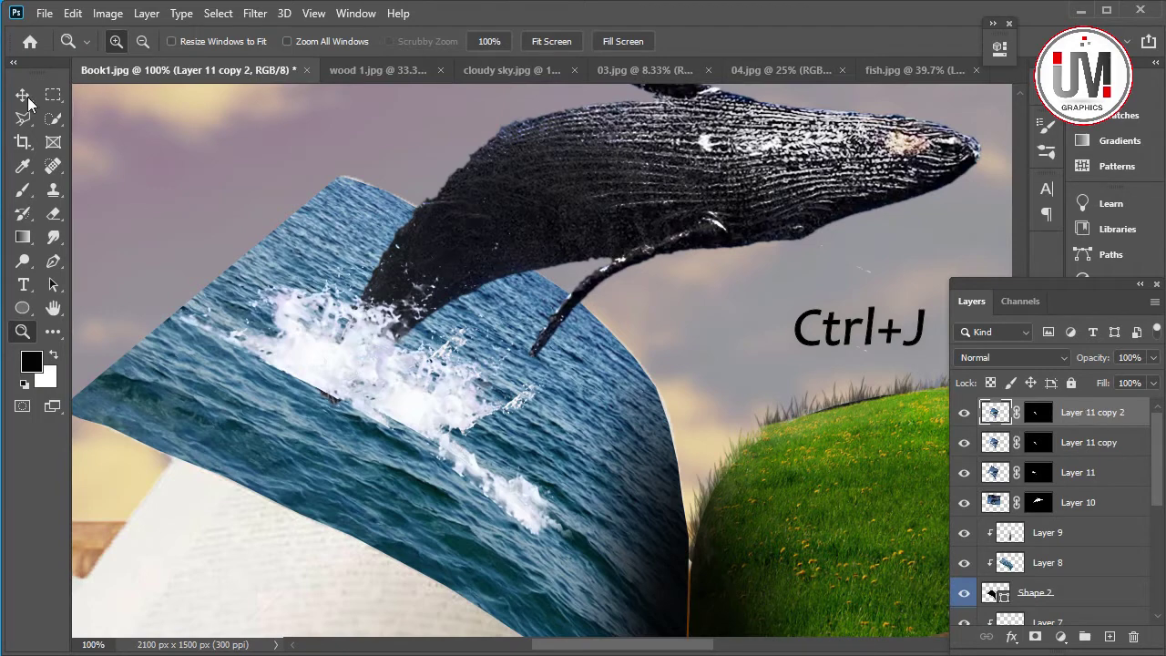
click(24, 103)
mouse_move(406, 398)
mouse_down()
mouse_move(436, 350)
mouse_move(432, 365)
mouse_move(458, 370)
mouse_up()
click(53, 214)
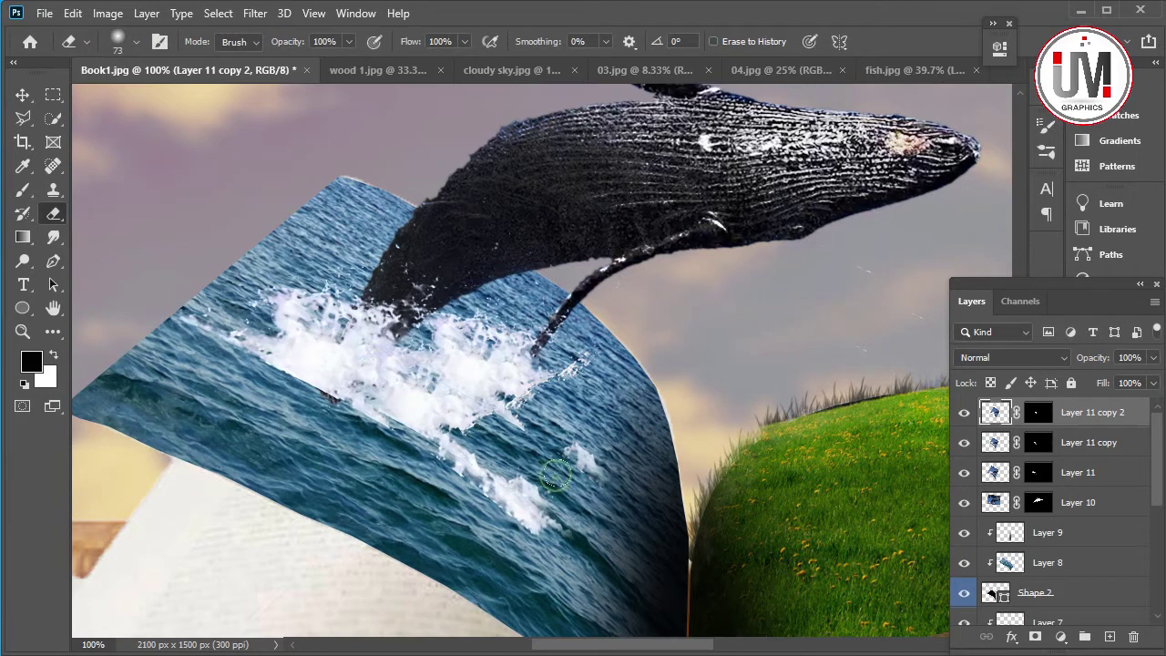
drag(588, 460, 584, 492)
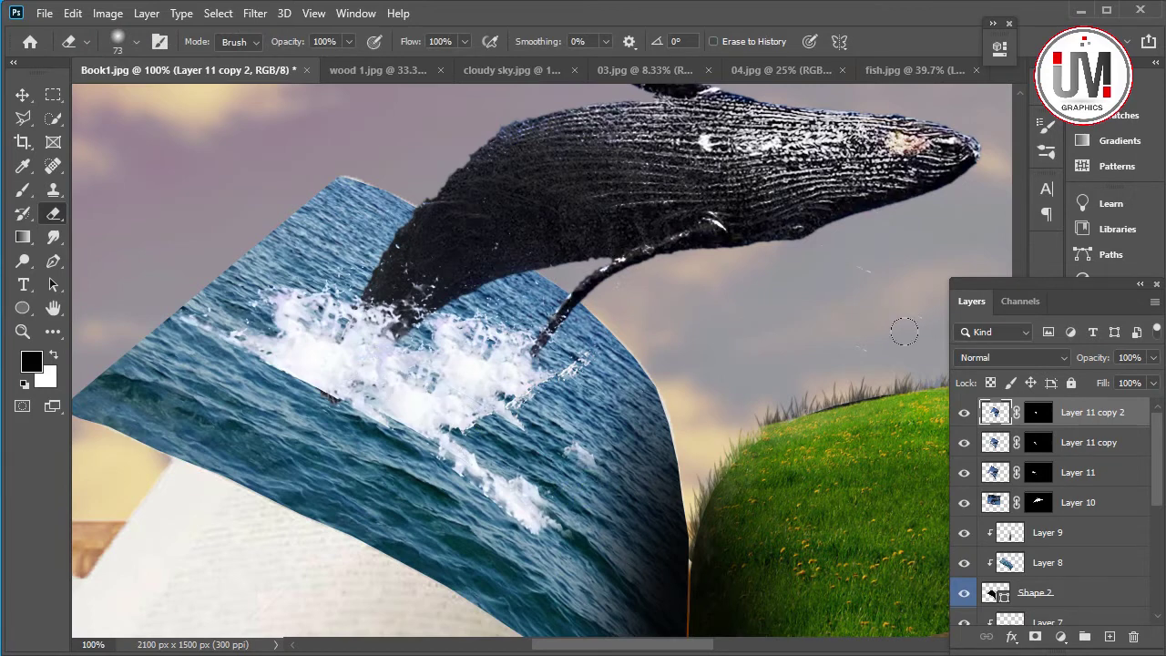
Add a third splash copy further down the page and fit the image on screen.
key(ctrl+j)
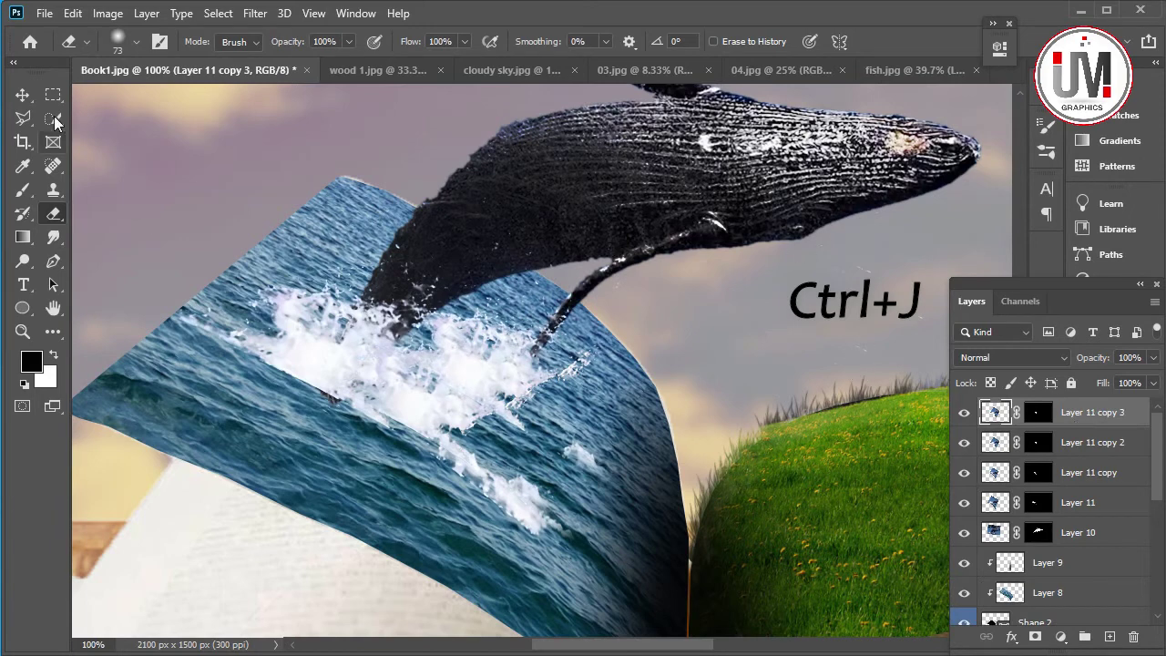
click(22, 94)
drag(473, 376, 482, 476)
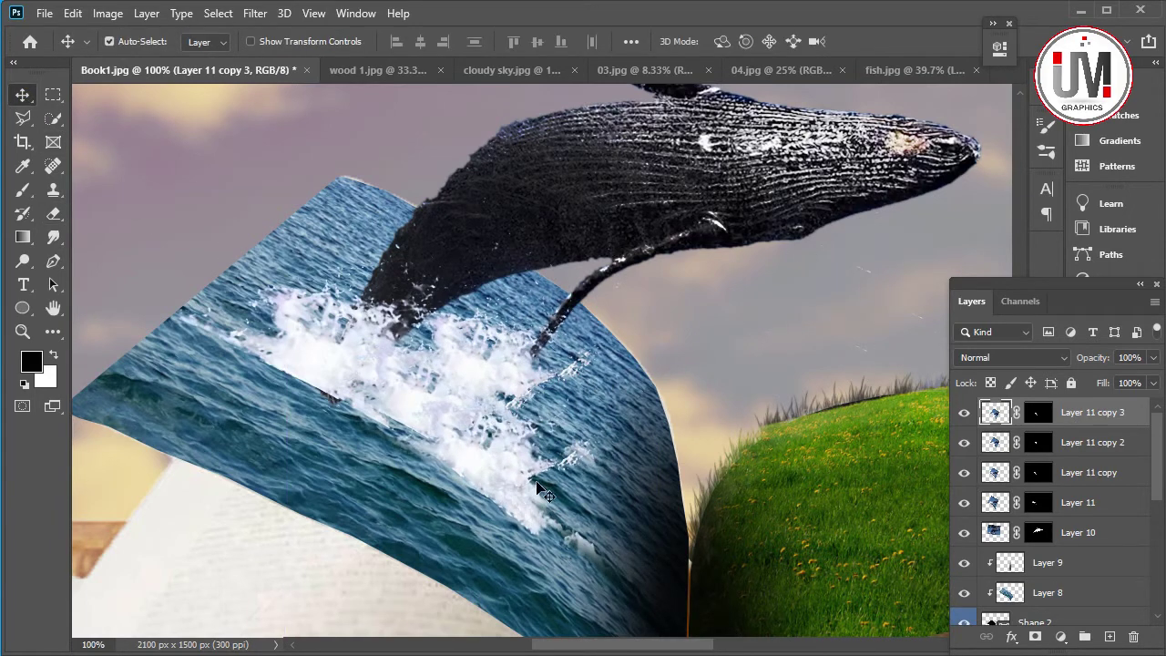
click(53, 213)
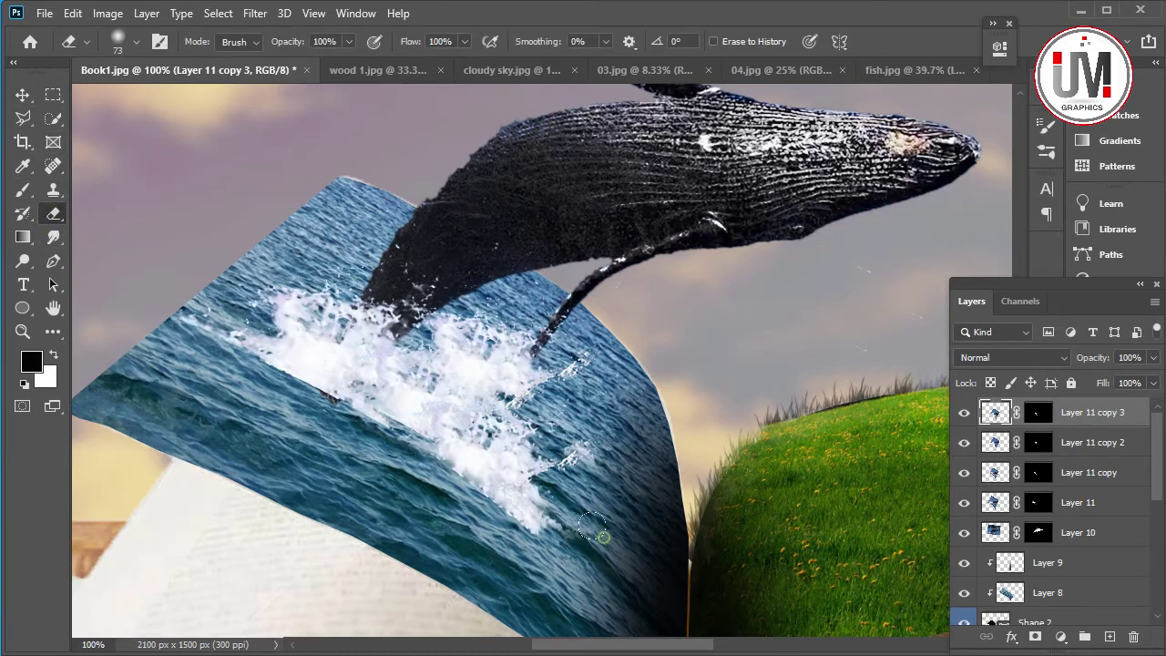
key(z)
key(ctrl+0)
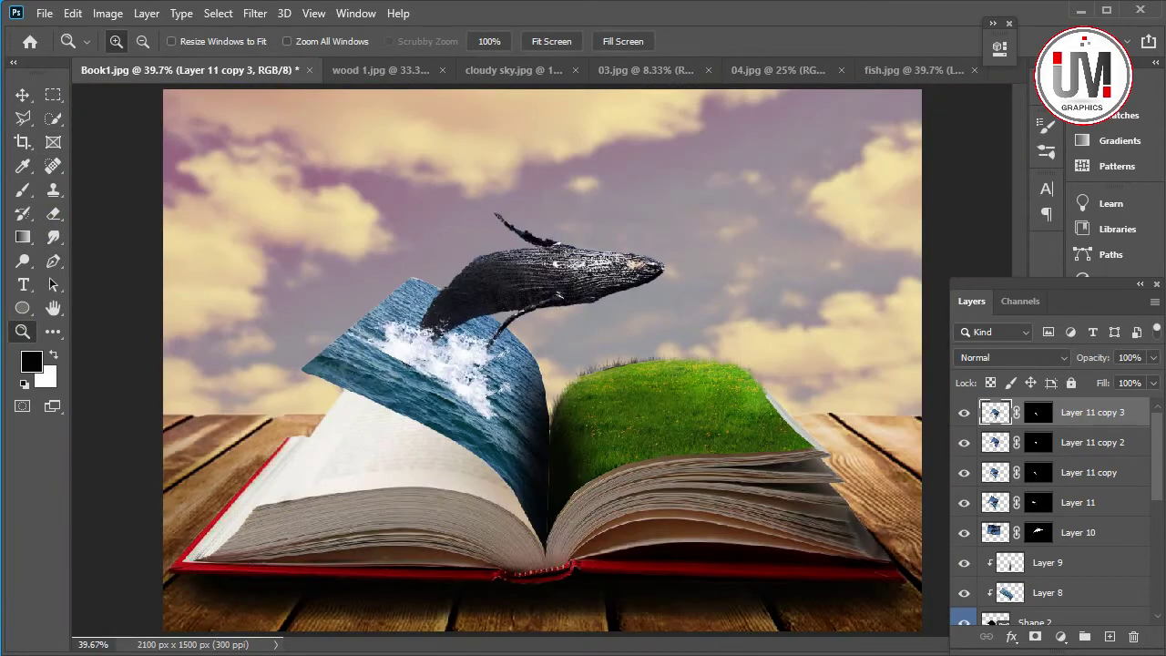
Group Layer 11 and its three copies into Group 2.
shift+click(1103, 443)
shift+click(1102, 473)
shift+click(1100, 503)
key(ctrl+g)
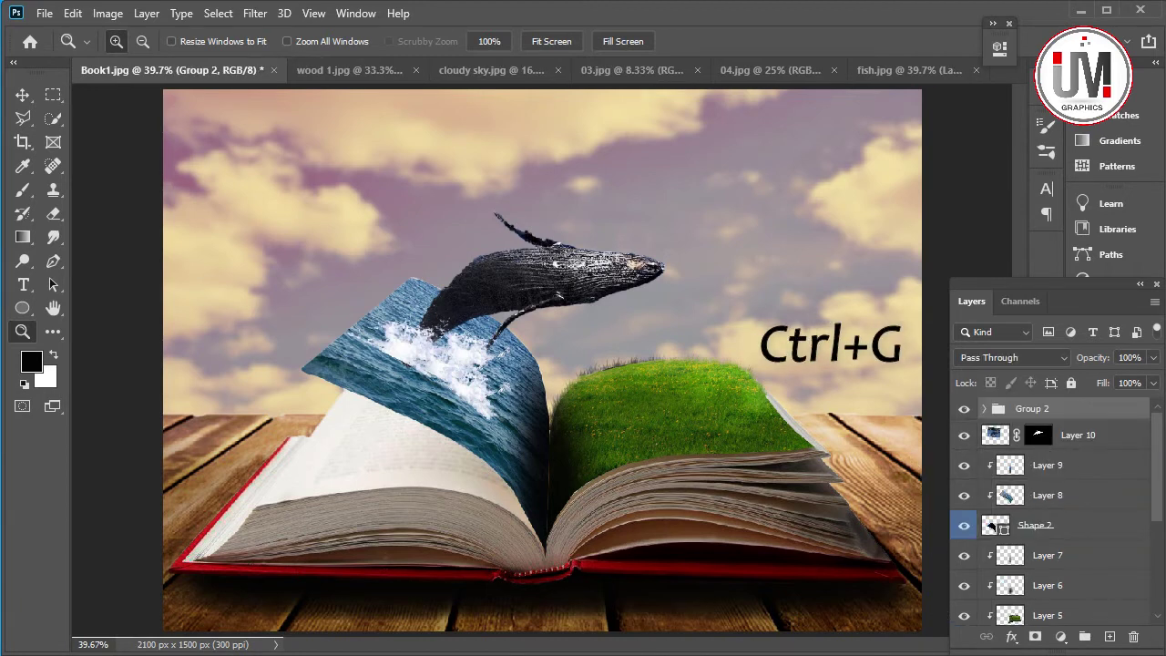
Open the PngItem birds image for the composite.
key(v)
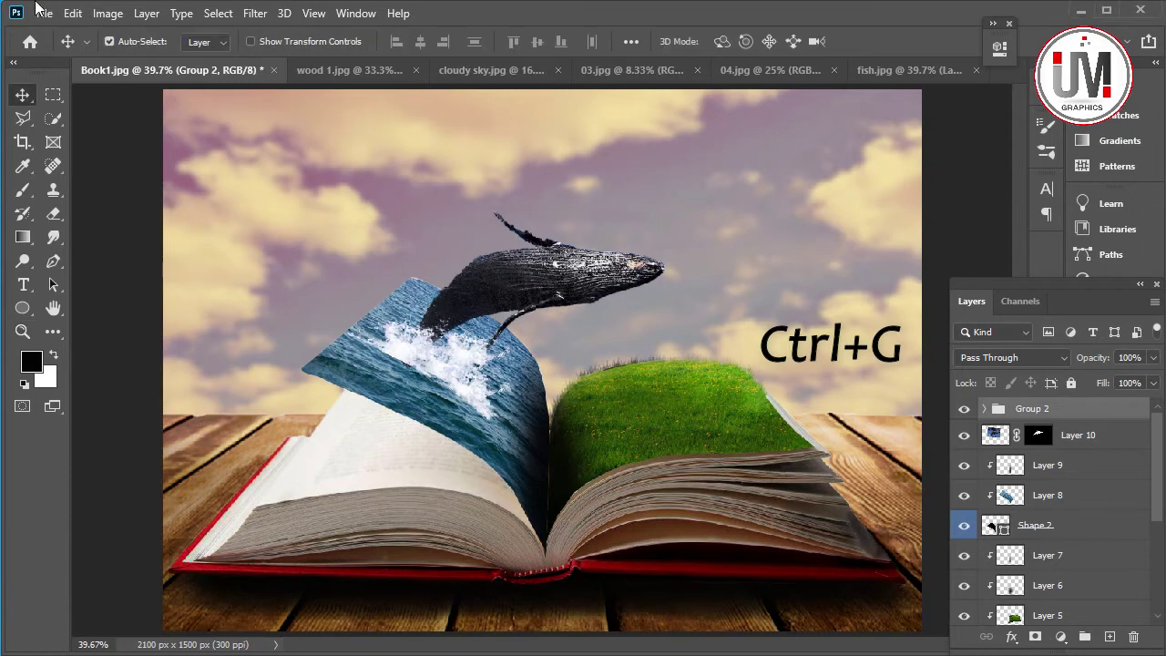
click(42, 12)
click(55, 50)
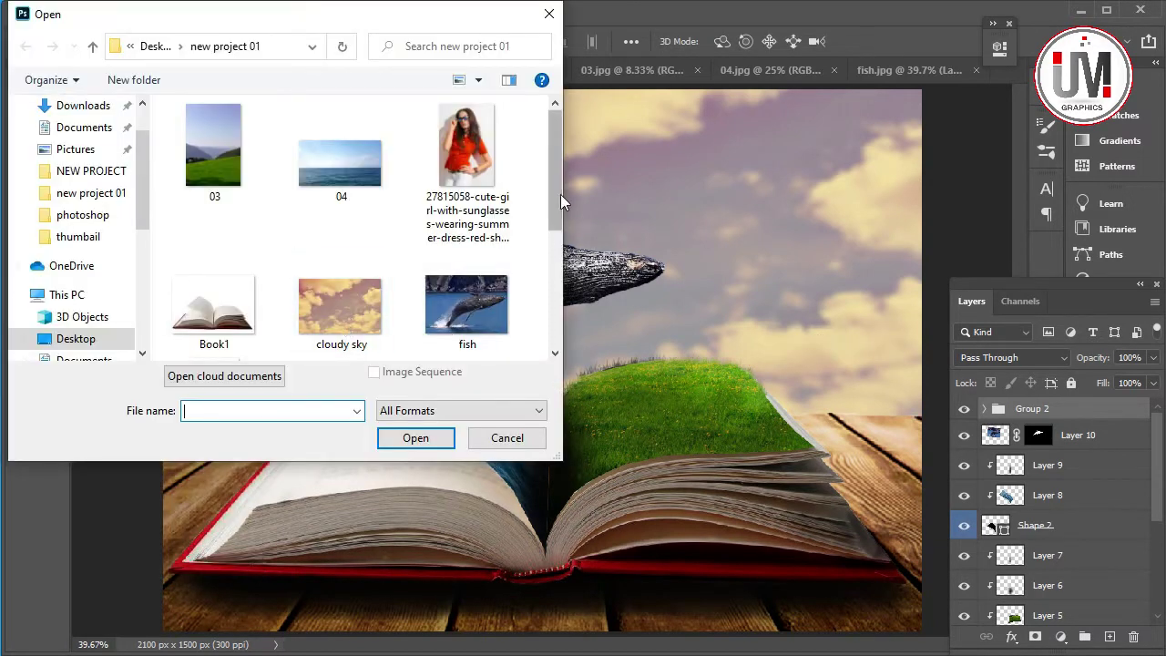
drag(560, 200, 562, 269)
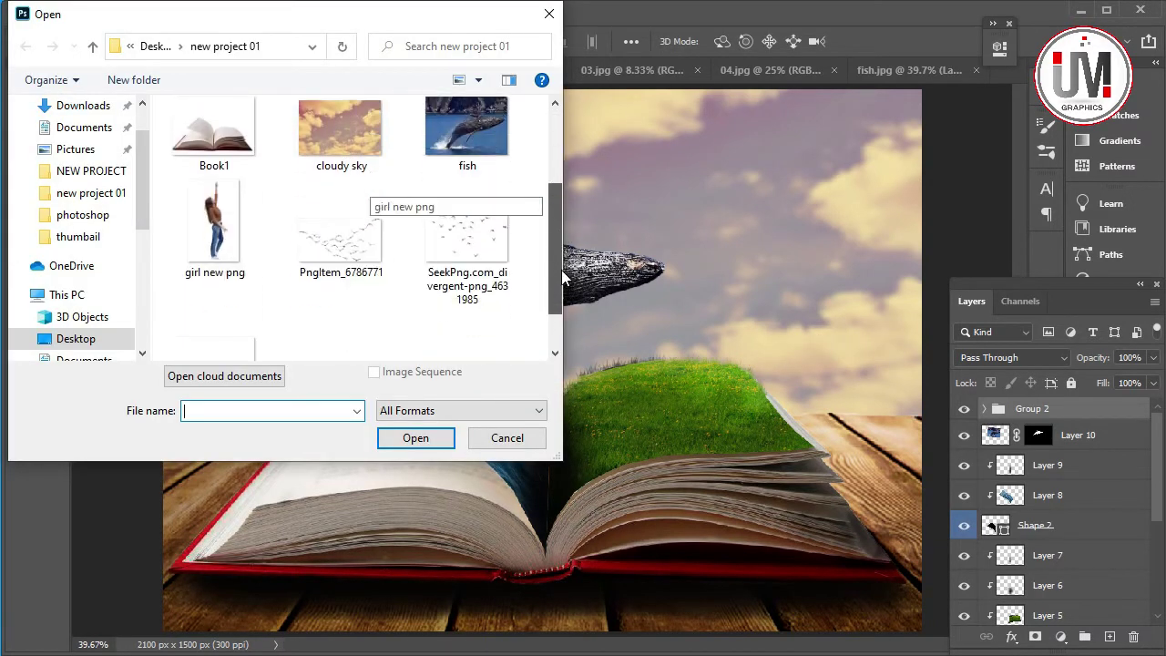
click(325, 274)
click(416, 438)
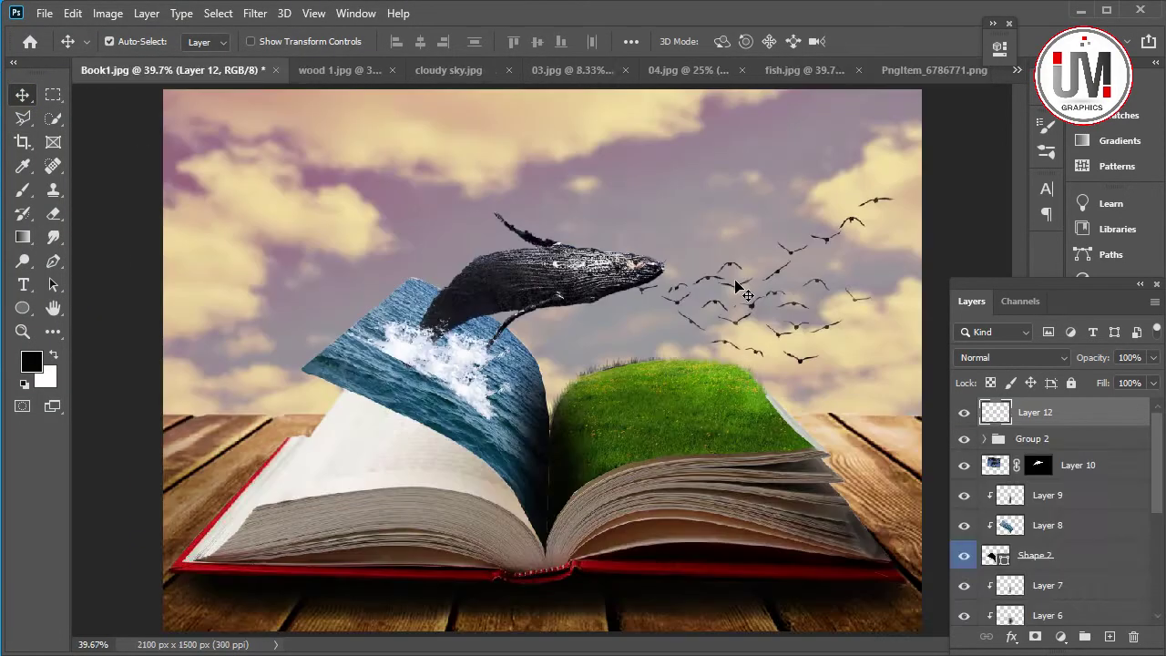
Scale the birds layer to about 89% and place it in the upper-right sky.
key(ctrl+t)
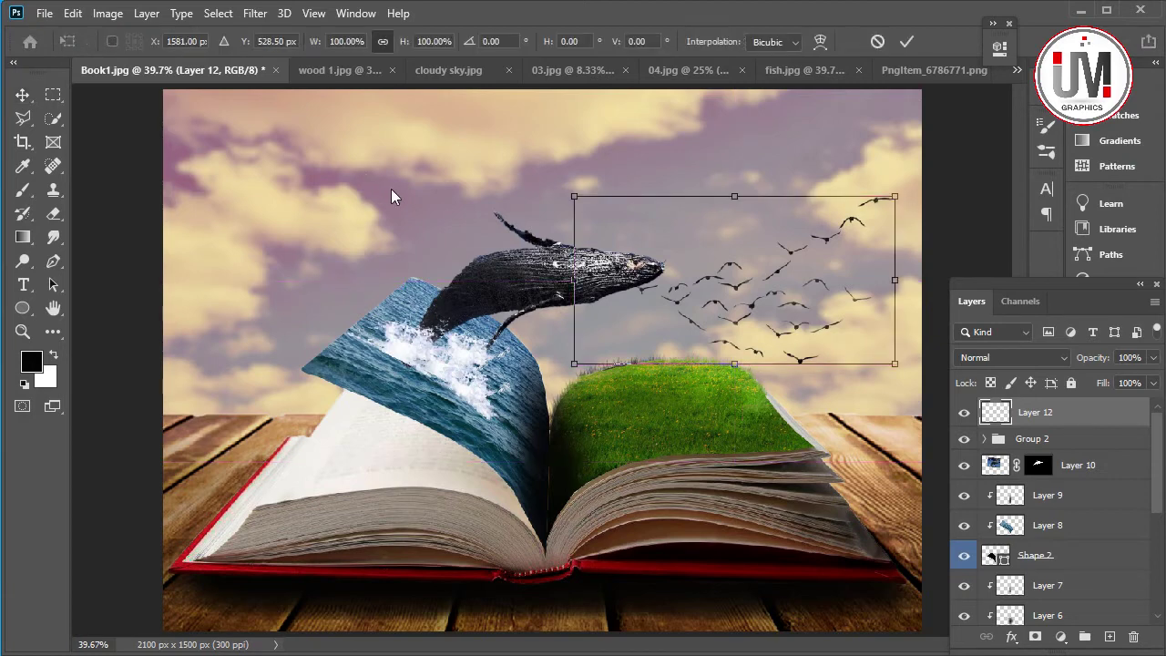
drag(570, 189, 605, 206)
drag(762, 307, 745, 234)
key(Return)
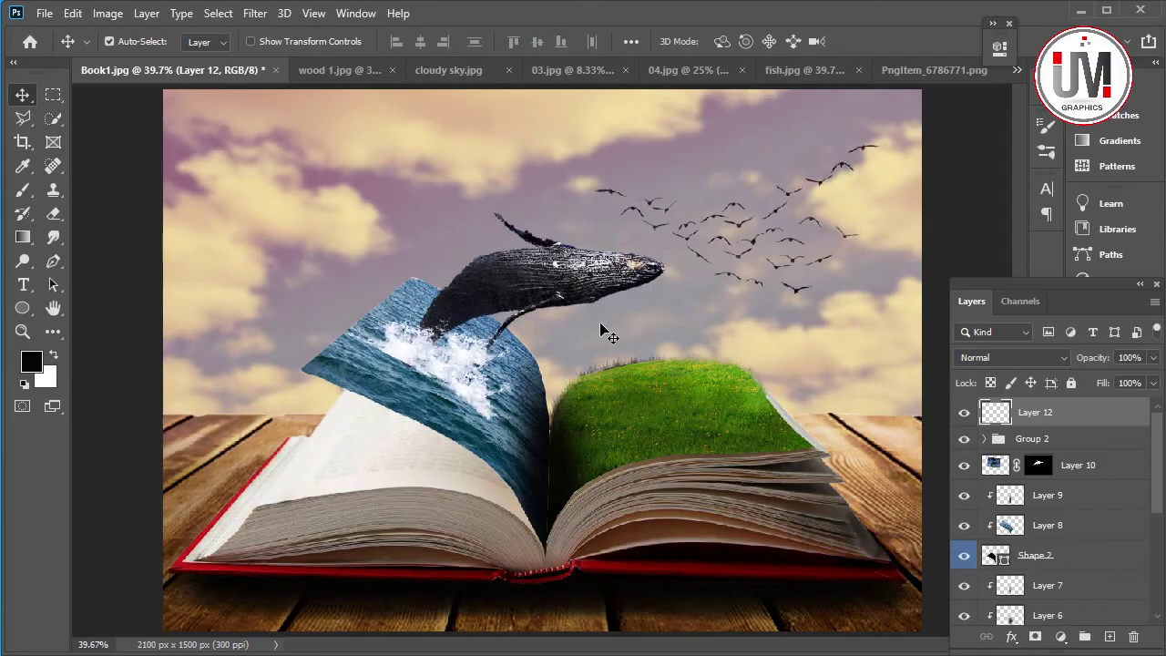
click(40, 16)
Open the girl new png image and flip its canvas horizontally.
click(53, 48)
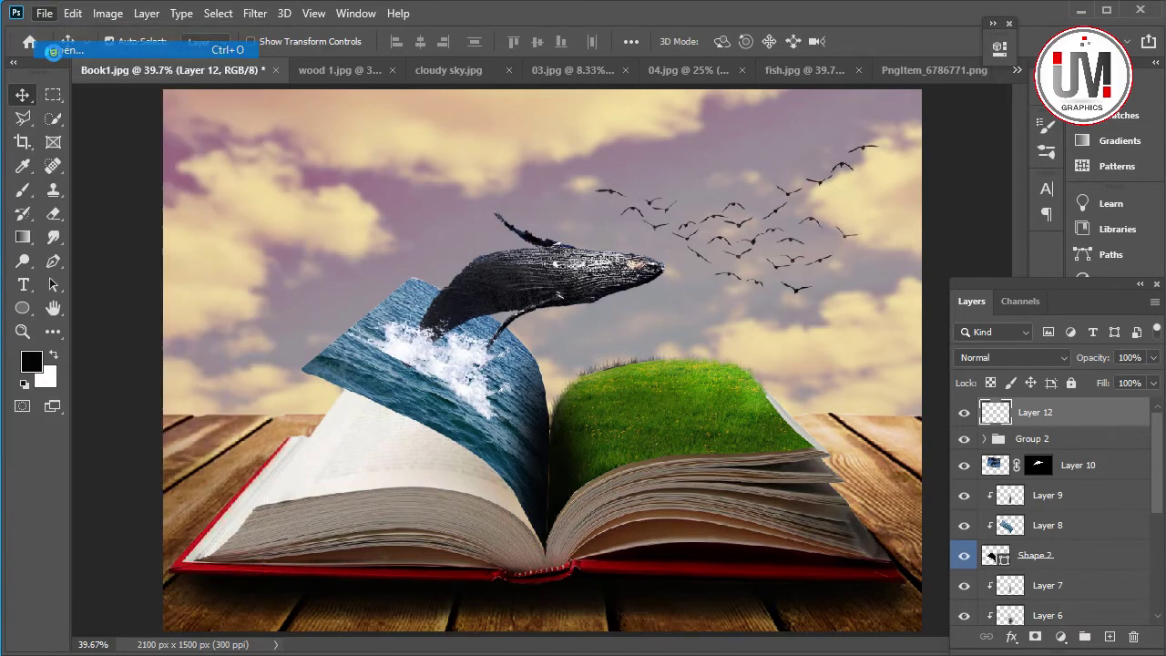
scroll(356, 228, down, 2)
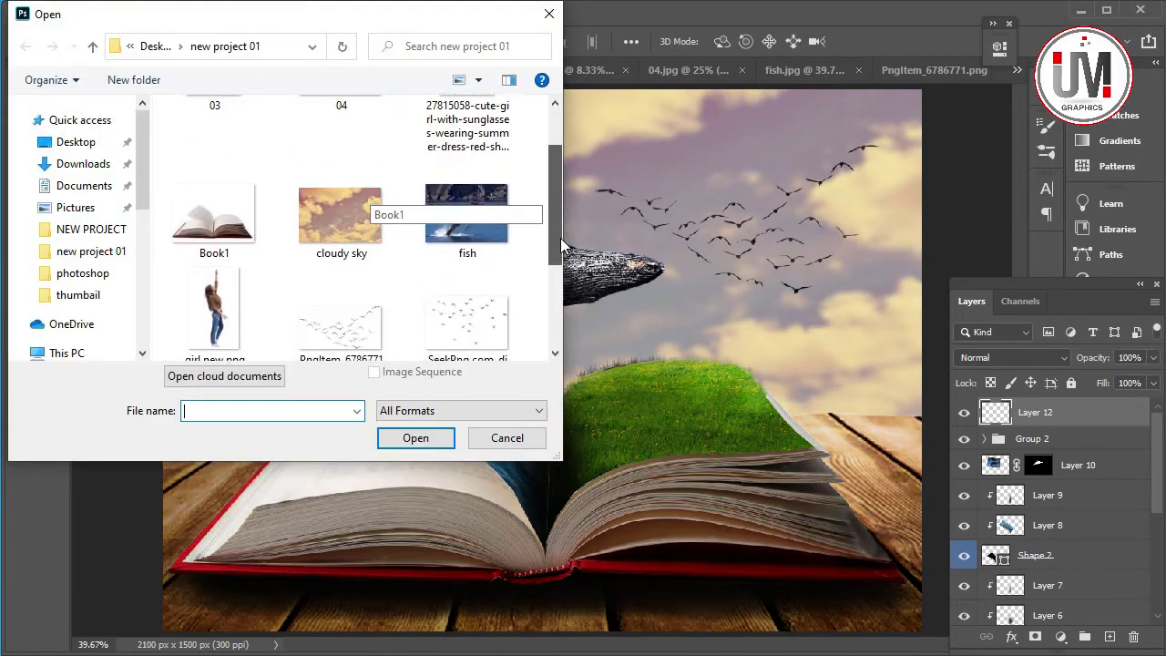
scroll(355, 228, down, 1)
click(244, 291)
click(395, 439)
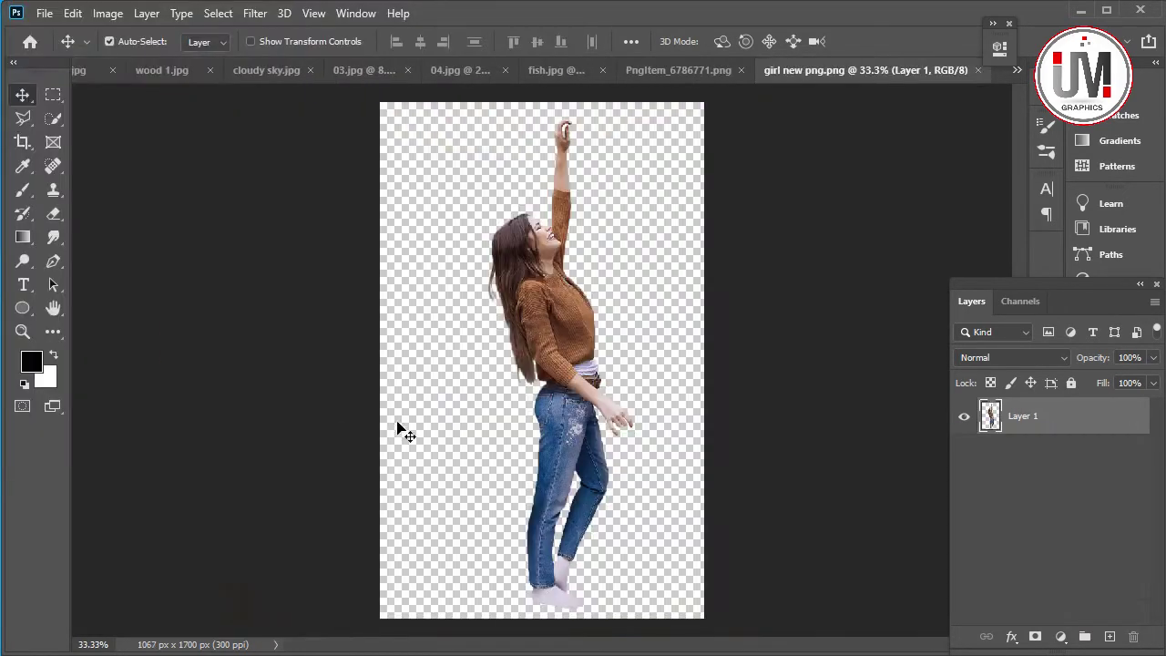
click(107, 14)
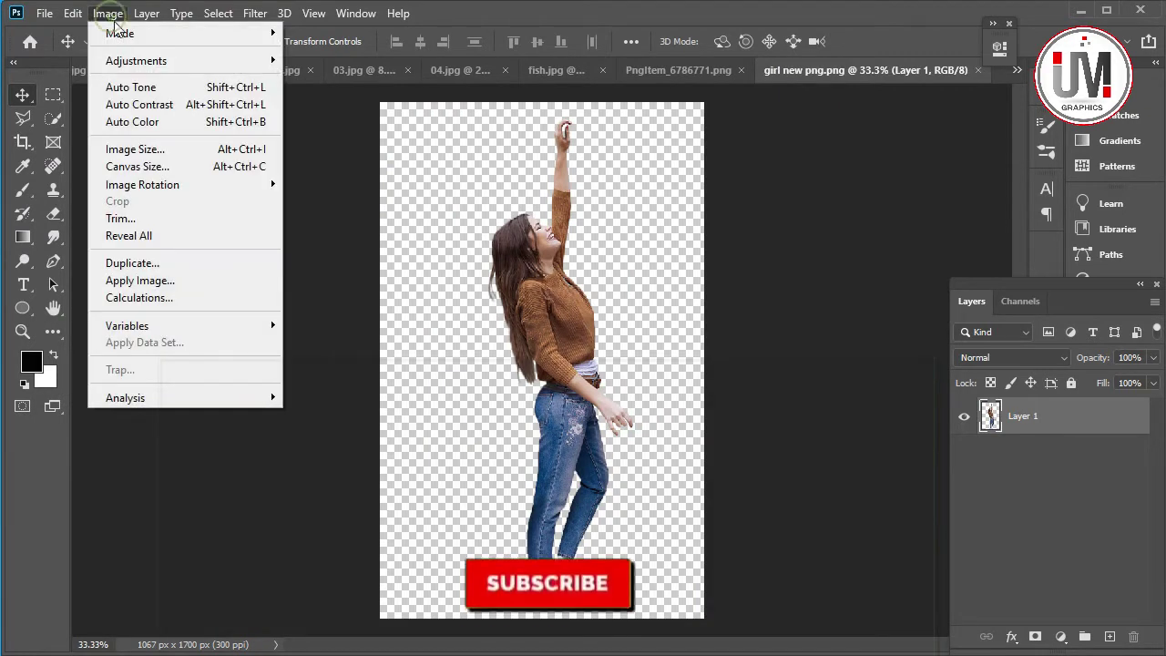
mouse_move(141, 184)
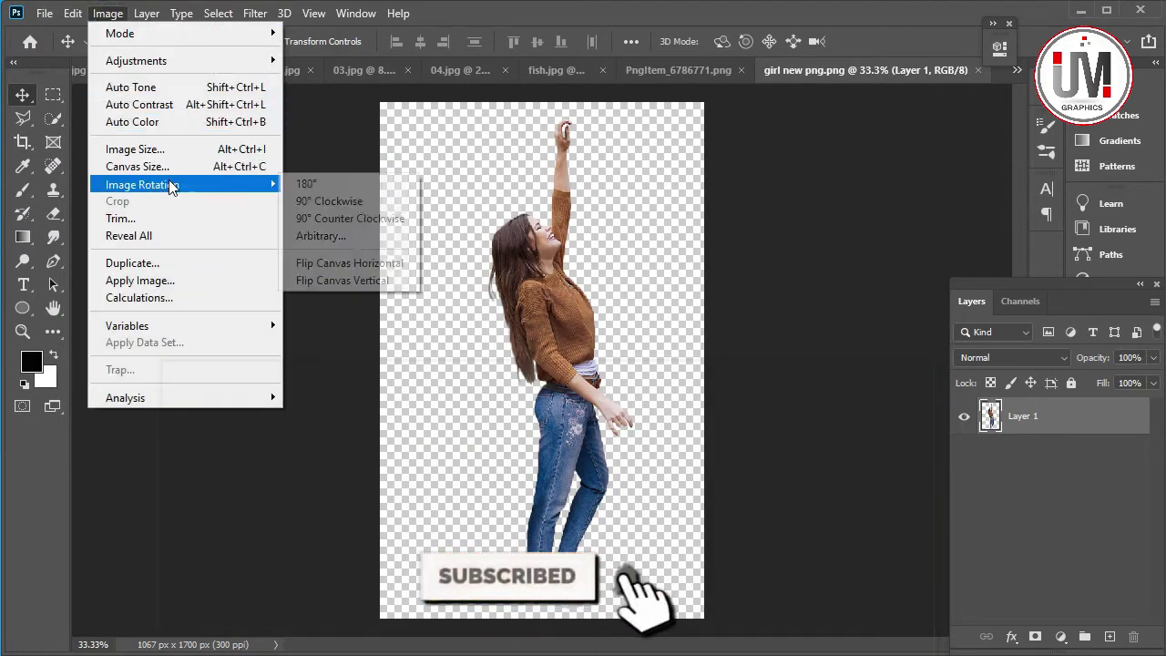
click(353, 263)
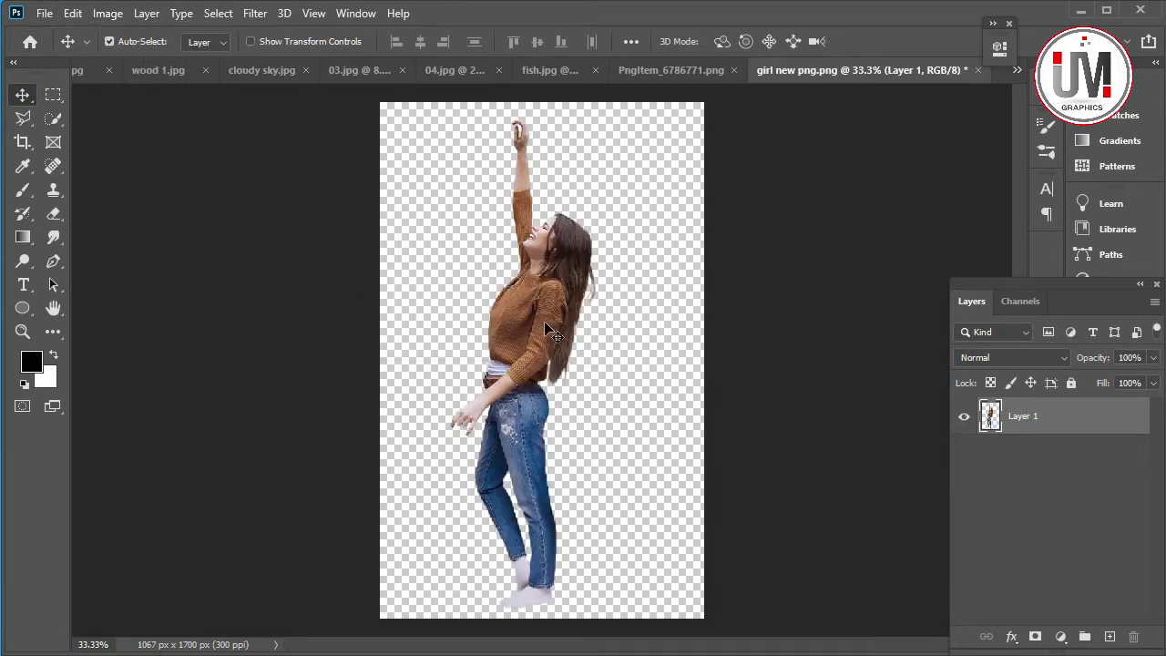
Bring the girl into Book1, scaled to 32.6% and standing on the grass.
mouse_move(544, 324)
mouse_down()
mouse_move(87, 77)
mouse_move(228, 94)
mouse_up()
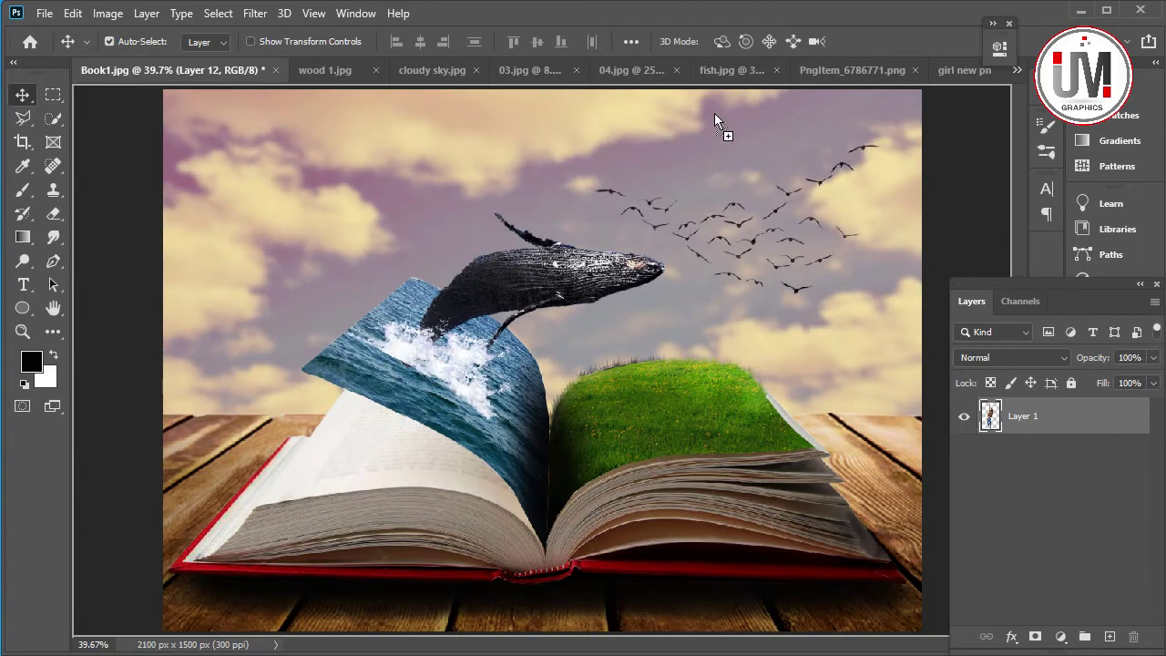
drag(658, 397, 660, 375)
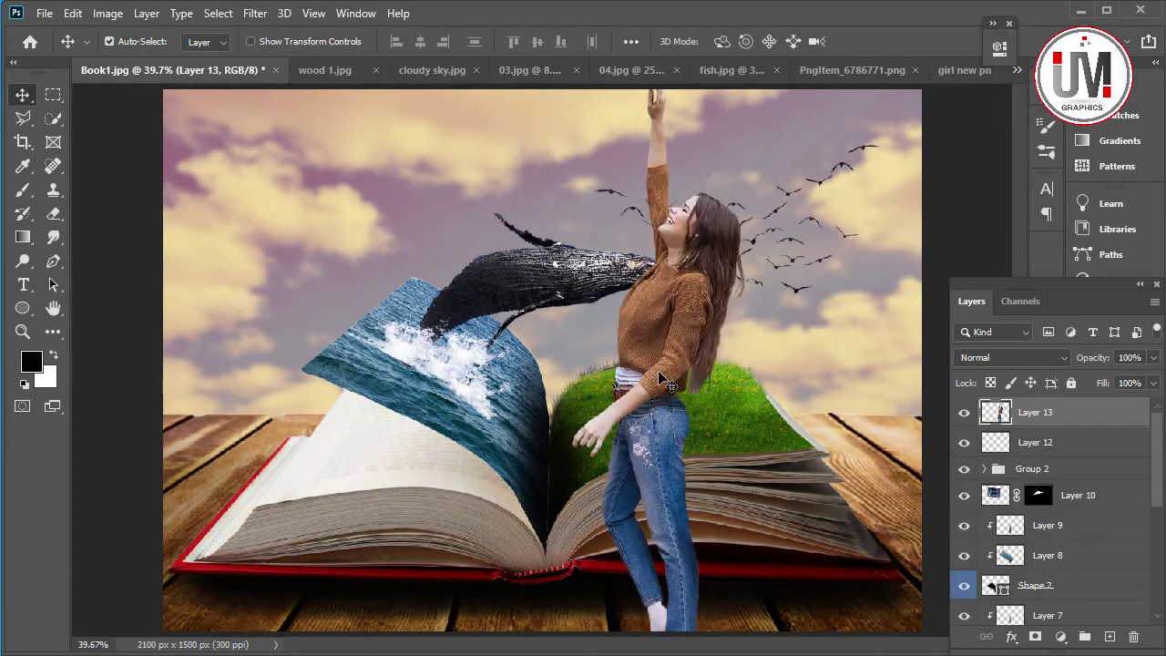
key(ctrl+t)
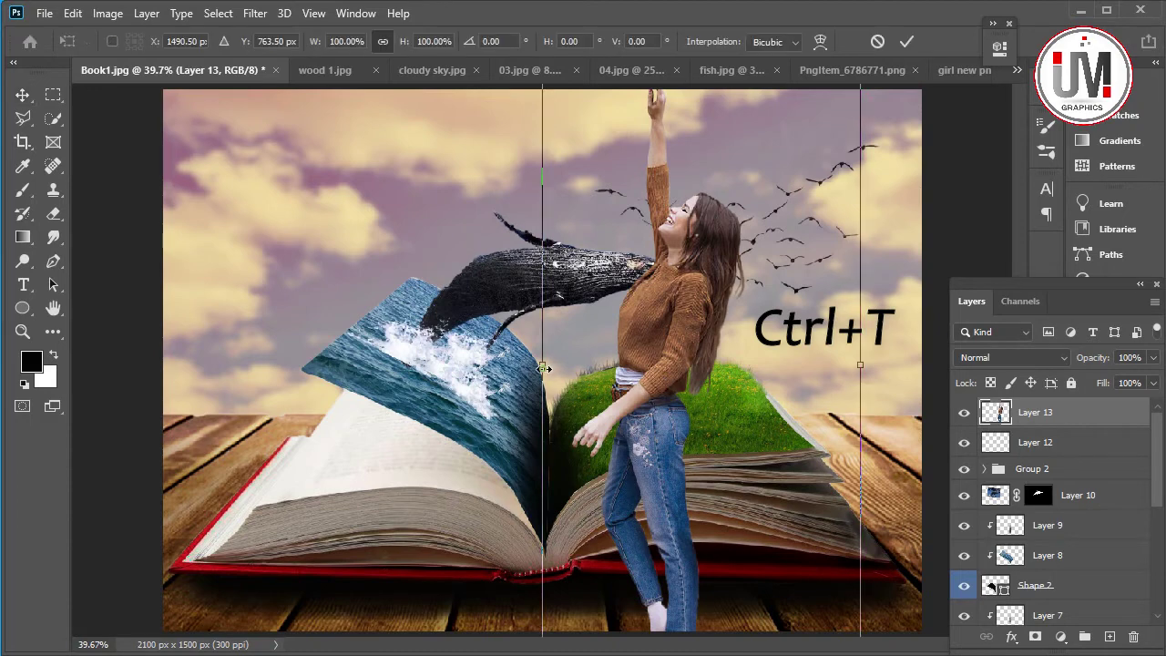
mouse_move(543, 368)
mouse_down()
mouse_move(747, 365)
mouse_move(707, 339)
mouse_up()
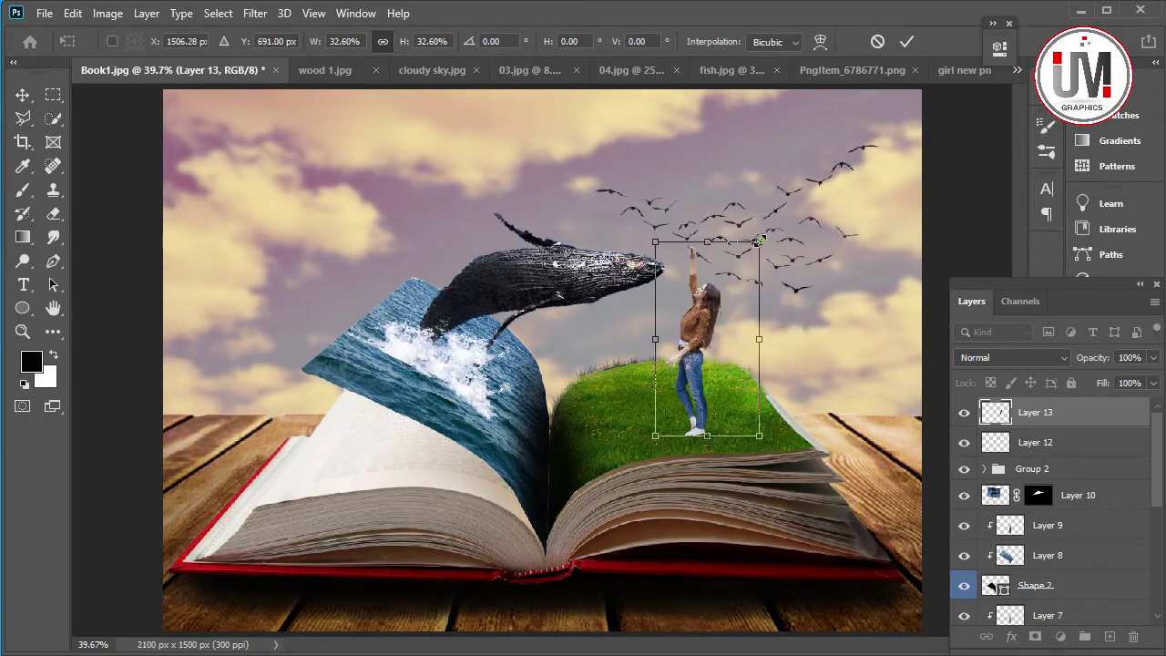
drag(759, 241, 768, 251)
key(Return)
Rotate the flock of birds counter-clockwise to about −9.41°.
click(1030, 442)
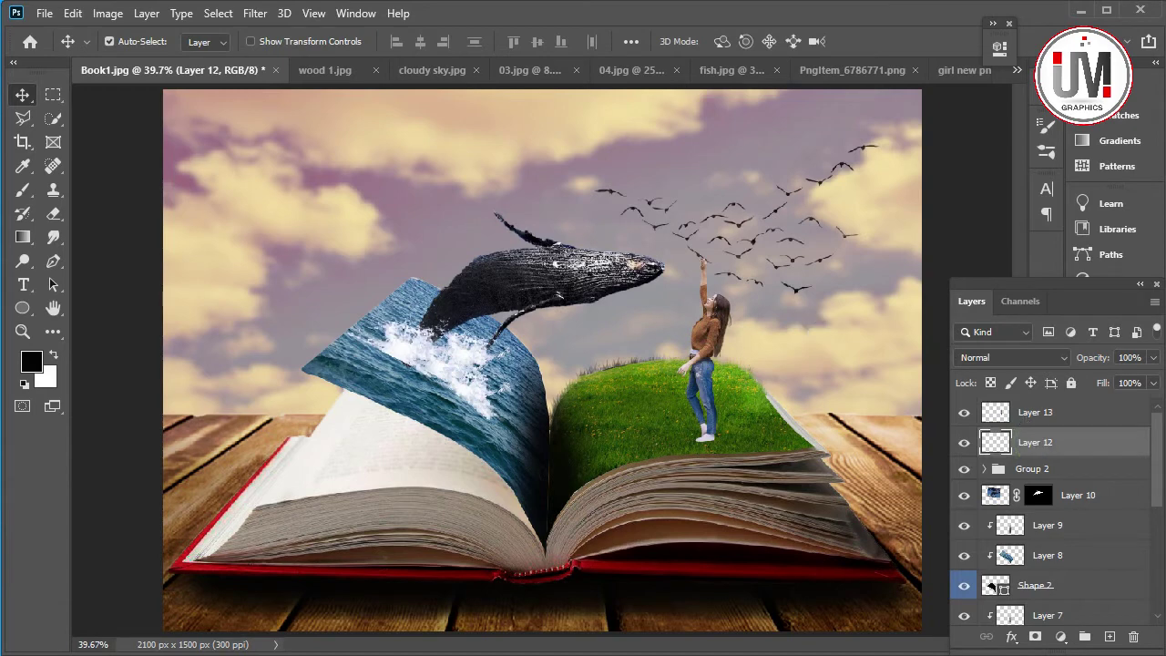
click(44, 101)
key(ctrl+t)
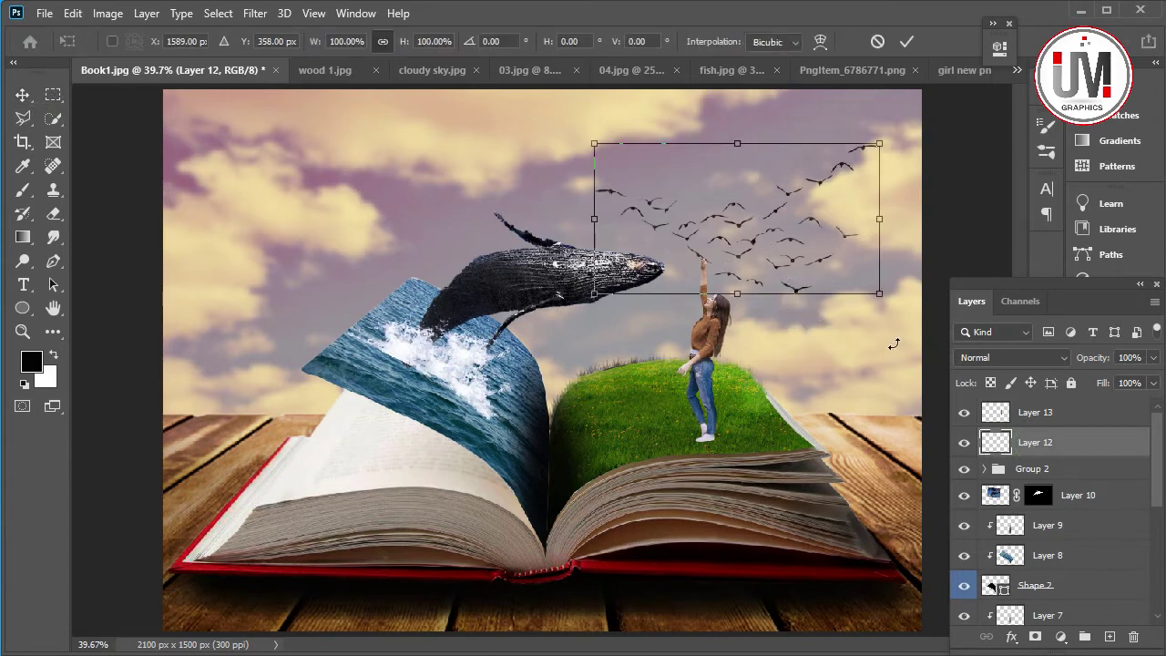
drag(897, 274, 915, 302)
mouse_move(775, 238)
mouse_down()
mouse_move(785, 246)
mouse_move(777, 242)
mouse_up()
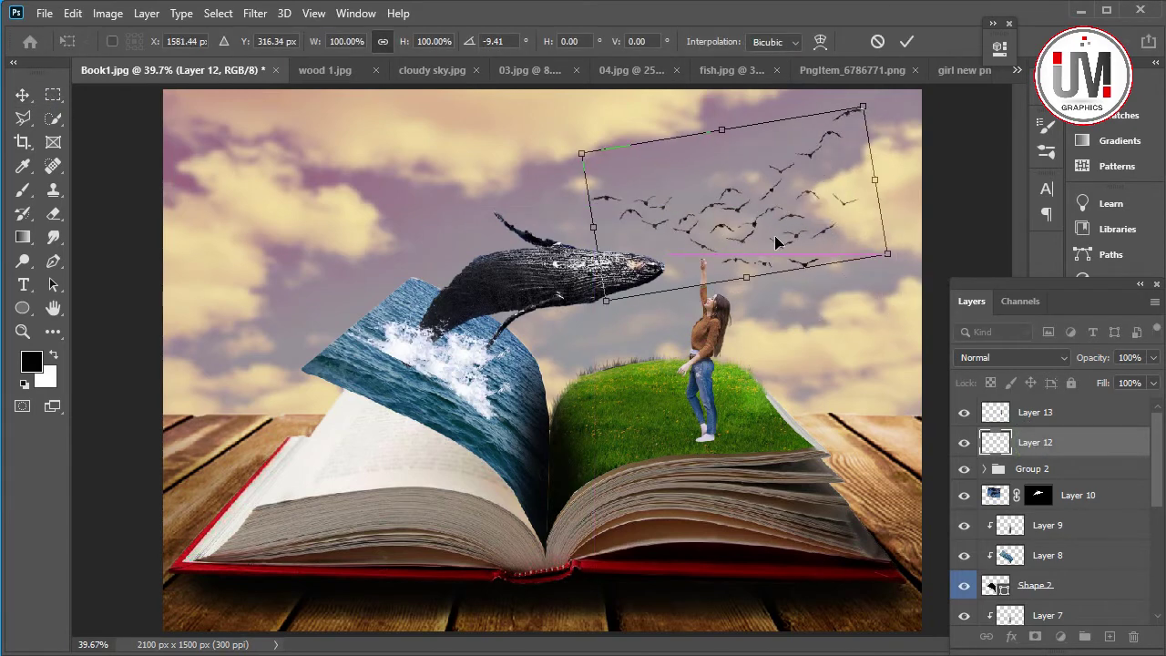
drag(915, 288, 806, 195)
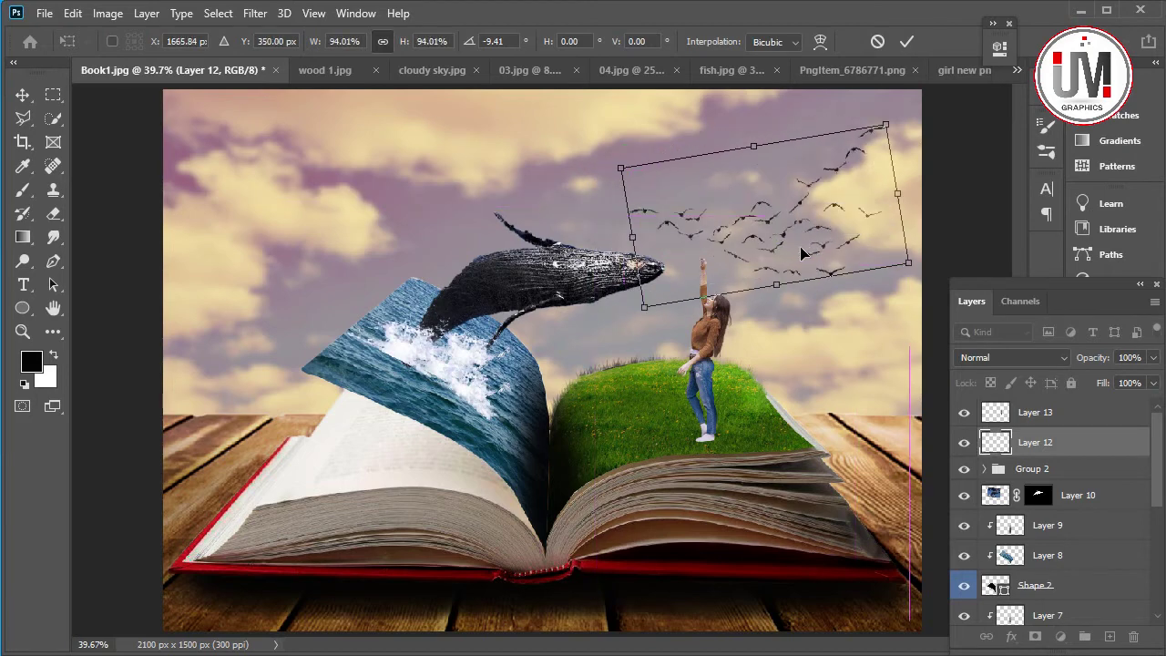
key(Return)
Set the birds layer opacity to 91% and zoom in on the girl.
click(1152, 359)
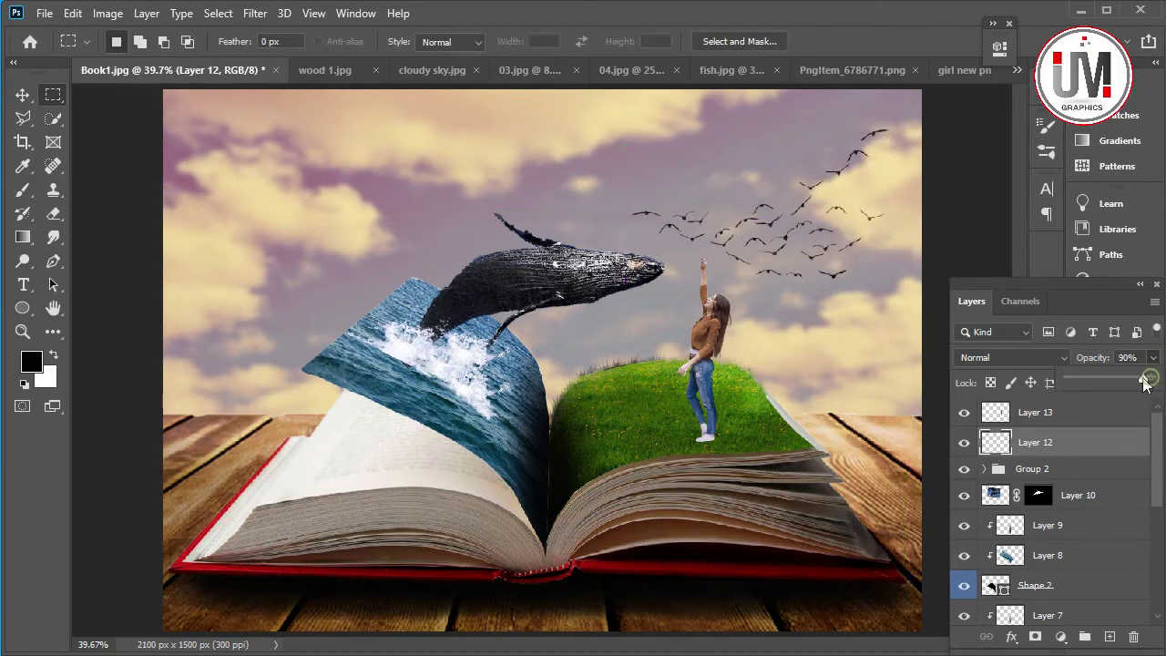
drag(1145, 384, 1147, 384)
click(1035, 412)
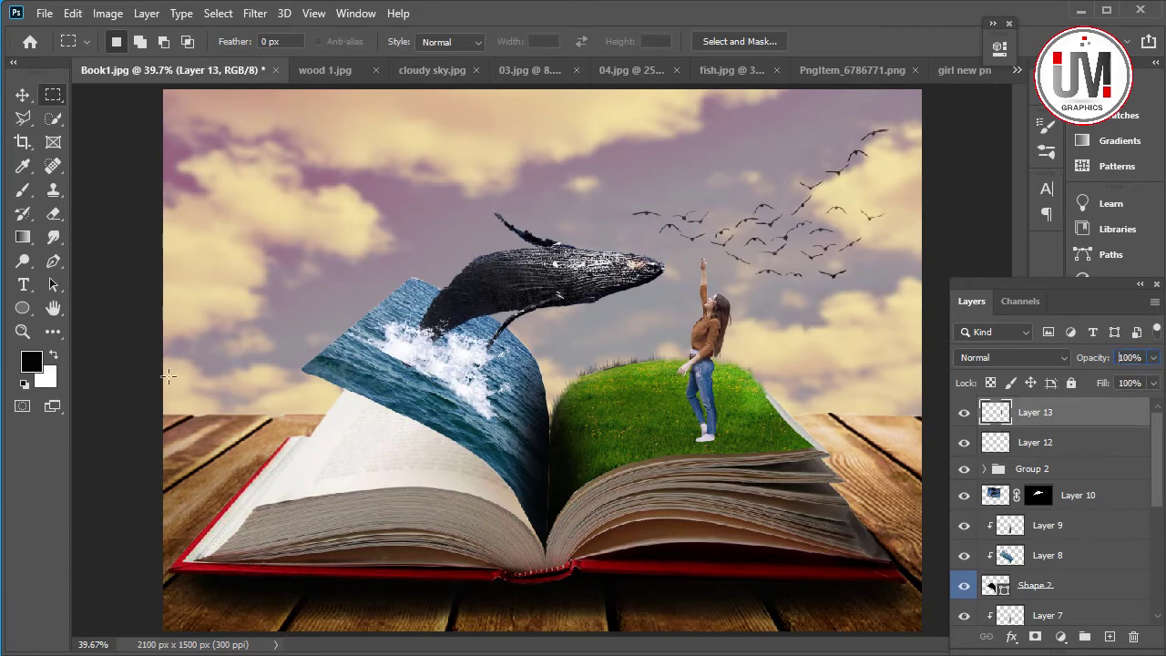
key(z)
click(758, 353)
click(758, 353)
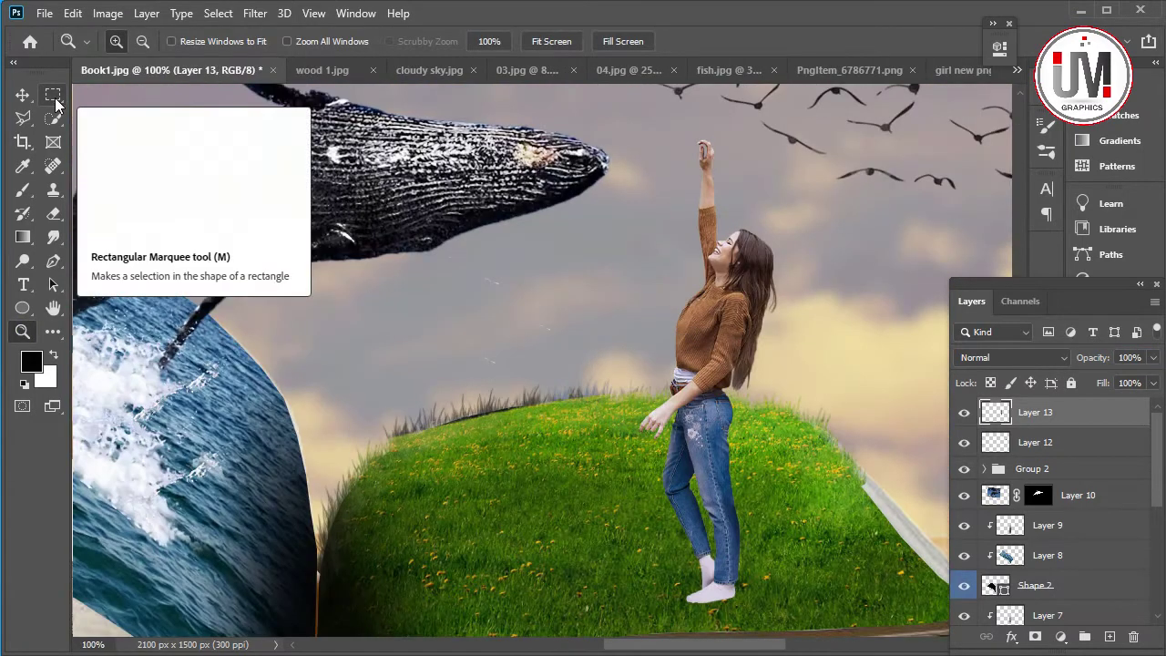
Shrink the girl slightly, shift her right, and zoom in on her feet.
key(ctrl+t)
drag(857, 135, 842, 157)
drag(747, 310, 781, 302)
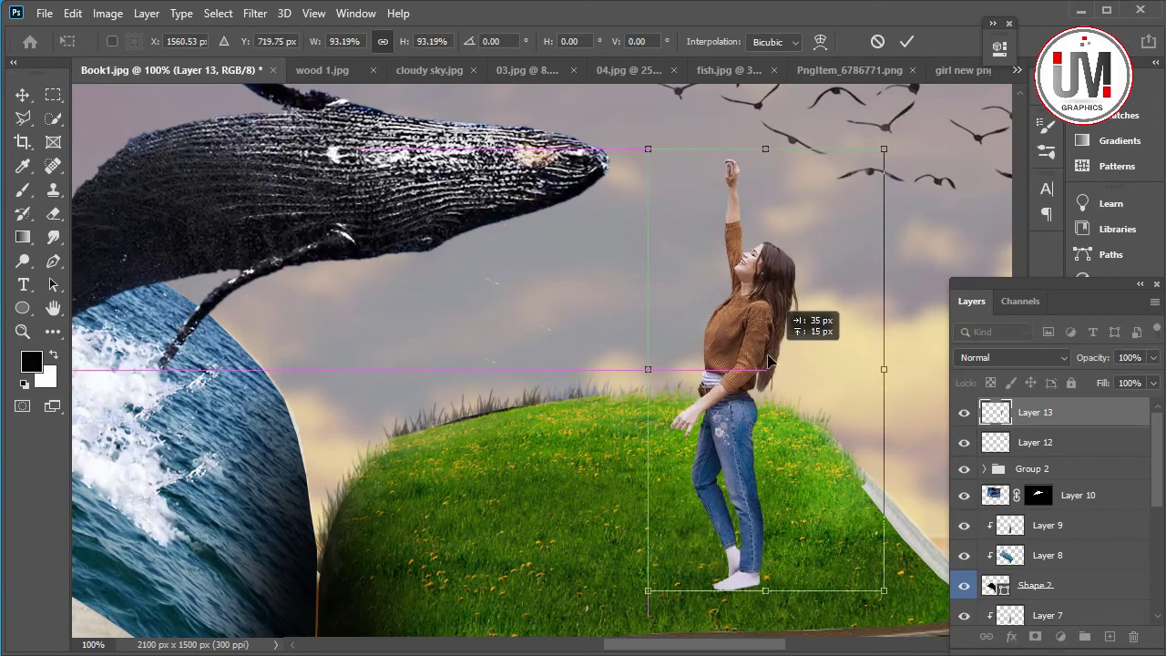
key(Return)
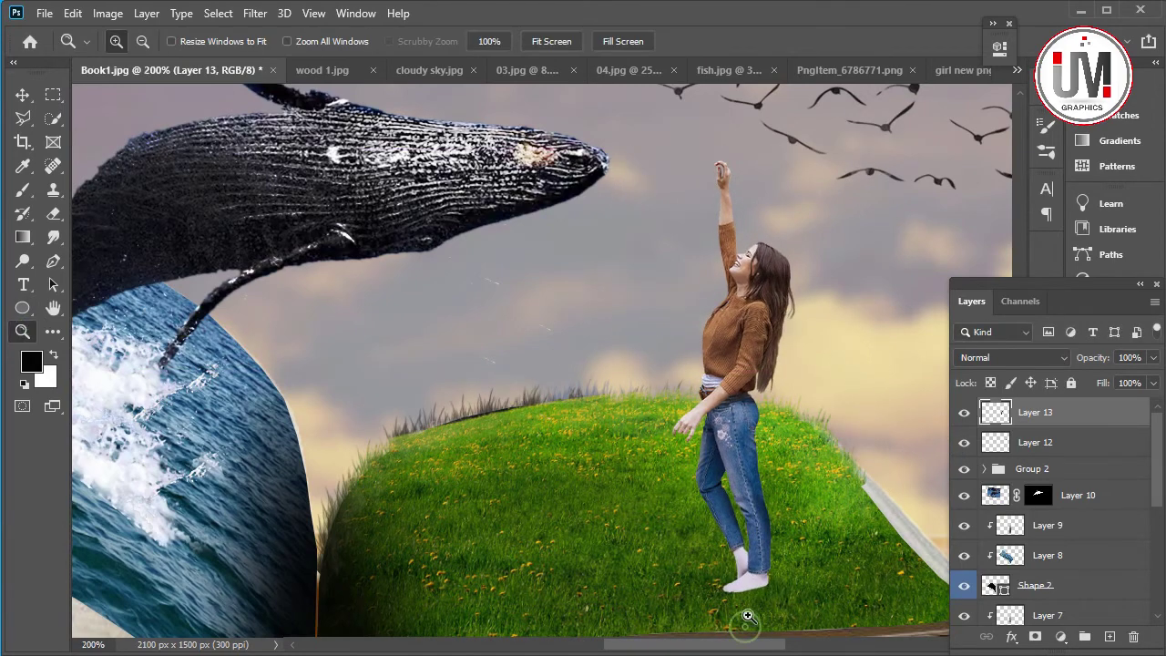
click(751, 615)
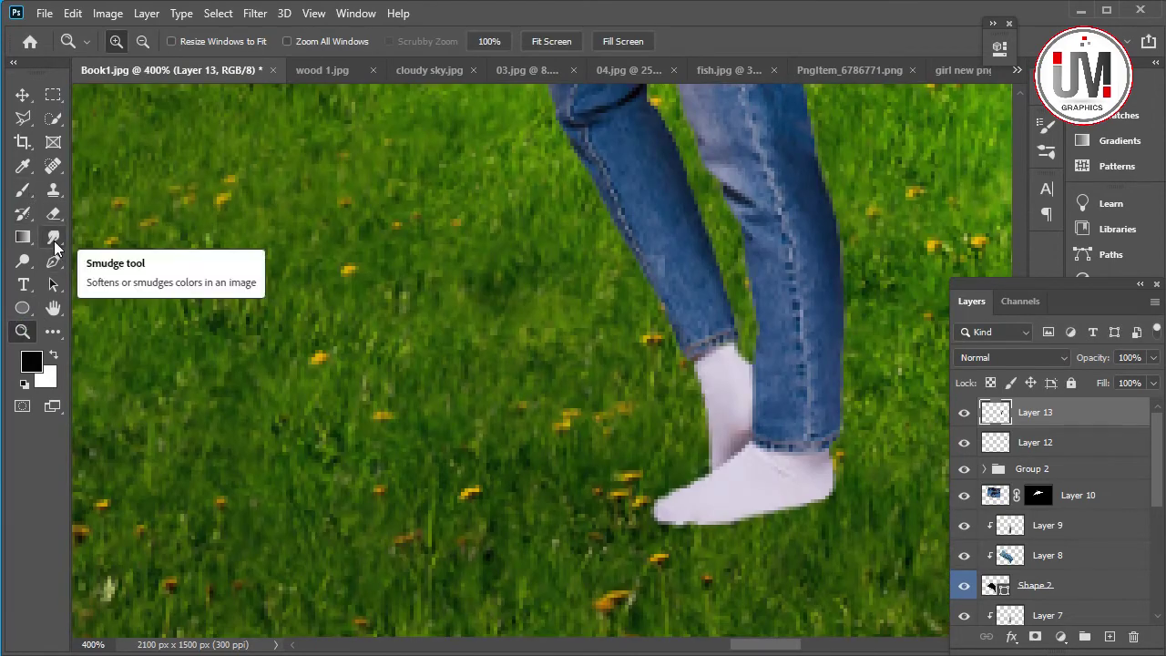
Load the second grass brush from Grass Photoshop Brushes 6 for the Eraser.
click(54, 213)
right_click(360, 268)
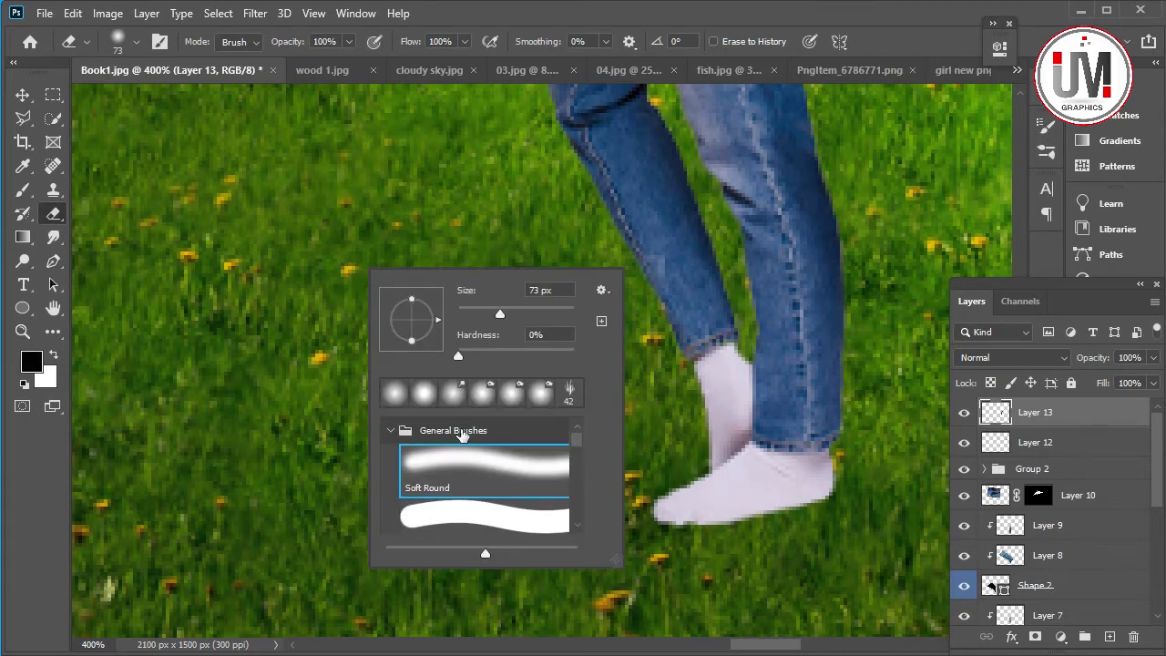
click(398, 430)
scroll(442, 488, down, 3)
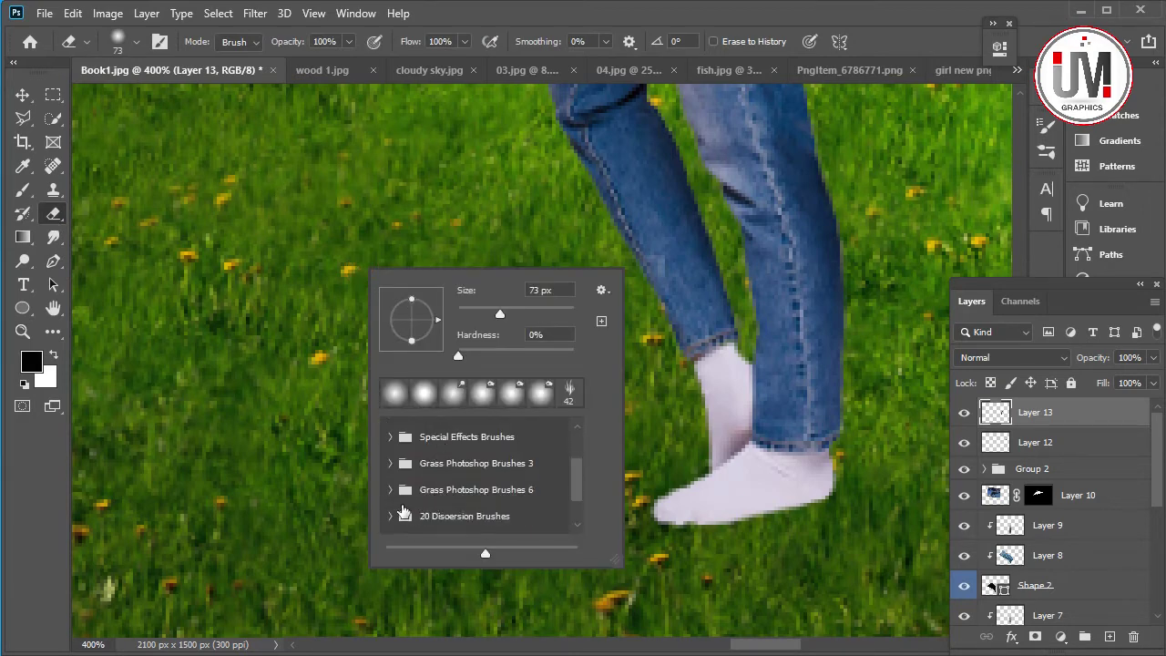
click(410, 492)
click(390, 490)
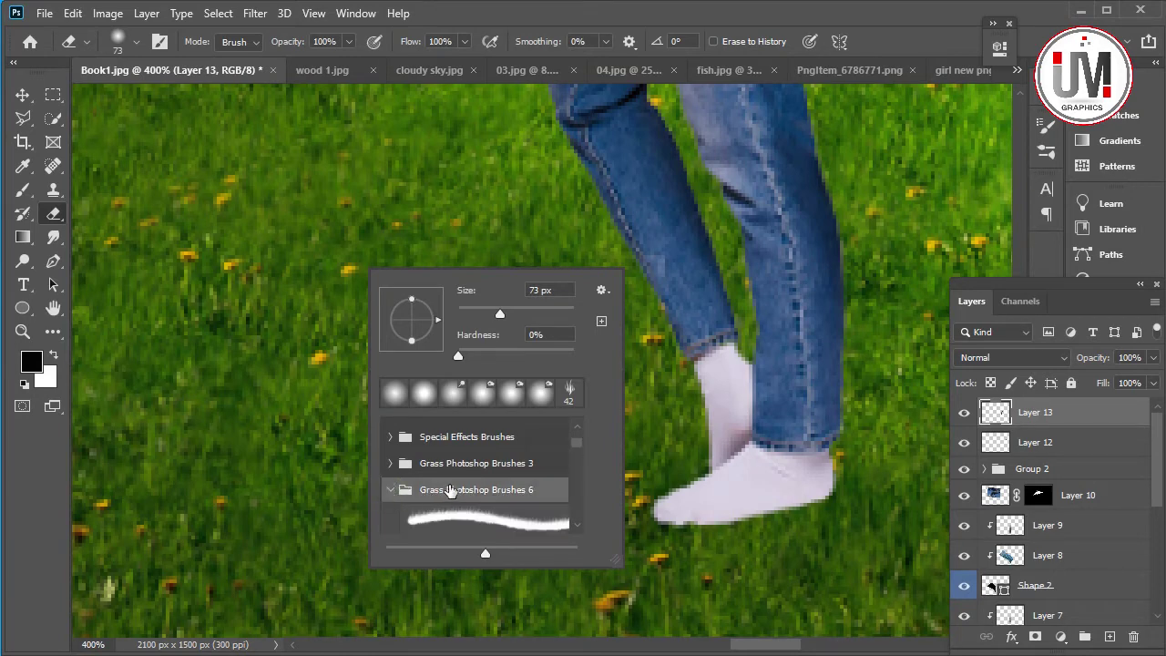
scroll(469, 502, down, 2)
click(488, 488)
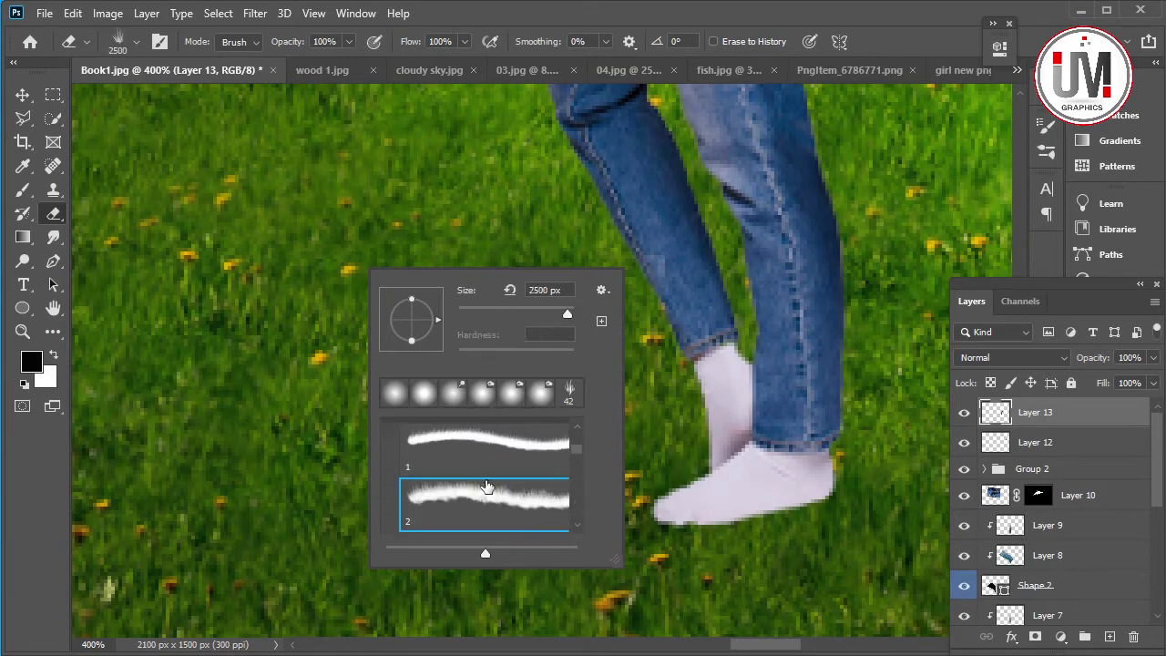
Erase the sock bottoms into grass blades with a 21 px grass eraser.
right_click(806, 529)
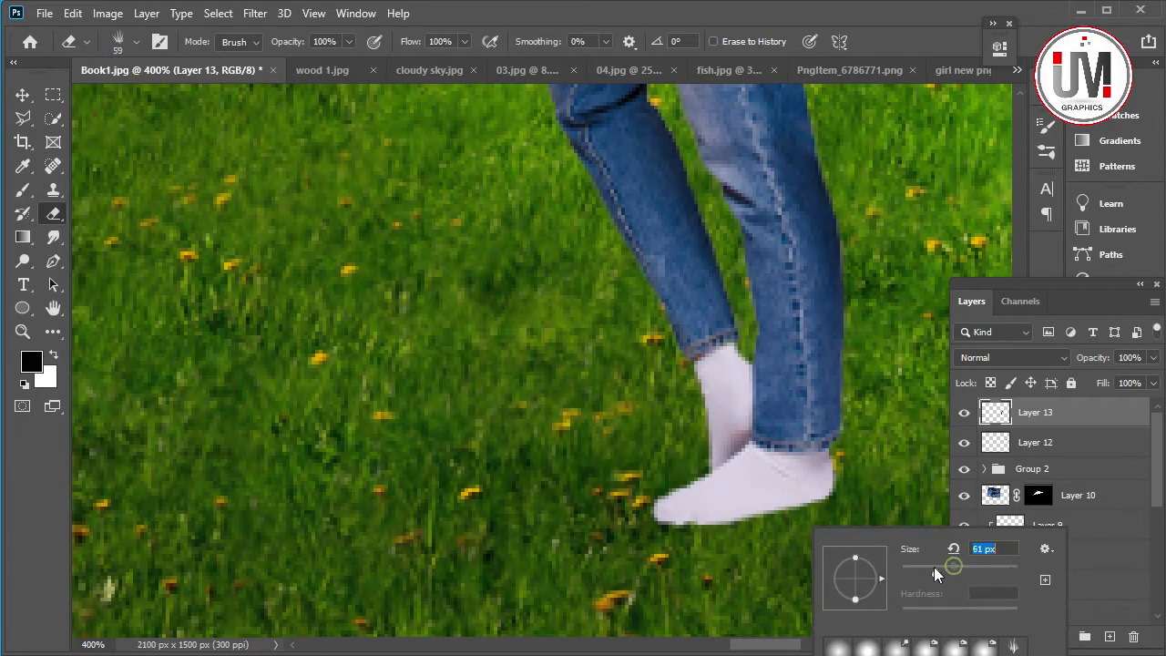
drag(934, 566, 913, 567)
key(Return)
mouse_move(765, 506)
mouse_down()
mouse_move(661, 514)
mouse_move(833, 469)
mouse_move(720, 497)
mouse_up()
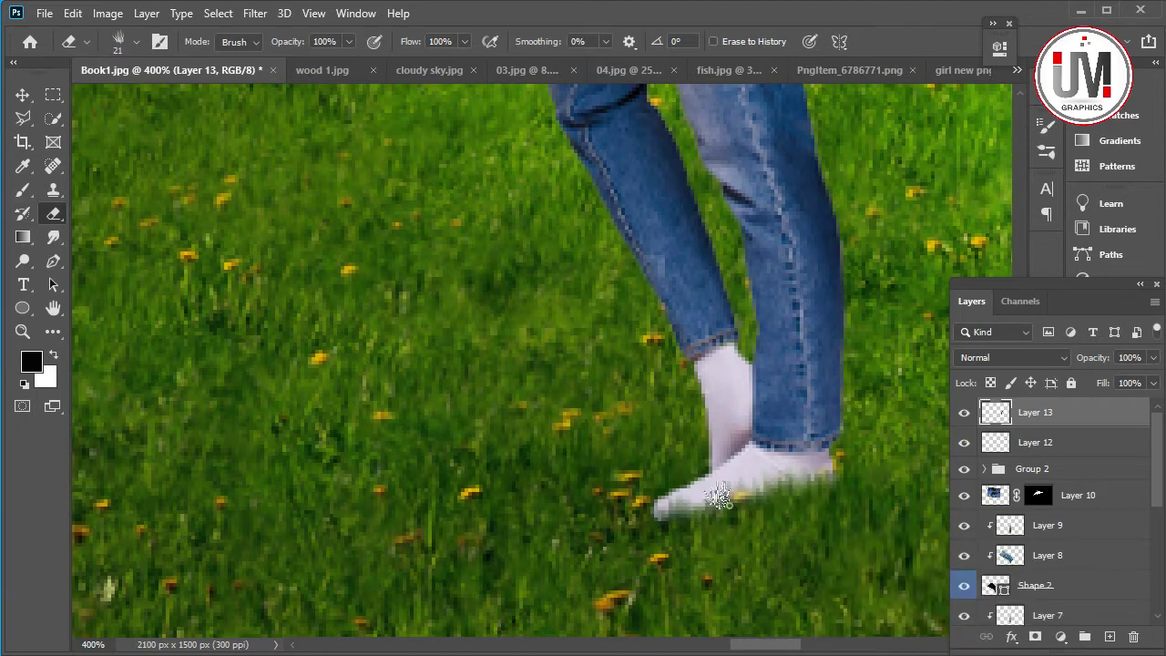
Fit the whole book composition back on screen.
click(23, 331)
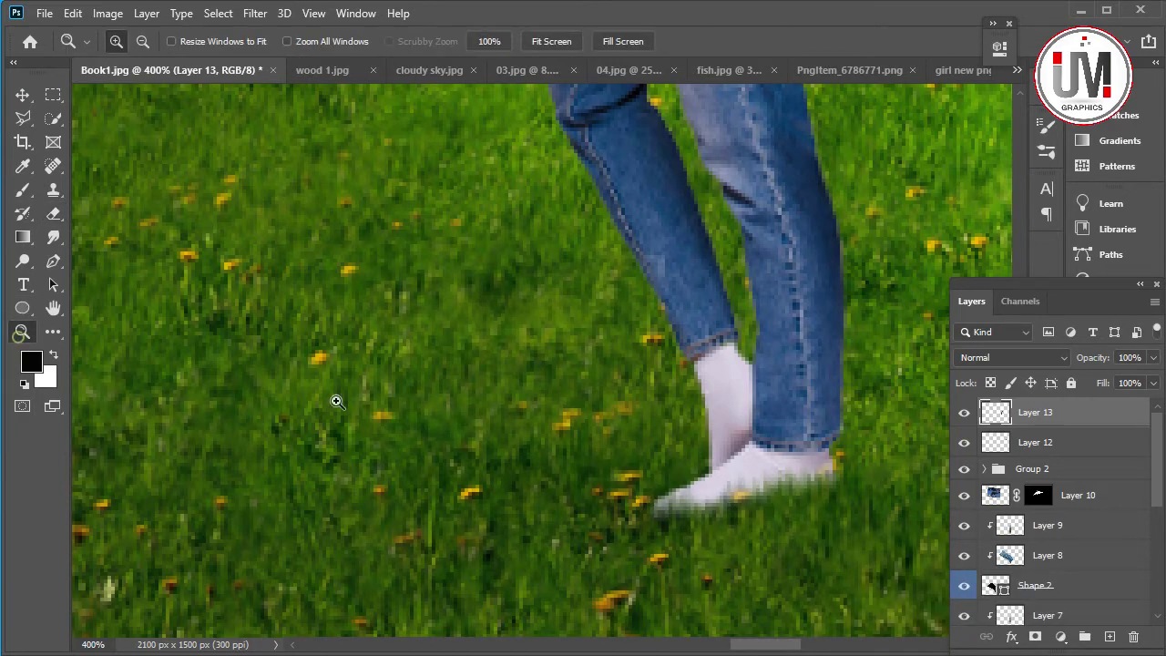
right_click(636, 412)
click(649, 417)
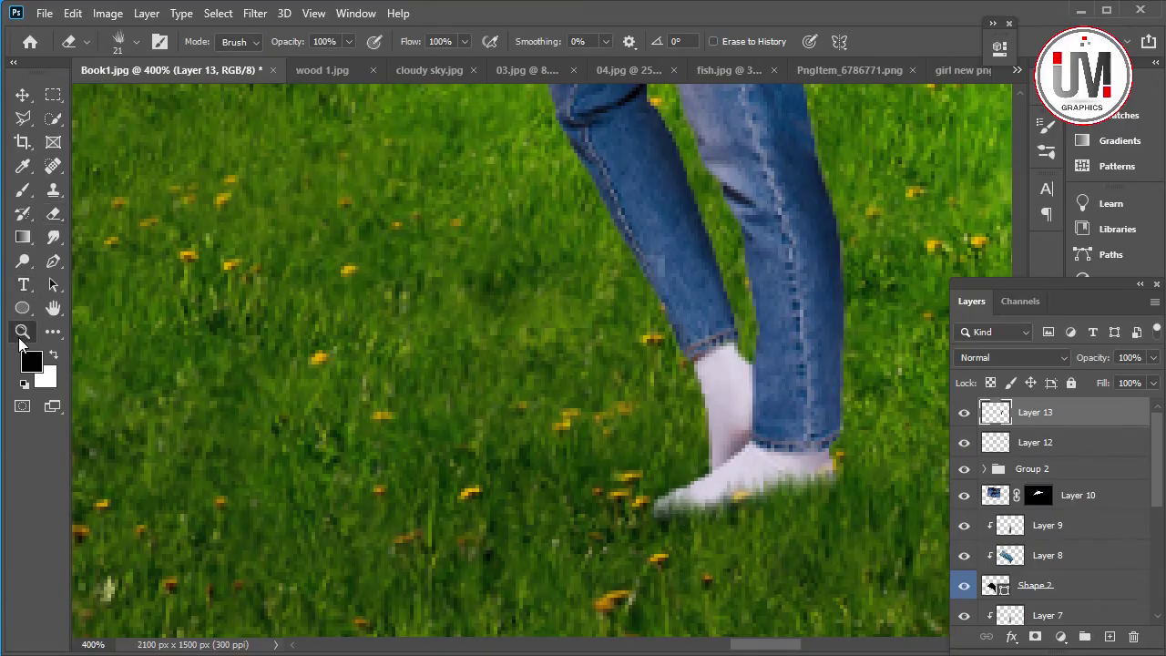
click(22, 333)
right_click(638, 411)
click(651, 421)
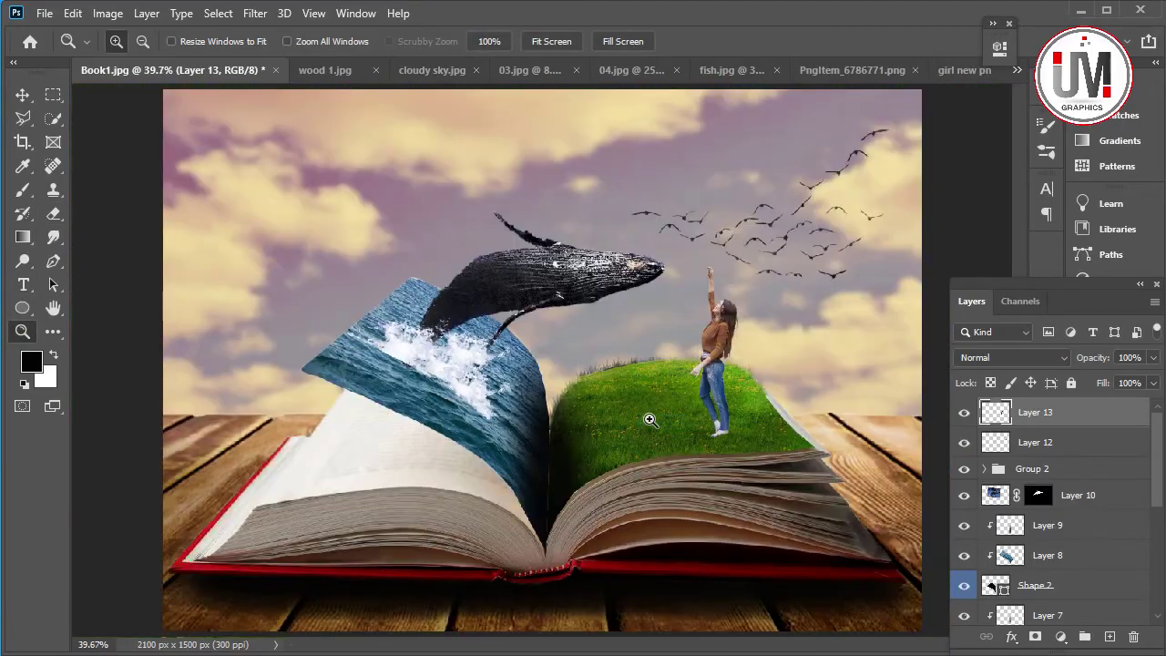
Zoom in on the girl's legs and add a new Layer 14 below Layer 13.
key(alt+bracketleft)
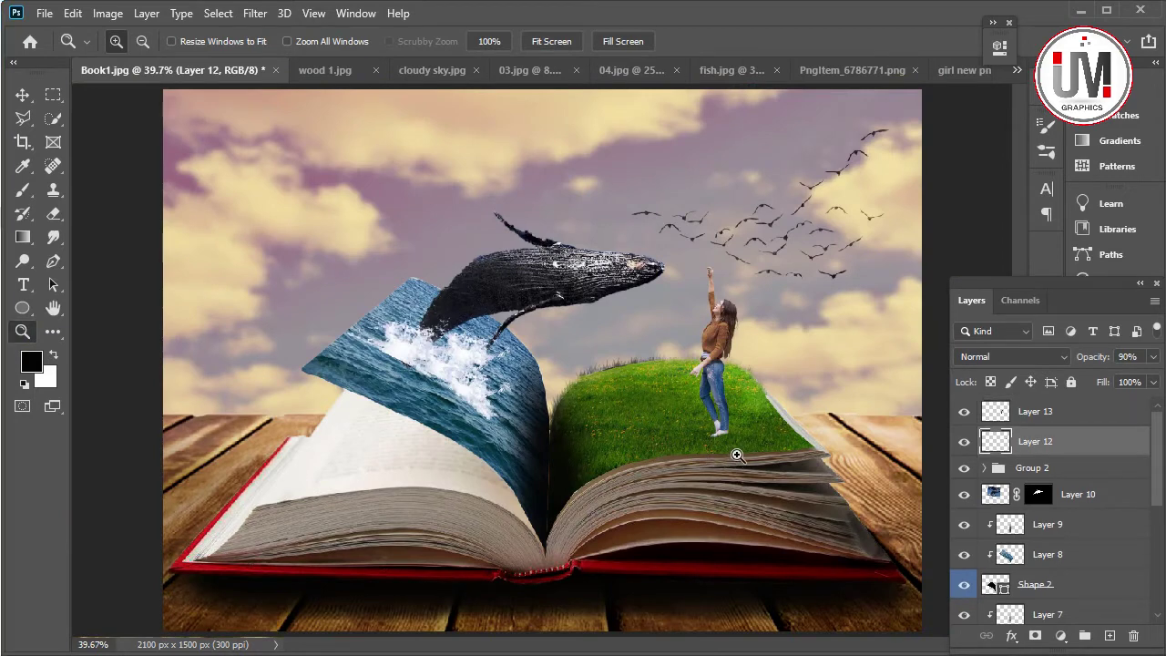
click(737, 453)
click(737, 451)
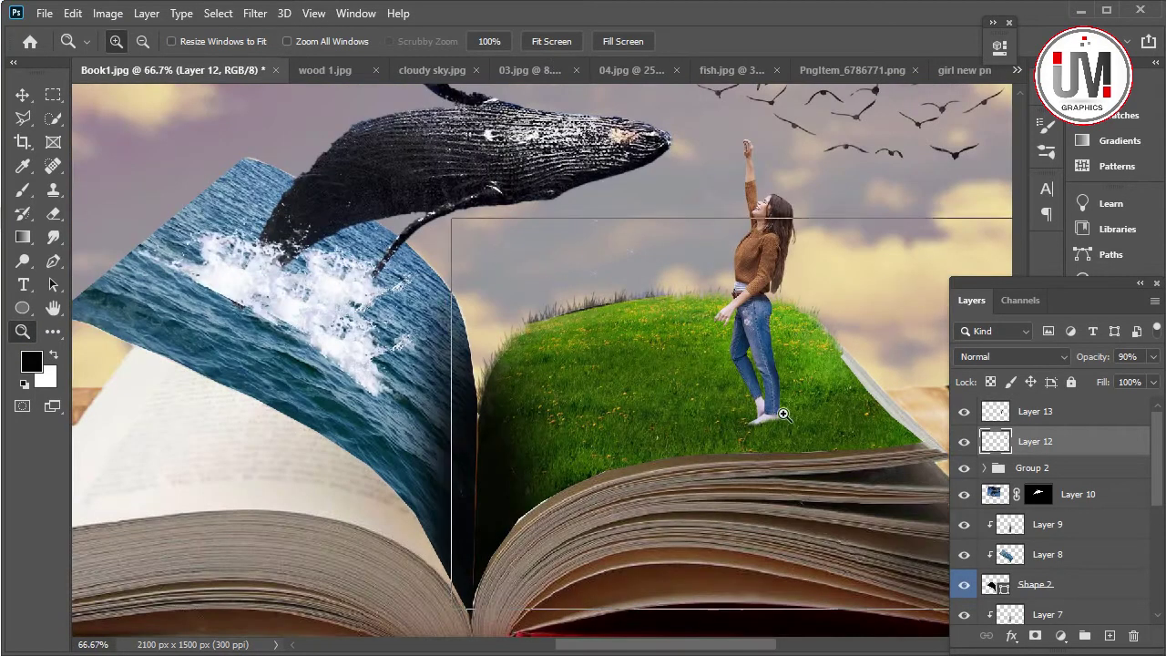
click(770, 421)
click(709, 435)
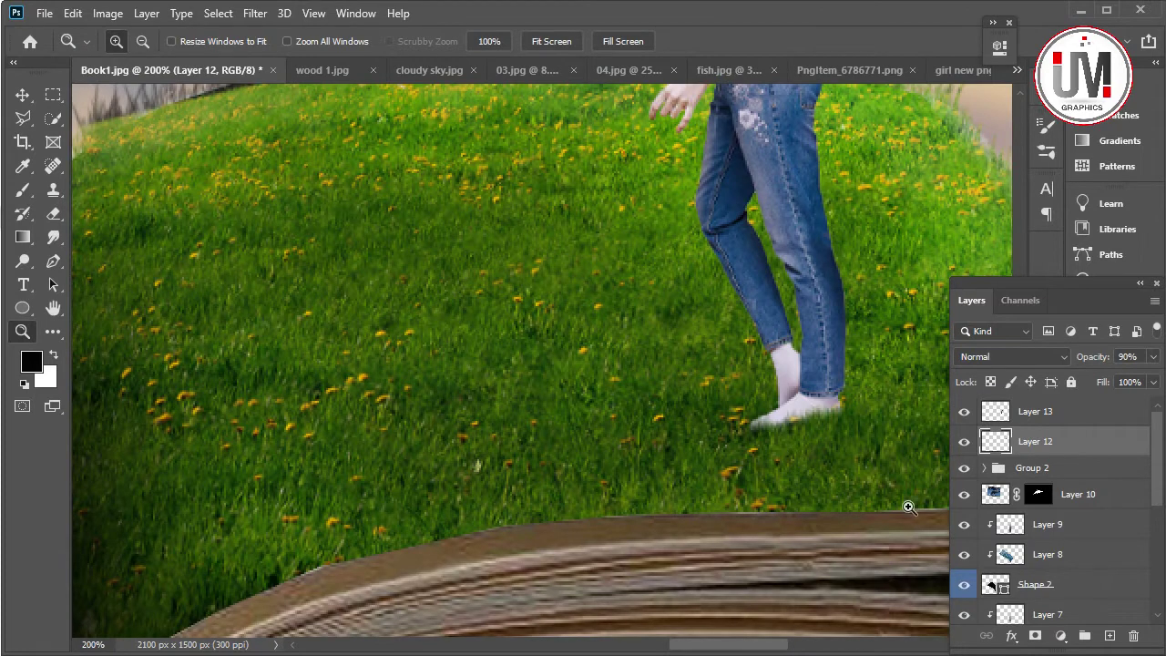
click(1057, 419)
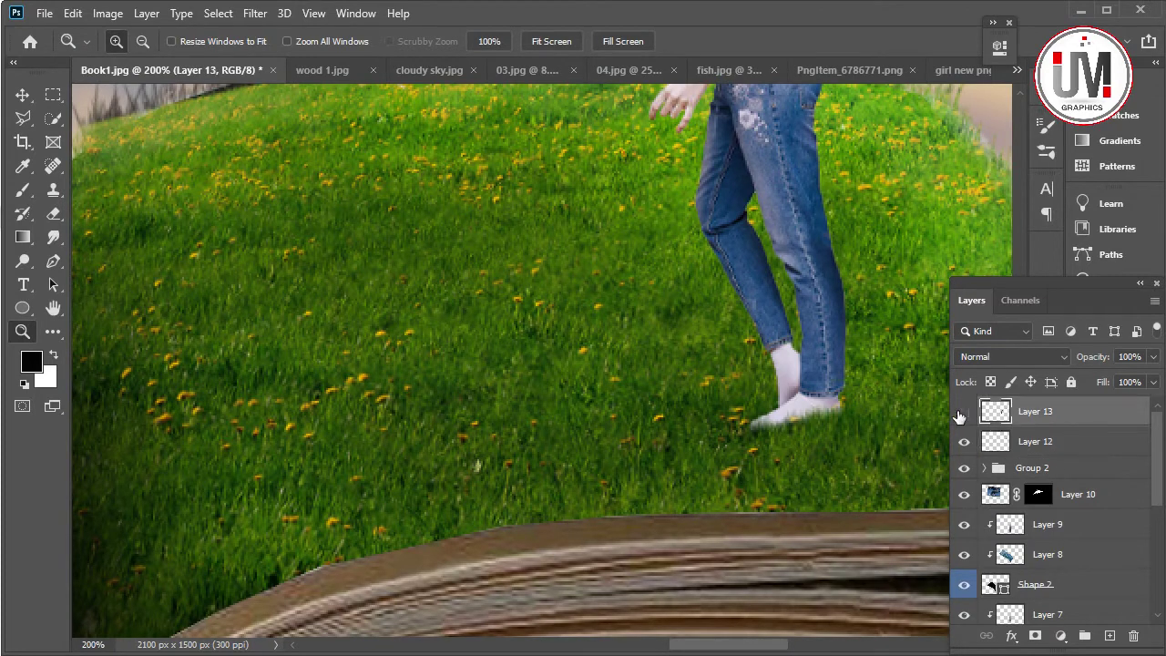
click(1109, 635)
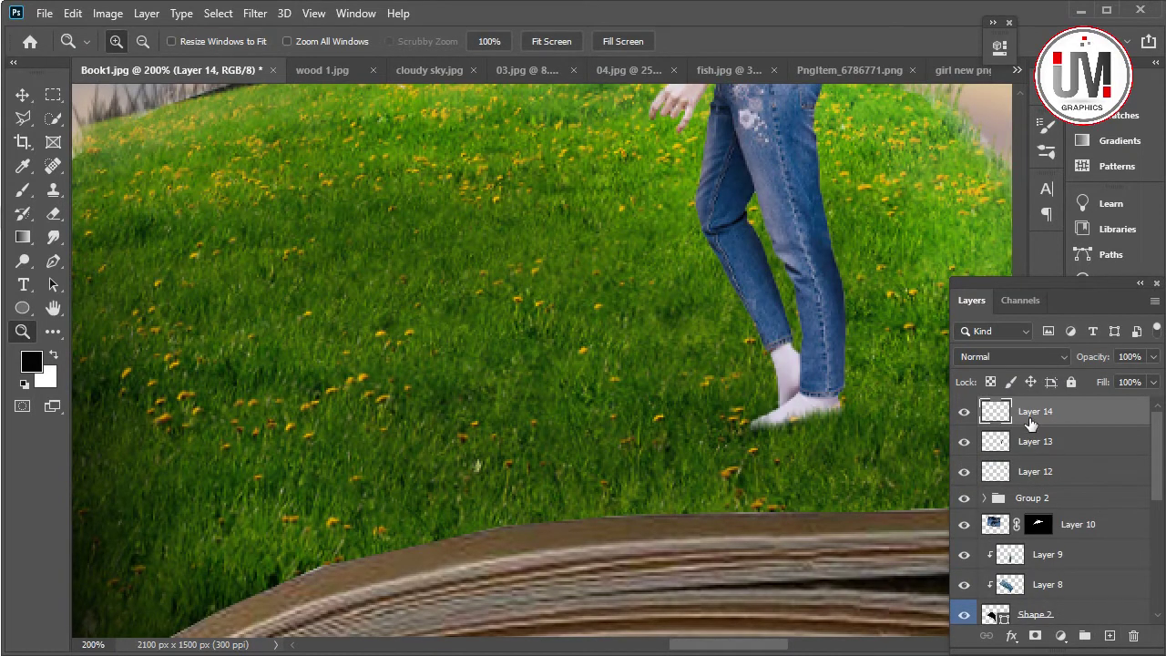
drag(1028, 414, 1008, 447)
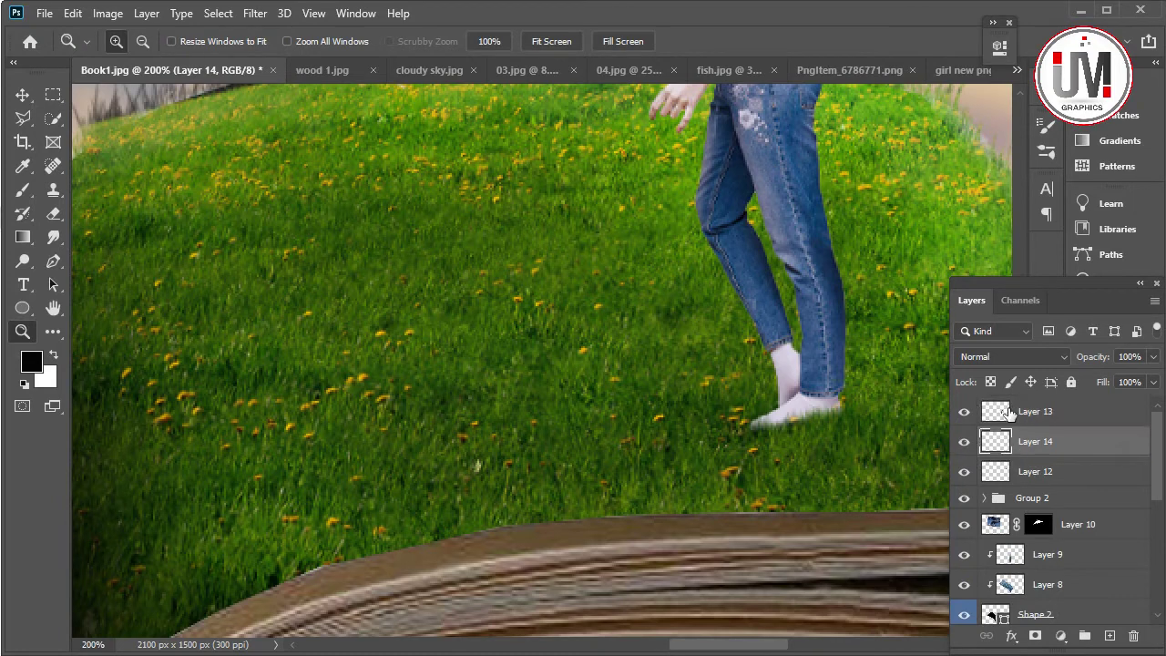
click(964, 412)
click(964, 412)
Paint a soft black shadow leftward from the feet, using a 44 px brush around 47–70% opacity.
click(23, 189)
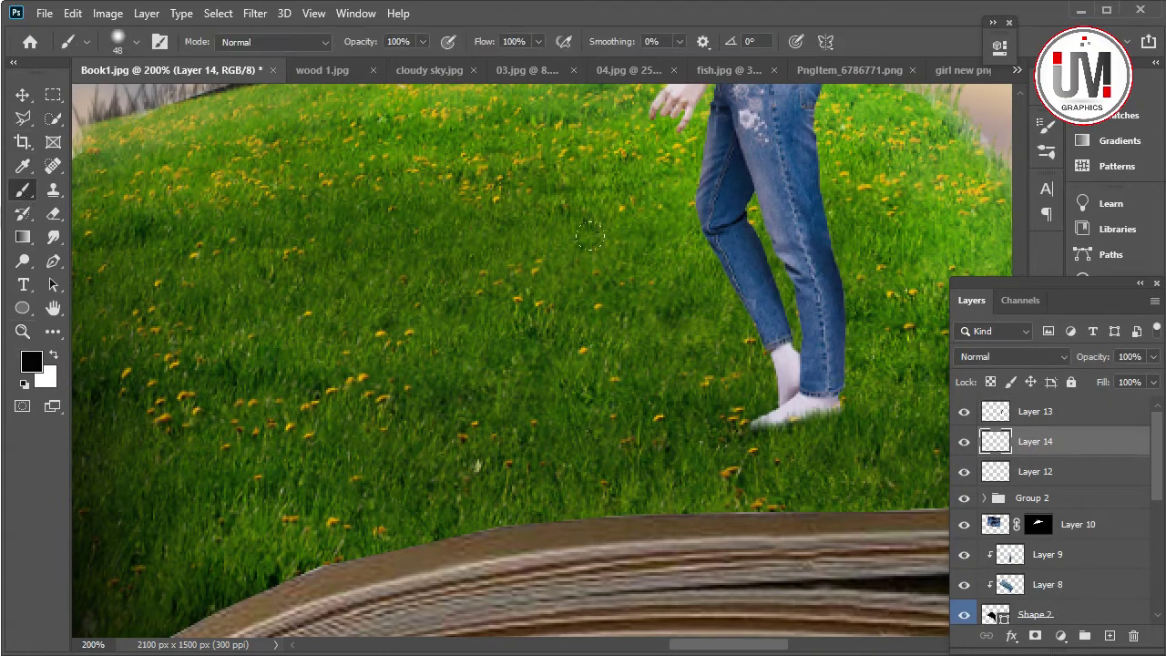
key(7)
mouse_move(756, 401)
mouse_down()
mouse_move(679, 362)
mouse_move(351, 415)
mouse_up()
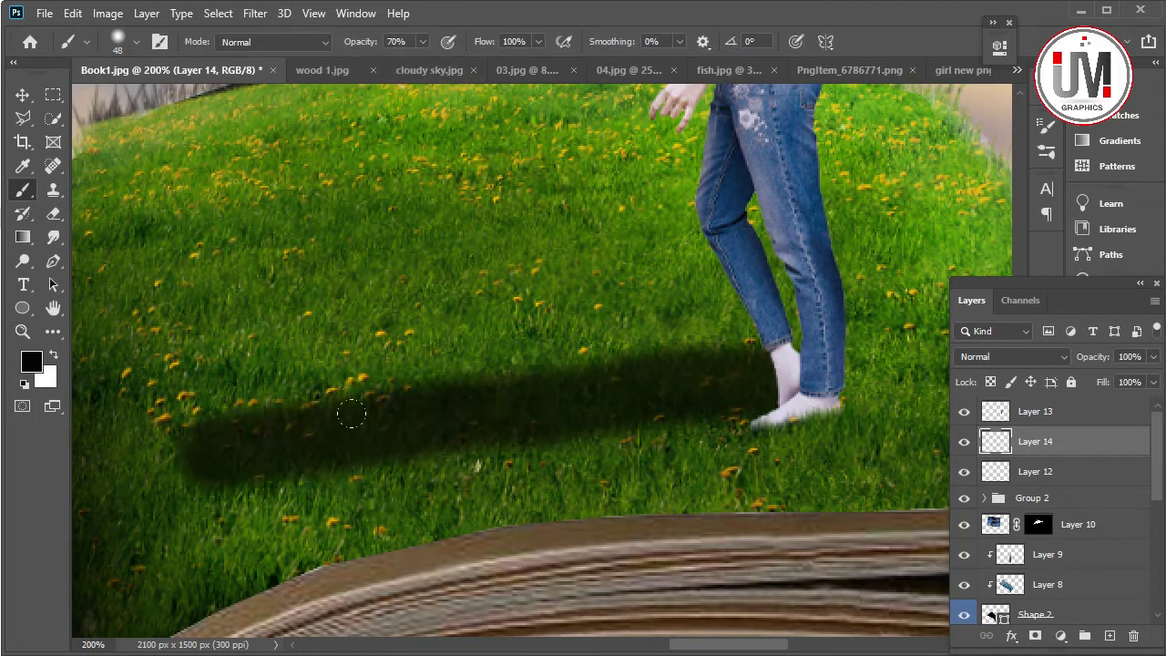
right_click(756, 449)
drag(770, 449, 774, 450)
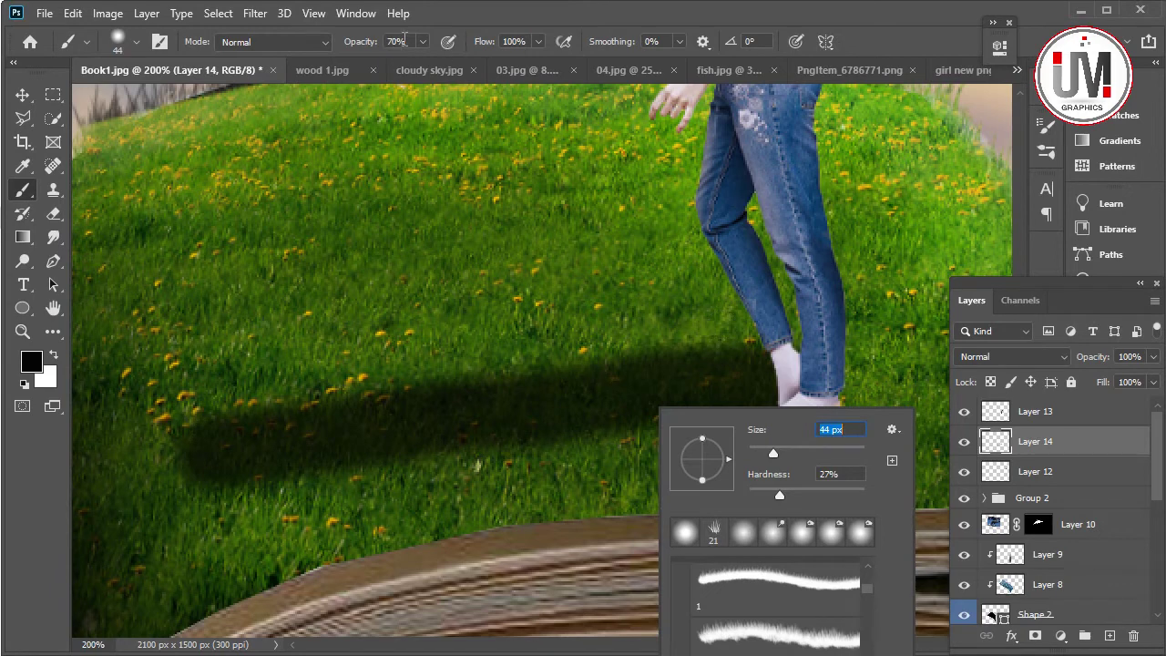
drag(422, 44, 400, 62)
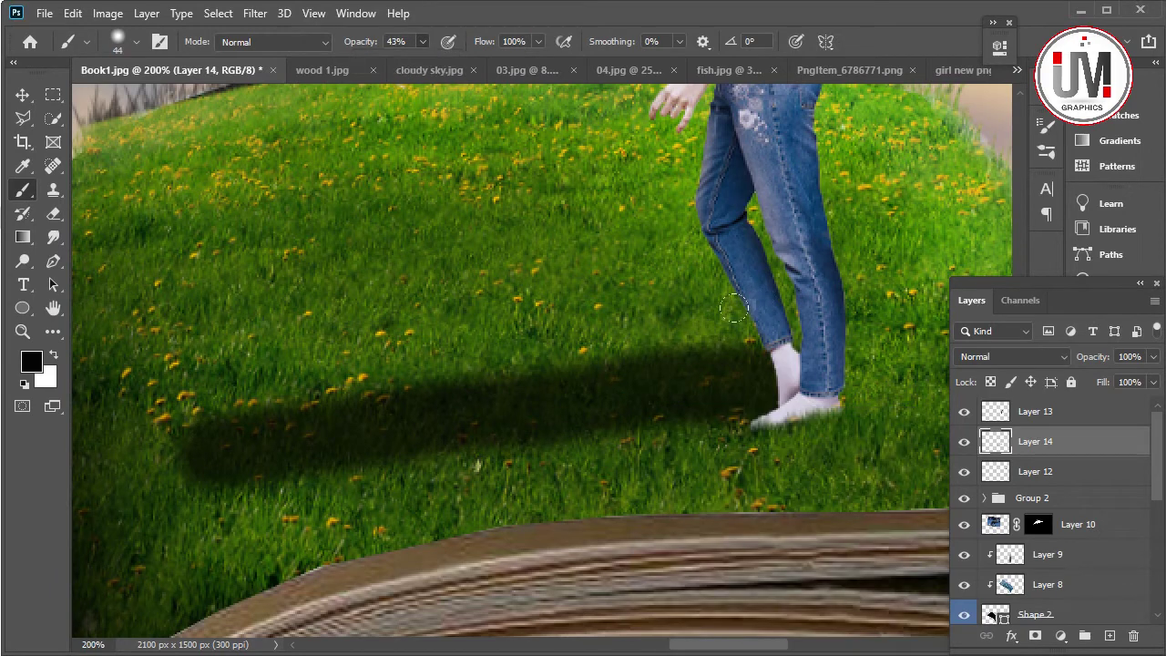
drag(758, 306, 229, 425)
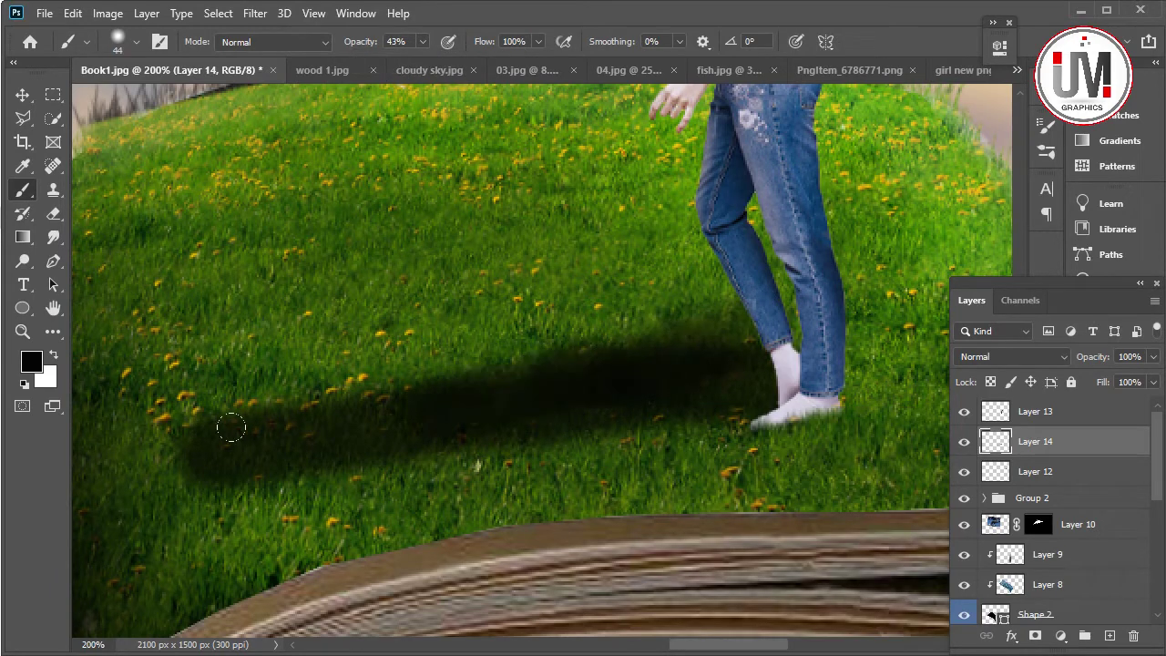
drag(638, 398, 151, 442)
drag(726, 338, 738, 340)
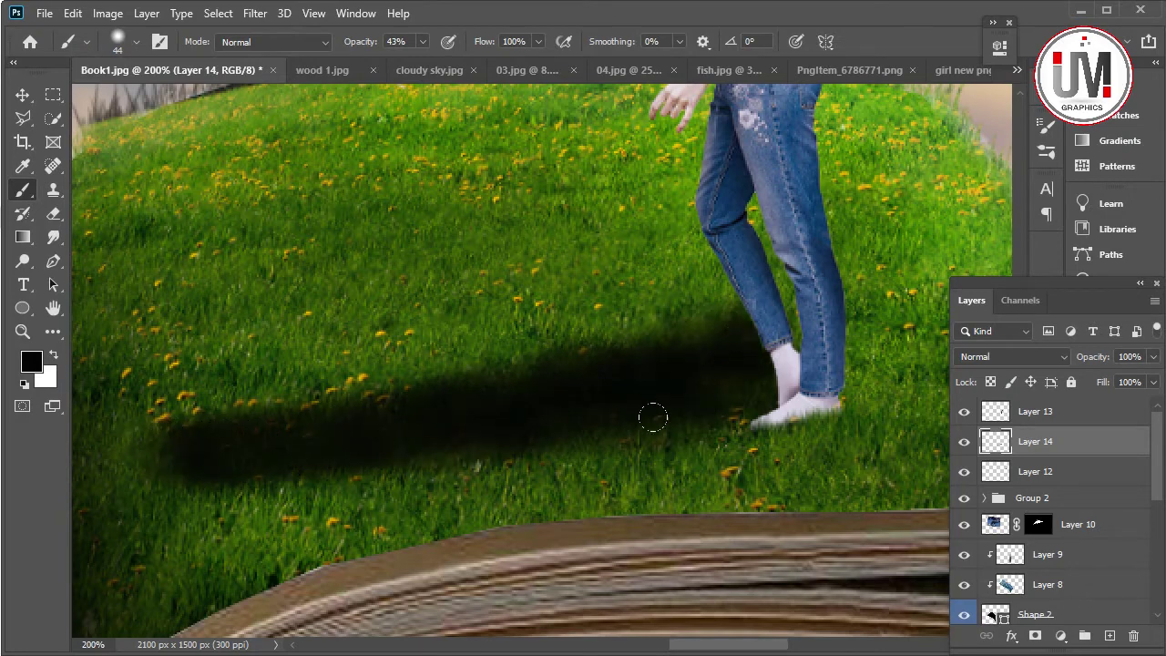
Set the shadow layer's opacity to 67% and fit the image on screen.
click(1152, 357)
drag(1146, 381, 1123, 378)
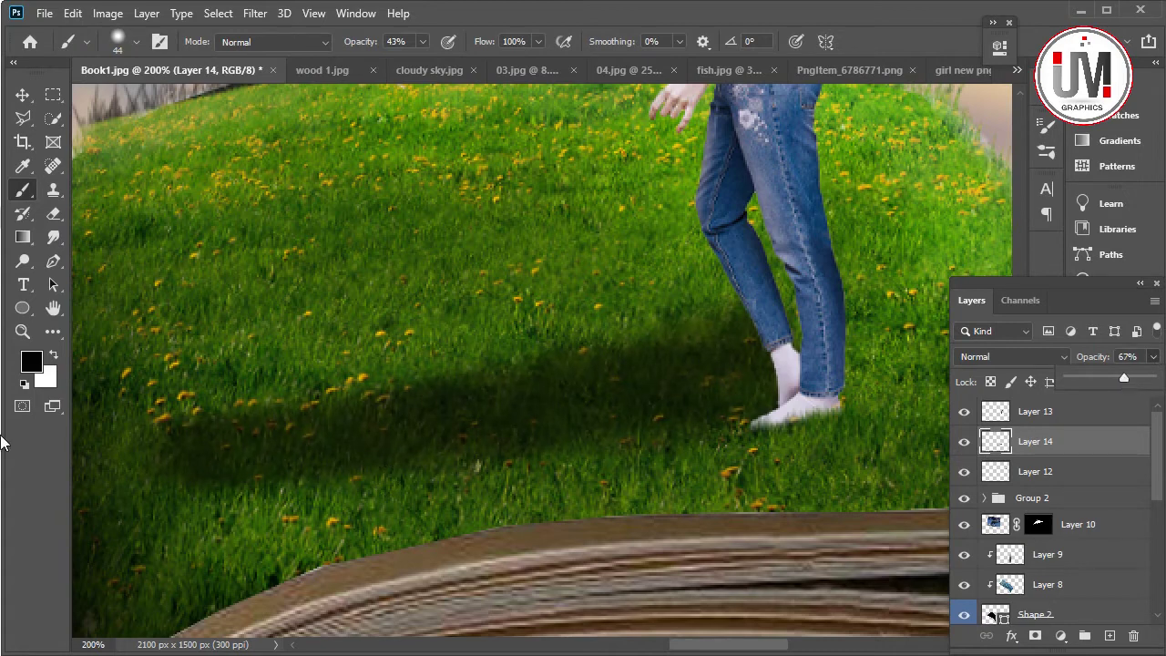
click(23, 331)
key(ctrl+0)
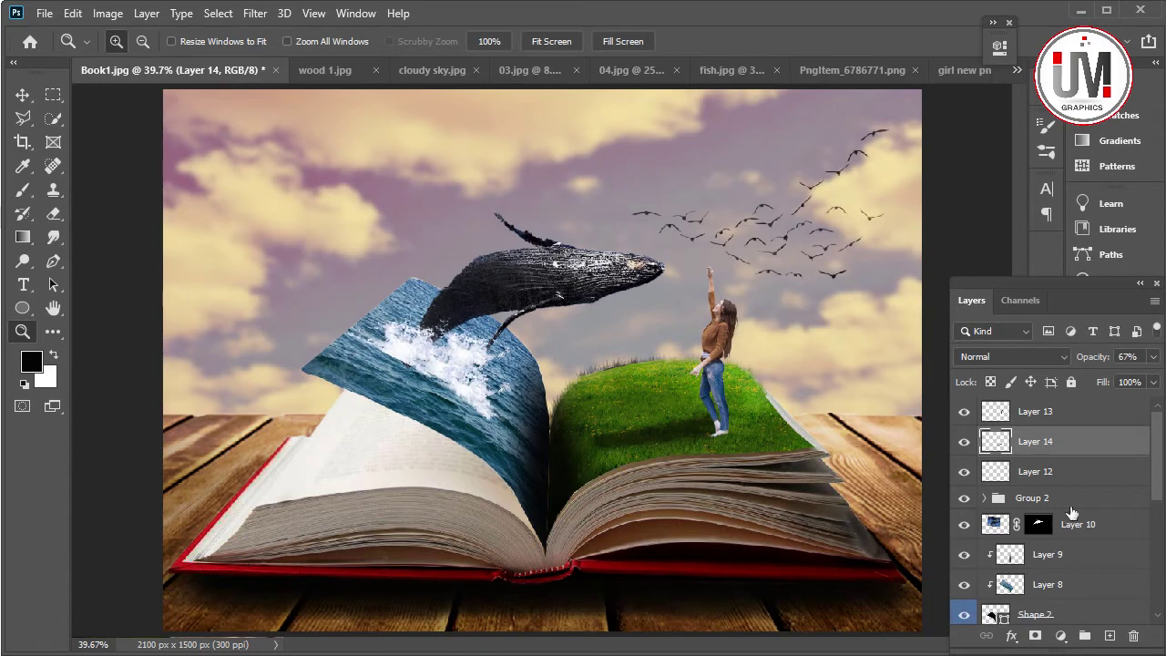
Set up the Eraser with a 133 px Soft Round brush.
key(e)
right_click(554, 317)
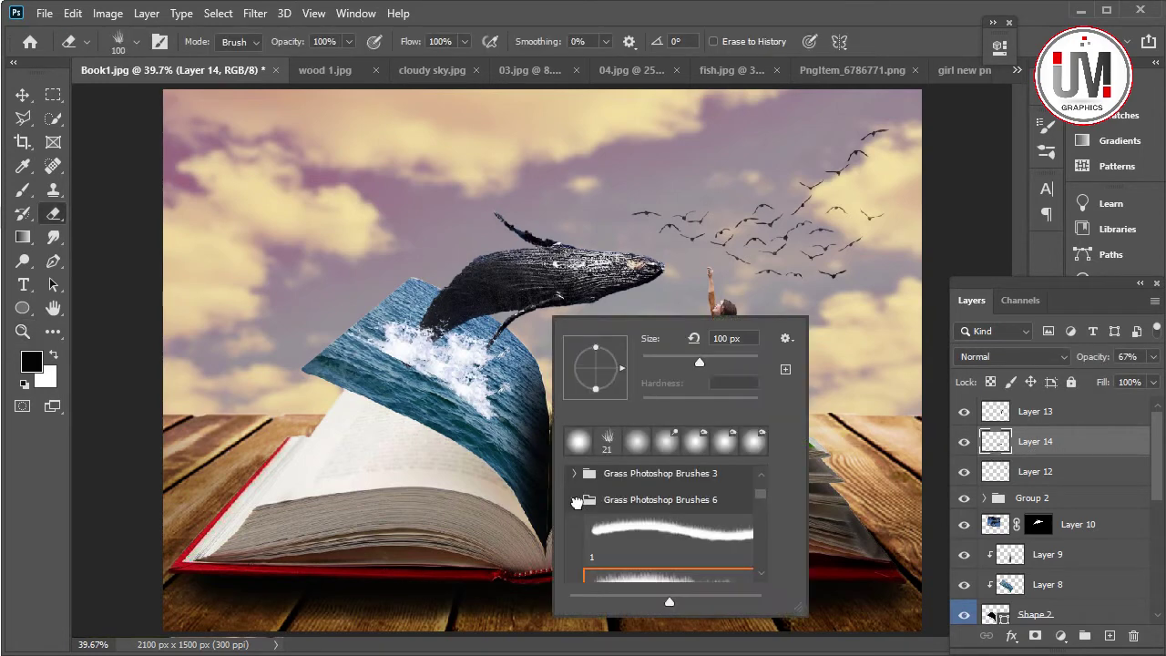
scroll(606, 524, up, 2)
click(575, 479)
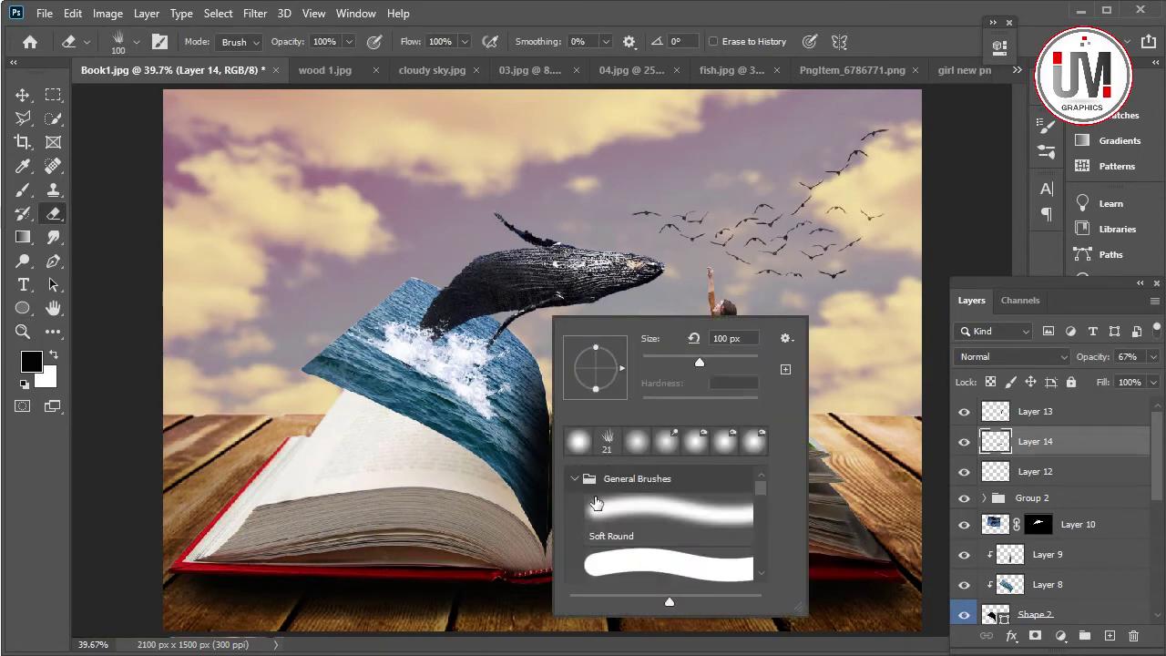
click(600, 506)
click(672, 358)
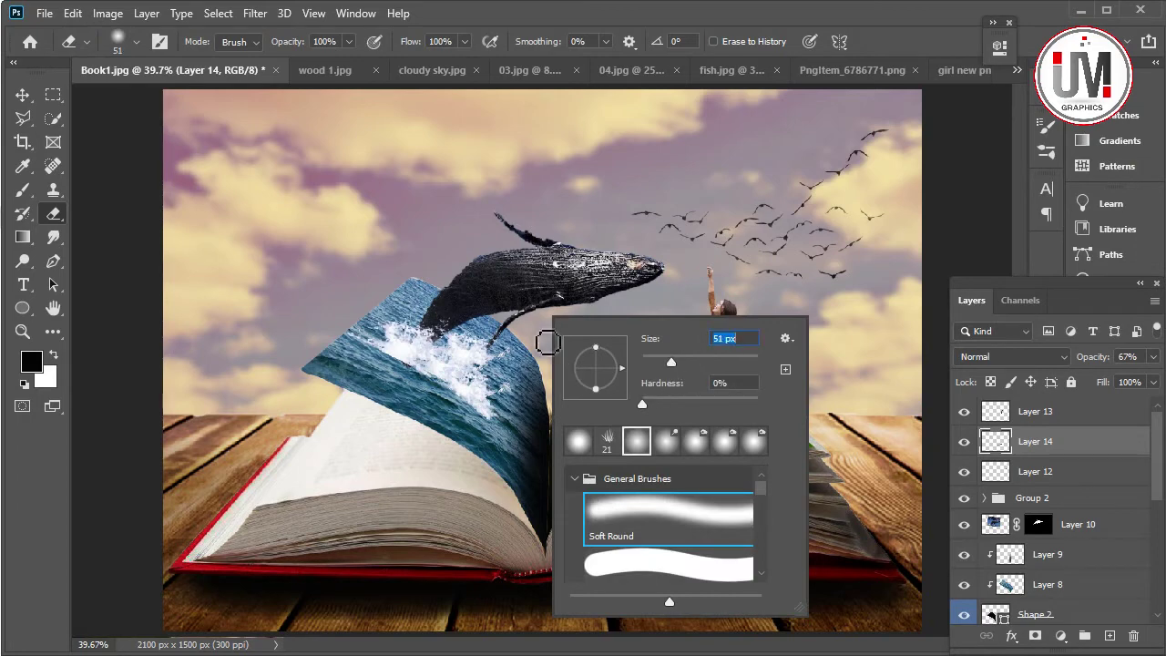
text(133)
key(Return)
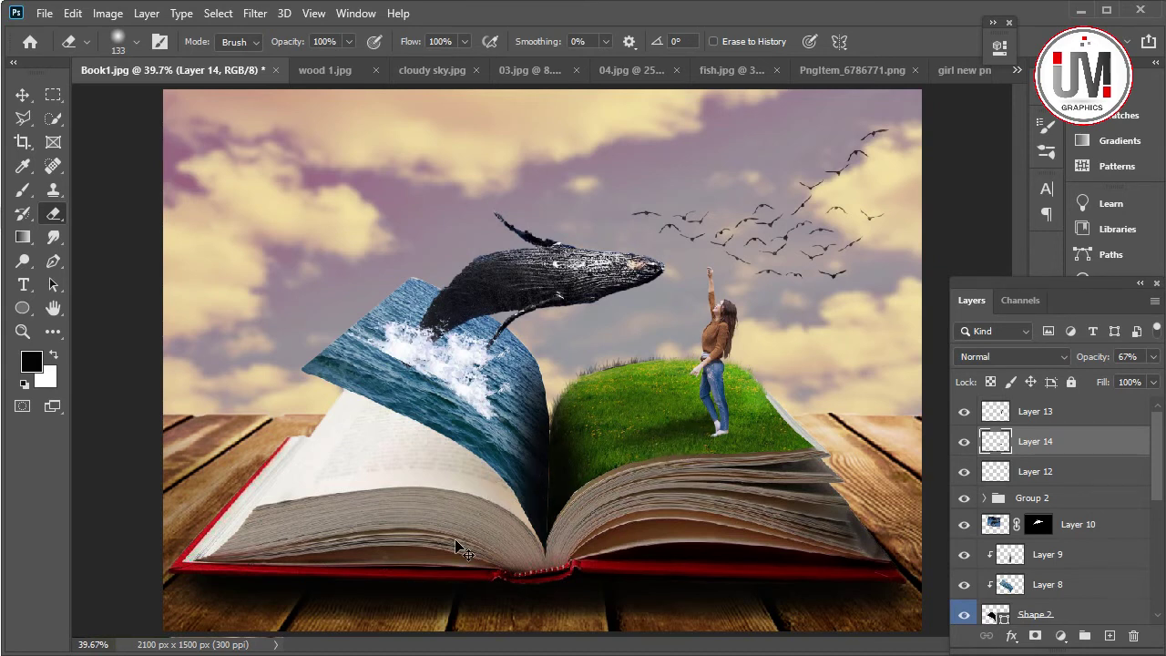
Scale the birds on Layer 12 to 117.7%, rotate about 6° clockwise, and raise them right.
key(z)
key(alt+bracketleft)
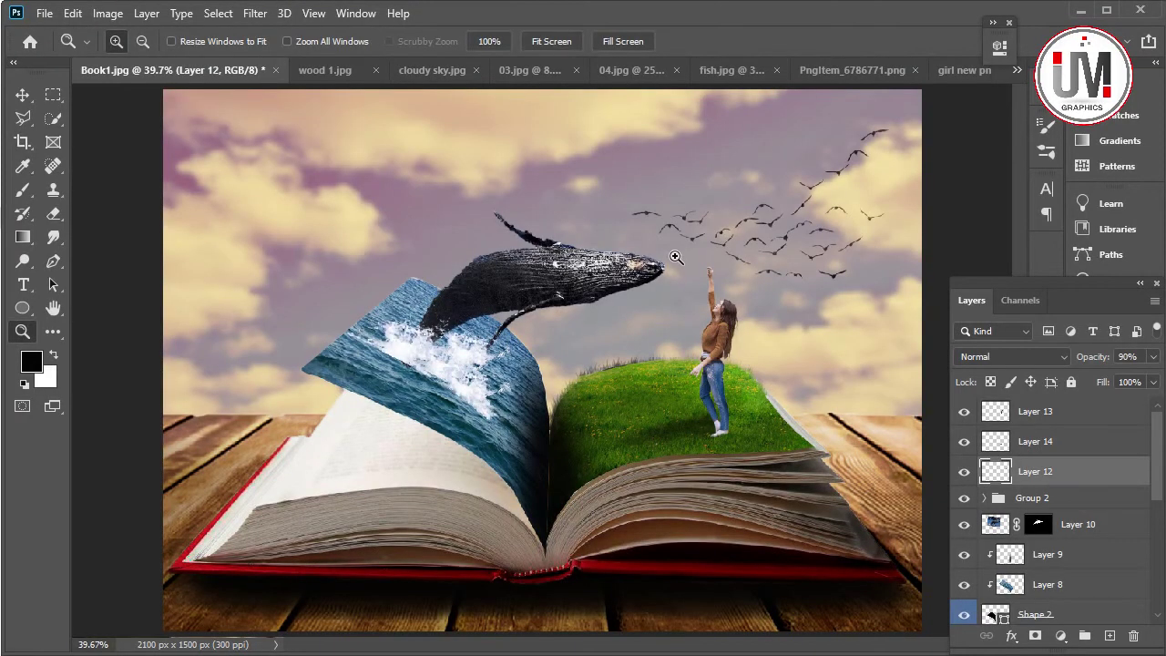
key(ctrl+t)
drag(631, 124, 585, 102)
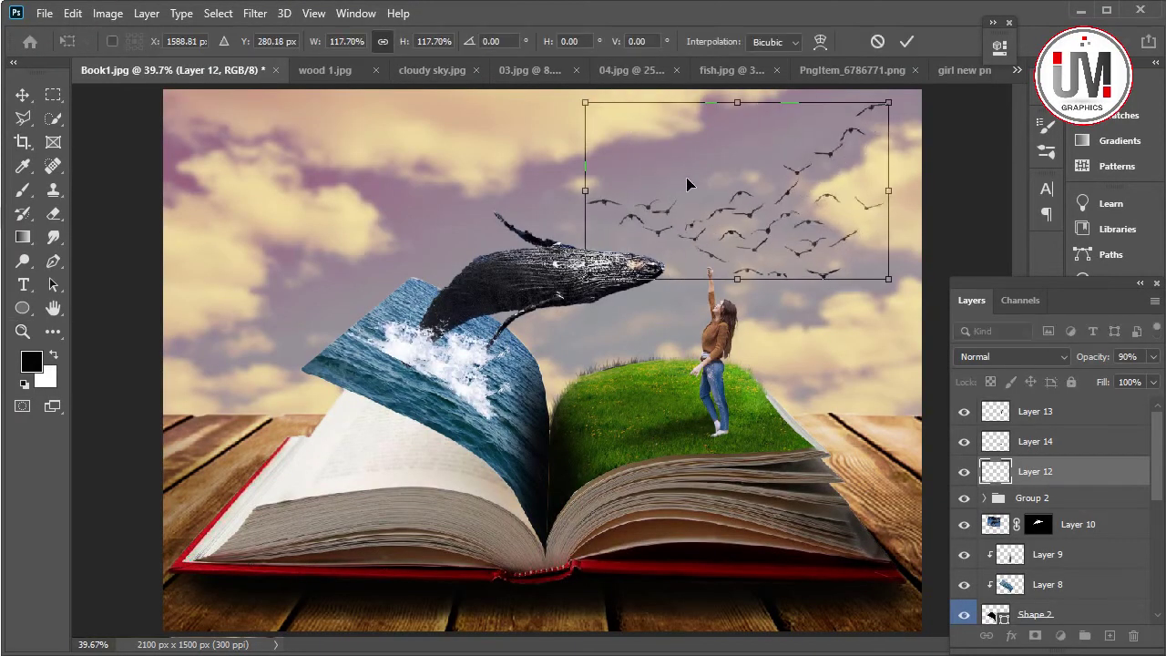
drag(690, 182, 710, 171)
drag(853, 304, 842, 311)
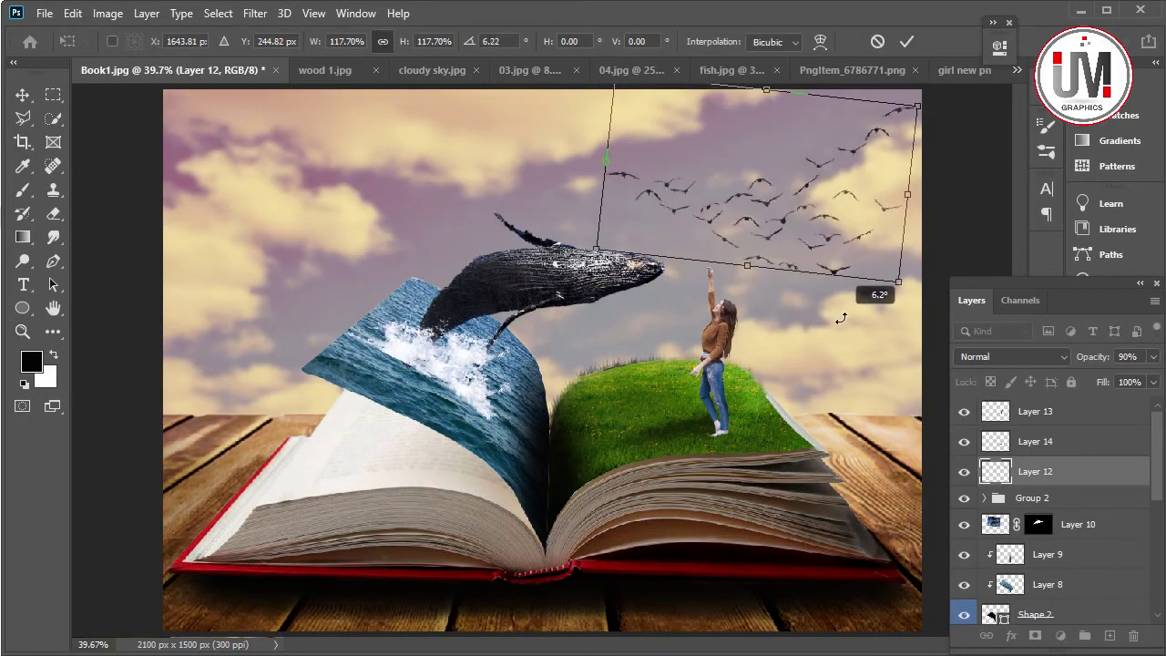
key(Return)
Nudge the flock slightly left with the Move tool and make Layer 13 active.
key(v)
scroll(1057, 456, down, 3)
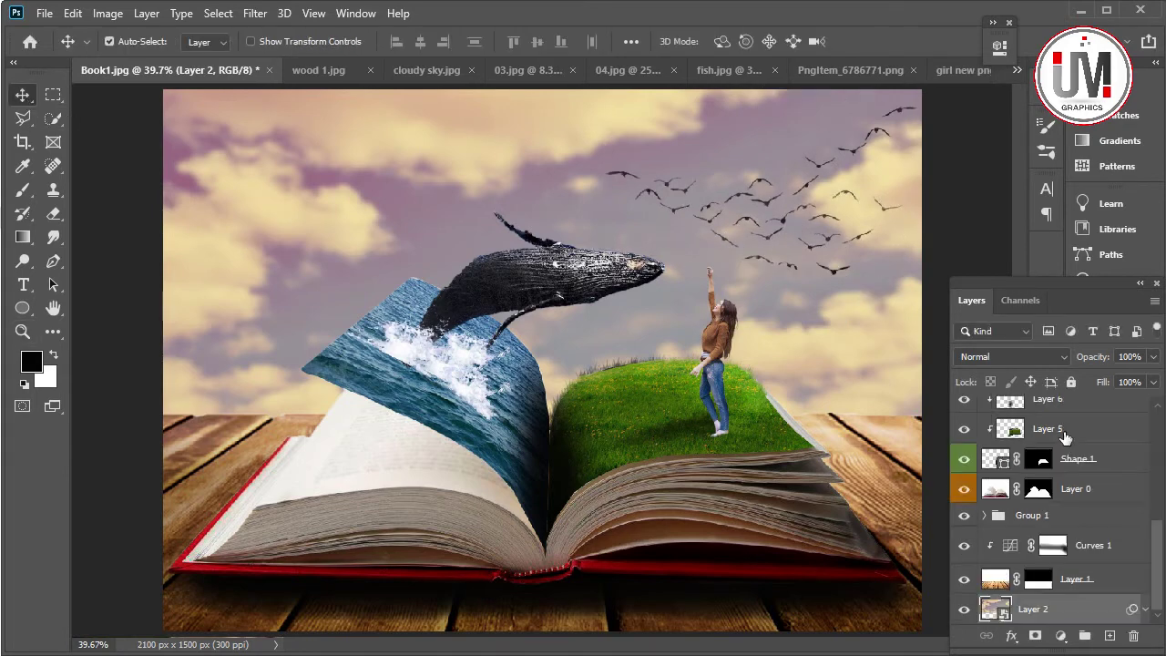
scroll(1062, 437, up, 3)
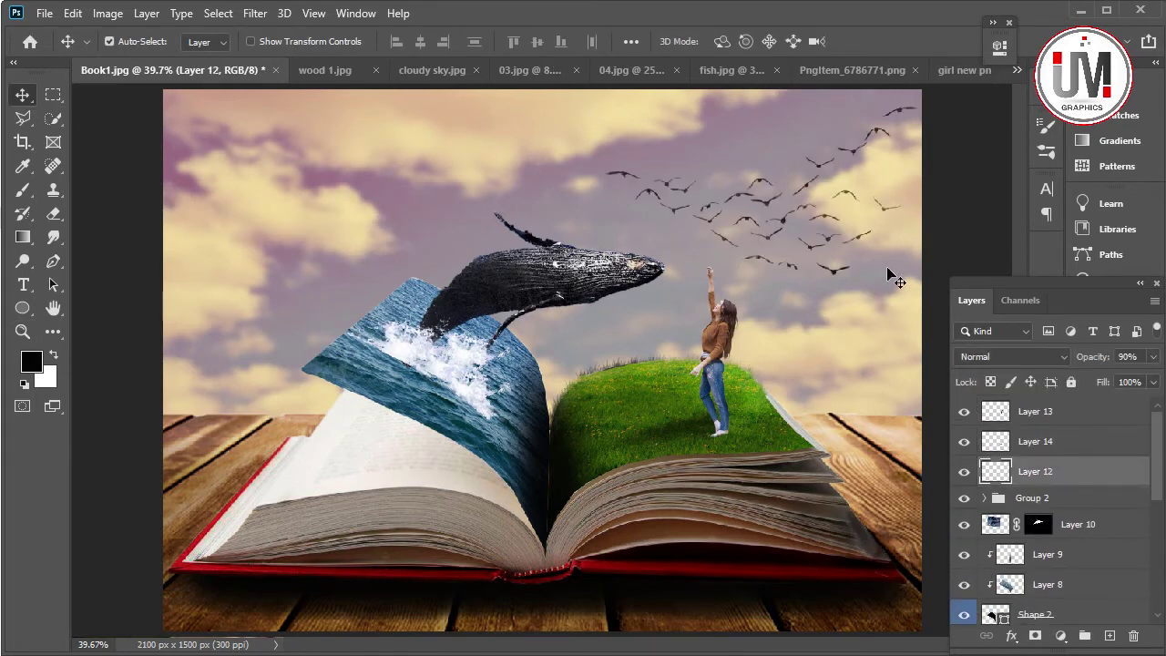
drag(780, 224, 771, 227)
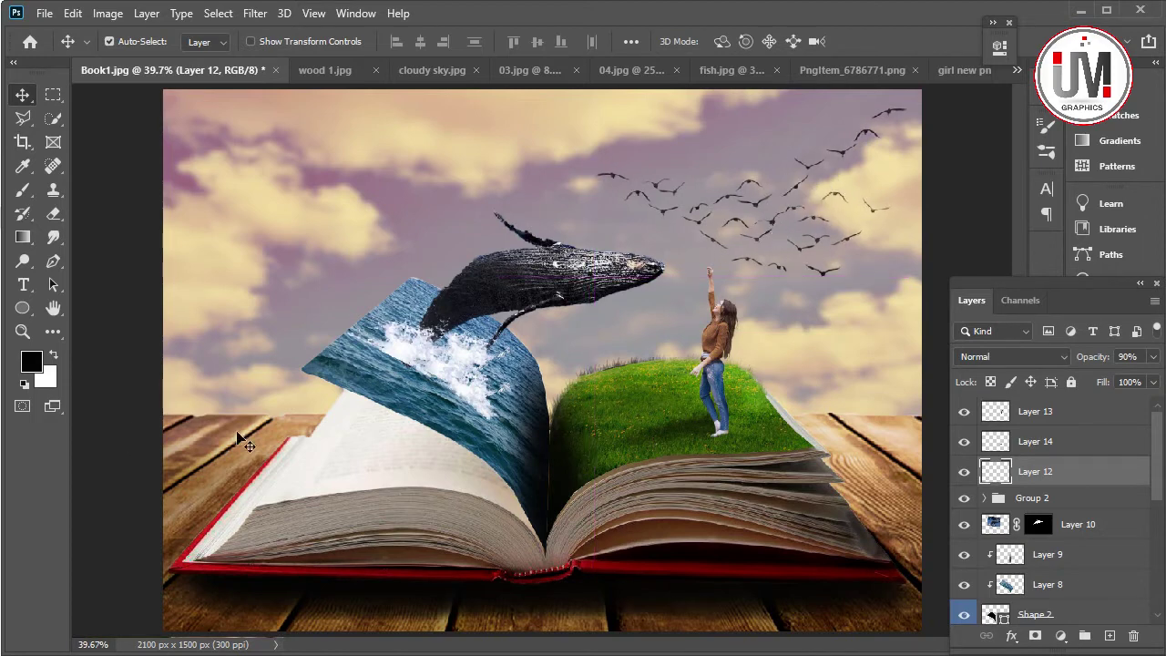
click(347, 228)
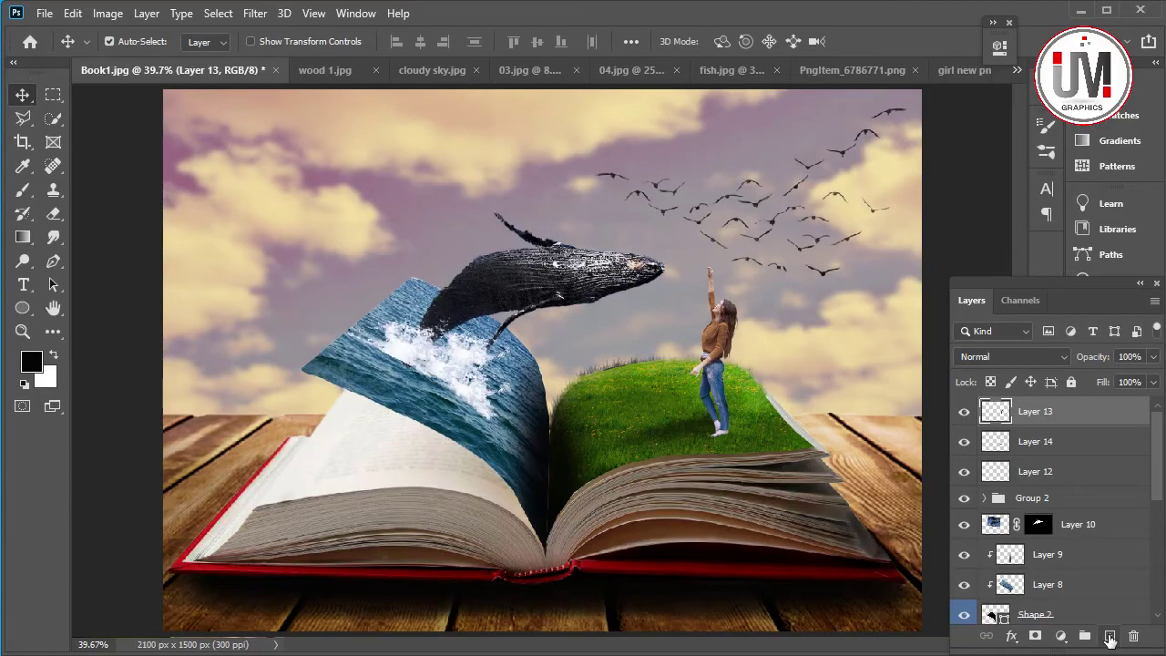
Add a new Layer 15 and zoom in on the left book page.
click(1109, 635)
click(23, 332)
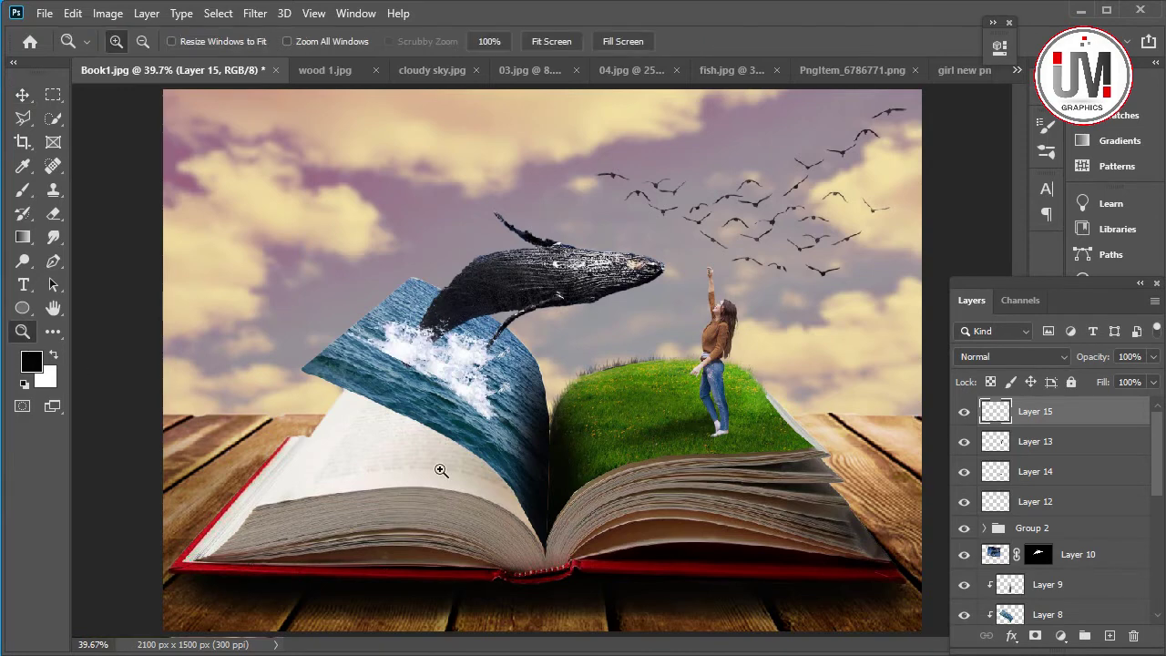
click(442, 471)
click(381, 473)
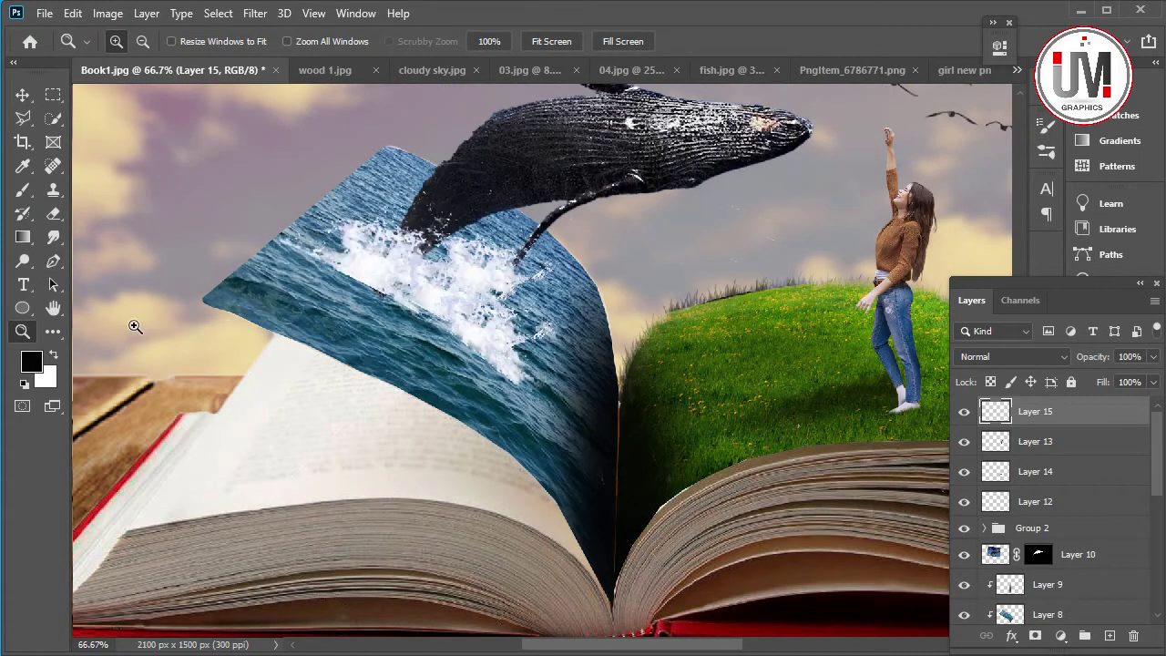
Trace a curved pen path around the edge of the left white page.
click(53, 261)
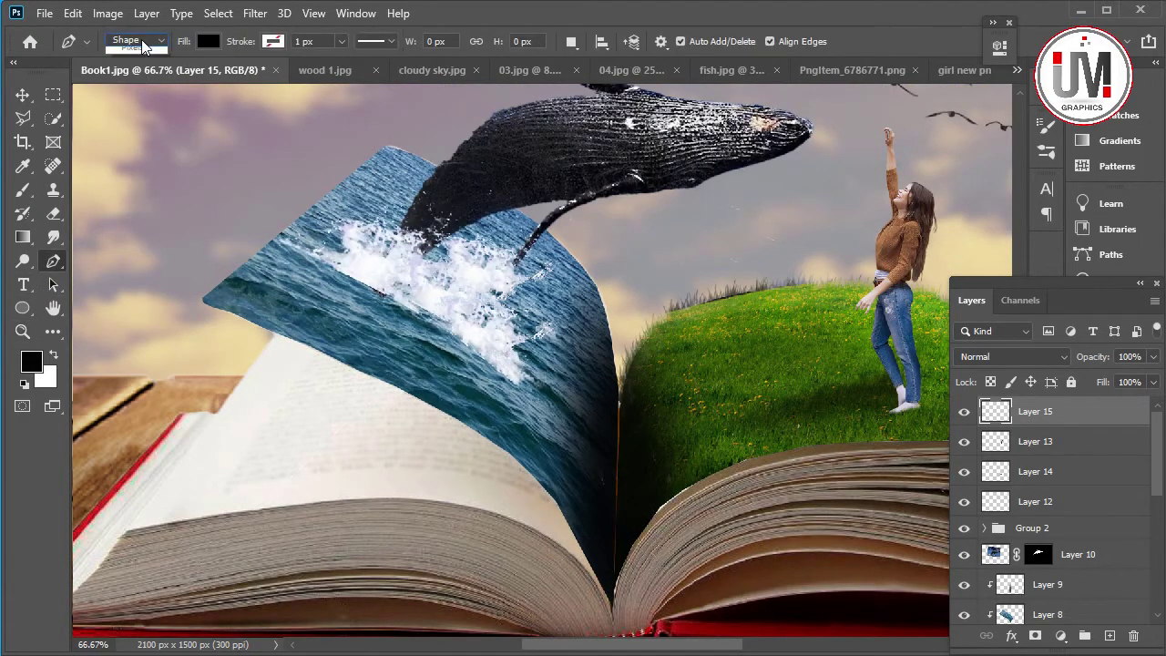
click(123, 38)
drag(263, 355, 246, 376)
click(206, 429)
click(183, 460)
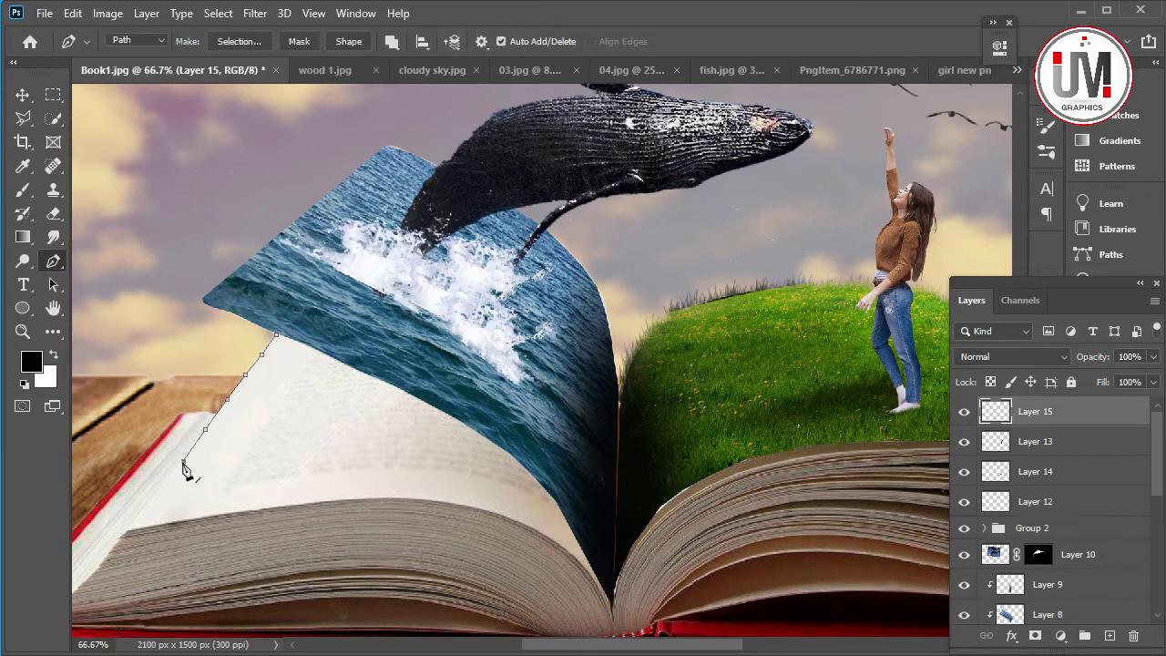
click(150, 501)
click(125, 531)
mouse_move(168, 525)
mouse_down()
mouse_move(503, 523)
mouse_move(610, 615)
mouse_move(590, 566)
mouse_move(501, 455)
mouse_move(319, 370)
mouse_move(314, 355)
mouse_up()
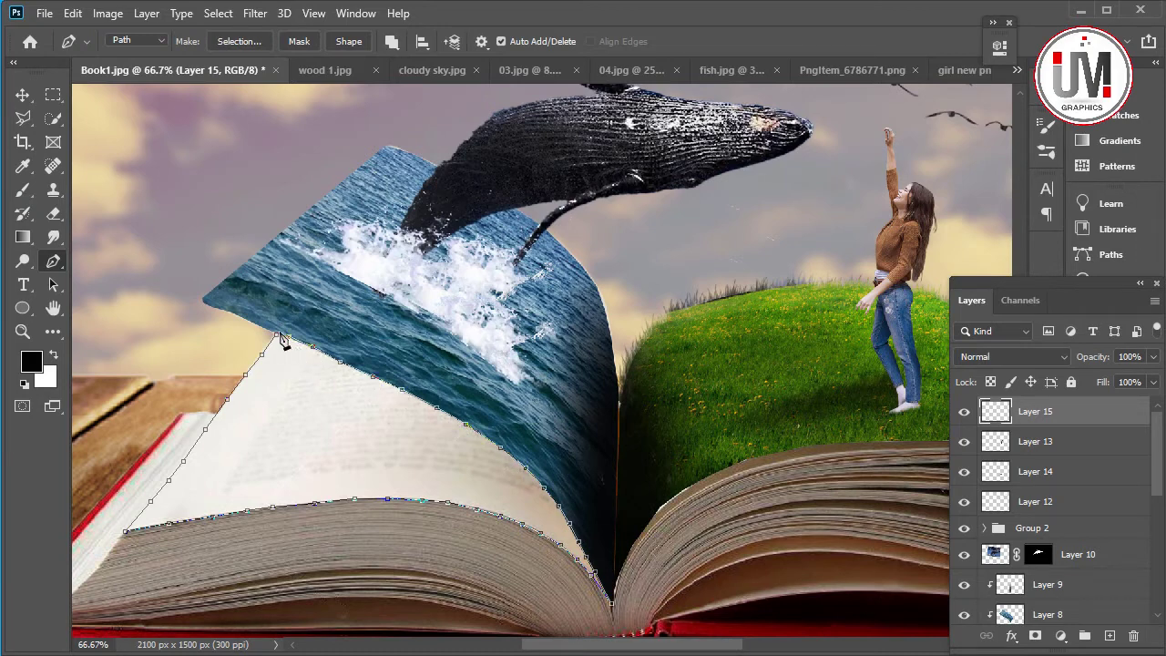
Convert the page path into a selection with 1 px feather.
right_click(282, 364)
click(342, 434)
click(678, 169)
right_click(288, 370)
click(338, 434)
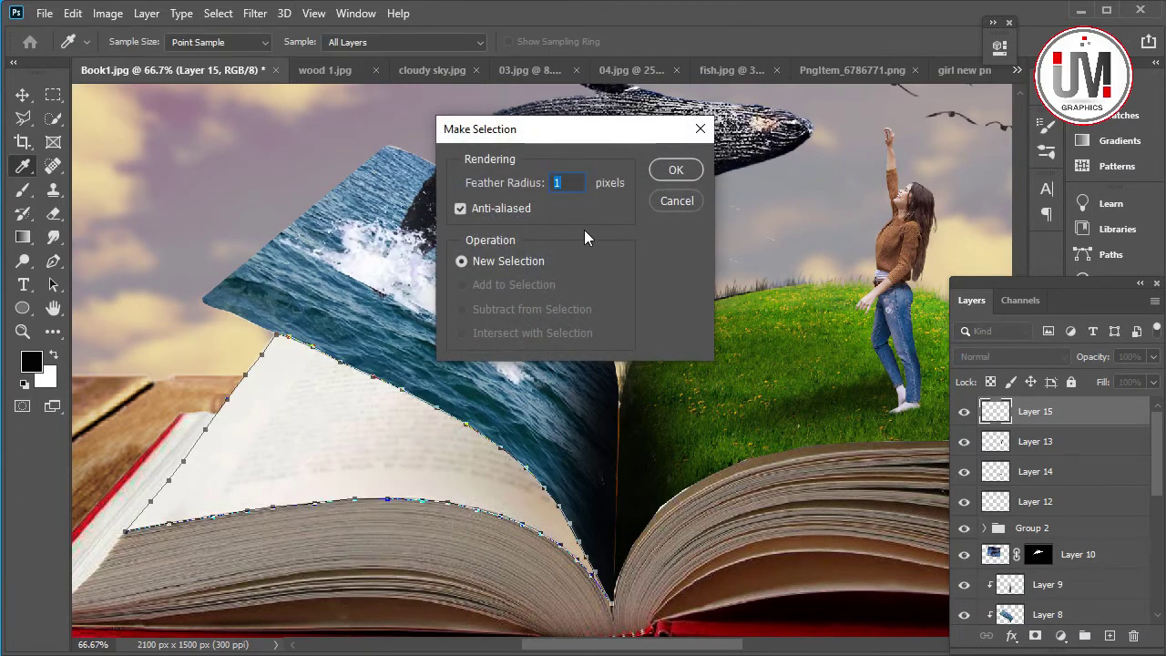
click(678, 169)
click(22, 190)
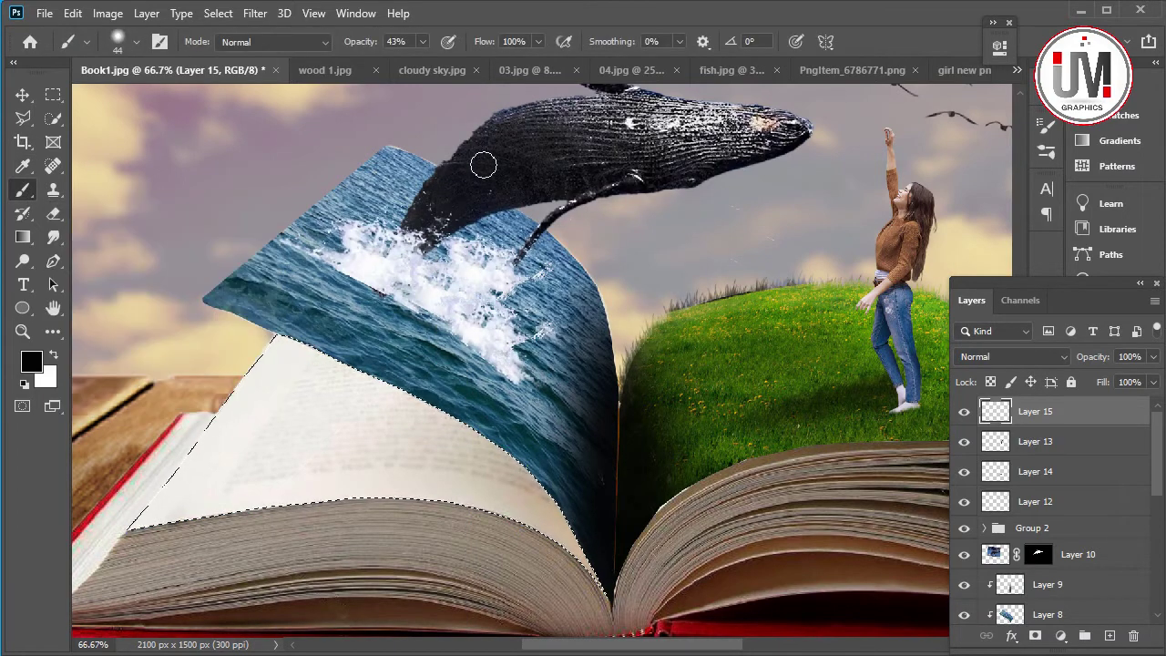
Enlarge and soften the brush, then paint a grey shadow under the whale.
right_click(504, 478)
click(647, 520)
drag(632, 562, 625, 562)
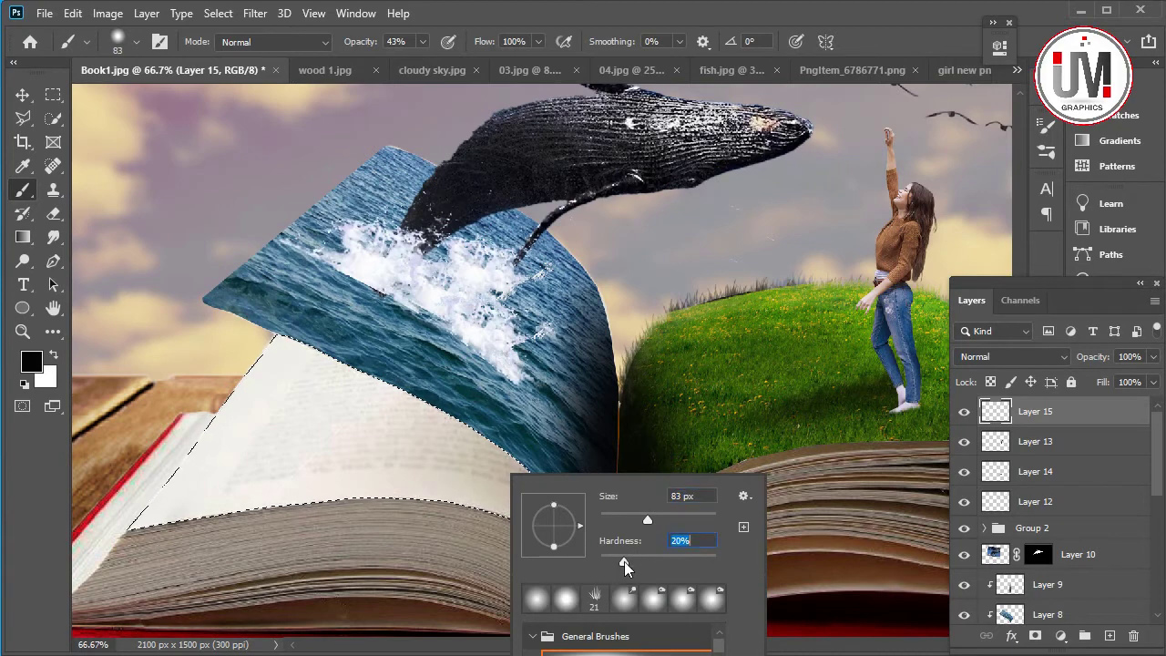
drag(330, 396, 437, 428)
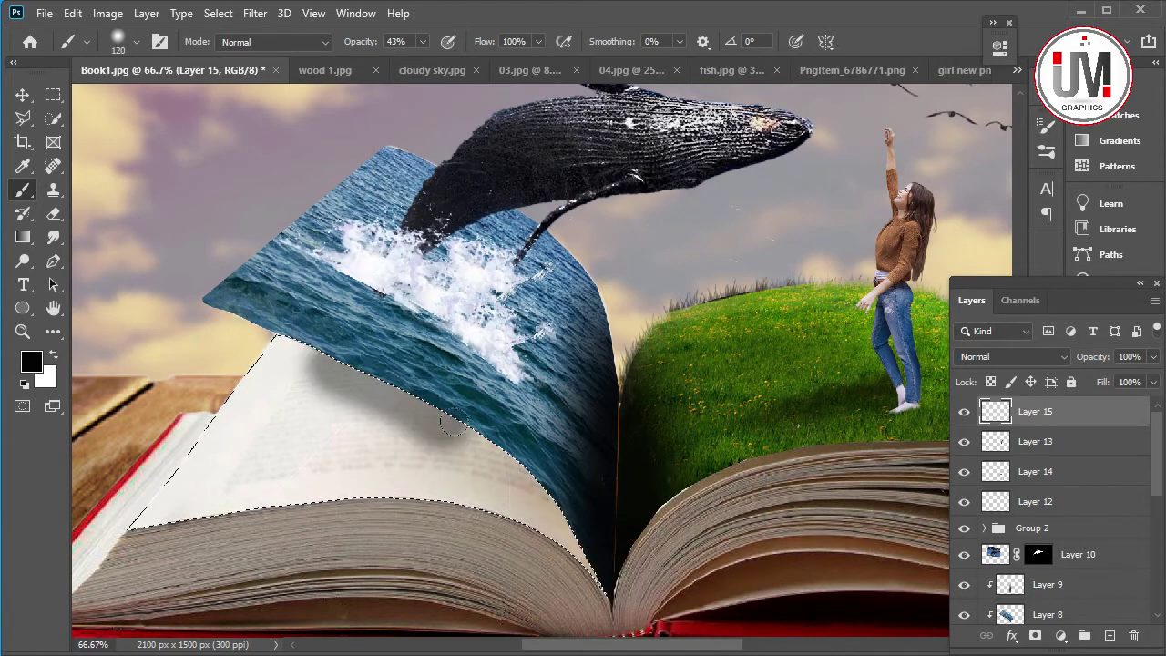
Paint a dark shadow across the left page with a 385 px, 0% hardness brush.
right_click(465, 465)
drag(582, 550, 560, 549)
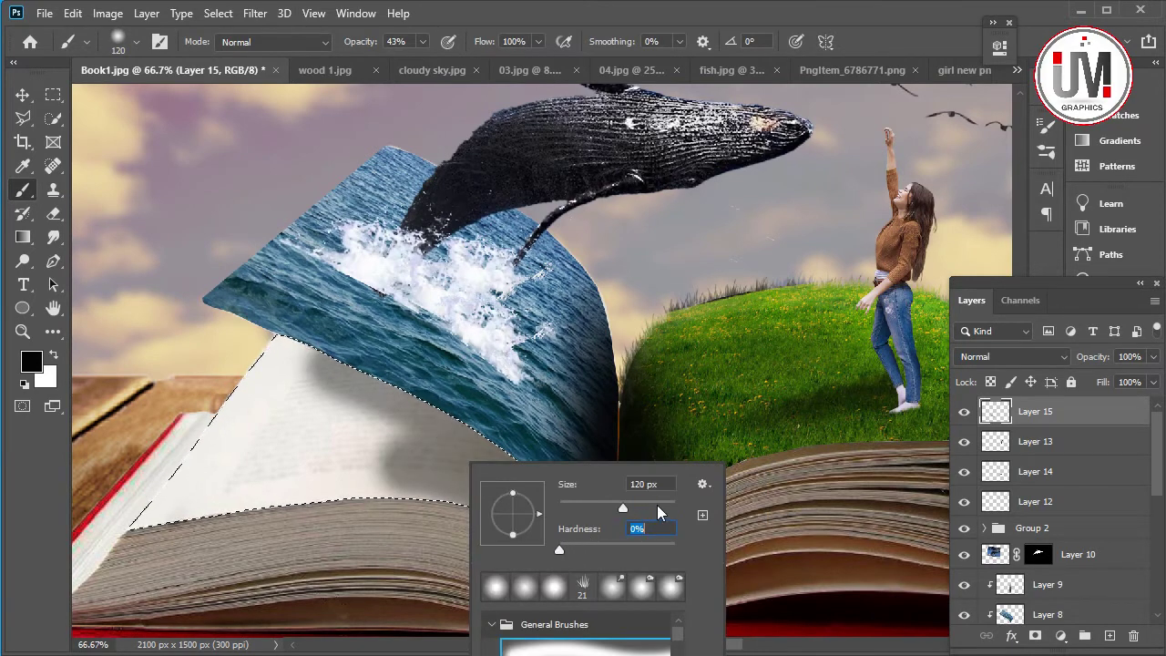
drag(622, 507, 661, 508)
key(Return)
drag(492, 428, 574, 547)
drag(392, 415, 278, 424)
drag(547, 519, 583, 565)
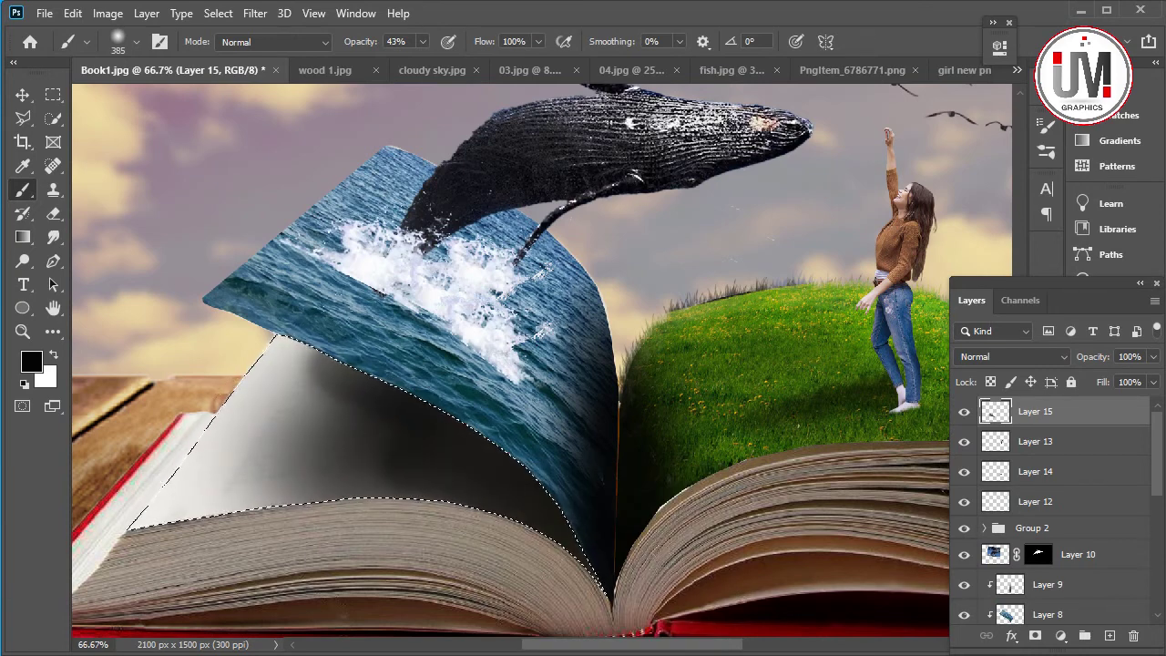
drag(383, 428, 282, 356)
drag(364, 464, 237, 383)
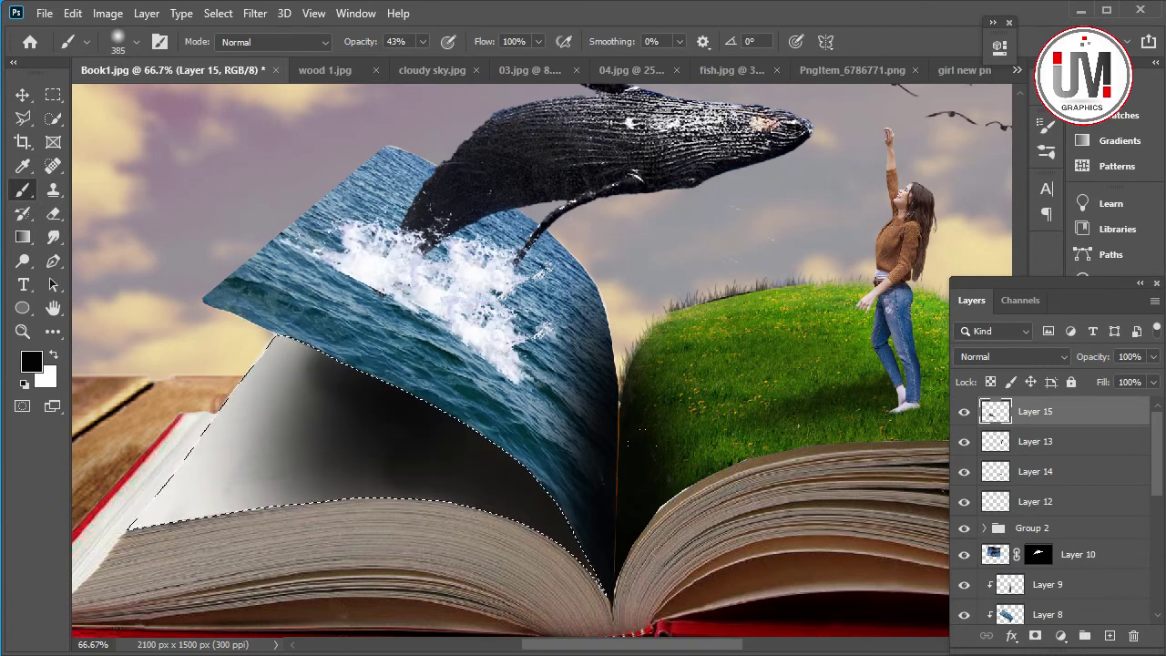
Lower Layer 15's opacity to 59%.
click(1155, 357)
click(1157, 360)
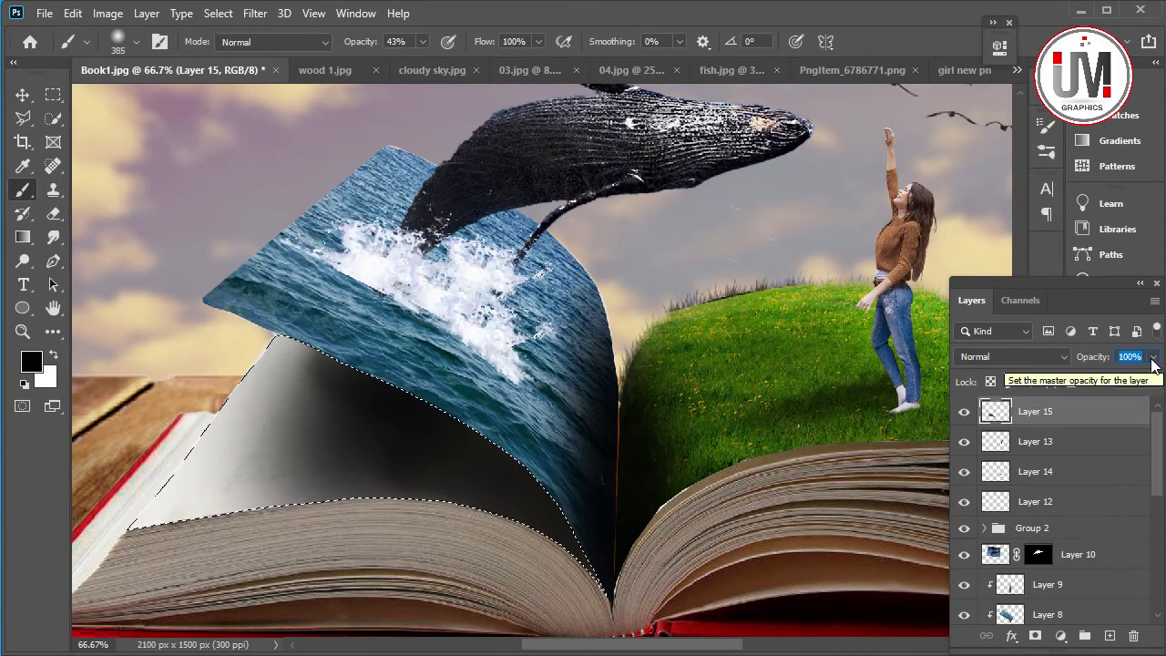
click(1154, 357)
mouse_move(1154, 377)
mouse_down()
mouse_move(1122, 383)
mouse_move(1116, 368)
mouse_up()
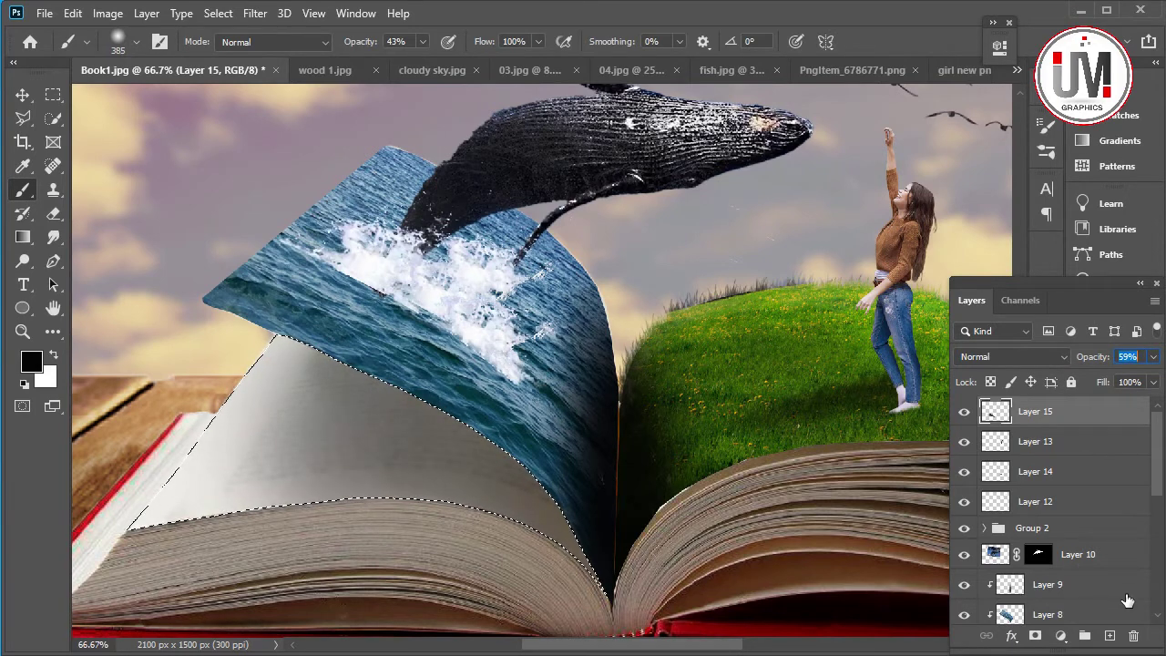
Add Layer 16 and paint shading inside the page selection with a 139 px brush at 27% opacity.
click(1110, 635)
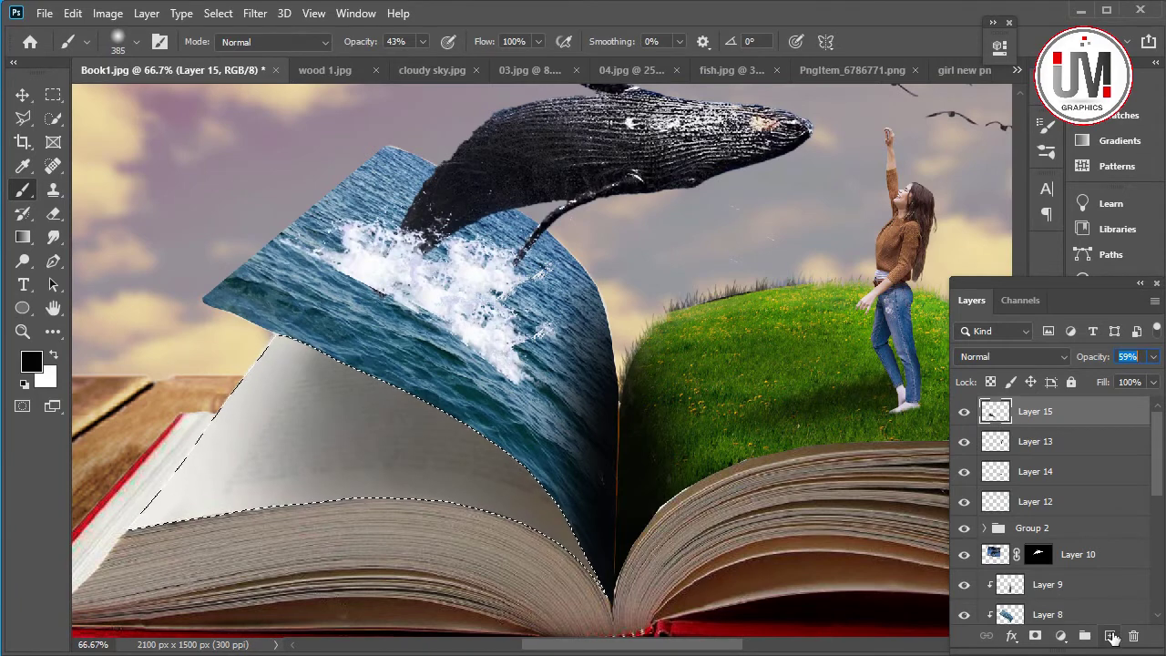
right_click(692, 479)
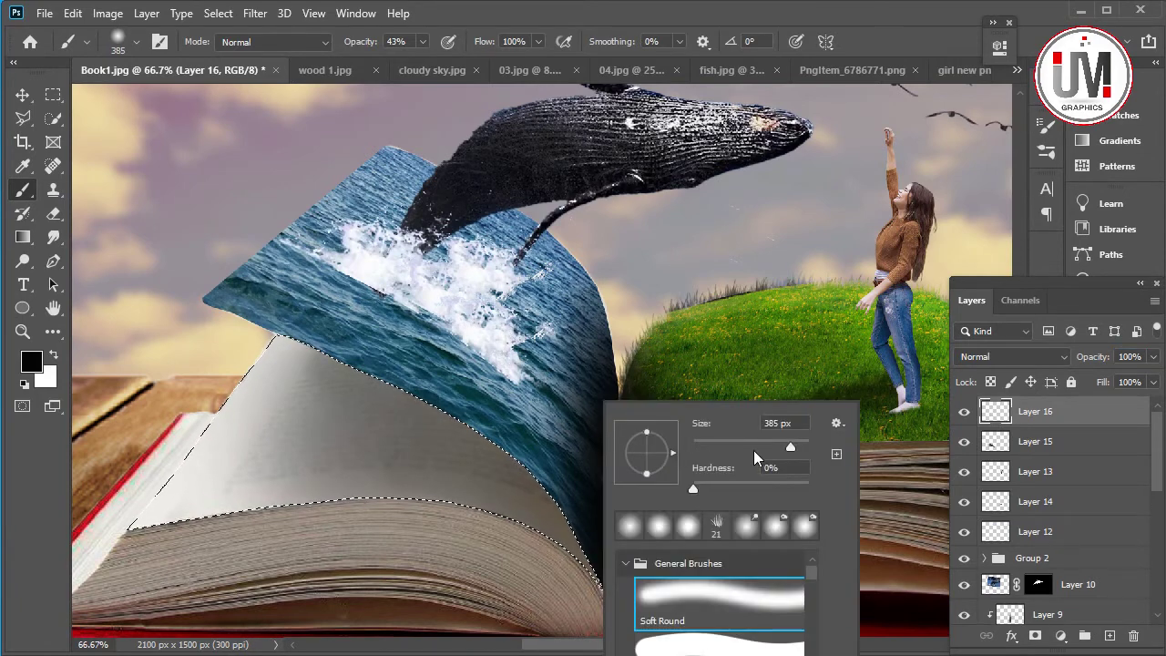
drag(790, 446, 763, 446)
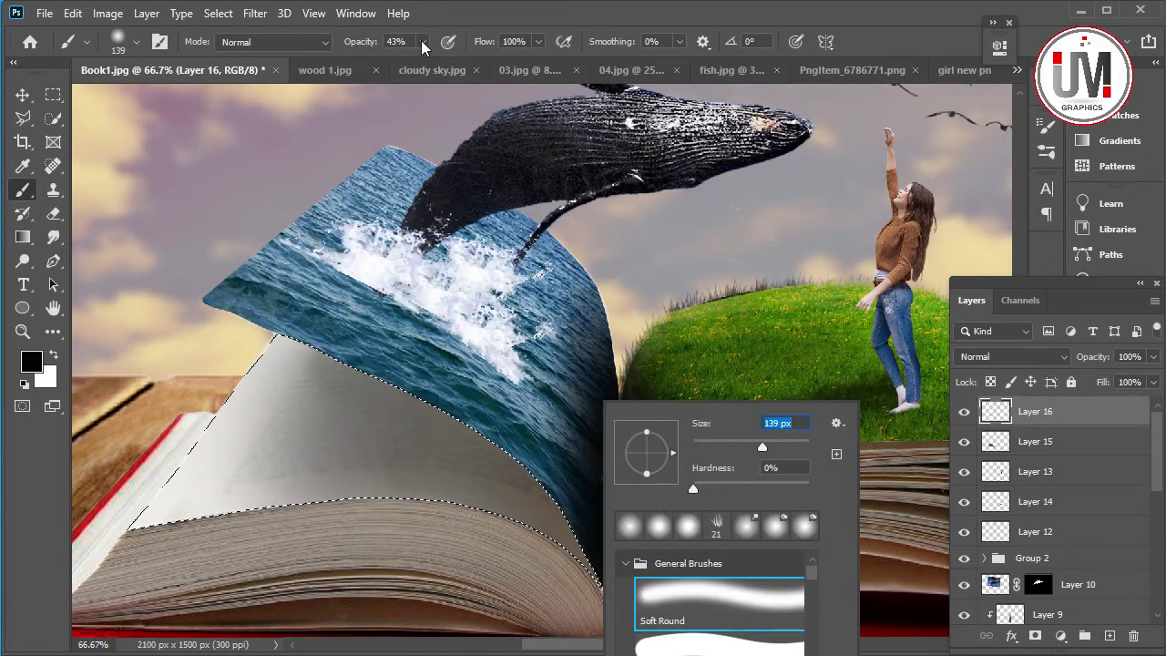
drag(422, 41, 412, 59)
right_click(538, 483)
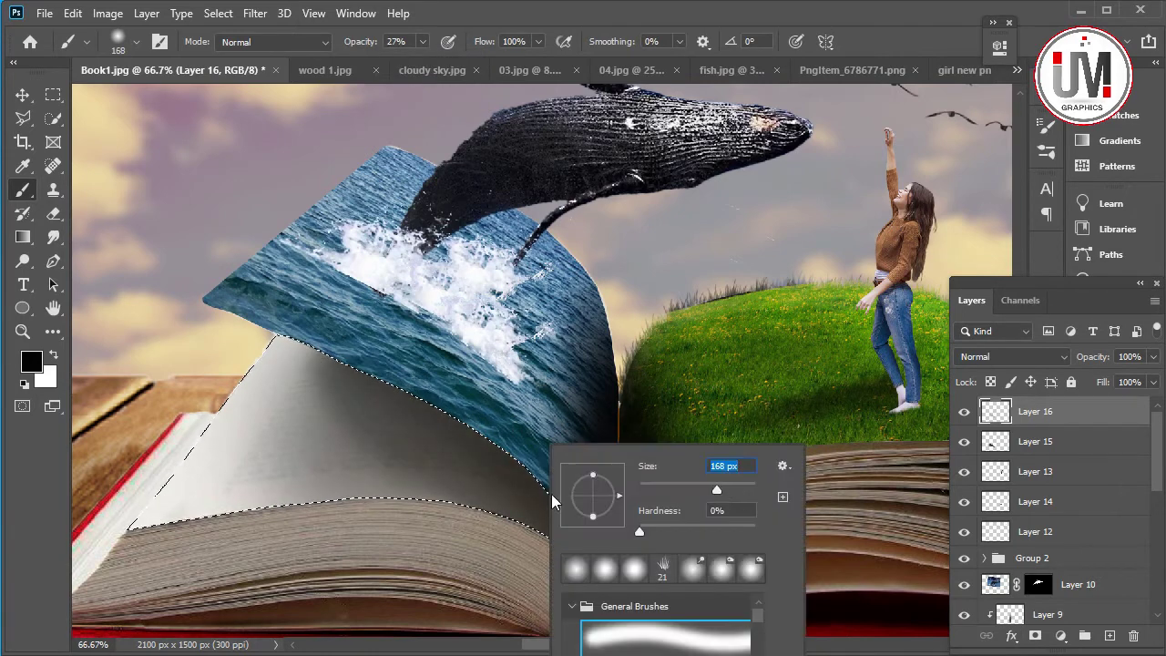
drag(520, 492, 300, 483)
drag(422, 41, 406, 61)
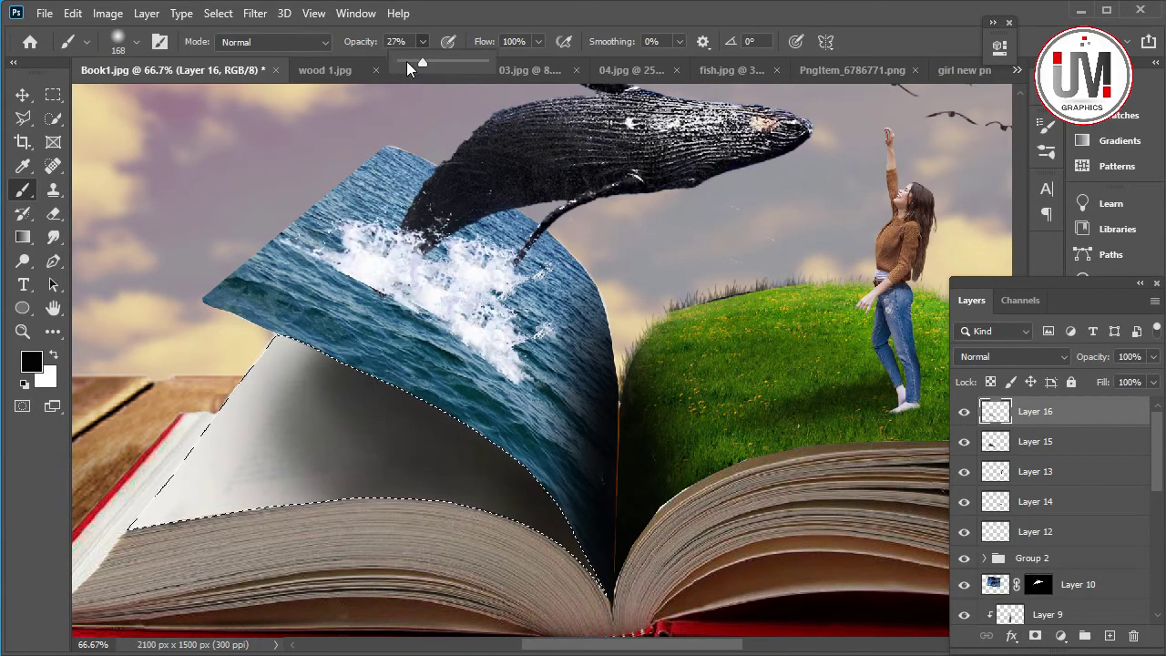
right_click(565, 529)
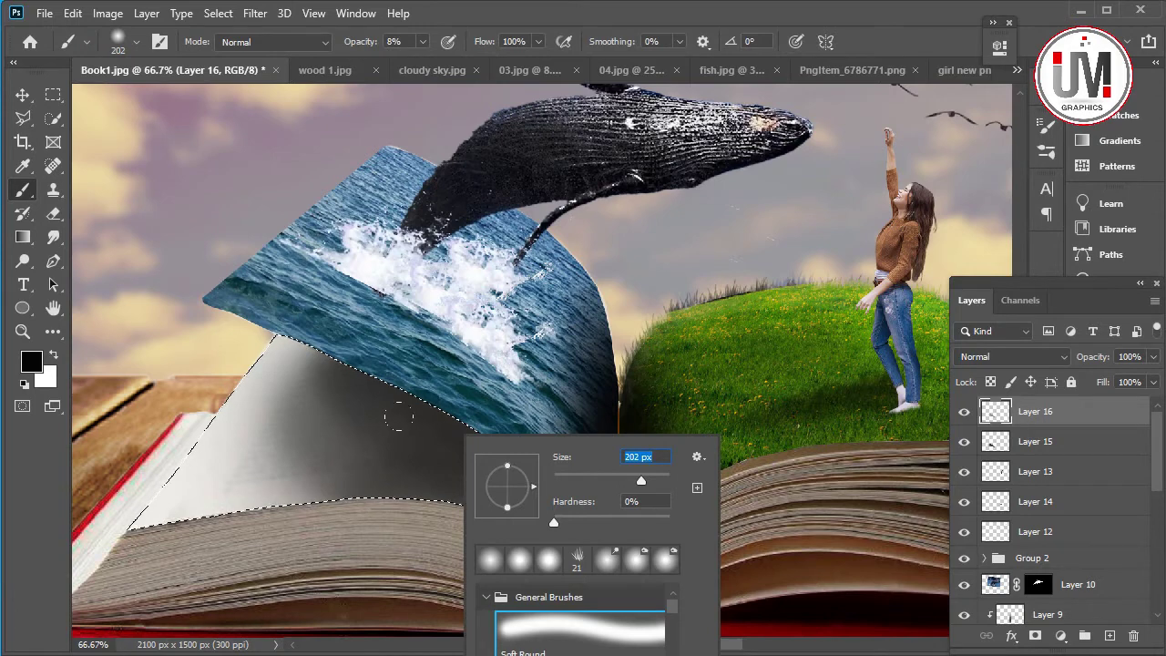
key(Return)
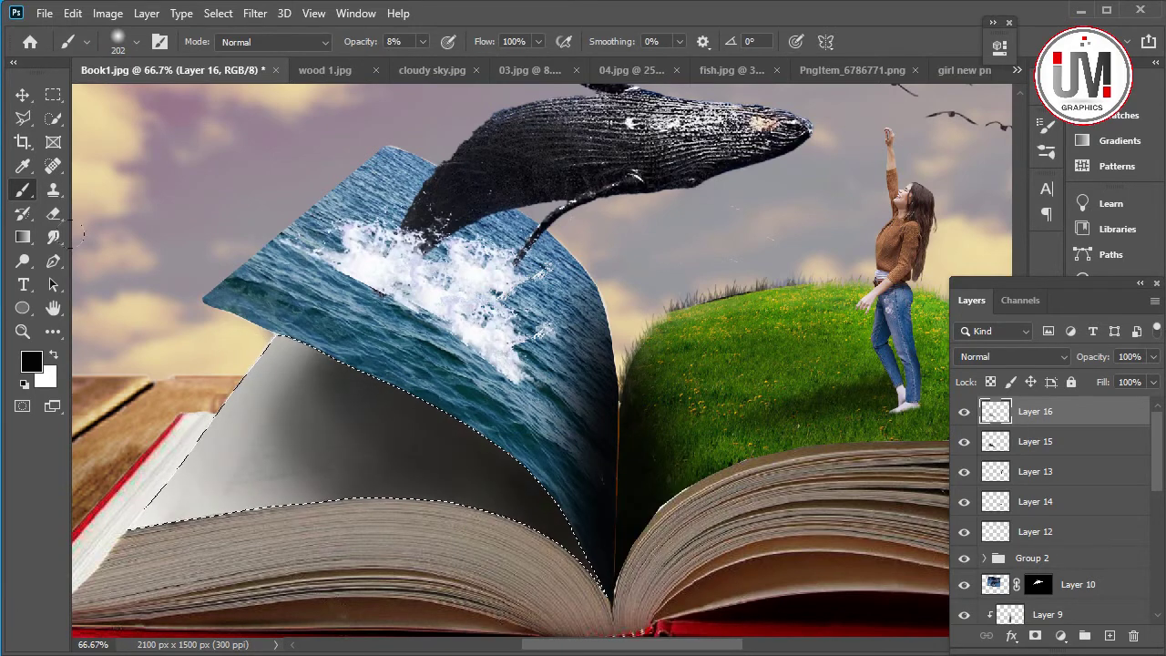
Lighten the lower left page shading with a 124 px eraser.
click(53, 213)
right_click(318, 484)
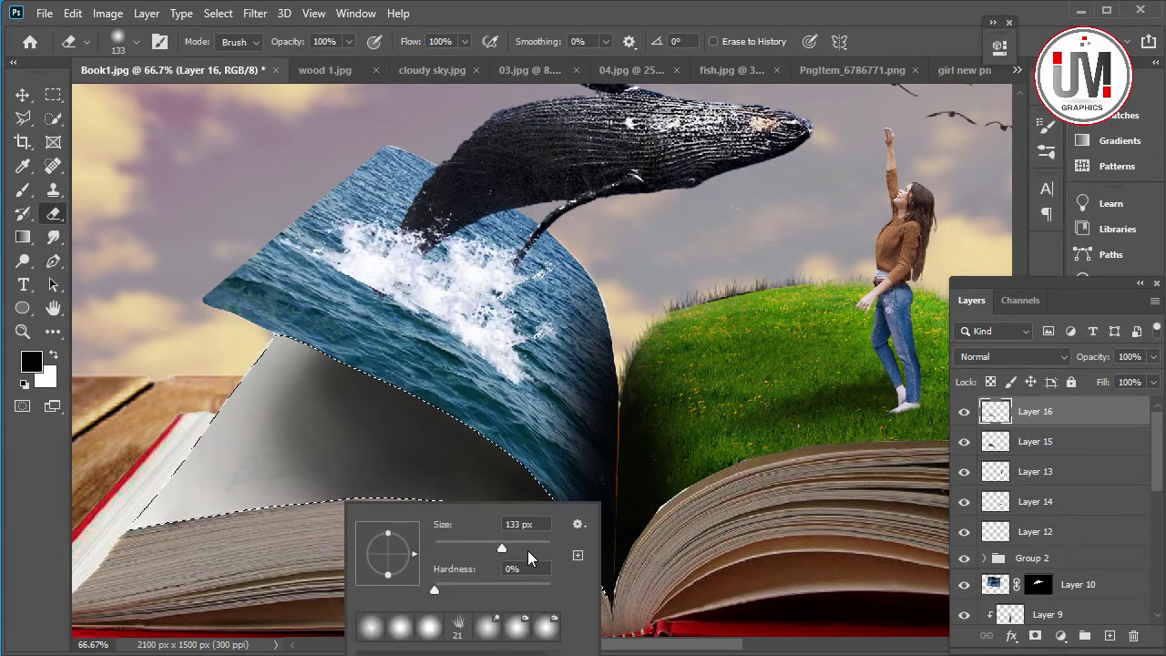
drag(501, 549, 498, 548)
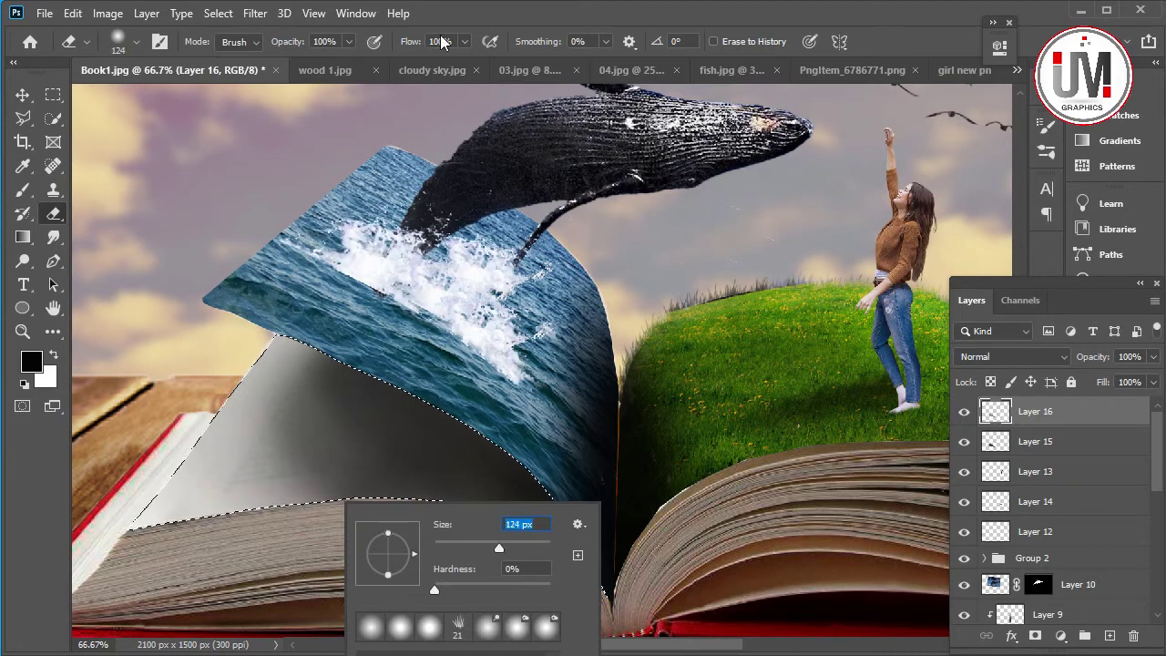
click(464, 42)
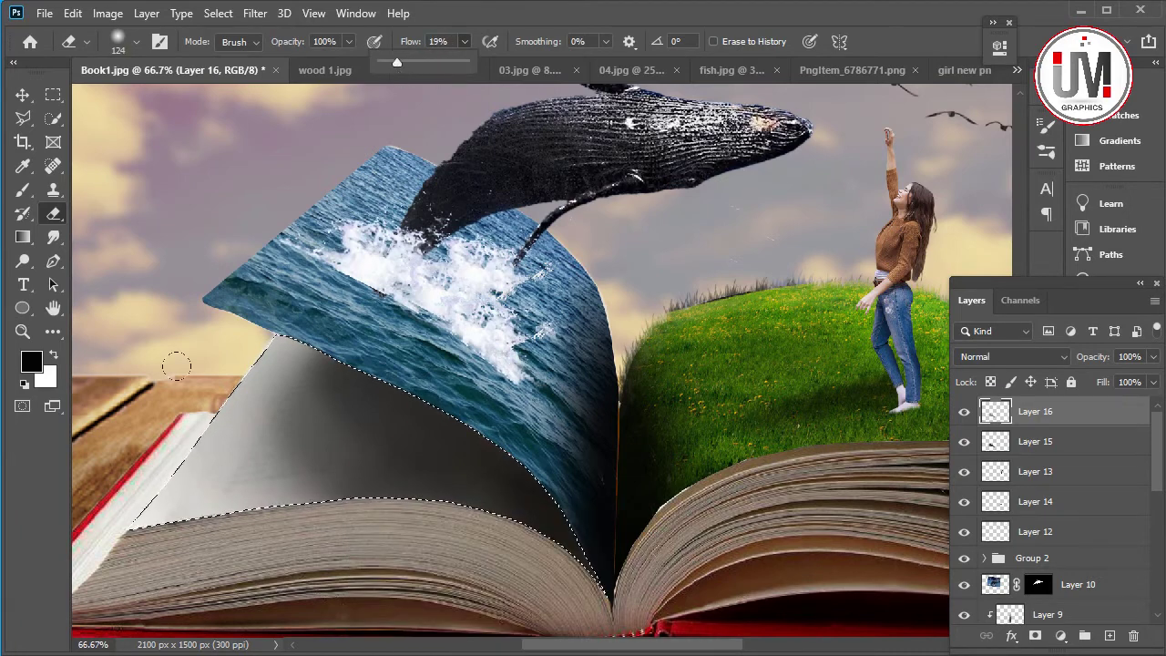
right_click(344, 501)
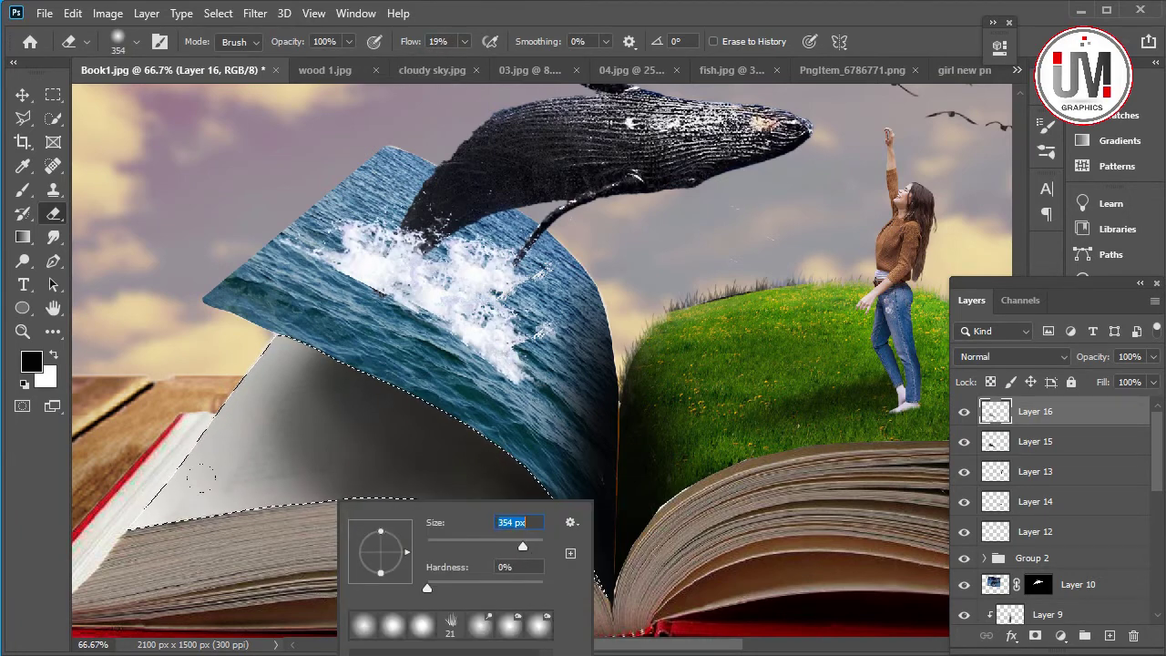
key(Return)
drag(347, 437, 214, 321)
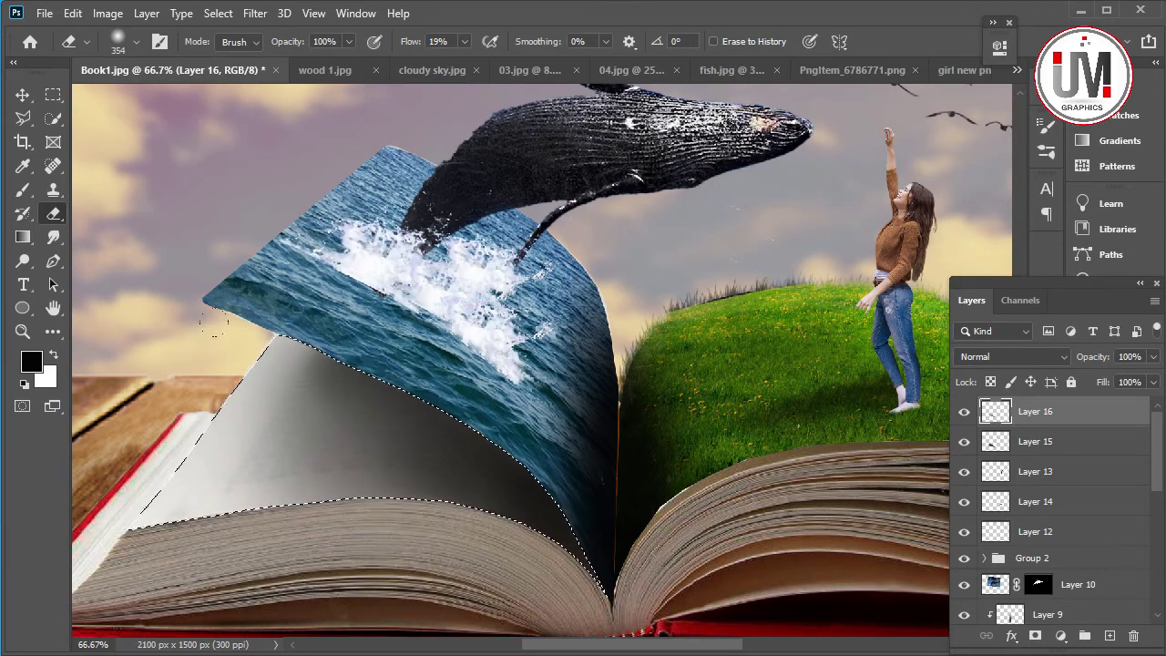
Erase the page shading lighter at 19% flow, then deselect the page.
right_click(346, 501)
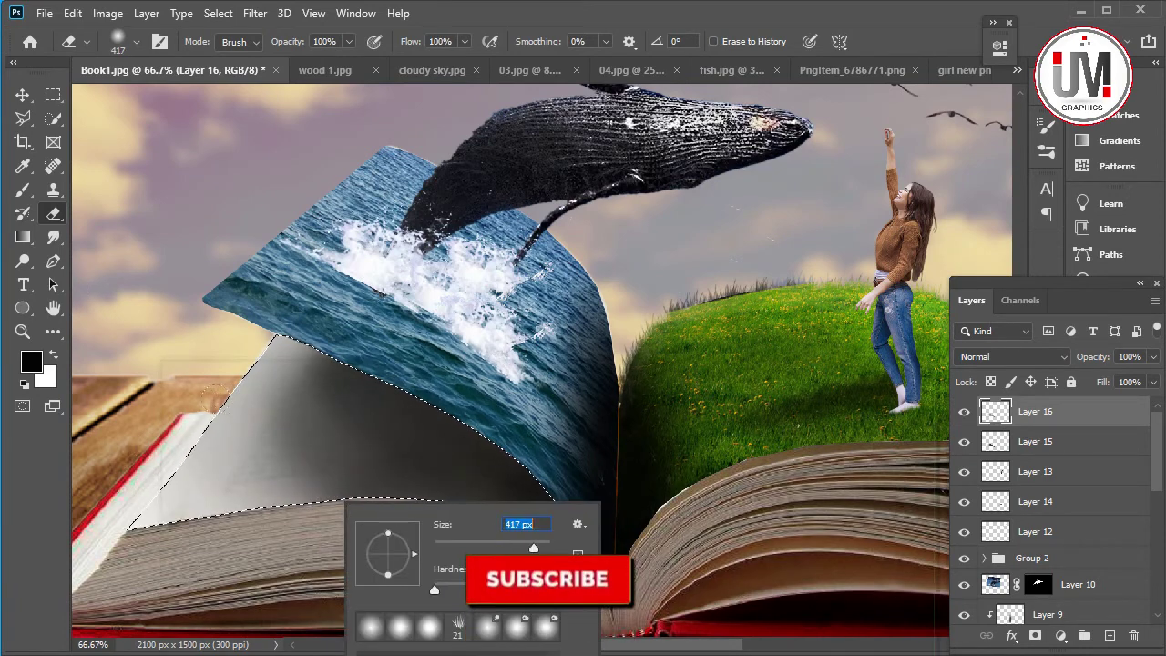
click(464, 41)
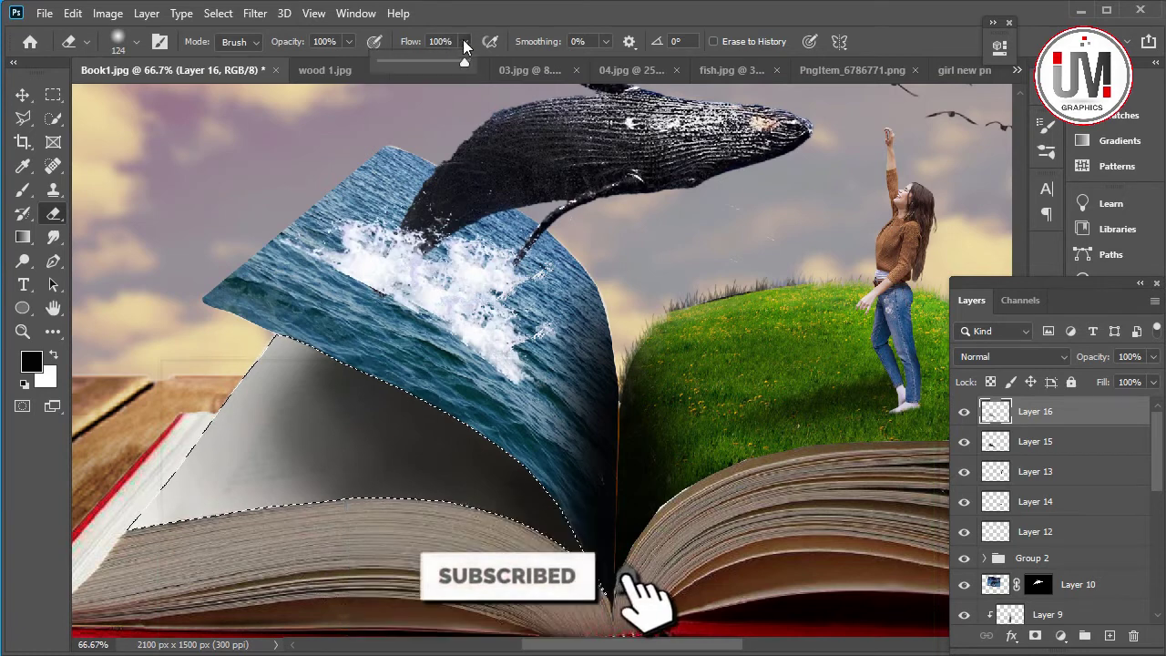
drag(465, 61, 397, 61)
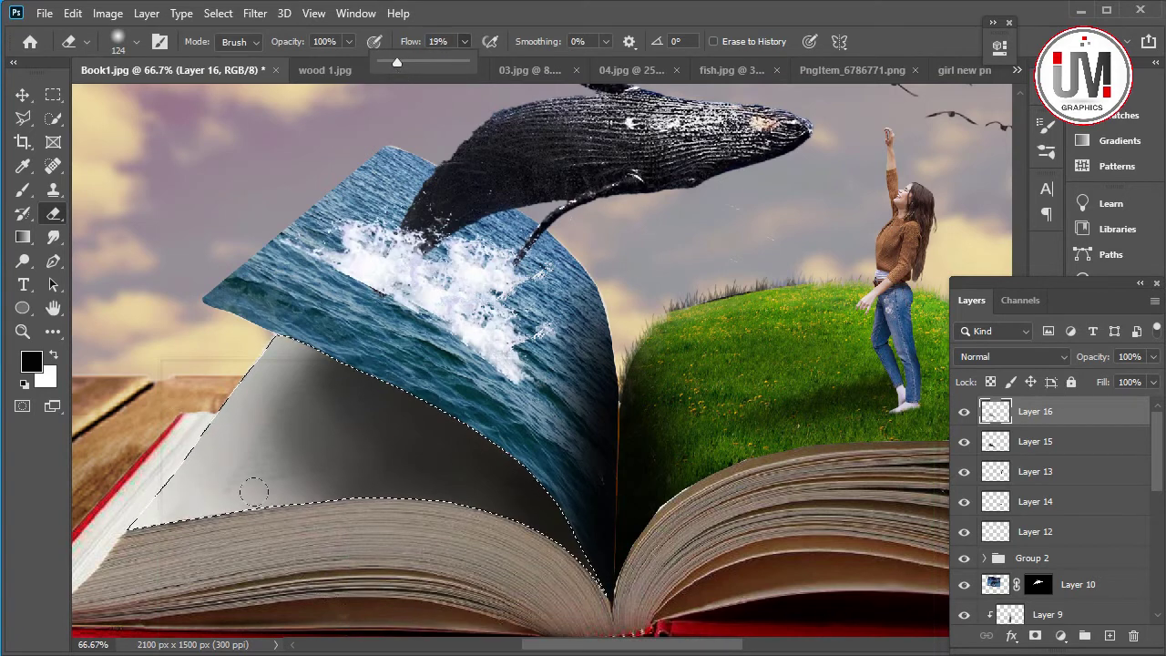
right_click(337, 499)
key(Return)
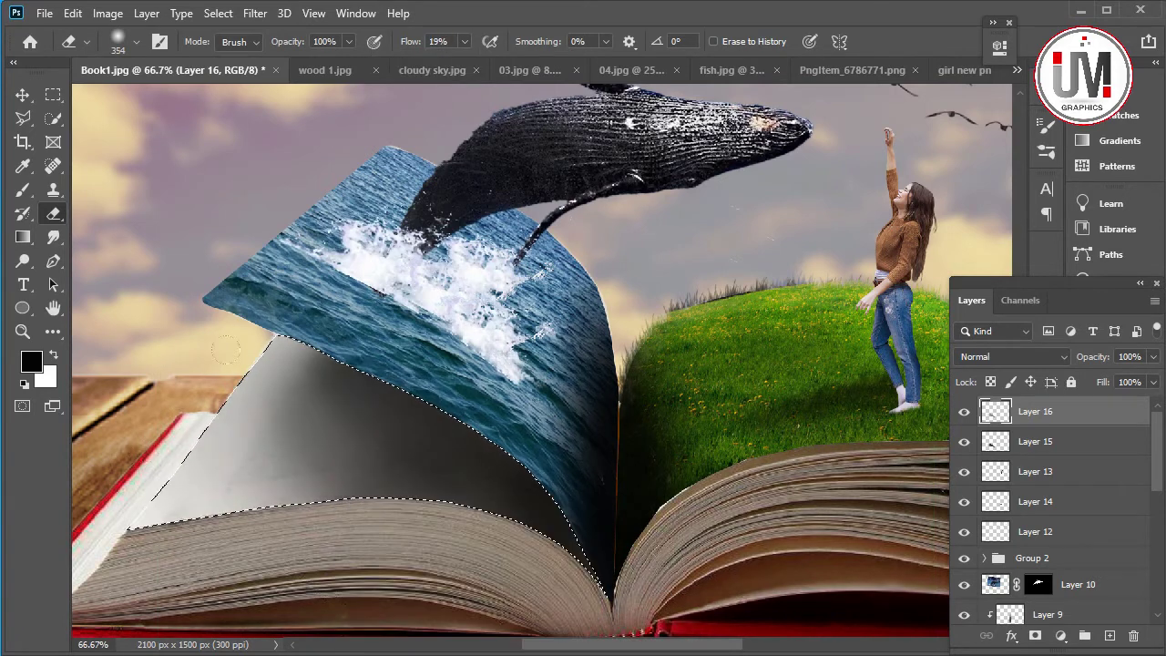
drag(428, 465, 246, 392)
key(ctrl+d)
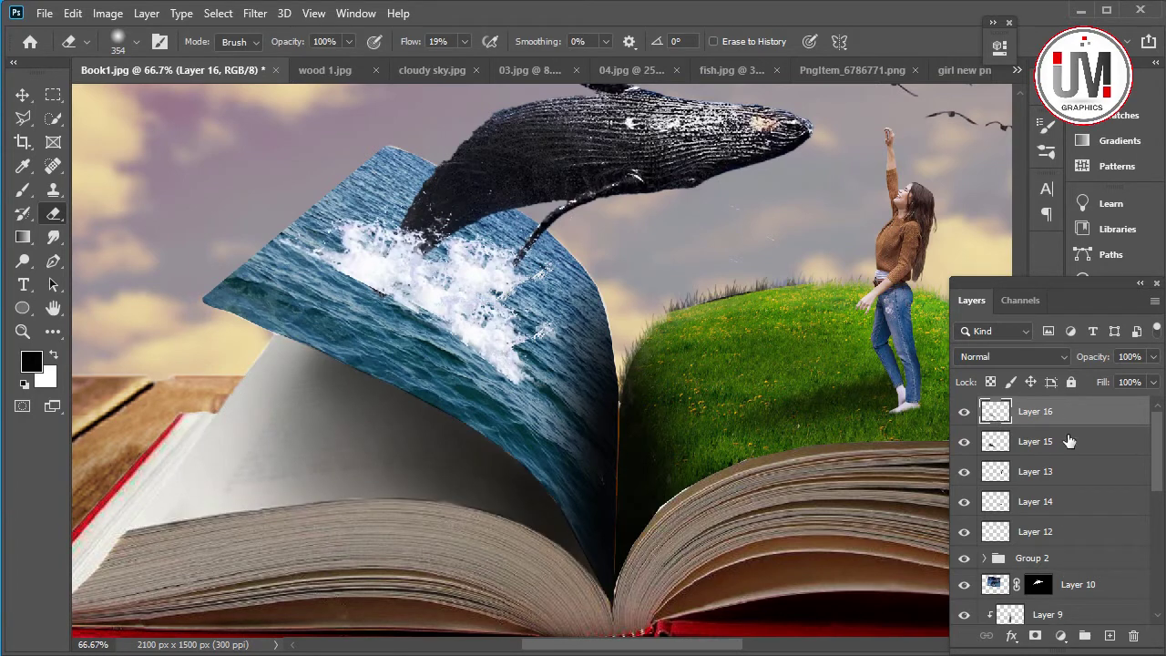
Darken the page near the gutter with the brush at 17% opacity.
click(25, 195)
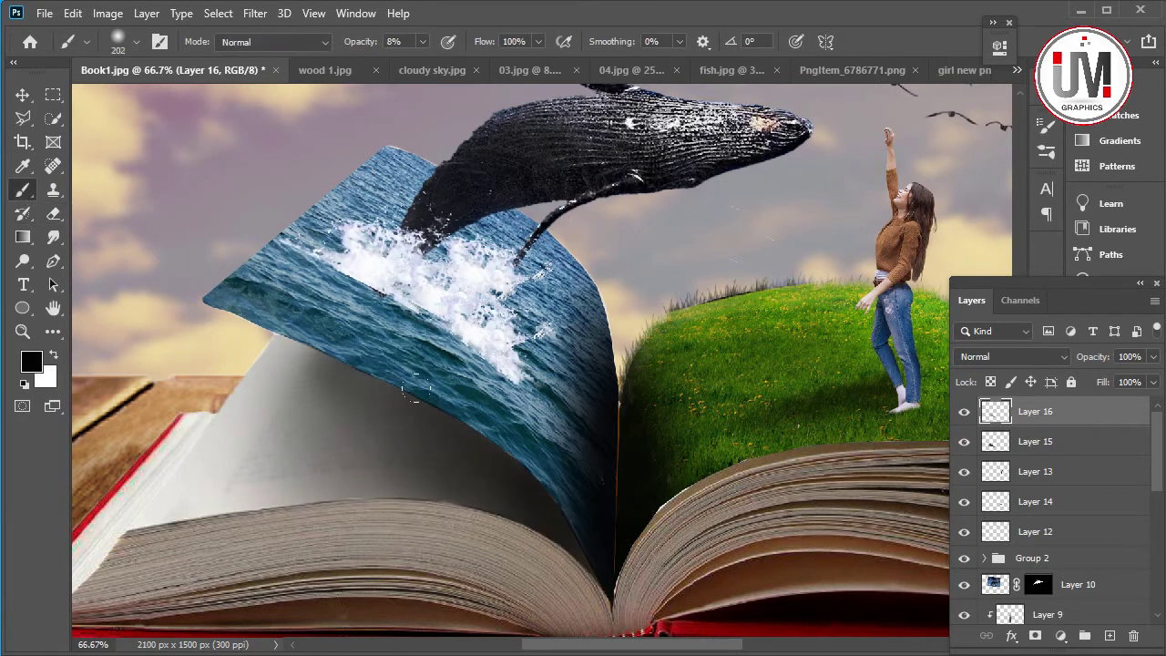
drag(422, 41, 430, 62)
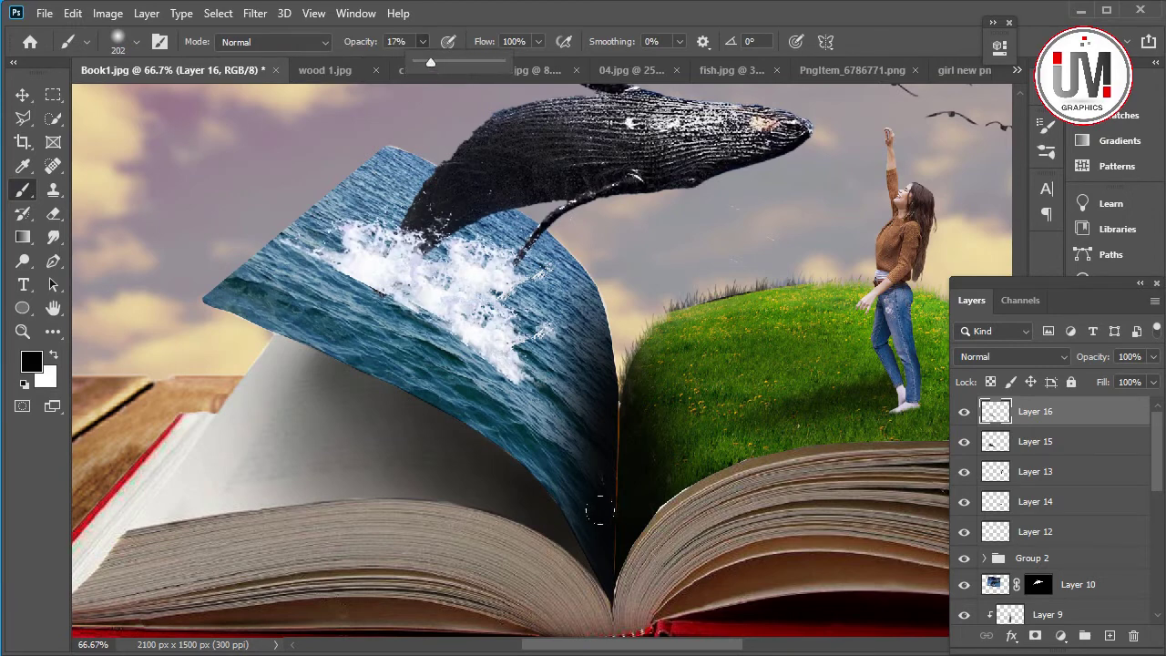
drag(346, 347, 537, 456)
drag(383, 328, 565, 446)
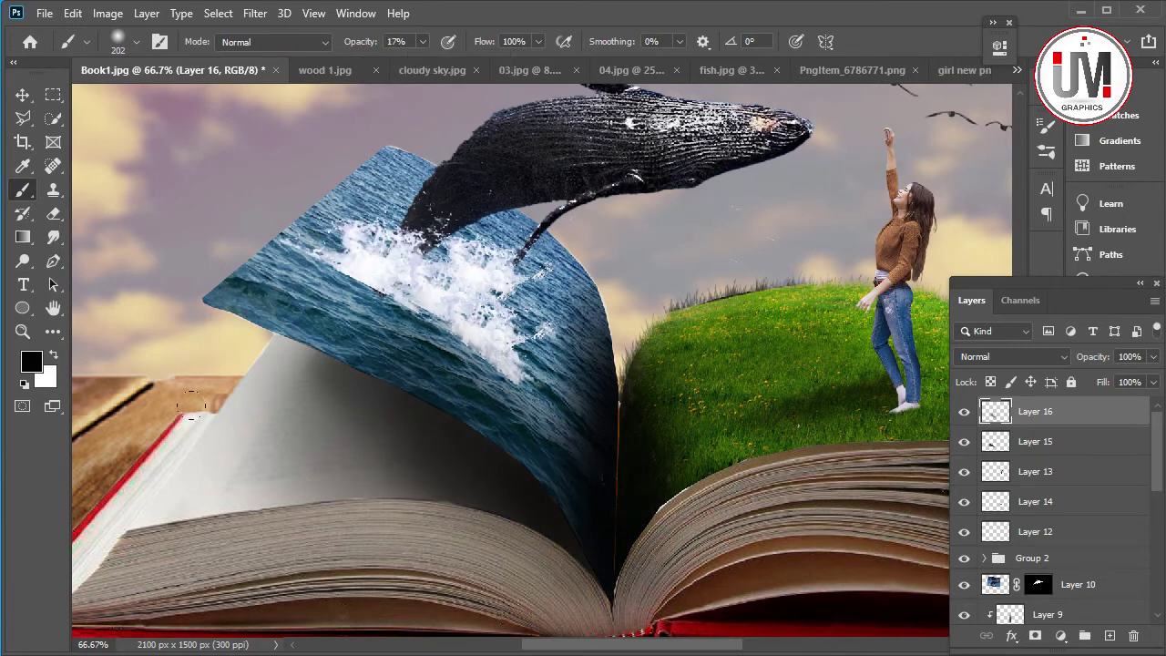
Set the eraser size to 275 px.
click(55, 214)
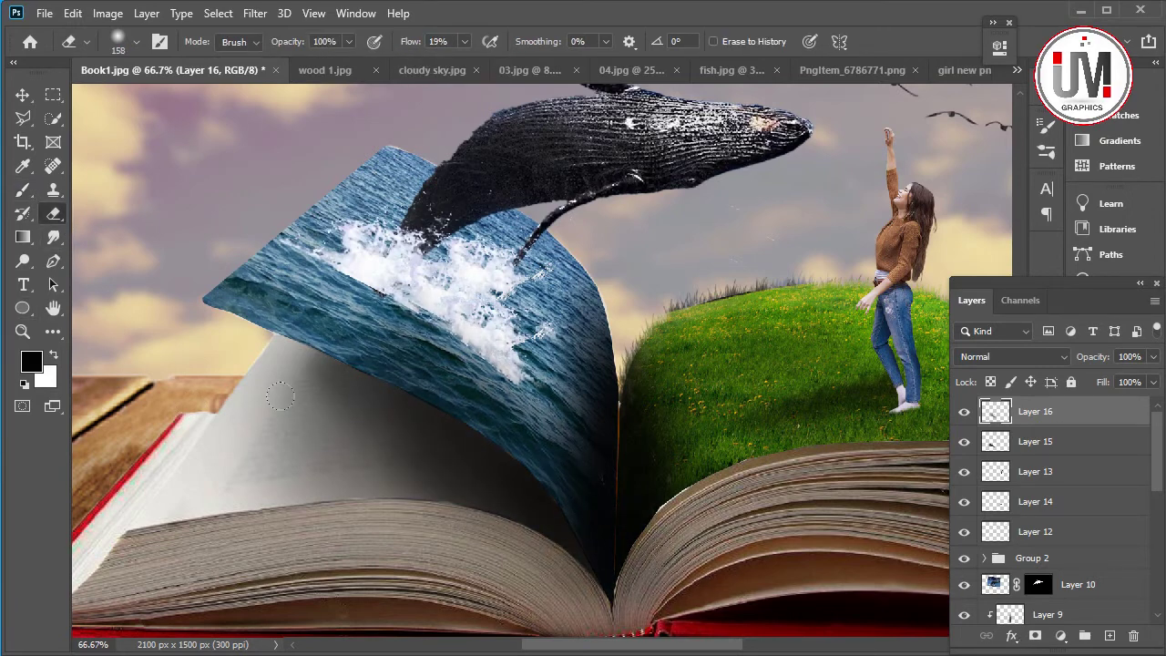
click(464, 41)
right_click(350, 368)
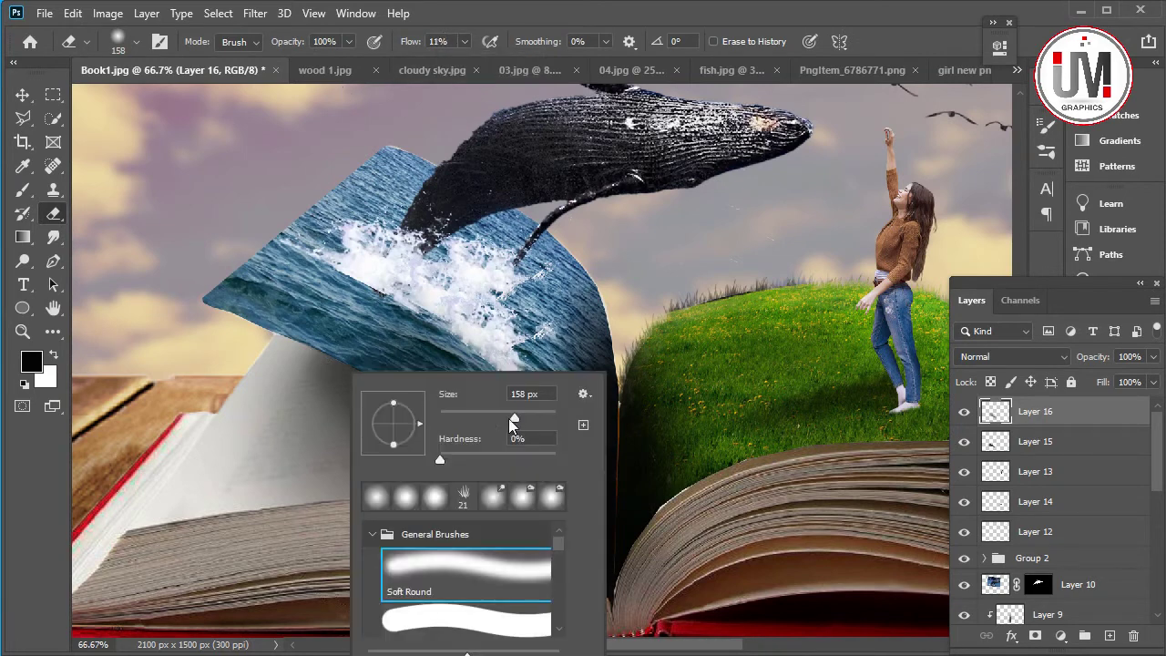
drag(520, 429, 529, 429)
key(Return)
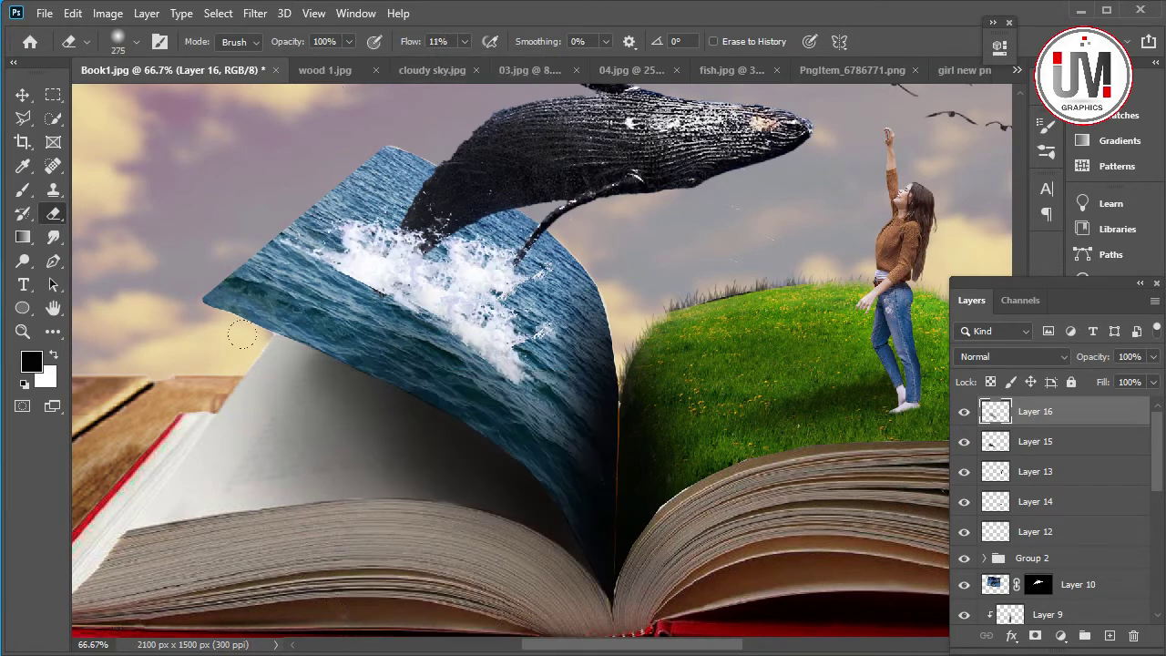
Select Layer 15 with Layer 16 and group them with Ctrl+G as Group 3.
shift+click(1057, 443)
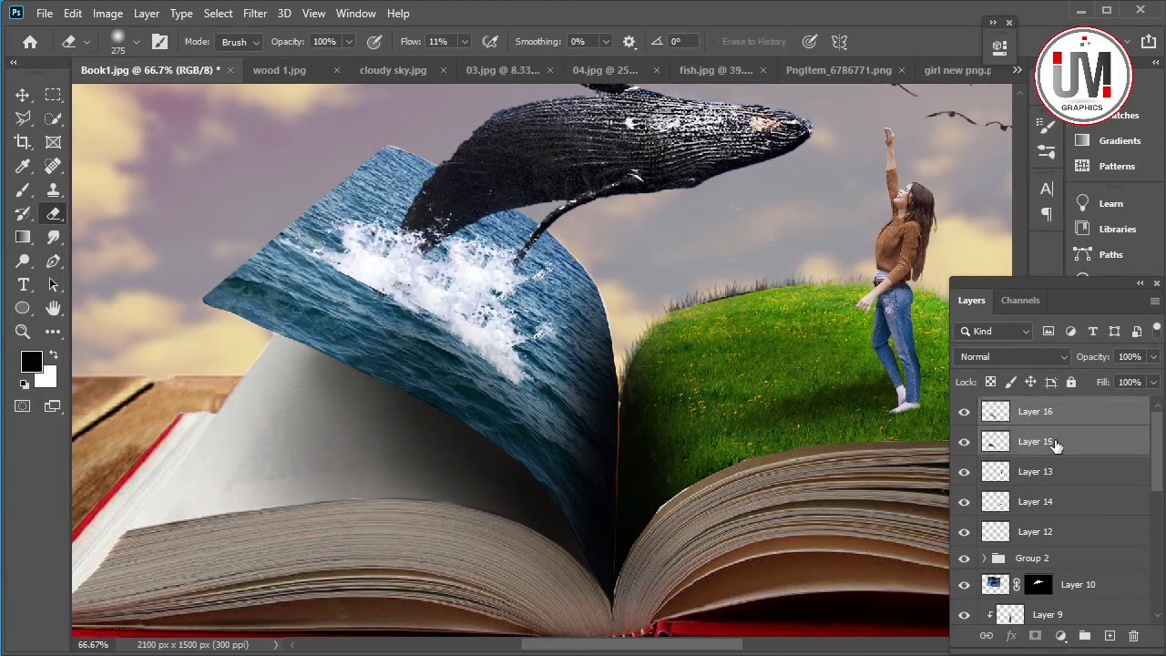
key(ctrl+g)
key(ctrl+z)
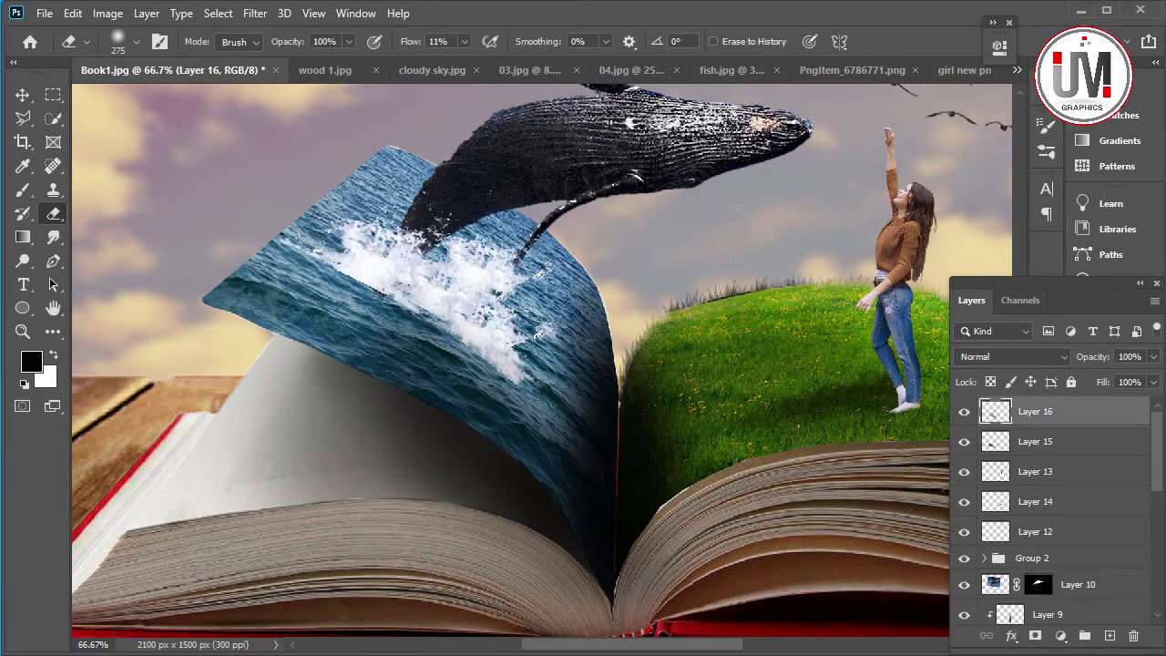
shift+click(1053, 443)
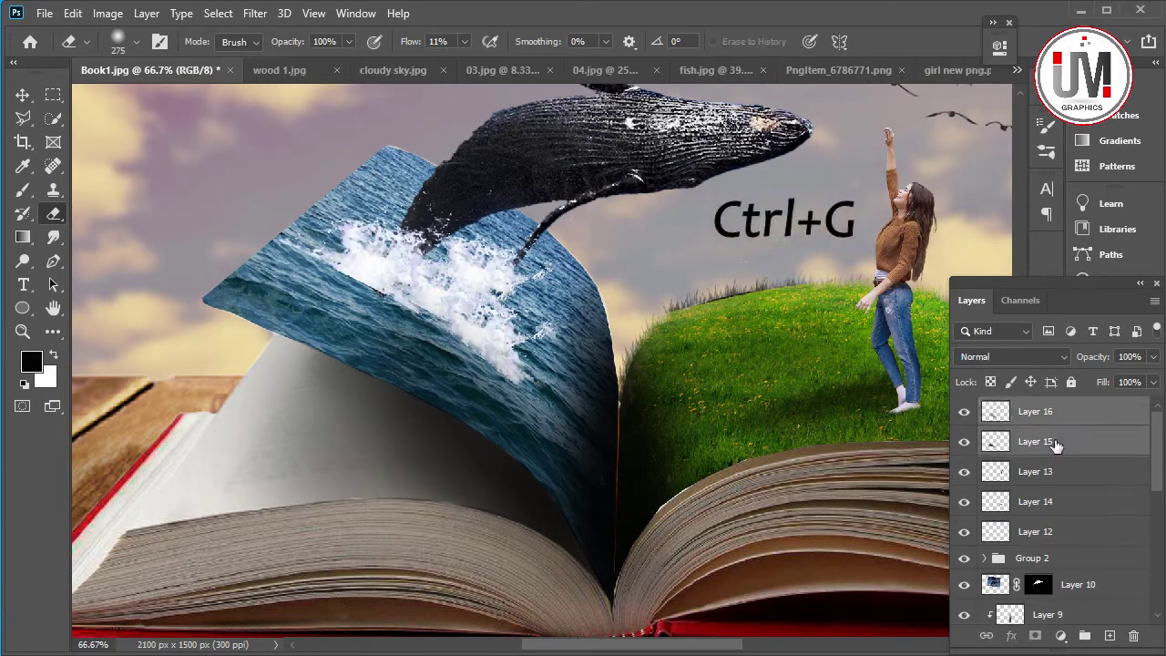
key(ctrl+g)
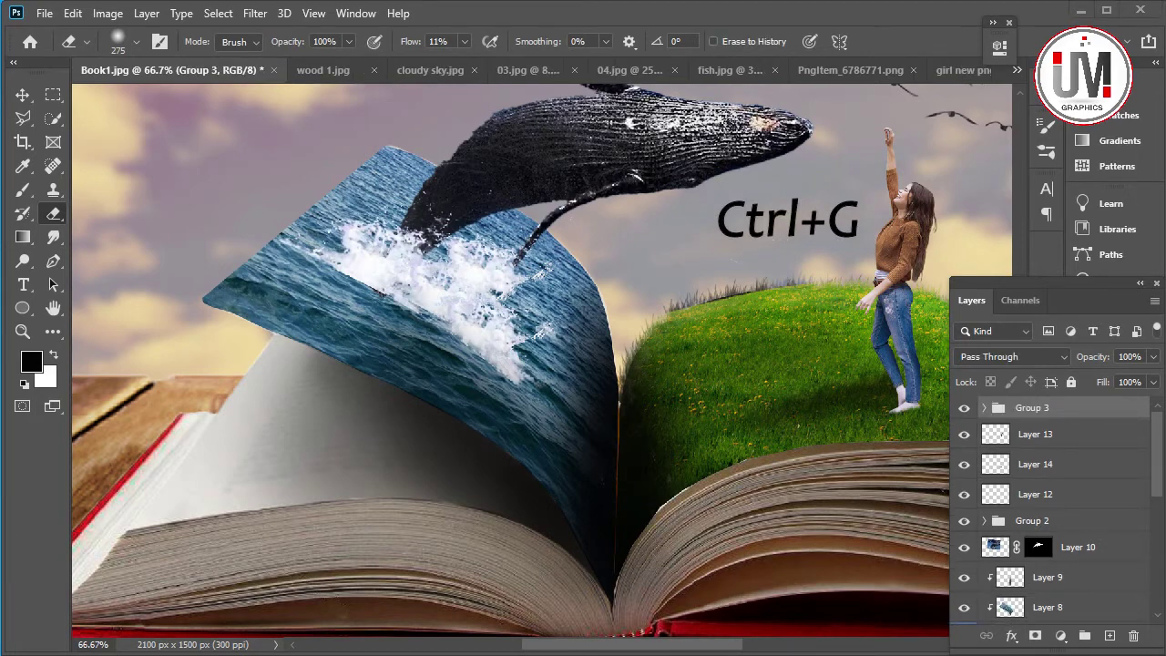
Zoom in on the book pages and add a new empty Layer 17.
click(27, 333)
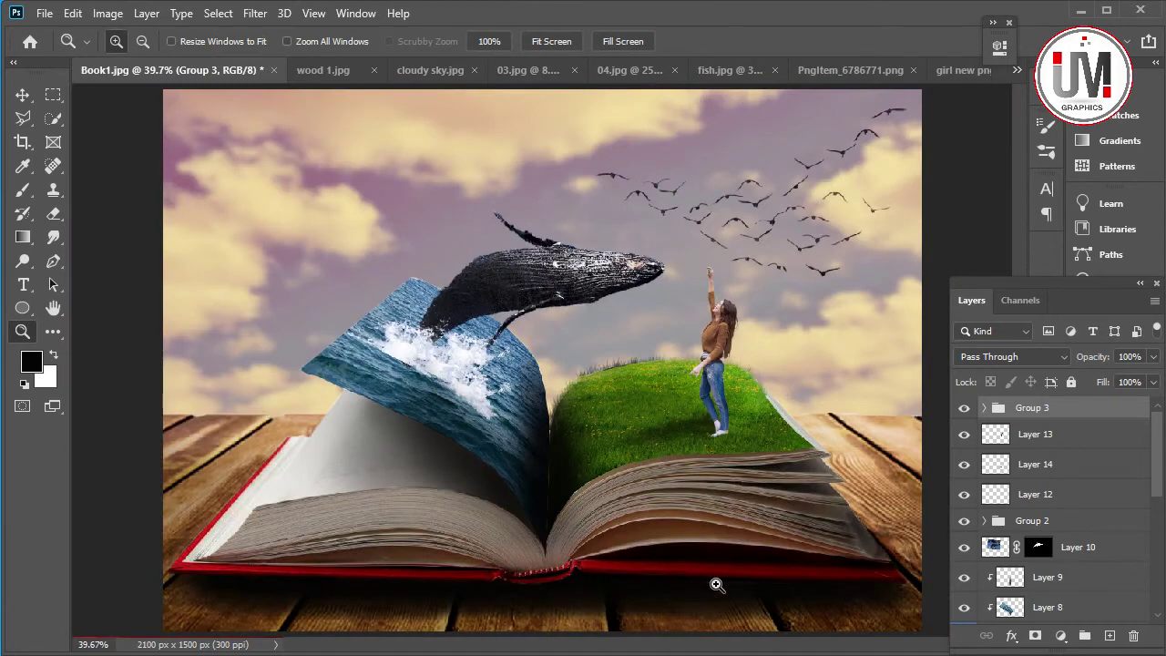
click(776, 567)
click(771, 604)
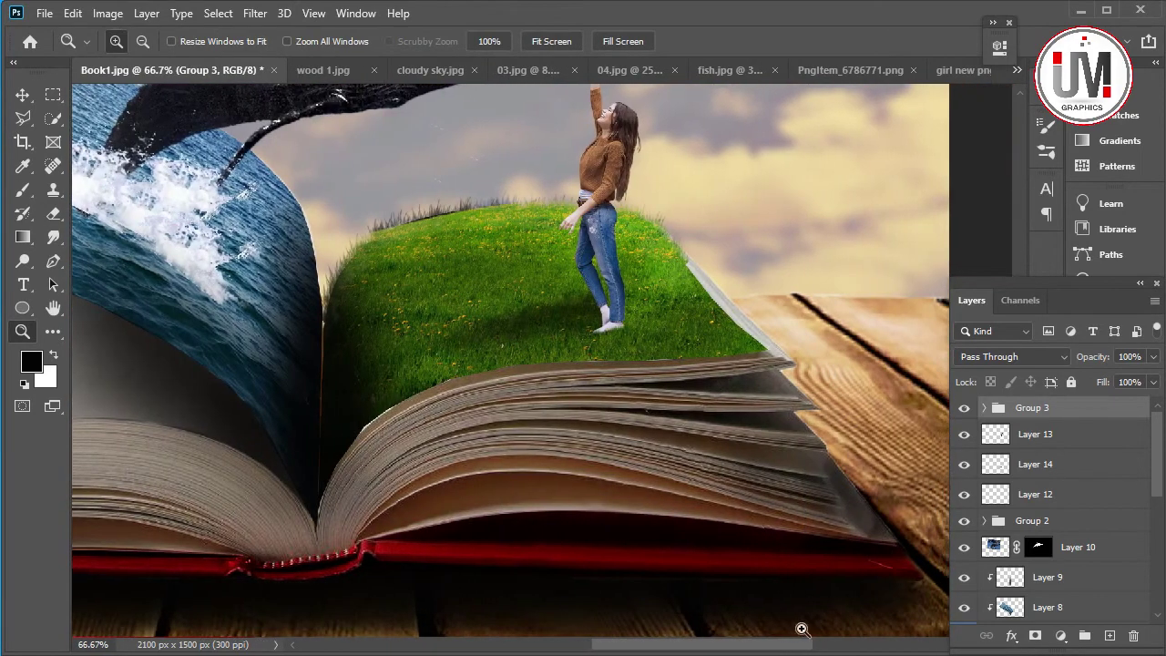
click(799, 628)
click(1110, 635)
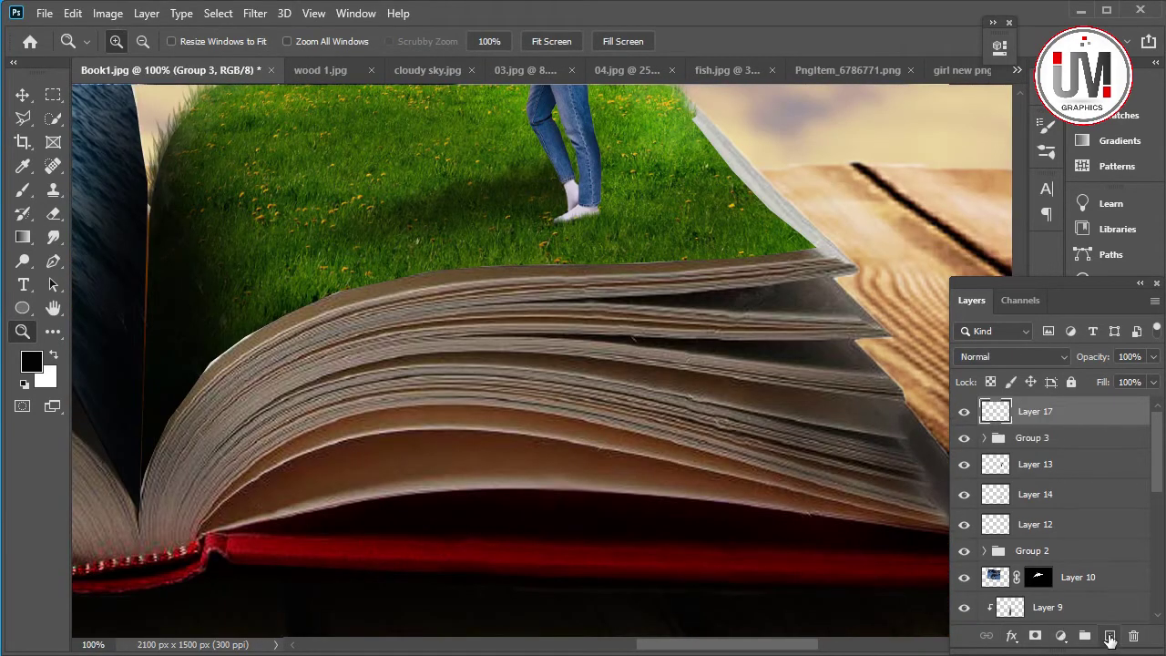
Pen-trace the lower edge of the right pages from the spine to their right end.
click(52, 261)
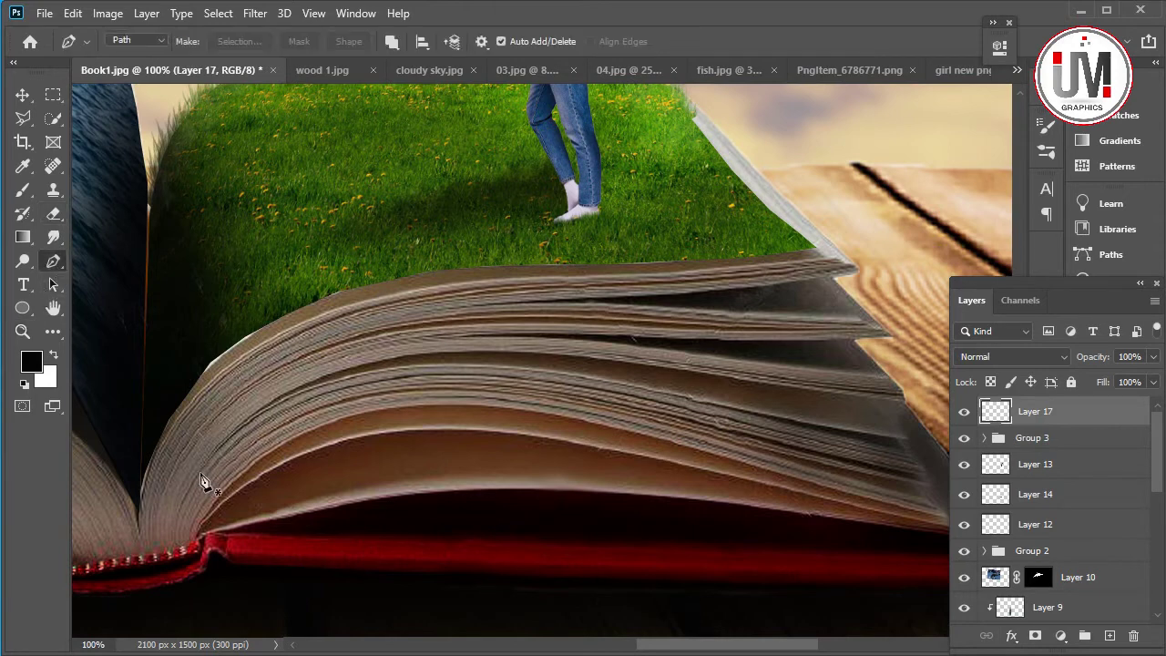
click(233, 536)
click(261, 526)
click(305, 517)
click(350, 508)
click(407, 497)
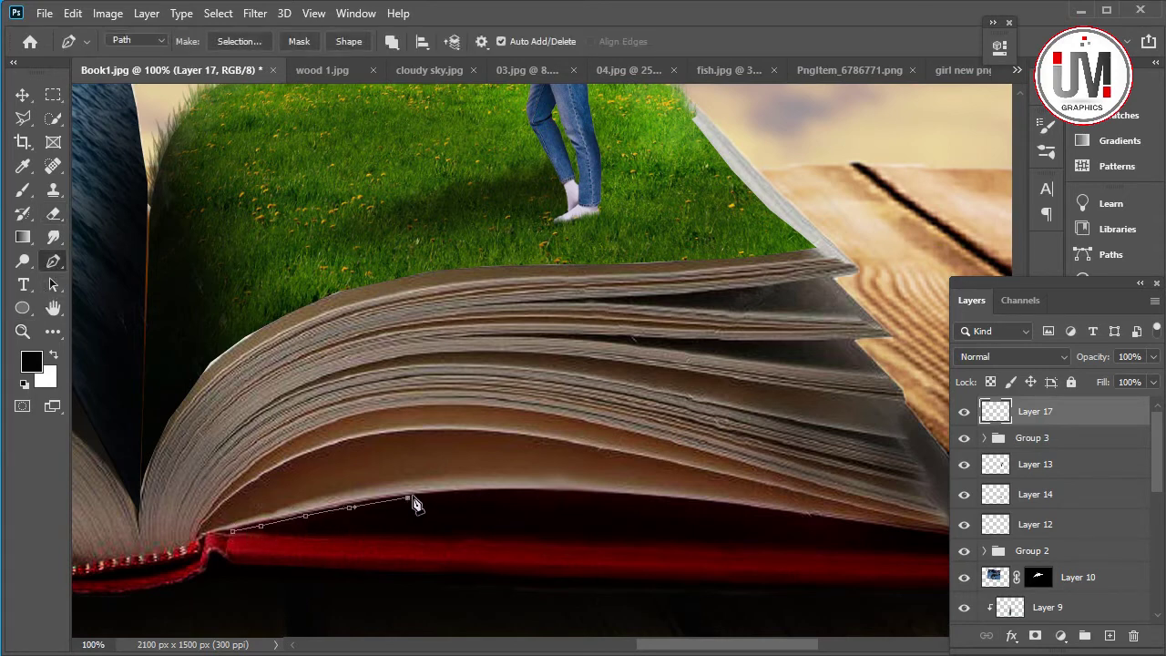
click(444, 495)
click(489, 492)
click(533, 492)
click(590, 493)
click(651, 497)
click(717, 501)
click(778, 512)
click(837, 516)
click(897, 527)
click(937, 533)
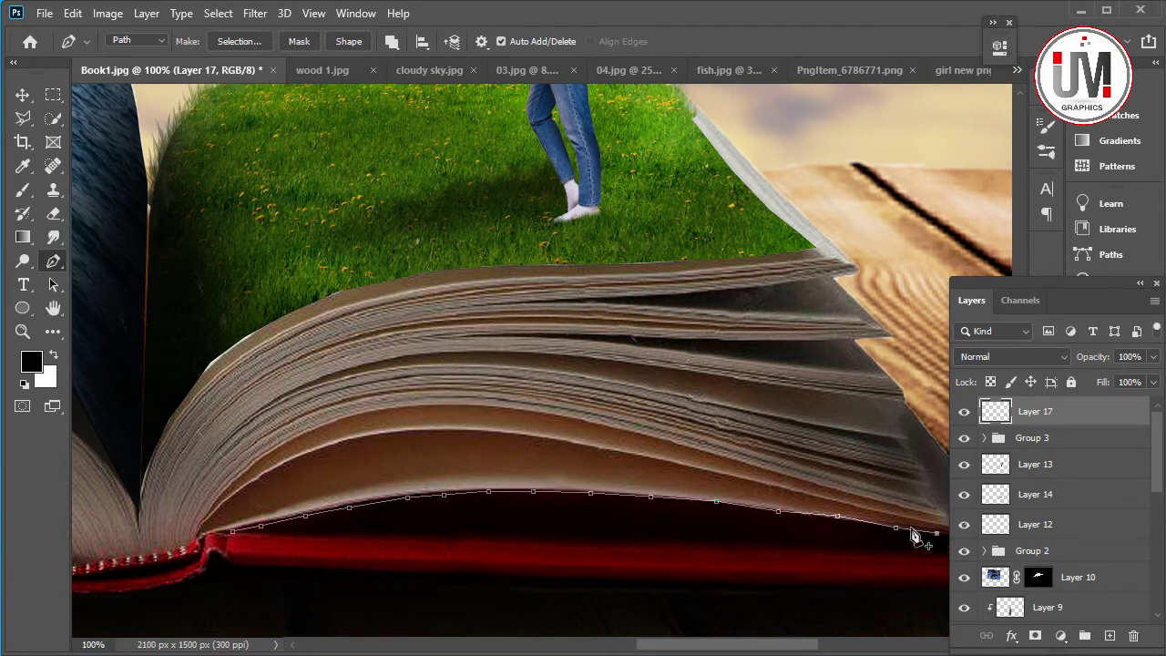
Close the path along the gap's upper edge back to the spine and choose Make Selection.
click(817, 497)
click(770, 485)
click(666, 465)
click(567, 442)
click(509, 438)
click(462, 431)
key(ctrl+z)
key(ctrl+z)
key(ctrl+z)
click(745, 480)
click(703, 470)
click(635, 454)
click(480, 430)
click(437, 429)
click(393, 432)
click(324, 447)
click(295, 461)
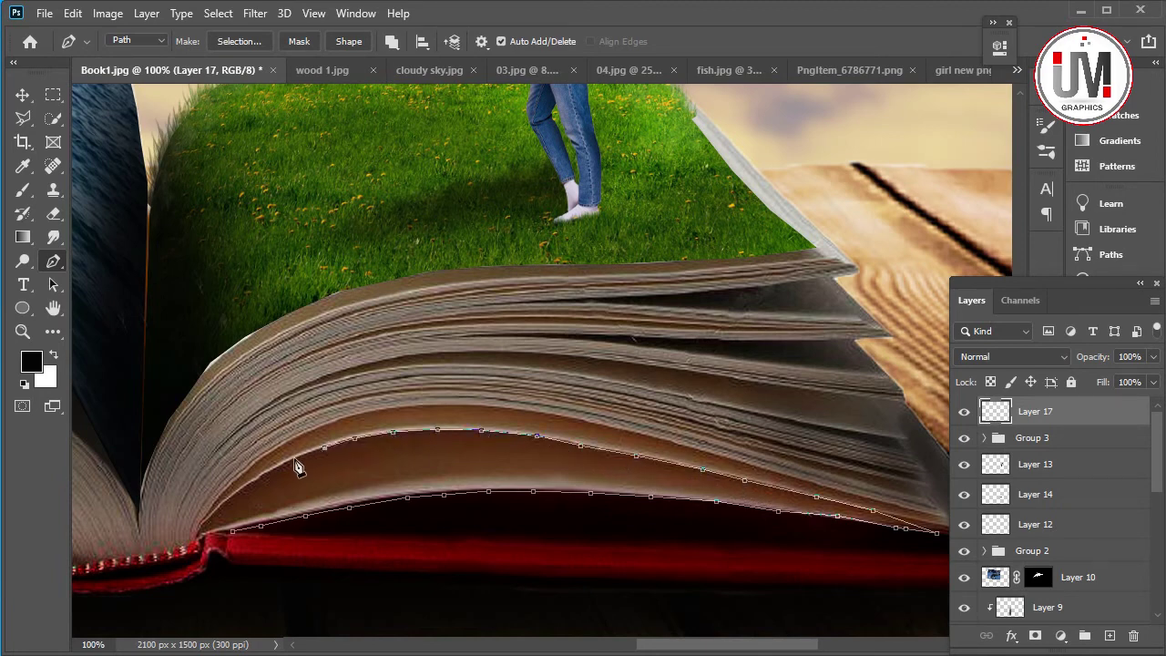
click(262, 474)
click(238, 491)
click(214, 515)
right_click(346, 465)
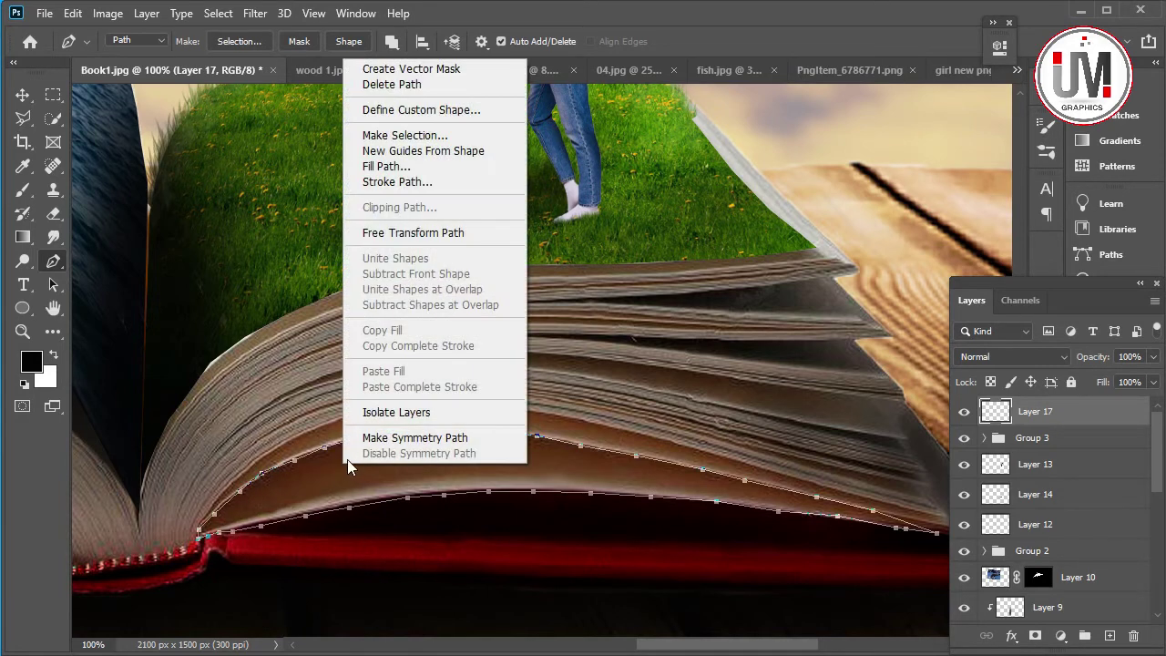
click(404, 135)
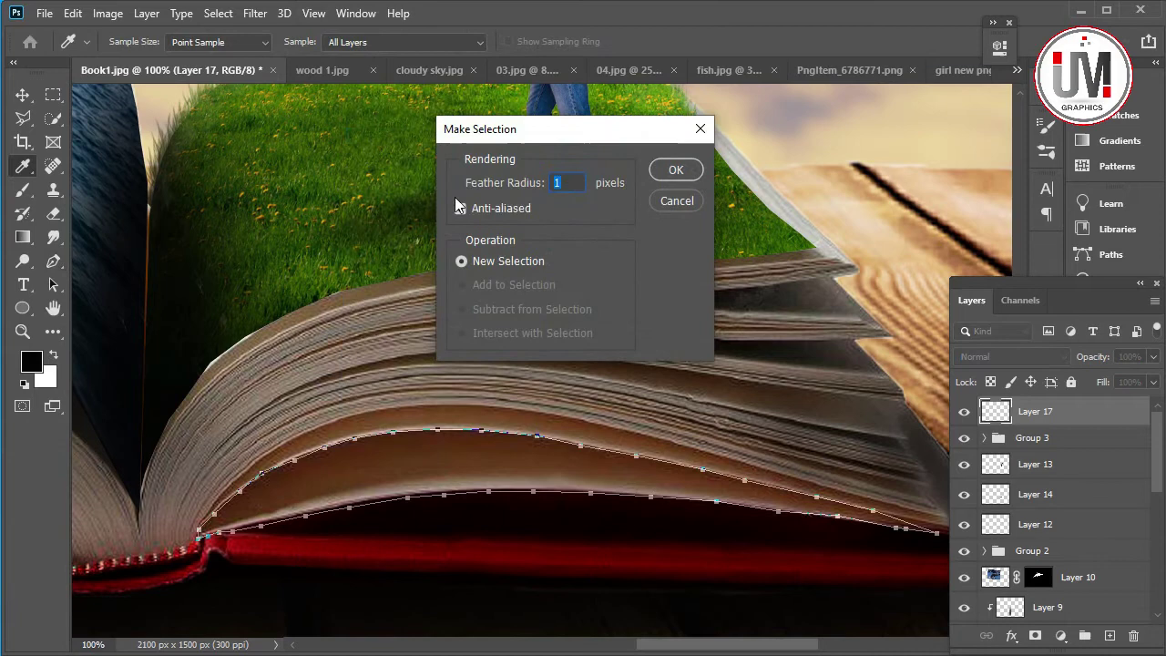
Load the 1 px feathered selection, shade it with a 152 px brush, then fit the view.
click(686, 171)
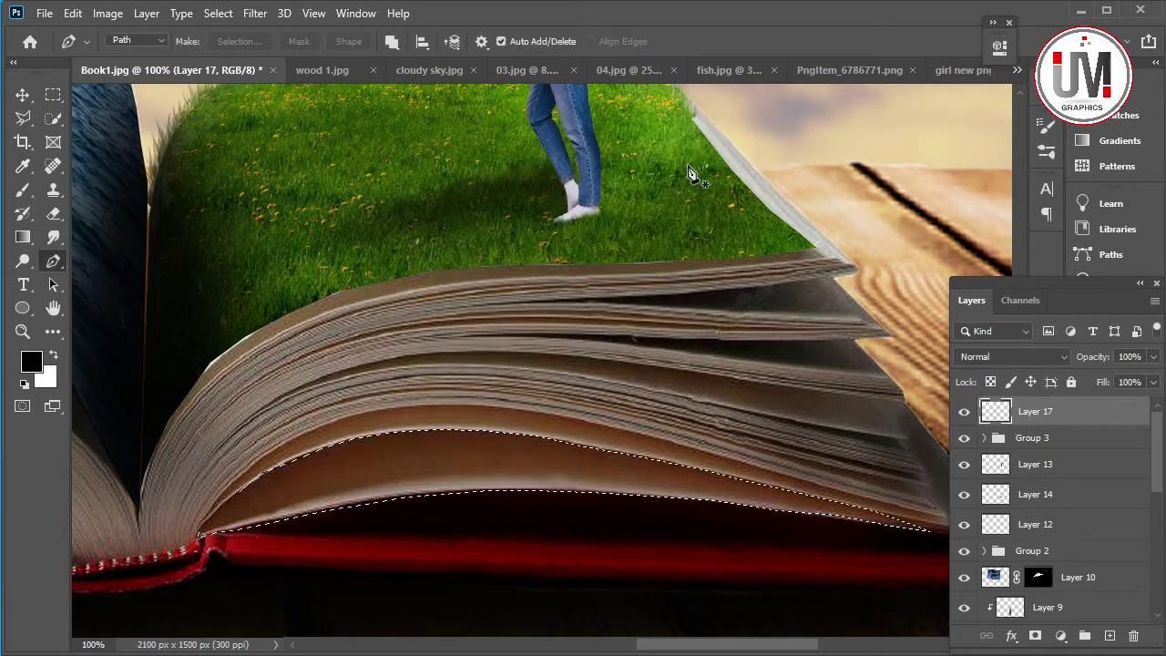
click(27, 198)
right_click(330, 428)
drag(507, 472, 489, 472)
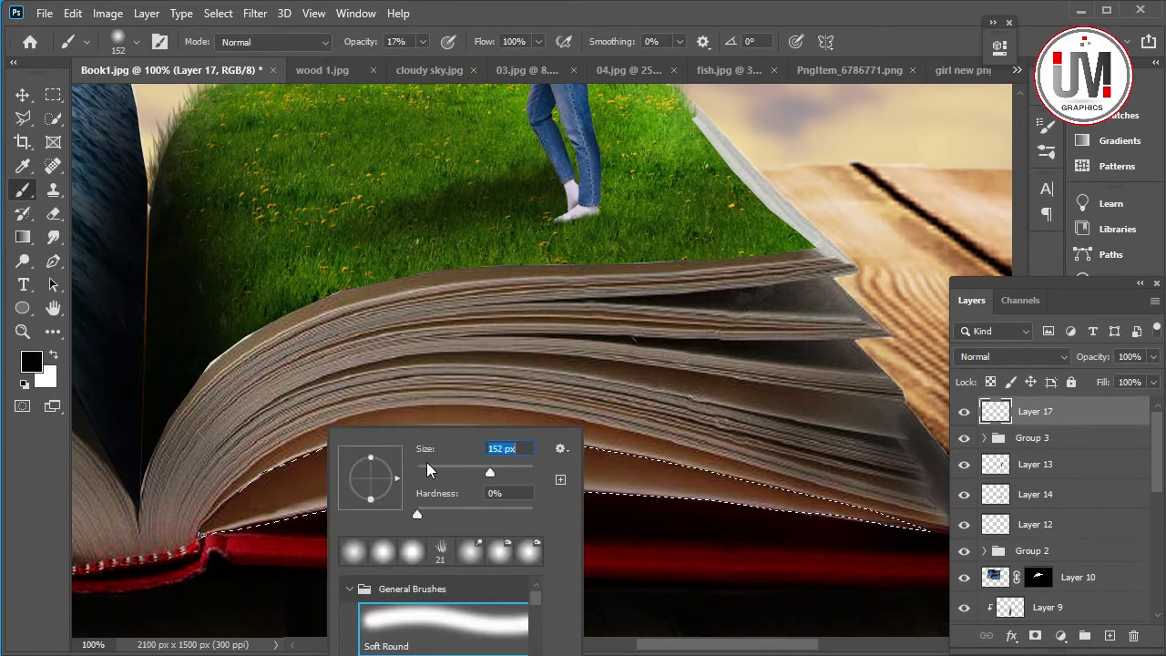
key(Return)
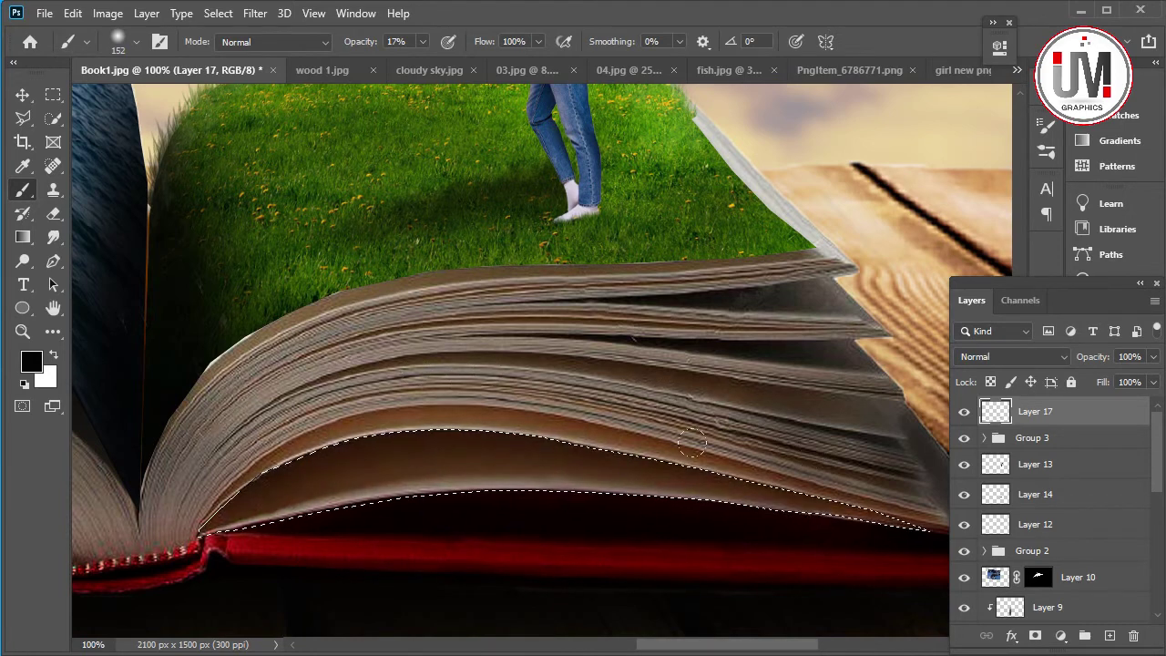
drag(702, 428, 143, 448)
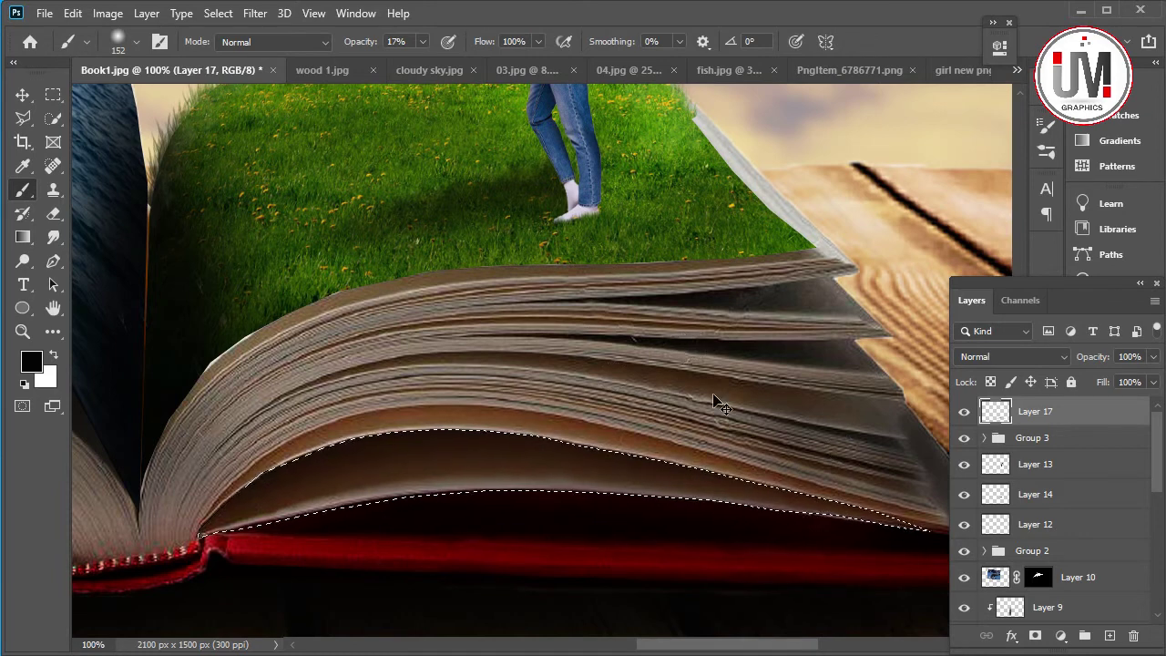
key(z)
key(ctrl+0)
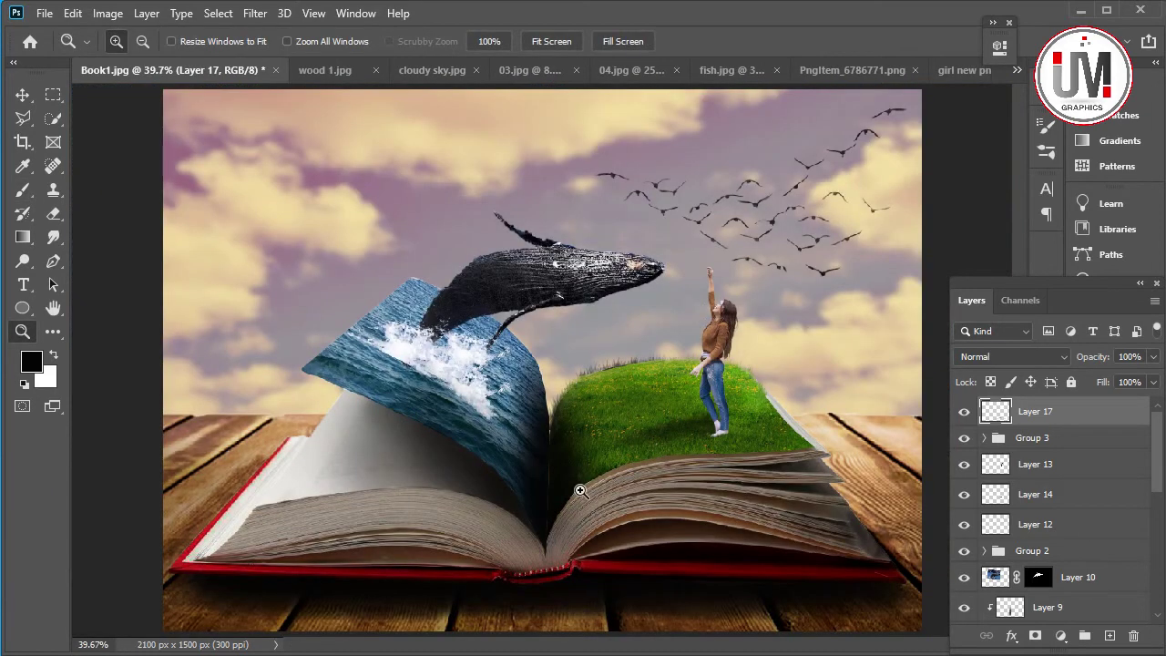
Zoom in on the book pages and add a new empty Layer 18.
click(372, 566)
click(255, 578)
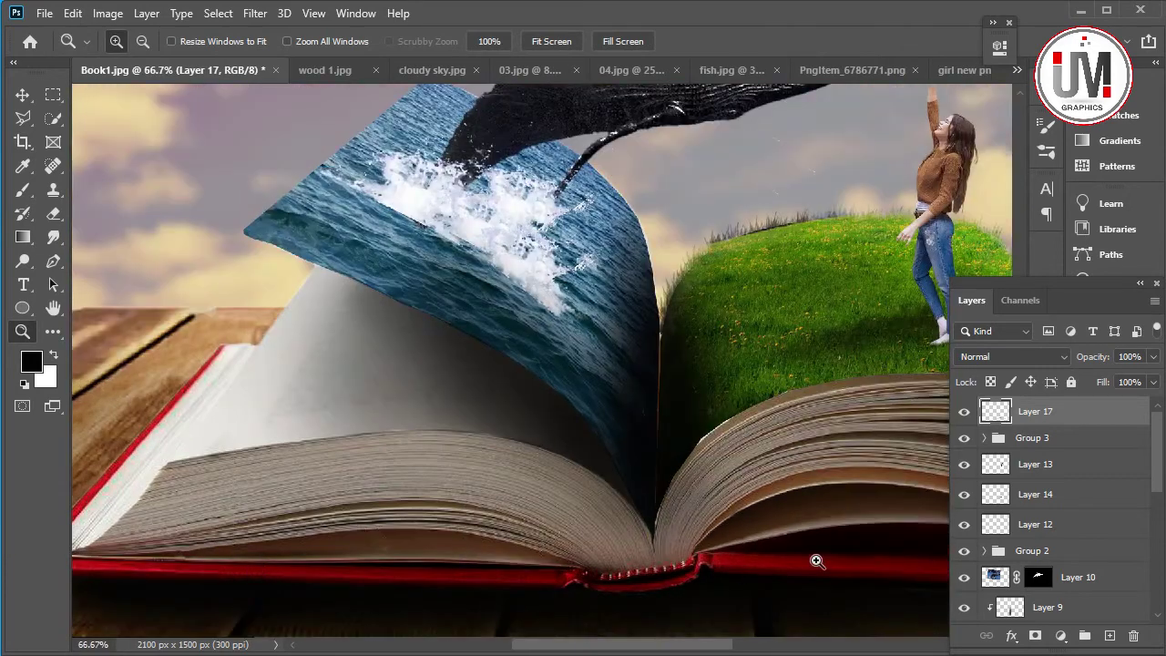
drag(750, 287, 282, 567)
click(1109, 635)
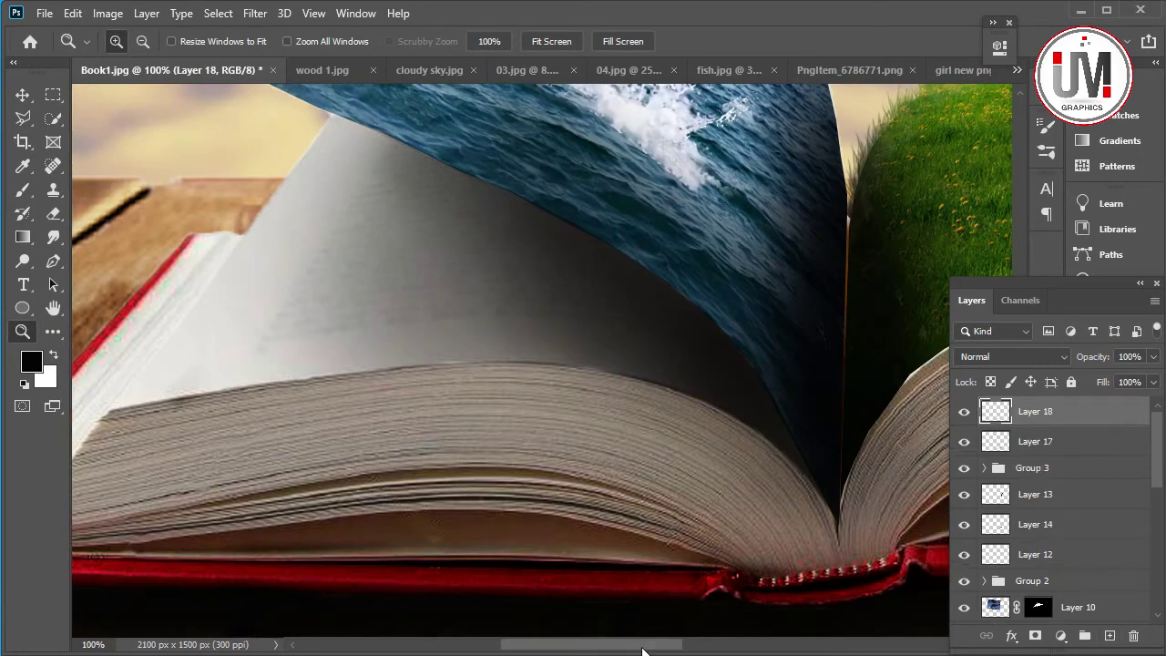
drag(647, 645, 624, 645)
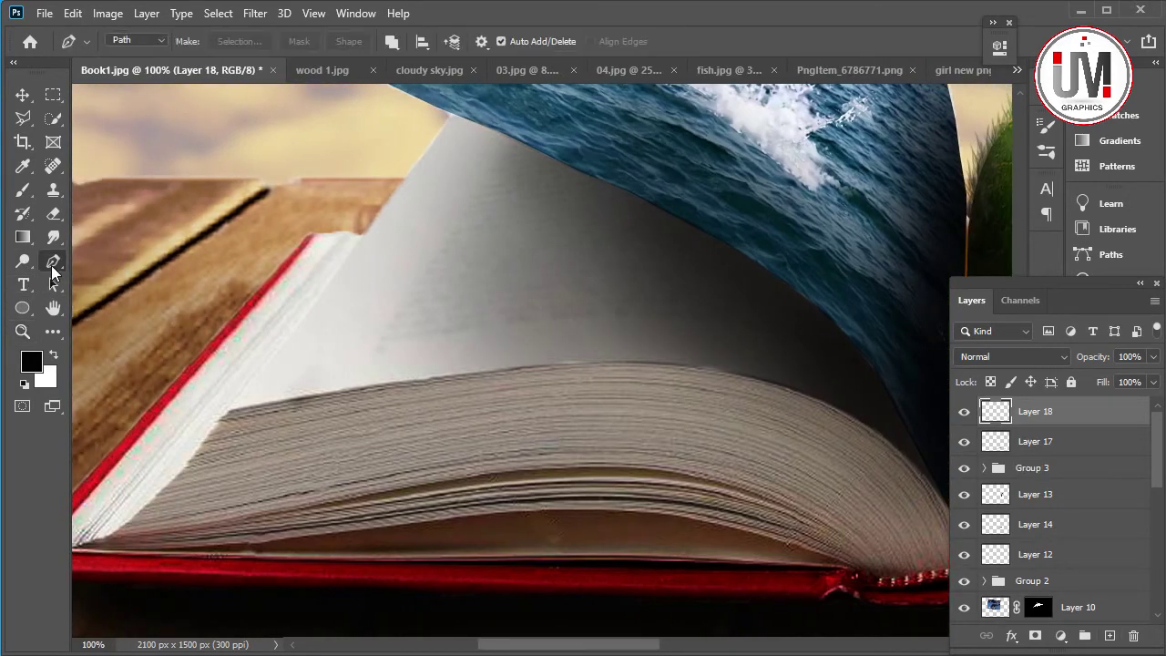
Trace a Pen path leftward along the lower edge of the left page stack.
click(53, 261)
click(717, 526)
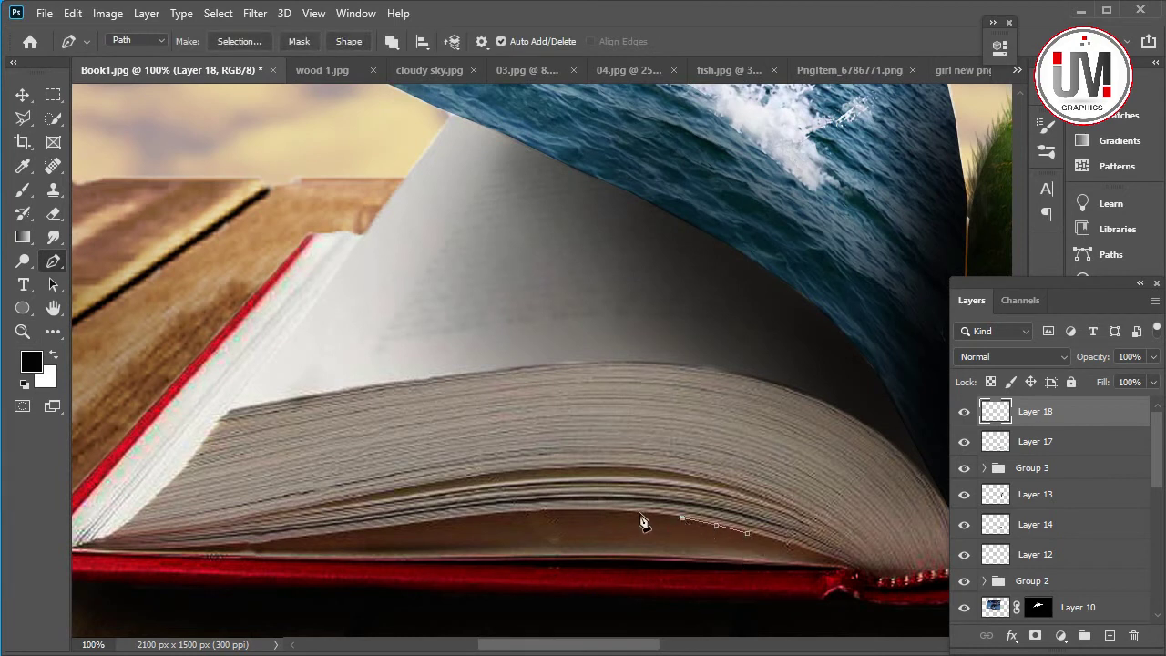
click(640, 512)
click(582, 511)
click(527, 511)
click(453, 520)
click(392, 526)
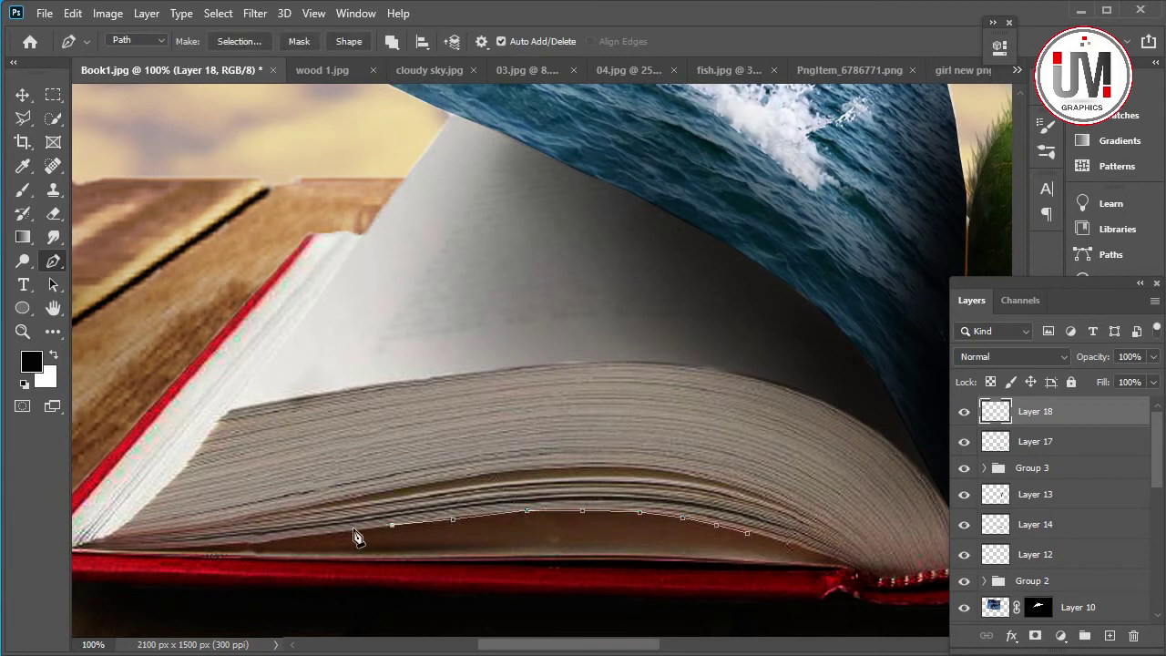
click(337, 532)
click(289, 537)
click(256, 542)
click(169, 550)
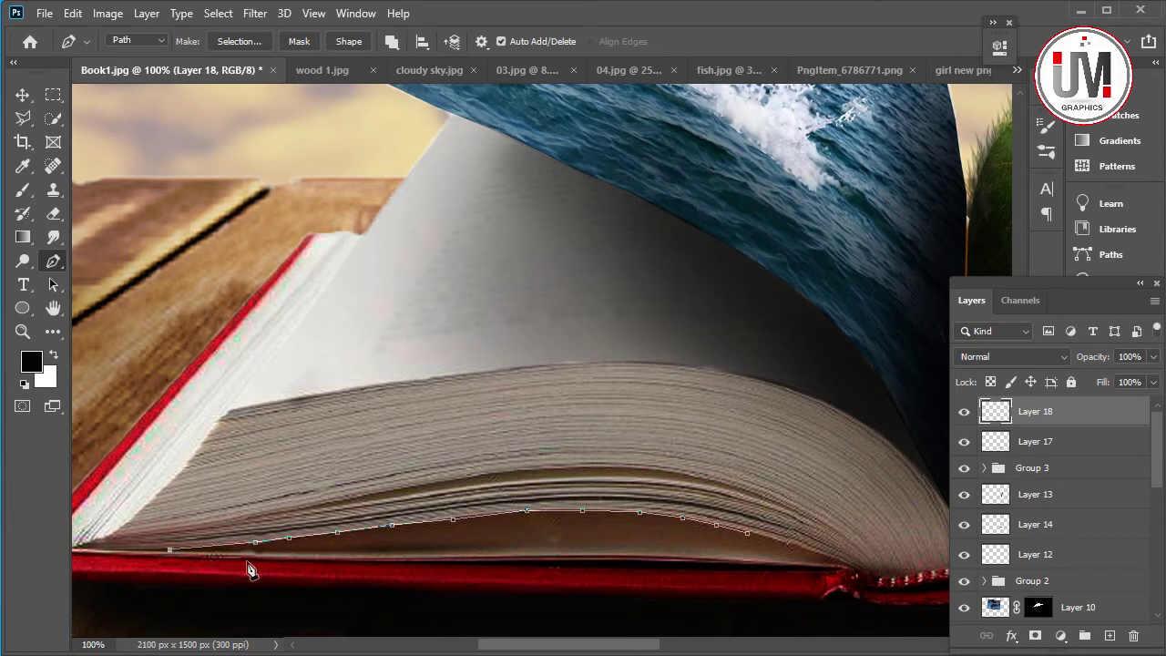
Run the path back along the red cover's top edge, close it, and make it a selection.
click(260, 553)
click(382, 554)
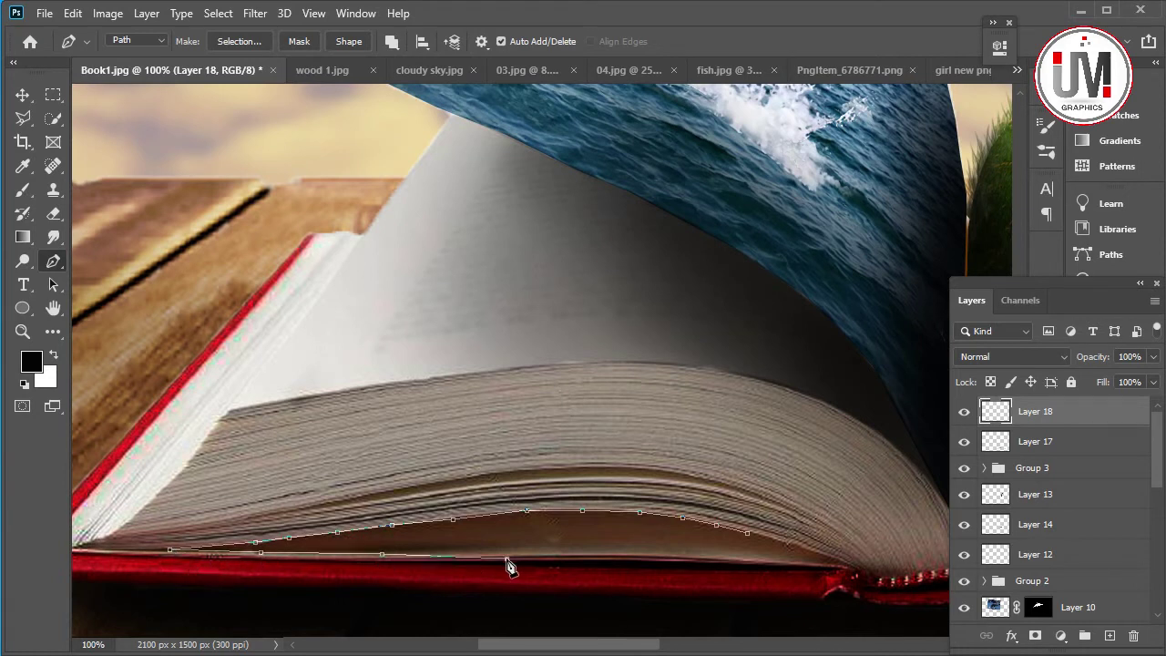
click(650, 557)
click(749, 565)
click(806, 565)
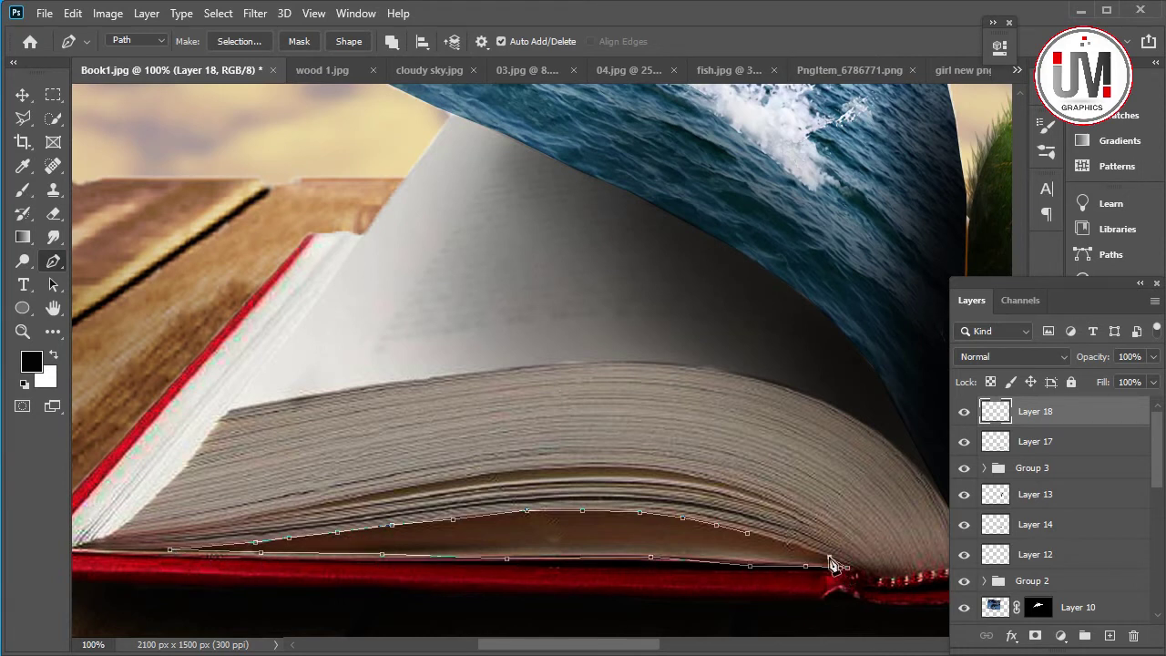
click(829, 557)
click(795, 544)
right_click(665, 542)
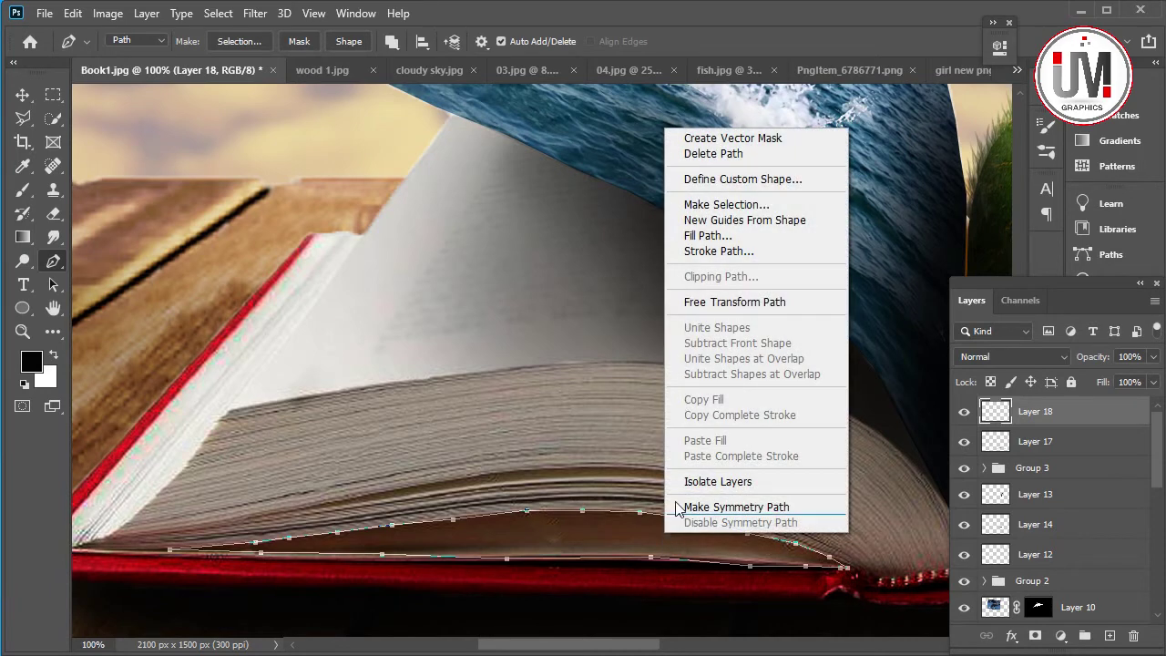
click(684, 200)
click(677, 173)
Shade the selected band above the red cover with eraser and brush, then deselect.
key(e)
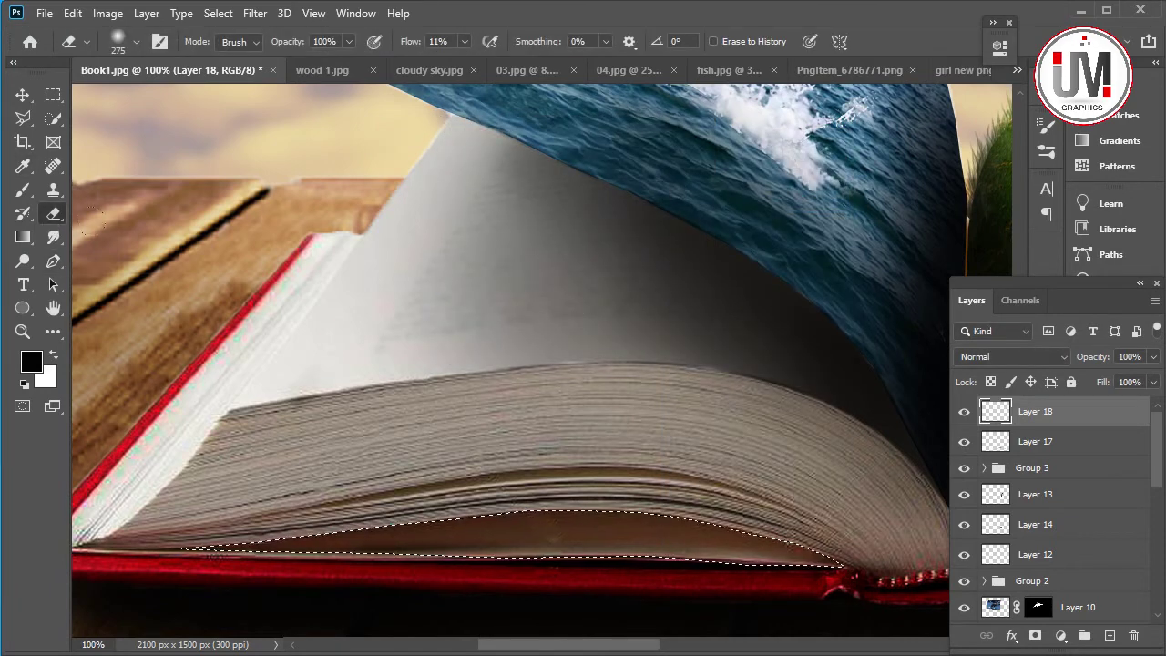
right_click(676, 450)
key(Return)
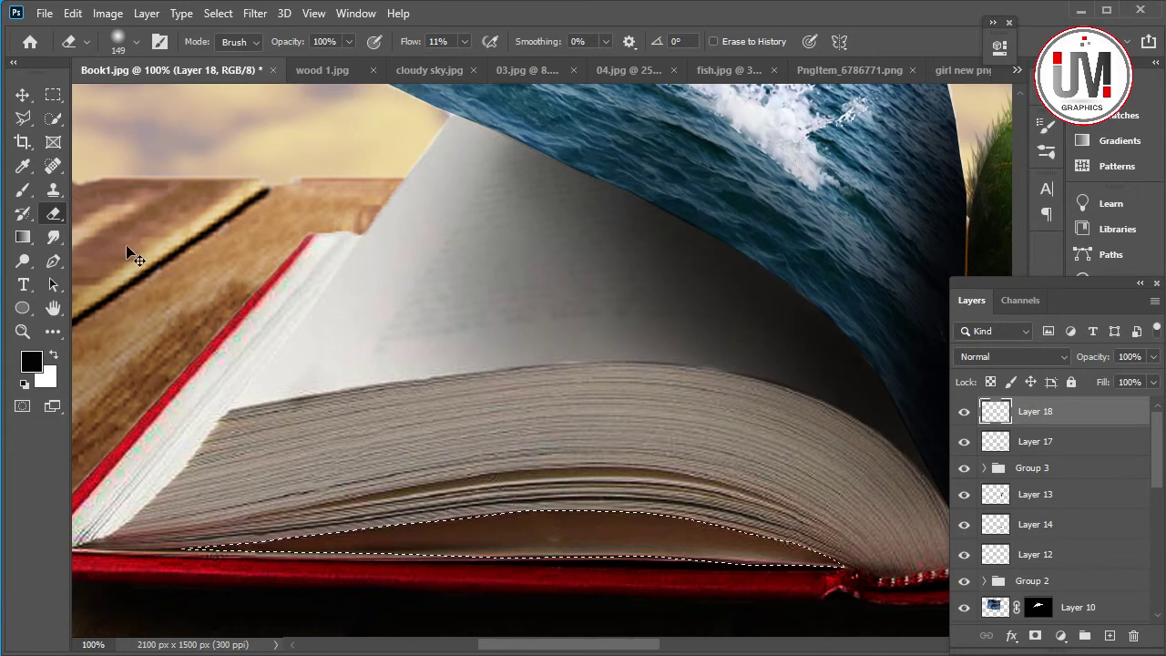
key(b)
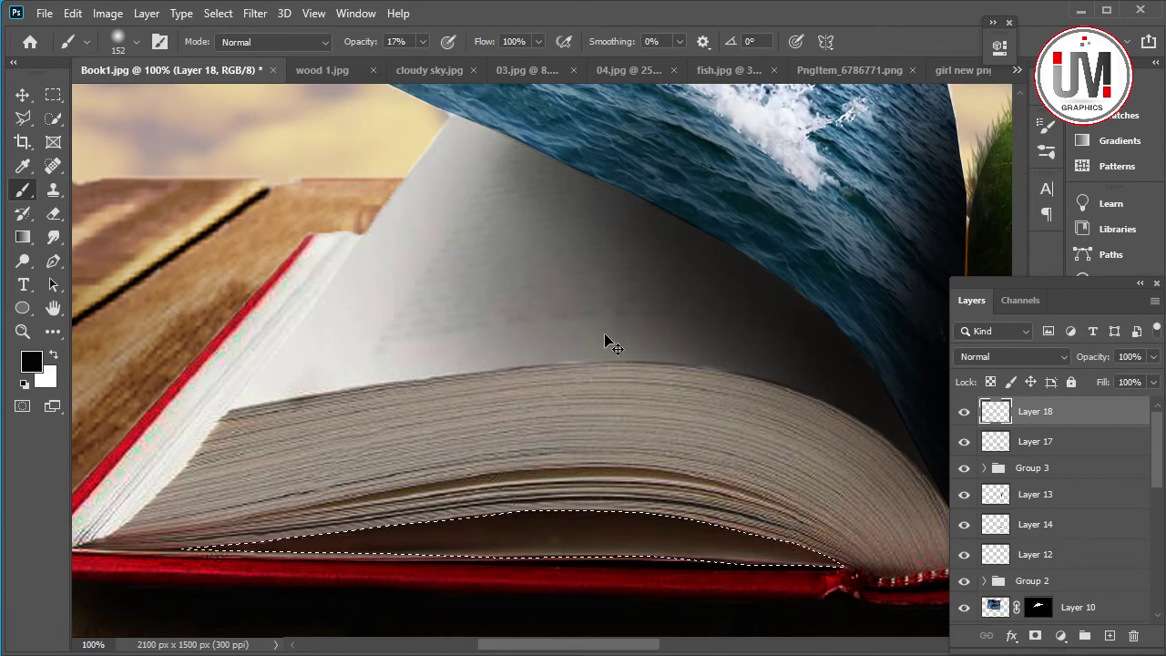
key(ctrl+d)
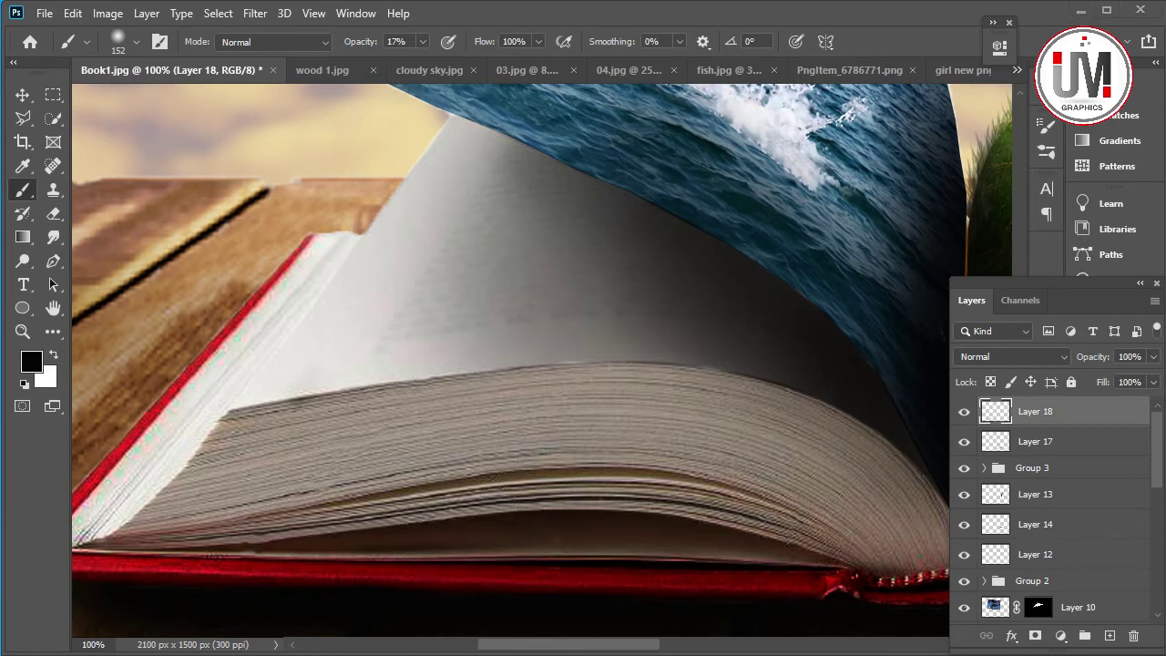
Group Layer 17 and Layer 18 into Group 4 and fit the whole image on screen.
shift+click(1082, 443)
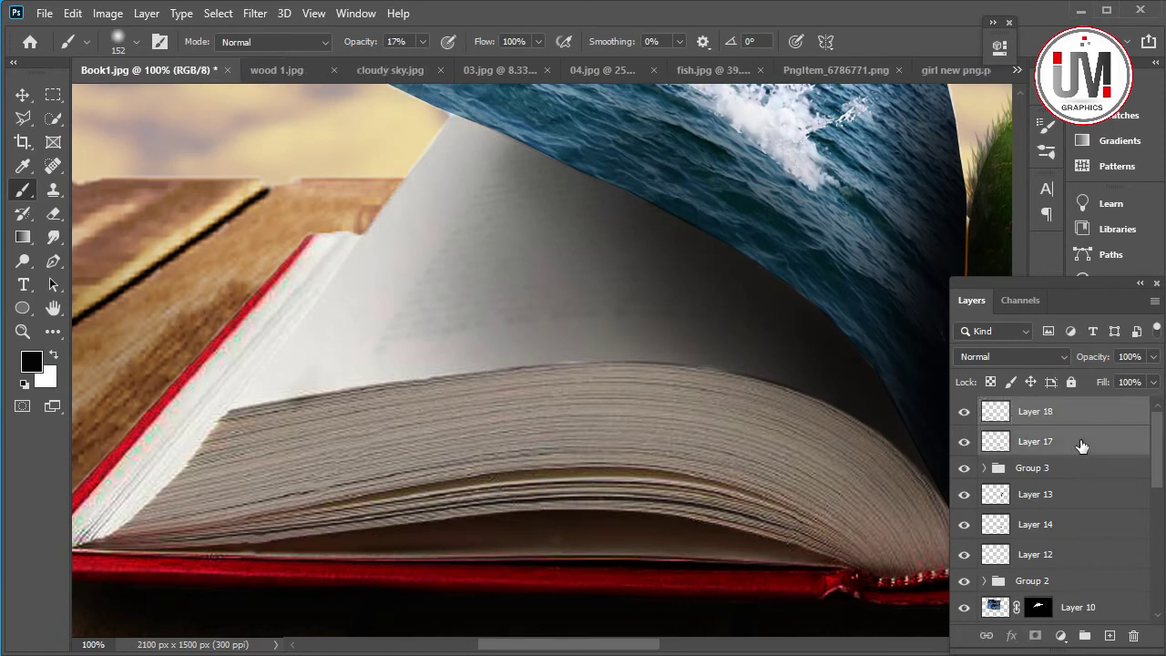
key(ctrl+g)
click(23, 331)
right_click(279, 366)
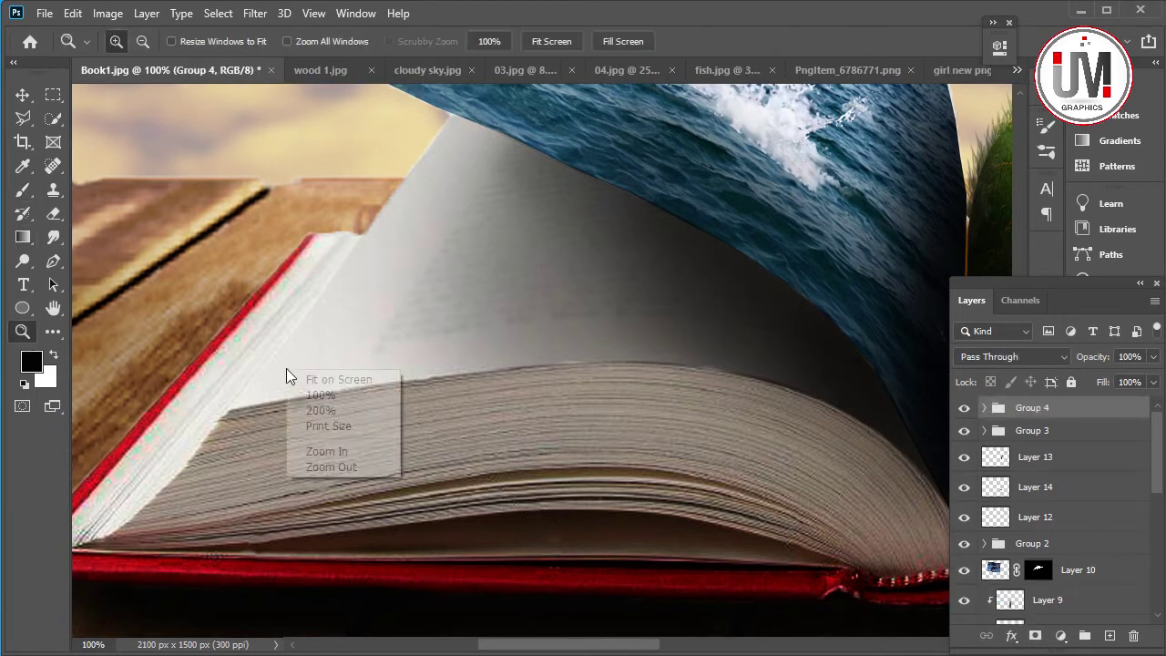
click(286, 377)
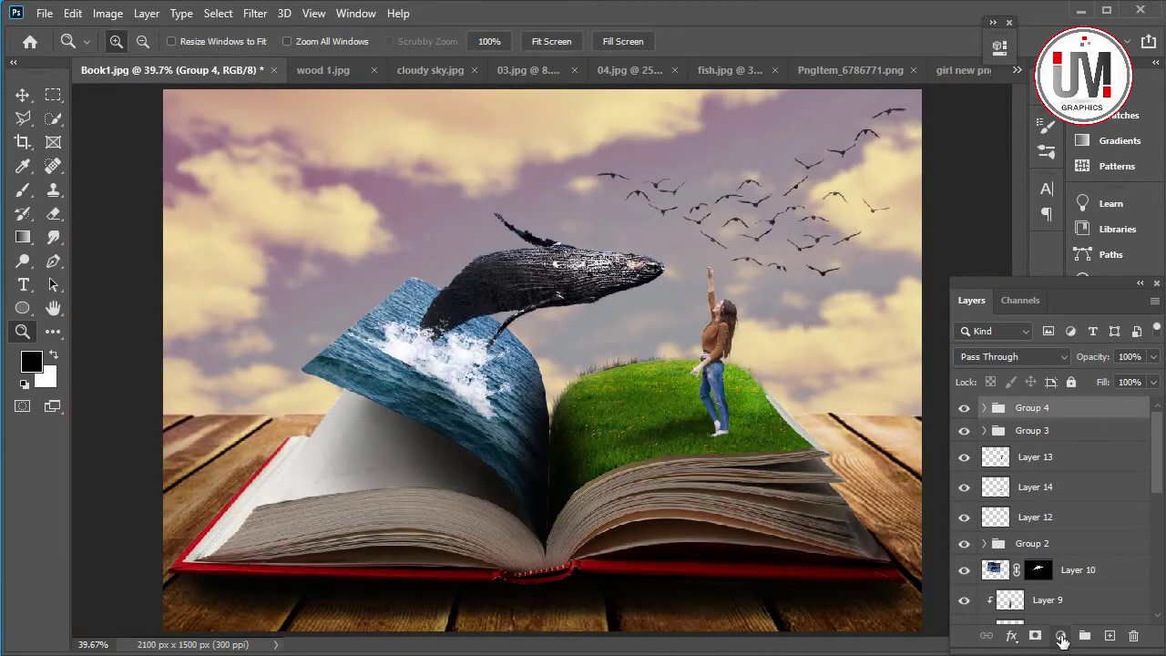
Add a Gradient Map adjustment and set its dark stop to violet 4310e9.
click(1061, 635)
click(1057, 604)
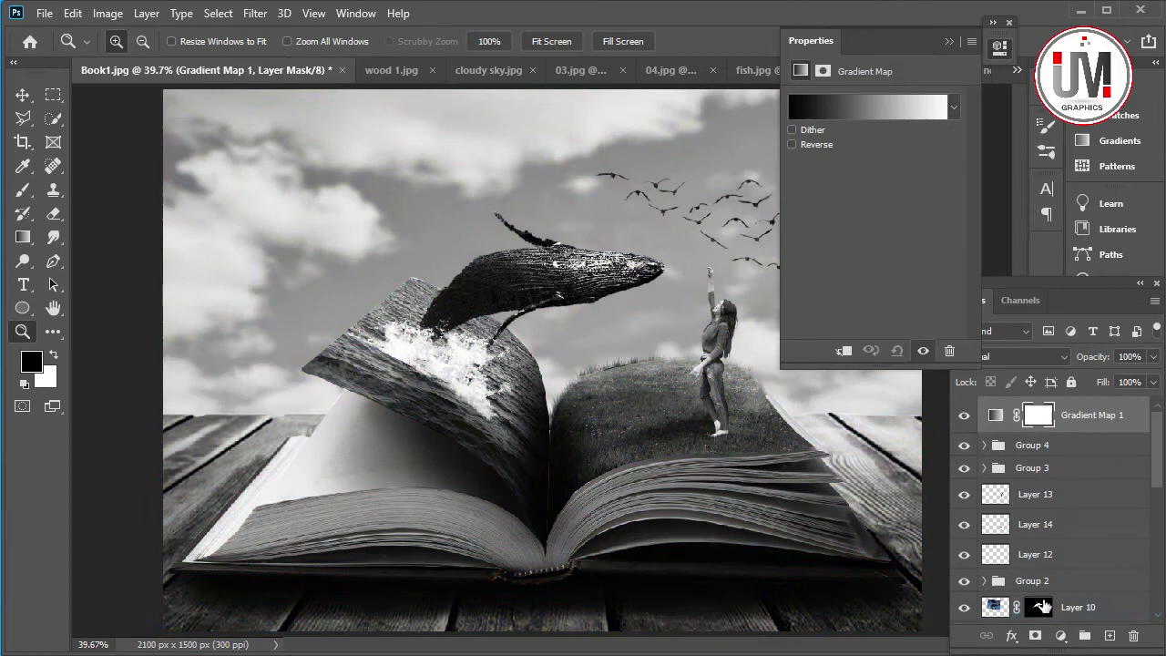
click(862, 113)
click(390, 389)
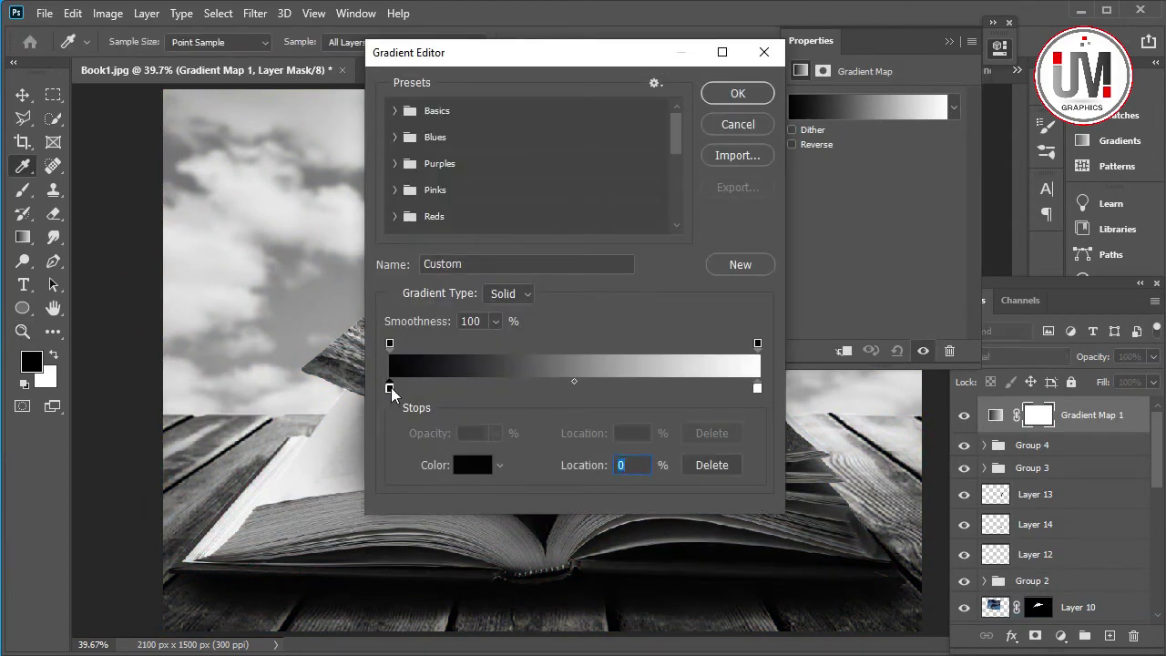
click(455, 465)
drag(512, 283, 524, 262)
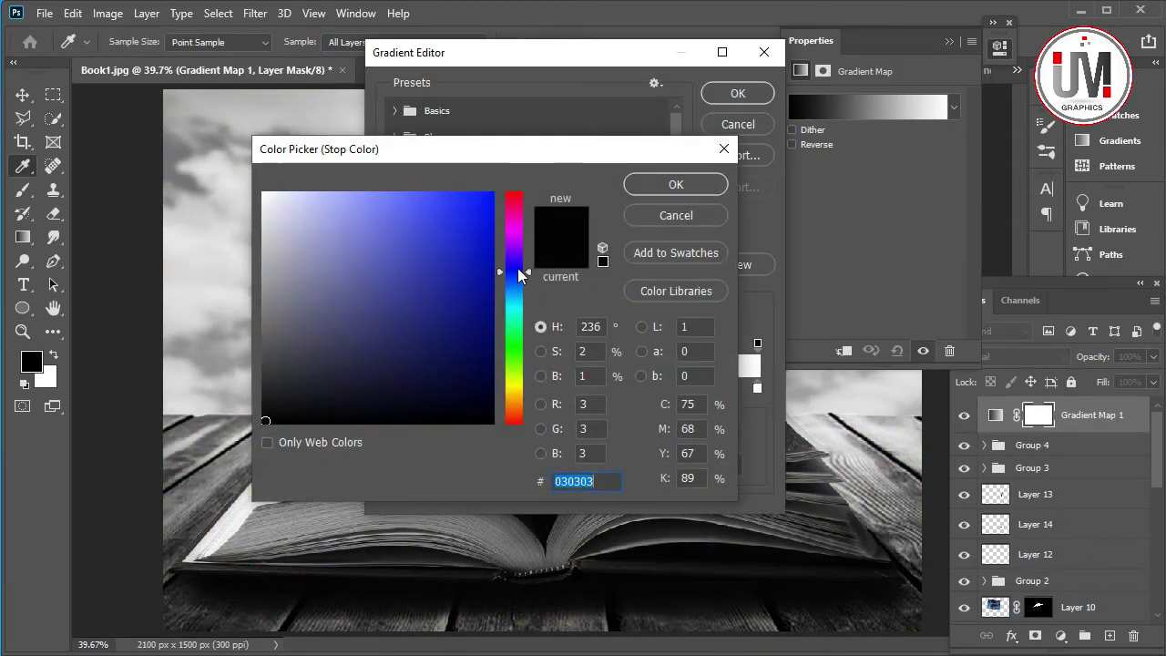
click(481, 230)
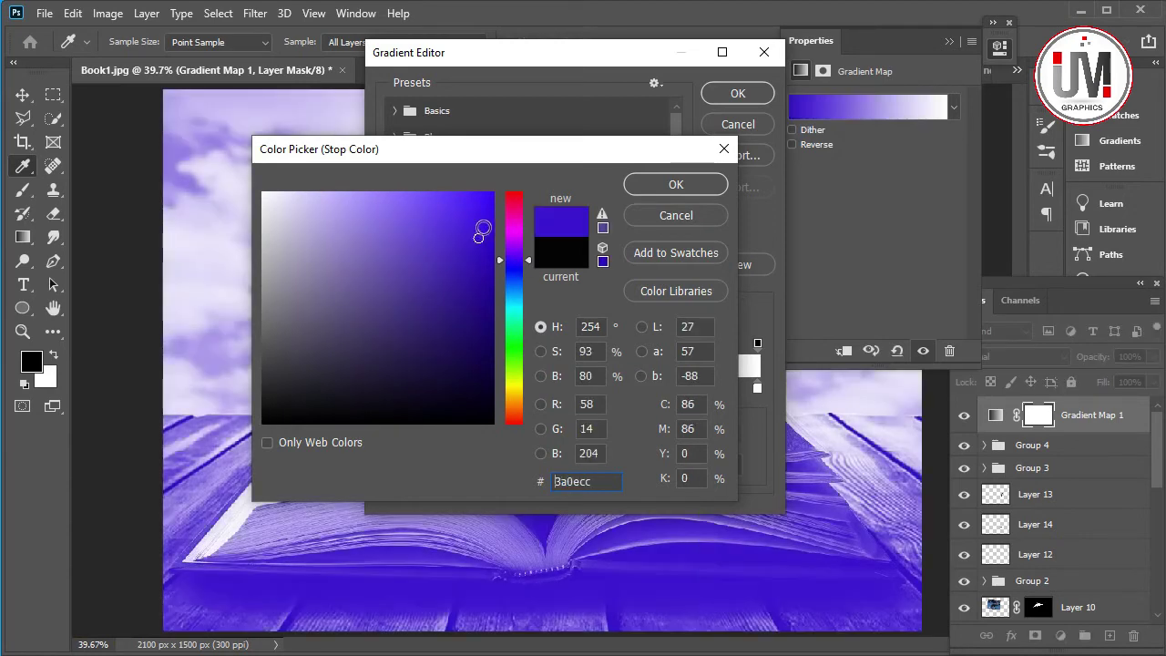
click(467, 217)
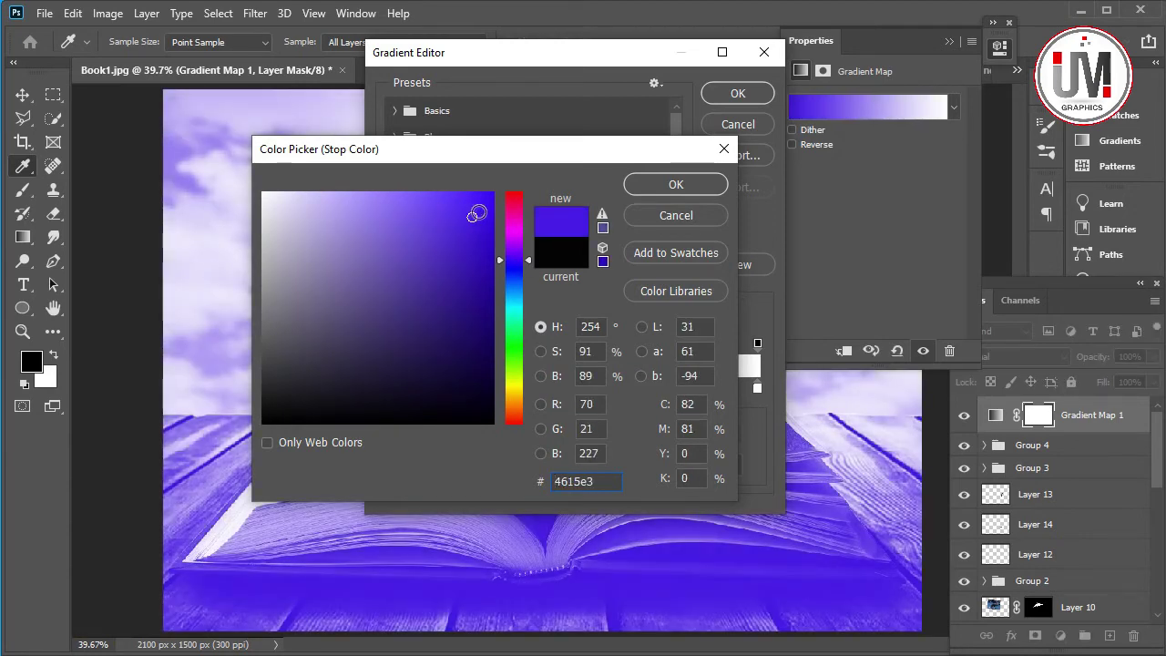
click(478, 211)
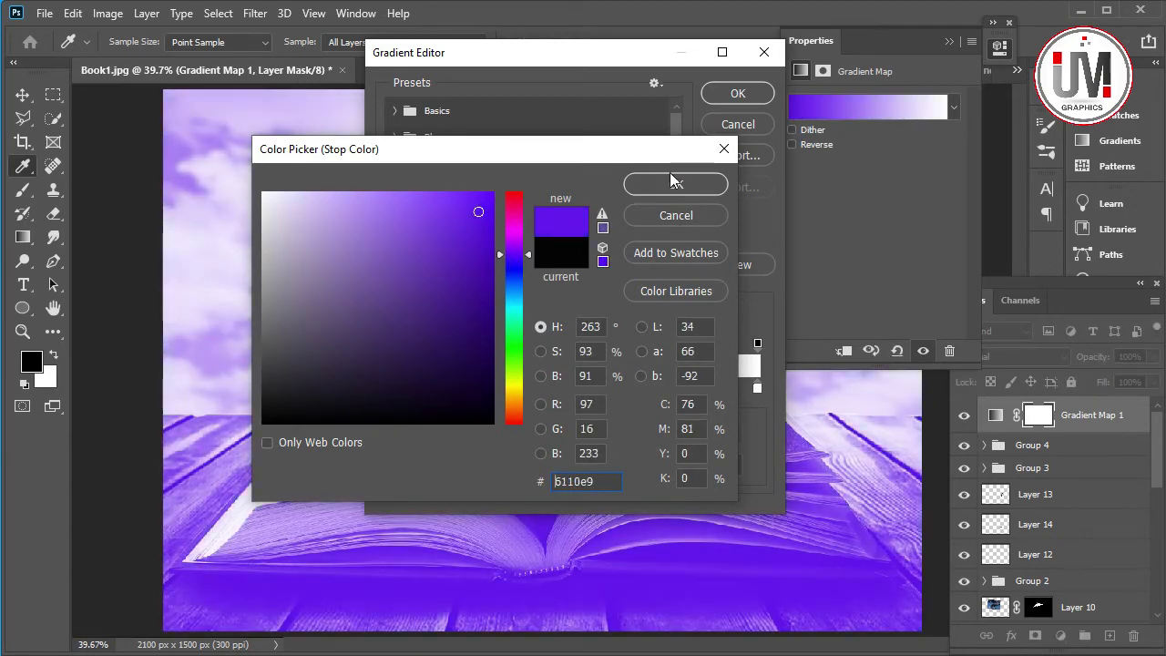
click(672, 183)
Set the light stop to orange fb9107, apply the gradient, and fade it to 22% opacity.
click(756, 388)
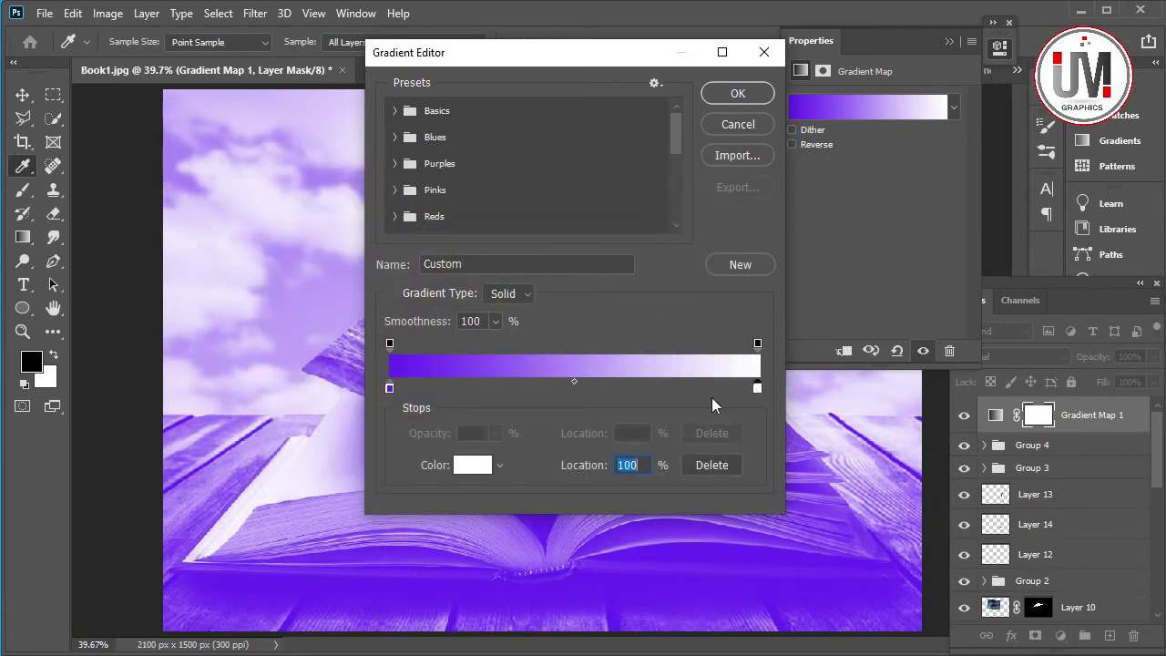
click(469, 466)
mouse_move(513, 250)
mouse_down()
mouse_move(513, 420)
mouse_move(513, 398)
mouse_up()
drag(490, 209, 487, 195)
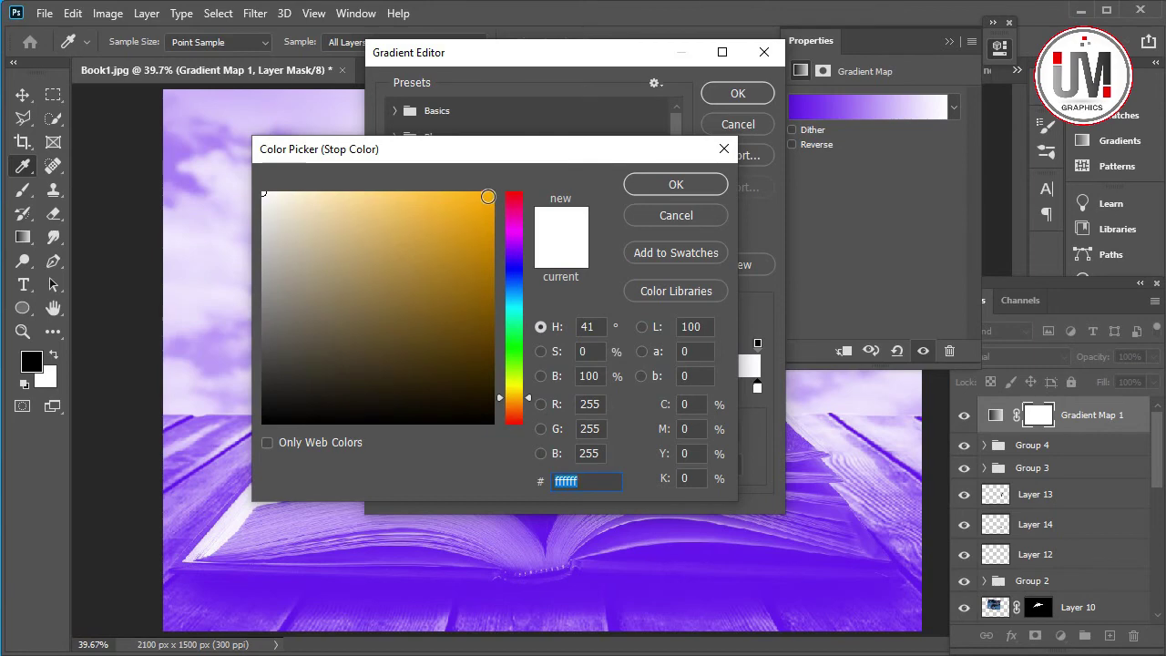
click(516, 401)
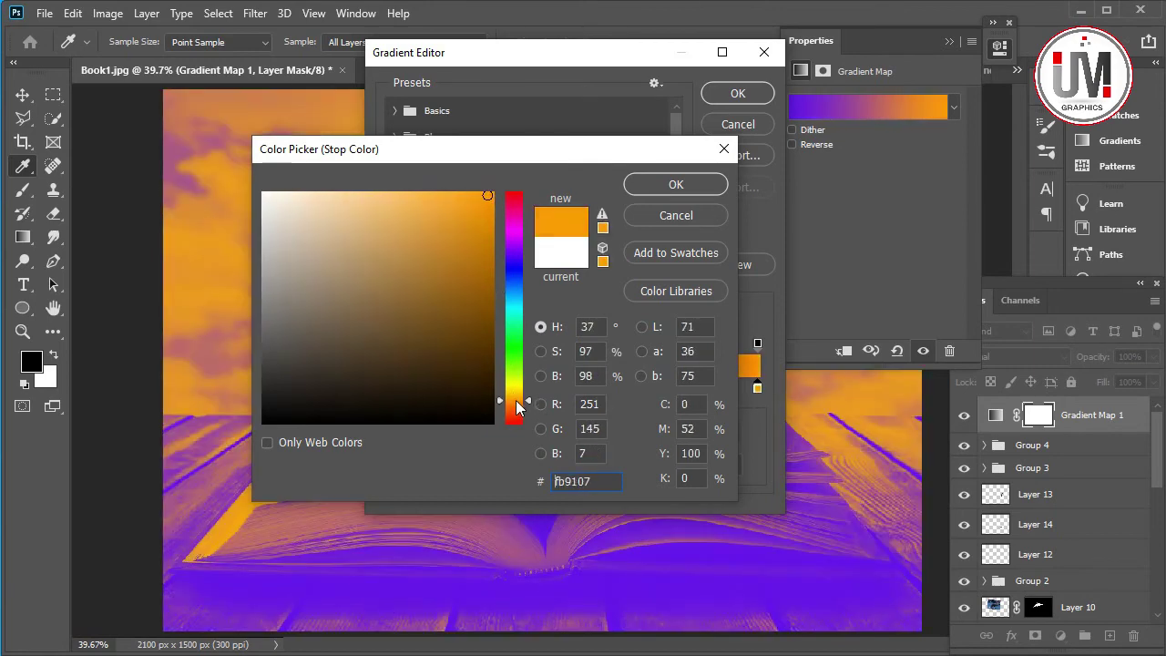
click(516, 404)
click(675, 187)
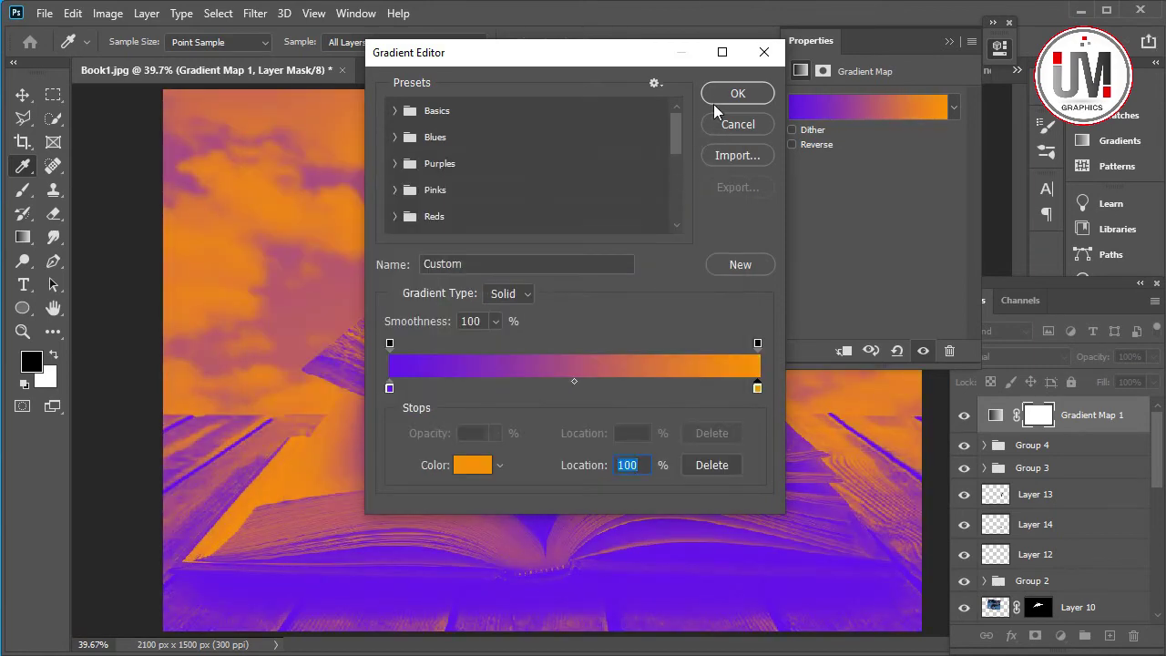
click(715, 99)
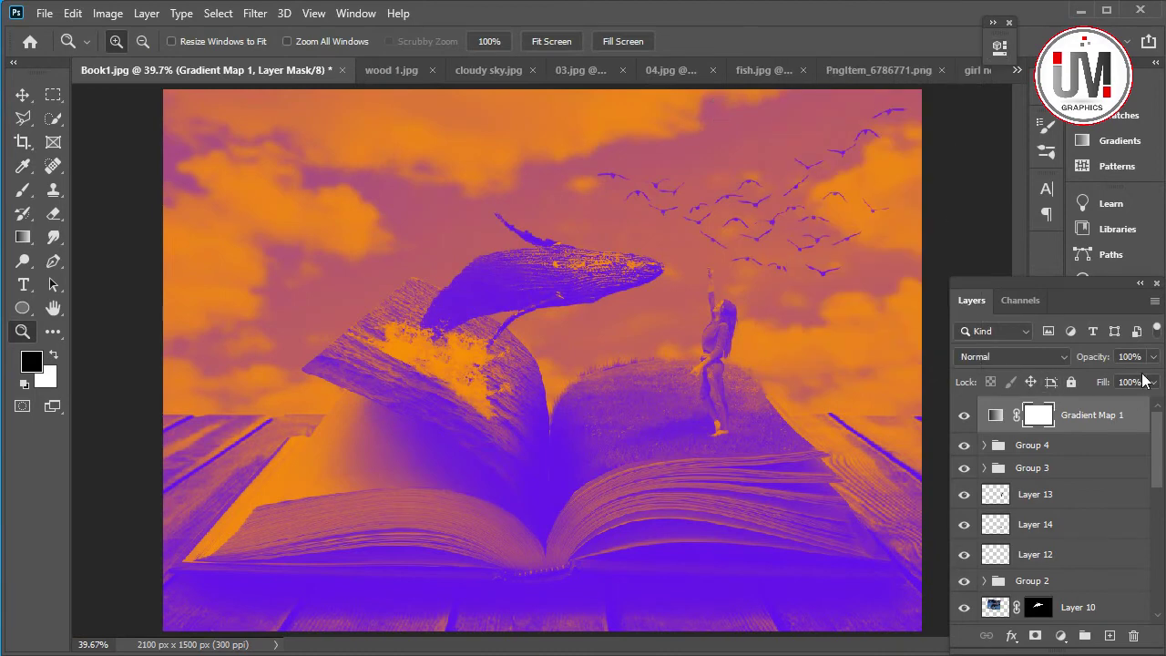
click(1150, 382)
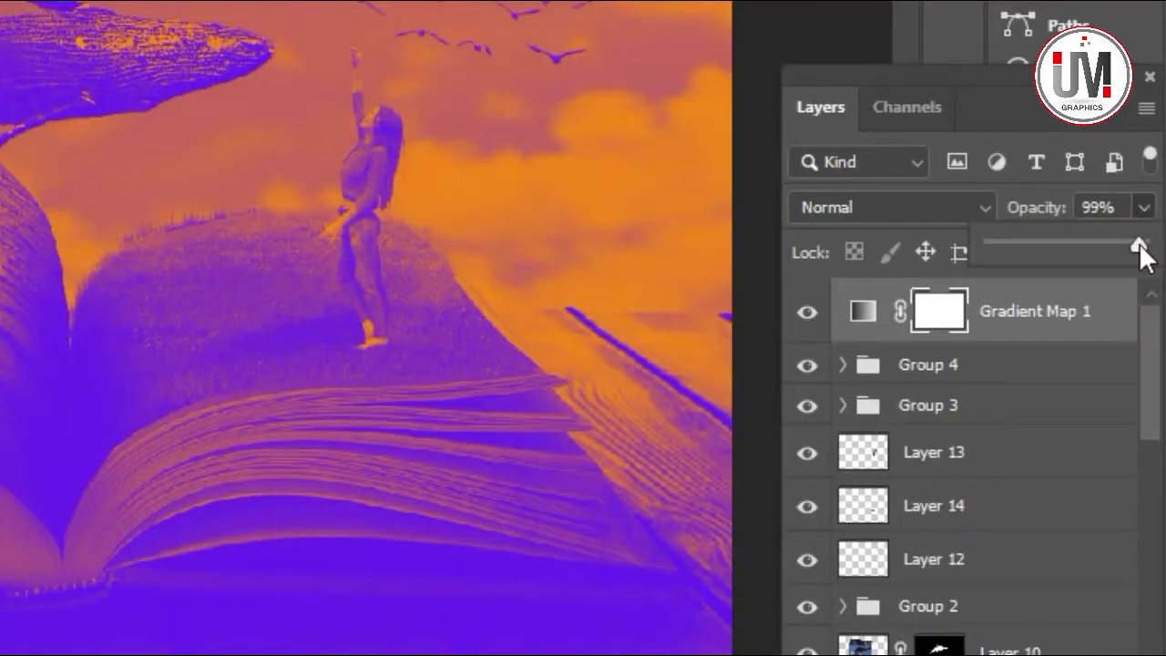
drag(1140, 246, 1024, 246)
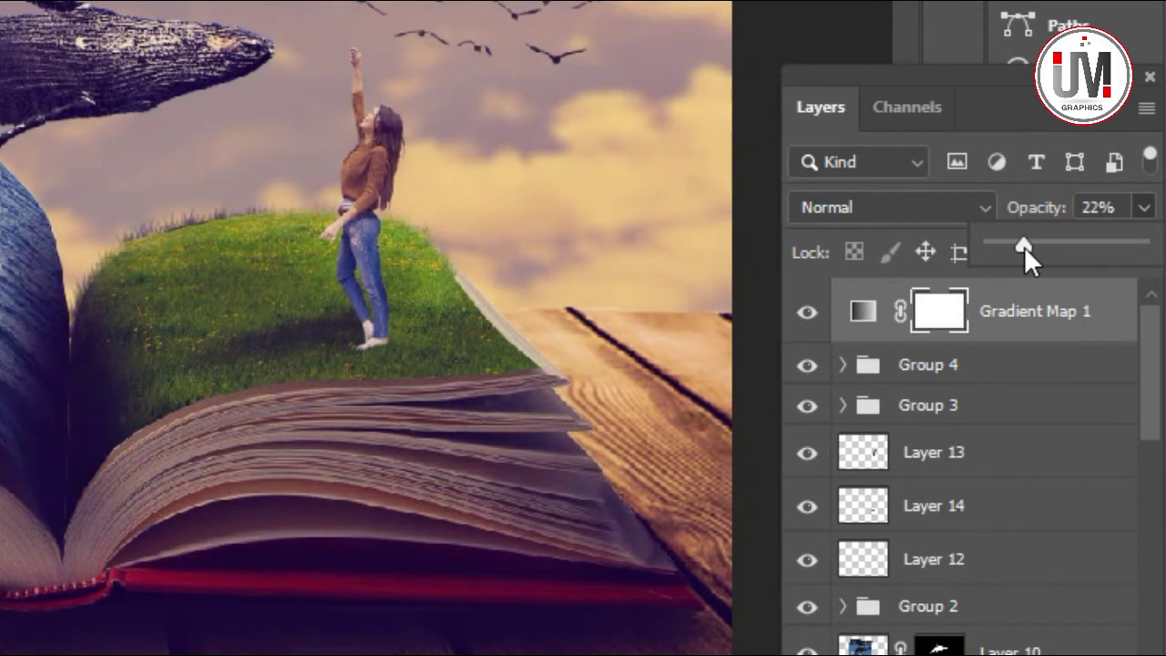
click(1143, 208)
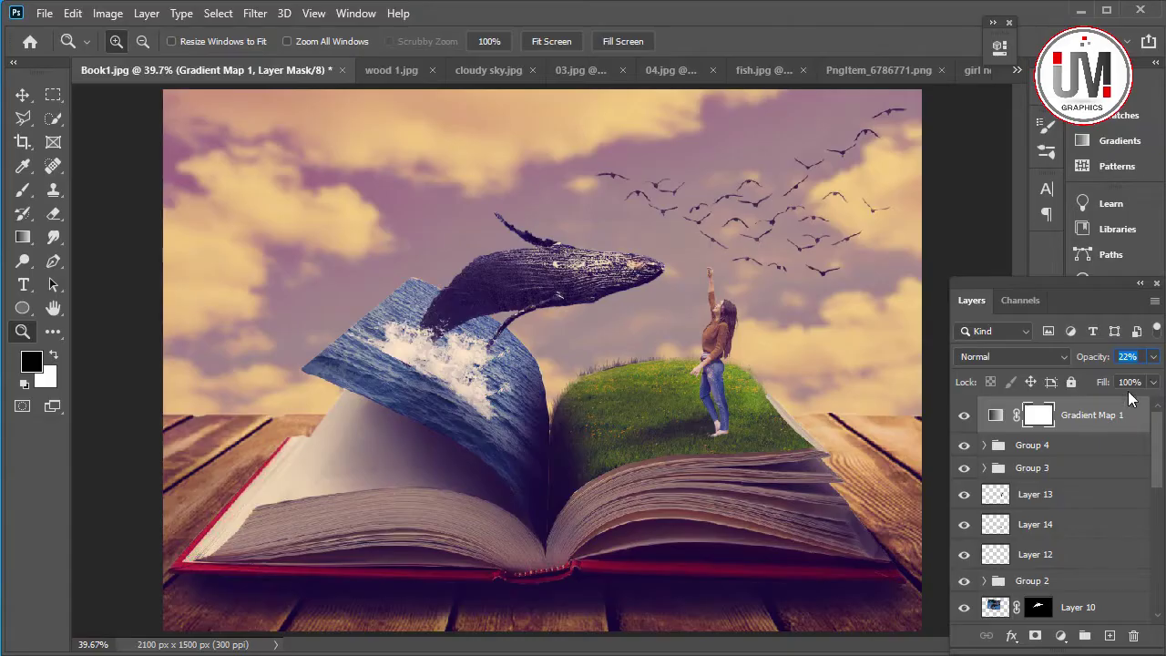
Add a new layer above the gradient map and load a large soft pale-tan brush.
click(1109, 635)
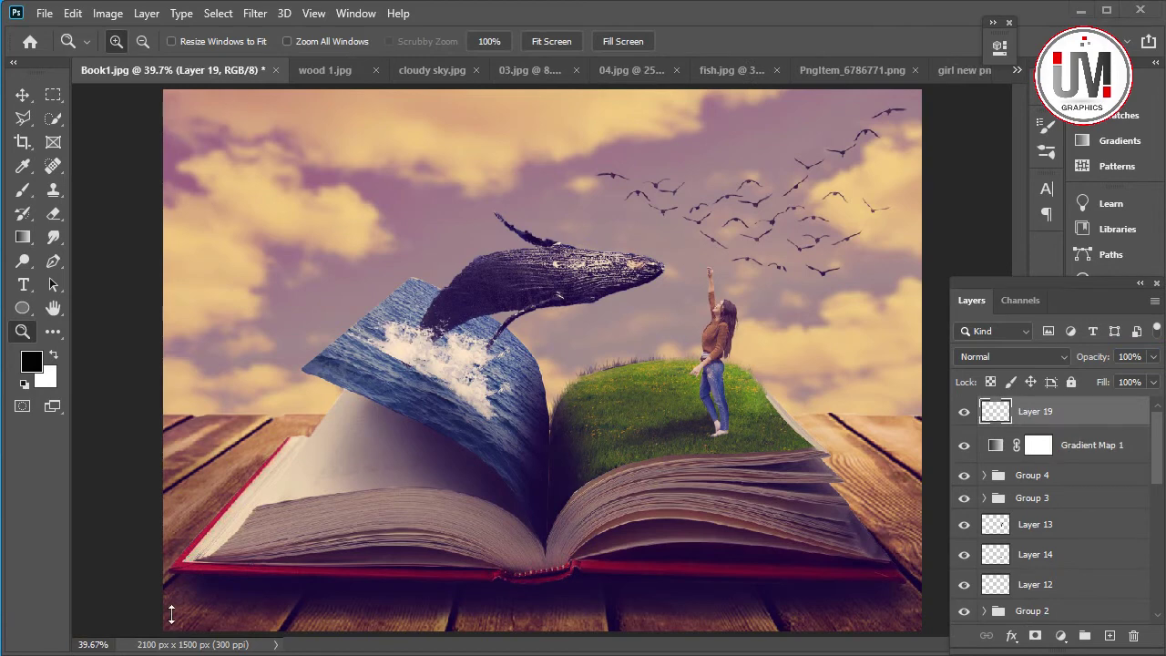
click(25, 192)
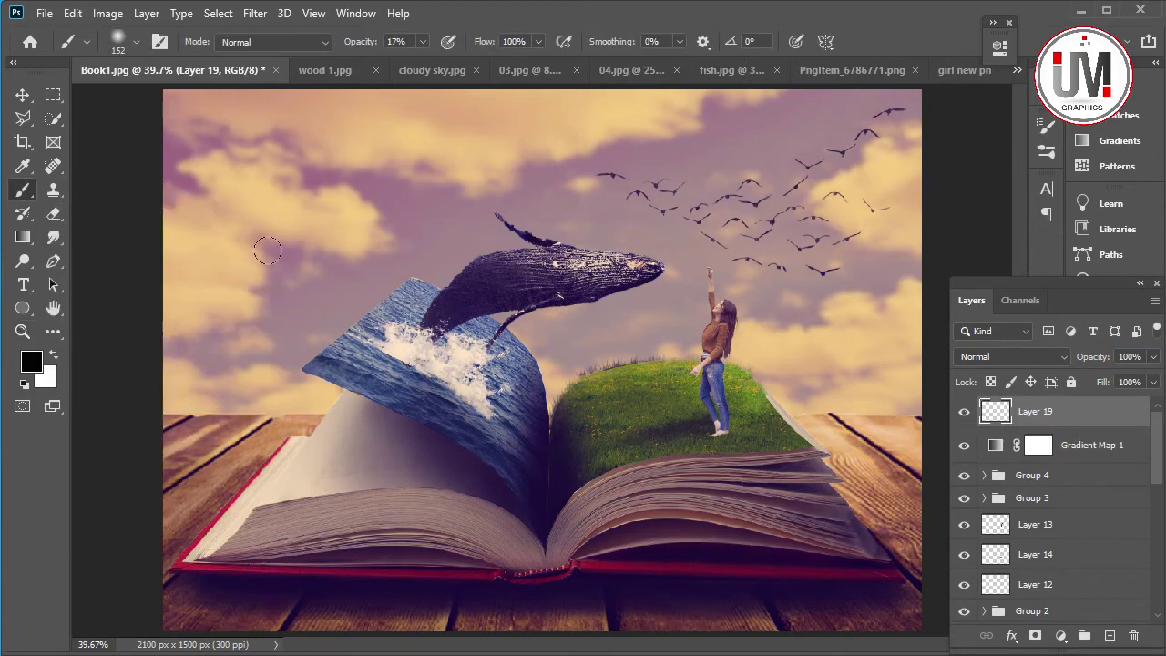
click(31, 362)
mouse_move(468, 279)
mouse_down()
mouse_move(378, 239)
mouse_move(359, 199)
mouse_move(319, 197)
mouse_up()
click(676, 185)
right_click(682, 326)
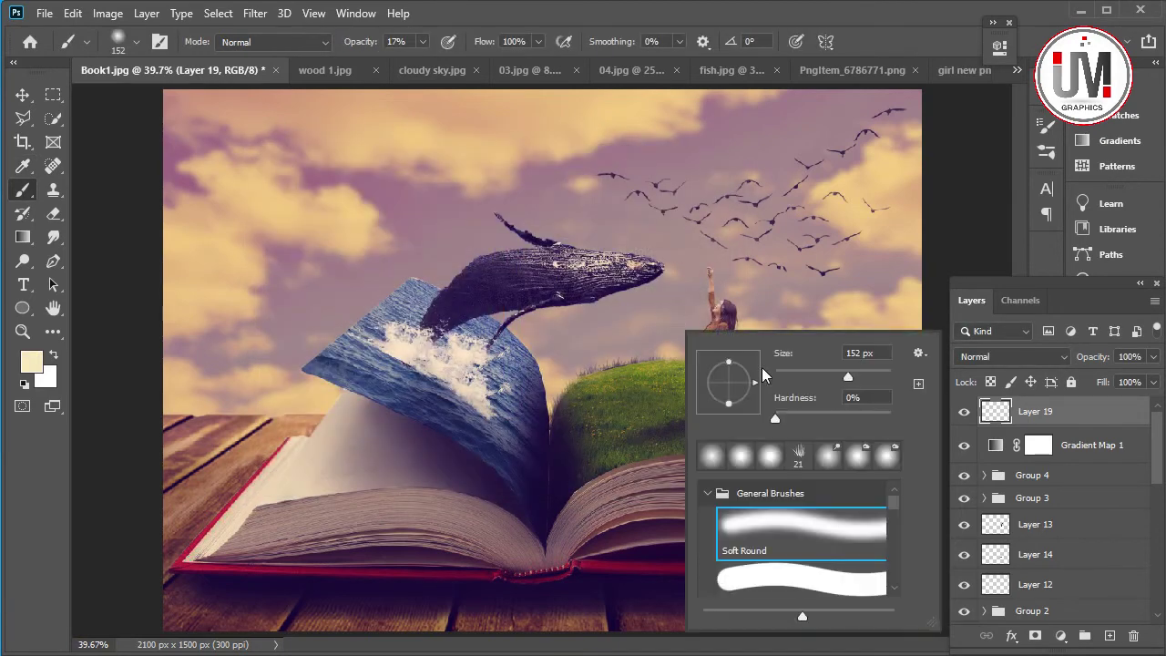
drag(872, 375, 885, 375)
Paint soft tan glows around the girl, sky and wood, blended as Soft Light at 41% brush opacity.
click(422, 42)
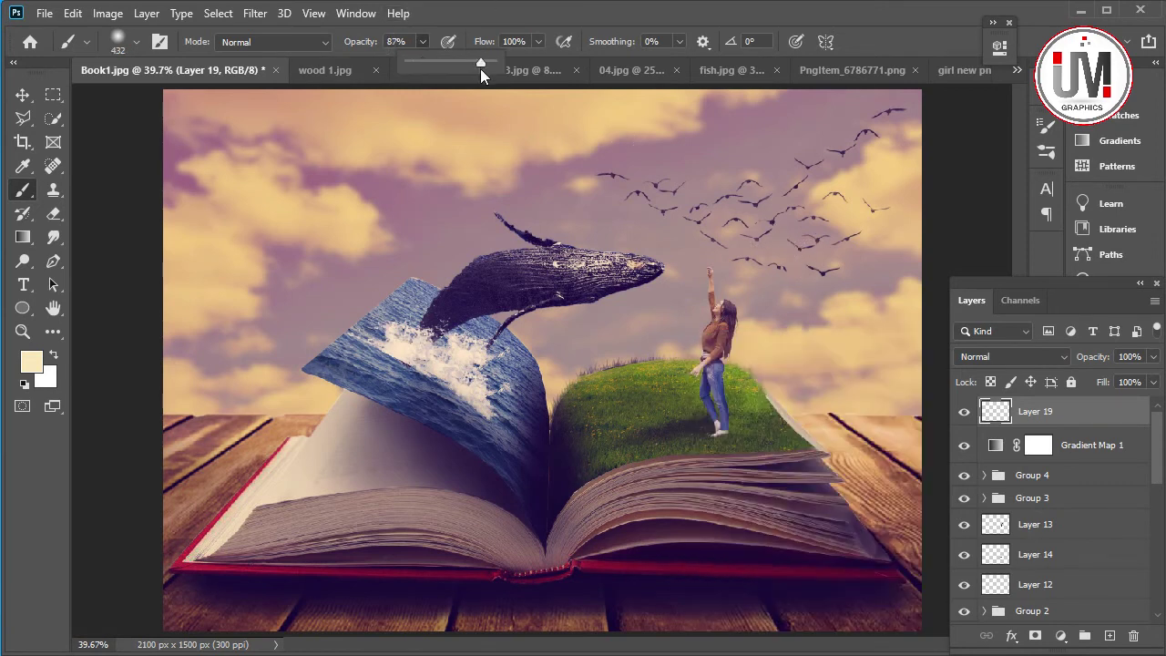
drag(820, 365, 834, 237)
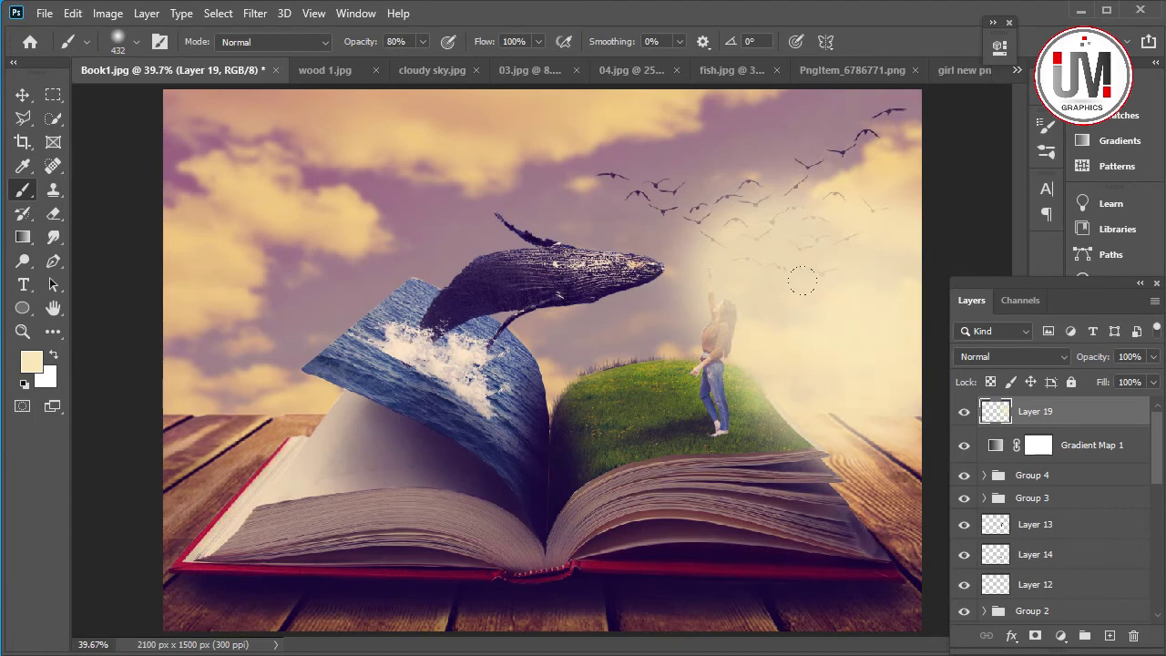
click(1045, 364)
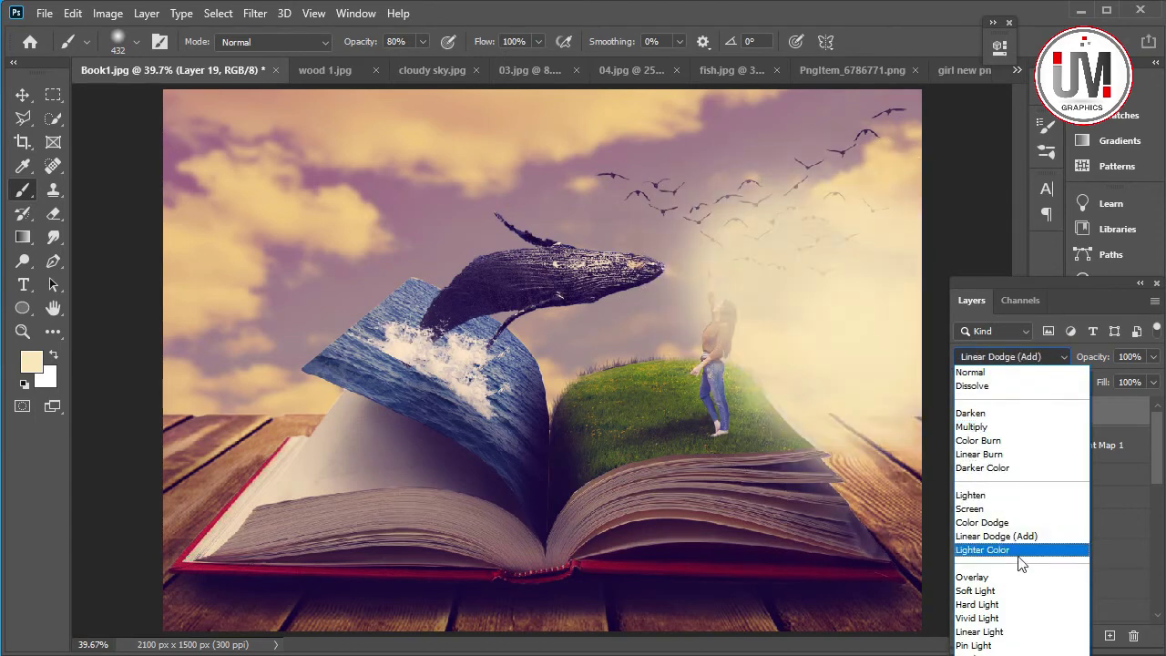
click(1019, 593)
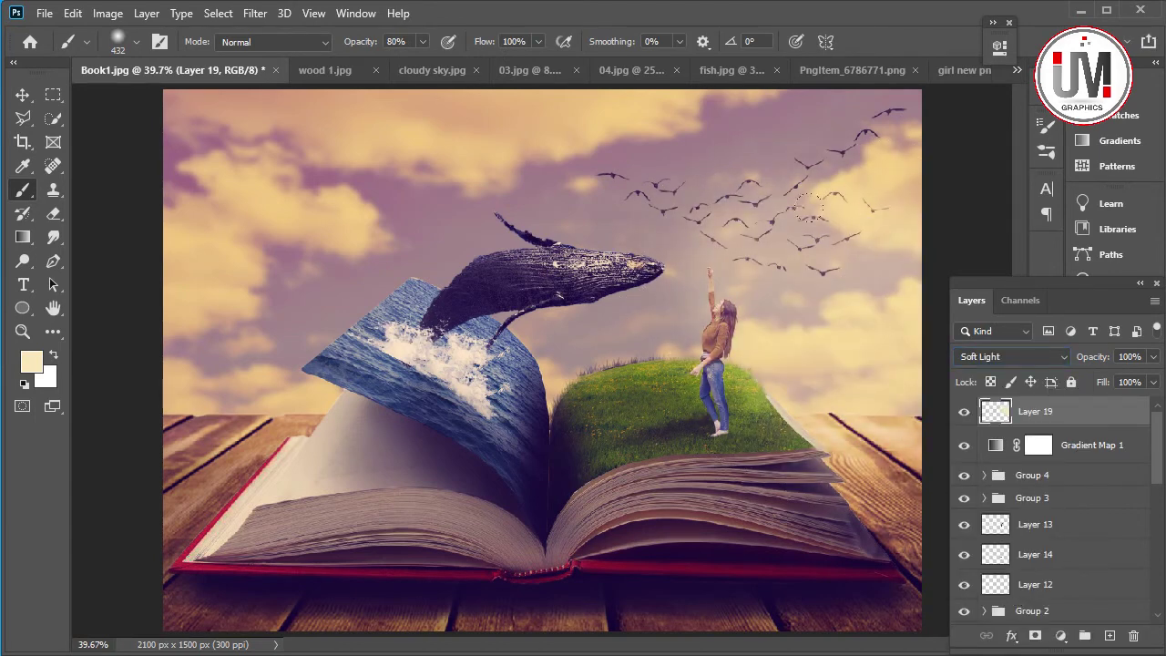
drag(809, 208, 616, 155)
click(422, 42)
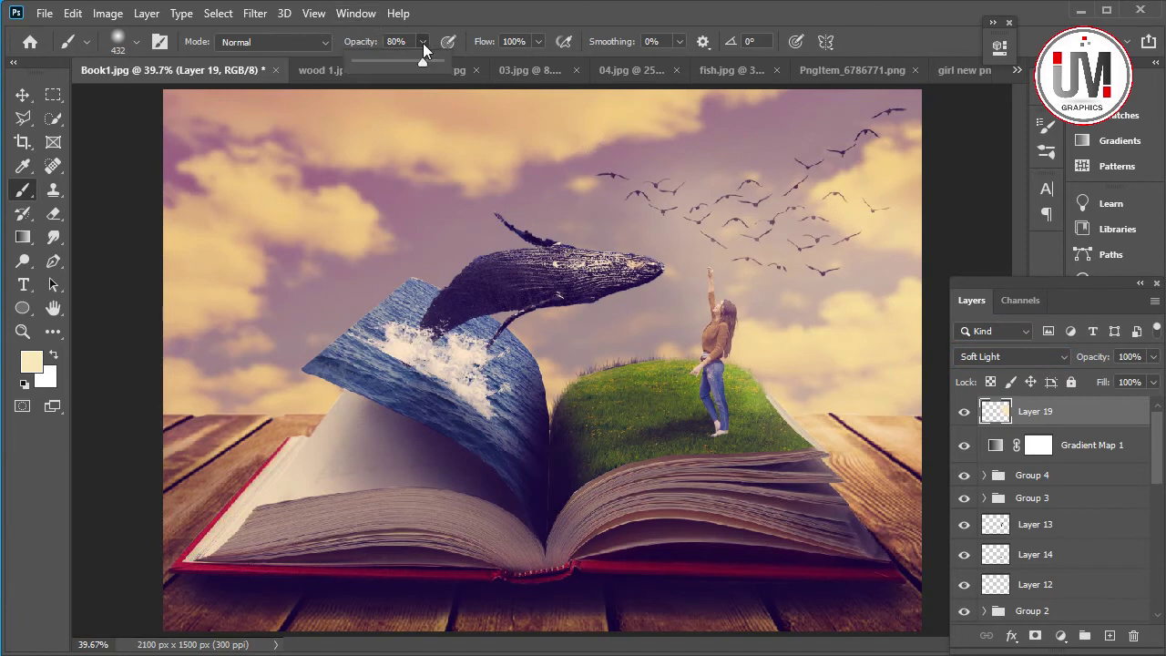
drag(391, 67, 389, 67)
drag(659, 172, 638, 233)
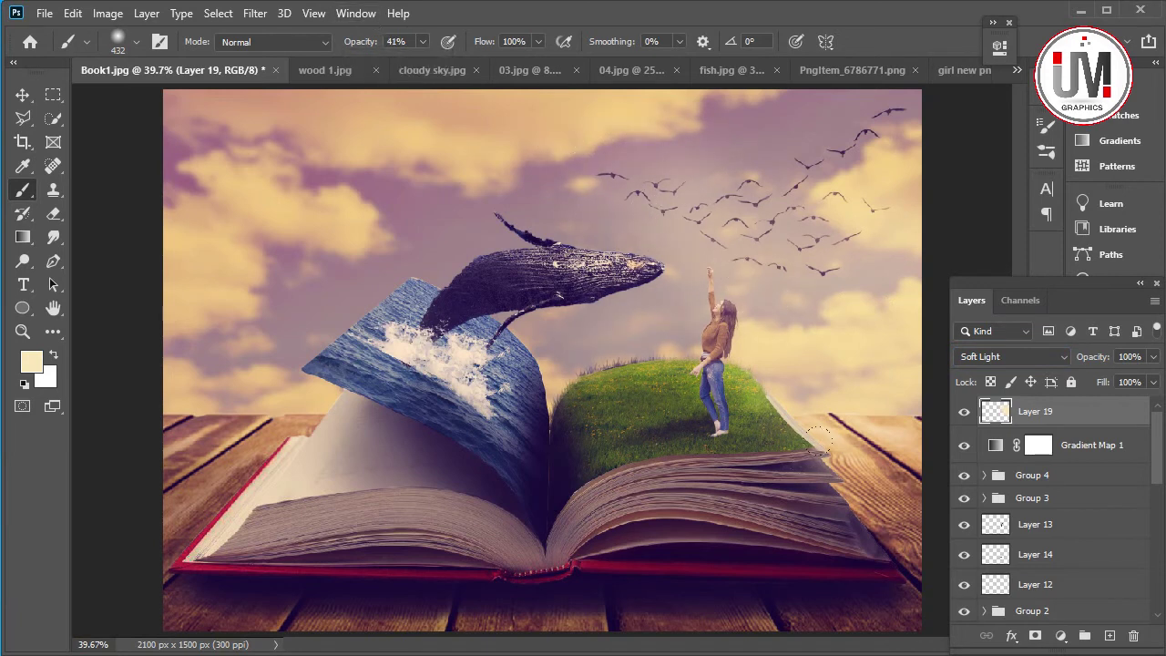
drag(817, 441, 882, 479)
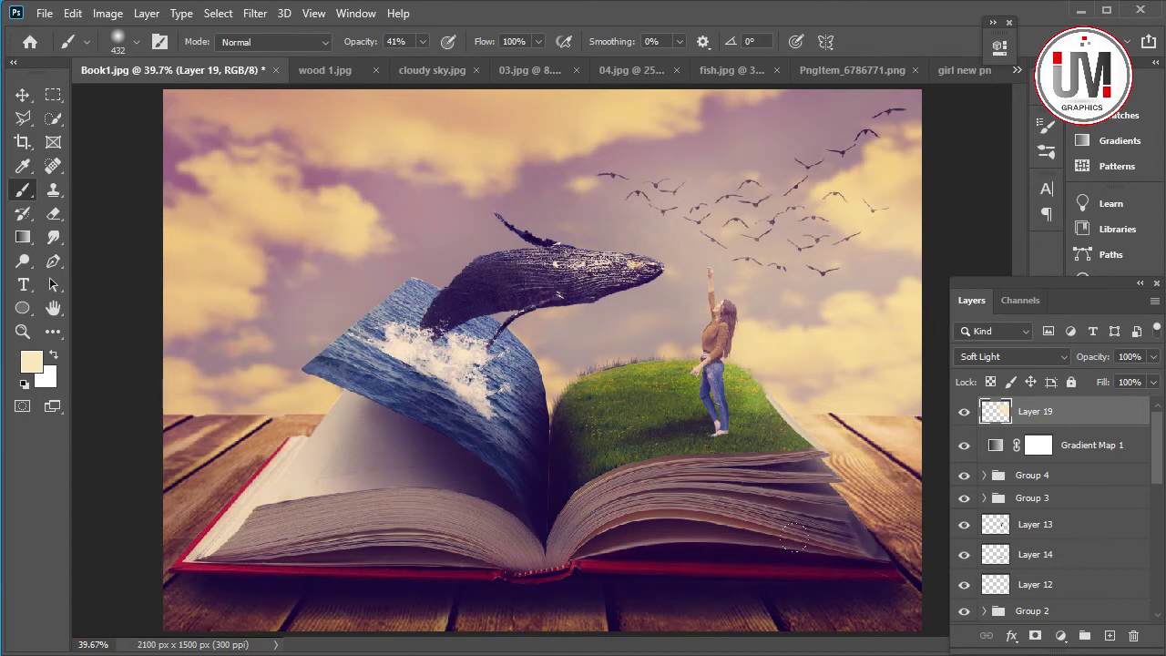
Check Layer 13's effect, pick the Dodge tool, and select Layer 19.
click(963, 526)
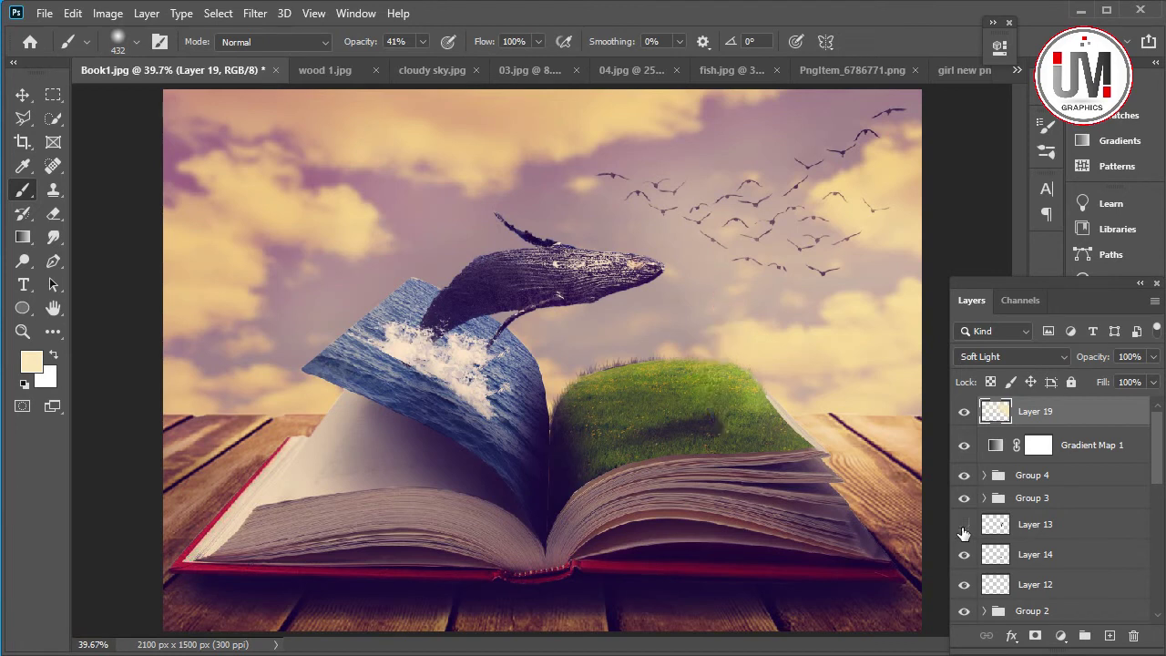
click(964, 525)
click(1037, 527)
click(23, 260)
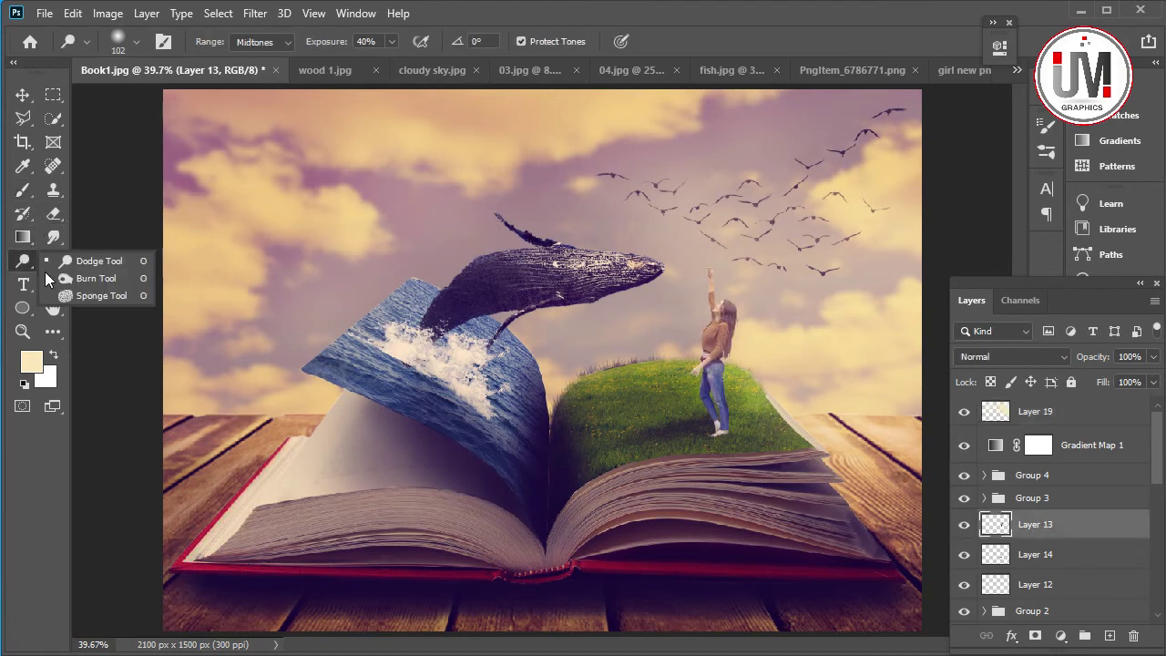
click(91, 264)
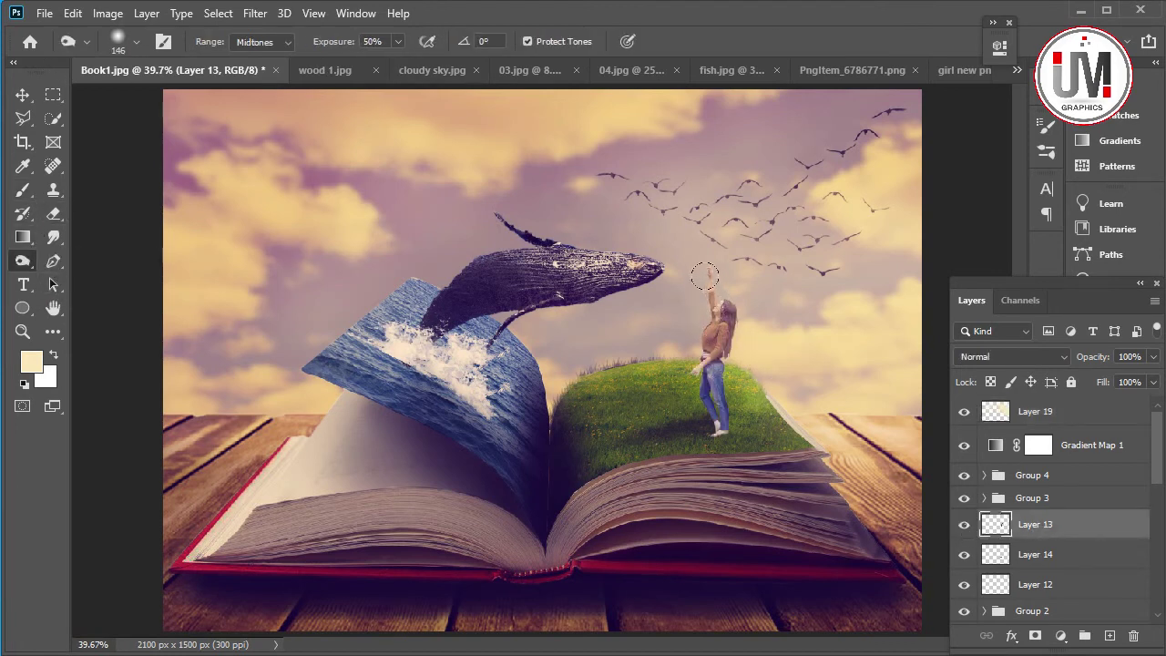
click(1024, 414)
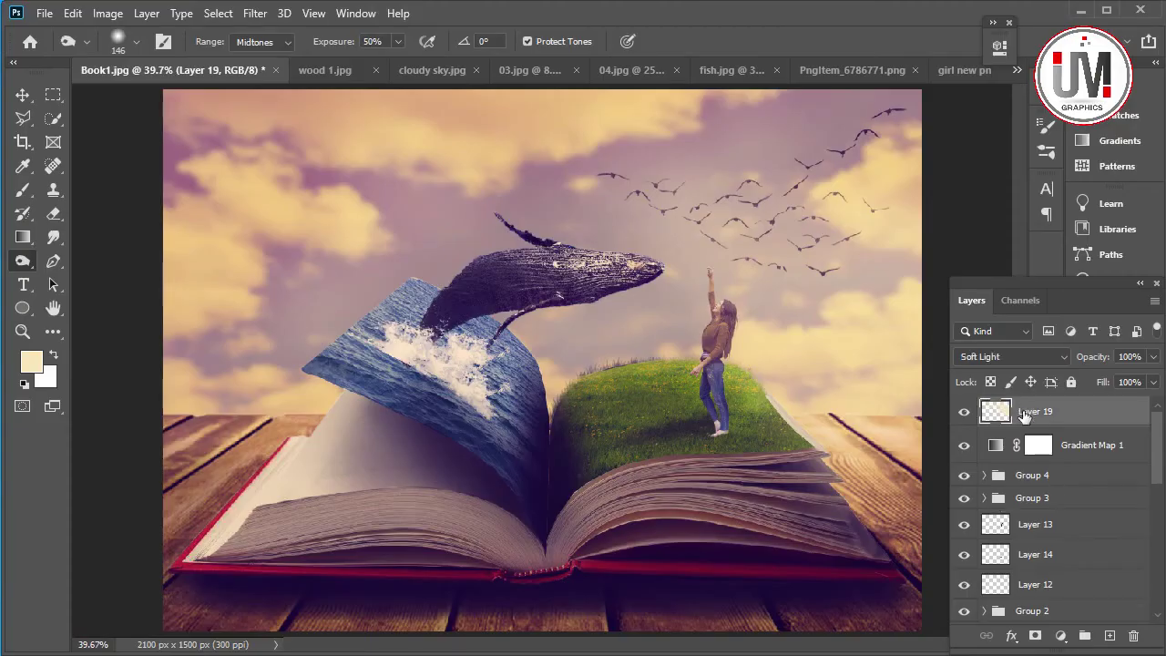
Add Layer 20 and set up a pale cream #fae9bc brush enlarged to about 300 px.
click(1109, 636)
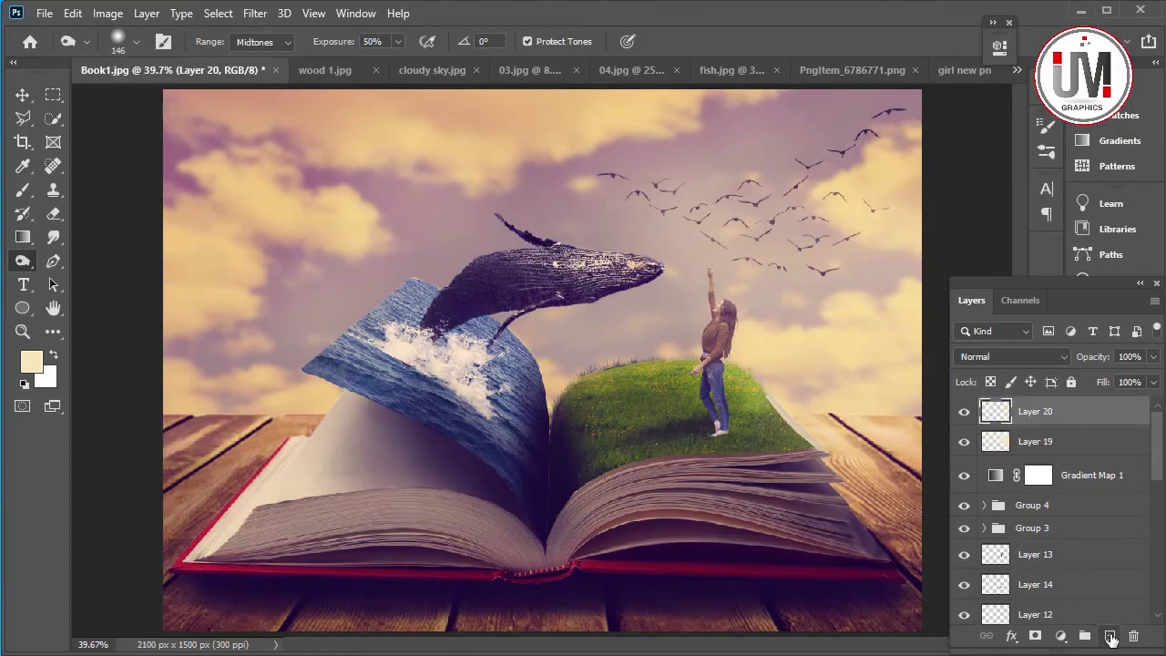
click(30, 365)
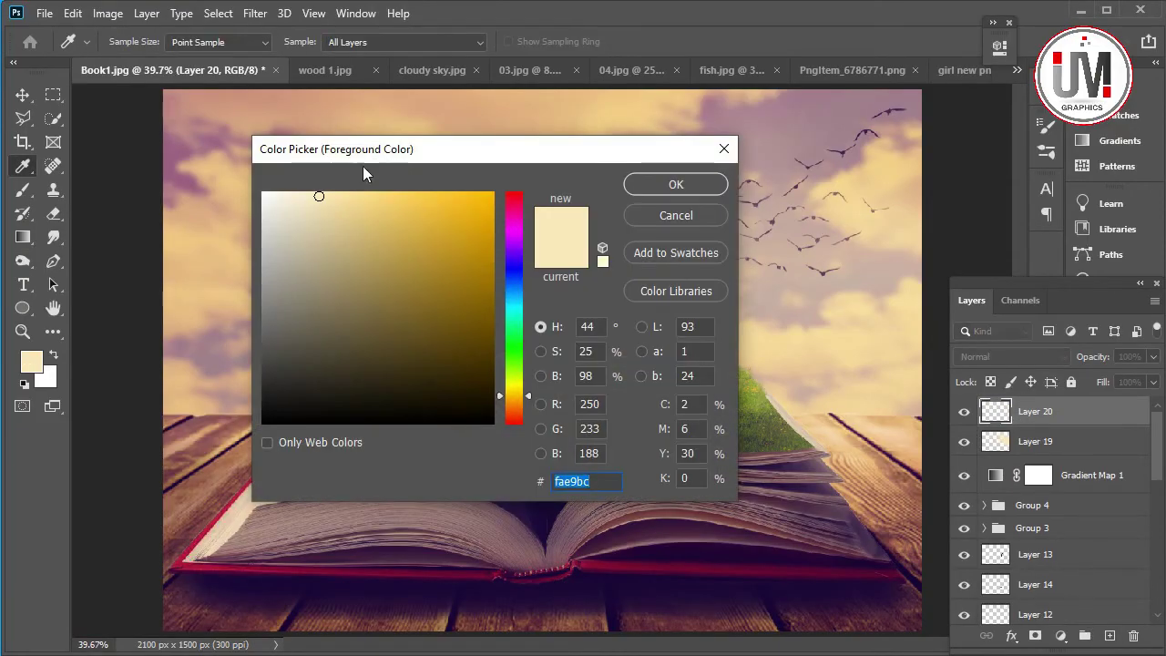
click(314, 195)
click(674, 182)
right_click(741, 395)
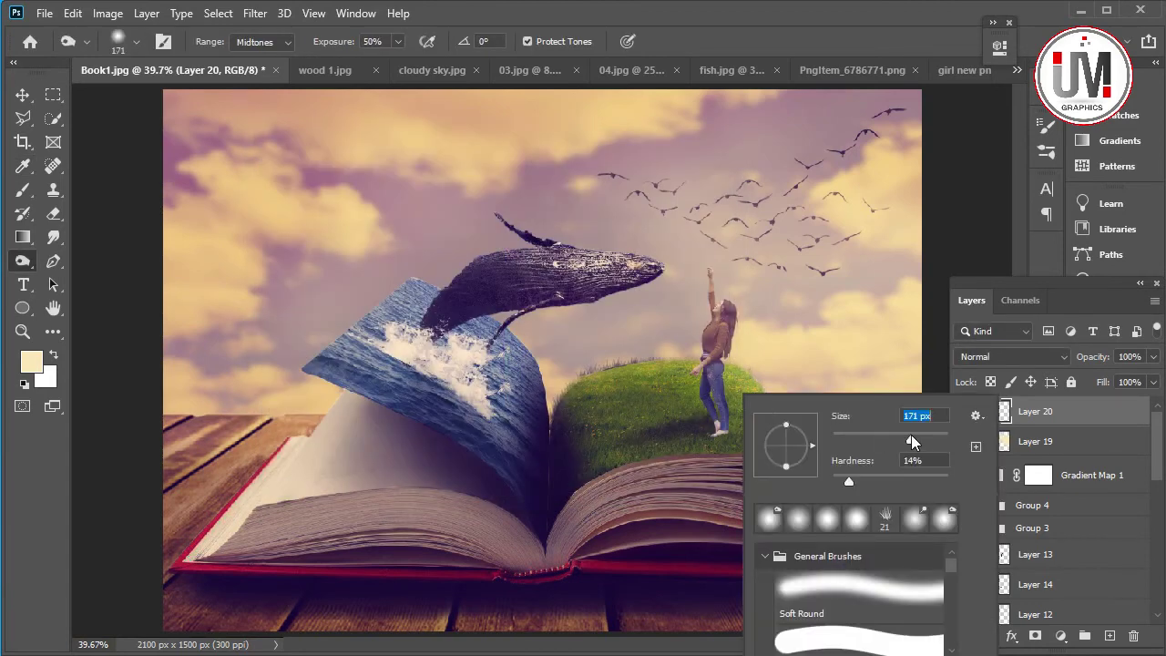
drag(398, 41, 413, 53)
right_click(584, 266)
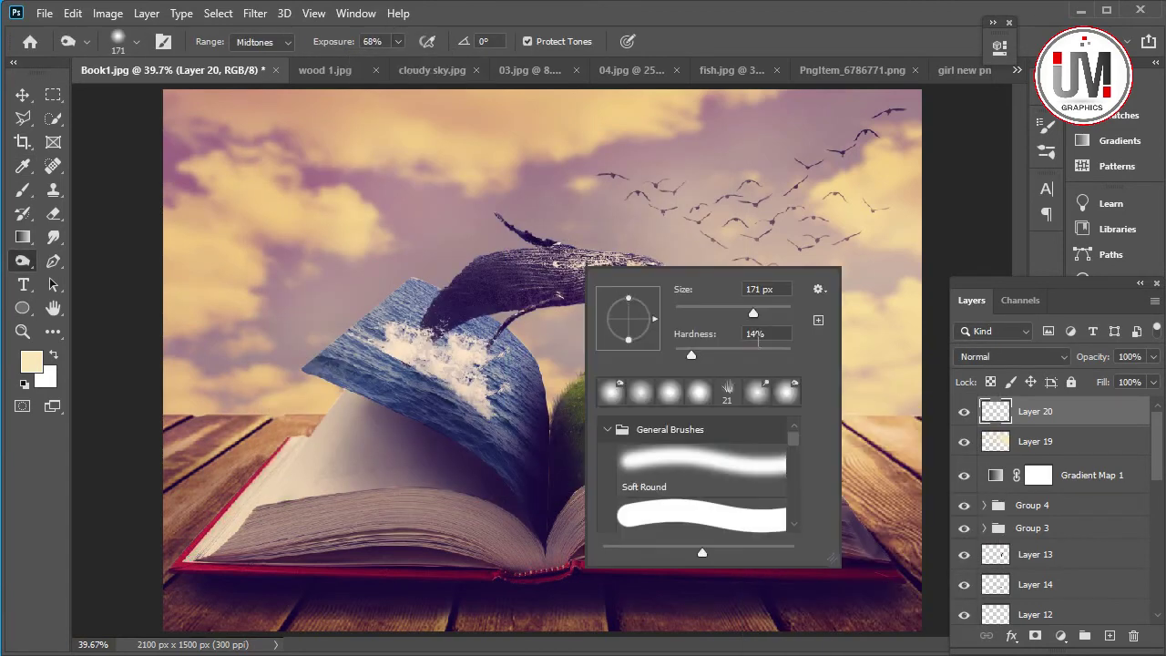
drag(752, 312, 768, 316)
key(Return)
Raise the exposure strength to 79% and set the brush size to 432 px.
right_click(827, 328)
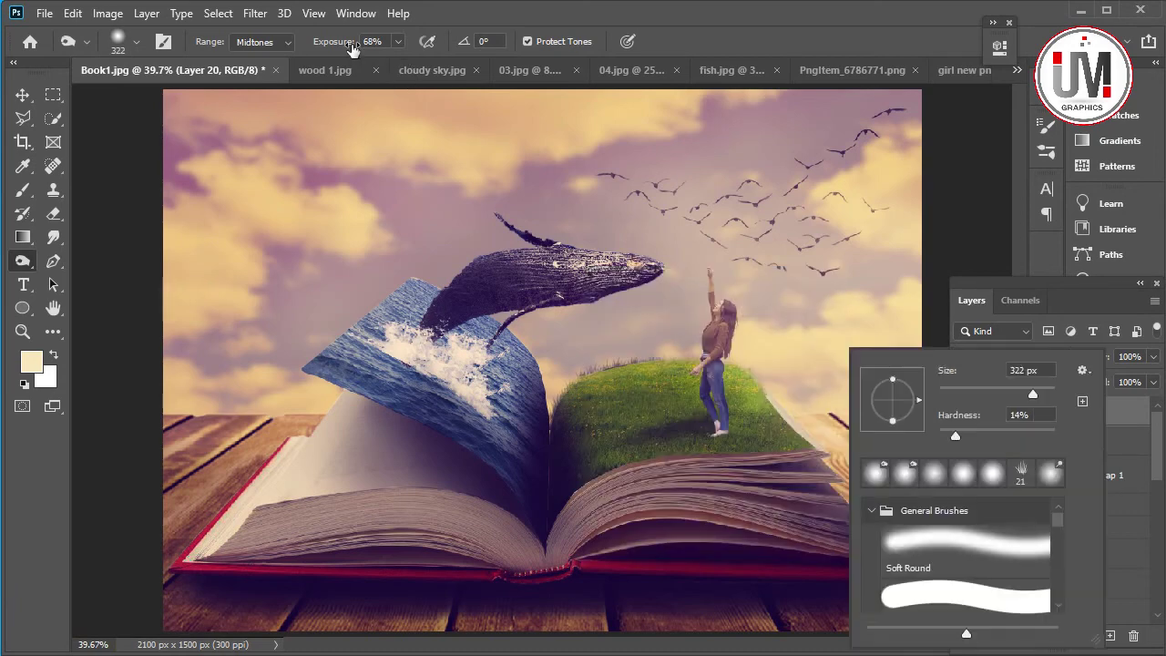
drag(399, 41, 411, 64)
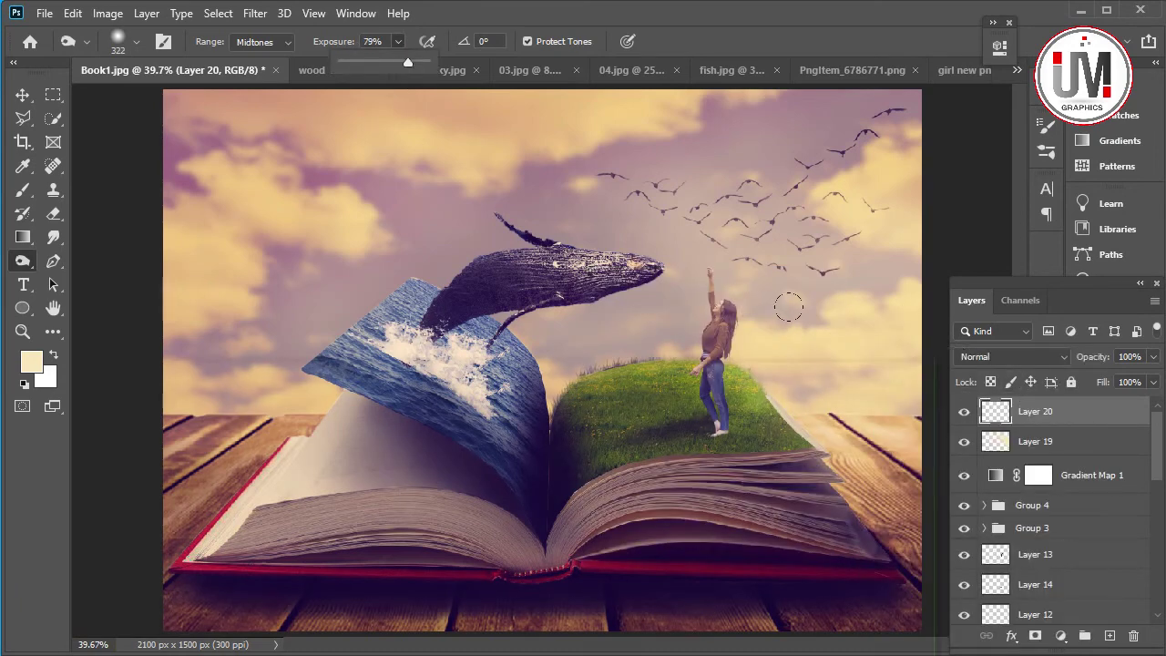
right_click(789, 323)
text(432)
key(Return)
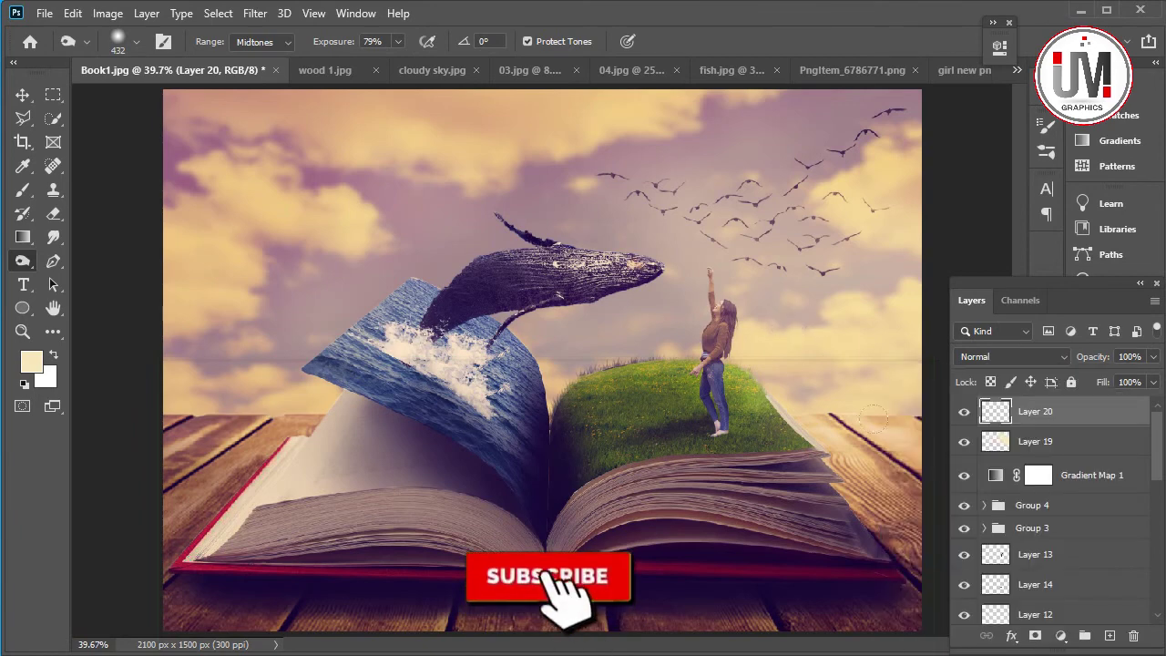
click(964, 412)
click(964, 411)
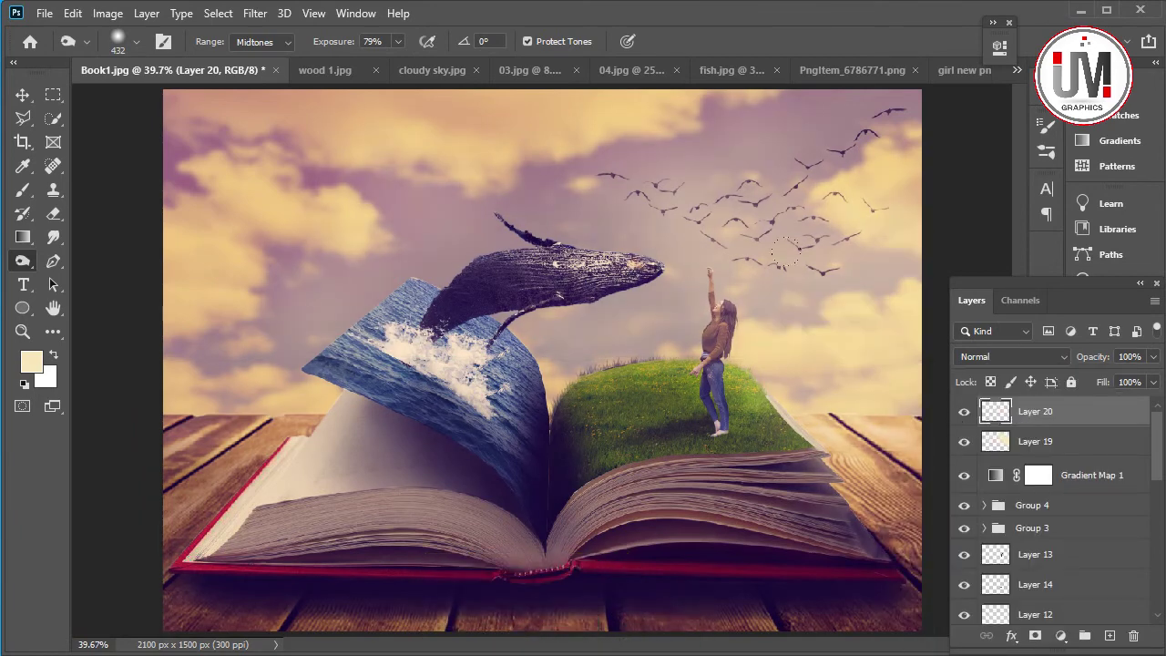
Set Layer 20 to Lighten blend mode at 50% opacity with the Brush tool active.
click(23, 190)
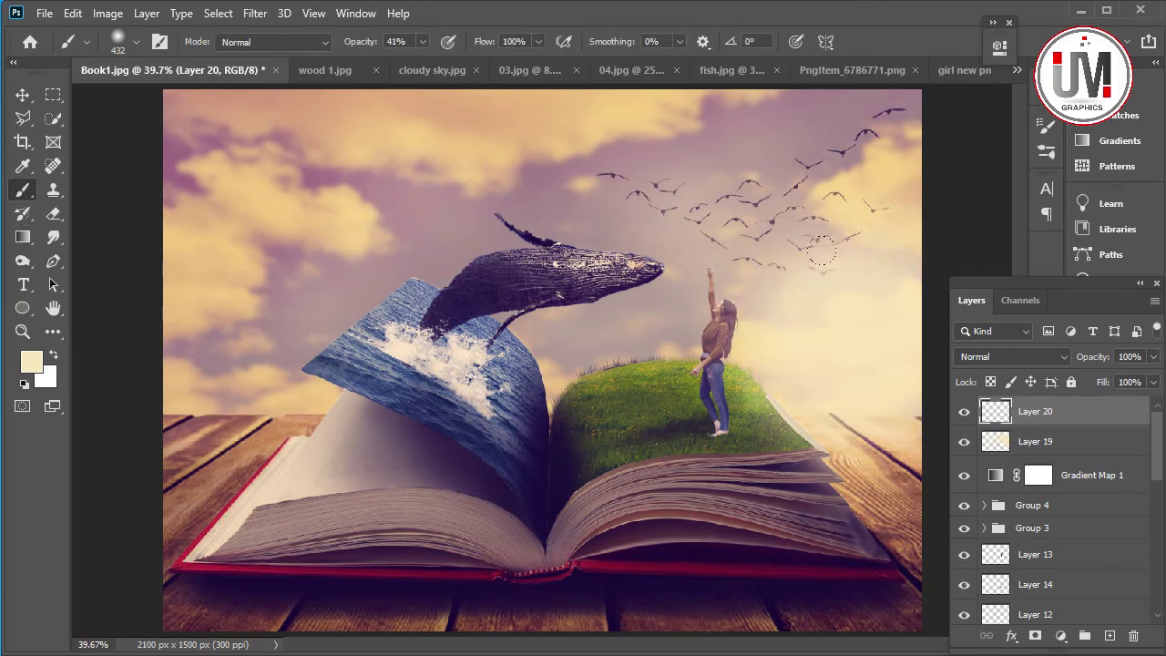
click(1011, 357)
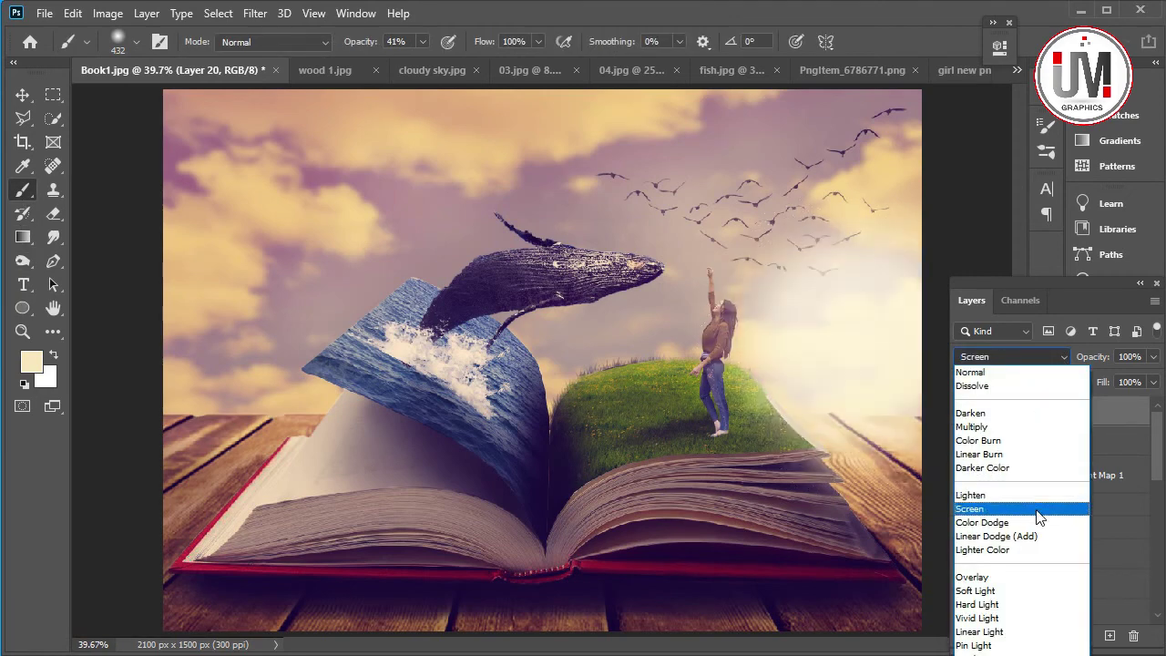
click(1037, 500)
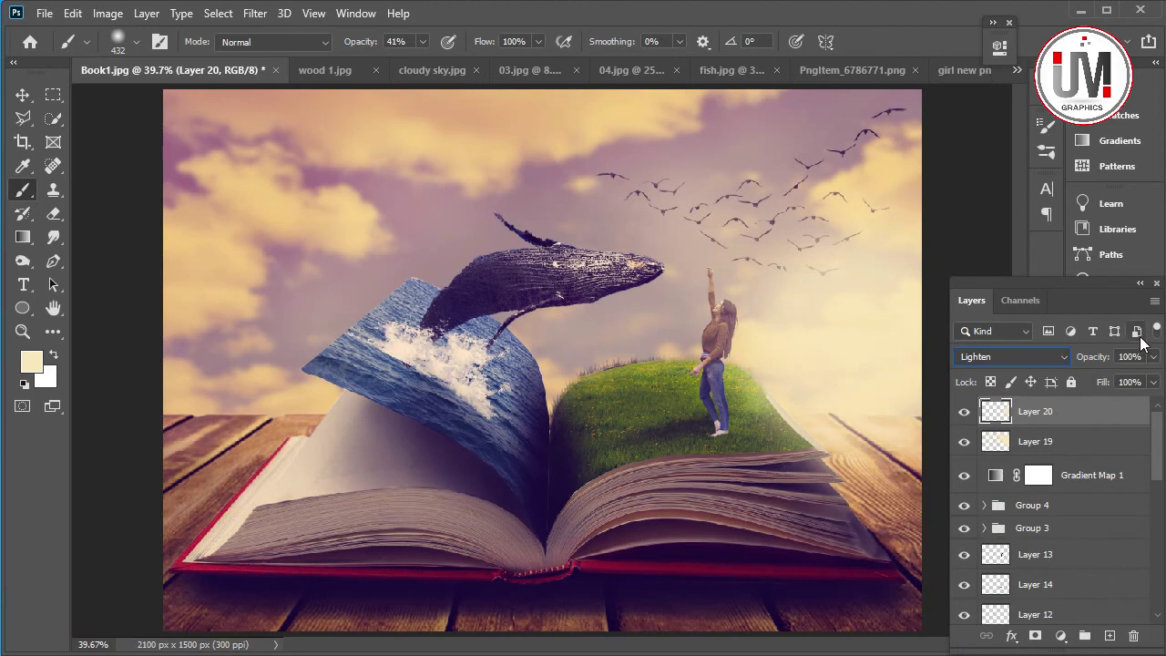
click(1154, 359)
mouse_move(1147, 383)
mouse_down()
mouse_move(1097, 377)
mouse_move(1122, 380)
mouse_up()
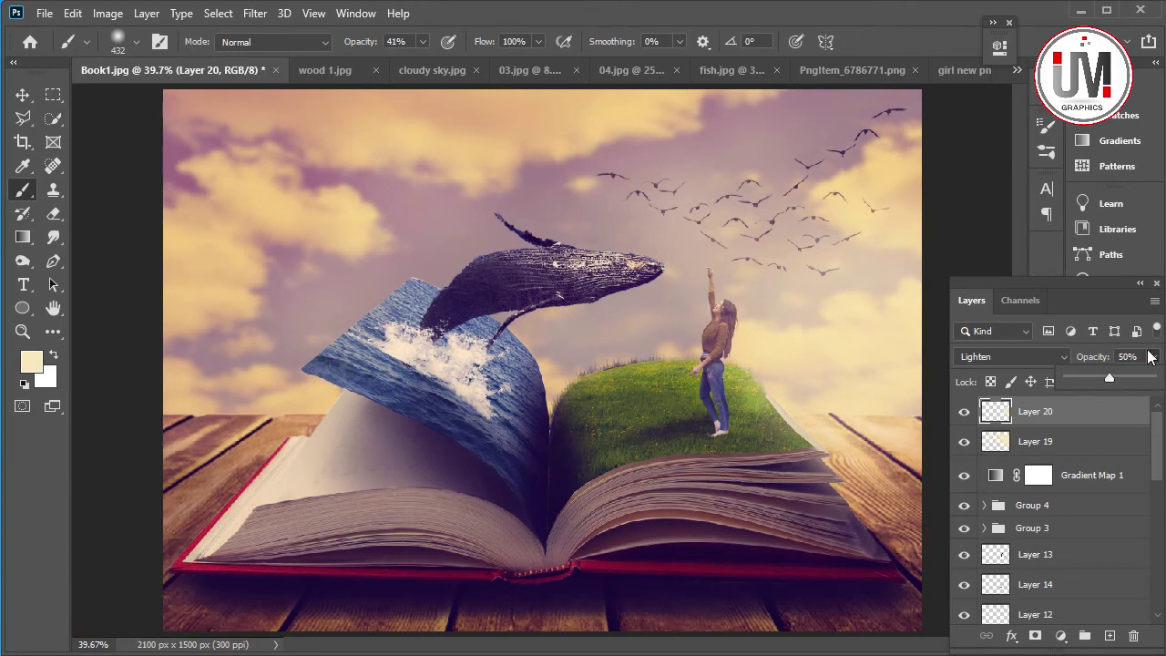
click(1154, 358)
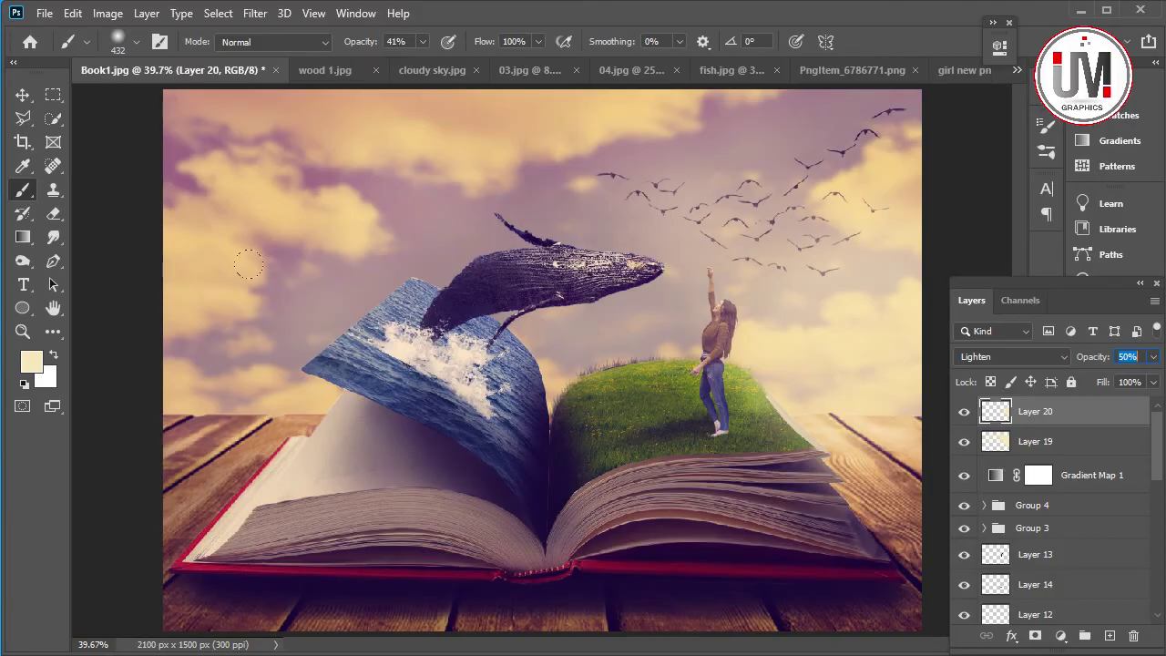
key(Return)
Dab cream glows on the left clouds, sky above the whale, upper-right sky and wooden table.
click(393, 211)
click(625, 182)
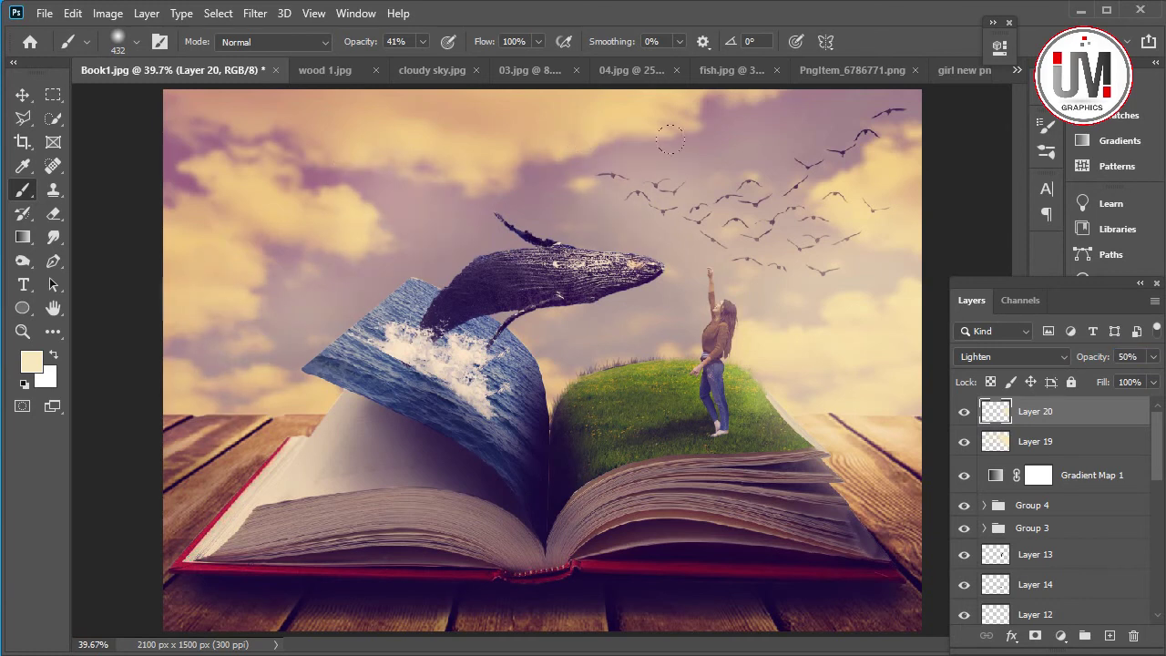
click(744, 165)
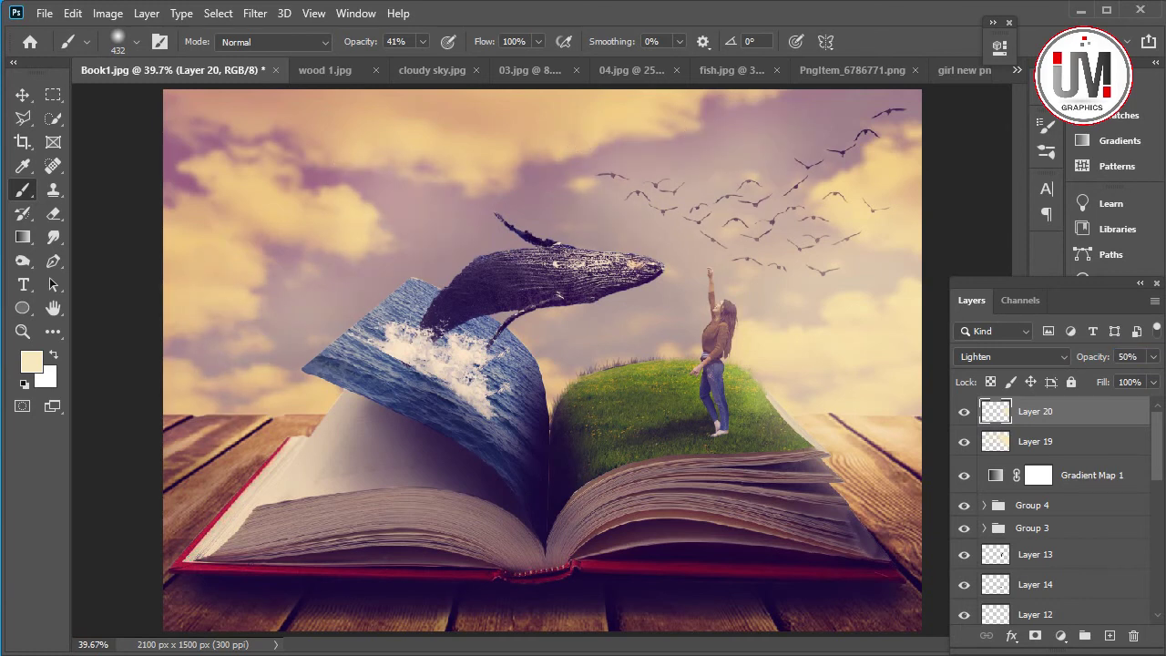
drag(846, 445, 906, 537)
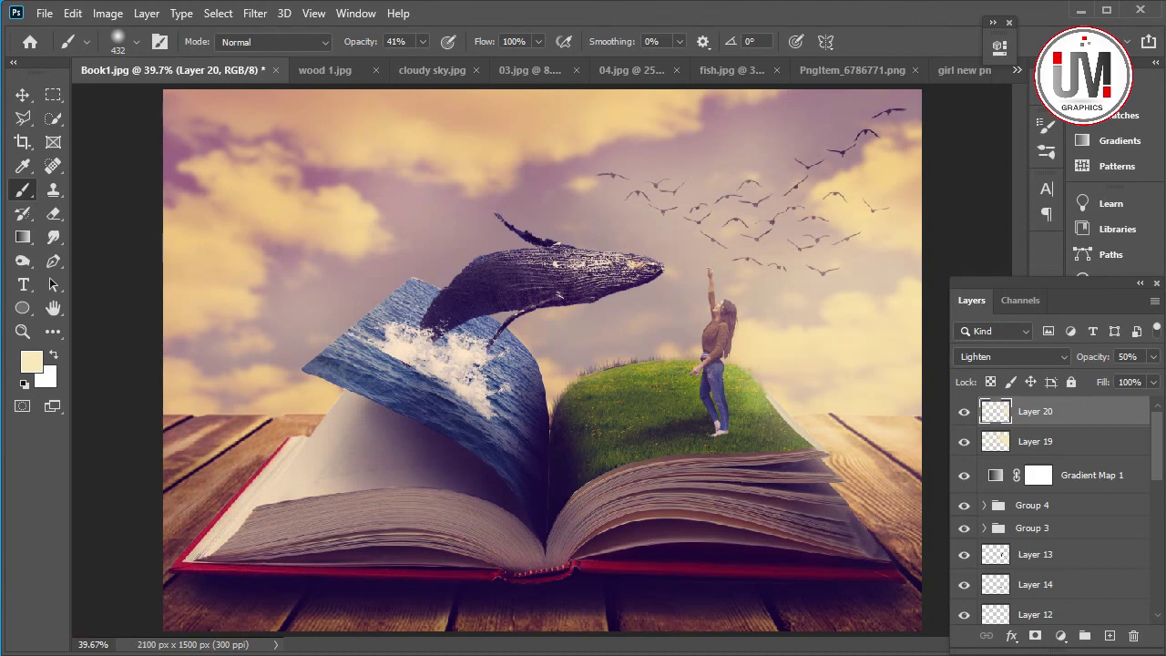
Add a Curves adjustment and slightly lower the Blue channel highlights to warm the image.
key(z)
click(1062, 636)
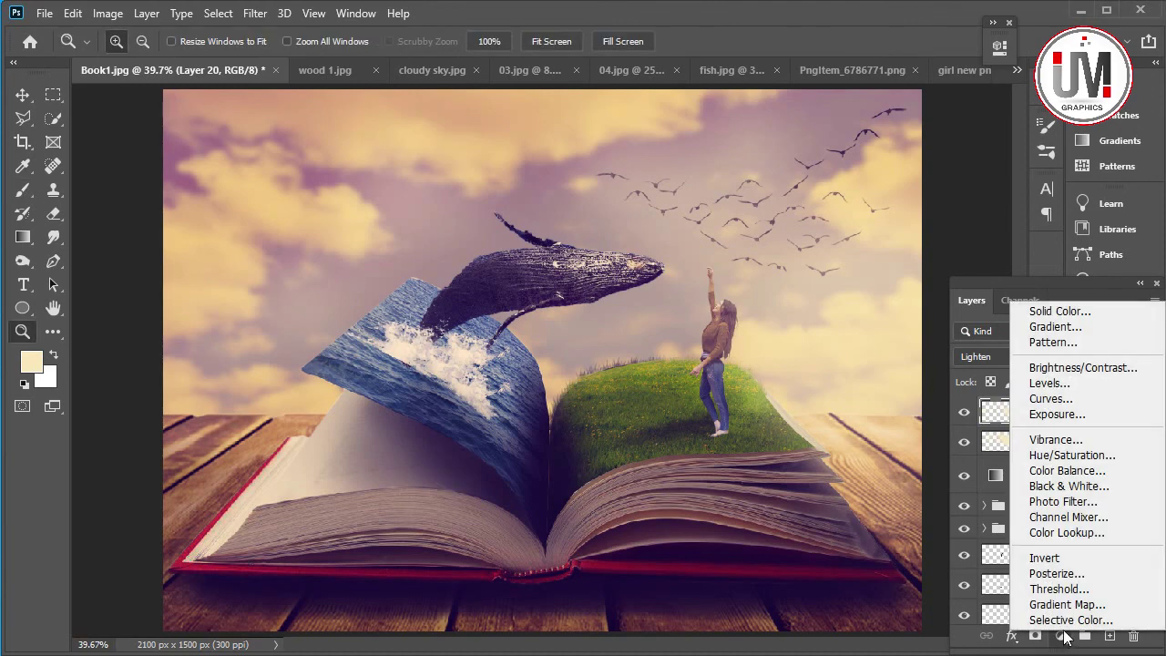
click(1077, 399)
click(880, 126)
click(836, 182)
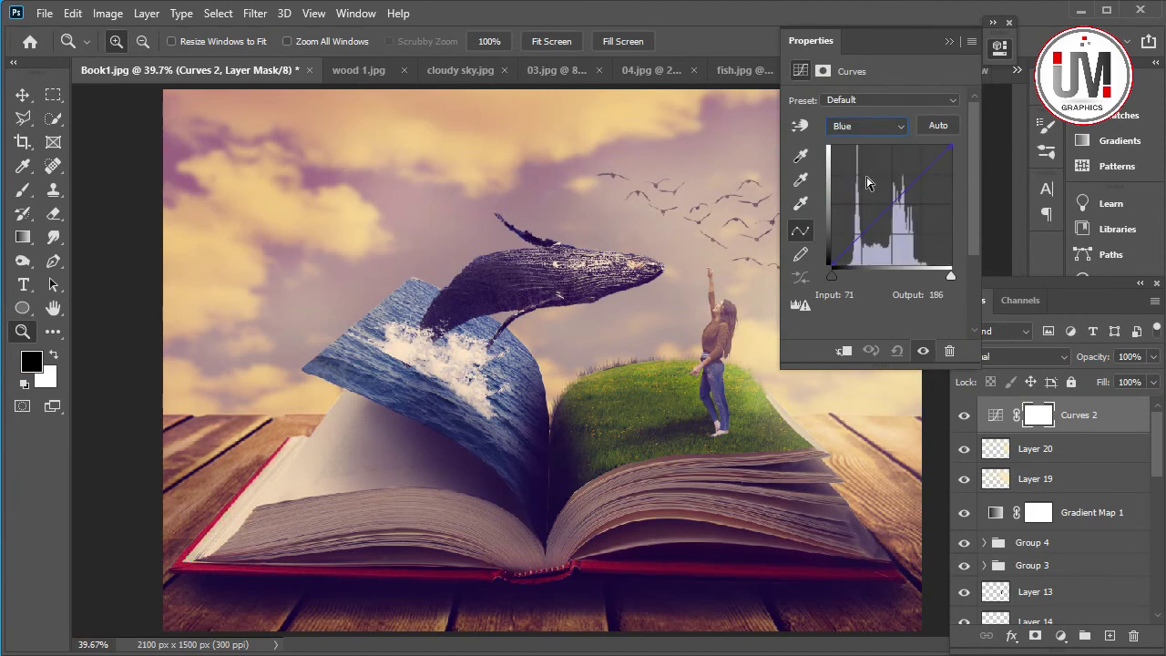
drag(950, 147, 950, 166)
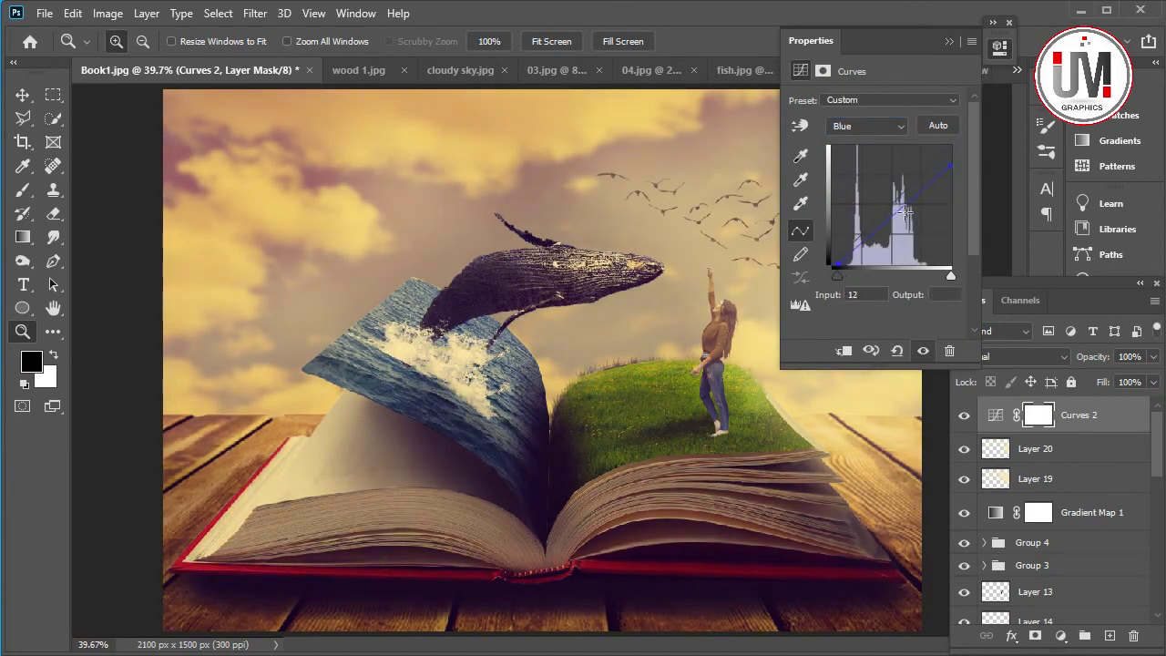
drag(950, 166, 950, 157)
click(950, 159)
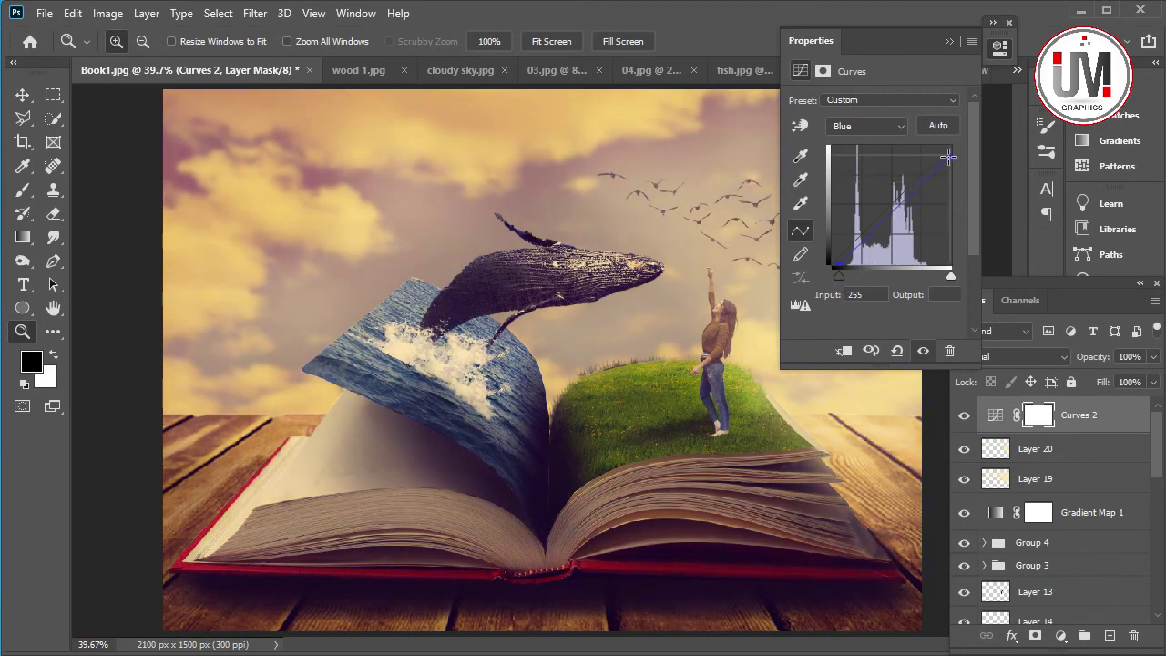
Shift the Green curve's black point and highlights for a magenta tint, then switch to Red.
click(873, 126)
click(856, 174)
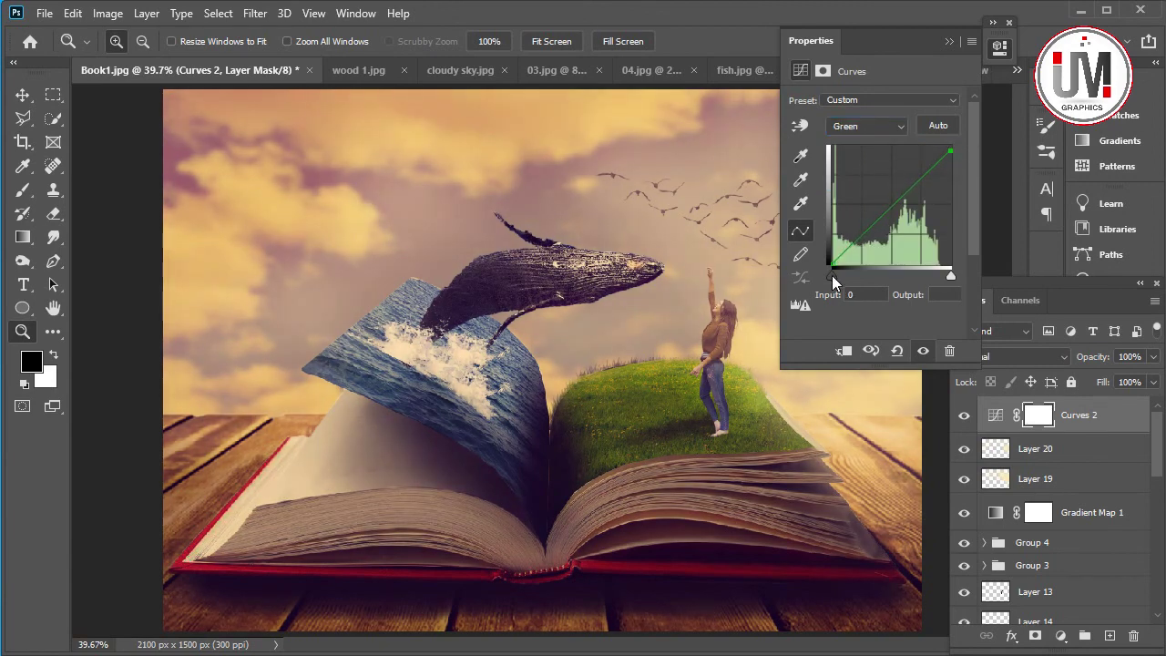
drag(832, 275, 835, 276)
drag(950, 151, 950, 146)
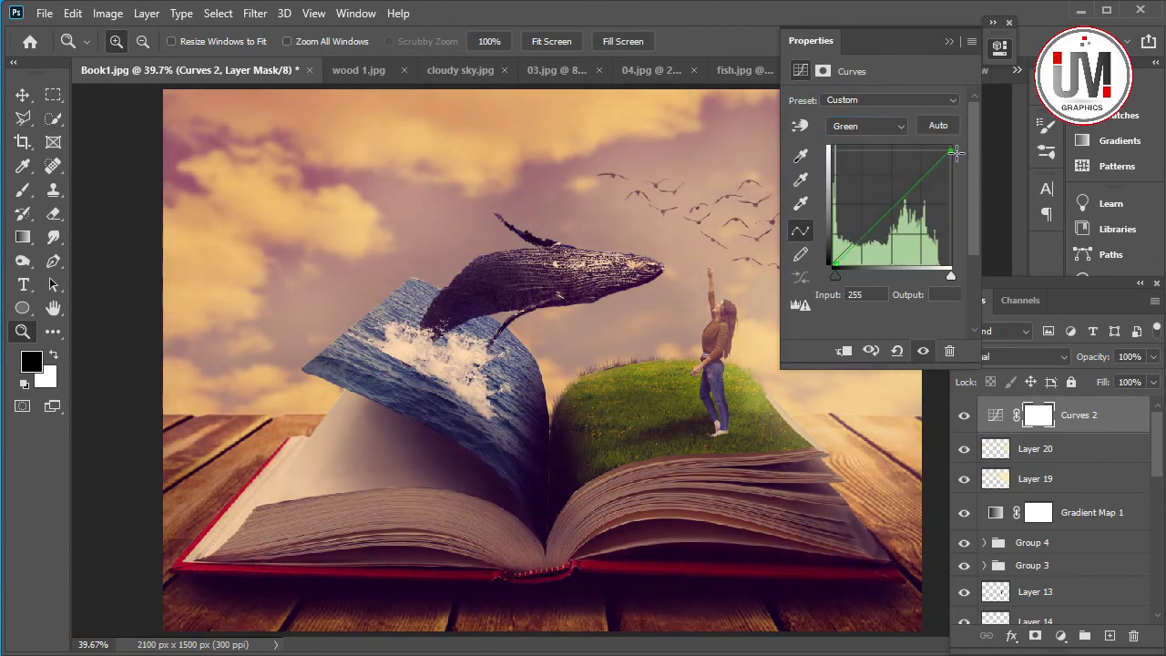
click(852, 127)
click(852, 149)
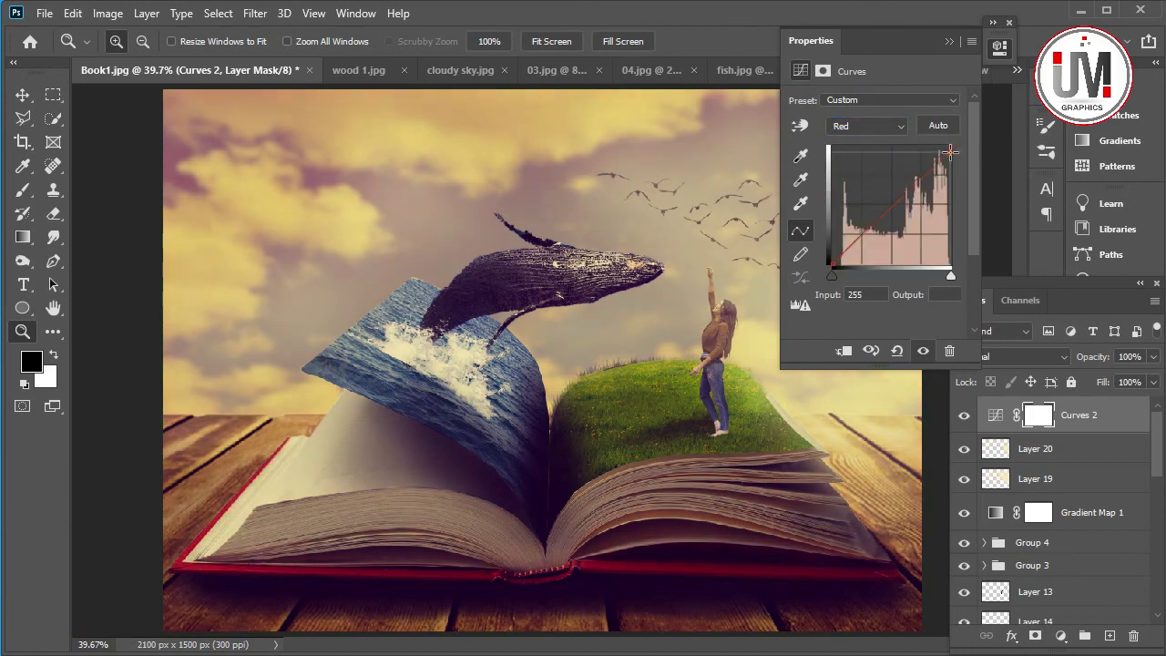
Fit the image on screen and open the Save As dialog's file-format list for Book1.
click(487, 373)
right_click(510, 366)
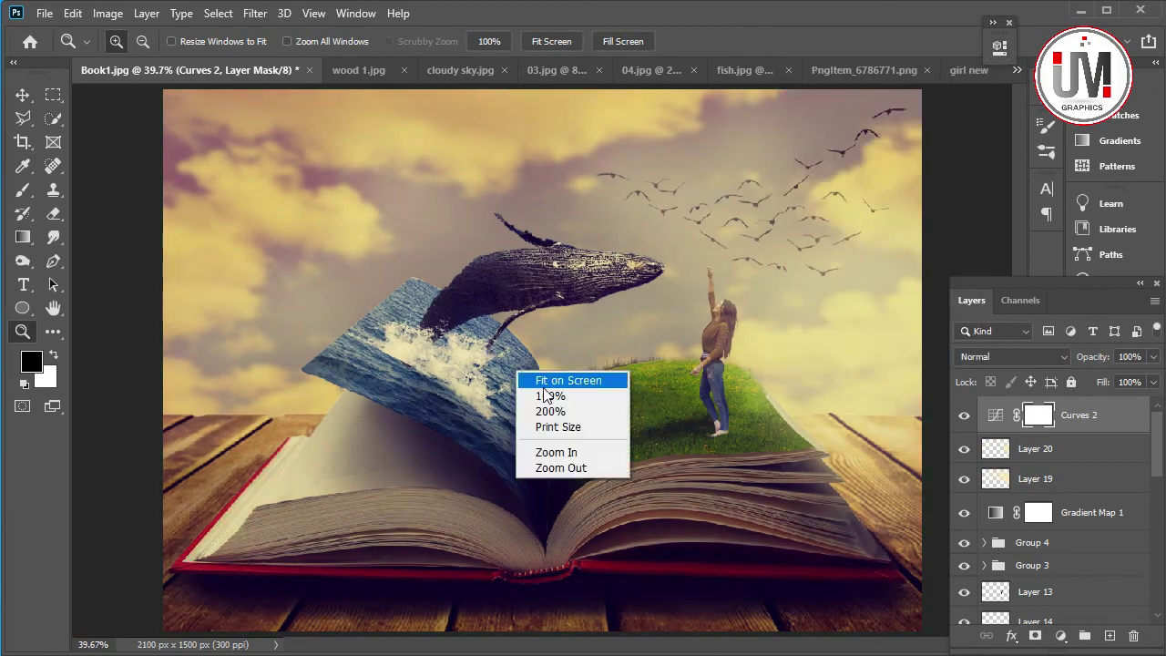
click(546, 378)
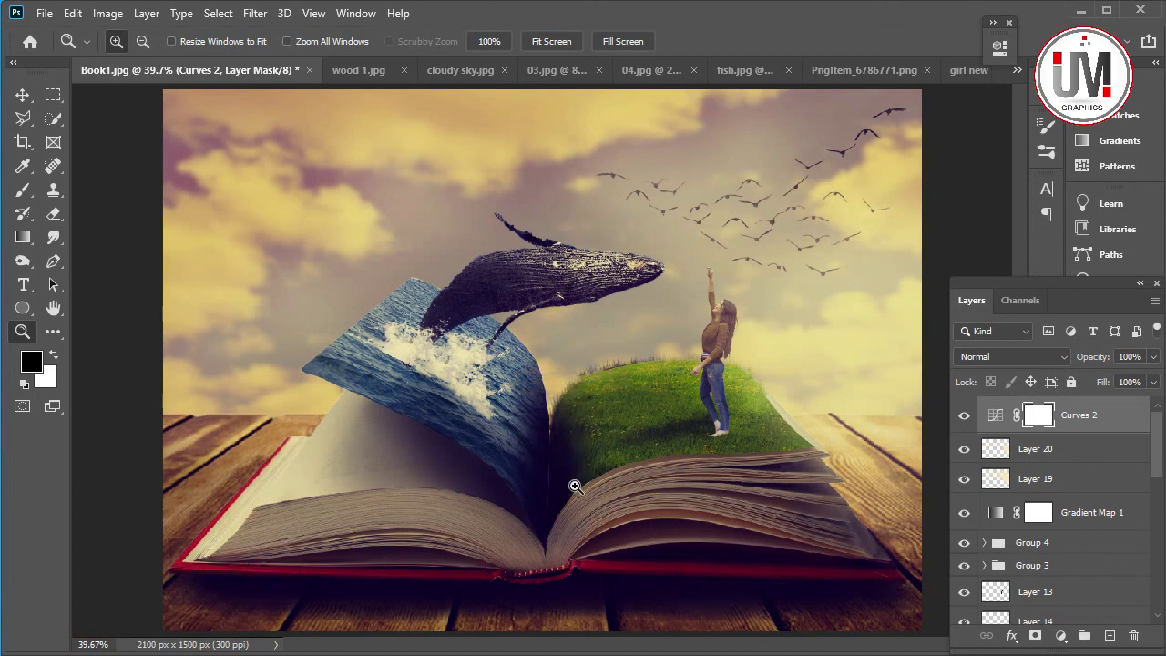
key(ctrl+s)
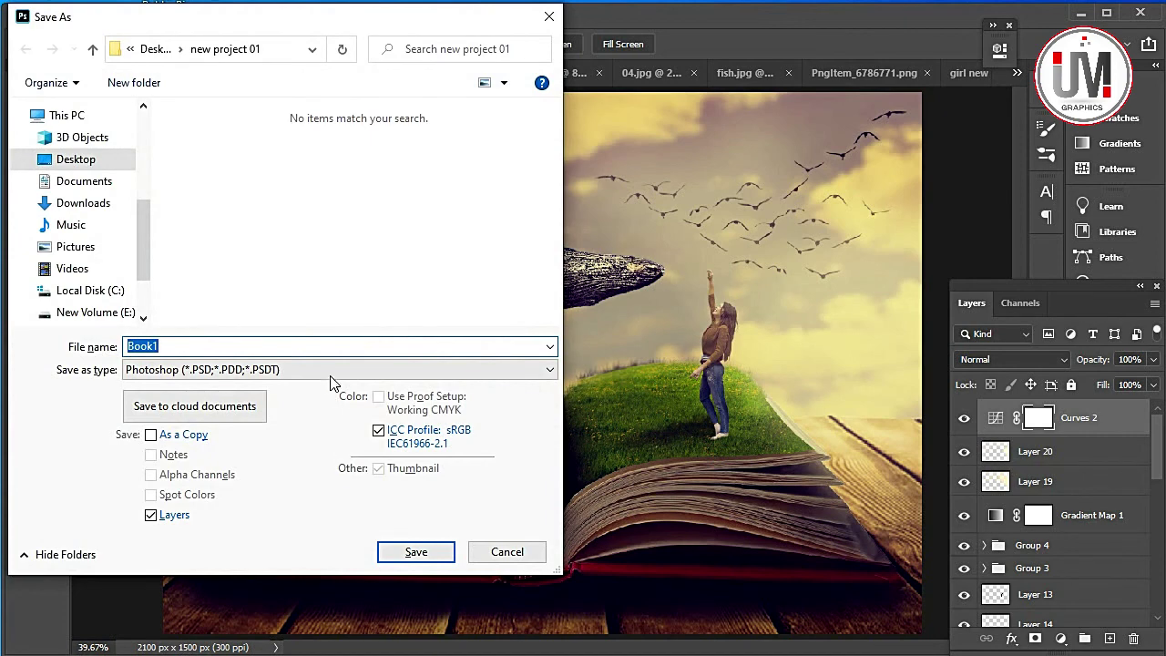
click(331, 371)
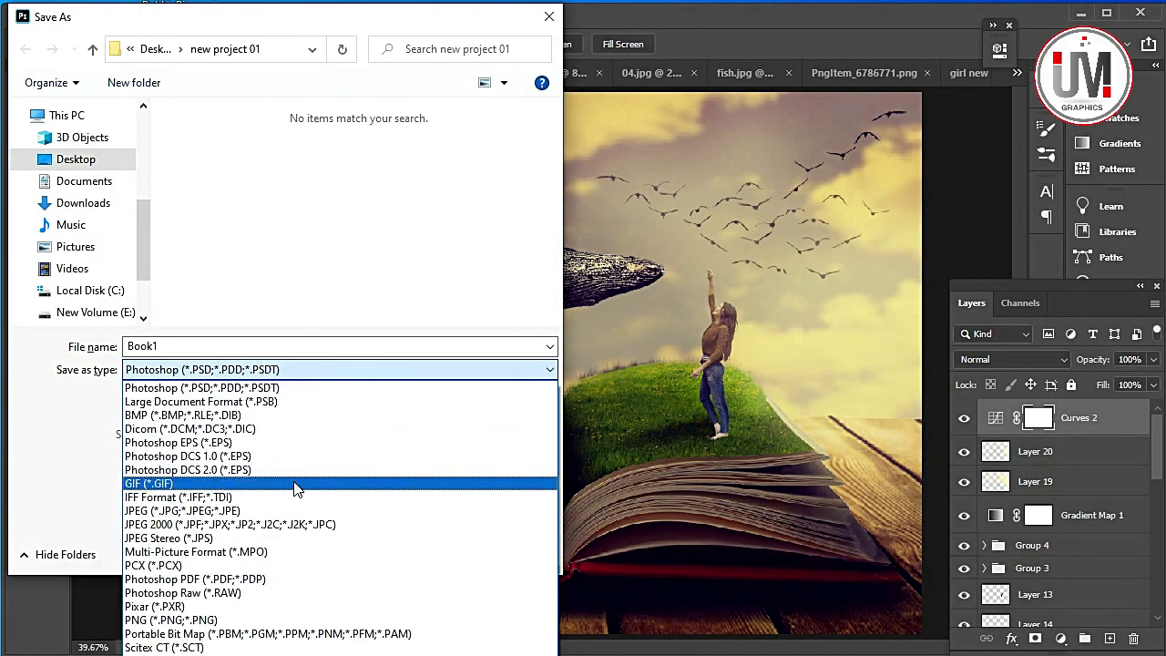